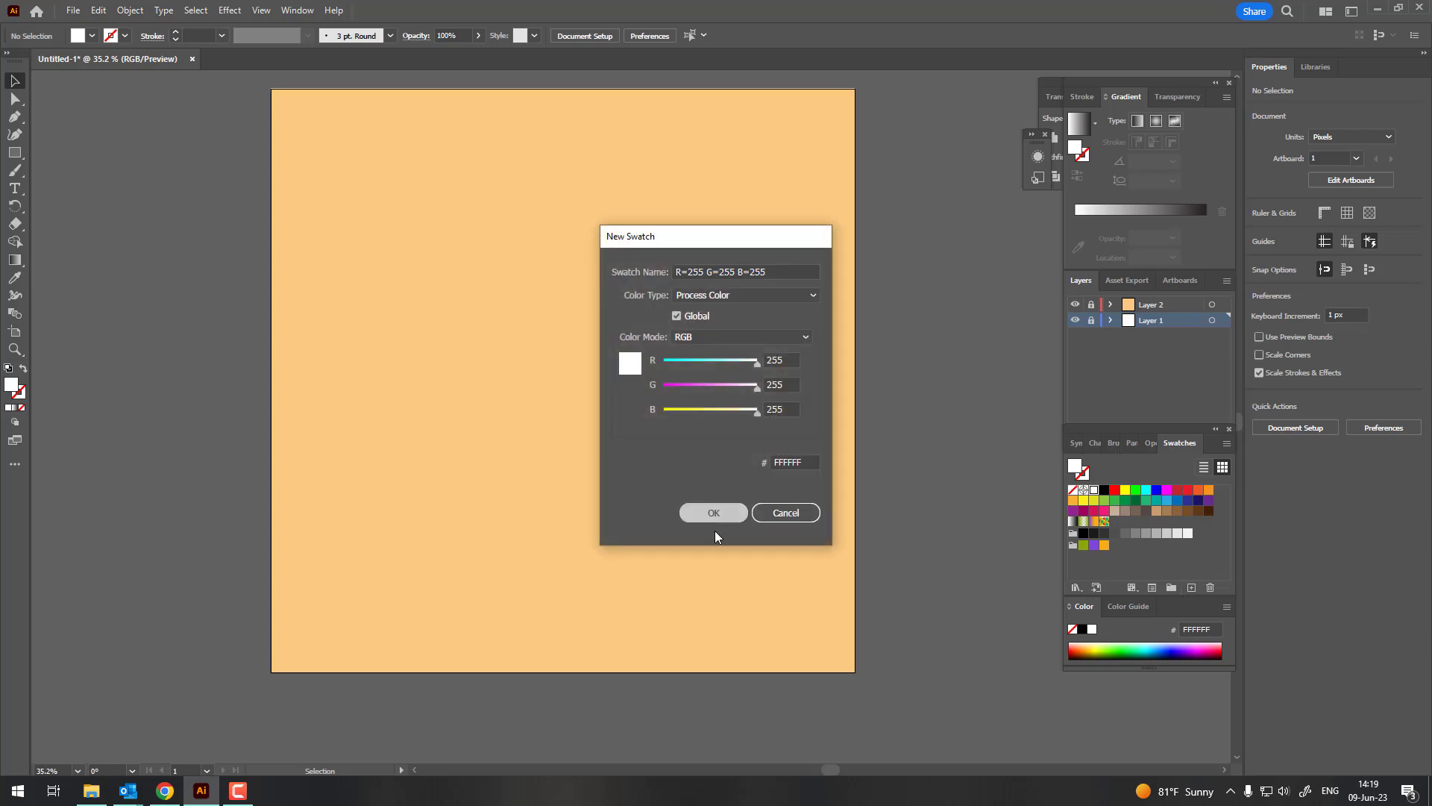
# Save white and the rectangle's current colour as new swatches.
pyautogui.click(714, 512)
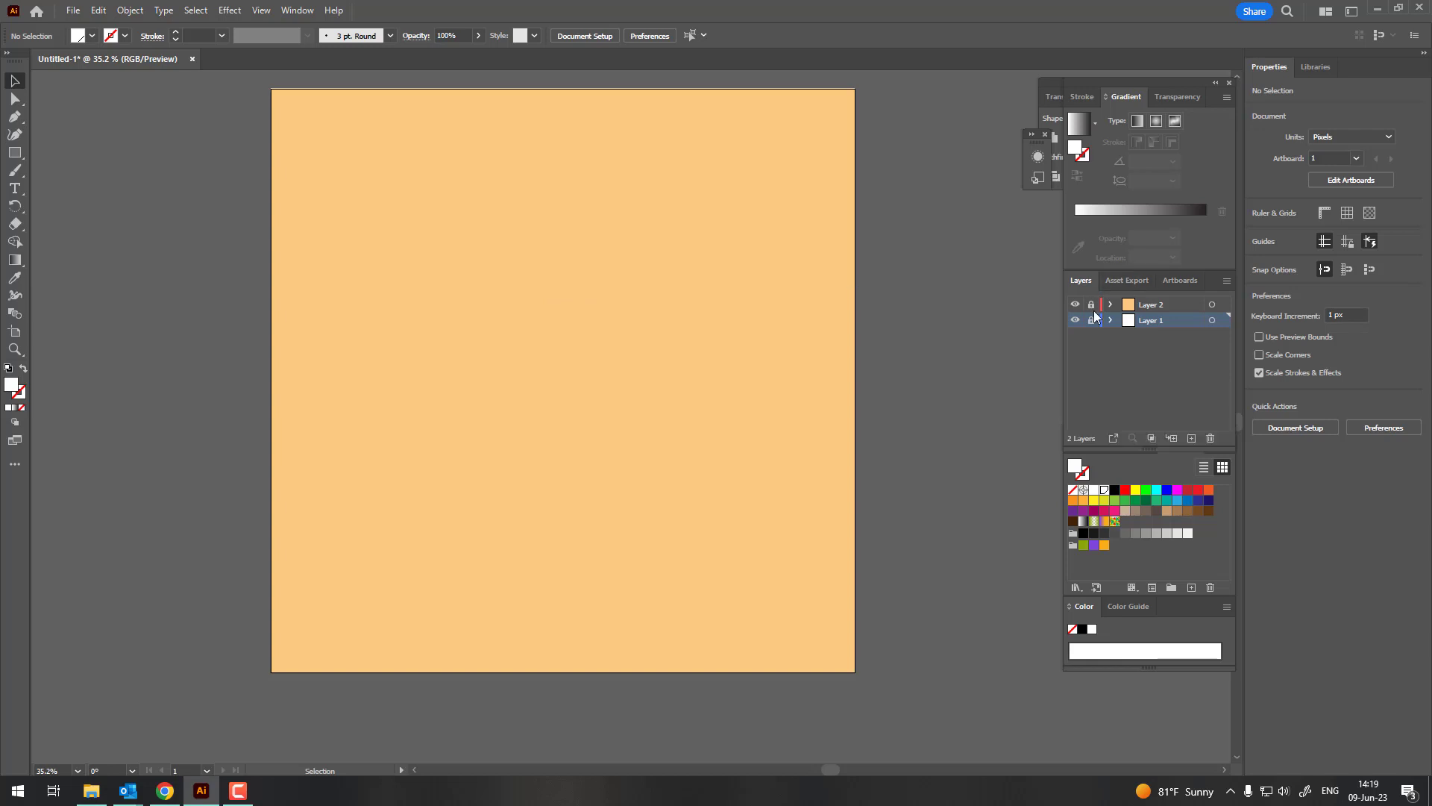
pyautogui.click(769, 325)
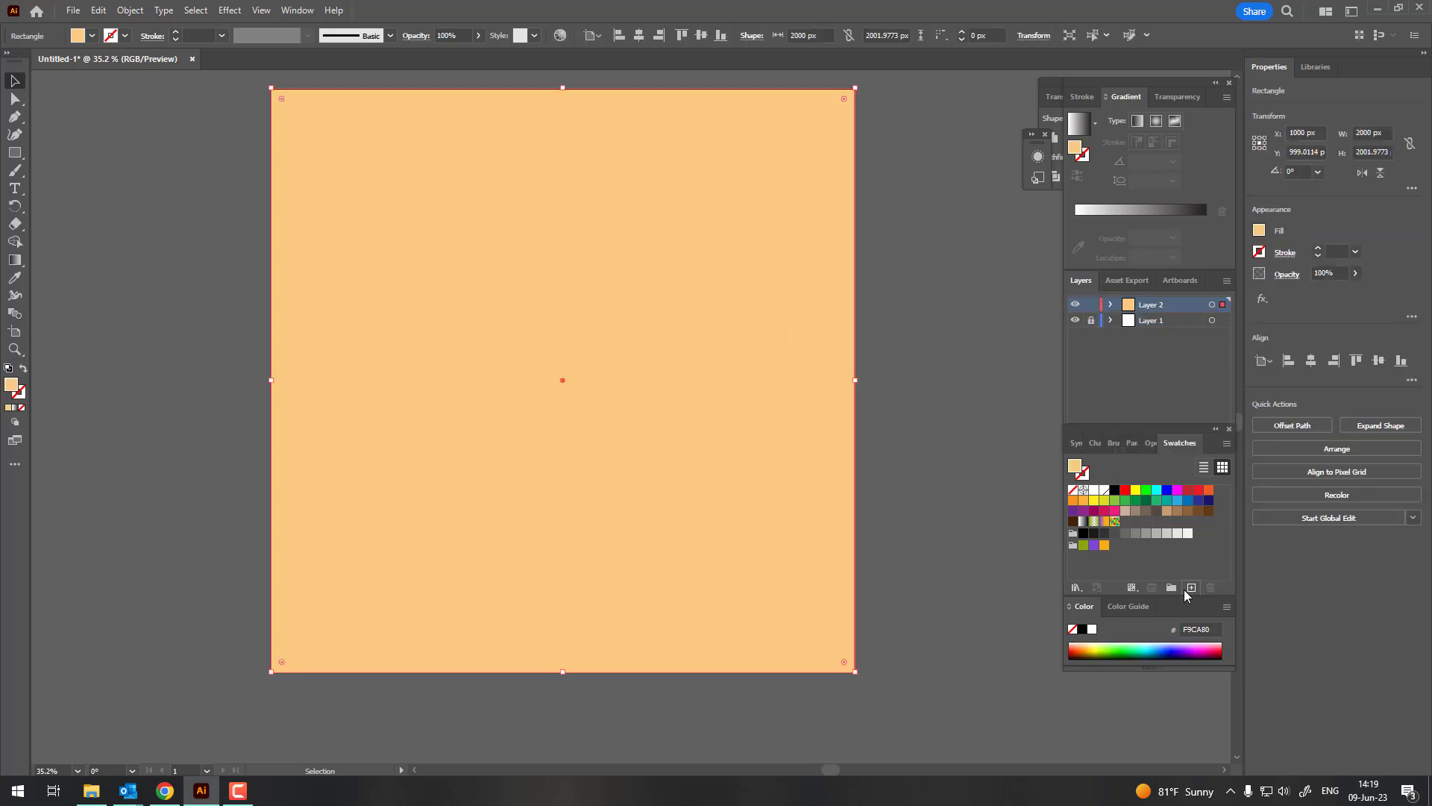
pyautogui.click(1192, 587)
pyautogui.click(723, 511)
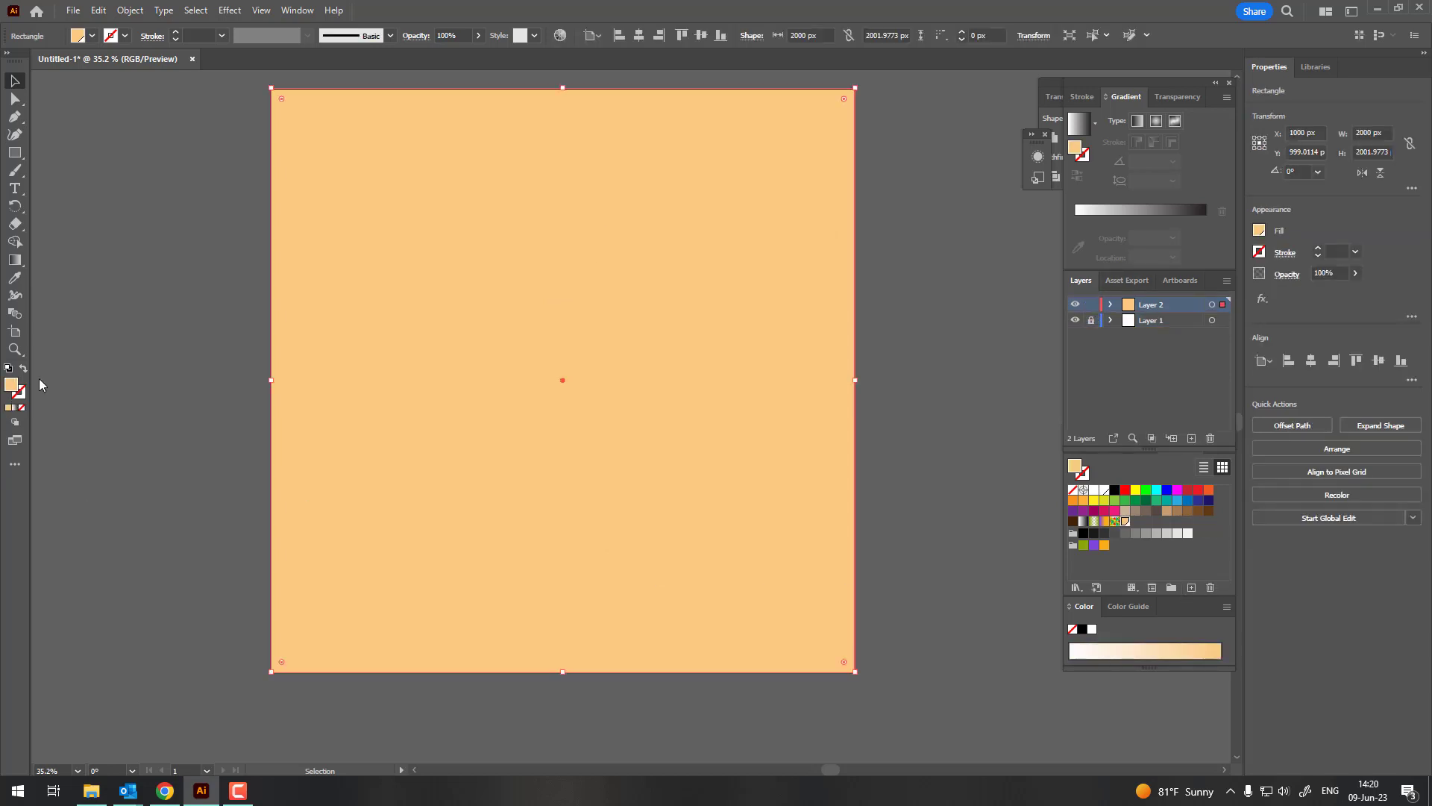
# Change the background rectangle's fill to a deeper orange, #F2984E.
pyautogui.doubleClick(12, 384)
pyautogui.click(1164, 380)
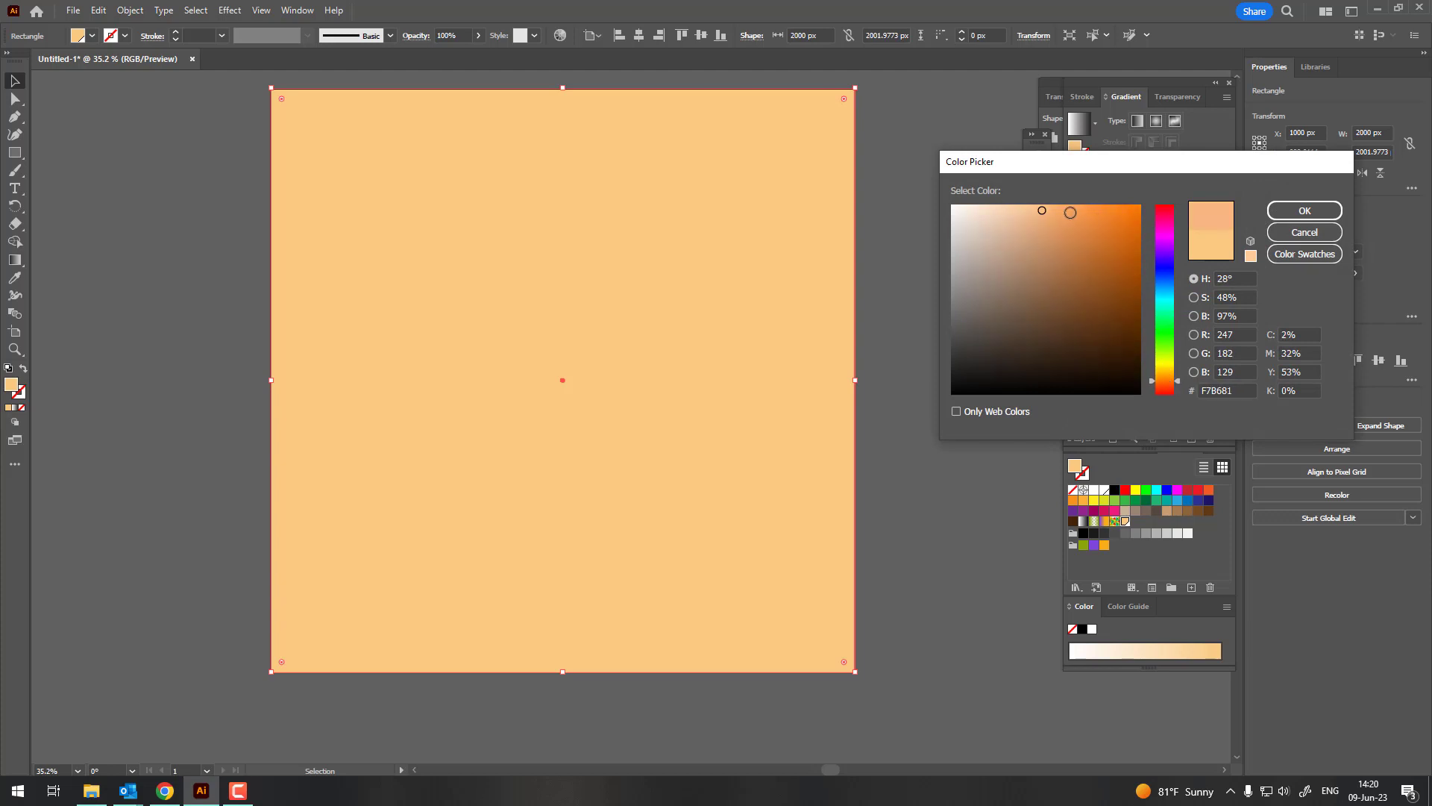
pyautogui.moveTo(1070, 212); pyautogui.dragTo(1075, 213)
pyautogui.click(1305, 211)
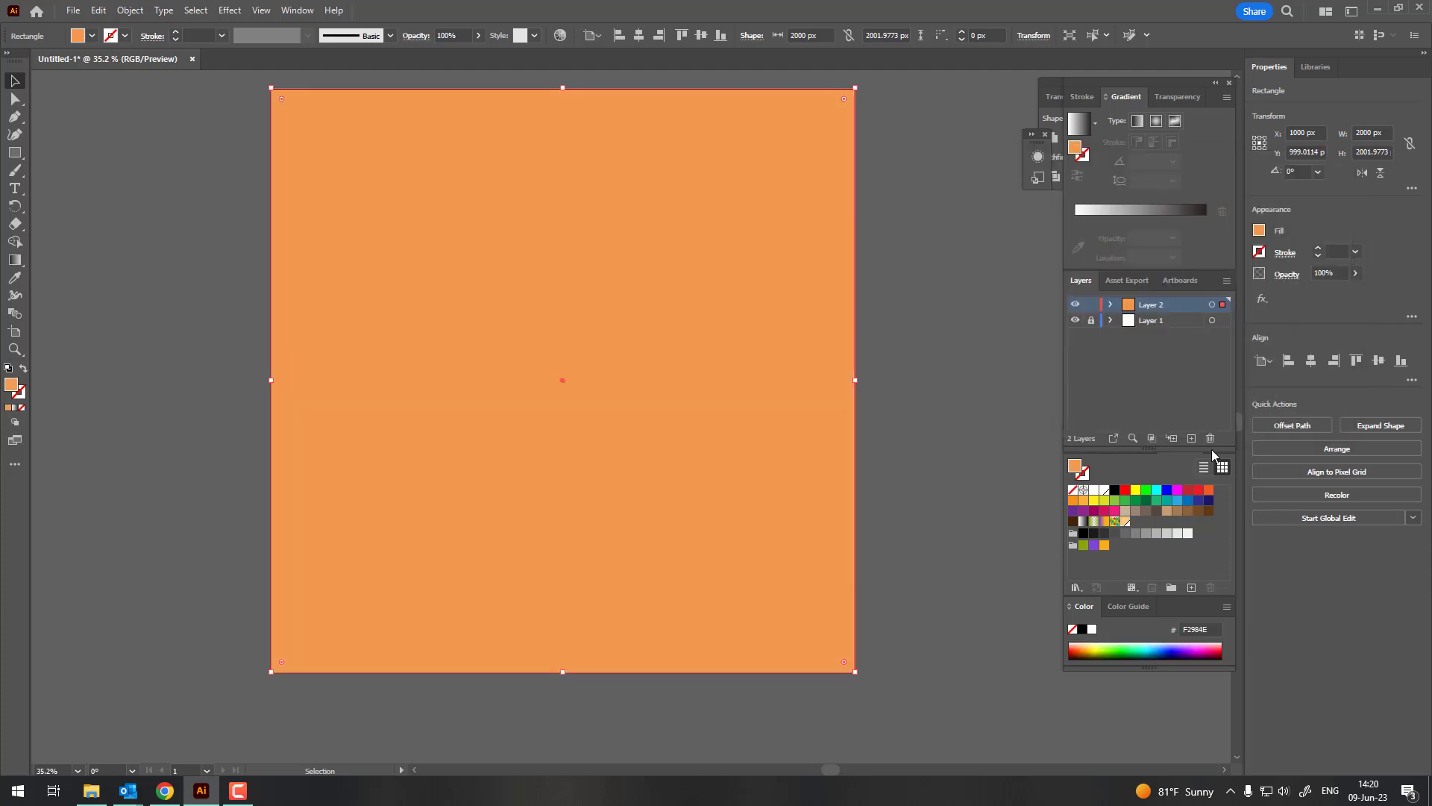
pyautogui.click(1191, 439)
# Save the deeper orange fill as a new swatch.
pyautogui.click(1172, 589)
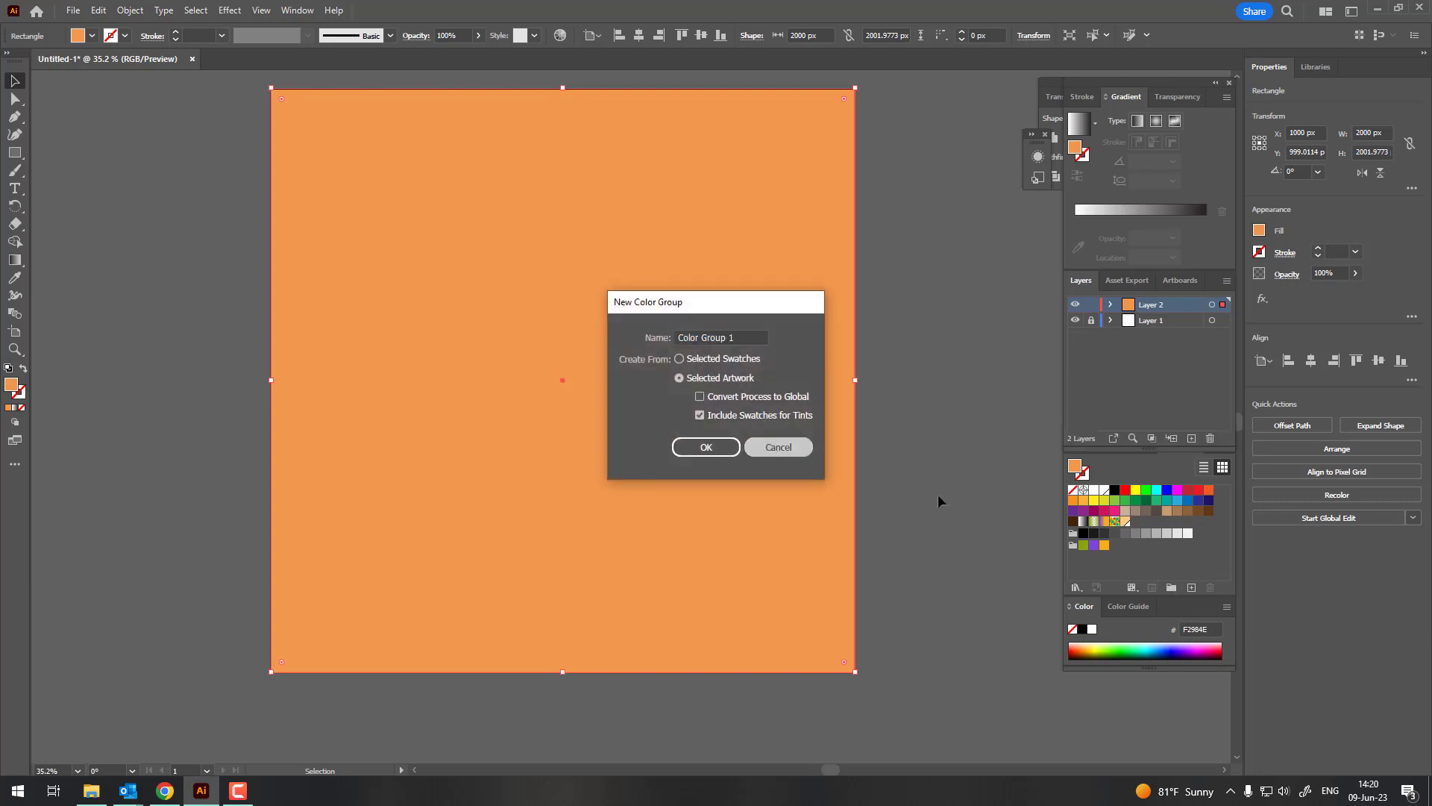
pyautogui.press('Escape')
pyautogui.click(1191, 587)
# Confirm the orange swatch and give the rectangle a linear gradient fill.
pyautogui.click(701, 509)
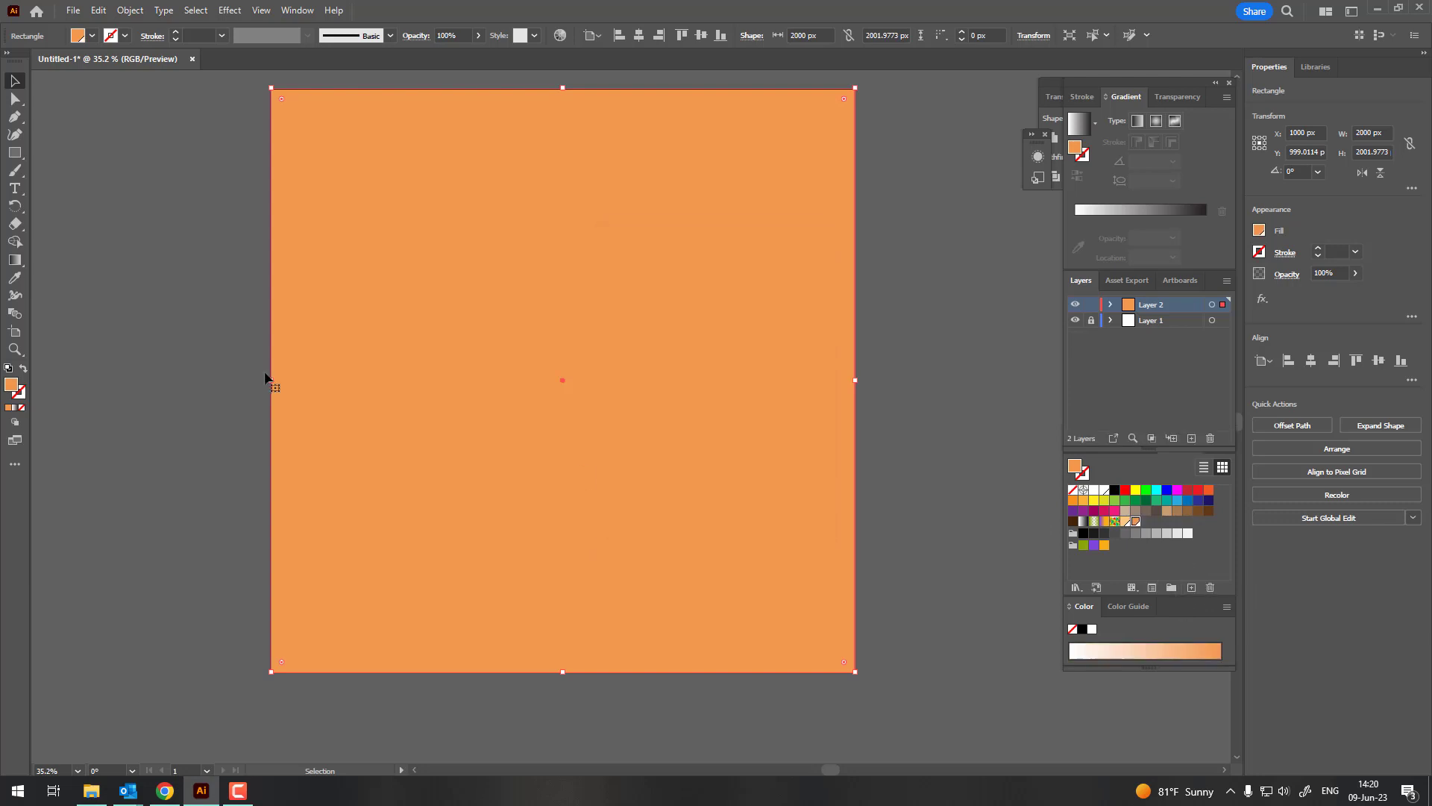
pyautogui.click(13, 261)
pyautogui.moveTo(390, 563); pyautogui.dragTo(703, 233)
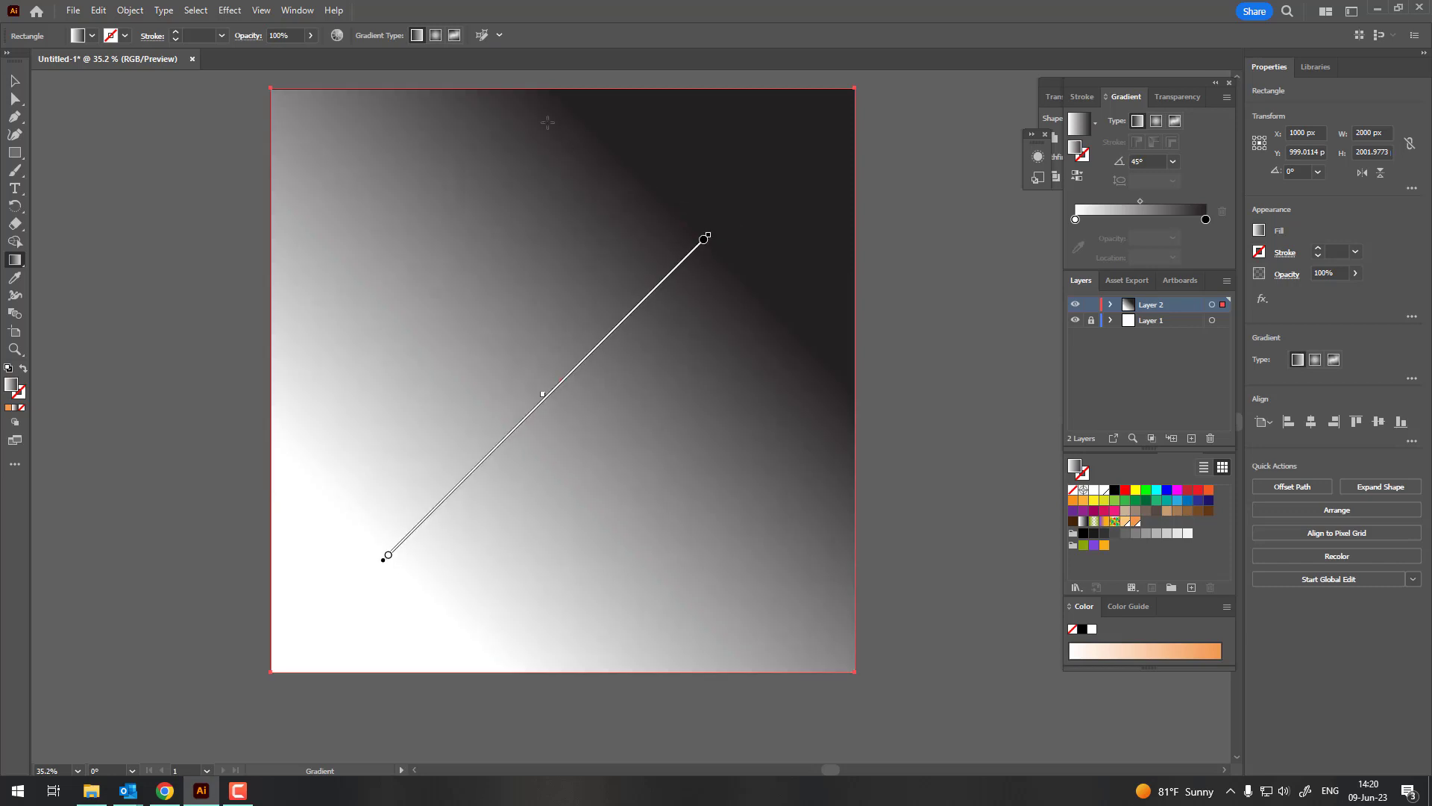
pyautogui.moveTo(546, 118)
pyautogui.mouseDown()
pyautogui.moveTo(546, 607)
pyautogui.moveTo(563, 677)
pyautogui.mouseUp()
# Set the gradient stops to orange at the bottom and light peach at the top.
pyautogui.doubleClick(562, 678)
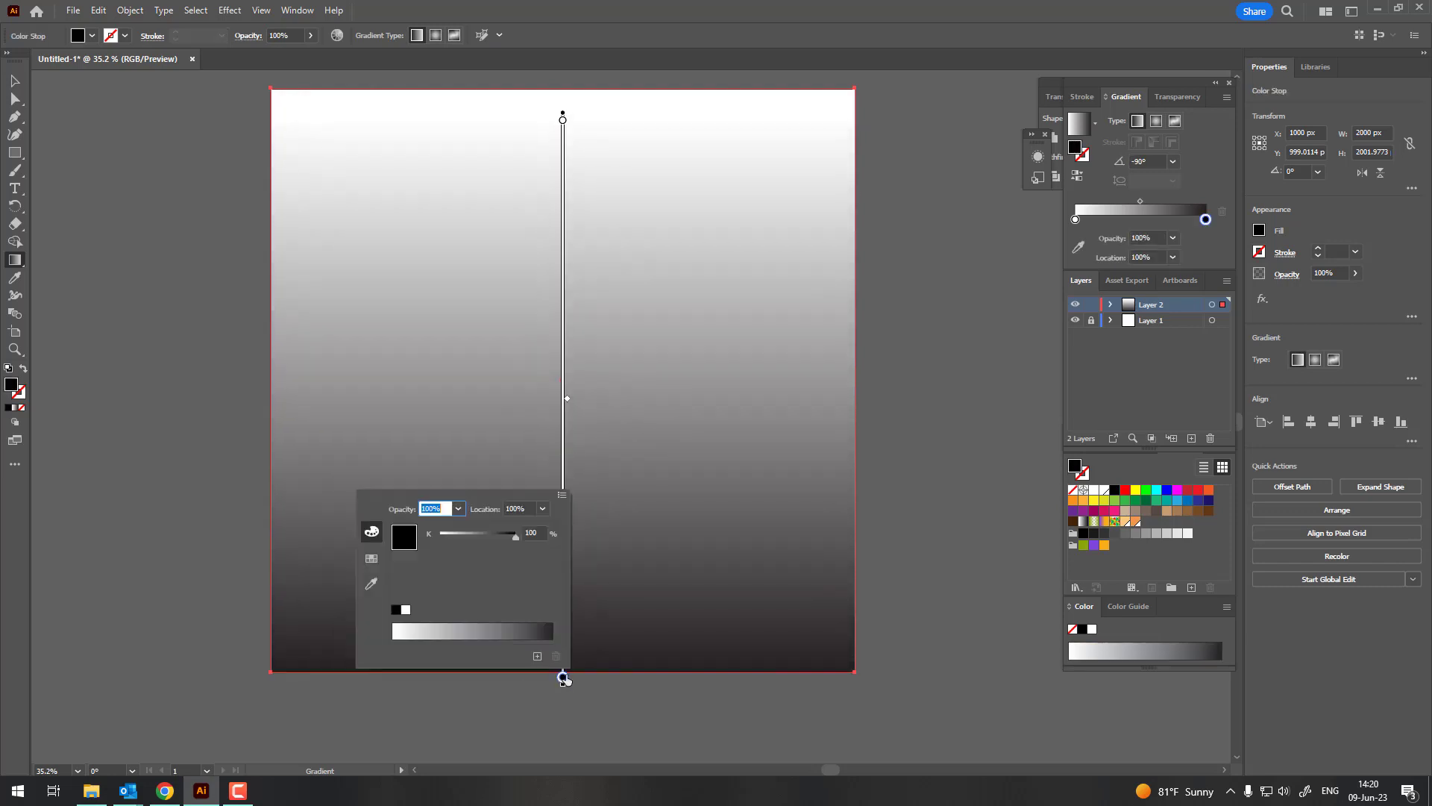
pyautogui.click(370, 558)
pyautogui.click(498, 556)
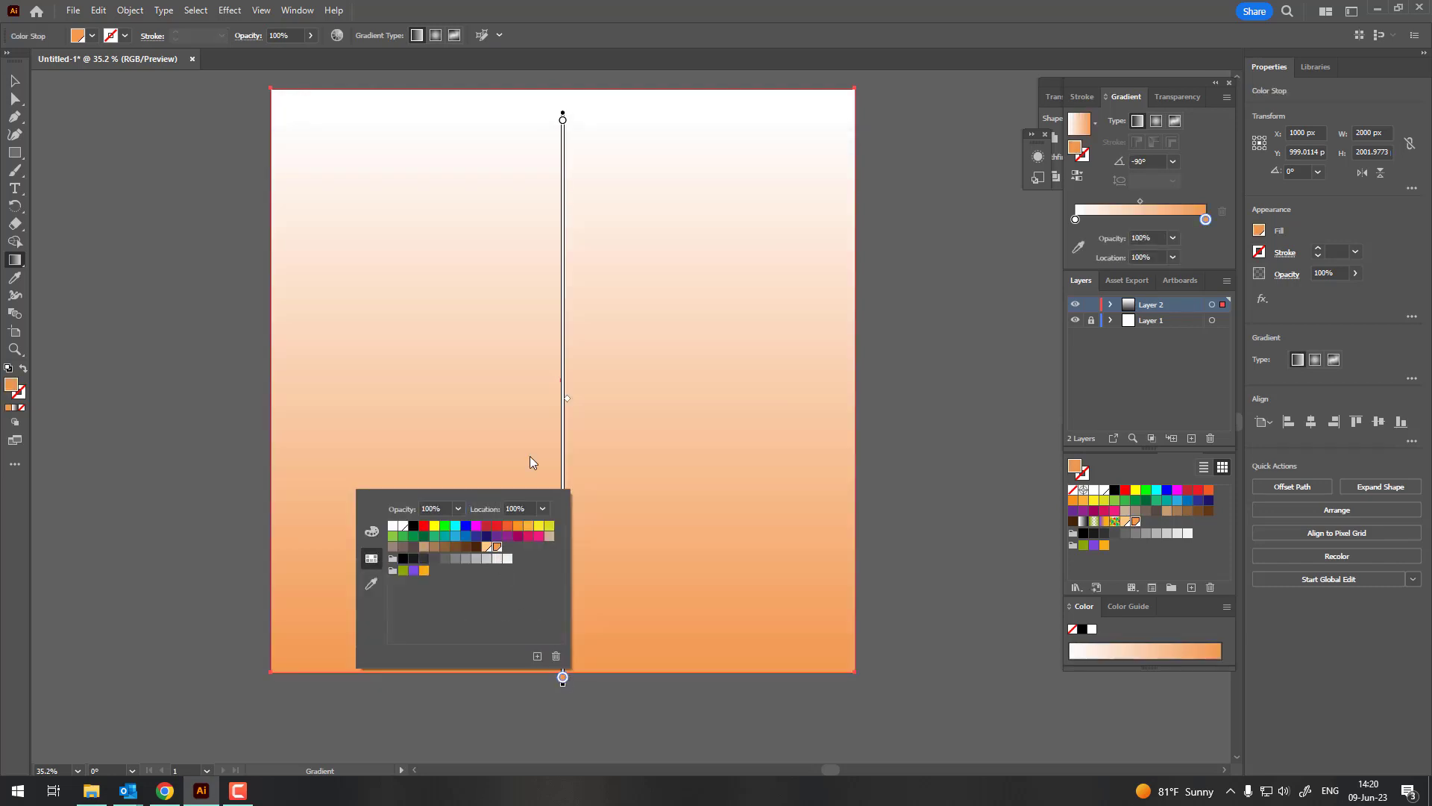
pyautogui.doubleClick(562, 119)
pyautogui.click(490, 188)
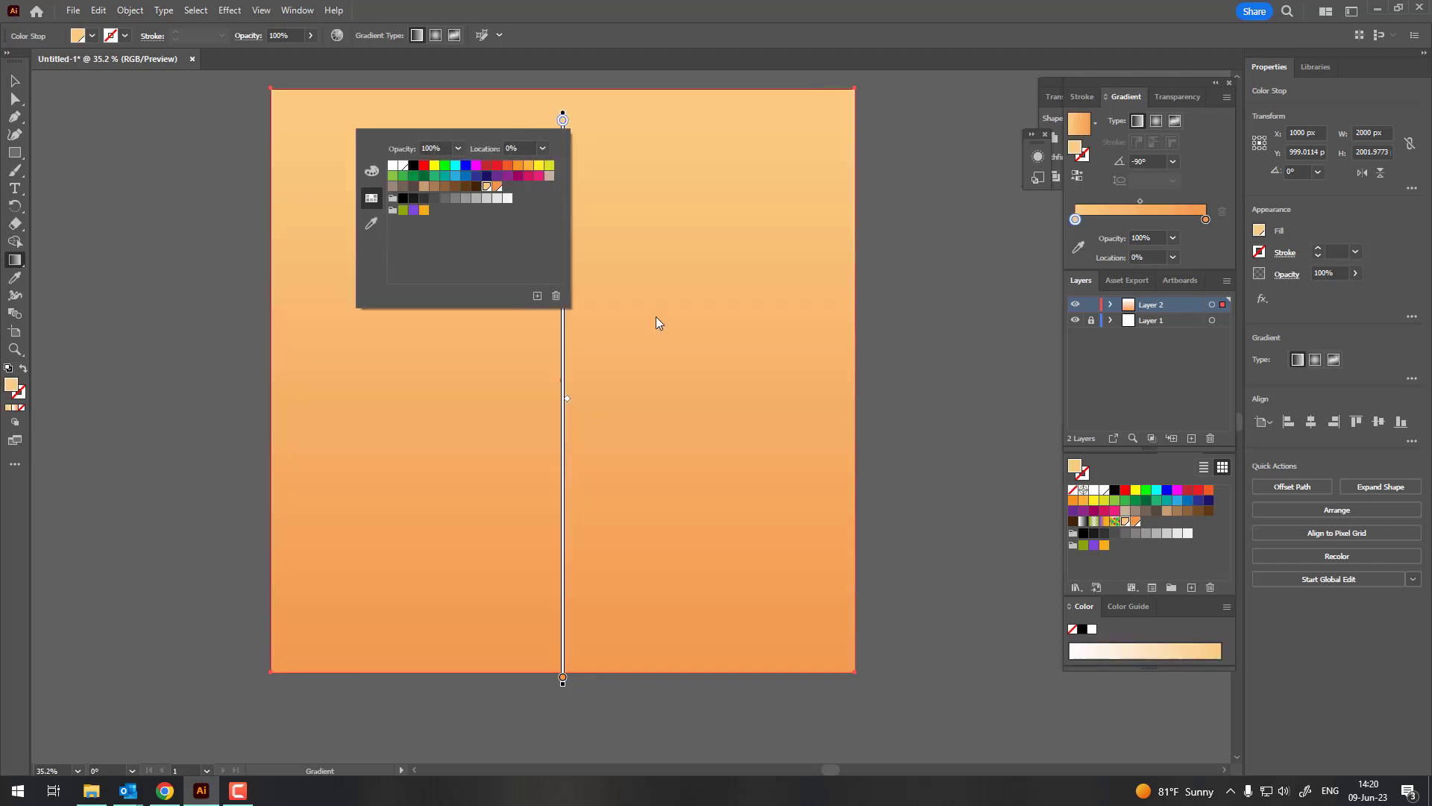
pyautogui.click(656, 316)
# Angle the gradient diagonally from bottom-left to top-right, then deselect the rectangle.
pyautogui.moveTo(665, 667); pyautogui.dragTo(665, 155)
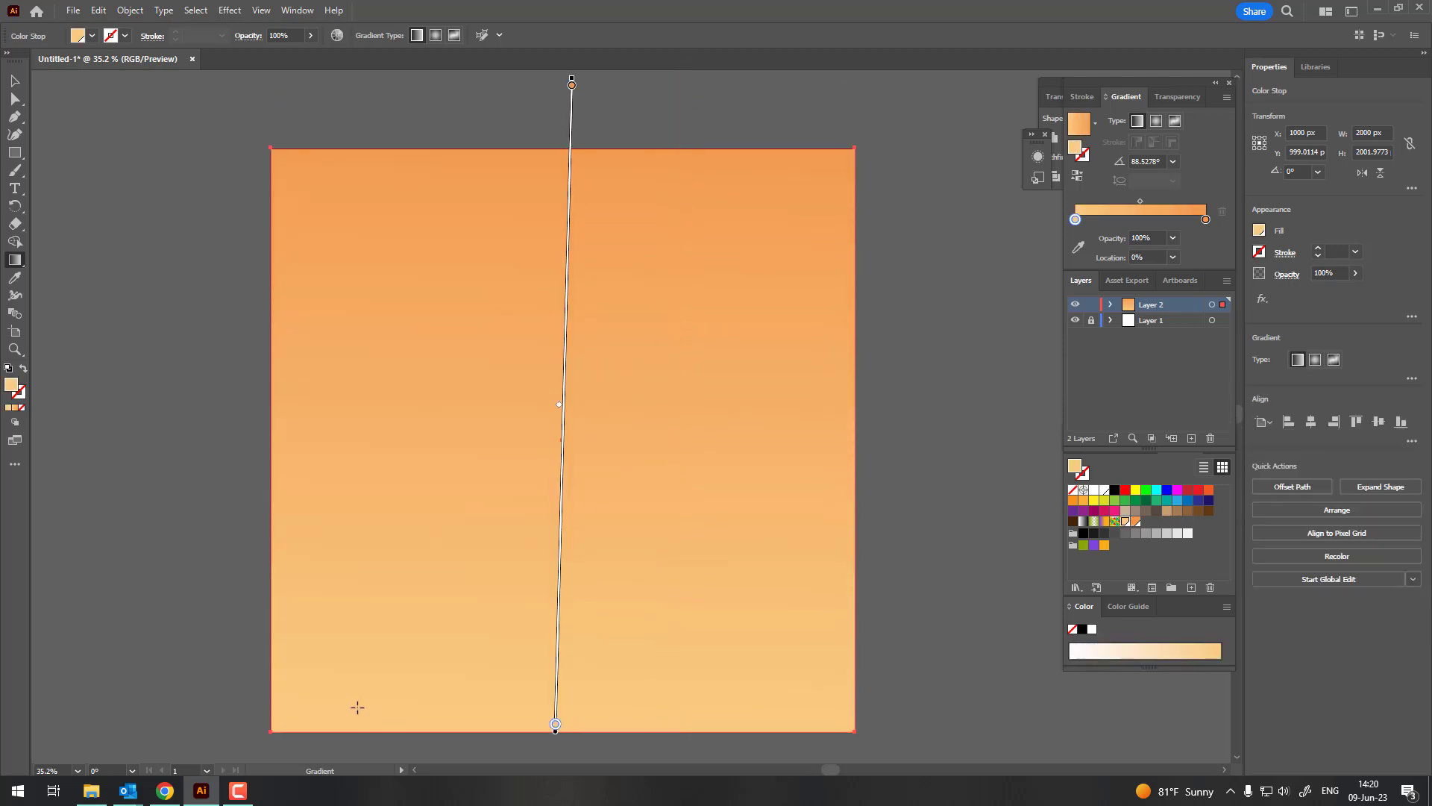
pyautogui.moveTo(355, 706); pyautogui.dragTo(694, 121)
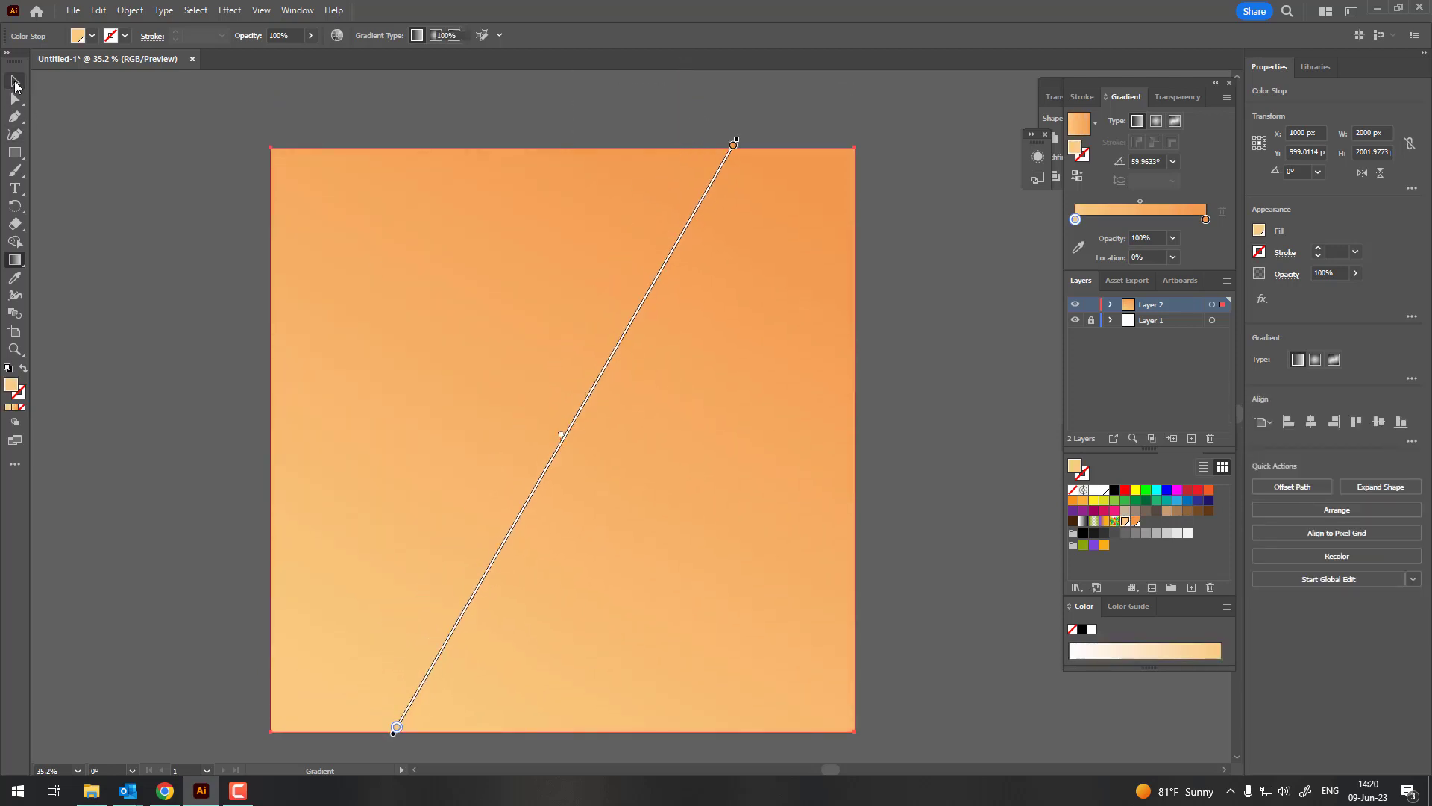
pyautogui.click(15, 86)
pyautogui.click(1015, 374)
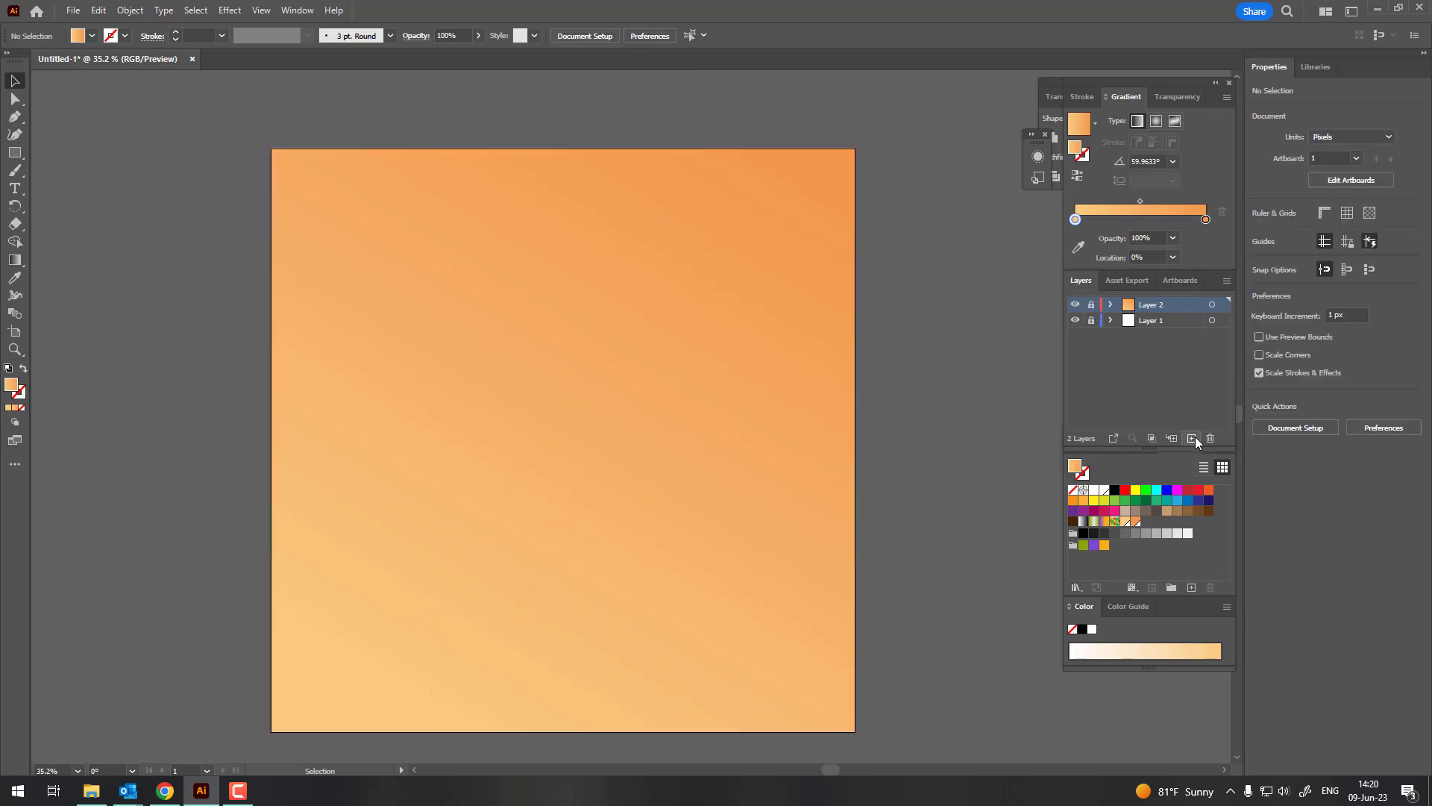
# Draw a closed shape over the upper artboard with a wavy lower edge.
pyautogui.scroll(1, 608, 325)
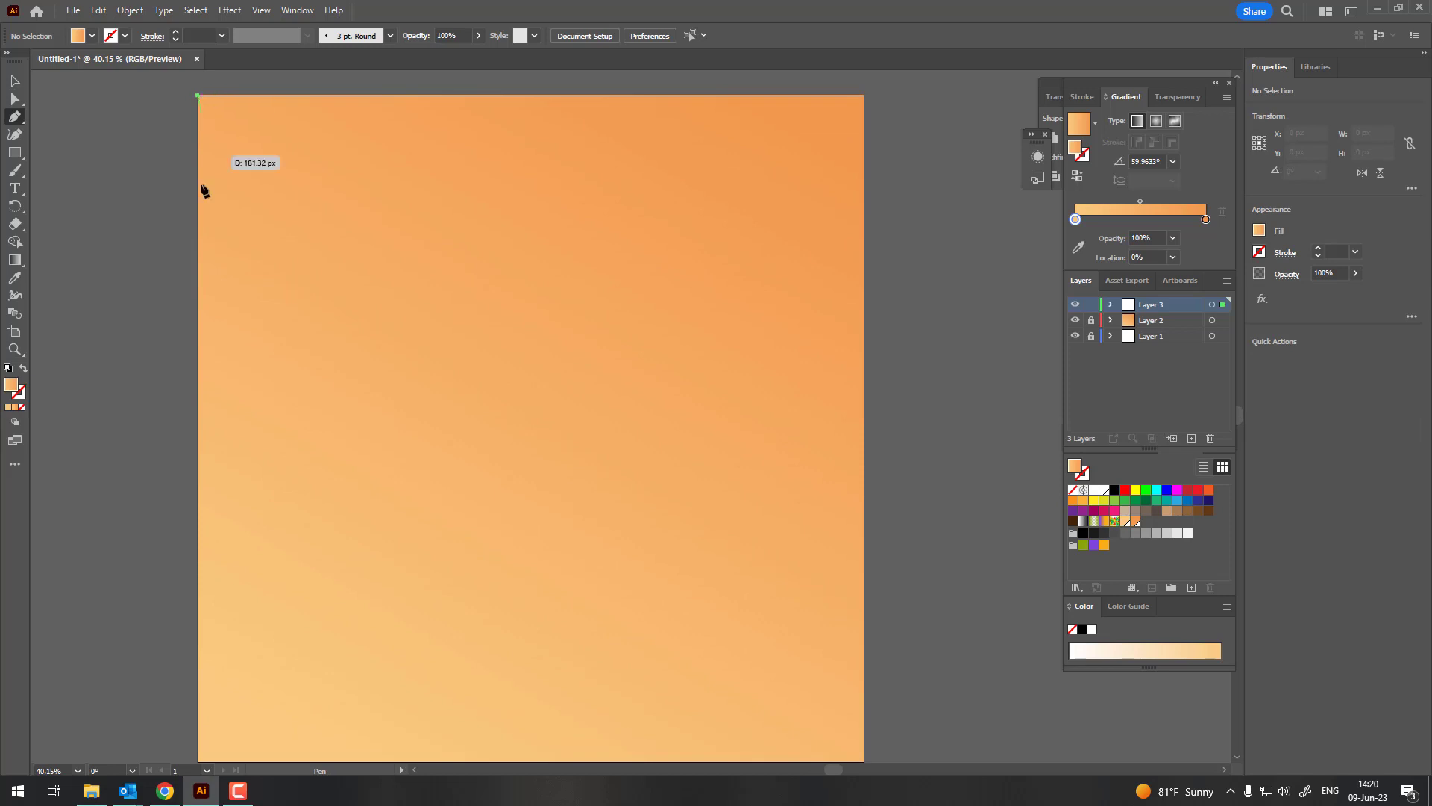
pyautogui.click(199, 344)
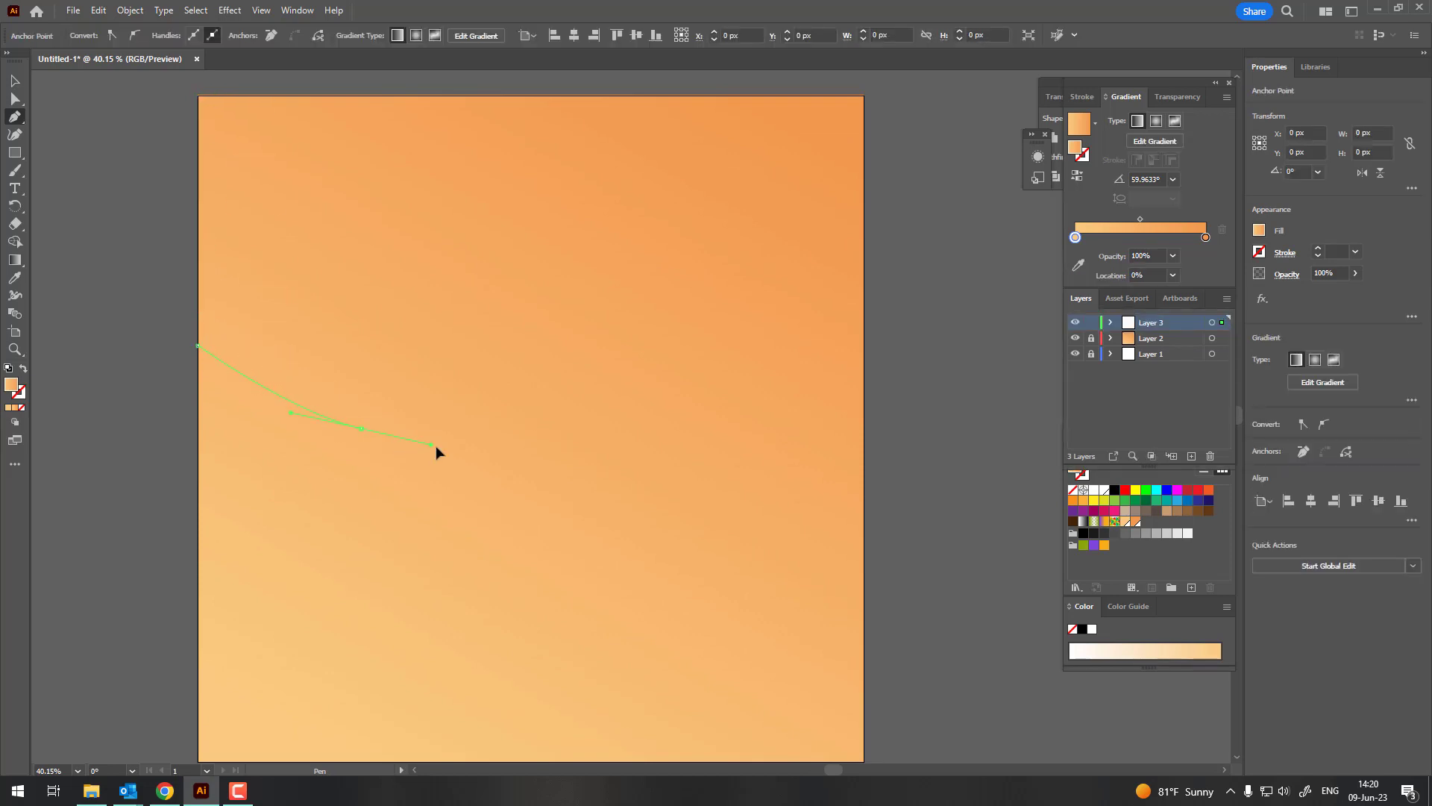
pyautogui.moveTo(500, 446); pyautogui.dragTo(482, 449)
pyautogui.moveTo(669, 436); pyautogui.dragTo(784, 500)
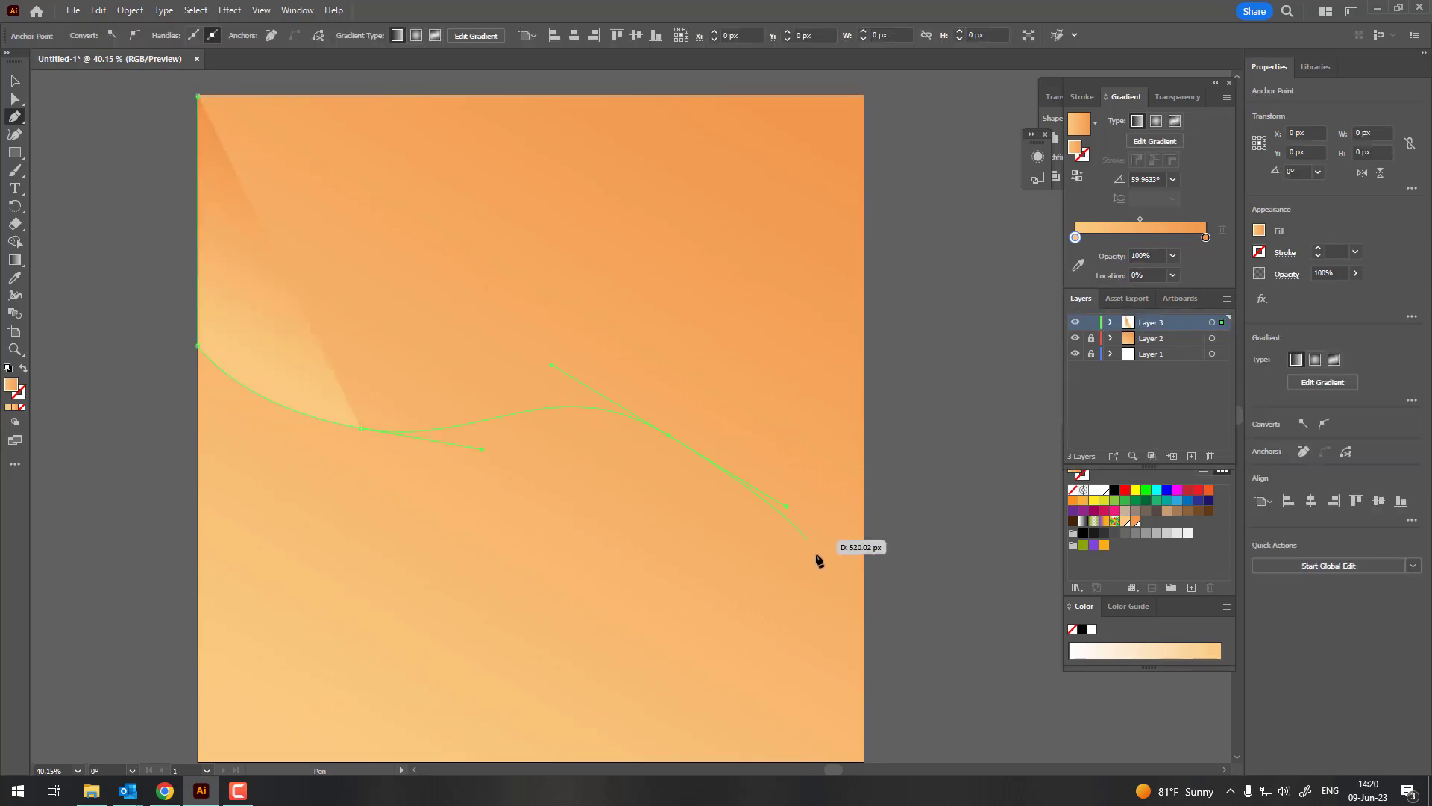
pyautogui.click(864, 573)
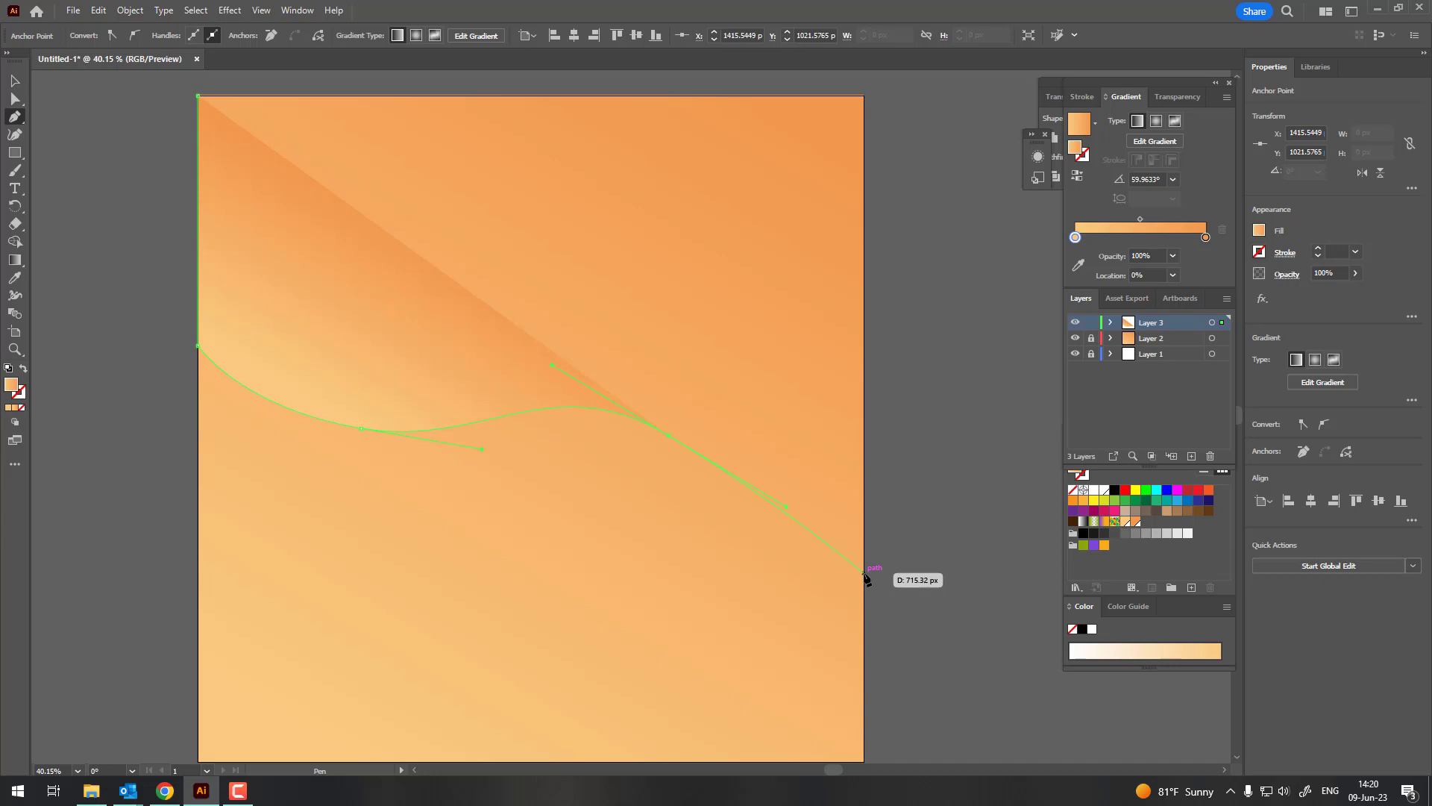
pyautogui.click(864, 95)
pyautogui.click(198, 96)
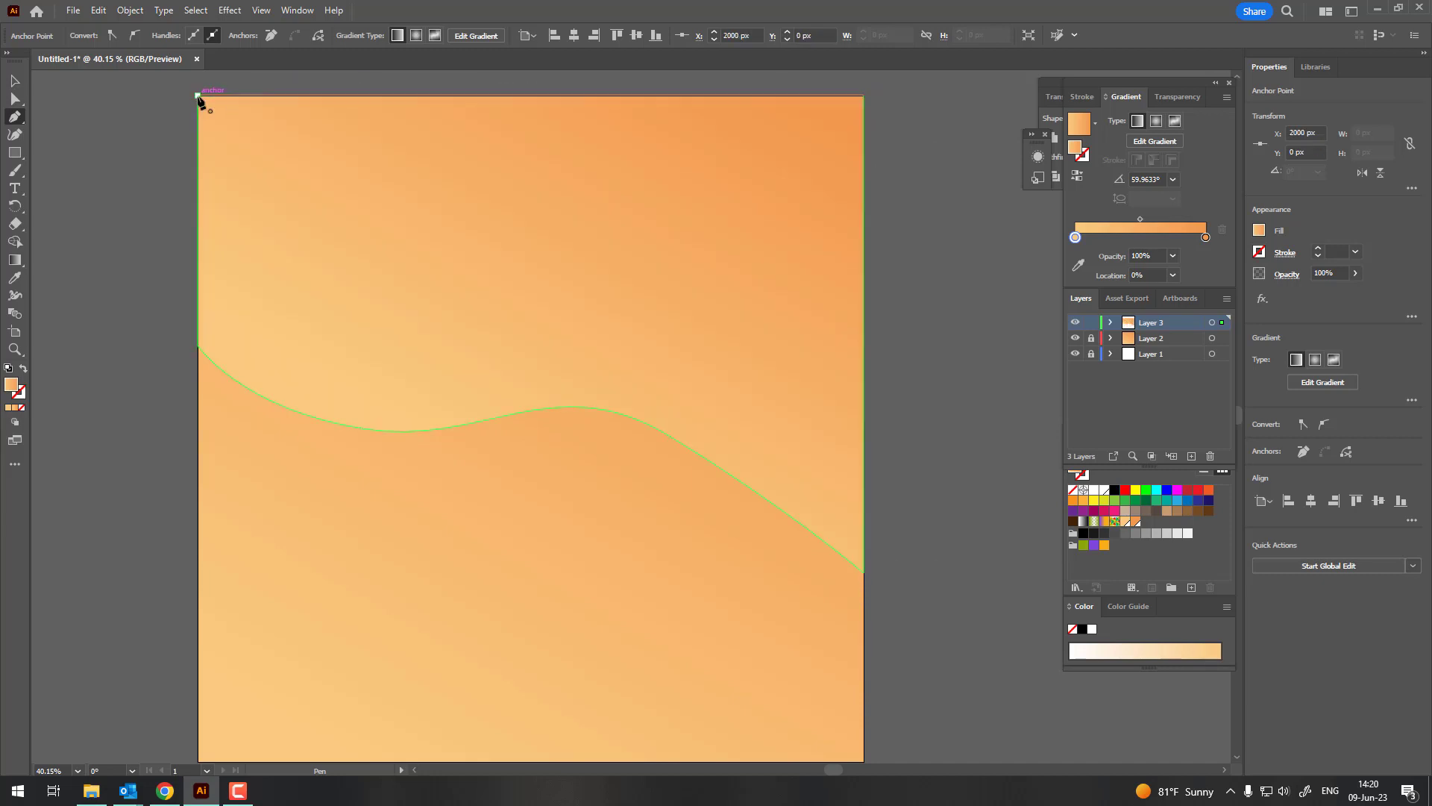
# Fill the wave shape with a pale light blue.
pyautogui.doubleClick(11, 385)
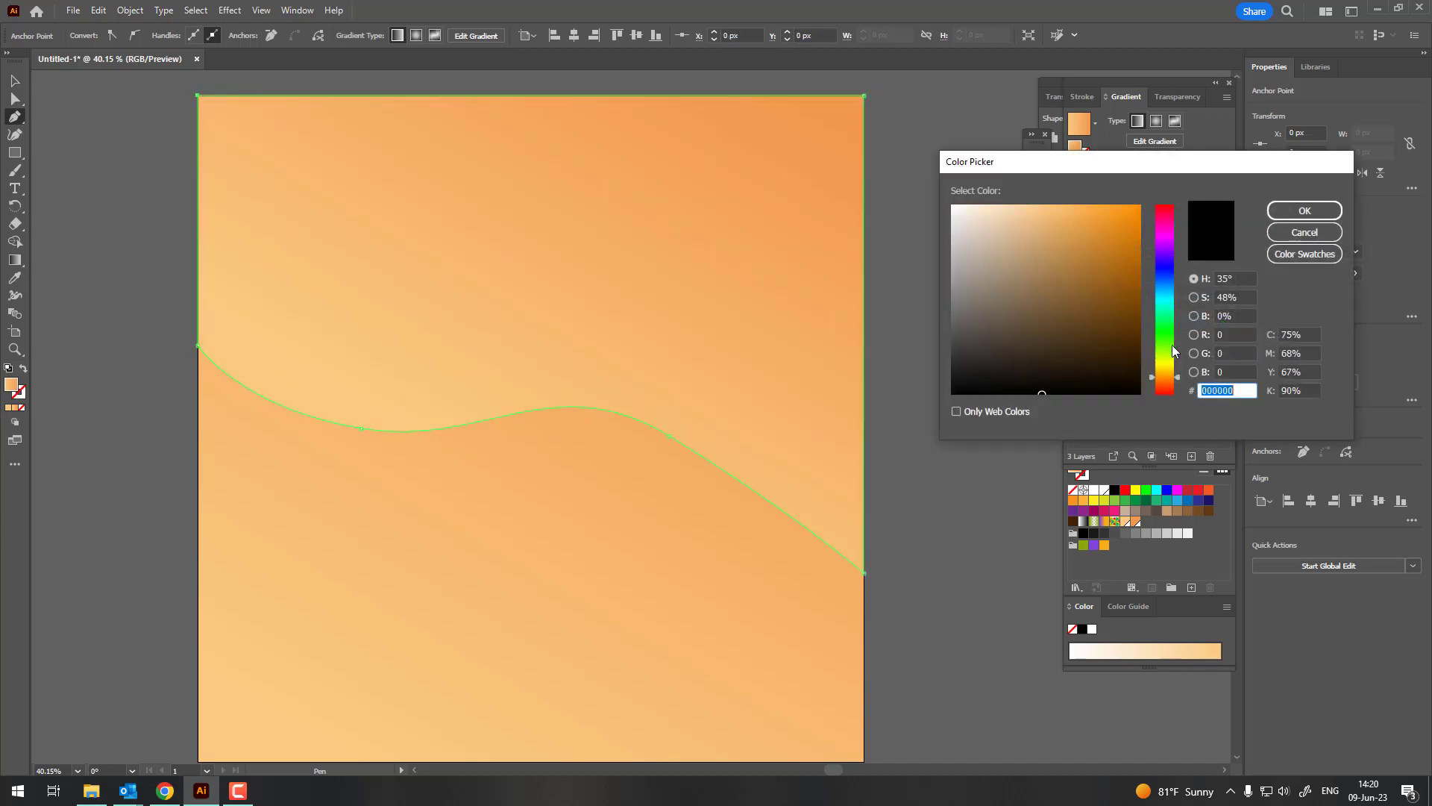
pyautogui.moveTo(1171, 344); pyautogui.dragTo(1170, 284)
pyautogui.click(986, 217)
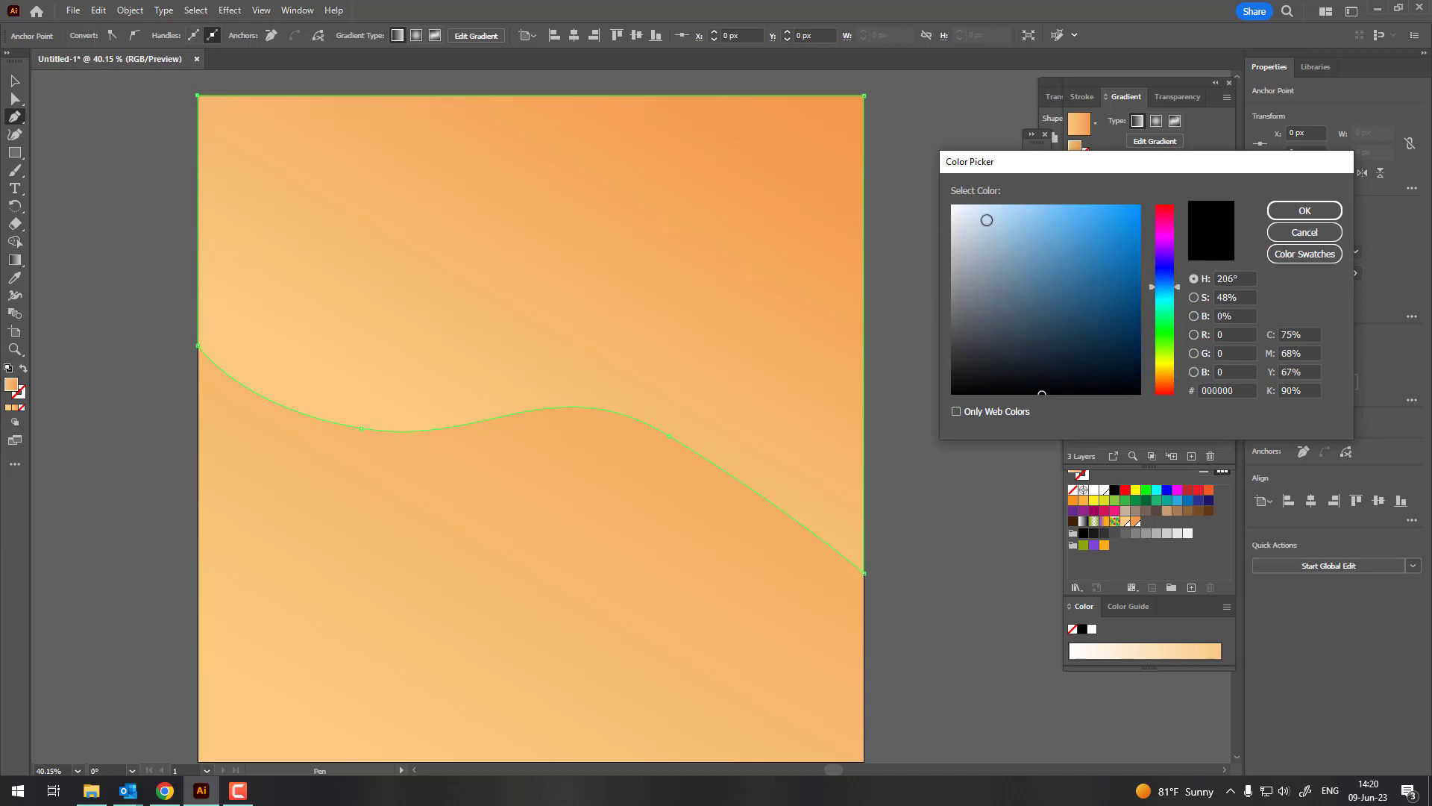
pyautogui.click(1304, 211)
# Zoom in and smooth the wave's right side with the Curvature tool.
pyautogui.press('z')
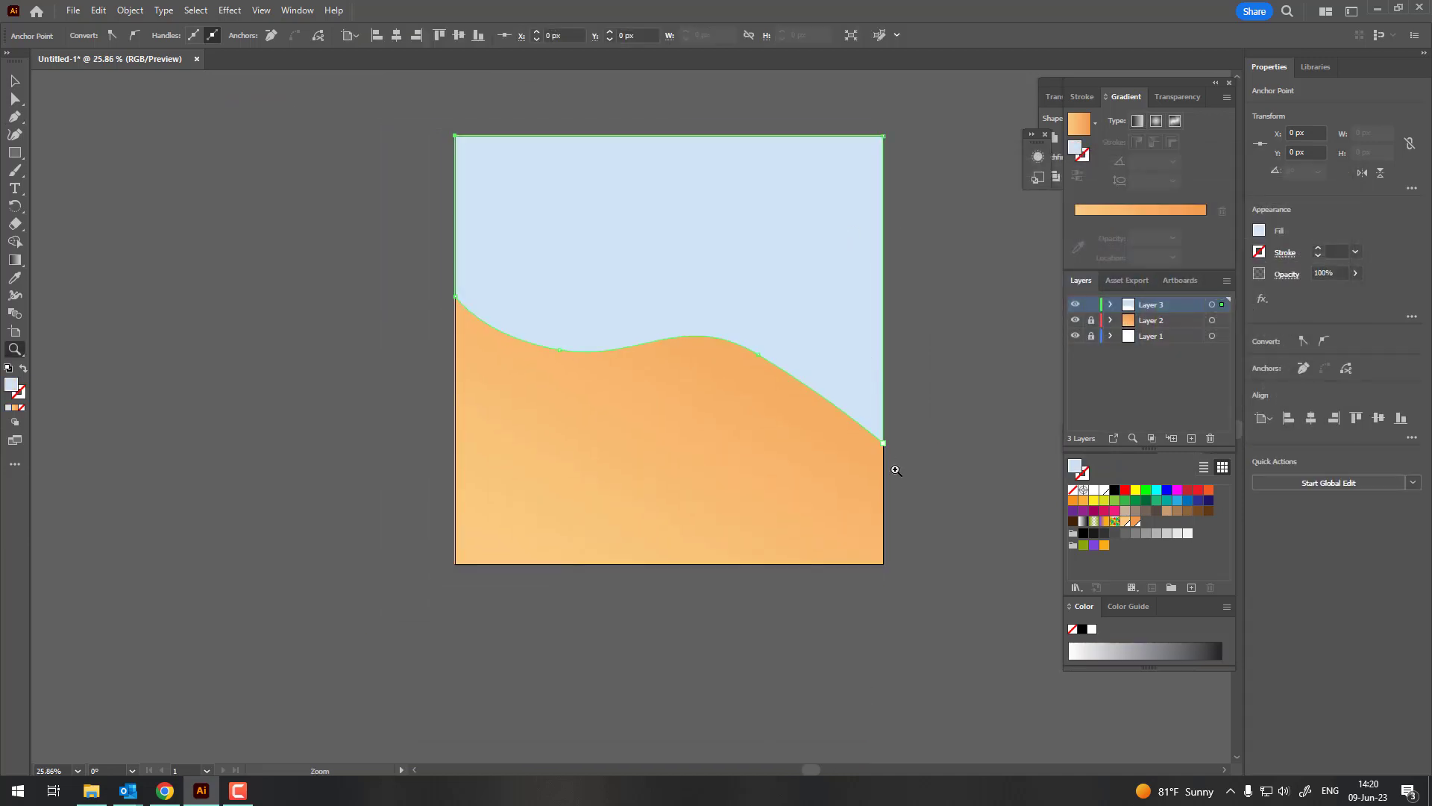
pyautogui.moveTo(891, 470)
pyautogui.mouseDown()
pyautogui.moveTo(838, 310)
pyautogui.moveTo(1009, 440)
pyautogui.moveTo(693, 383)
pyautogui.moveTo(490, 489)
pyautogui.moveTo(282, 415)
pyautogui.moveTo(607, 348)
pyautogui.moveTo(834, 341)
pyautogui.moveTo(435, 343)
pyautogui.moveTo(68, 307)
pyautogui.mouseUp()
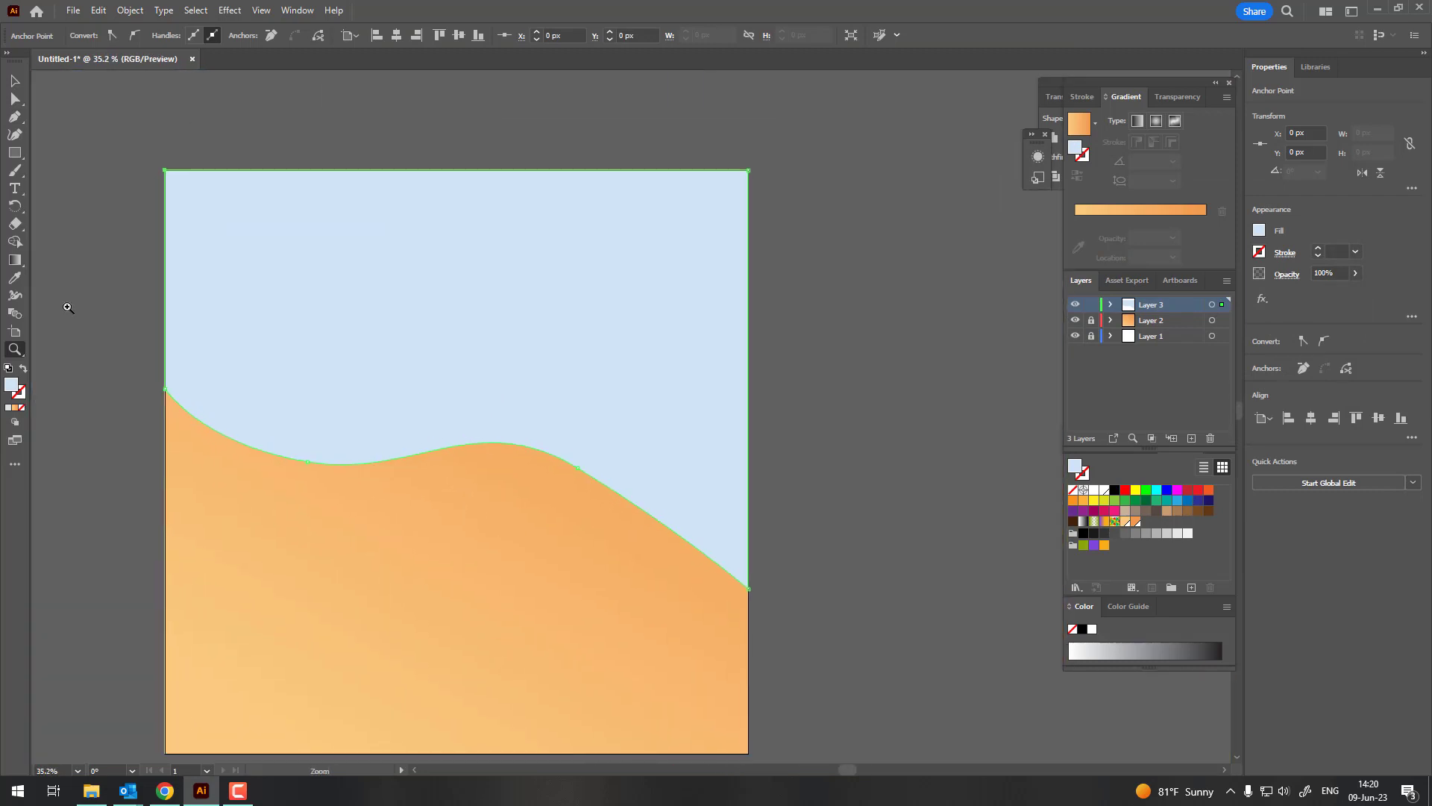
pyautogui.click(15, 135)
pyautogui.click(514, 444)
pyautogui.moveTo(578, 468); pyautogui.dragTo(509, 449)
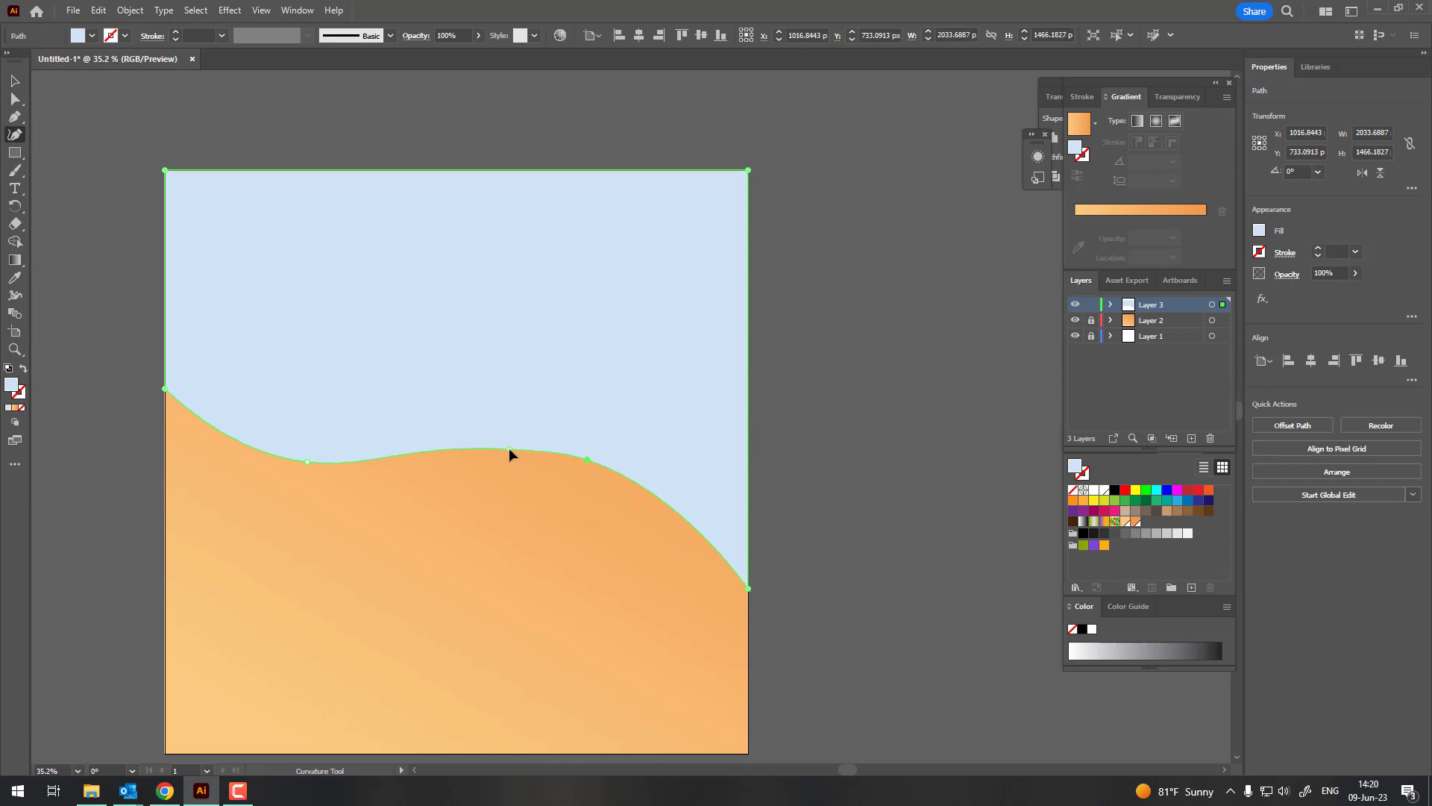
pyautogui.click(15, 81)
# Save the light blue as a new swatch.
pyautogui.scroll(1, 801, 470)
pyautogui.hscroll(-2, 801, 470)
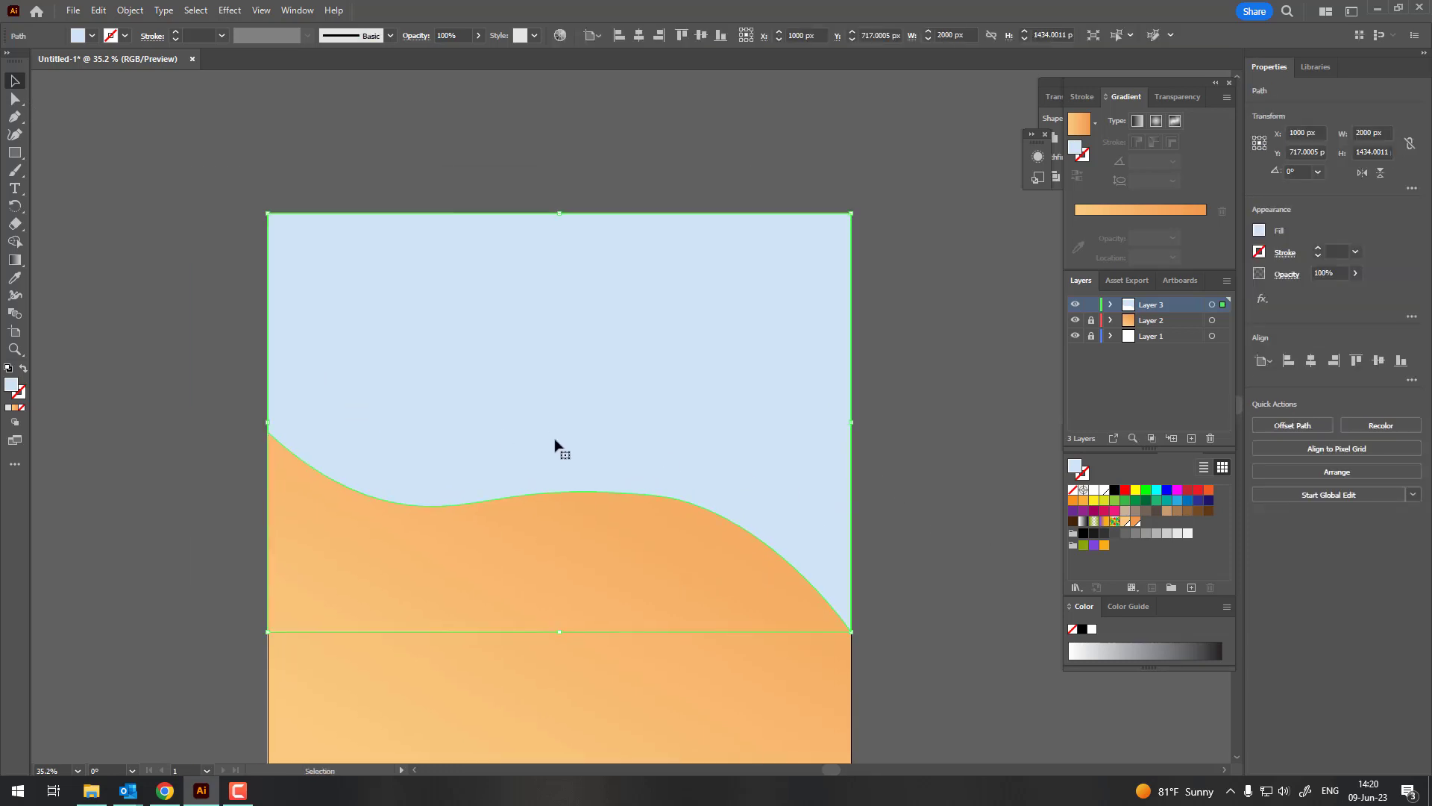
pyautogui.click(1191, 588)
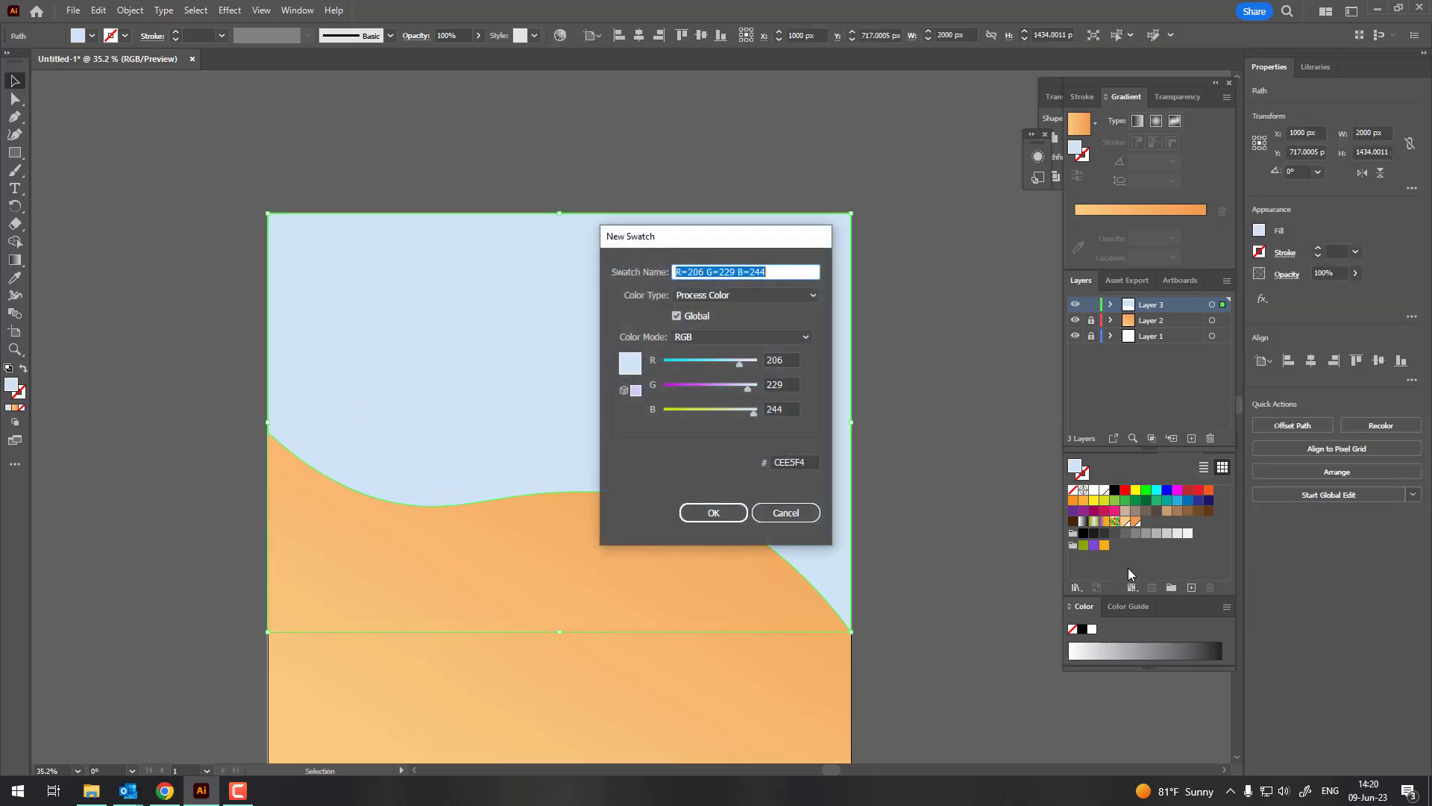
pyautogui.click(710, 510)
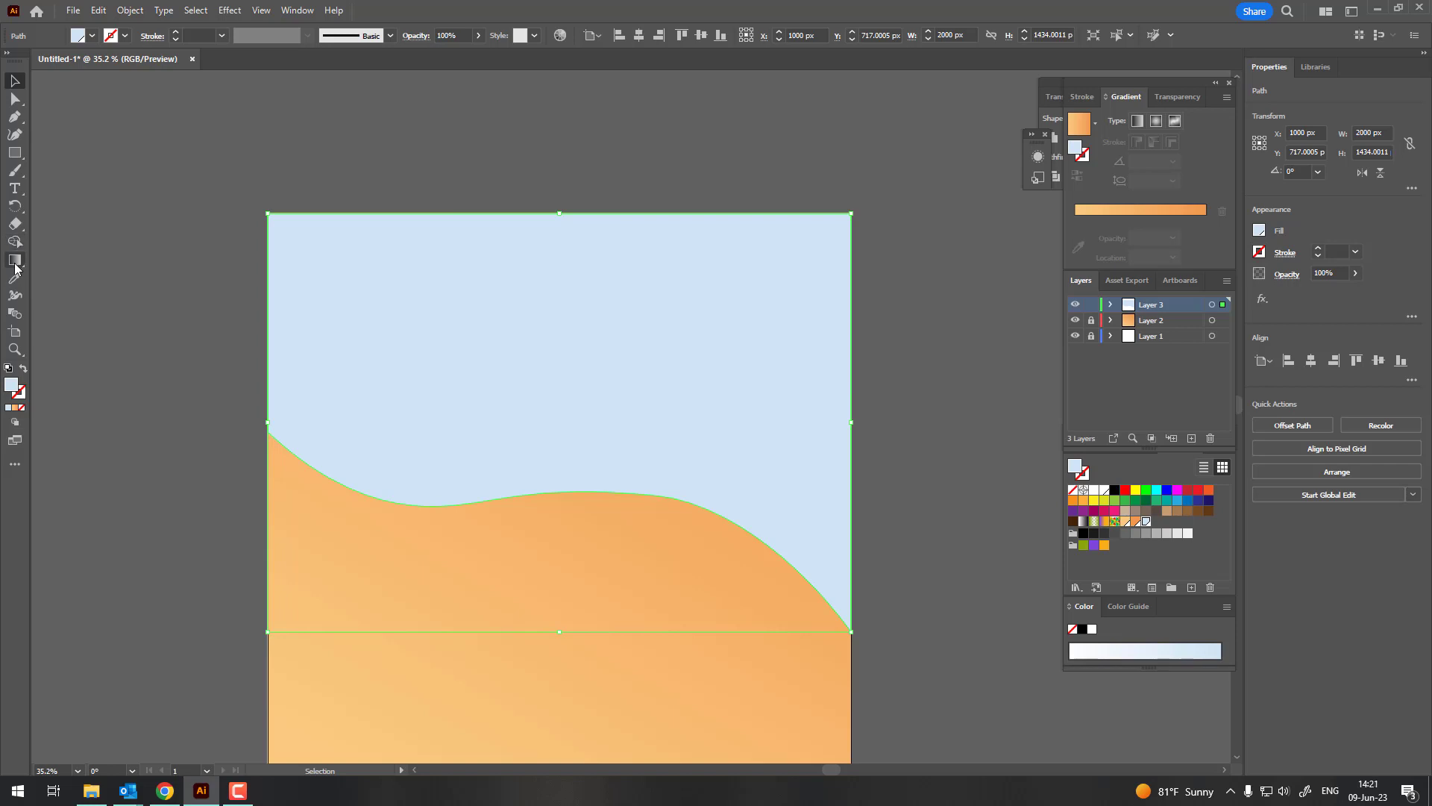
# Fill the shape with a deeper blue, 5D9DC1, and save it as a swatch.
pyautogui.click(15, 263)
pyautogui.doubleClick(15, 387)
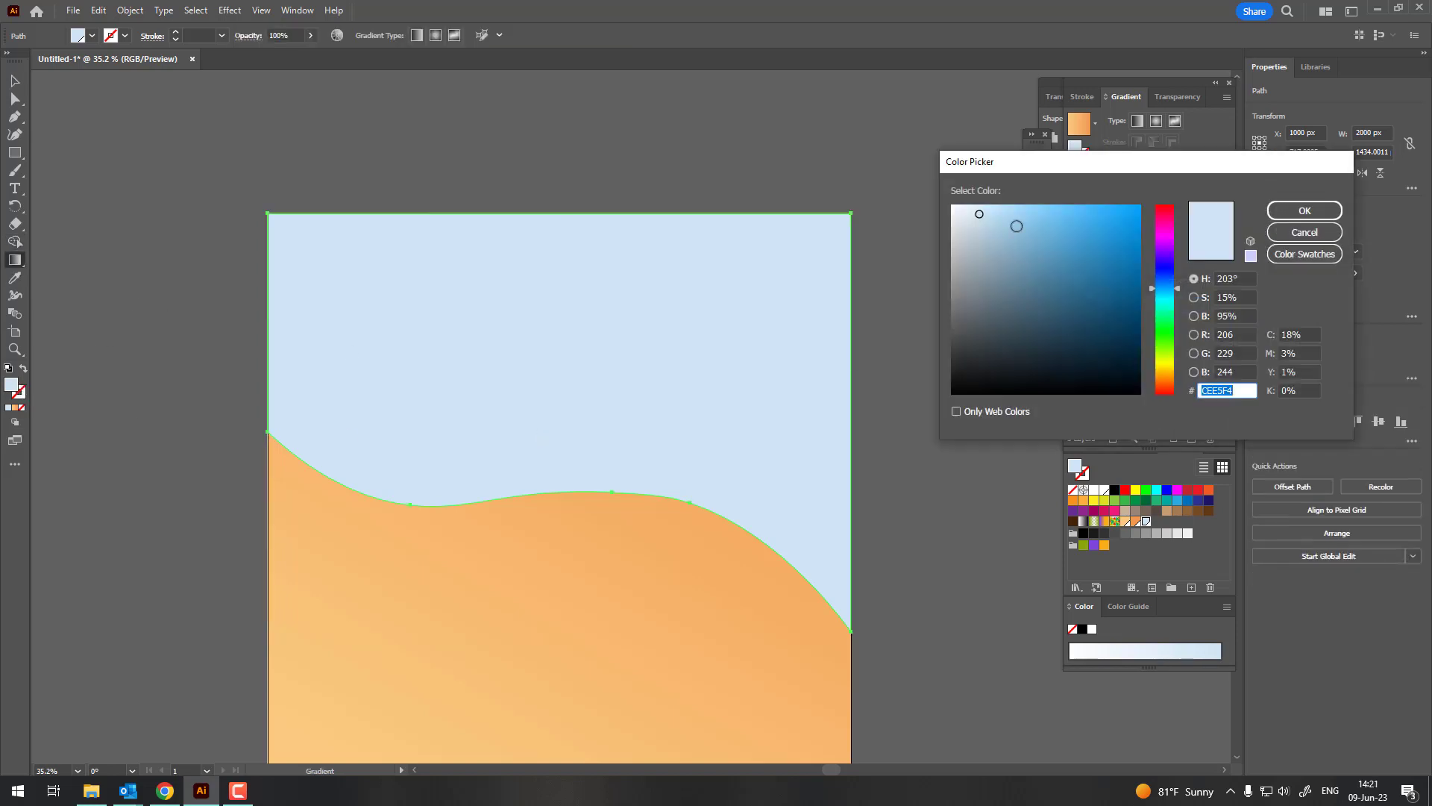
pyautogui.moveTo(1017, 226); pyautogui.dragTo(1037, 253)
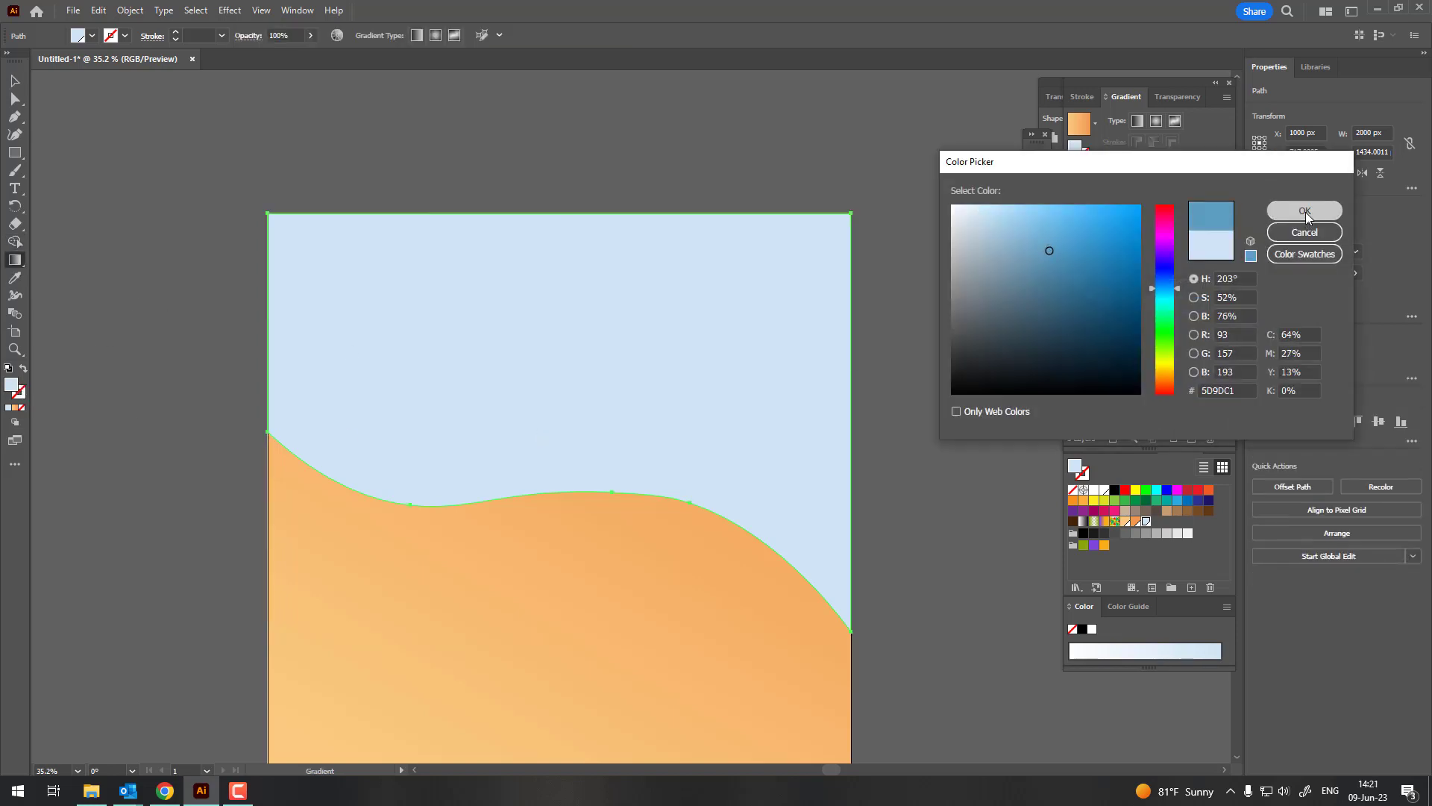
pyautogui.click(1304, 210)
pyautogui.click(1191, 588)
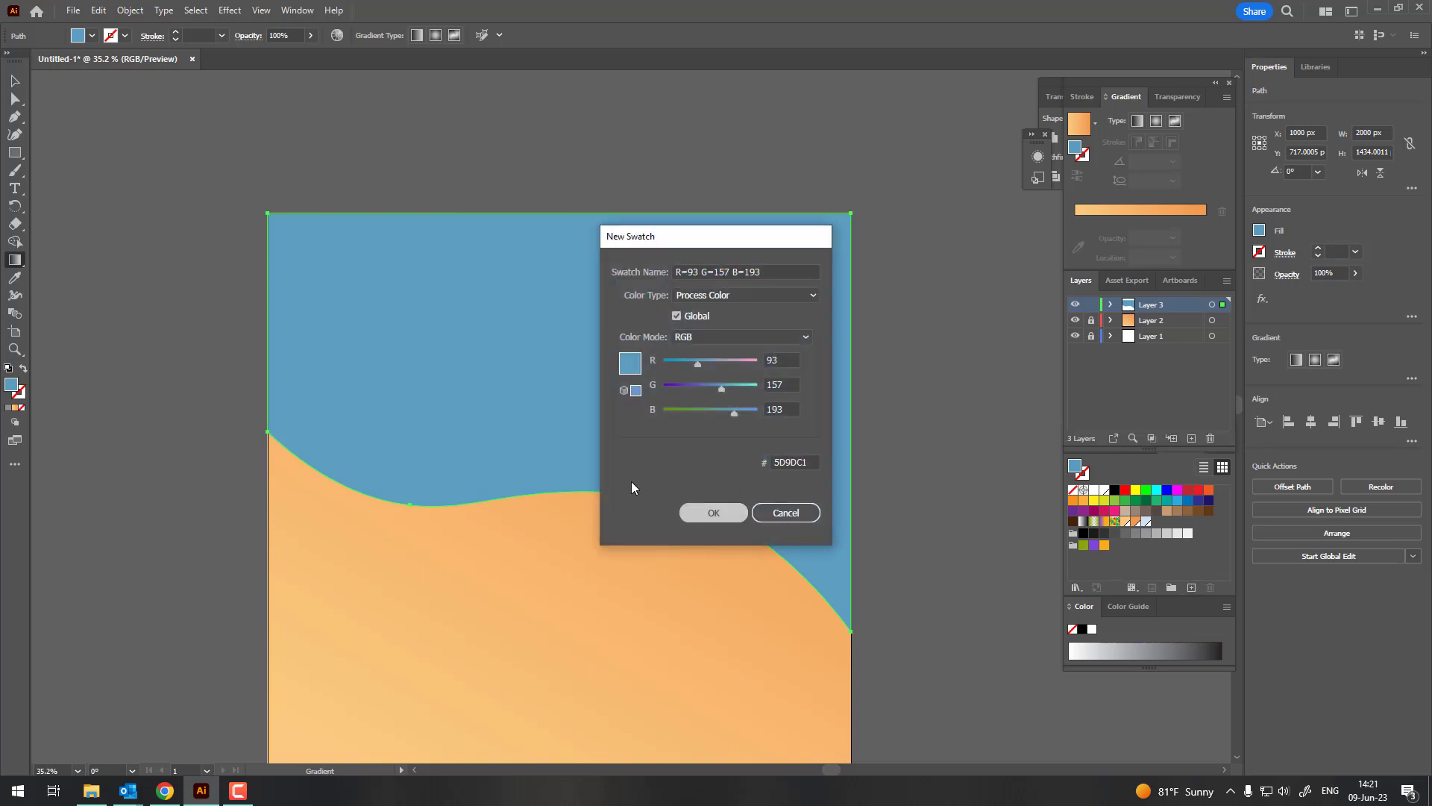
pyautogui.press('Escape')
# Apply a sky gradient running upward, blue at the top and light blue at the bottom.
pyautogui.click(582, 419)
pyautogui.moveTo(583, 468)
pyautogui.mouseDown()
pyautogui.moveTo(656, 224)
pyautogui.moveTo(633, 210)
pyautogui.mouseUp()
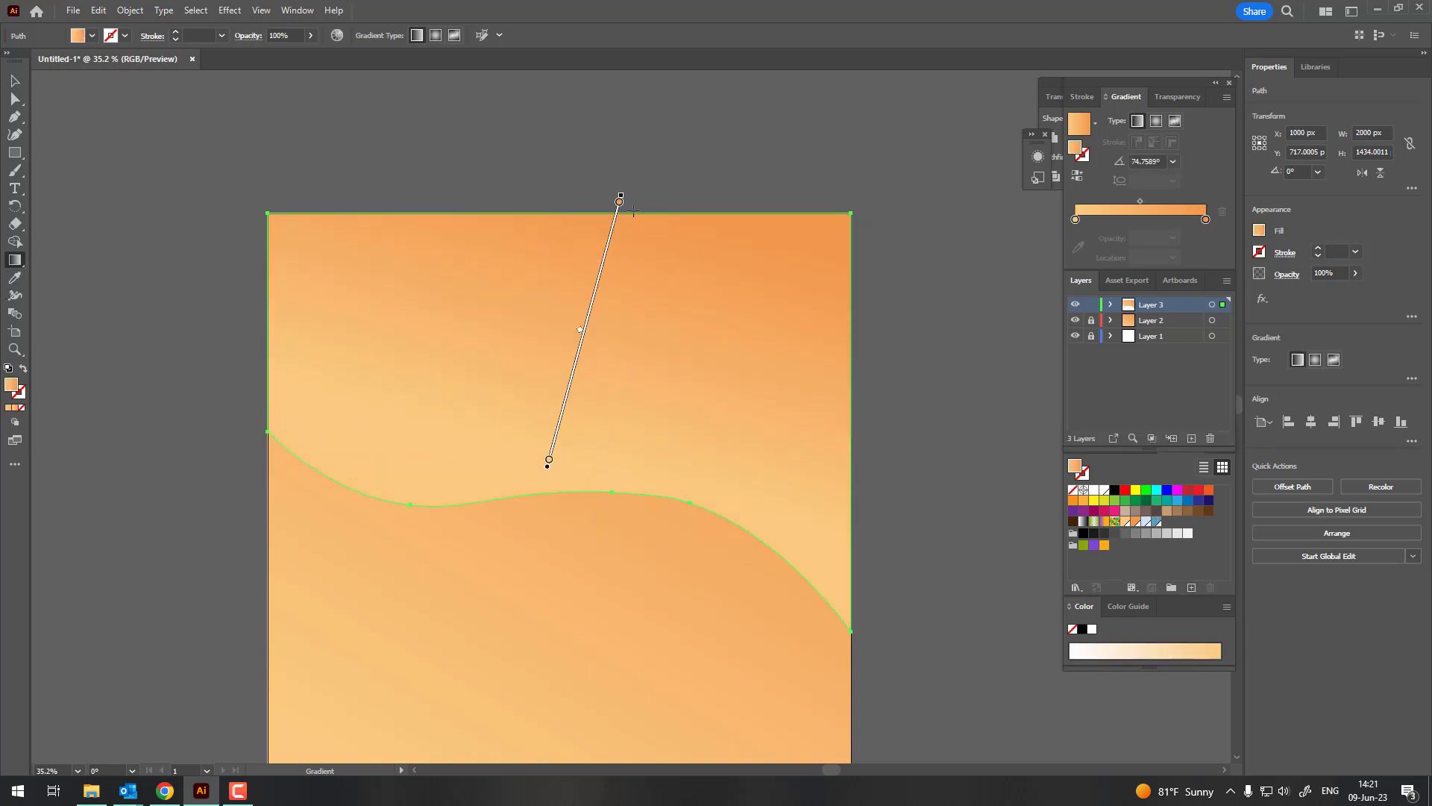
pyautogui.doubleClick(620, 203)
pyautogui.click(572, 269)
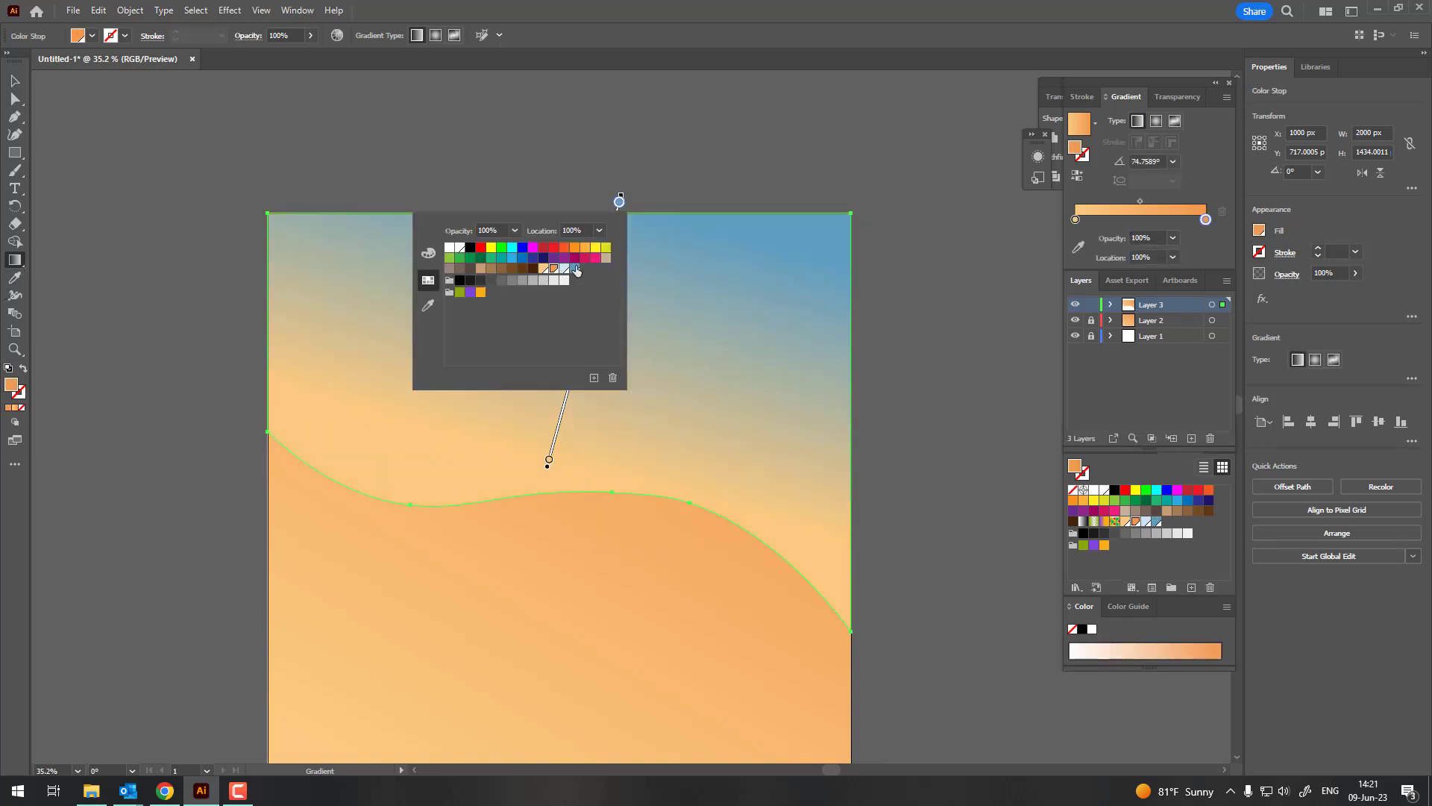
pyautogui.doubleClick(549, 461)
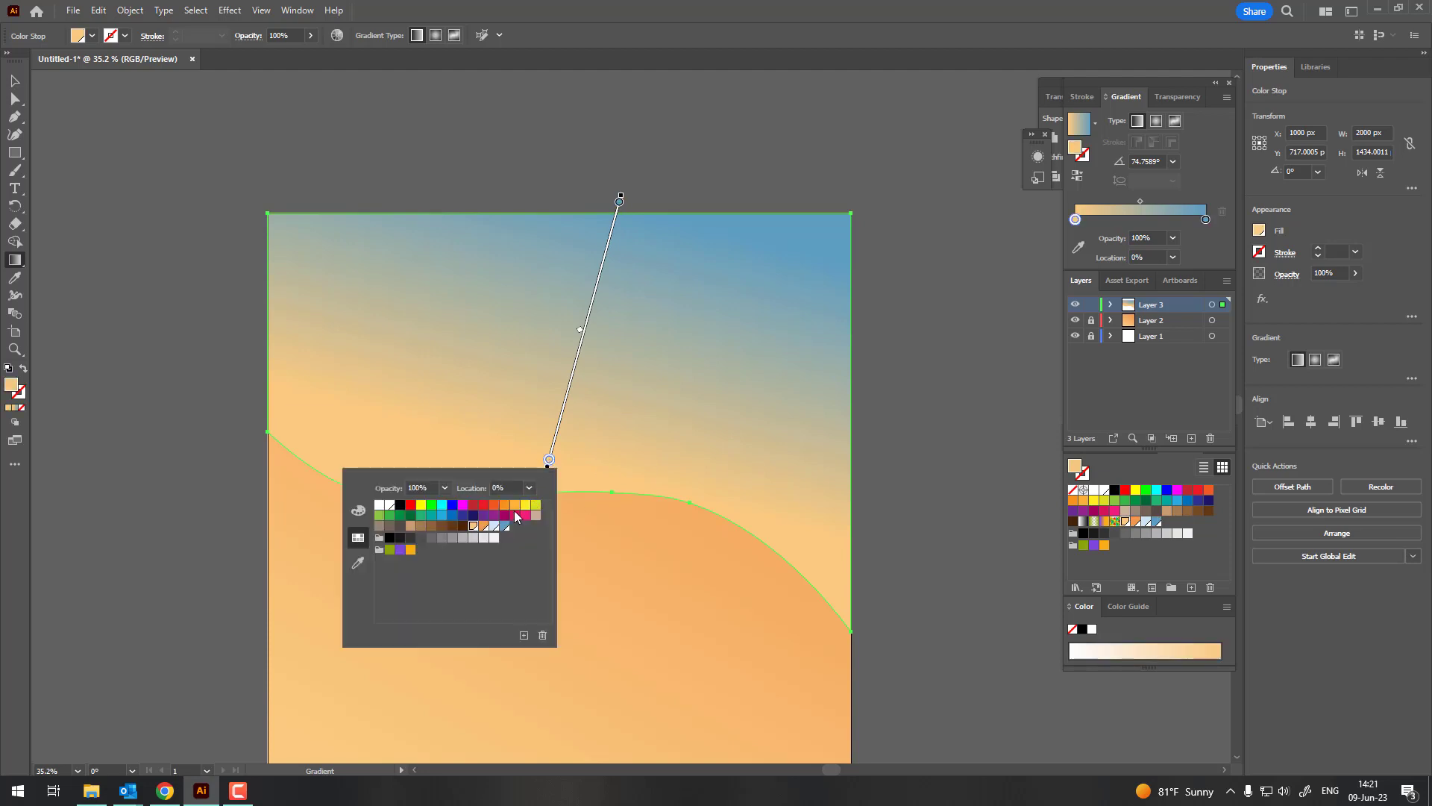
pyautogui.click(466, 524)
pyautogui.press('Escape')
# Redirect the sky gradient from the dune up to the top and recentre the artboard.
pyautogui.press('z')
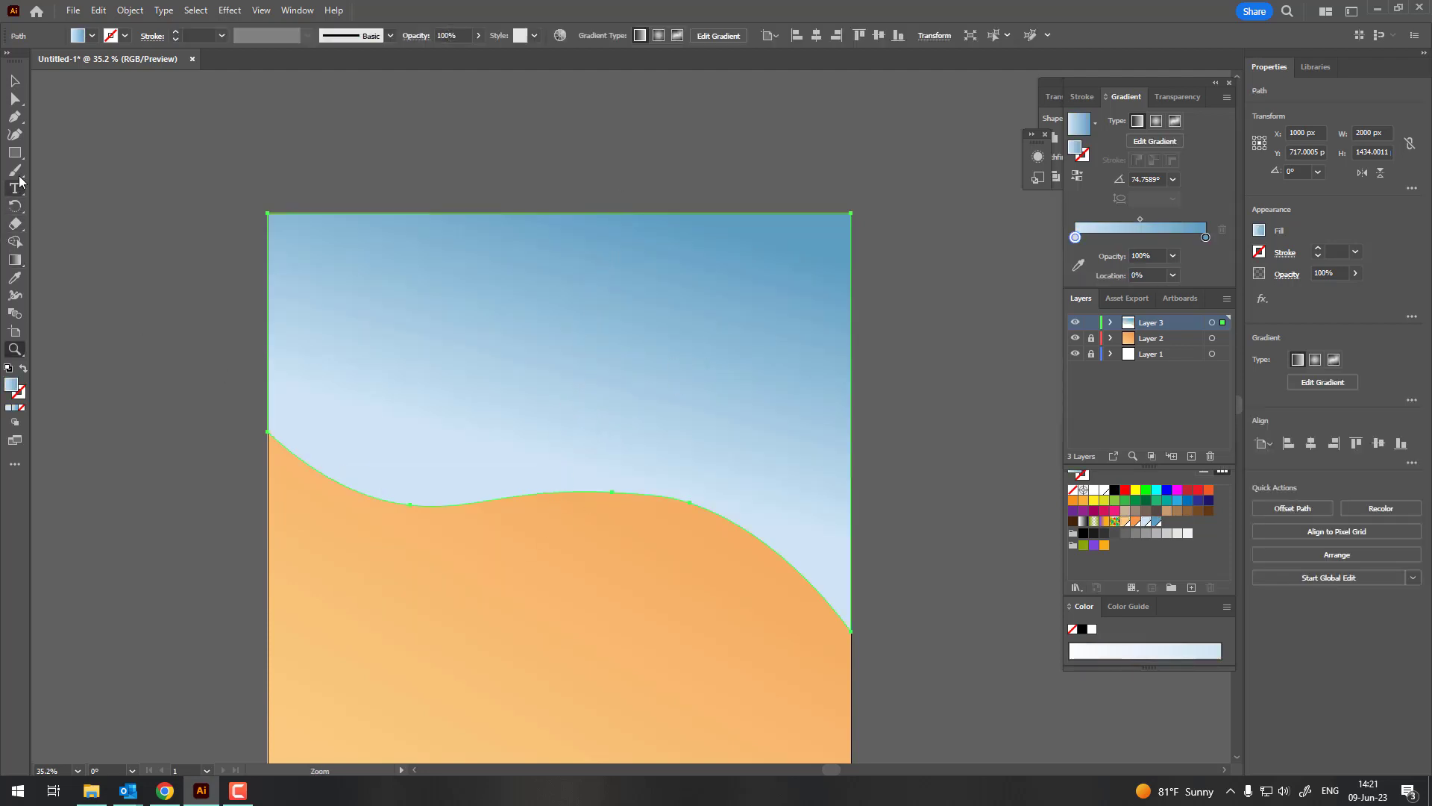
pyautogui.click(22, 268)
pyautogui.moveTo(555, 567); pyautogui.dragTo(594, 259)
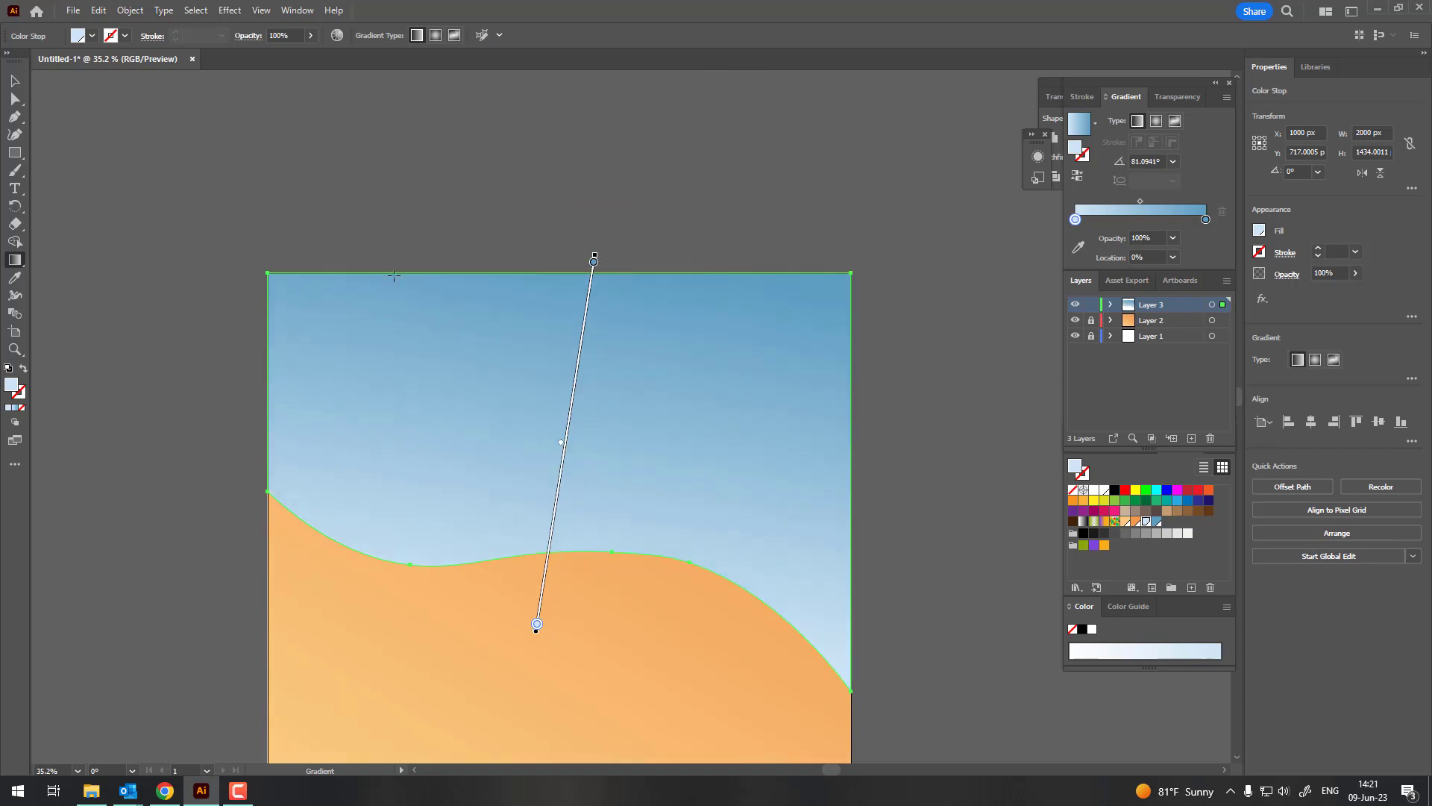
pyautogui.press('z')
pyautogui.scroll(2, 396, 134)
pyautogui.scroll(-3, 442, 205)
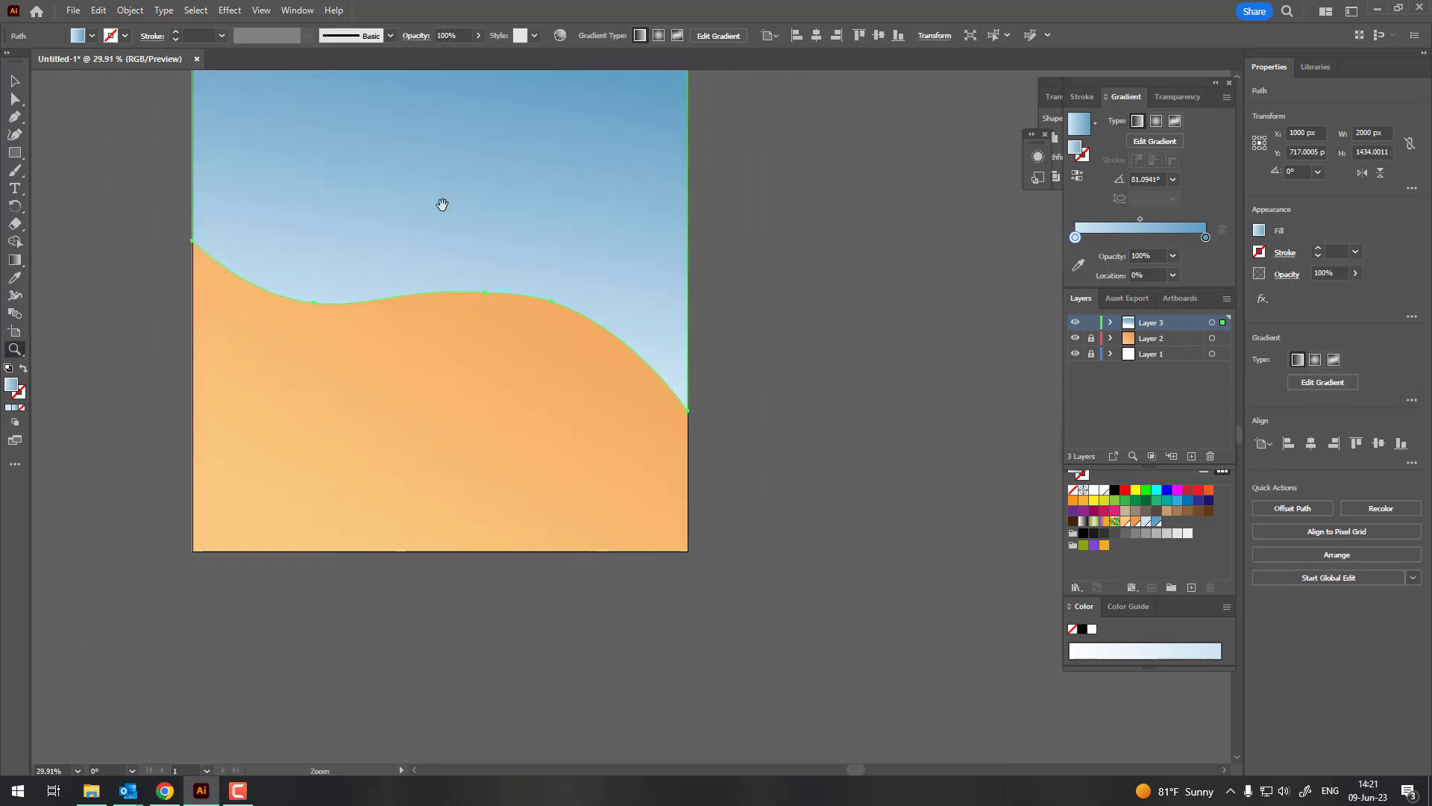
pyautogui.moveTo(442, 204); pyautogui.dragTo(526, 368)
# Copy the sky shape and paste a duplicate.
pyautogui.press('v')
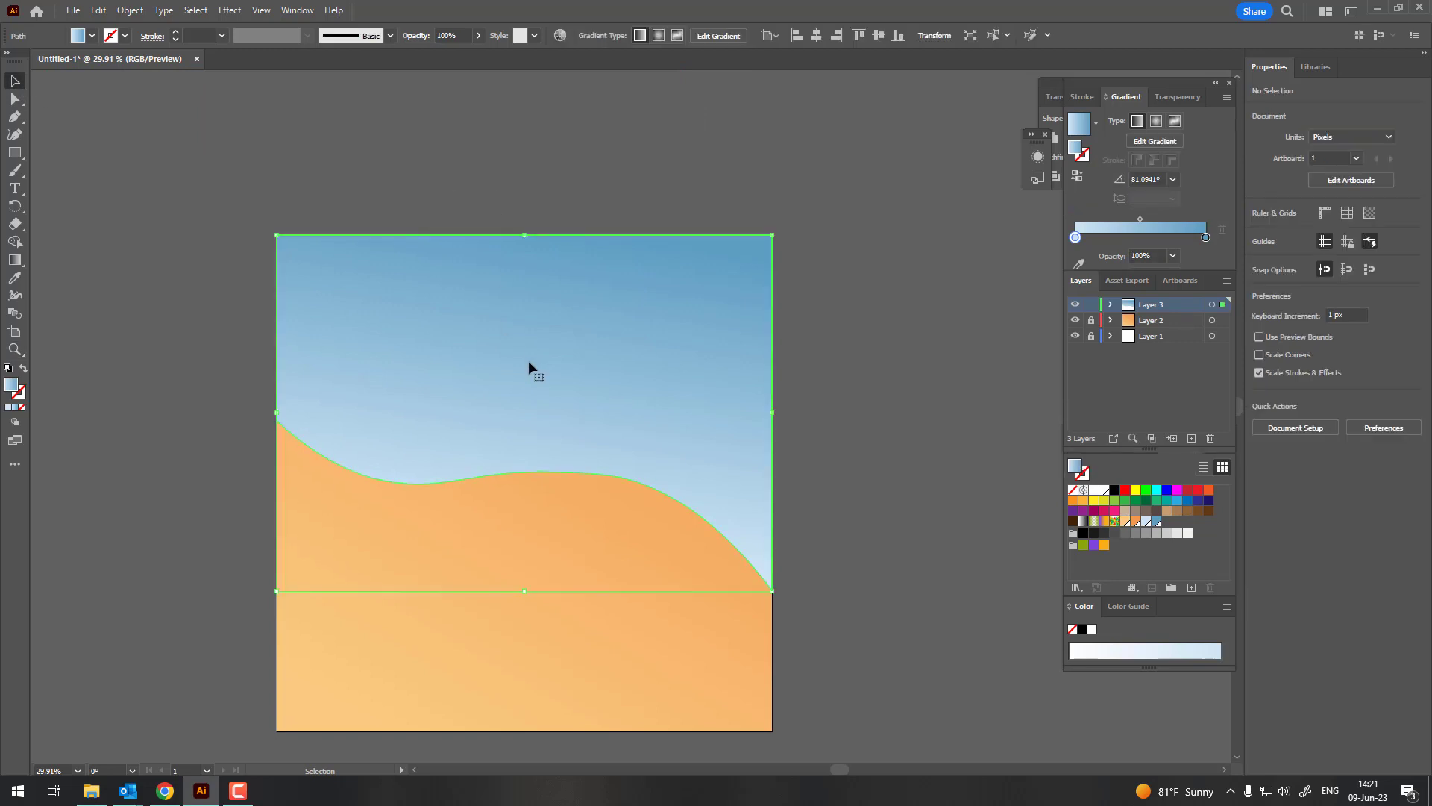
pyautogui.click(98, 10)
pyautogui.click(116, 81)
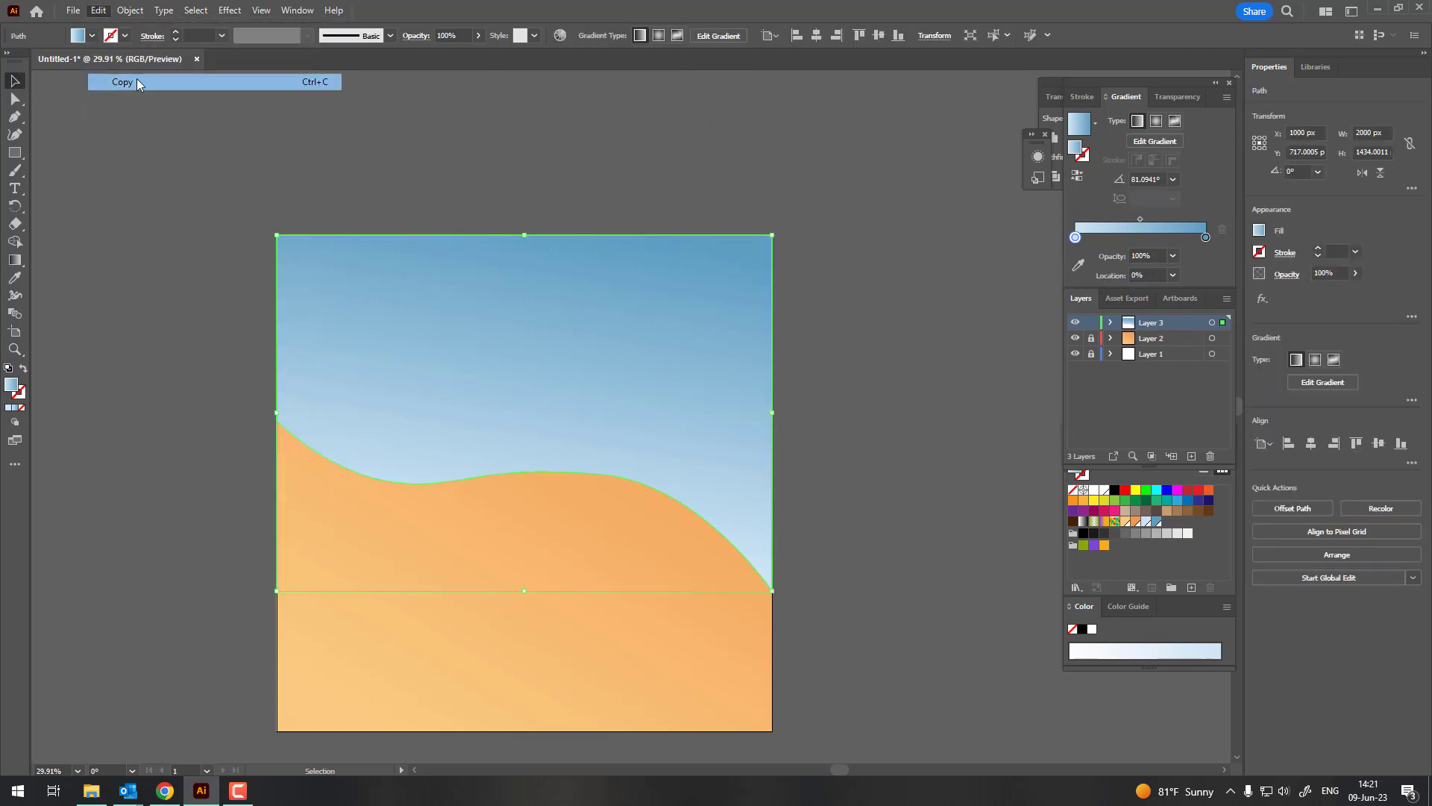
pyautogui.click(98, 11)
pyautogui.click(149, 116)
# Move the copy's gradient end toward the dune and set that stop to 0% opacity.
pyautogui.press('z')
pyautogui.scroll(1, 636, 412)
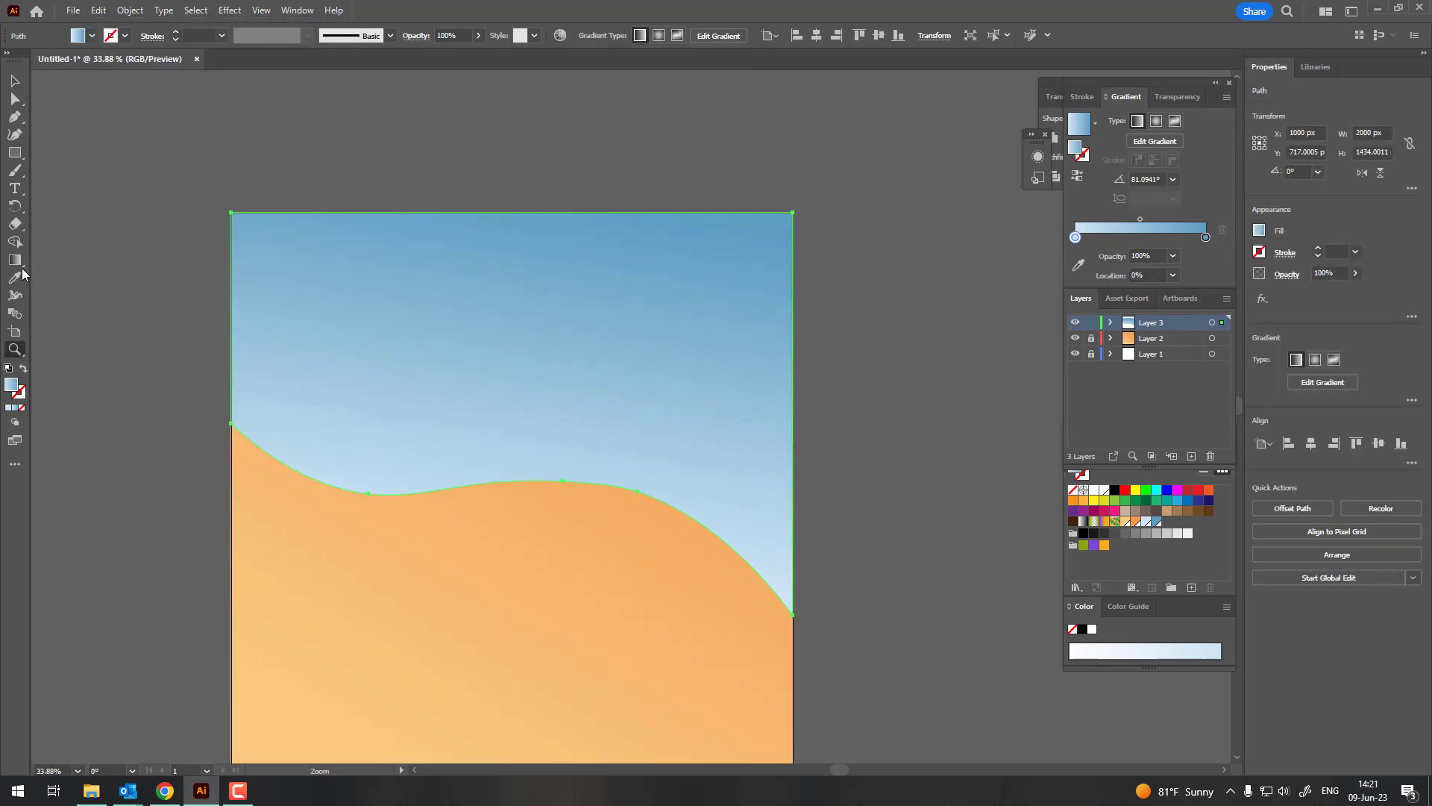
pyautogui.click(16, 261)
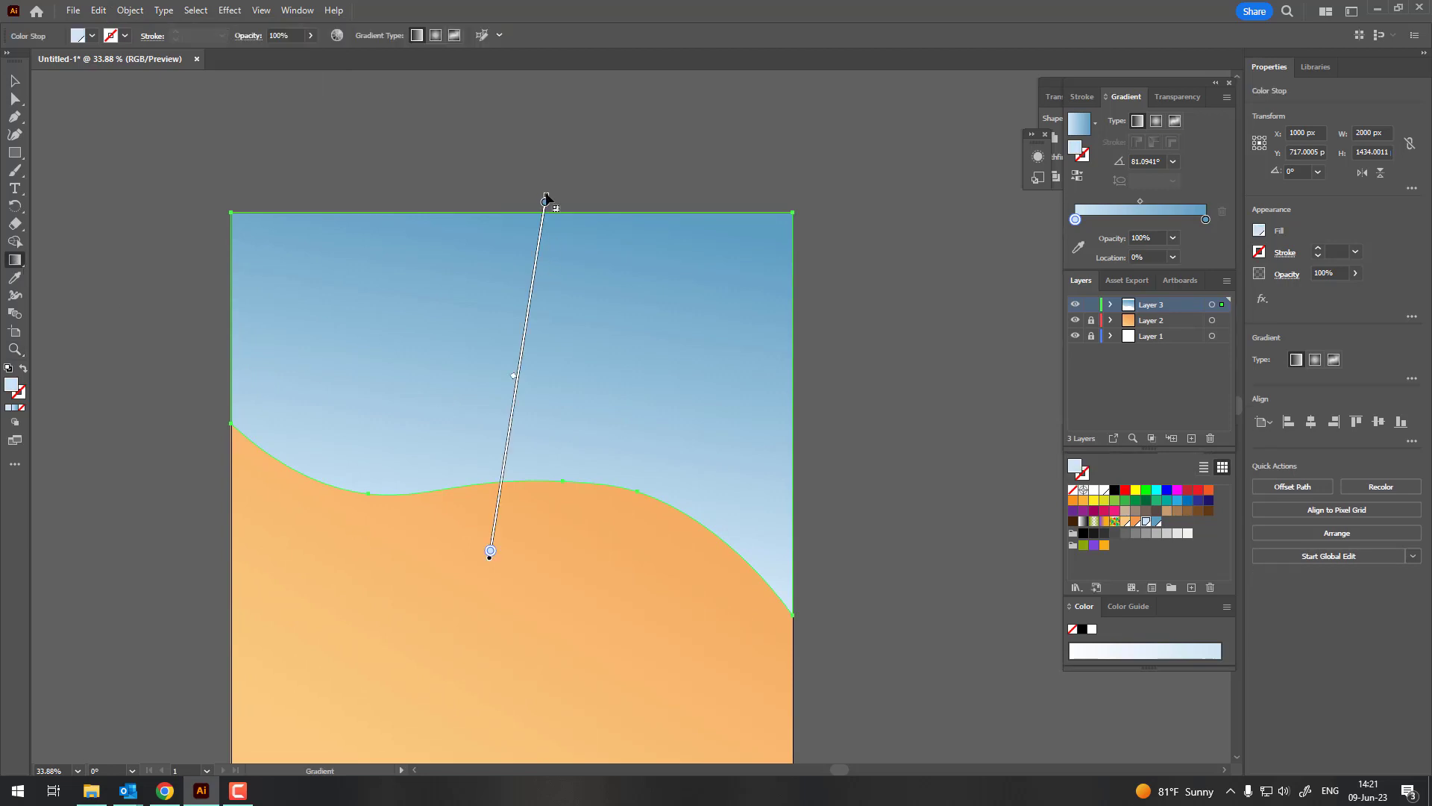
pyautogui.moveTo(546, 199); pyautogui.dragTo(539, 409)
pyautogui.doubleClick(513, 405)
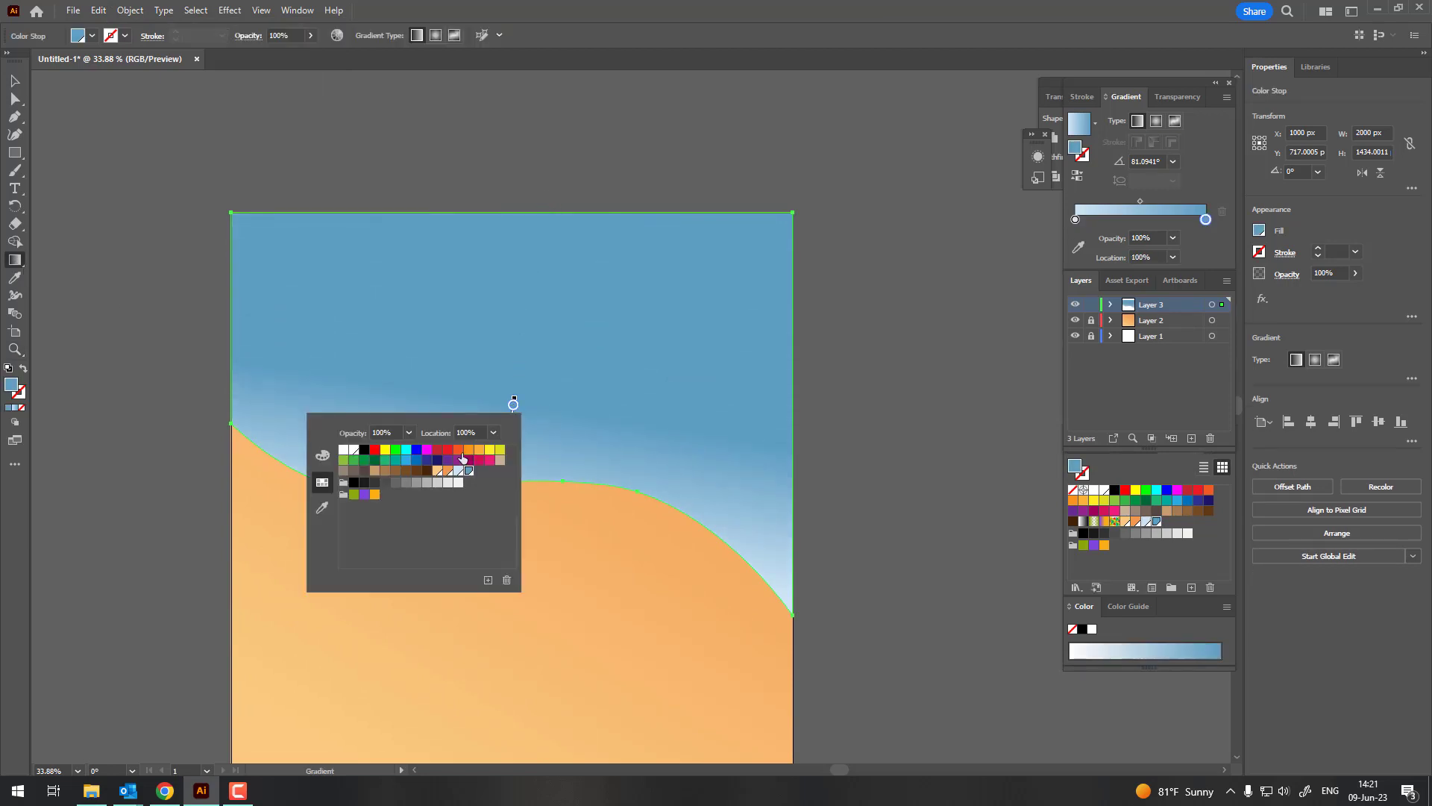
pyautogui.click(409, 434)
pyautogui.click(562, 382)
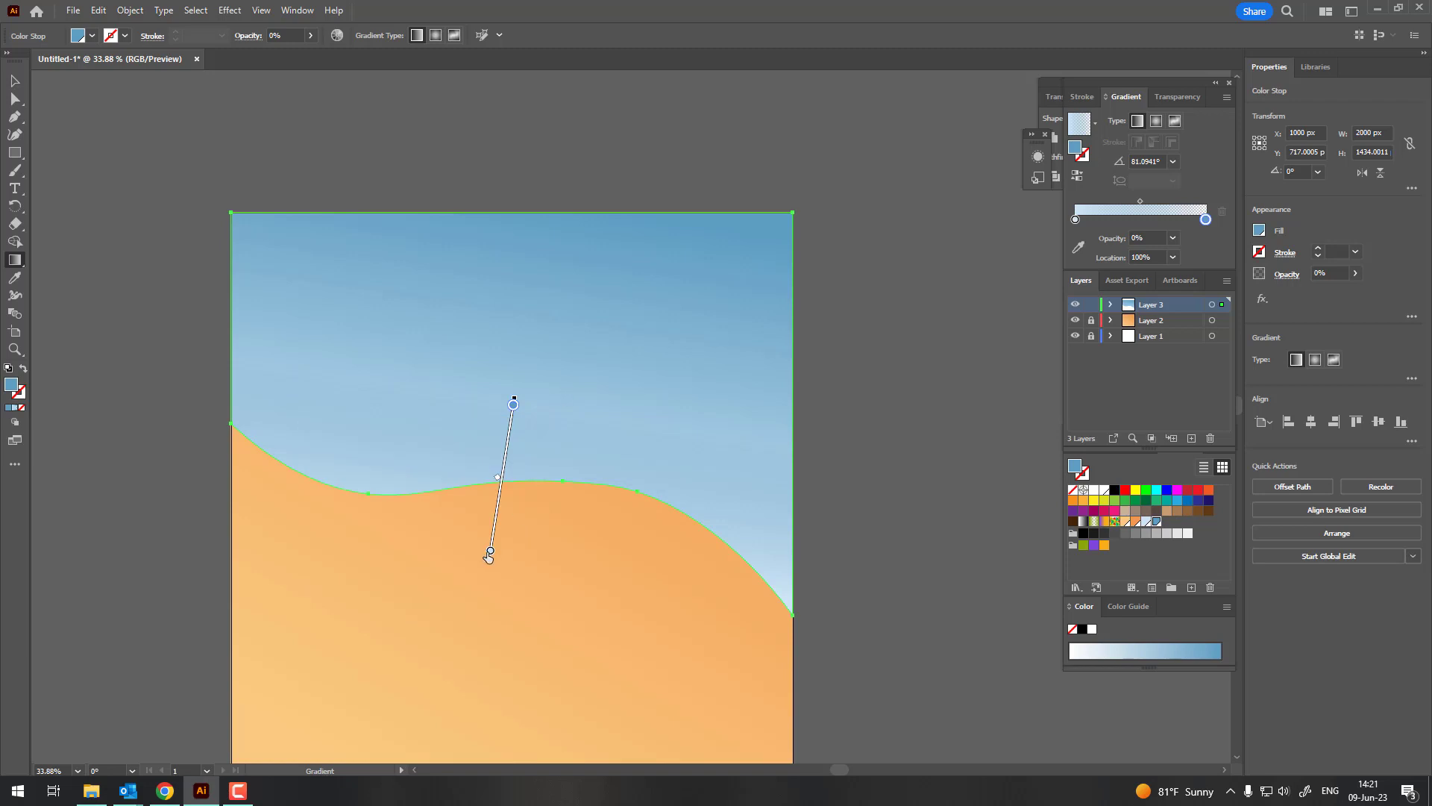
# Make the start stop white and shift the white fade just above the dune.
pyautogui.doubleClick(489, 552)
pyautogui.click(331, 596)
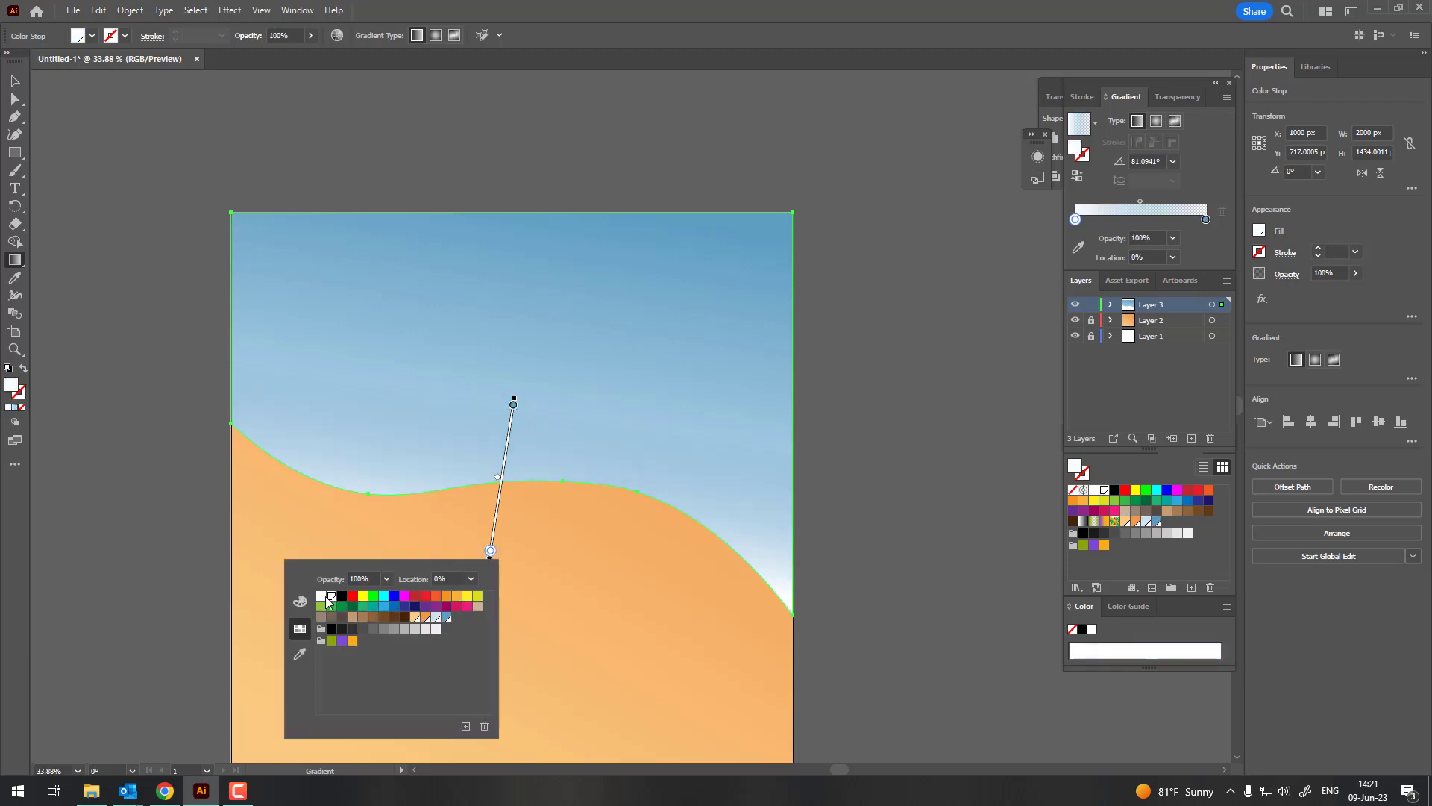
pyautogui.click(553, 420)
pyautogui.moveTo(494, 511); pyautogui.dragTo(498, 494)
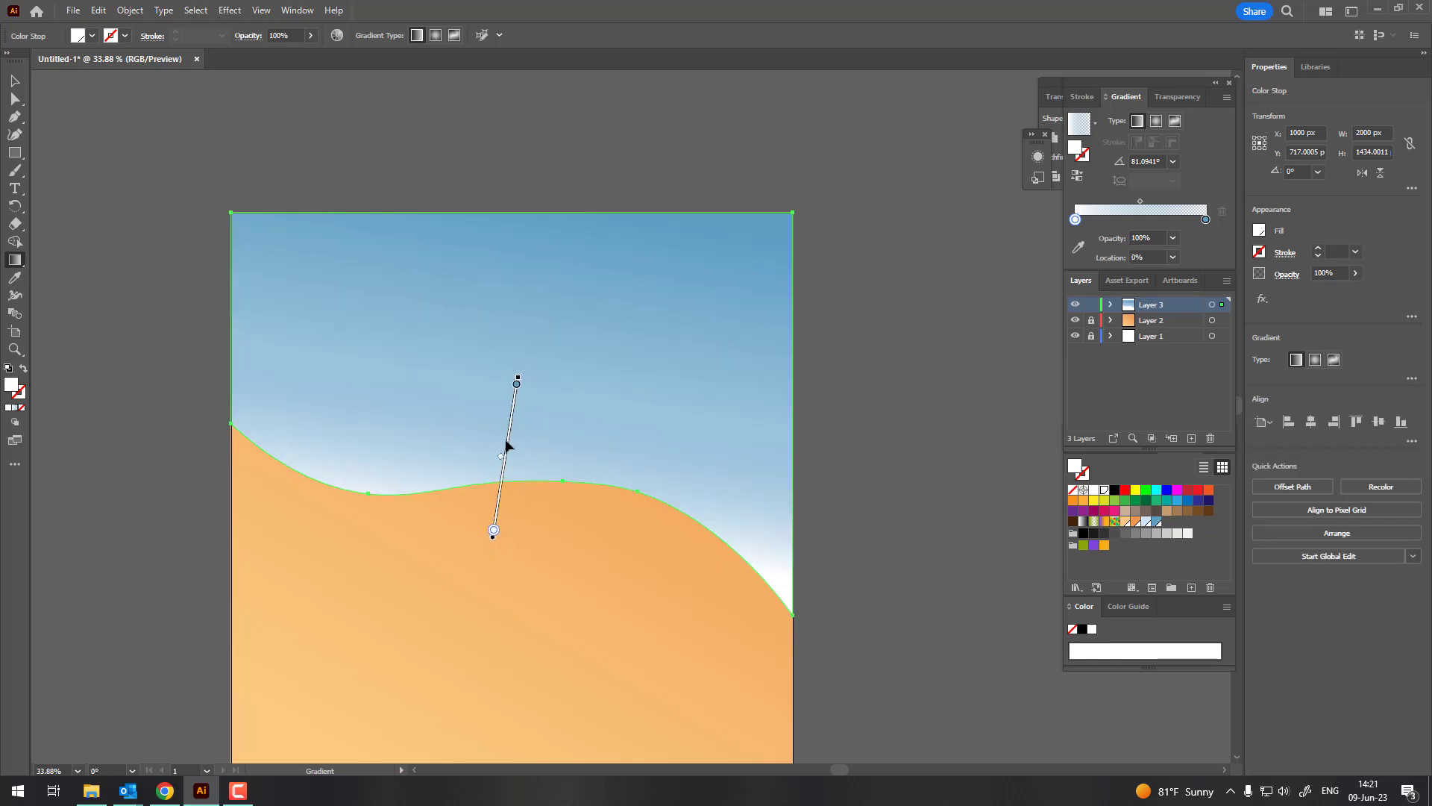
pyautogui.doubleClick(517, 385)
pyautogui.click(525, 369)
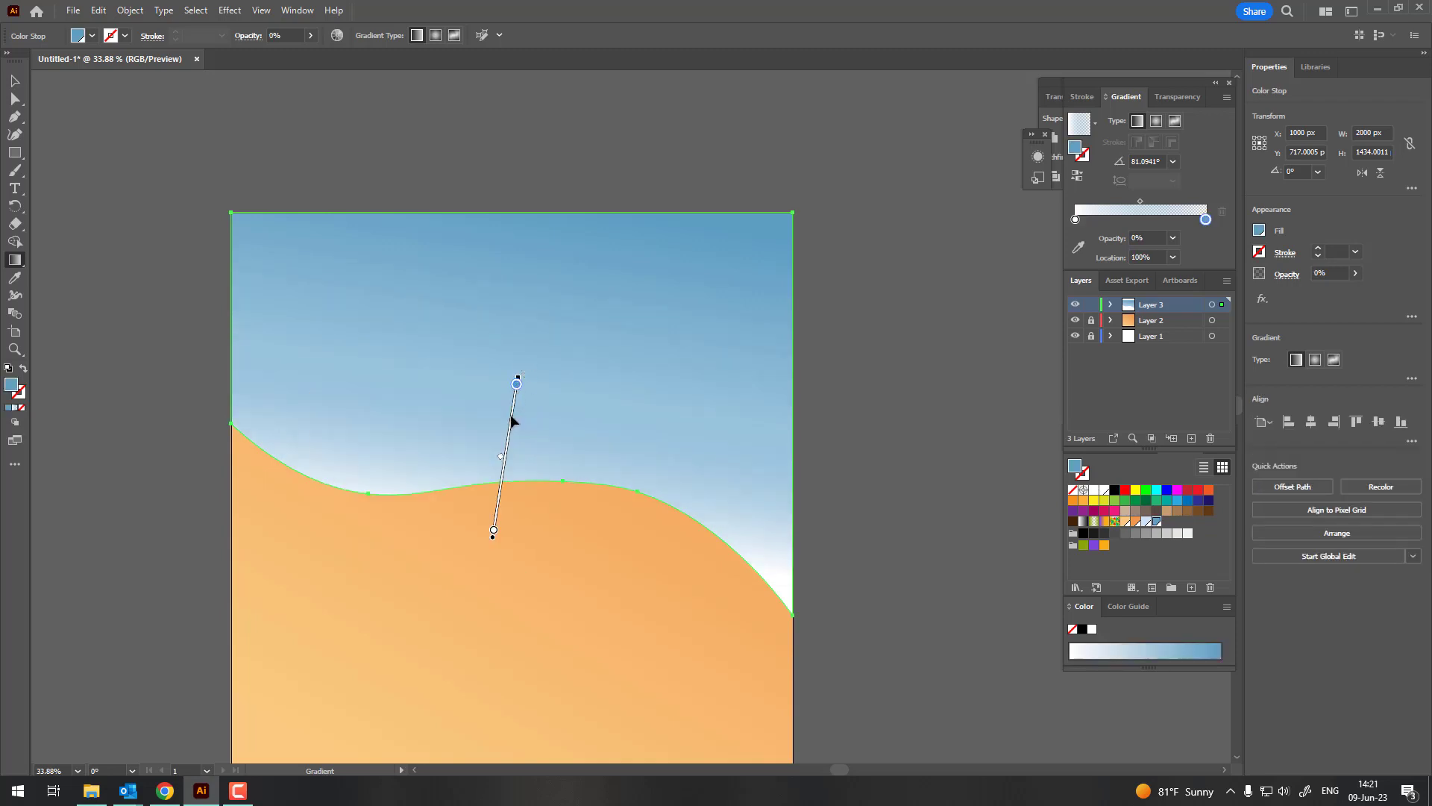
pyautogui.press('z')
pyautogui.moveTo(552, 526); pyautogui.dragTo(618, 530)
# Start a new Pen shape at the artboard's top-left corner, running down the left edge.
pyautogui.click(15, 80)
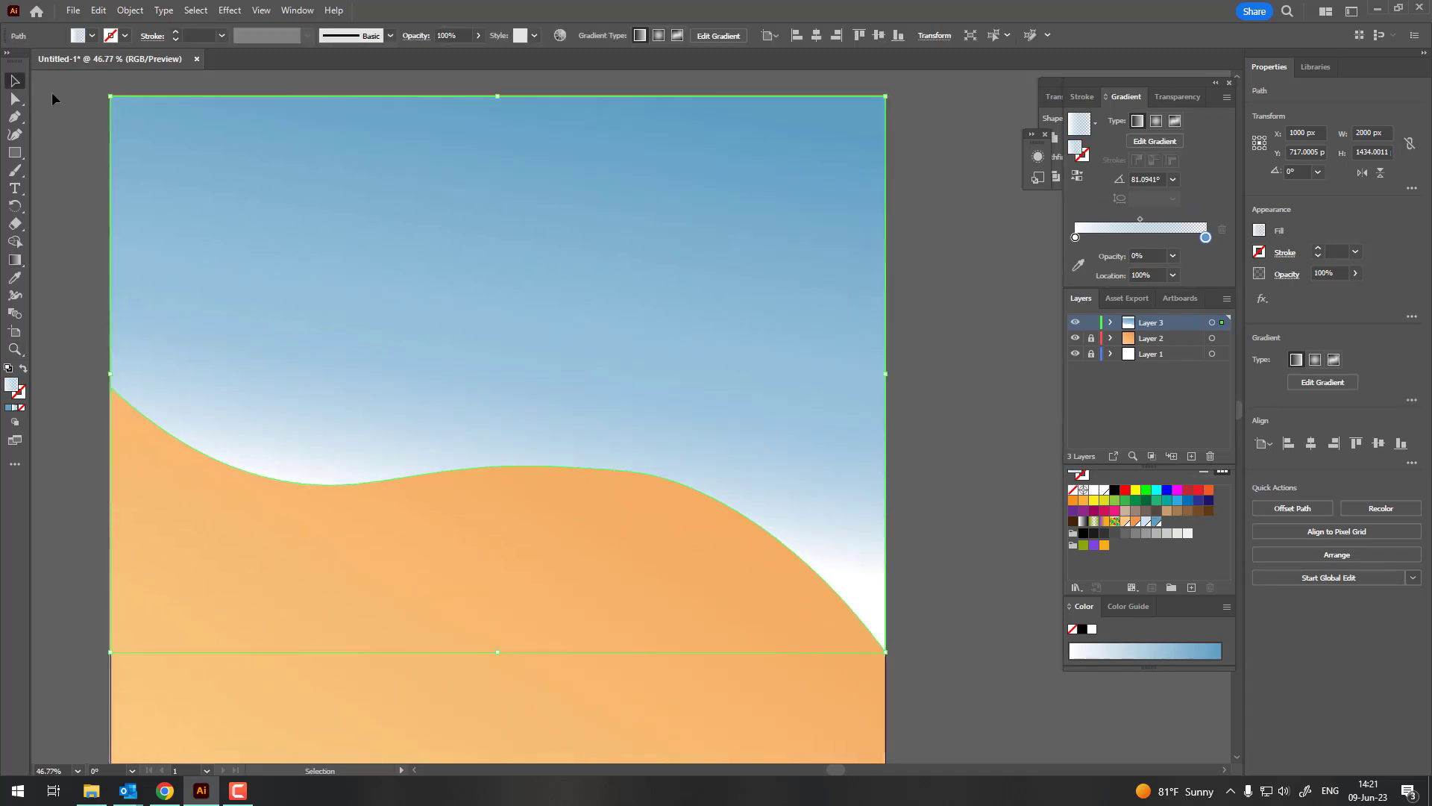
pyautogui.click(901, 466)
pyautogui.scroll(2, 939, 455)
pyautogui.hscroll(-2, 940, 455)
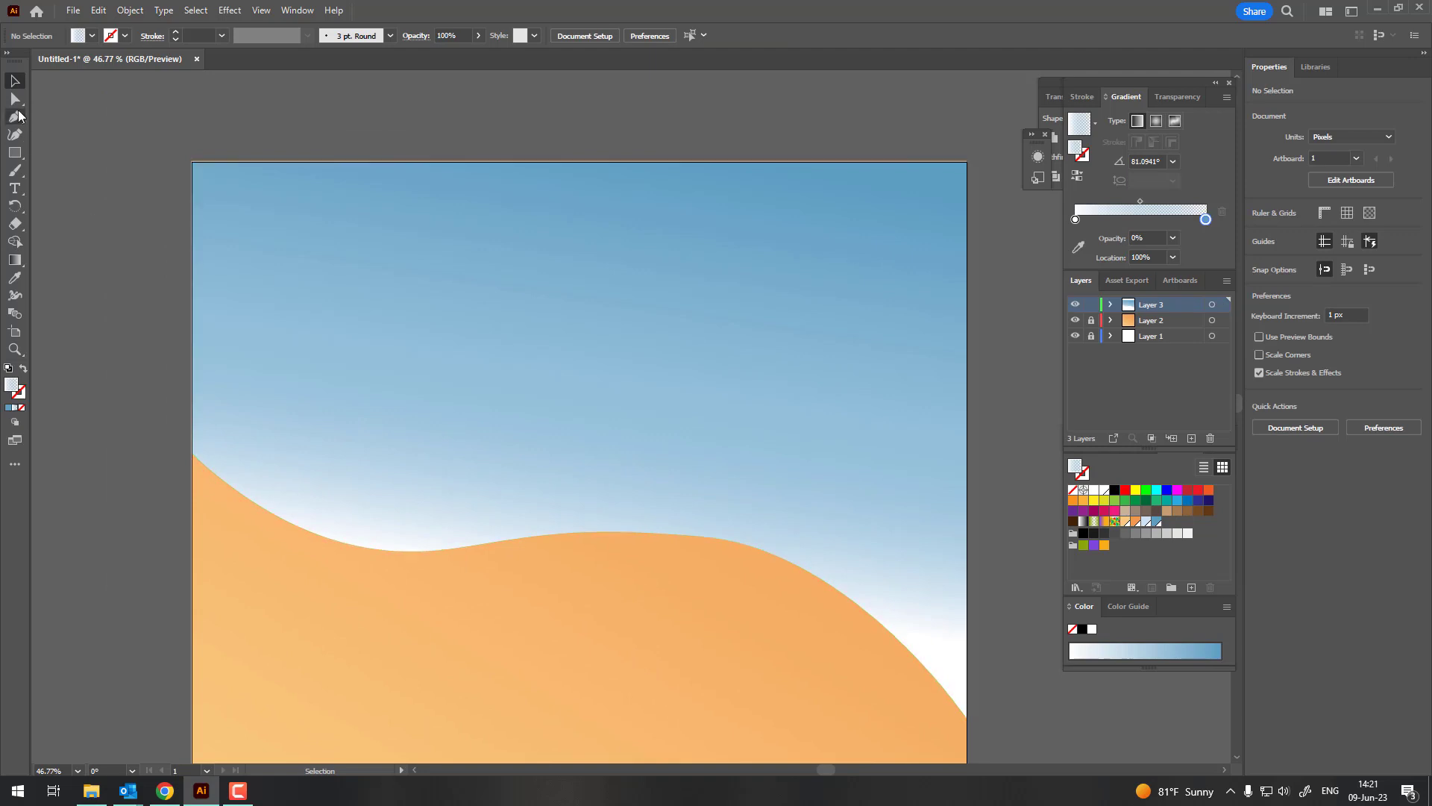
pyautogui.click(384, 271)
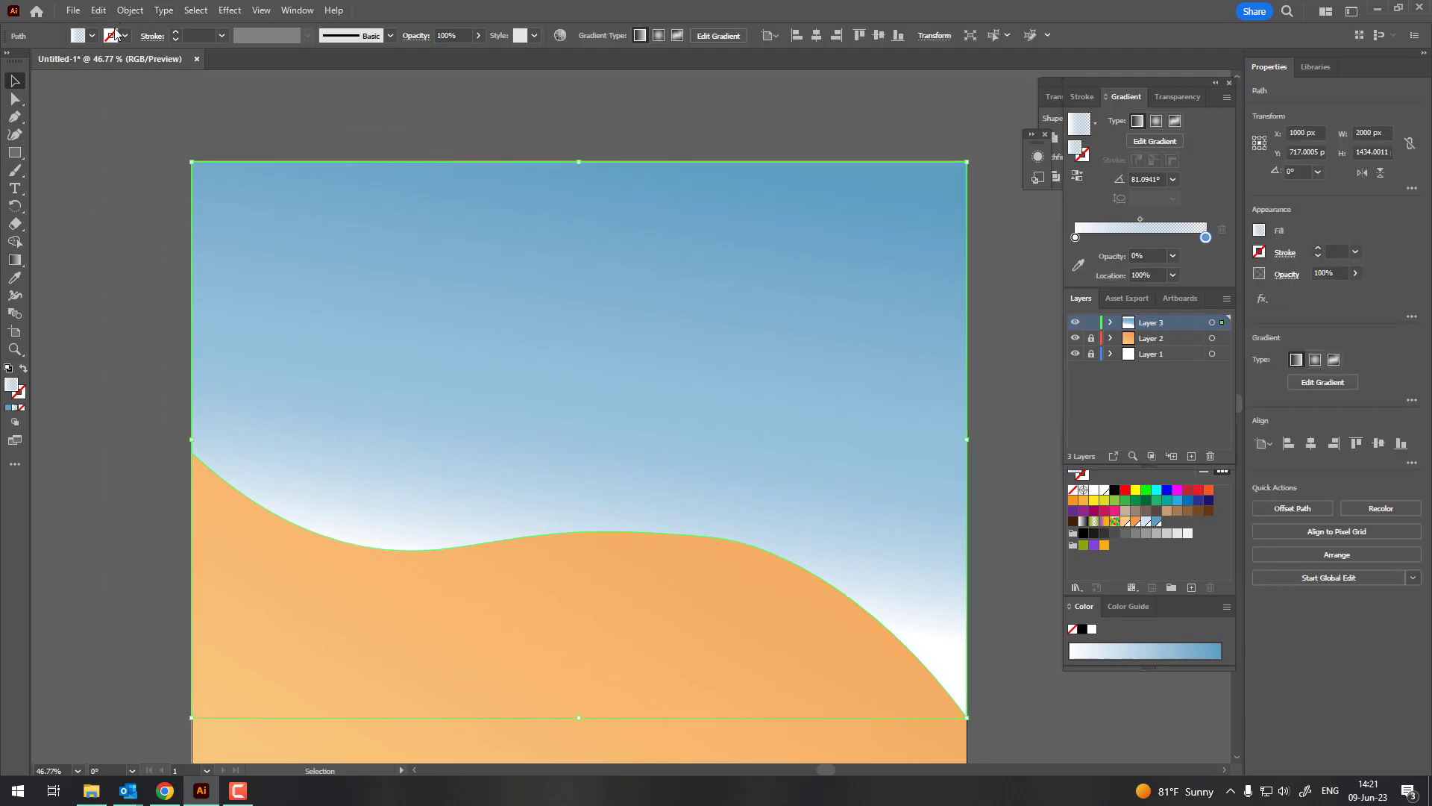
pyautogui.click(16, 117)
pyautogui.click(15, 80)
pyautogui.click(70, 134)
pyautogui.click(191, 161)
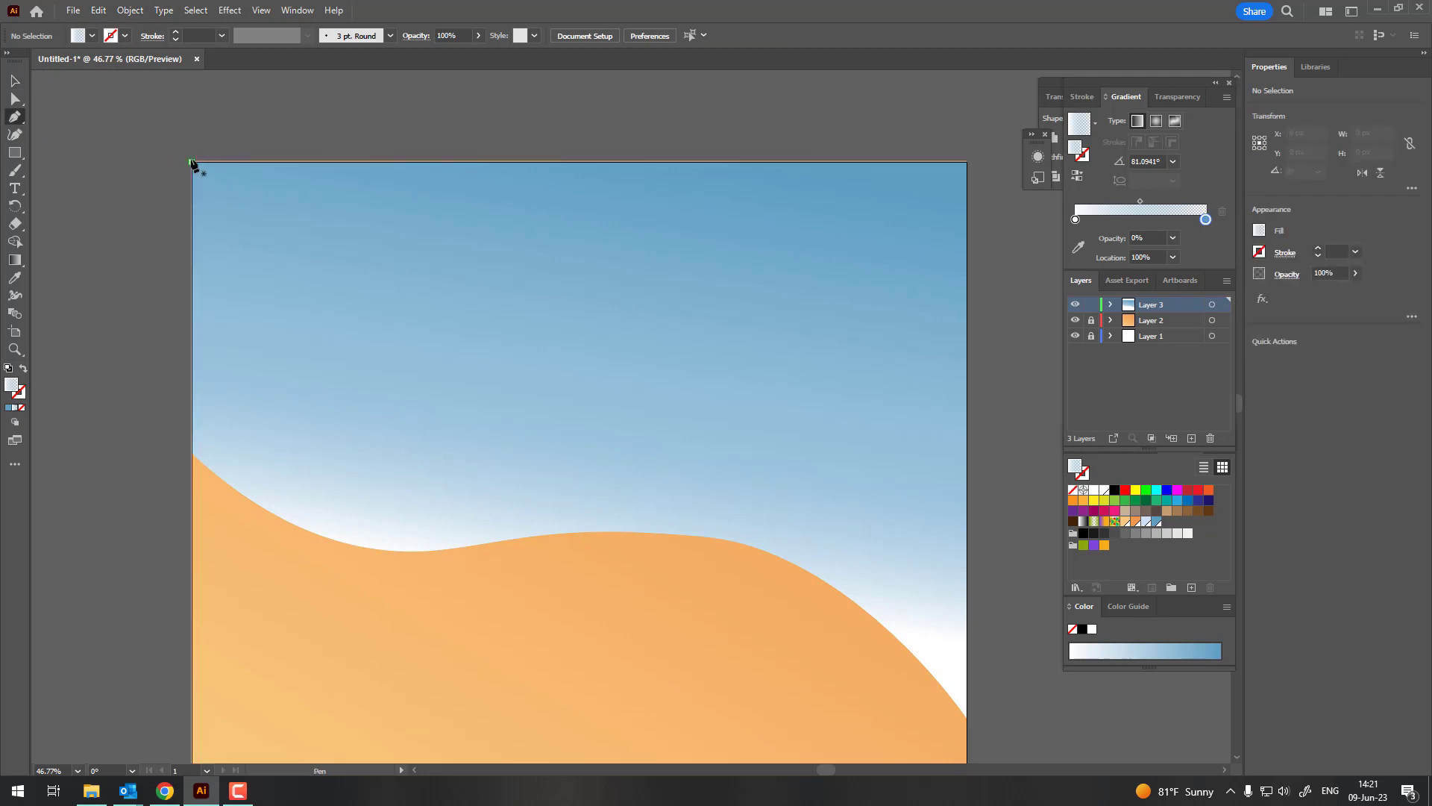
pyautogui.click(191, 336)
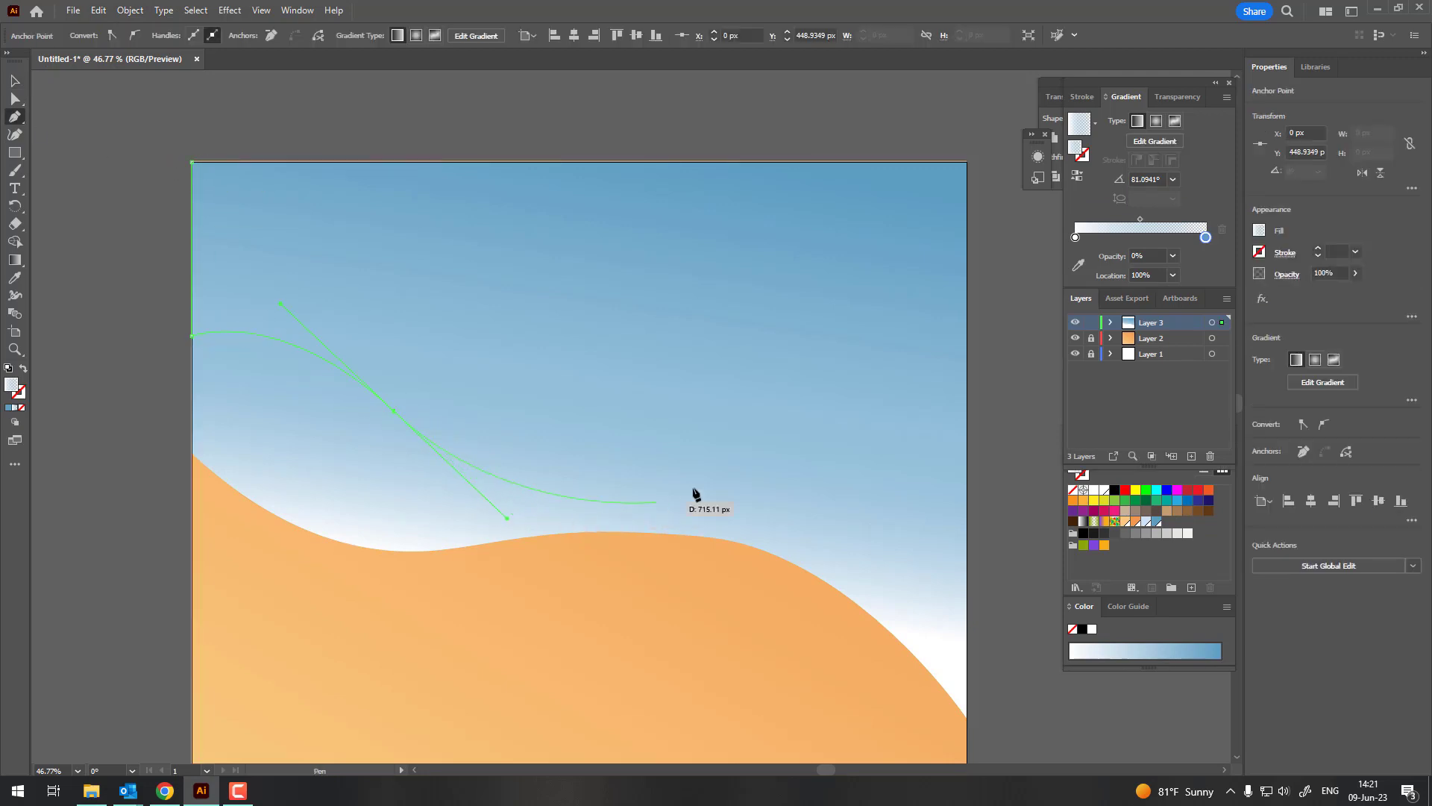
# Curve the lower edge across the sky to the right edge, closing via the top-right corner.
pyautogui.moveTo(772, 423); pyautogui.dragTo(917, 431)
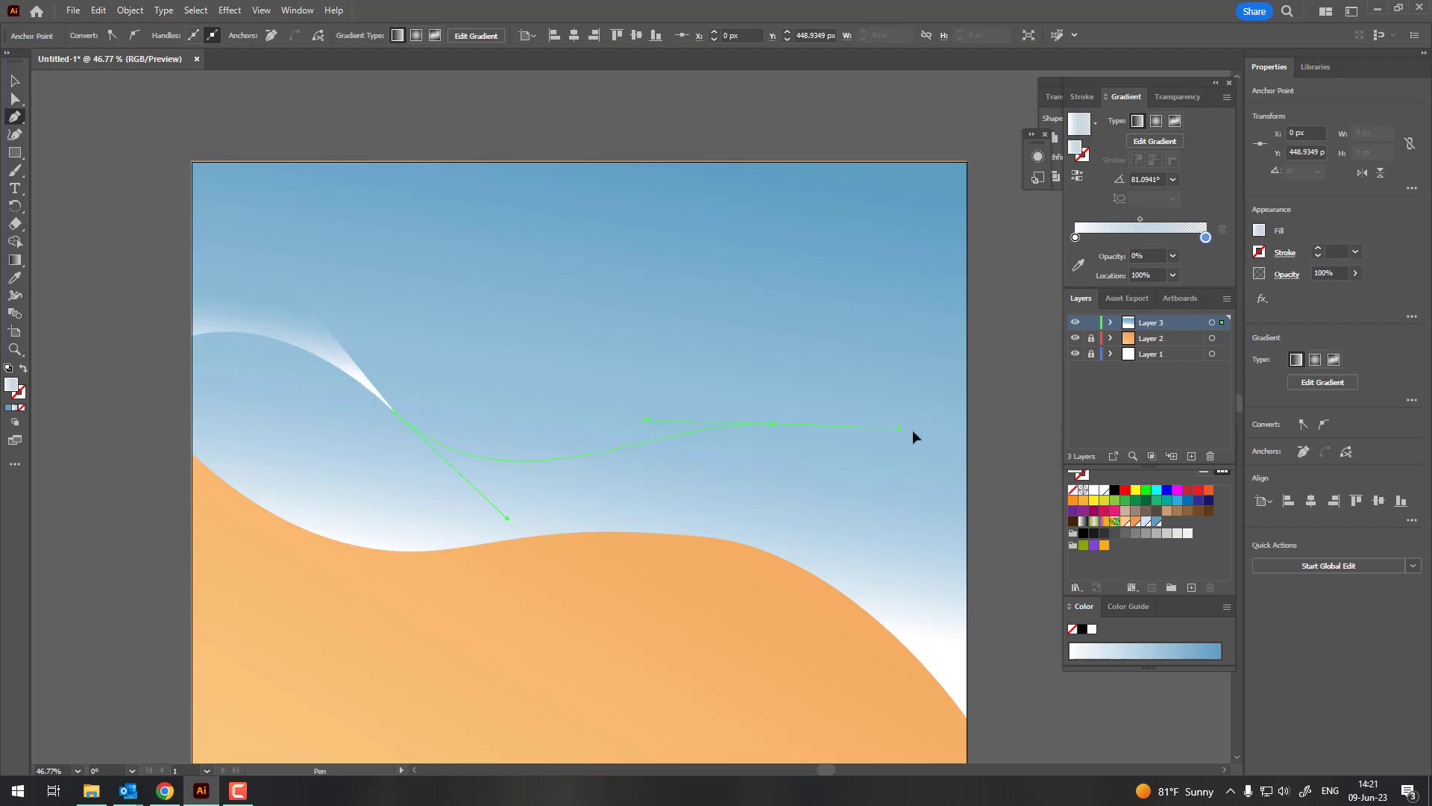
pyautogui.click(968, 567)
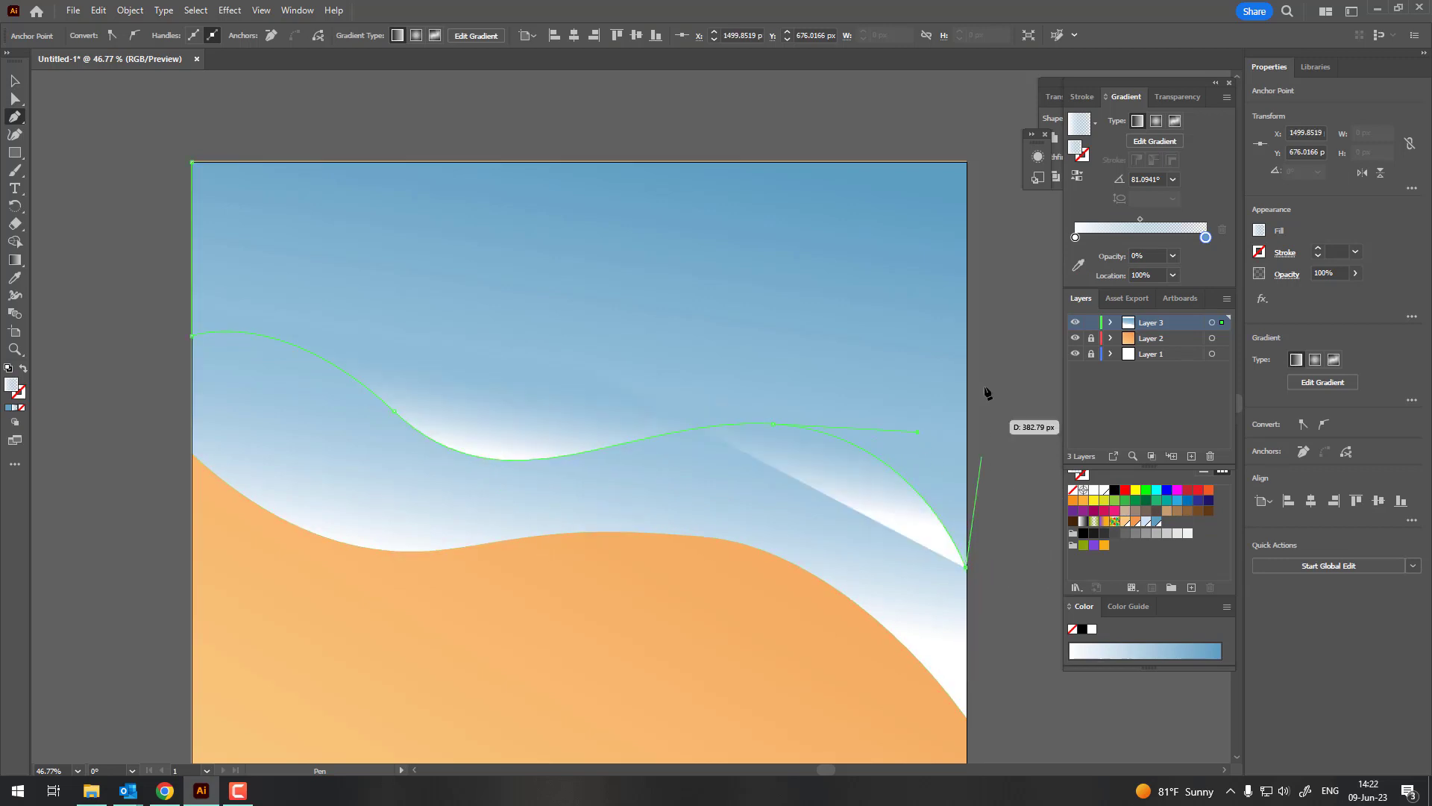
pyautogui.click(967, 161)
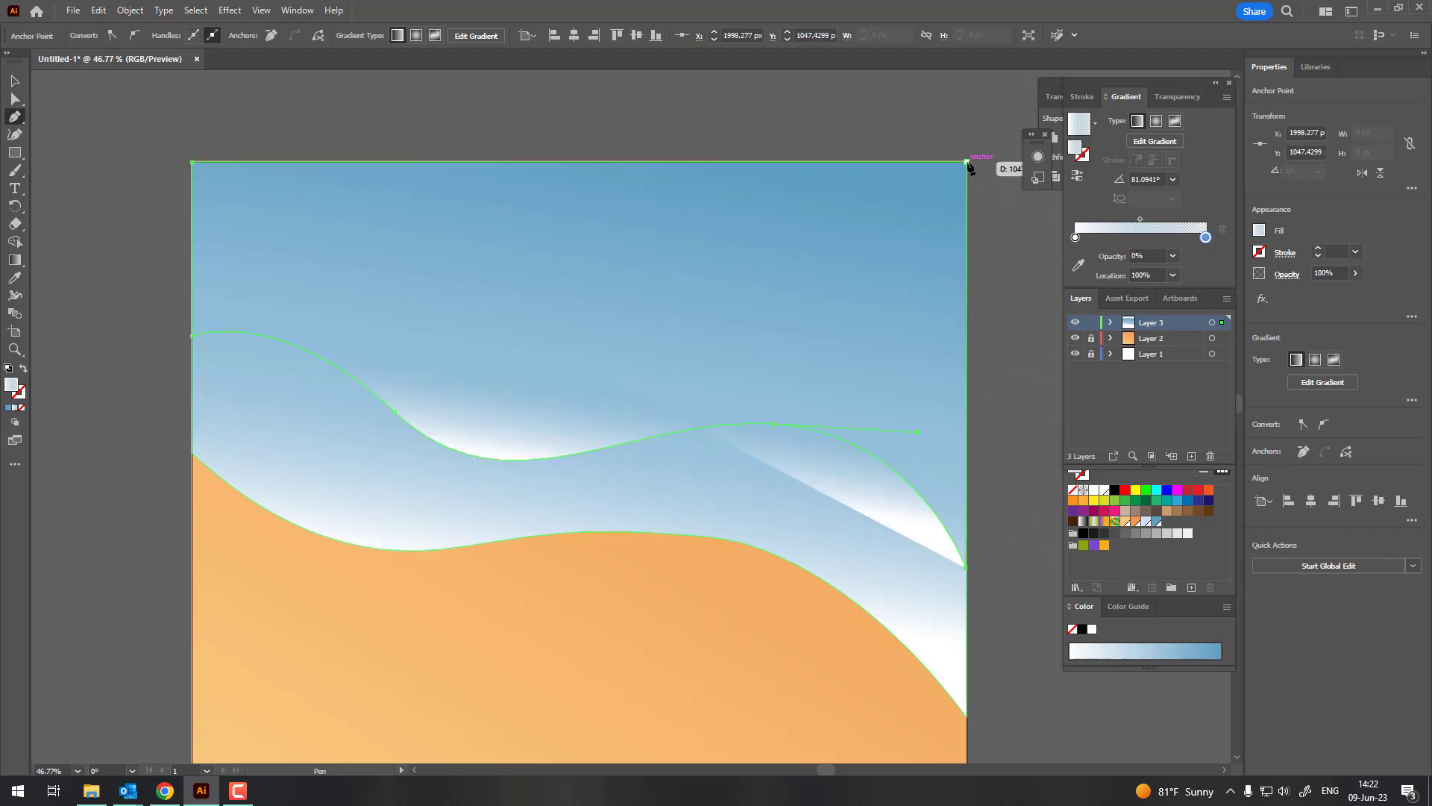
pyautogui.click(192, 163)
pyautogui.press('z')
pyautogui.moveTo(688, 310); pyautogui.dragTo(627, 485)
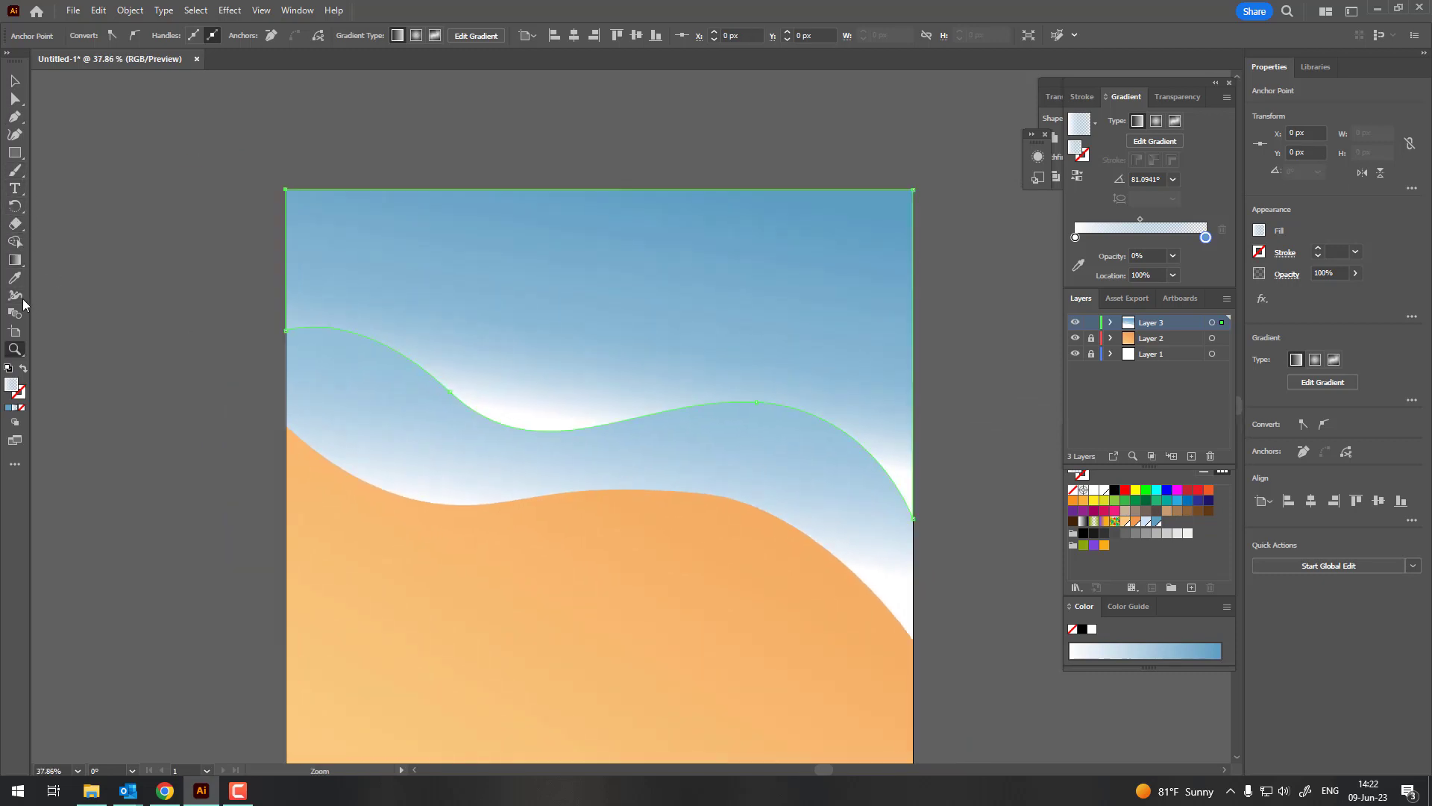
pyautogui.click(15, 135)
# Reshape the upper wave into a gentler curve with a slight dip.
pyautogui.moveTo(450, 392); pyautogui.dragTo(363, 340)
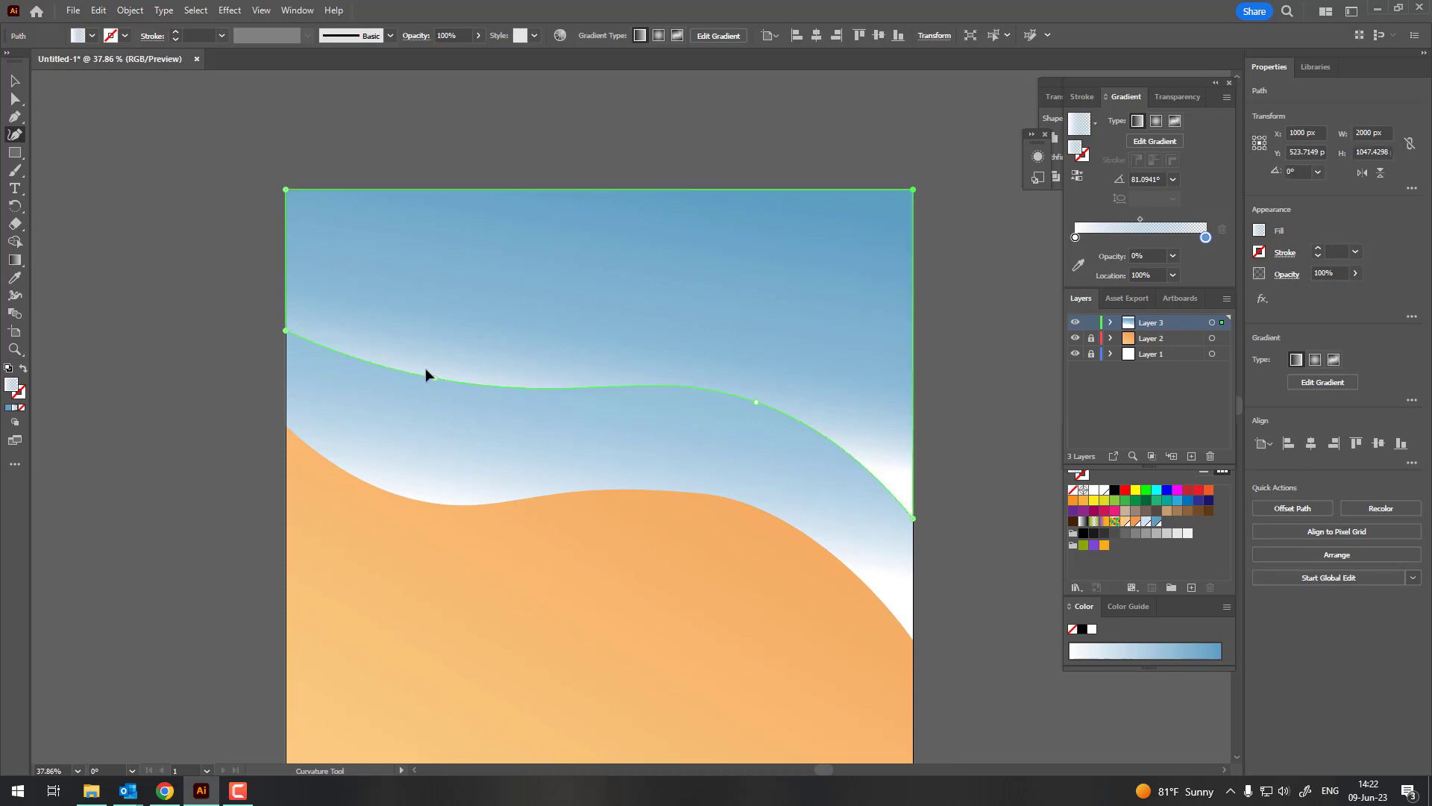
pyautogui.click(521, 393)
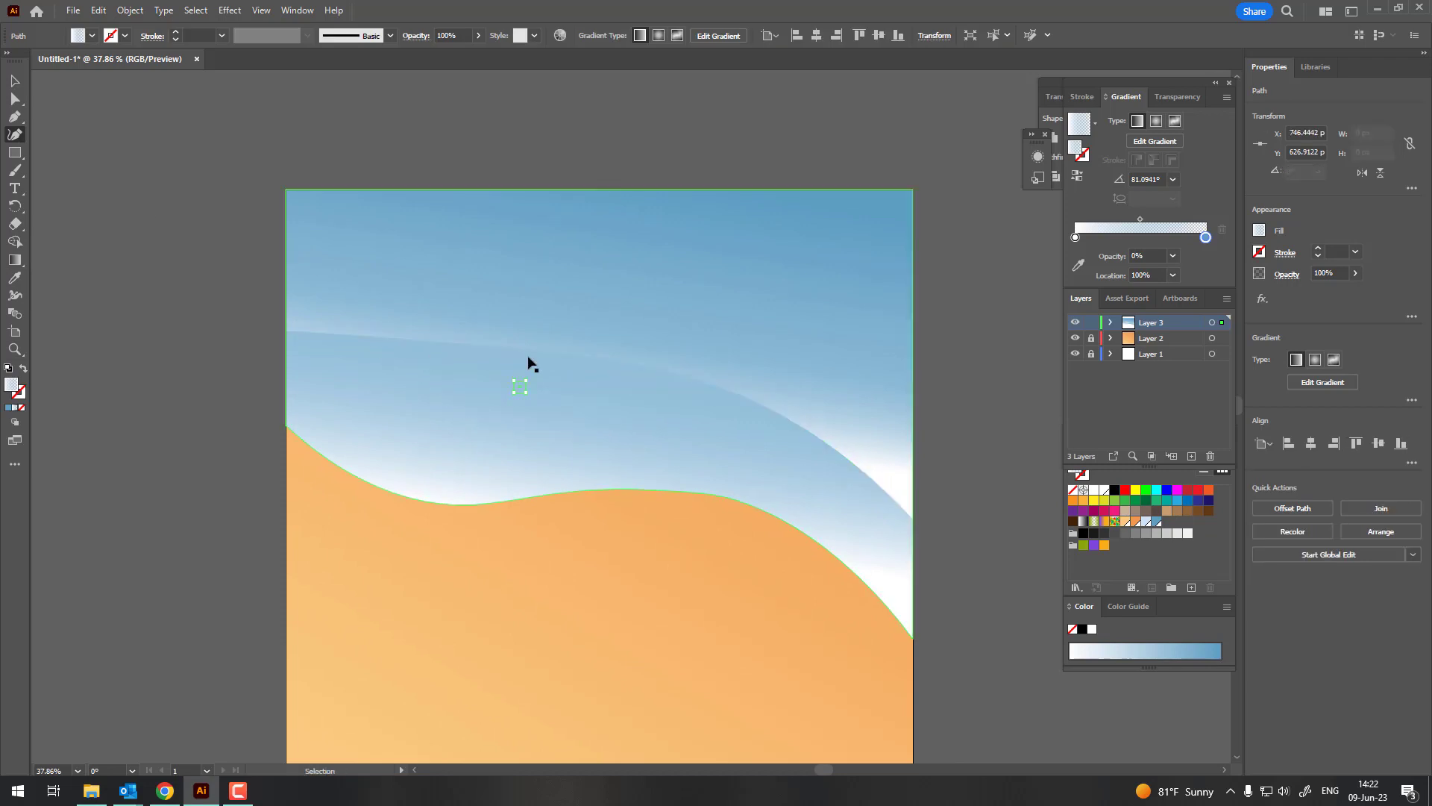
pyautogui.click(520, 350)
pyautogui.moveTo(521, 350)
pyautogui.mouseDown()
pyautogui.moveTo(460, 381)
pyautogui.moveTo(494, 373)
pyautogui.mouseUp()
pyautogui.moveTo(770, 406)
pyautogui.mouseDown()
pyautogui.moveTo(799, 406)
pyautogui.moveTo(550, 450)
pyautogui.moveTo(755, 518)
pyautogui.moveTo(663, 463)
pyautogui.moveTo(544, 512)
pyautogui.moveTo(490, 425)
pyautogui.moveTo(454, 413)
pyautogui.mouseUp()
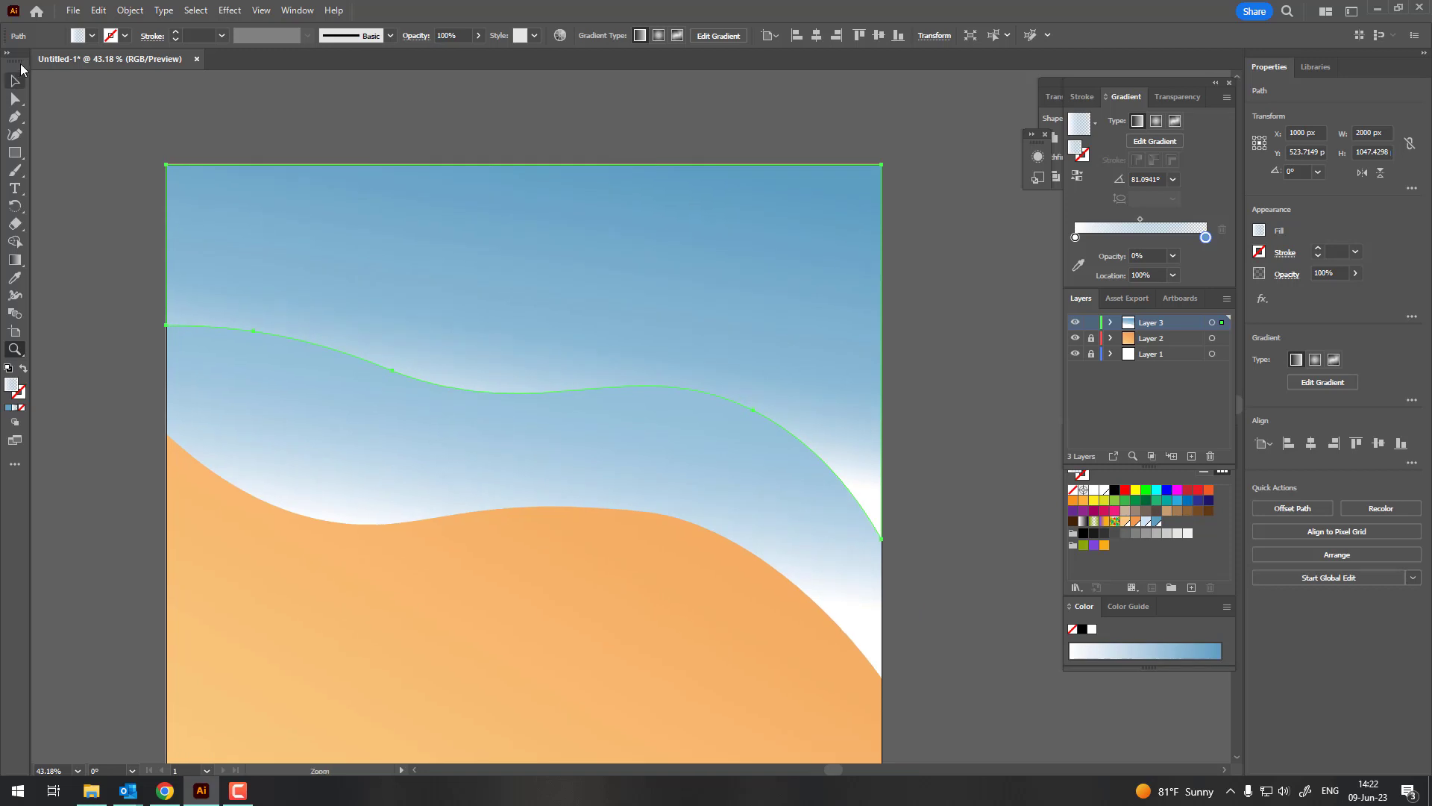
# Copy the original sky shape and Paste in Back.
pyautogui.click(16, 80)
pyautogui.click(704, 485)
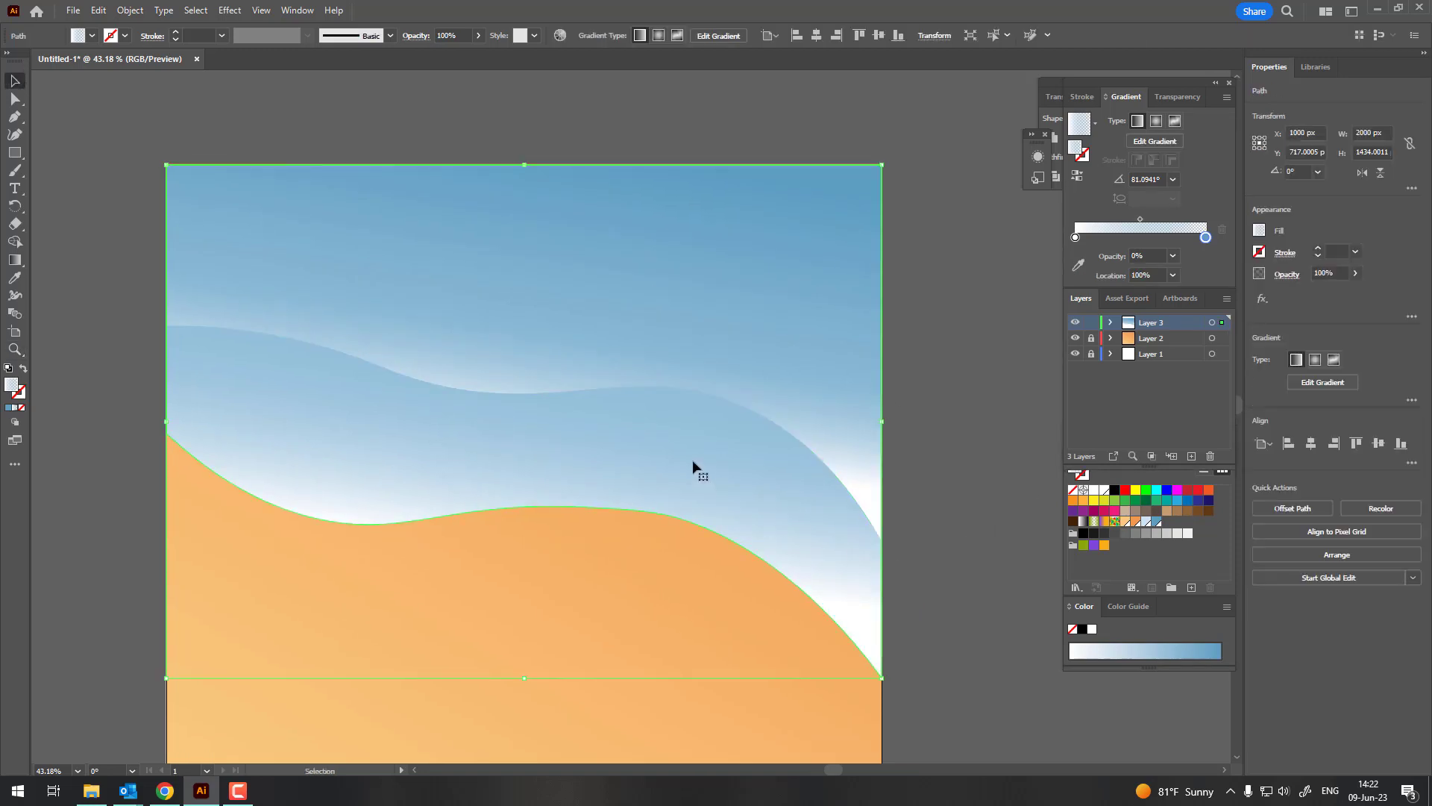
pyautogui.click(99, 10)
pyautogui.click(139, 81)
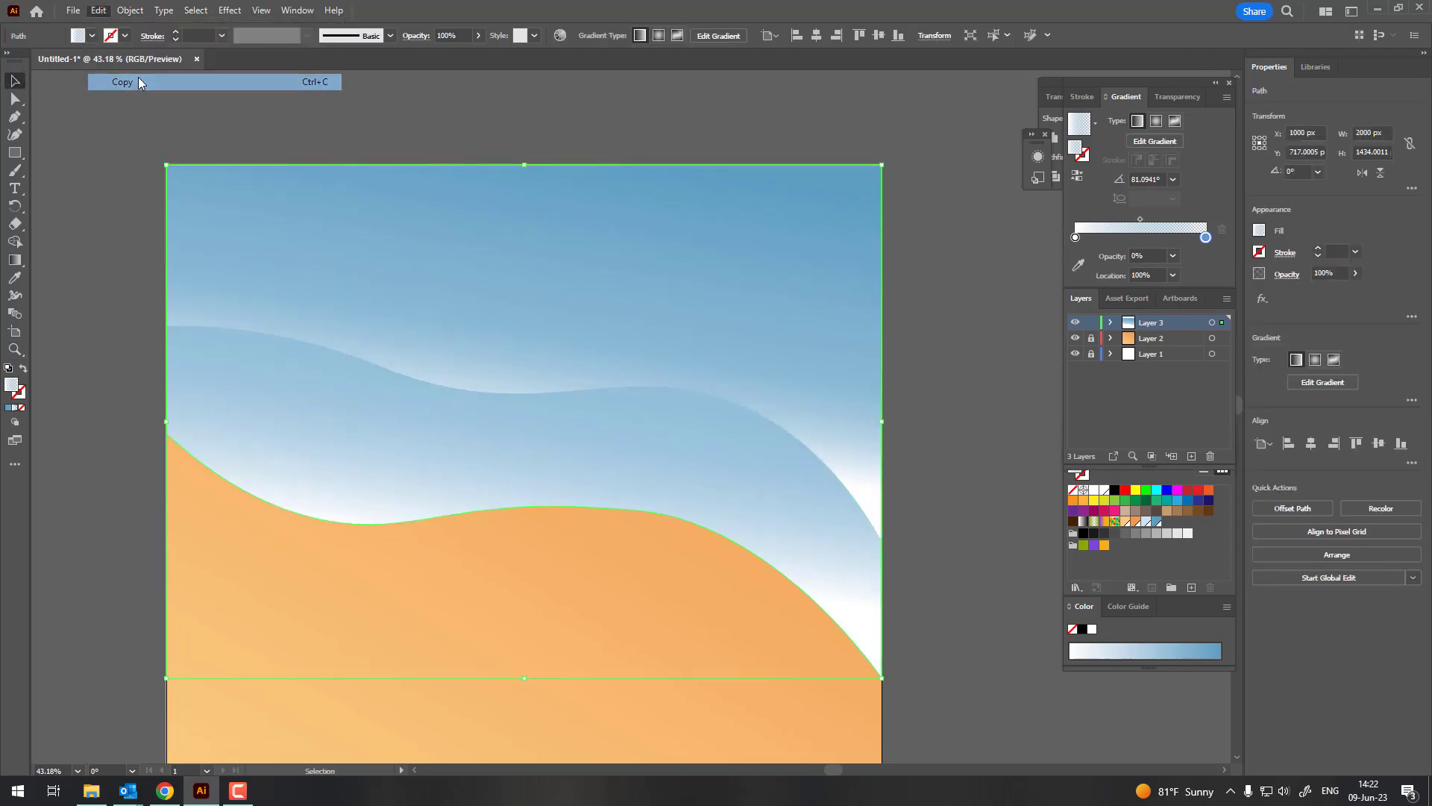
pyautogui.click(98, 10)
pyautogui.click(162, 116)
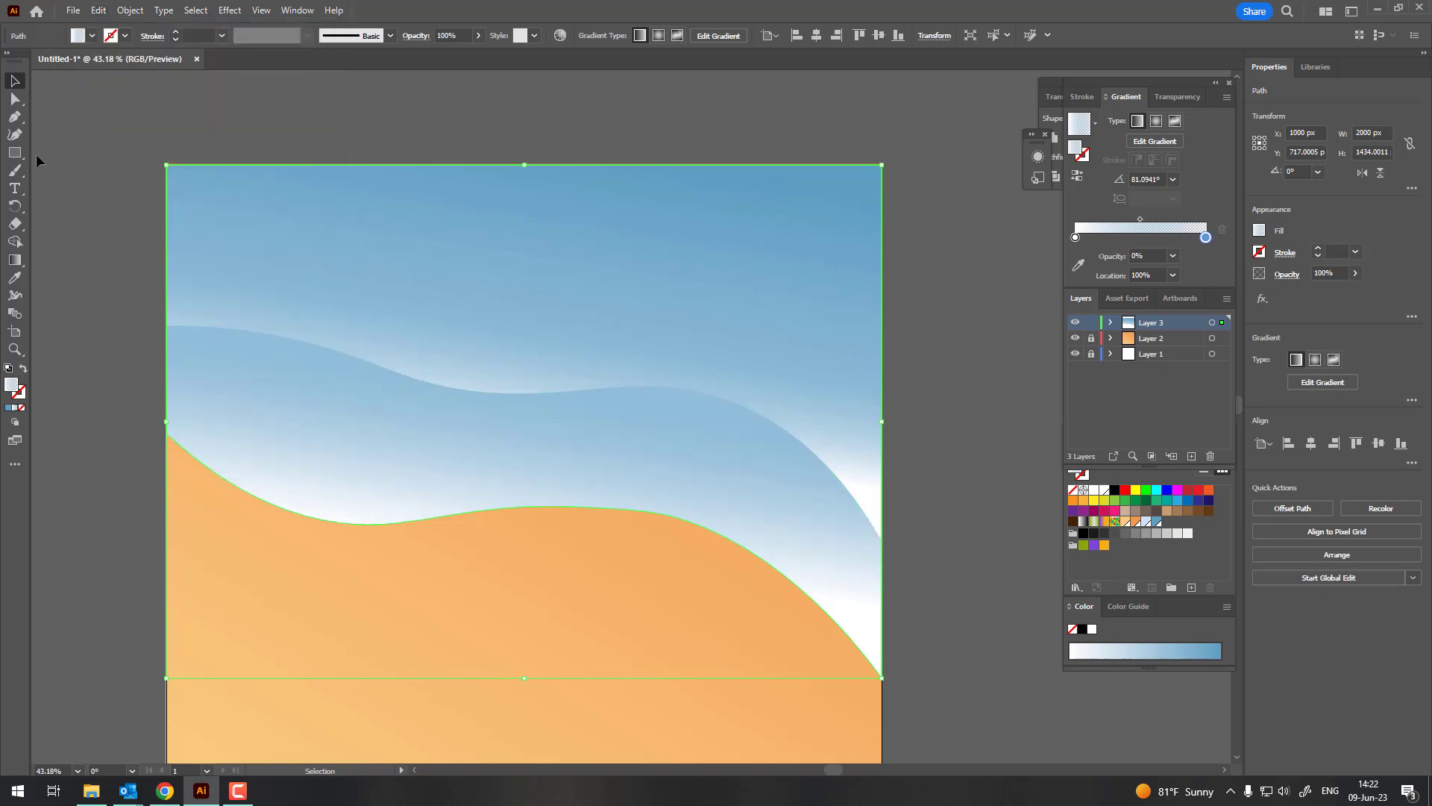
pyautogui.click(15, 259)
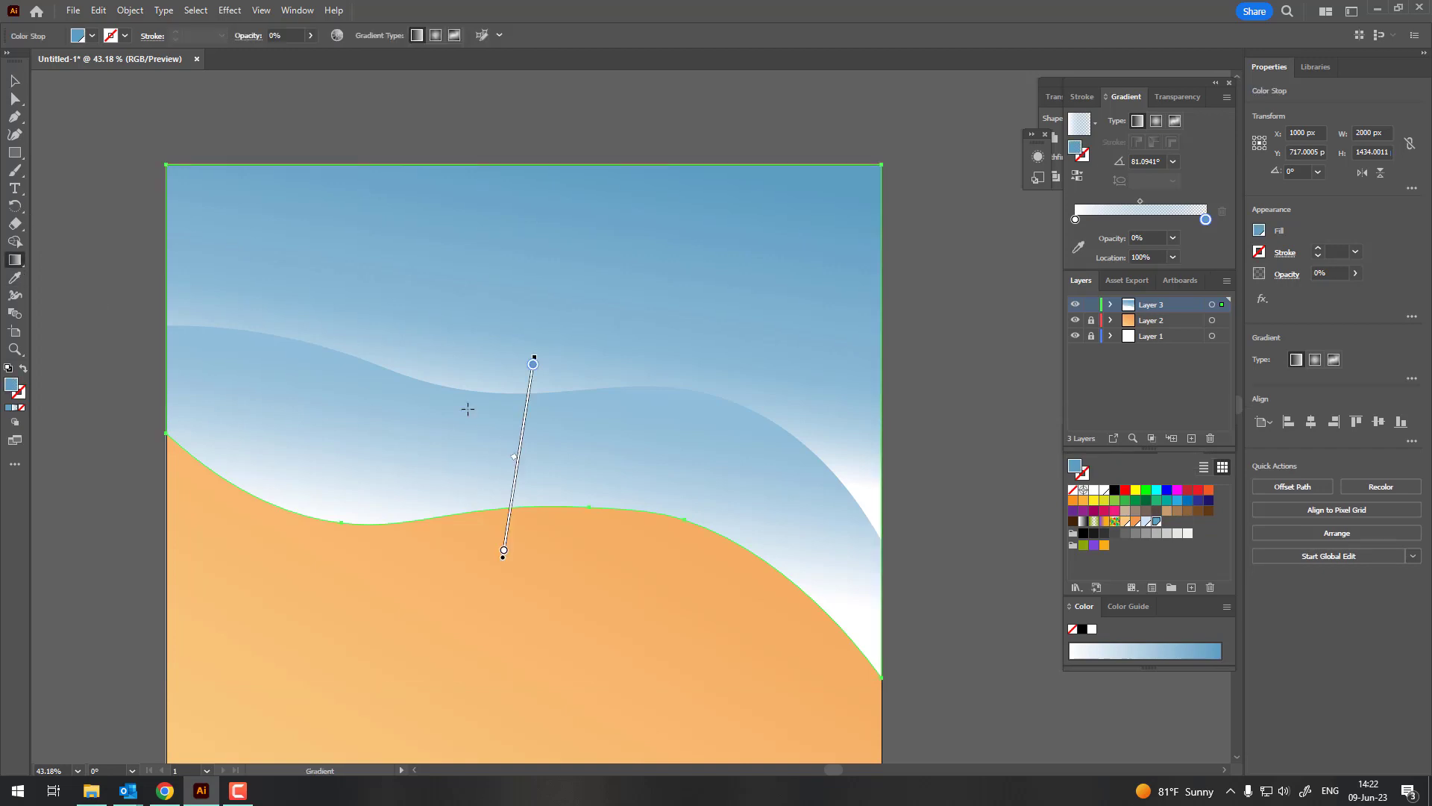
# Run the copy's gradient up from the dune with a light blue start stop.
pyautogui.moveTo(468, 409)
pyautogui.mouseDown()
pyautogui.moveTo(451, 345)
pyautogui.moveTo(478, 357)
pyautogui.mouseUp()
pyautogui.moveTo(520, 445); pyautogui.dragTo(505, 527)
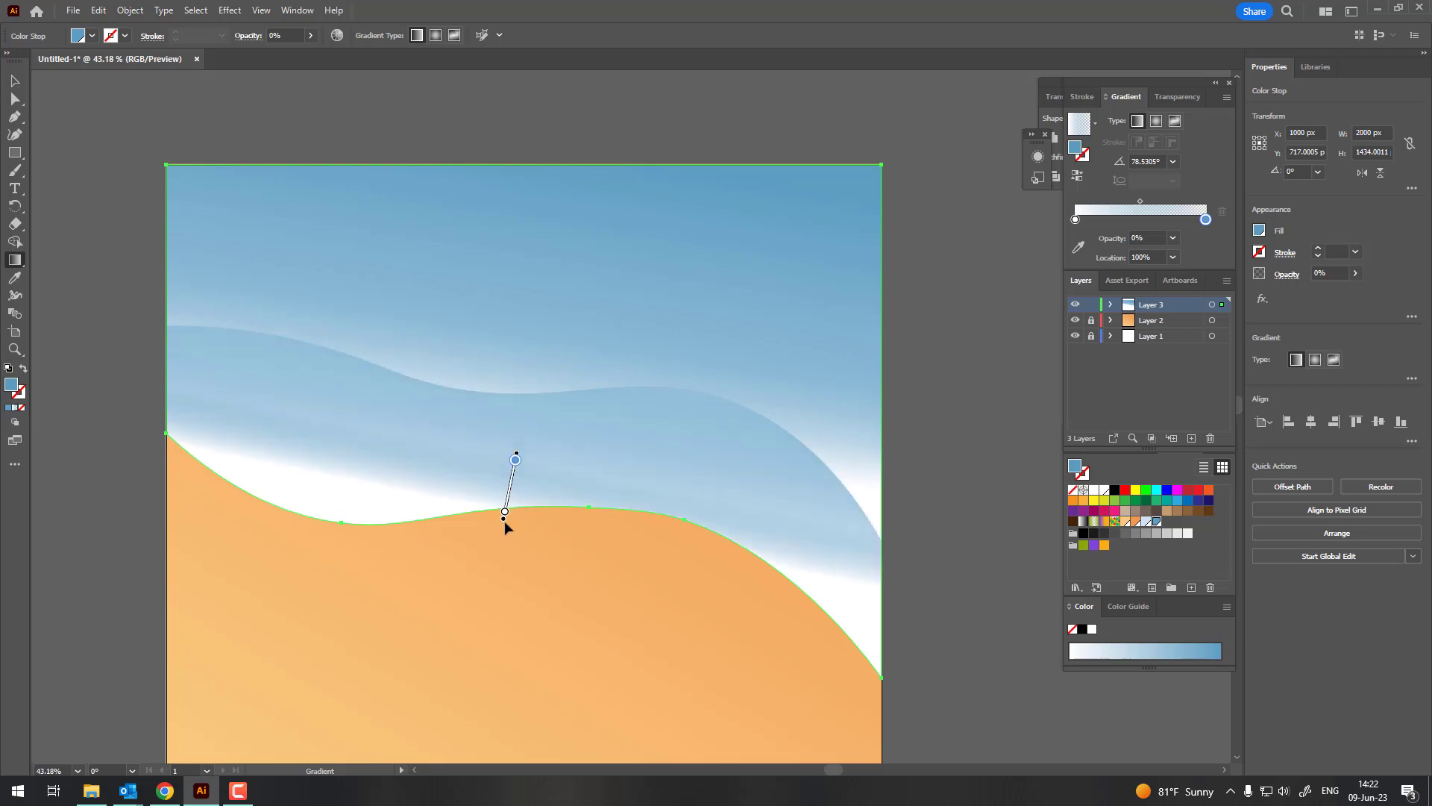
pyautogui.doubleClick(505, 514)
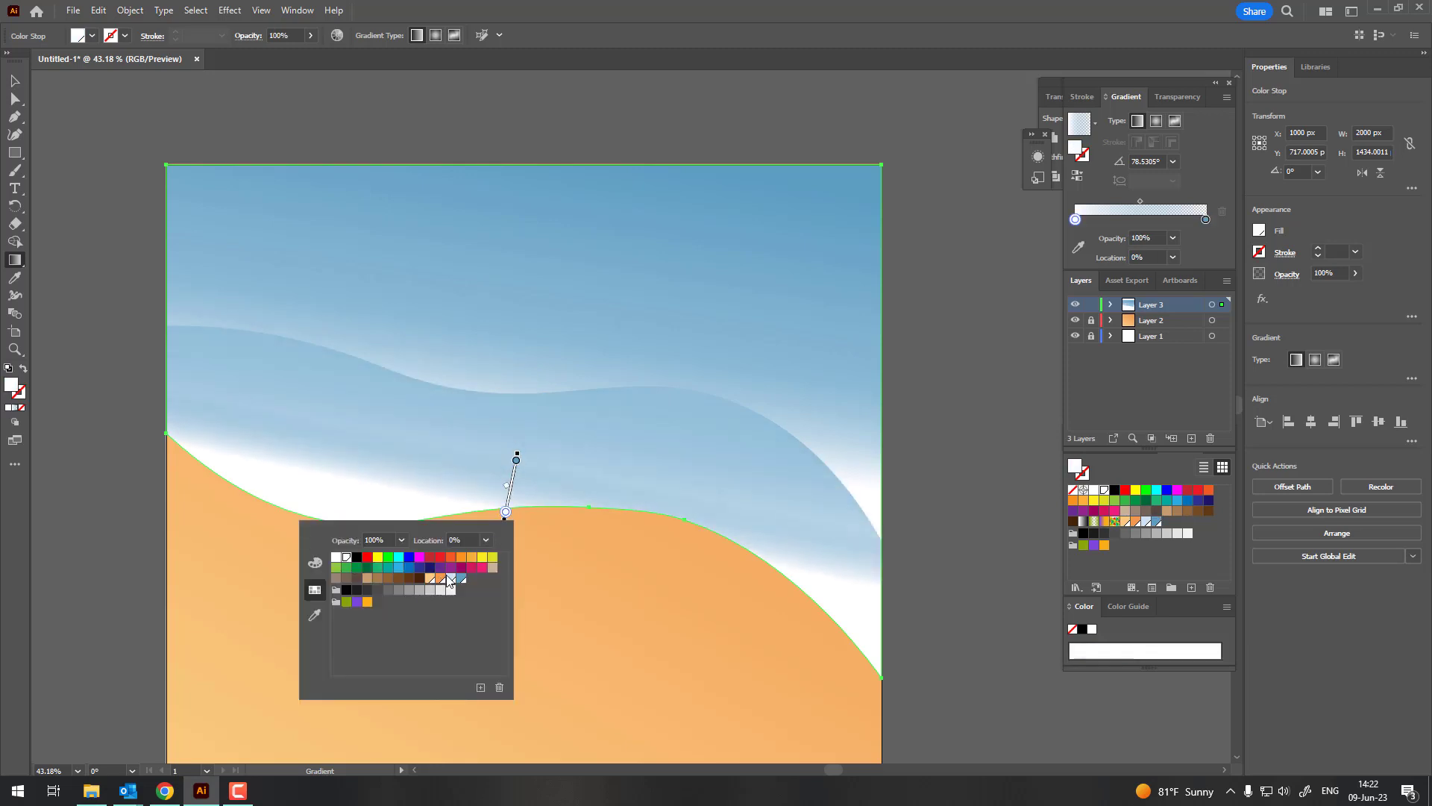
pyautogui.click(450, 580)
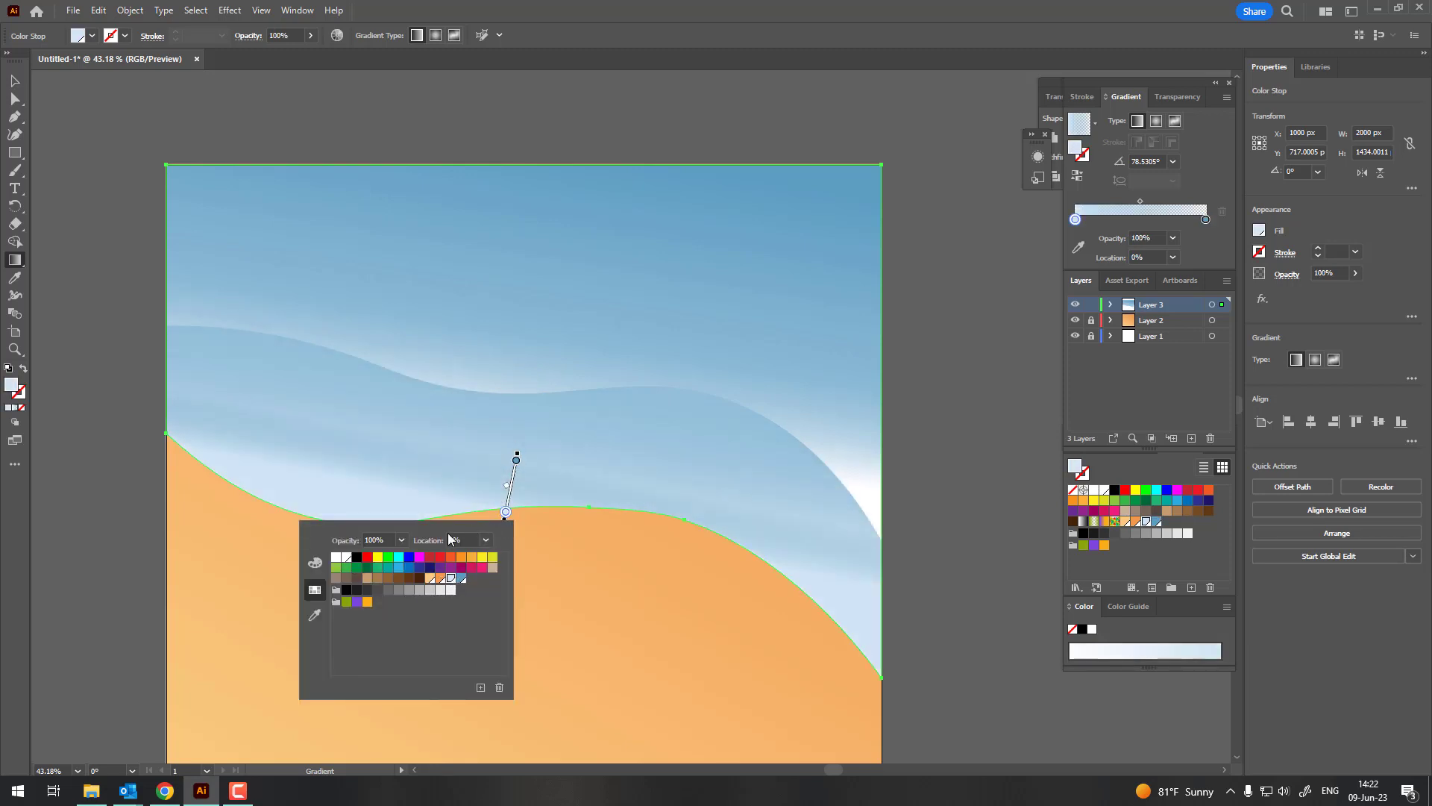
pyautogui.click(402, 540)
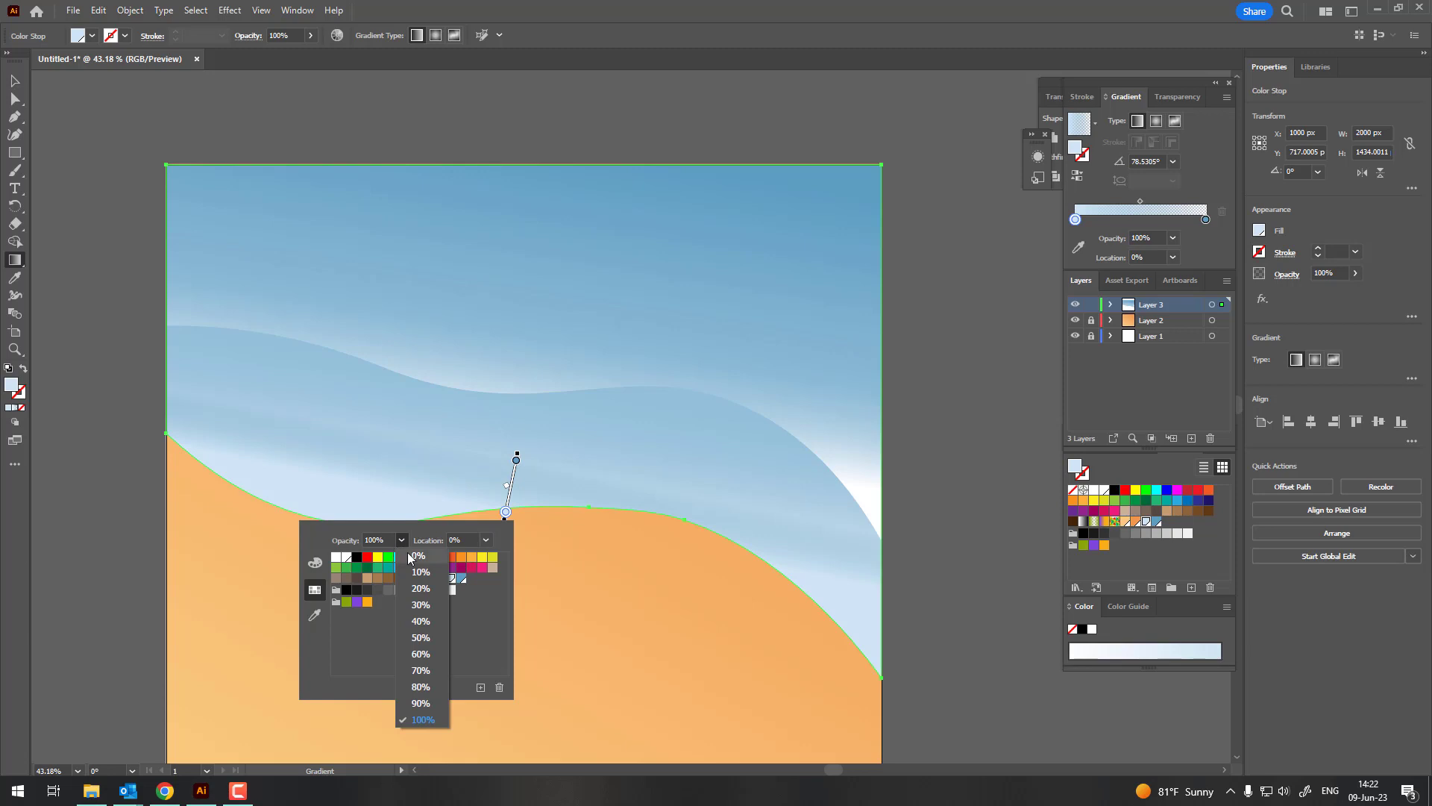
# Set the end stop to 80% opacity and reposition and lengthen the water gradient.
pyautogui.doubleClick(517, 460)
pyautogui.click(451, 638)
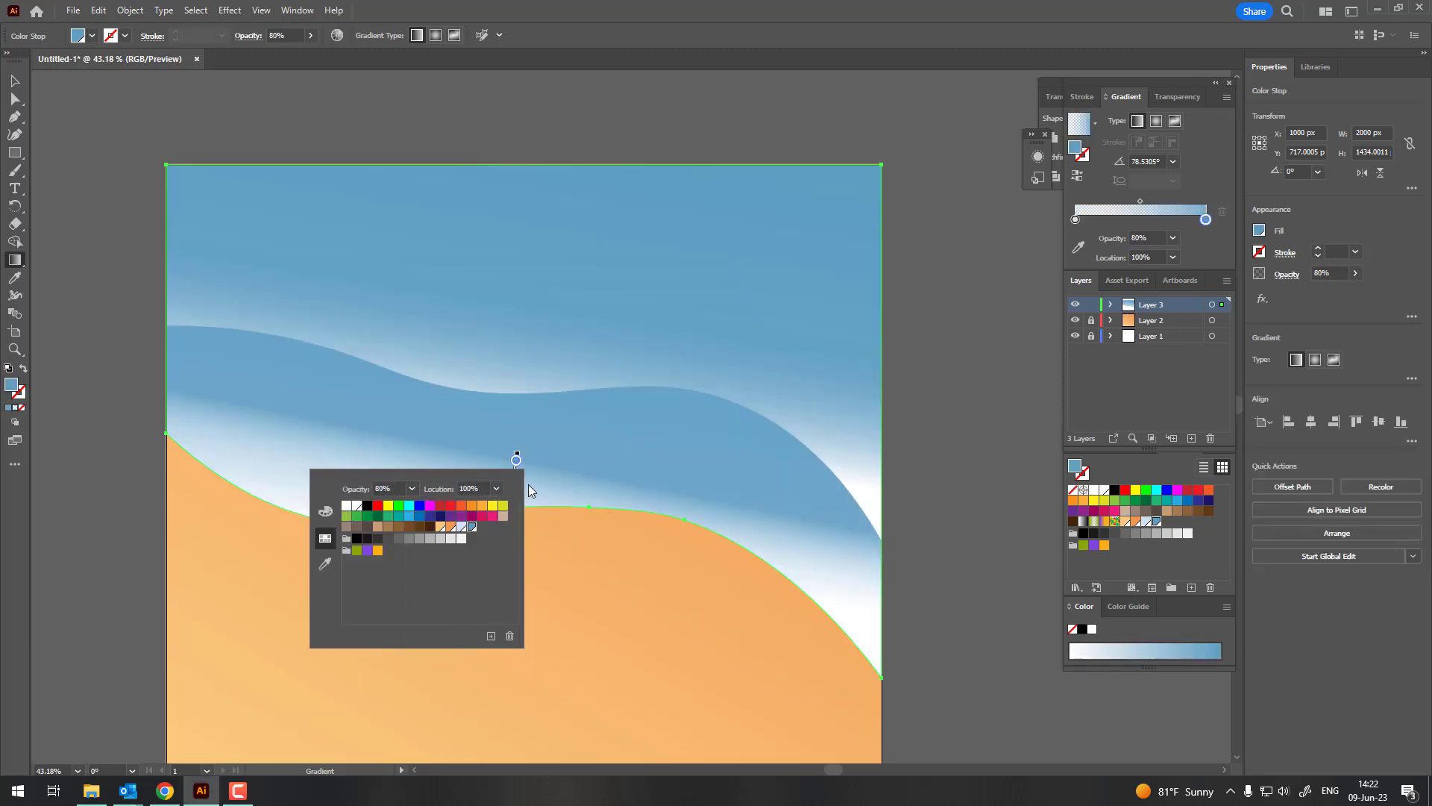
pyautogui.click(516, 457)
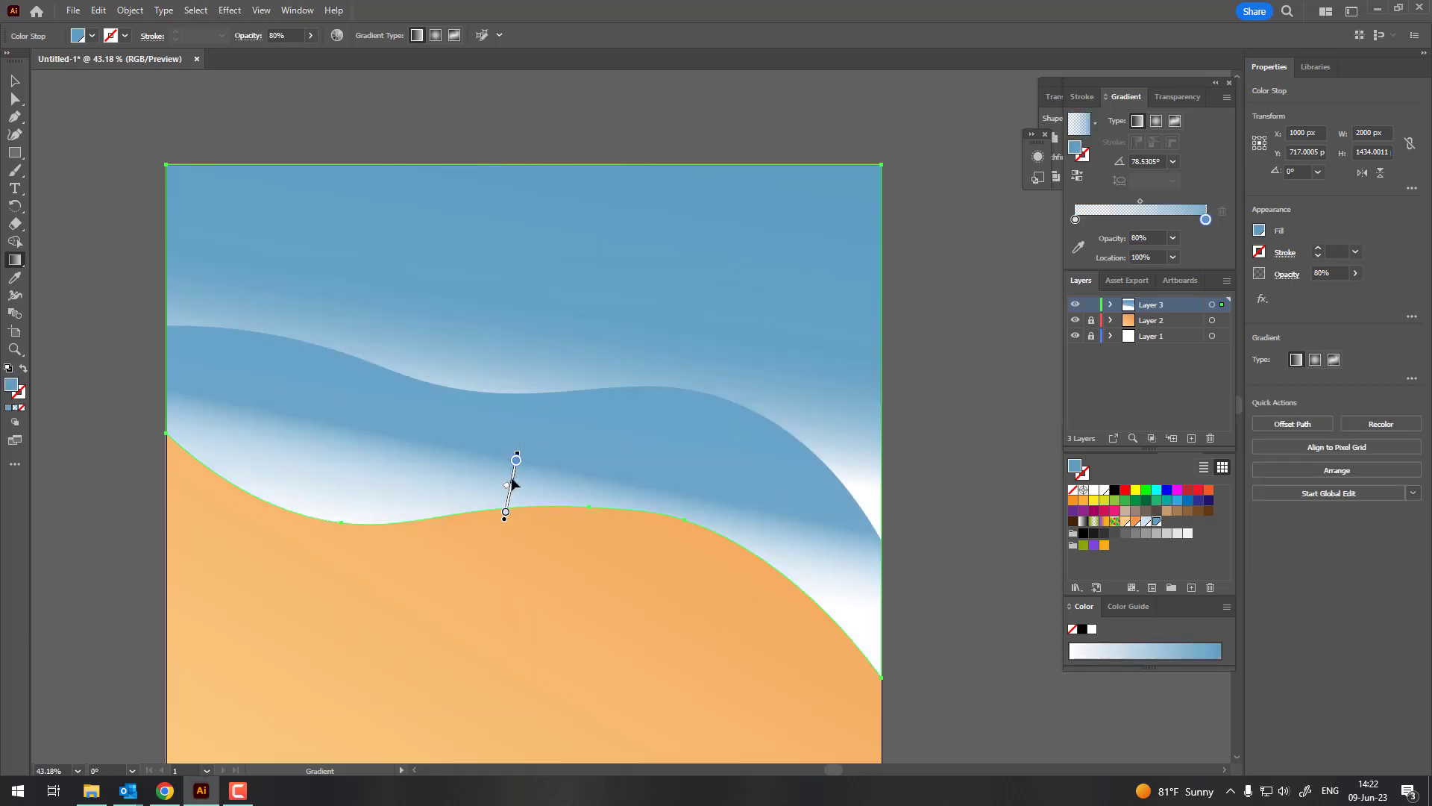
pyautogui.moveTo(511, 483)
pyautogui.mouseDown()
pyautogui.moveTo(530, 391)
pyautogui.moveTo(515, 508)
pyautogui.mouseUp()
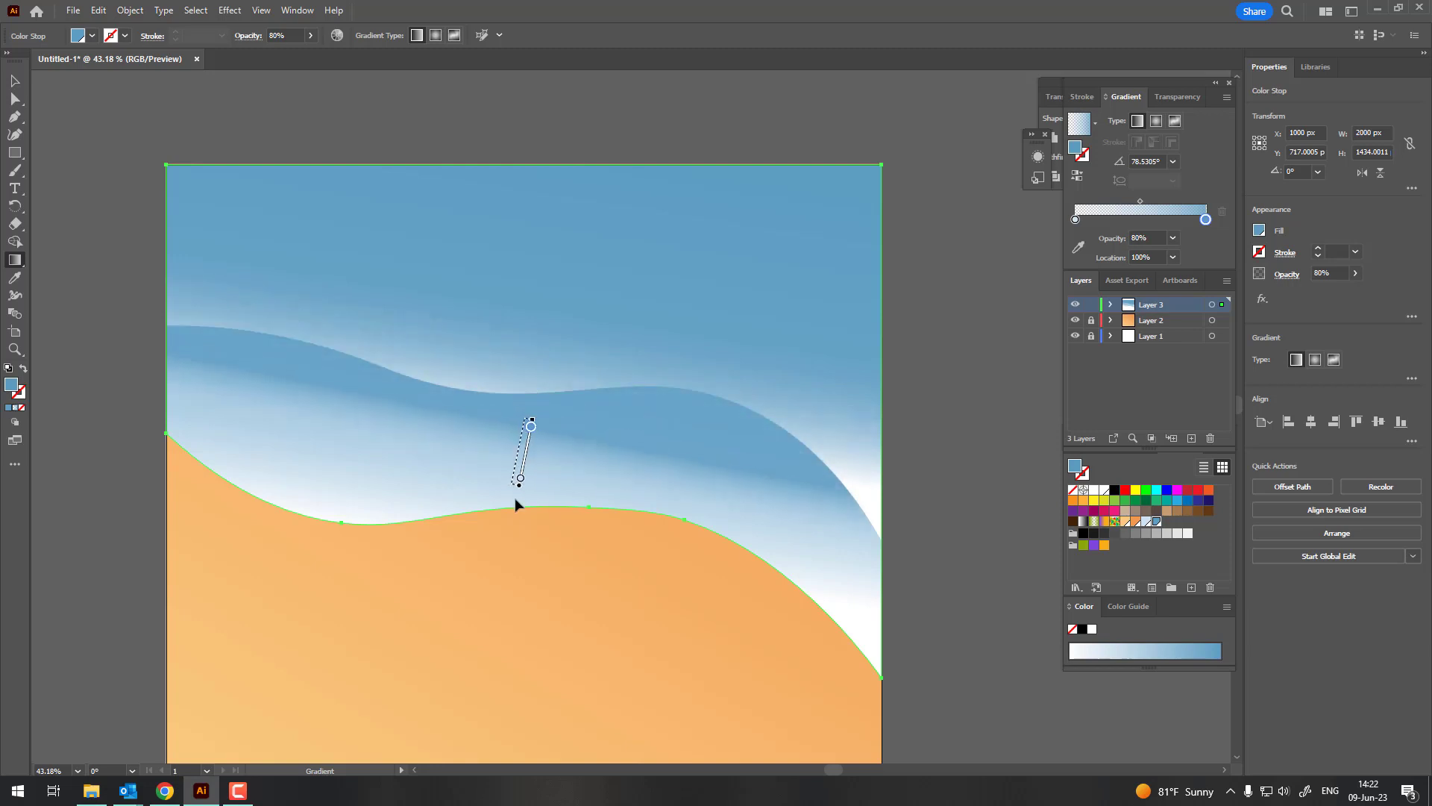
pyautogui.moveTo(519, 445); pyautogui.dragTo(561, 244)
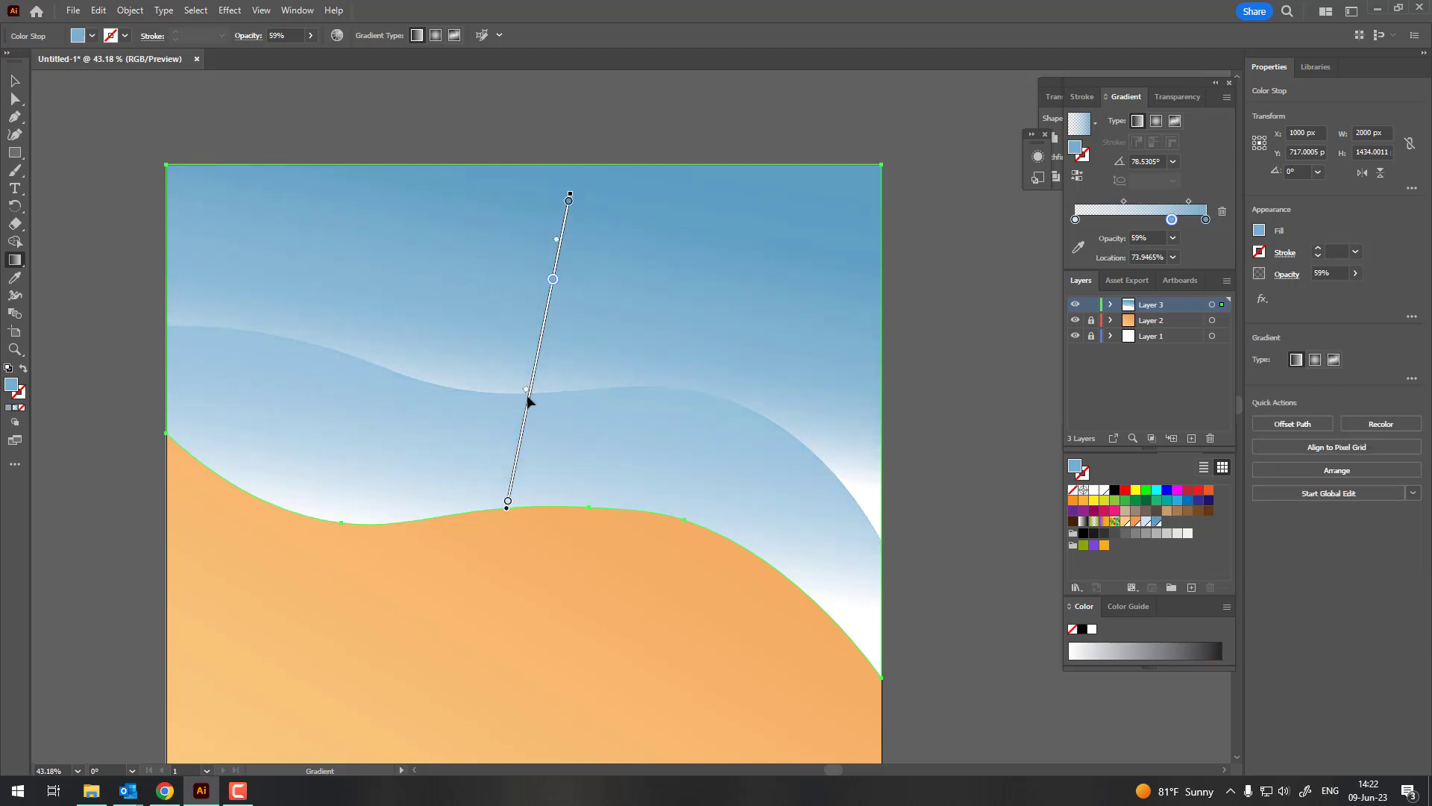
pyautogui.moveTo(527, 400)
pyautogui.mouseDown()
pyautogui.moveTo(483, 554)
pyautogui.moveTo(502, 529)
pyautogui.mouseUp()
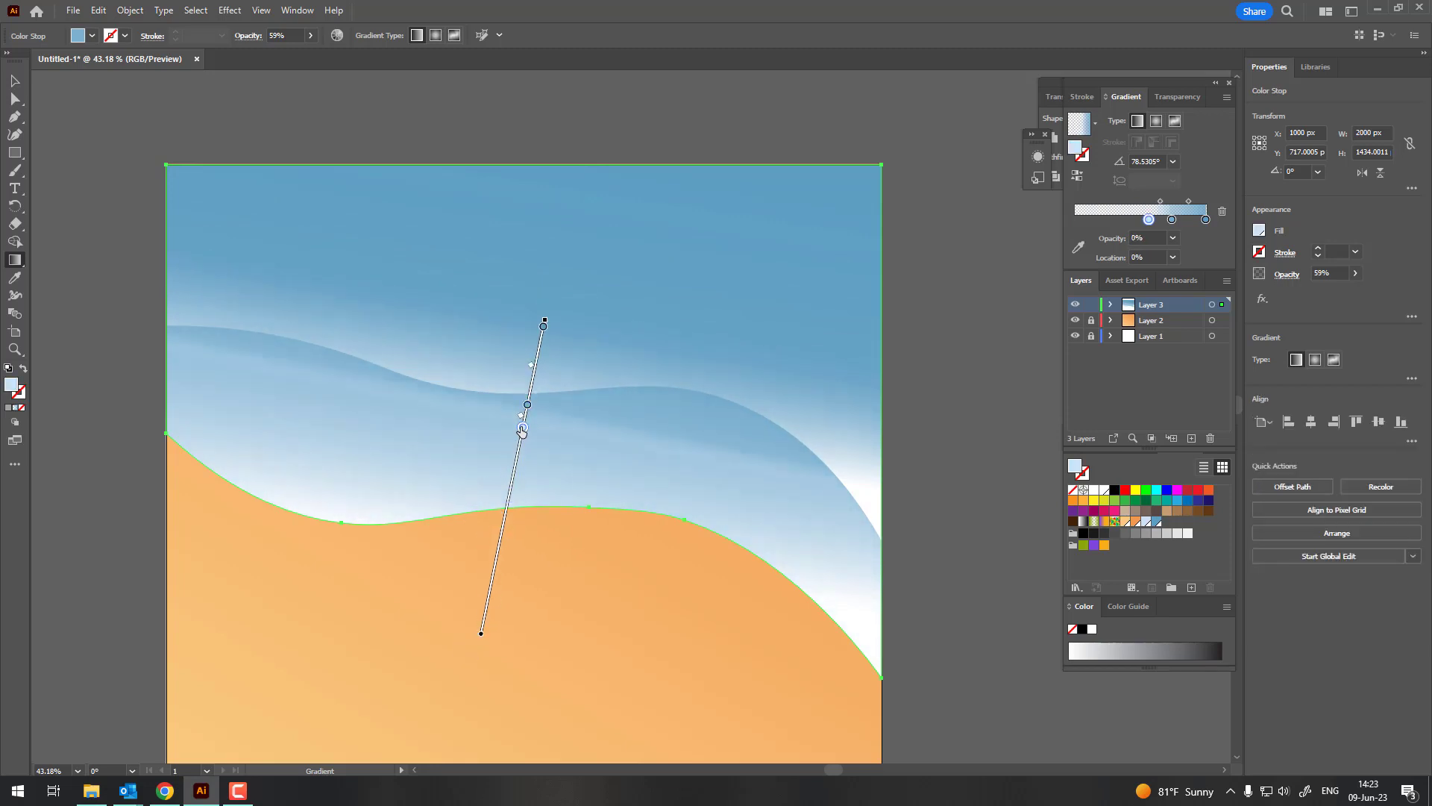
pyautogui.moveTo(464, 311); pyautogui.dragTo(447, 430)
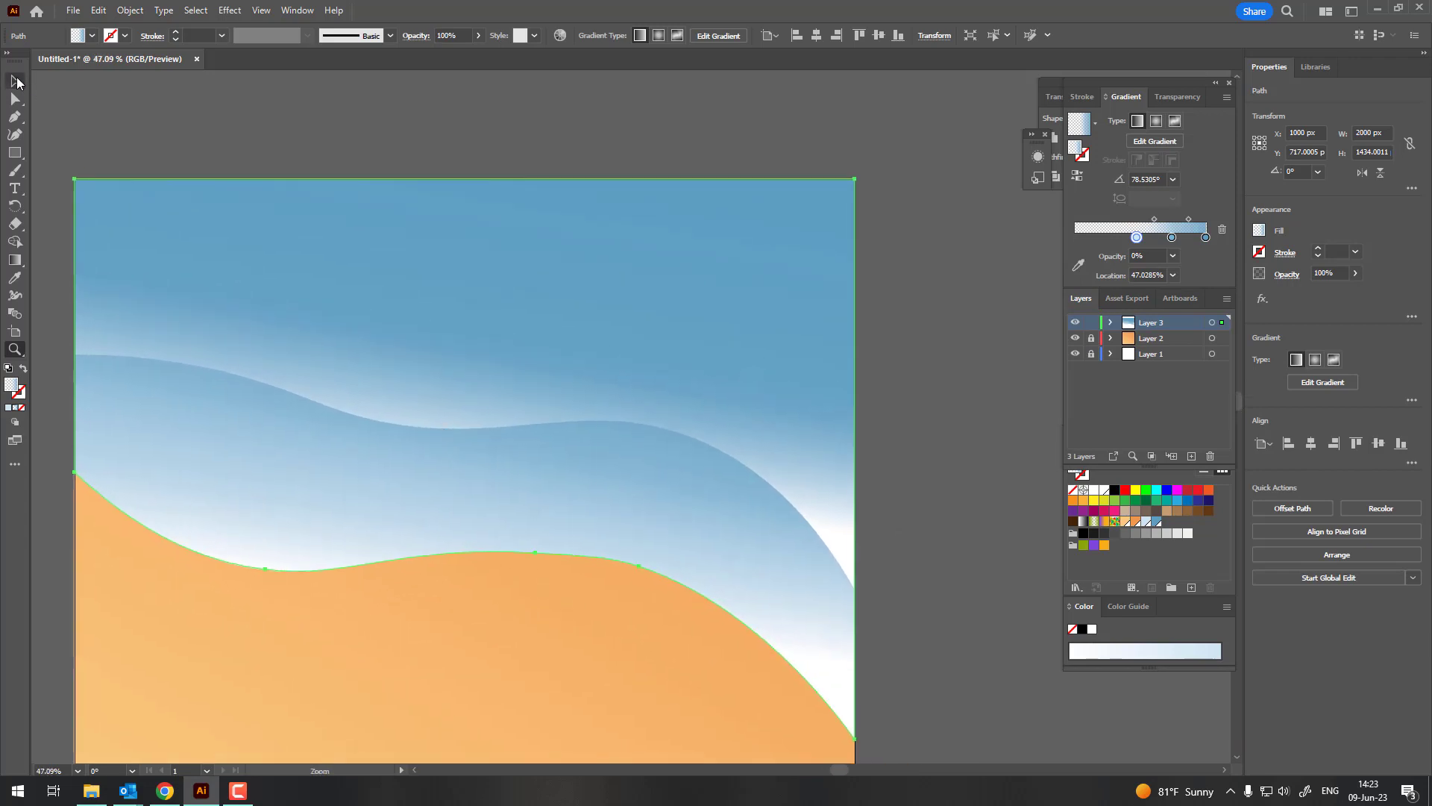
# Start the foam outline at the dune's left edge with curved points along the shoreline.
pyautogui.hotkey('ctrl', 'shift', 'a')
pyautogui.scroll(-3, 671, 495)
pyautogui.moveTo(326, 418); pyautogui.dragTo(277, 403)
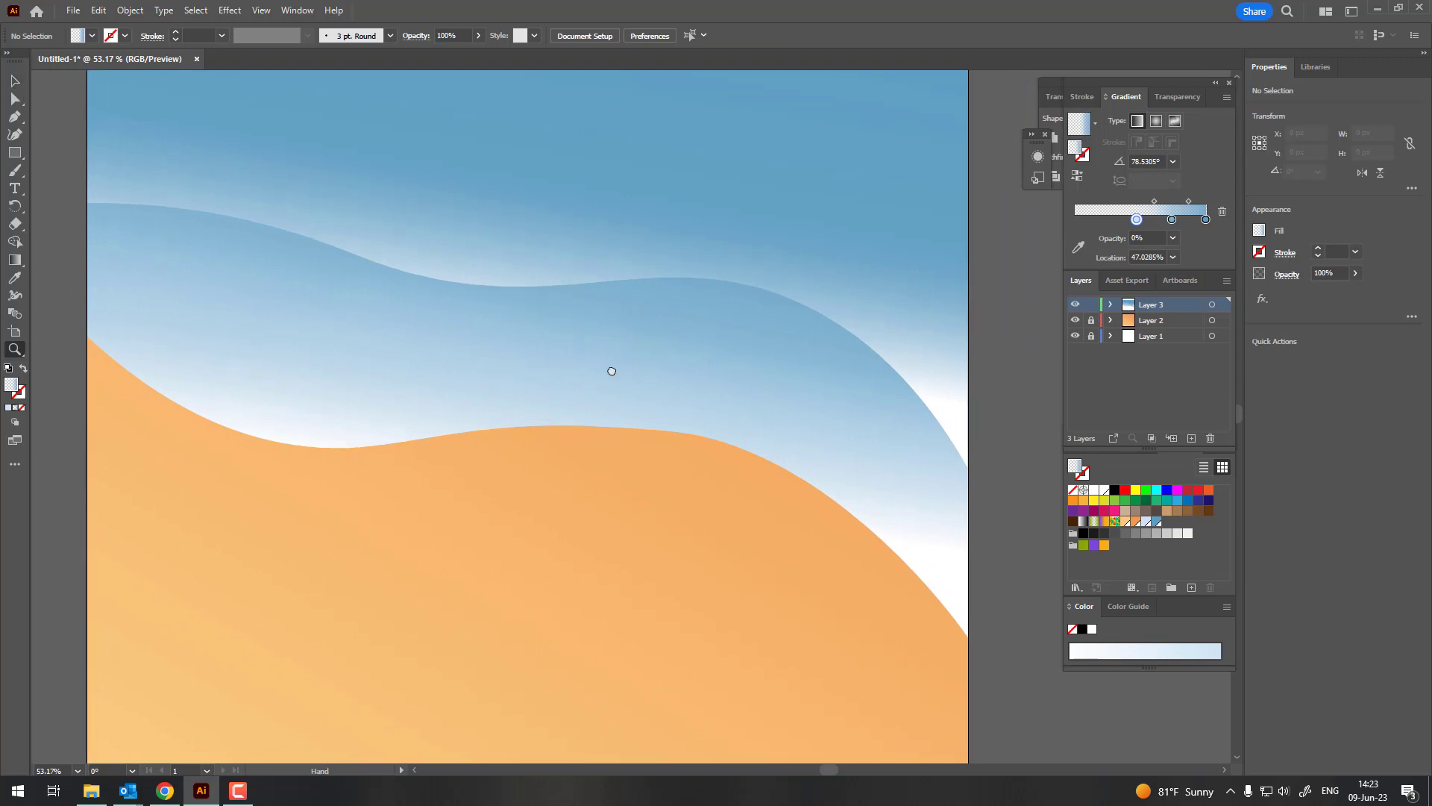
pyautogui.scroll(1, 150, 320)
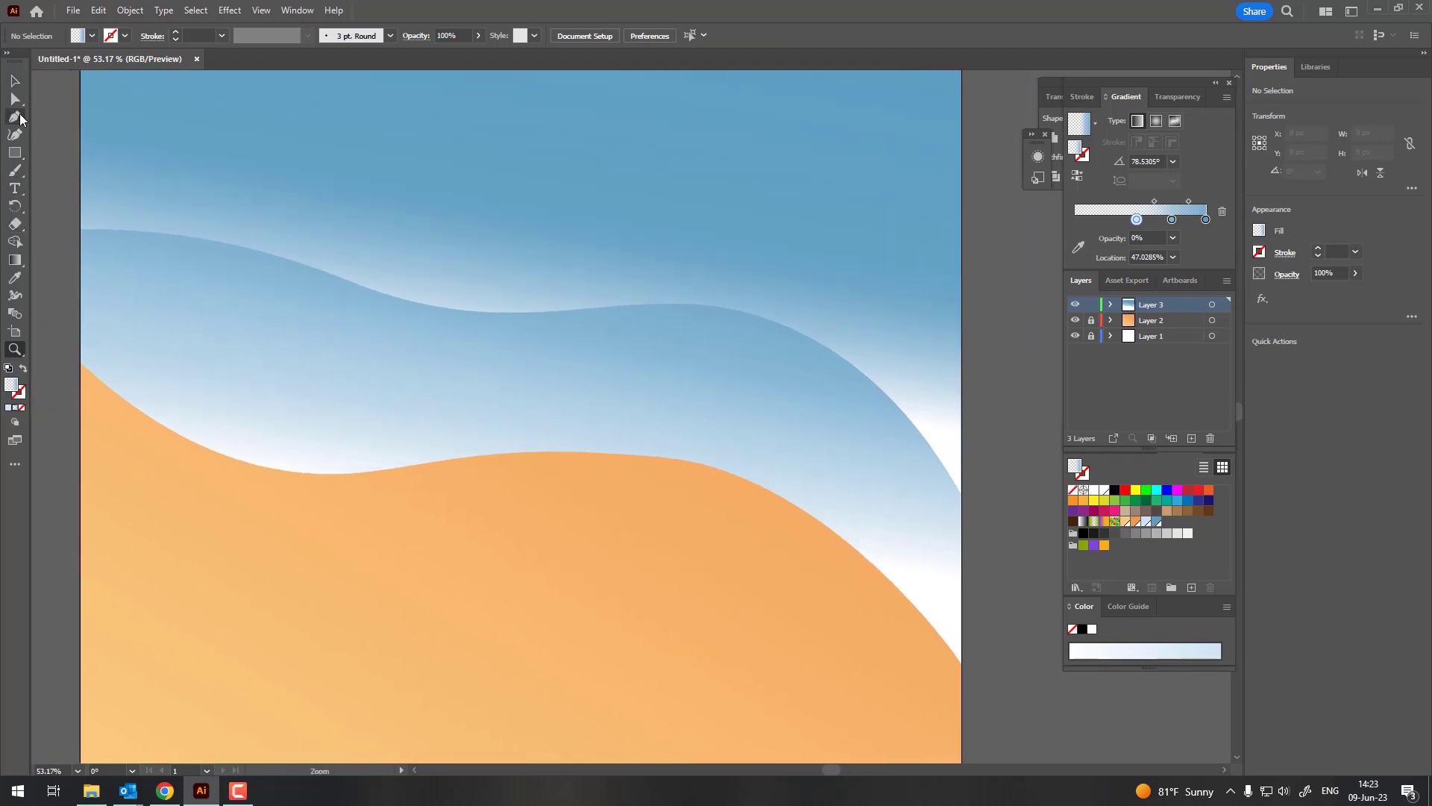
pyautogui.click(79, 362)
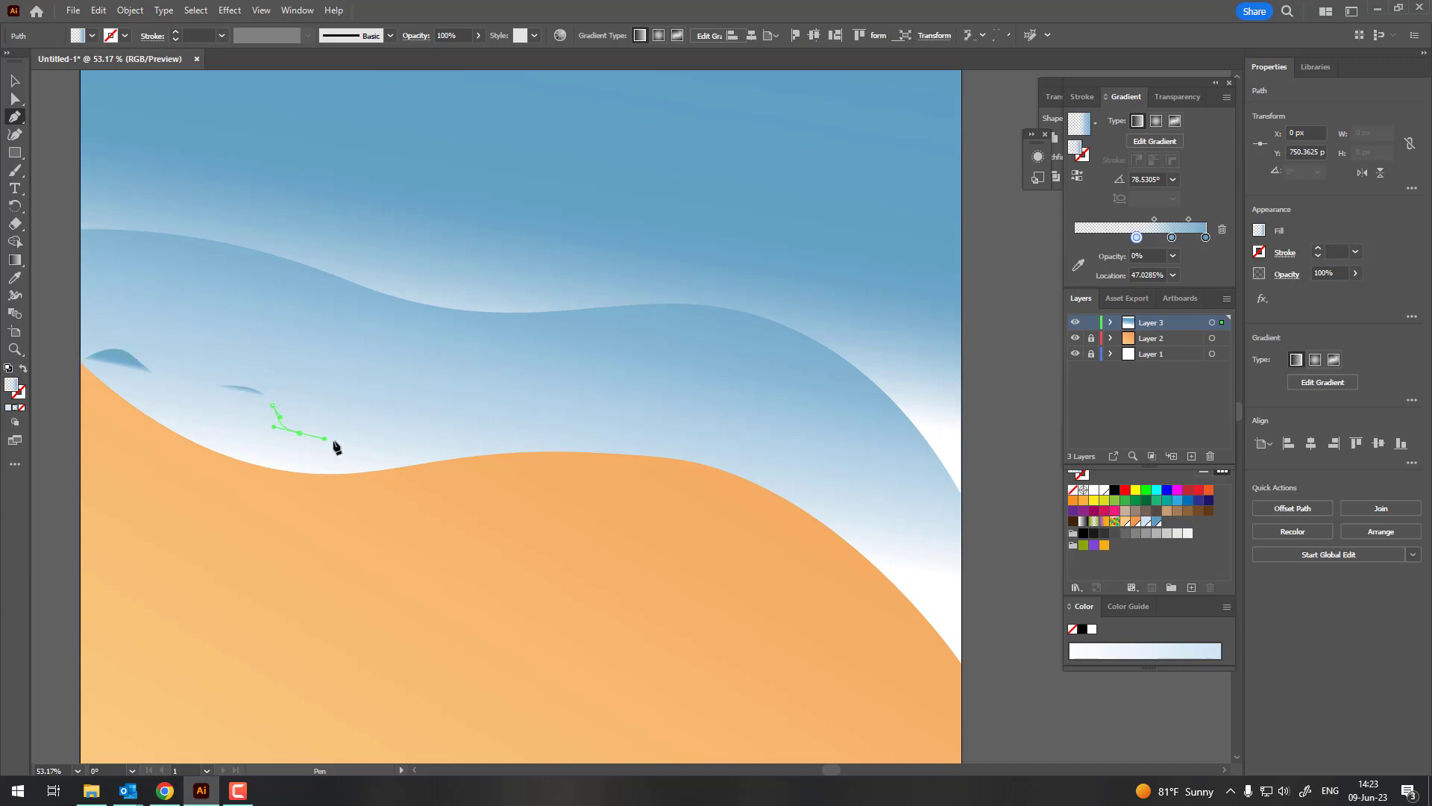
pyautogui.moveTo(399, 434); pyautogui.dragTo(459, 411)
pyautogui.moveTo(482, 417)
pyautogui.mouseDown()
pyautogui.moveTo(549, 435)
pyautogui.moveTo(635, 427)
pyautogui.mouseUp()
# Continue the wavy foam edge right and close it at the artboard's lower-right corner.
pyautogui.moveTo(608, 375); pyautogui.dragTo(535, 253)
pyautogui.moveTo(610, 284); pyautogui.dragTo(687, 305)
pyautogui.moveTo(774, 367); pyautogui.dragTo(798, 373)
pyautogui.click(836, 387)
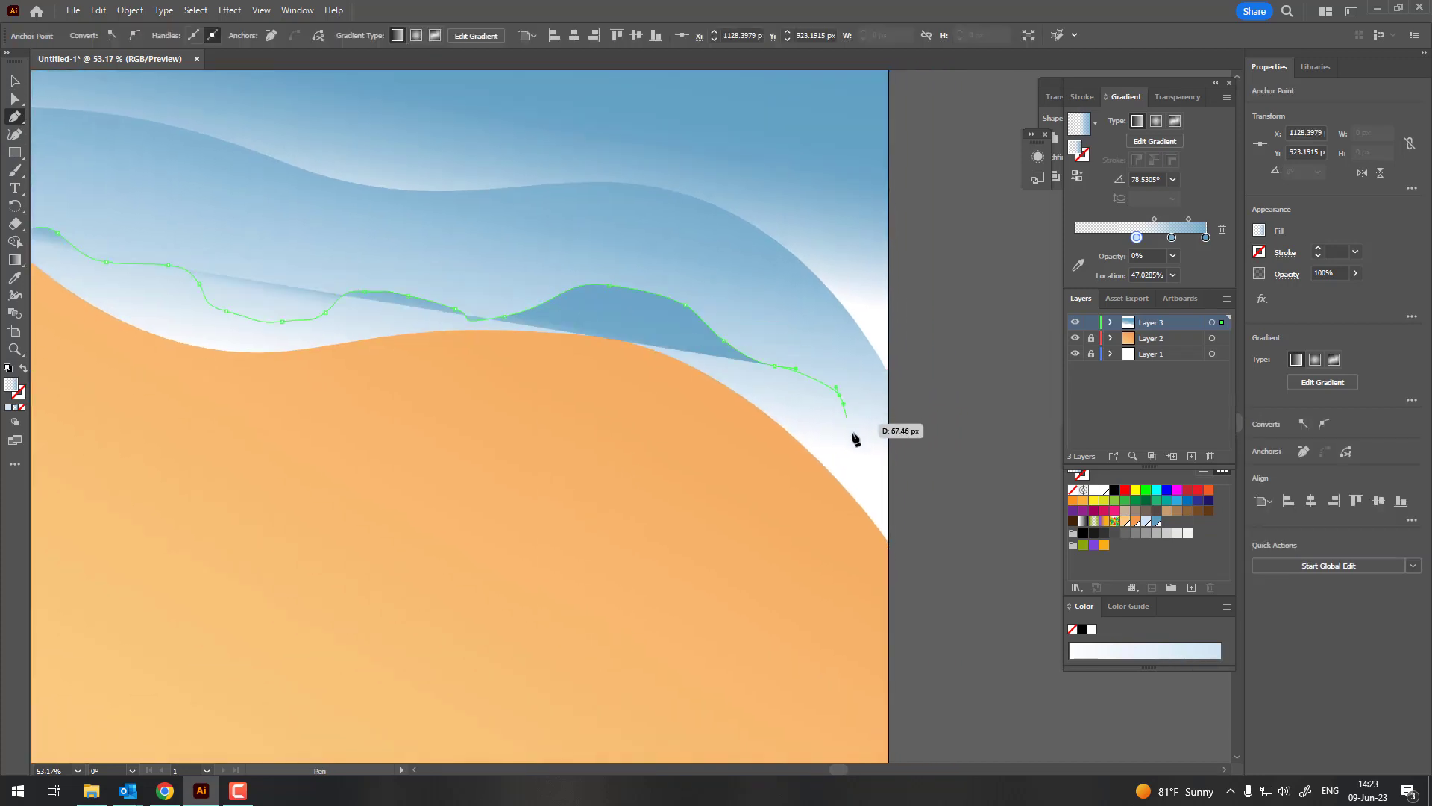
pyautogui.click(851, 430)
pyautogui.click(881, 471)
pyautogui.click(888, 541)
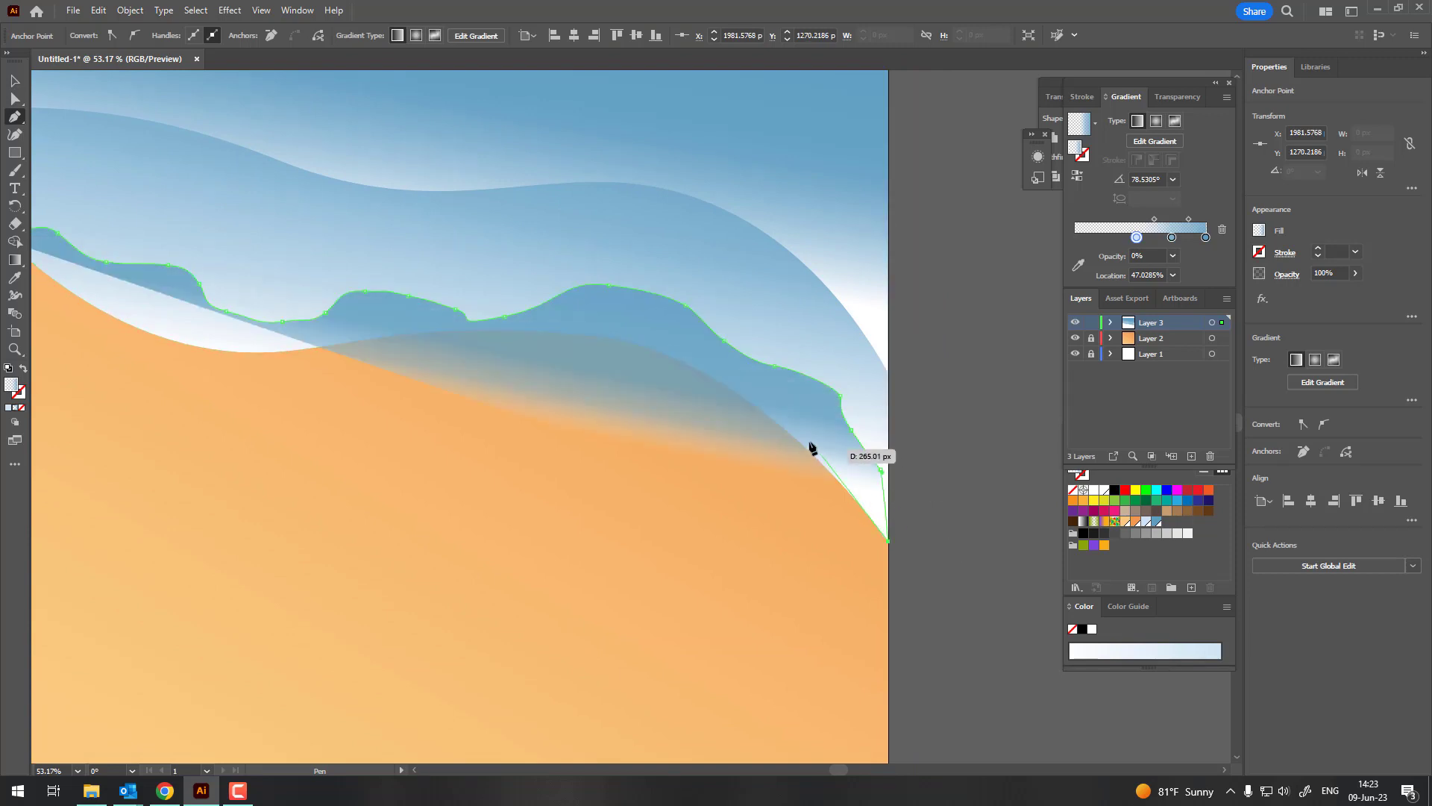
# Fill the foam shape white and add Curvature-tool points along its lower edge.
pyautogui.moveTo(276, 351)
pyautogui.mouseDown()
pyautogui.moveTo(53, 440)
pyautogui.moveTo(76, 470)
pyautogui.moveTo(72, 452)
pyautogui.mouseUp()
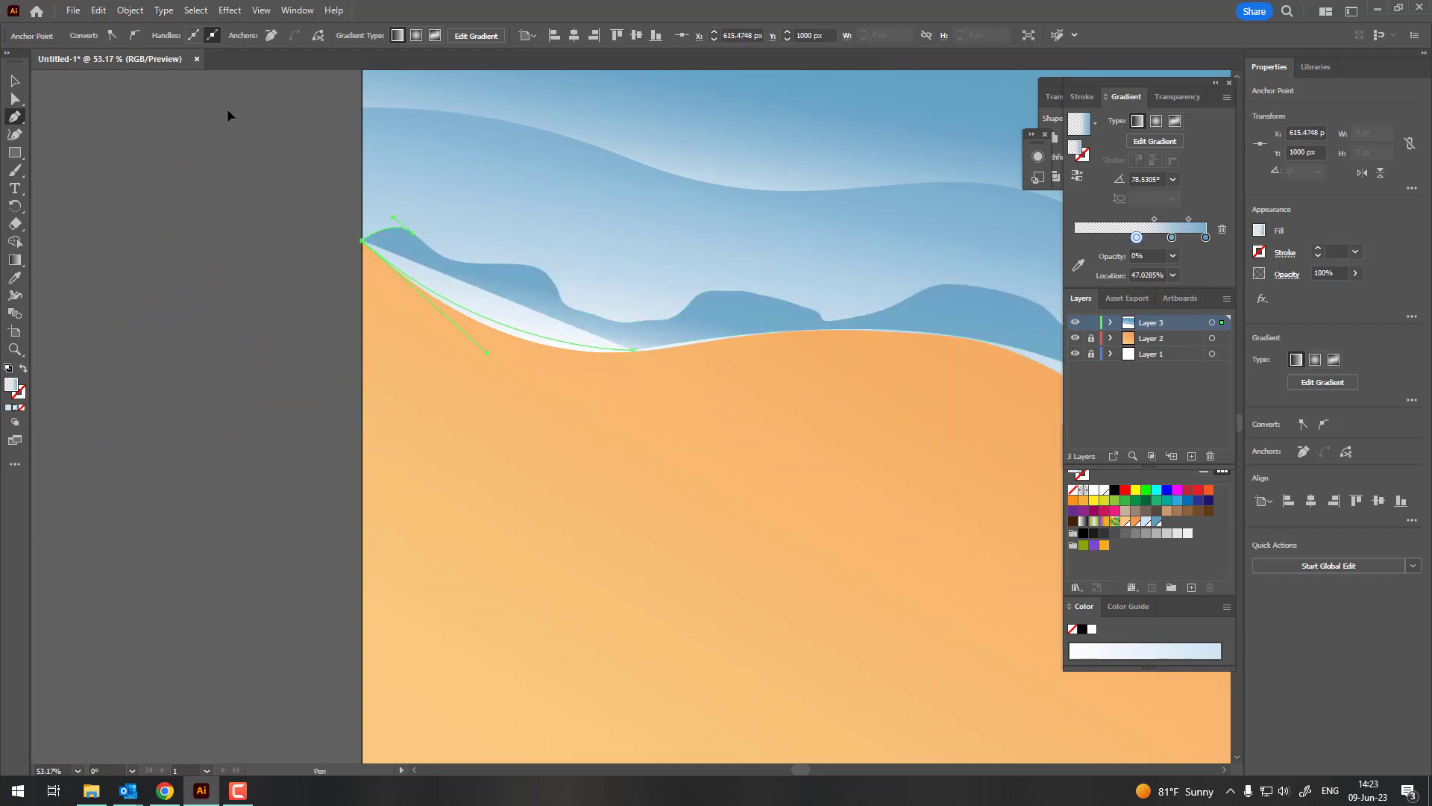
pyautogui.scroll(-3, 342, 543)
pyautogui.scroll(-2, 524, 437)
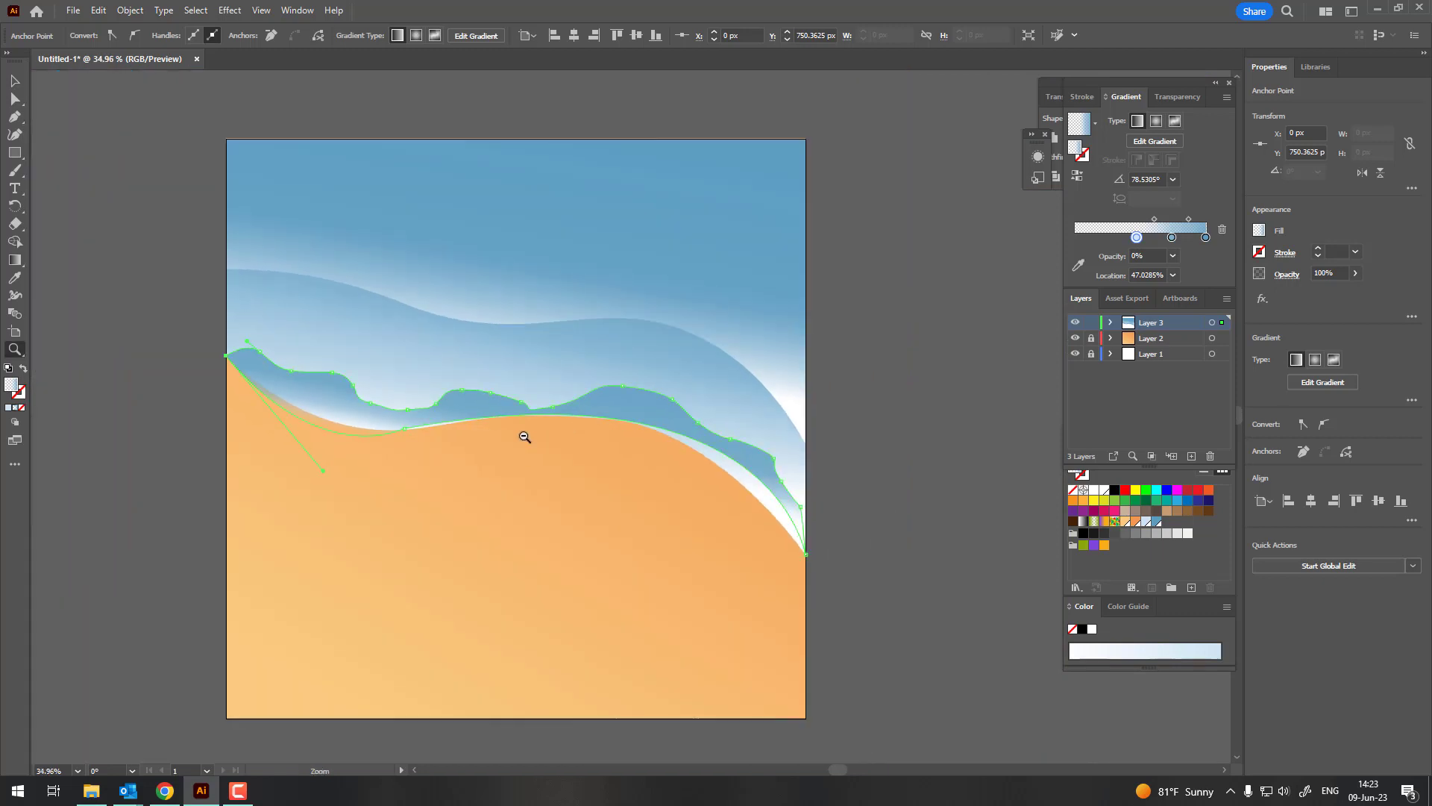
pyautogui.click(1100, 491)
pyautogui.scroll(3, 543, 431)
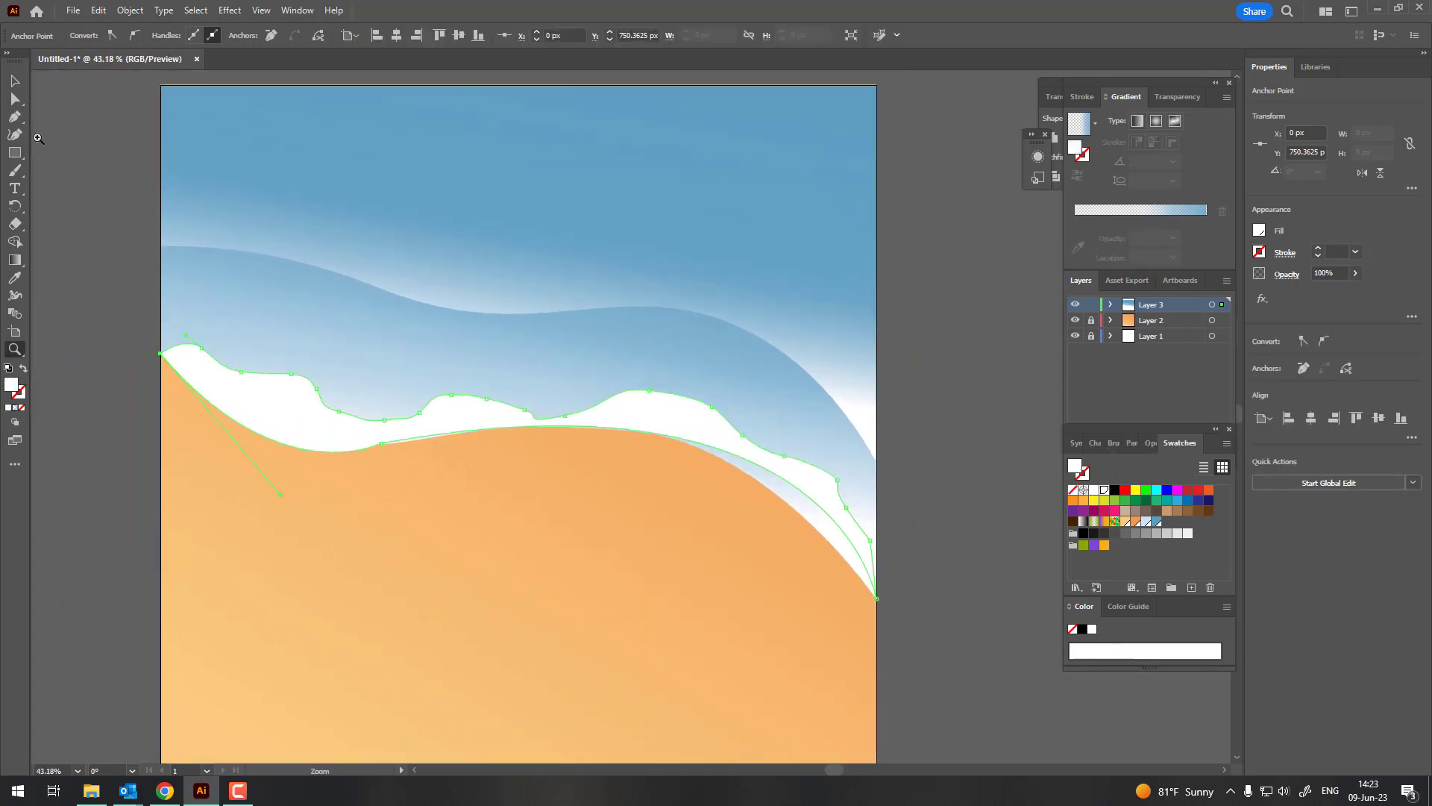
pyautogui.click(15, 134)
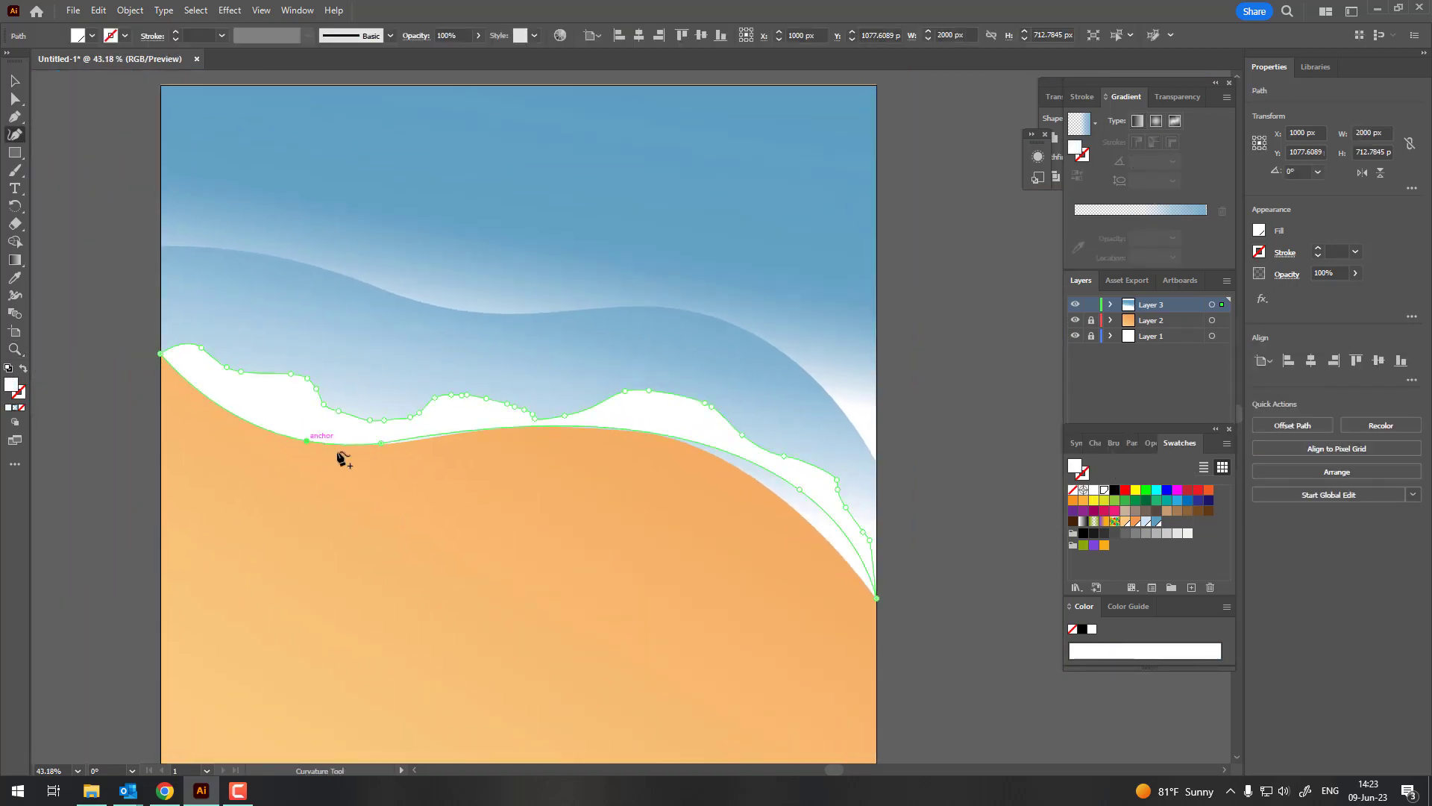
pyautogui.click(425, 439)
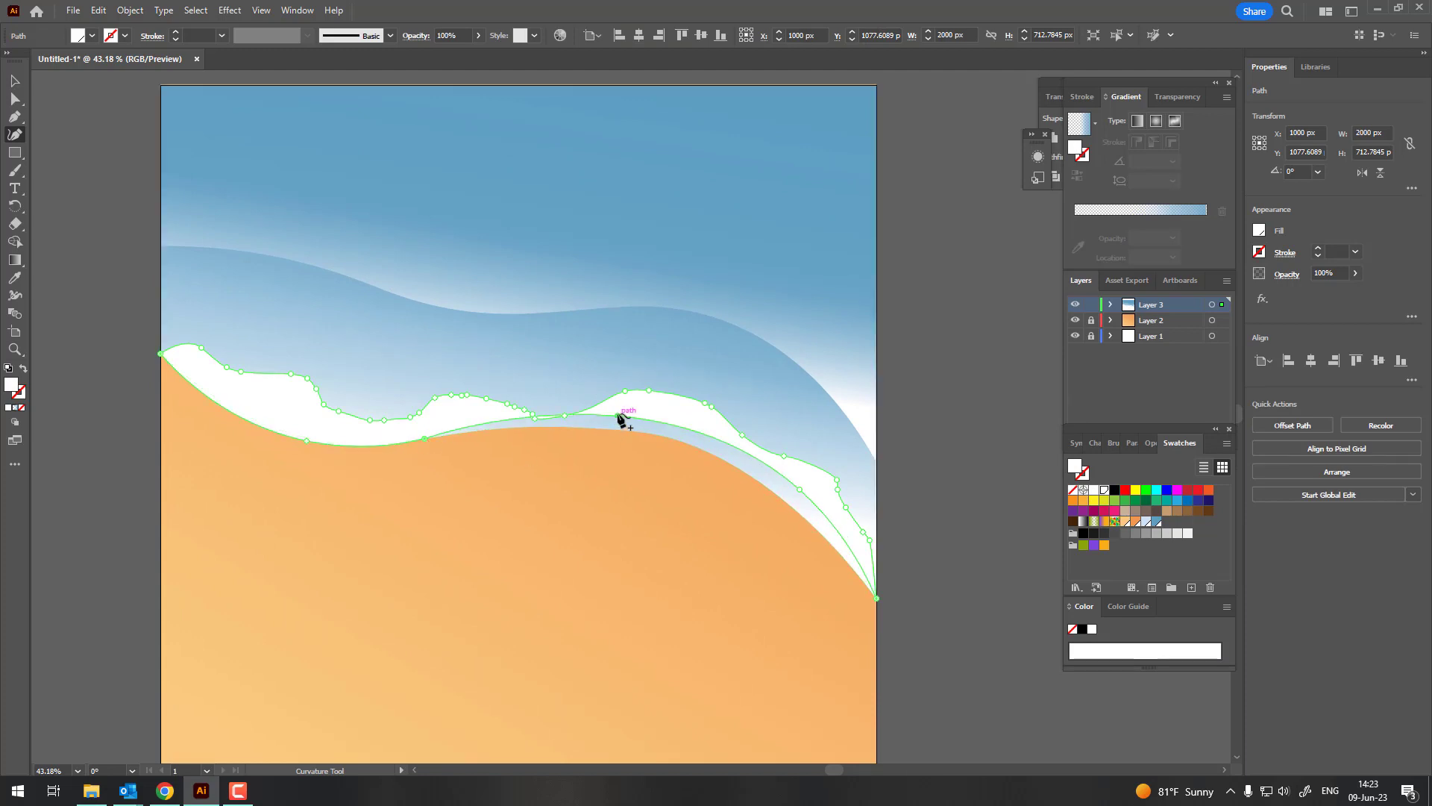
pyautogui.click(654, 441)
# Refine the foam's lower edge and left end, making the top-left point a sharp corner.
pyautogui.click(788, 511)
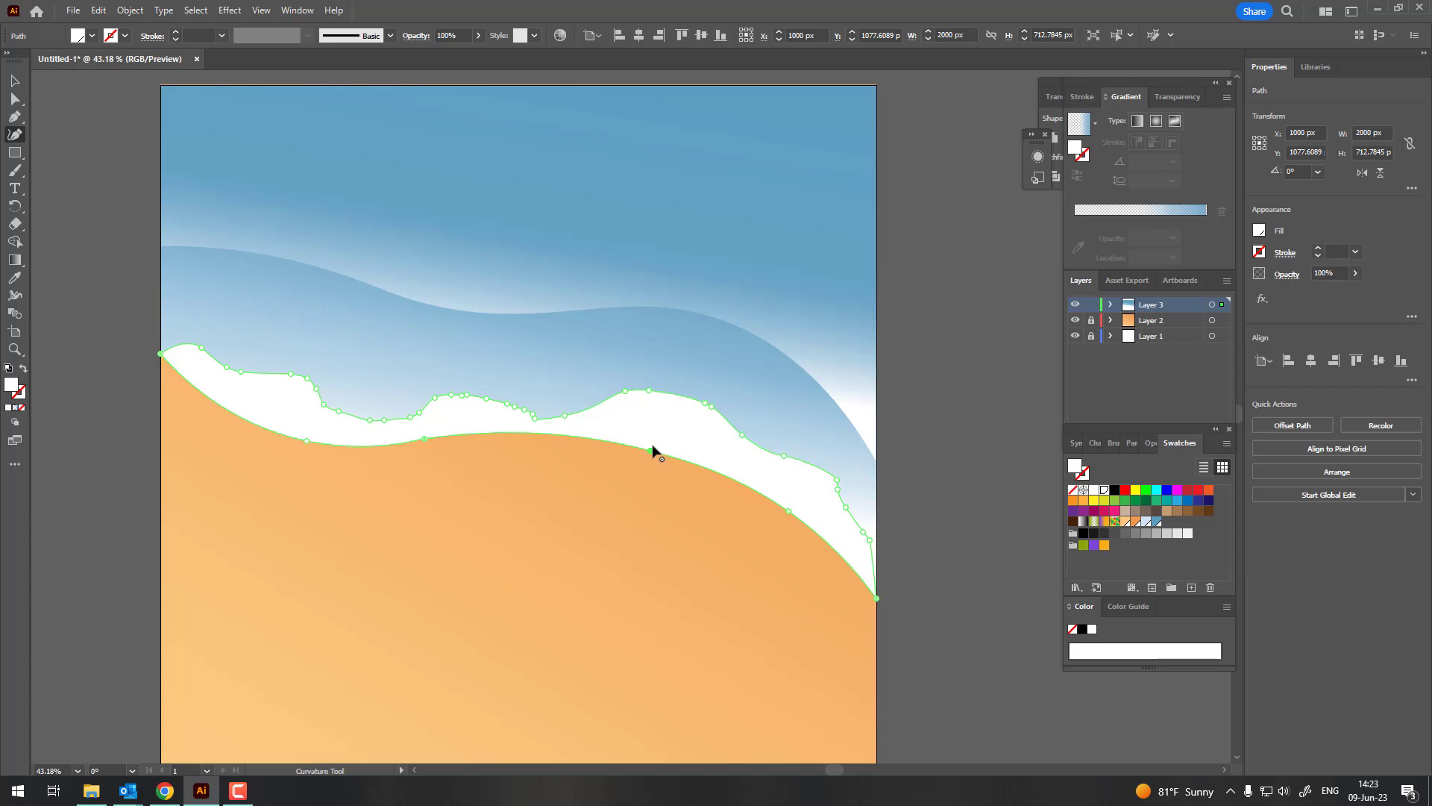
pyautogui.press('z')
pyautogui.moveTo(653, 447); pyautogui.dragTo(631, 491)
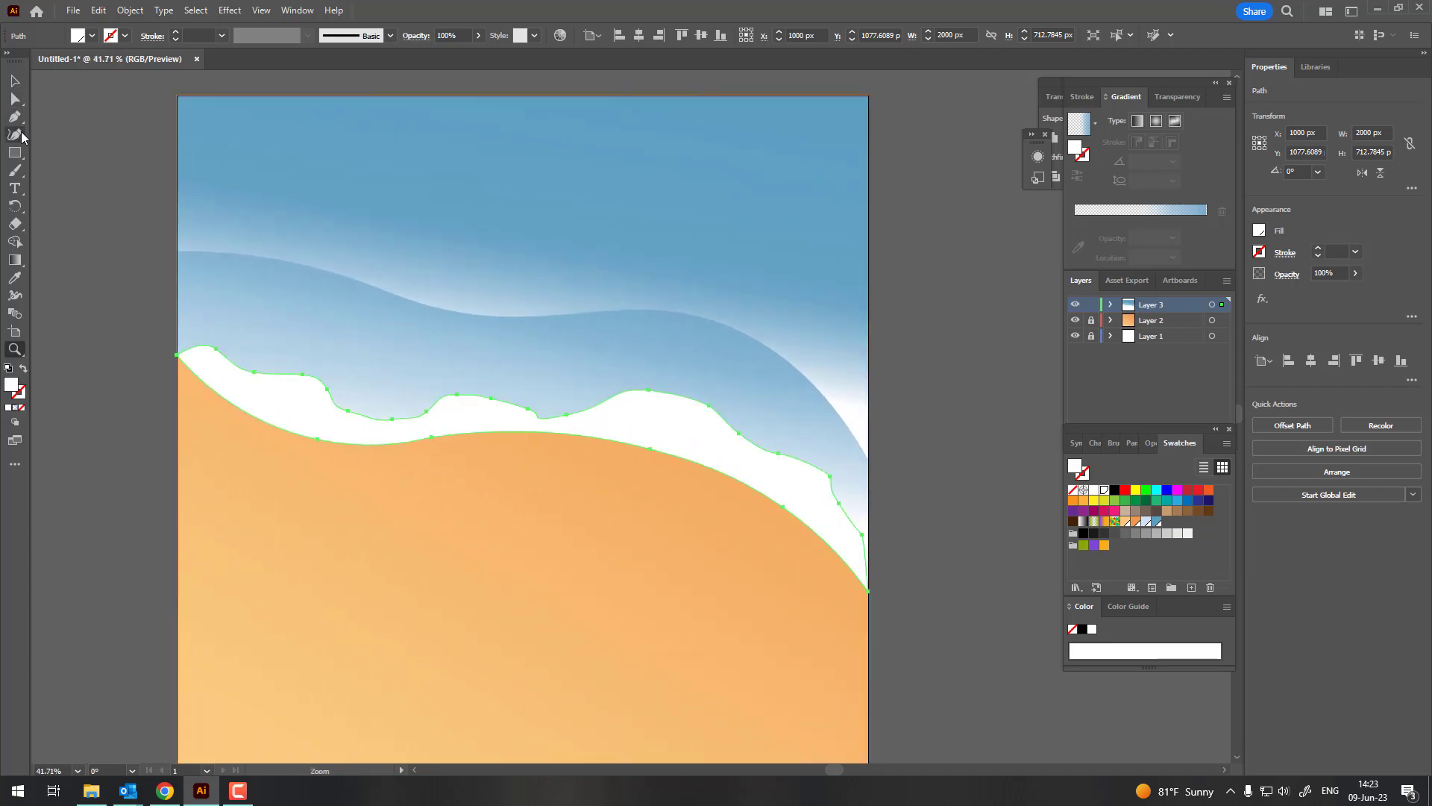
pyautogui.click(17, 134)
pyautogui.press('z')
pyautogui.moveTo(173, 337); pyautogui.dragTo(636, 464)
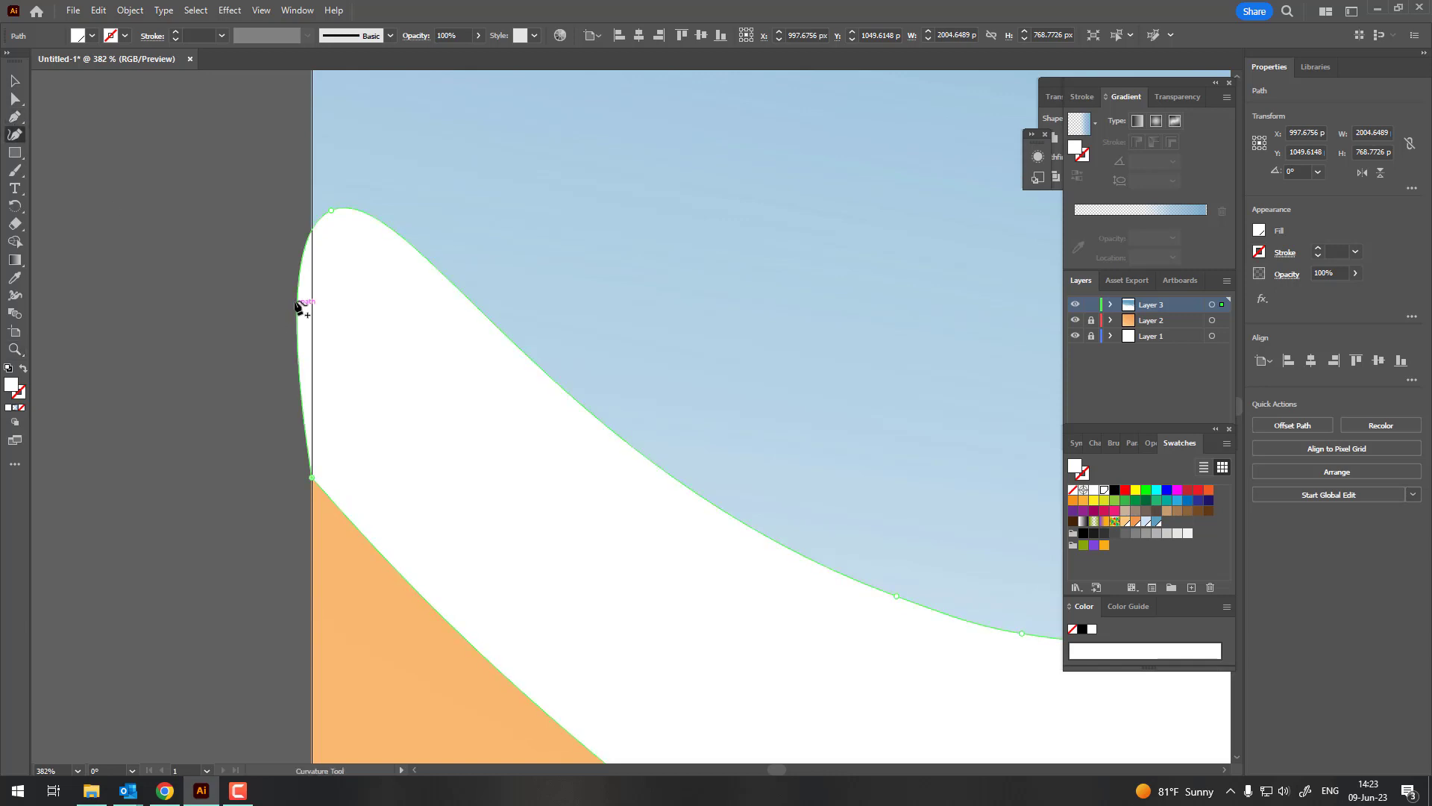
pyautogui.doubleClick(332, 211)
pyautogui.moveTo(333, 217)
pyautogui.mouseDown()
pyautogui.moveTo(306, 212)
pyautogui.moveTo(96, 345)
pyautogui.mouseUp()
# Drag the foam's right-end anchor flush onto the artboard's right edge at X 2000.
pyautogui.press('z')
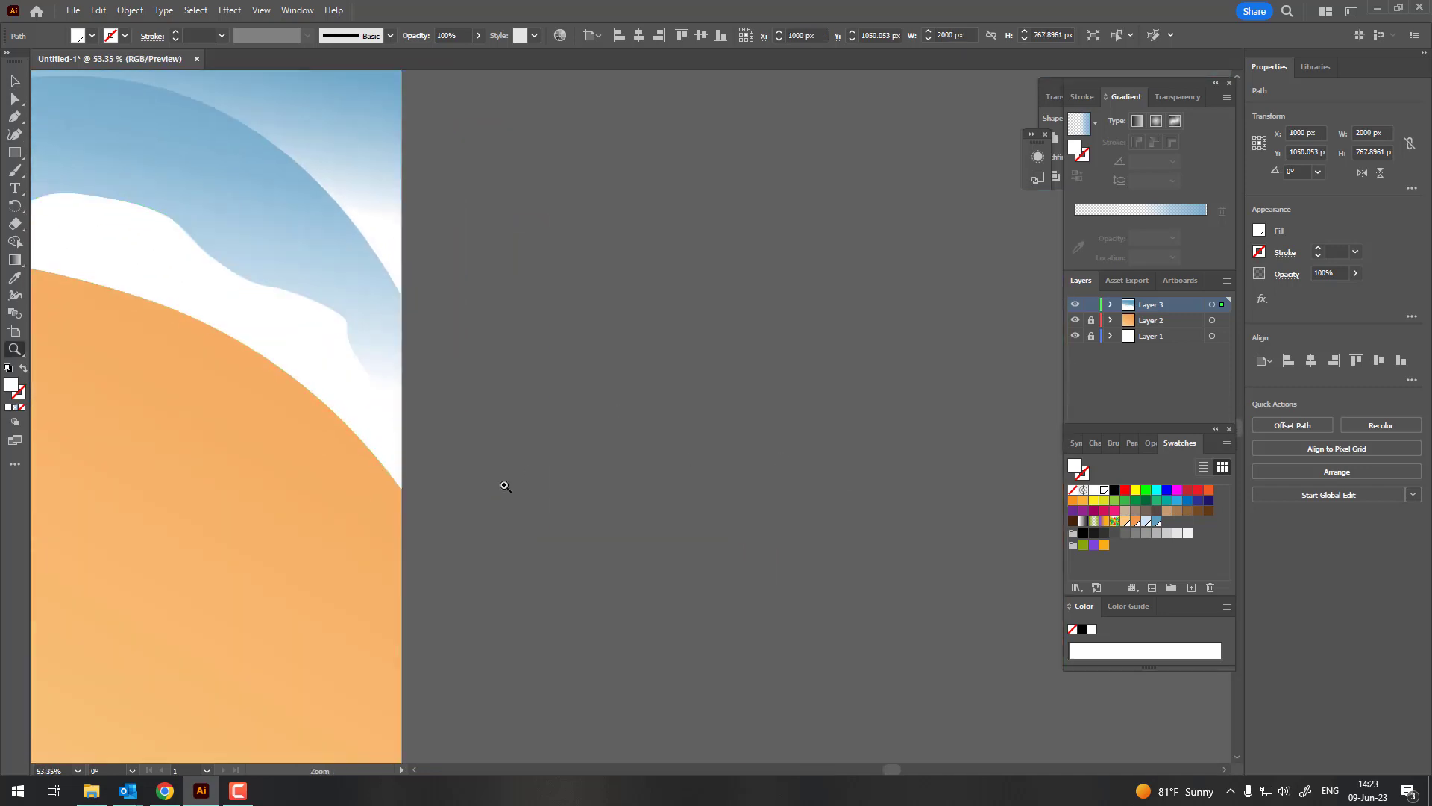
pyautogui.moveTo(617, 412); pyautogui.dragTo(399, 391)
pyautogui.press('a')
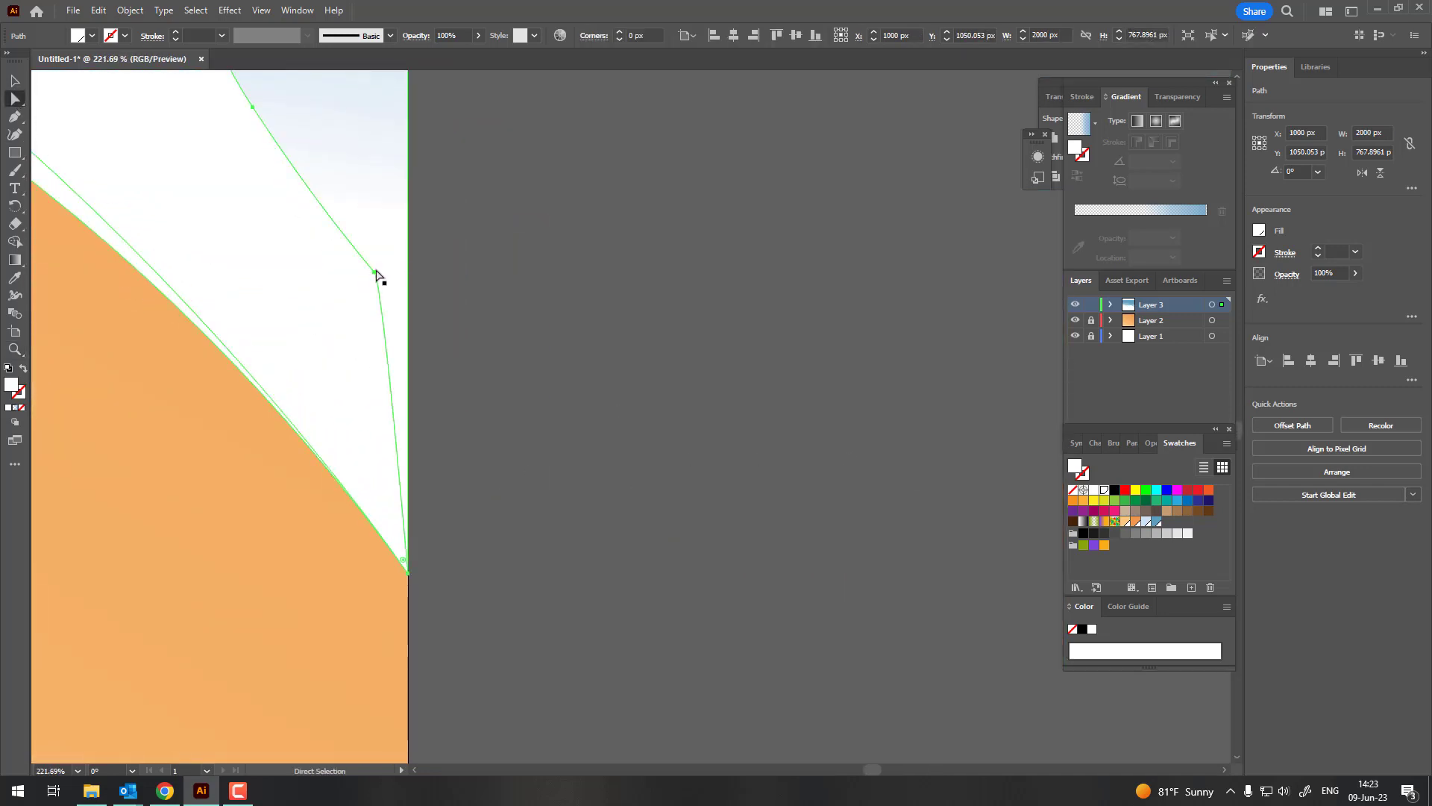
pyautogui.moveTo(375, 276); pyautogui.dragTo(400, 278)
pyautogui.press('z')
pyautogui.moveTo(383, 361); pyautogui.dragTo(566, 393)
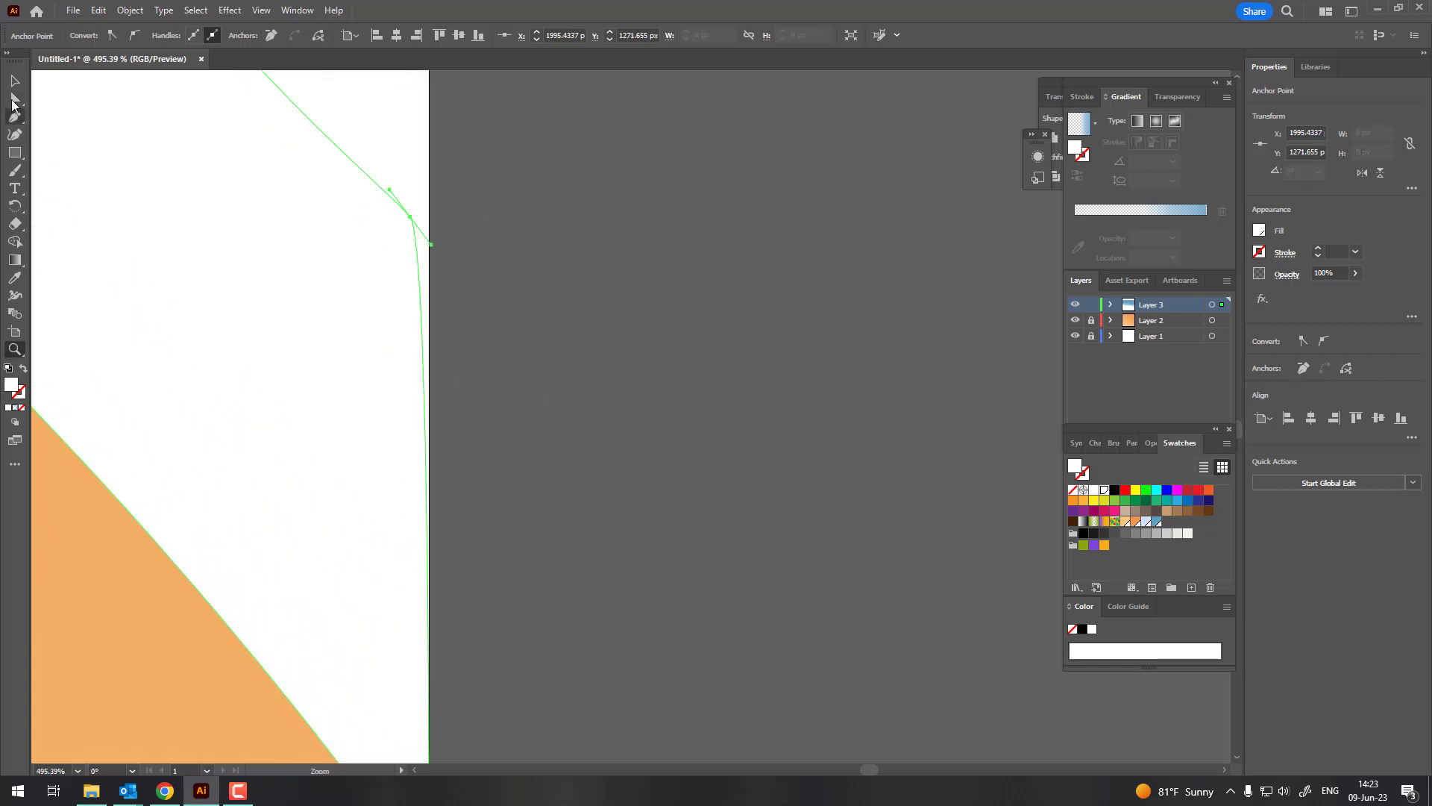
pyautogui.moveTo(413, 220)
pyautogui.mouseDown()
pyautogui.moveTo(435, 230)
pyautogui.moveTo(411, 320)
pyautogui.moveTo(630, 515)
pyautogui.moveTo(639, 410)
pyautogui.moveTo(578, 391)
pyautogui.moveTo(571, 368)
pyautogui.moveTo(595, 351)
pyautogui.moveTo(564, 390)
pyautogui.moveTo(471, 390)
pyautogui.moveTo(224, 345)
pyautogui.mouseUp()
pyautogui.press('z')
pyautogui.moveTo(14, 152); pyautogui.dragTo(52, 187)
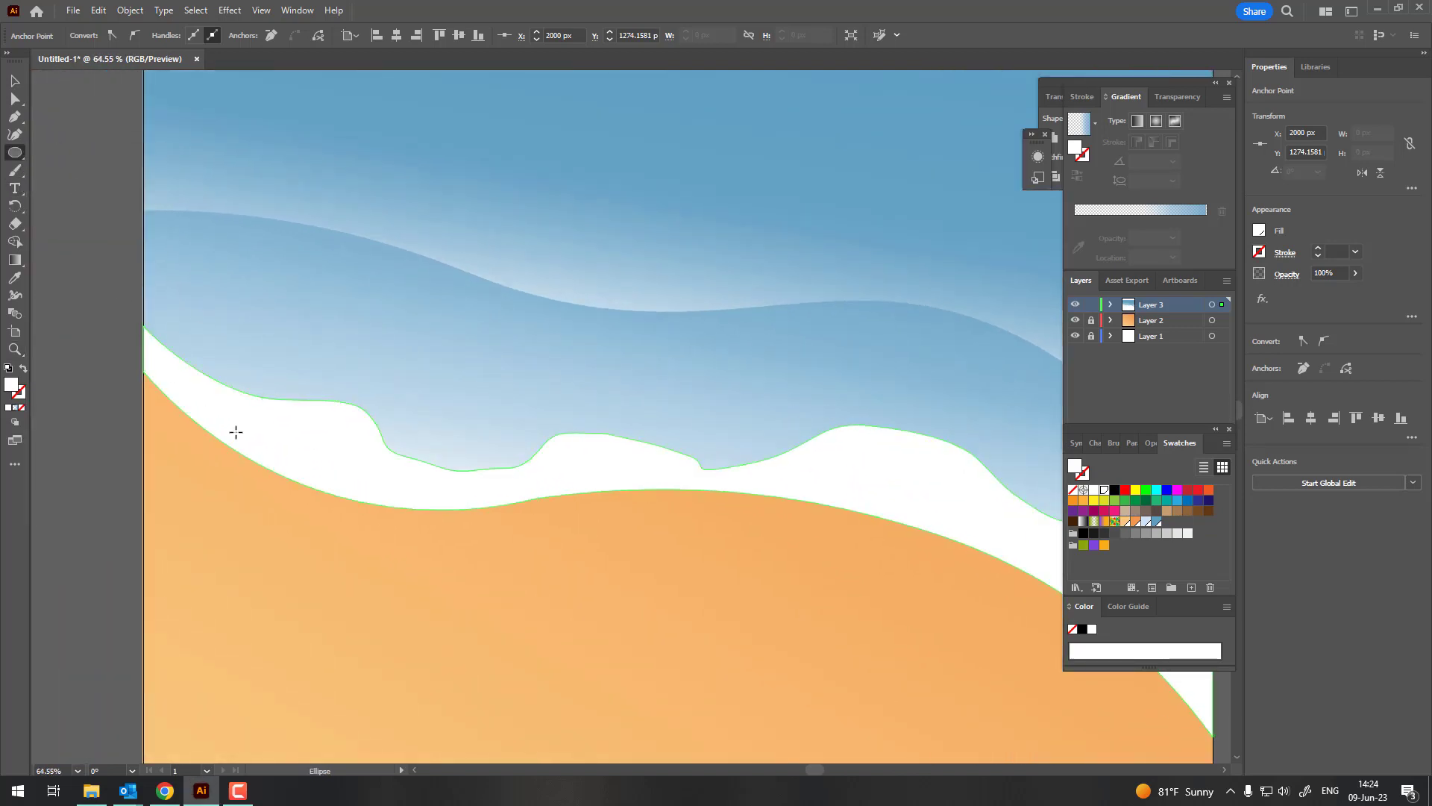
# Draw a small bubble ellipse and give it the water's blue gradient.
pyautogui.moveTo(255, 426); pyautogui.dragTo(294, 446)
pyautogui.click(15, 278)
pyautogui.click(390, 400)
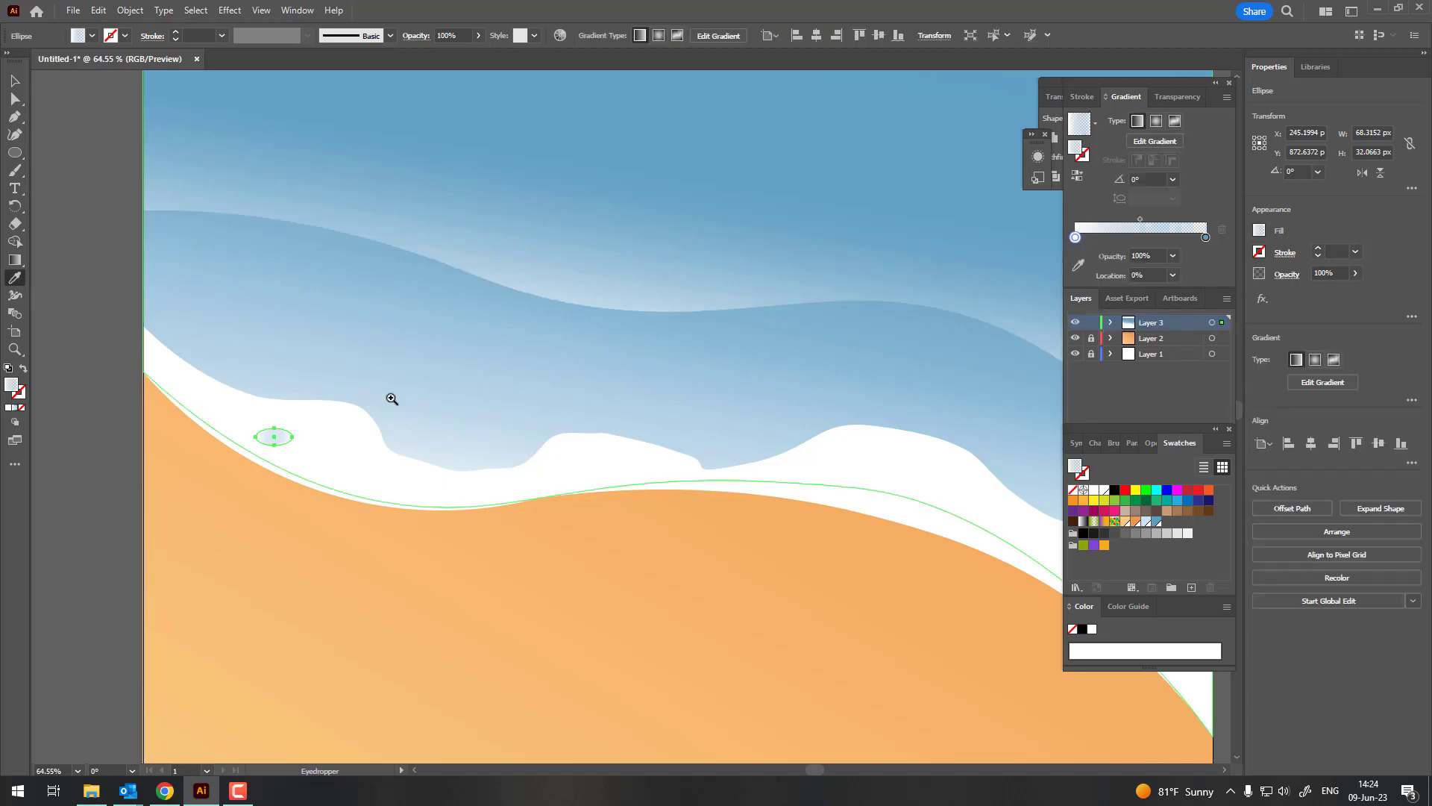
pyautogui.press('z')
pyautogui.moveTo(390, 399)
pyautogui.mouseDown()
pyautogui.moveTo(298, 497)
pyautogui.moveTo(273, 443)
pyautogui.mouseUp()
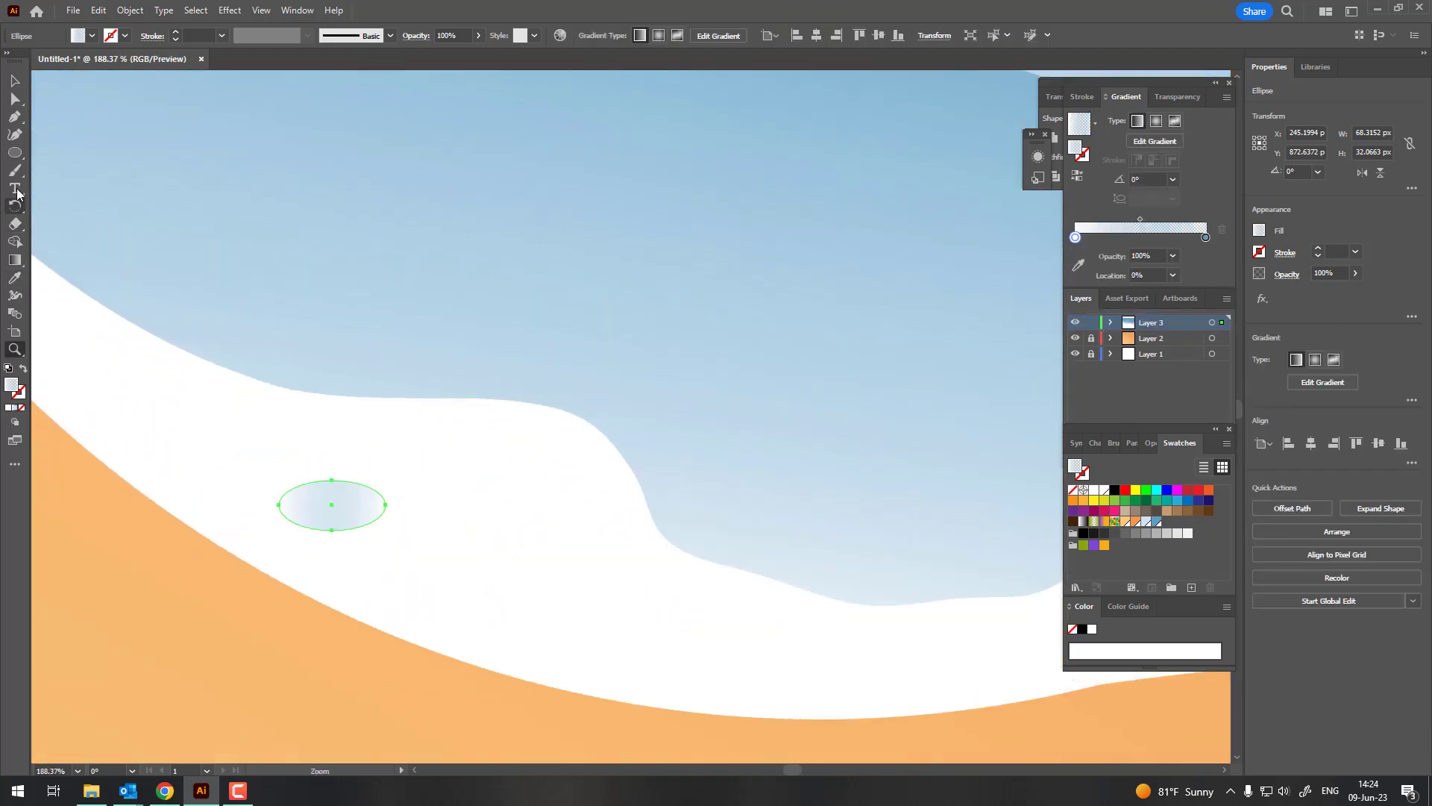
pyautogui.click(14, 277)
pyautogui.click(268, 234)
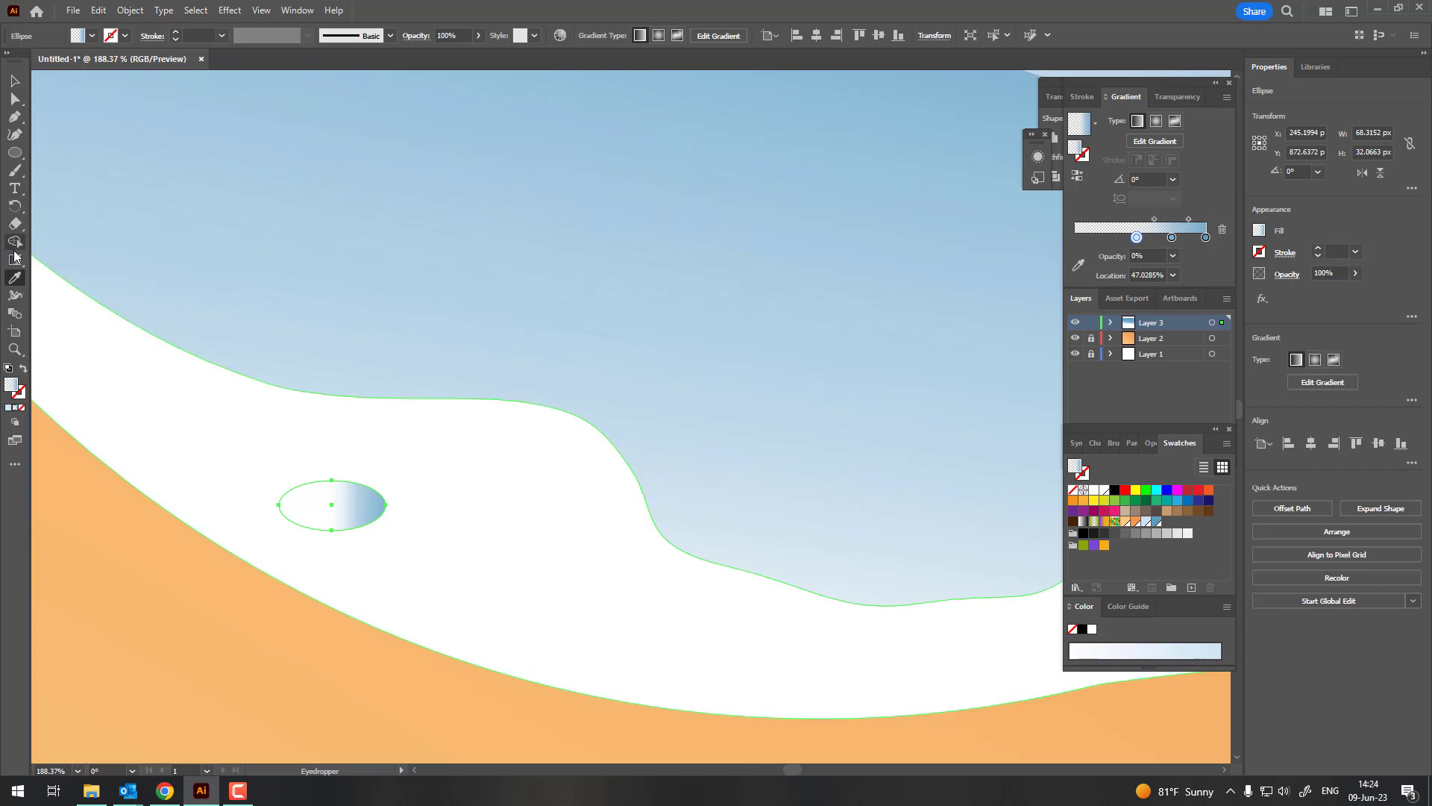
# Make the bubble gradient fade from blue to transparent, then draw two more gradient bubbles.
pyautogui.click(14, 258)
pyautogui.press('Delete')
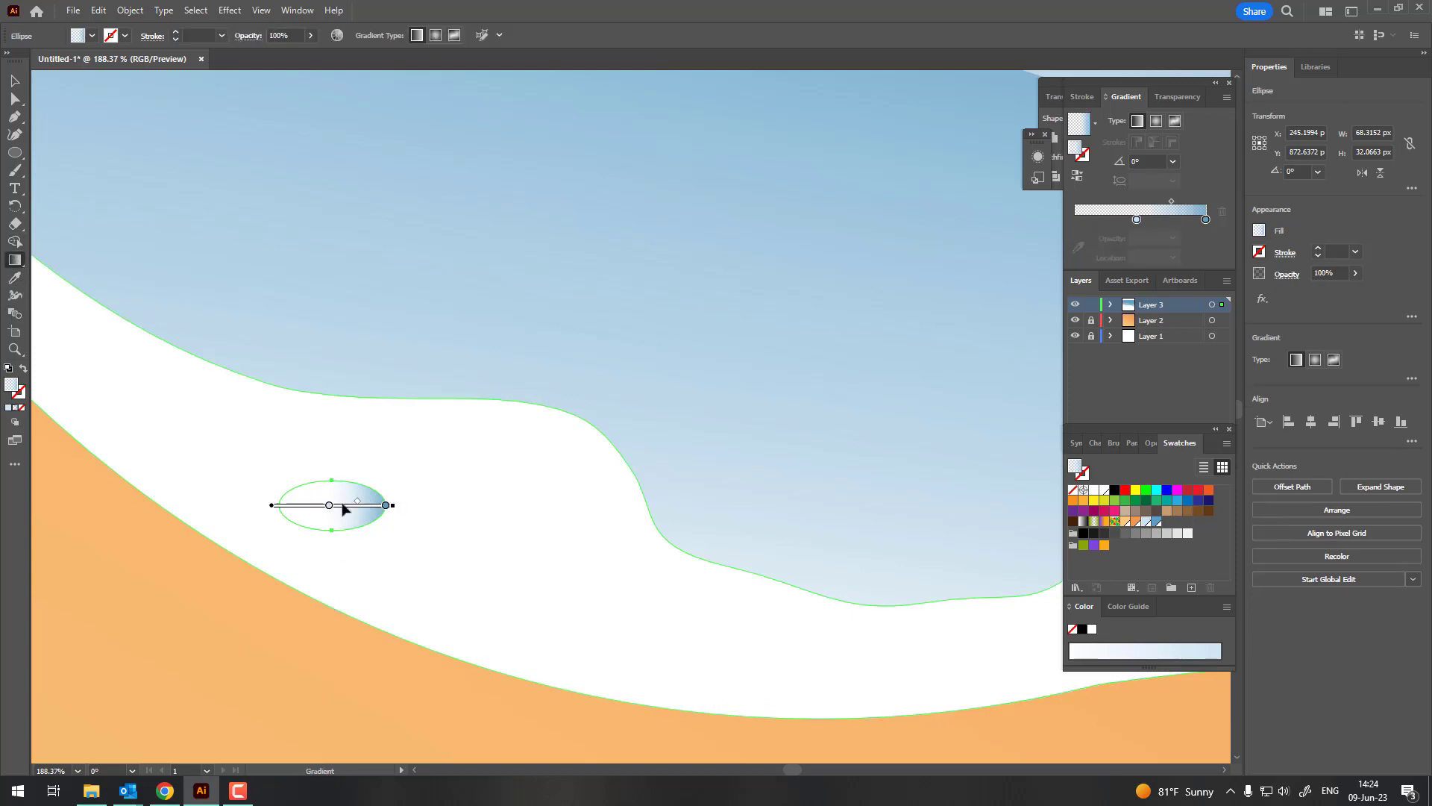
pyautogui.moveTo(330, 506); pyautogui.dragTo(279, 506)
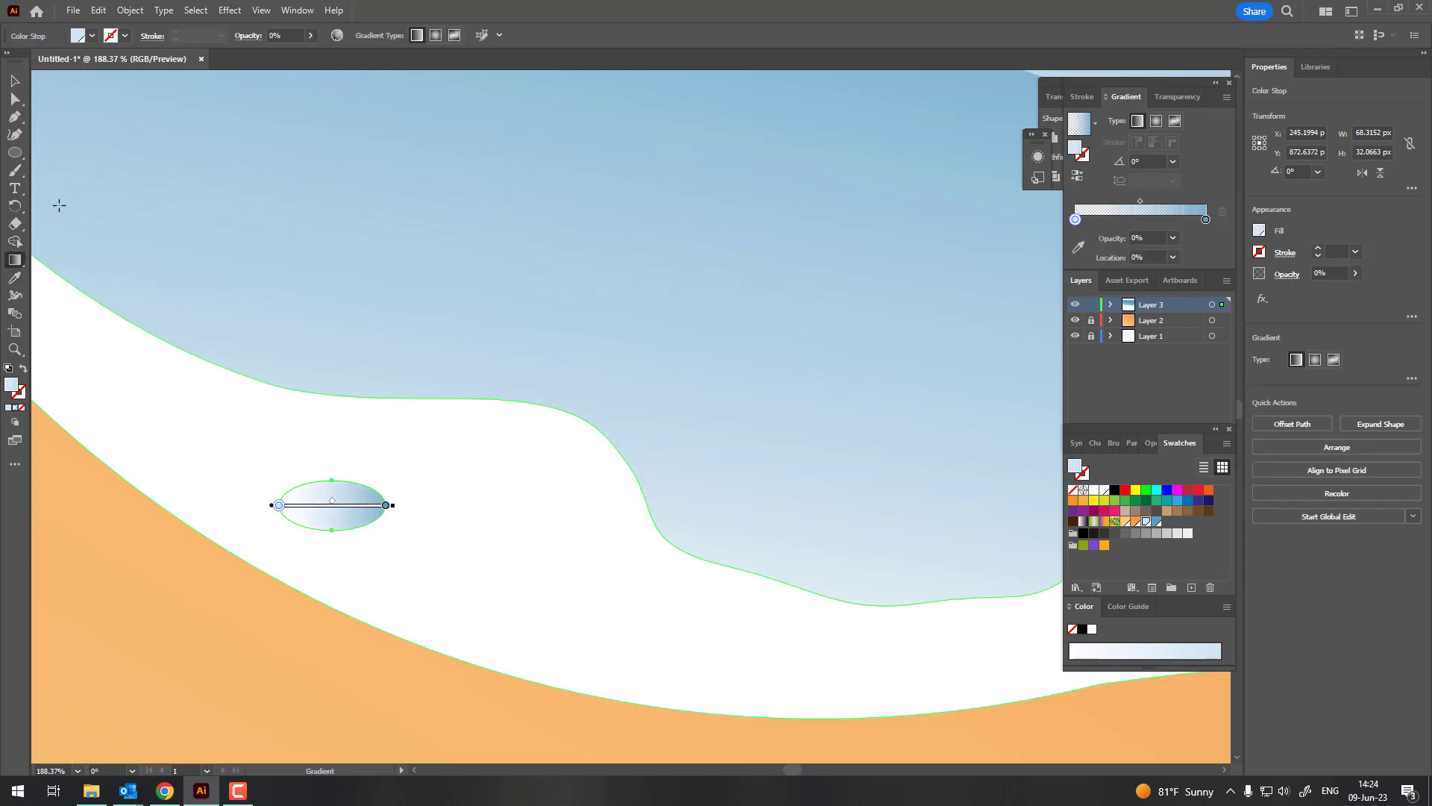
pyautogui.click(15, 154)
pyautogui.moveTo(418, 467); pyautogui.dragTo(492, 534)
pyautogui.moveTo(617, 585)
pyautogui.mouseDown()
pyautogui.moveTo(288, 358)
pyautogui.moveTo(376, 401)
pyautogui.mouseUp()
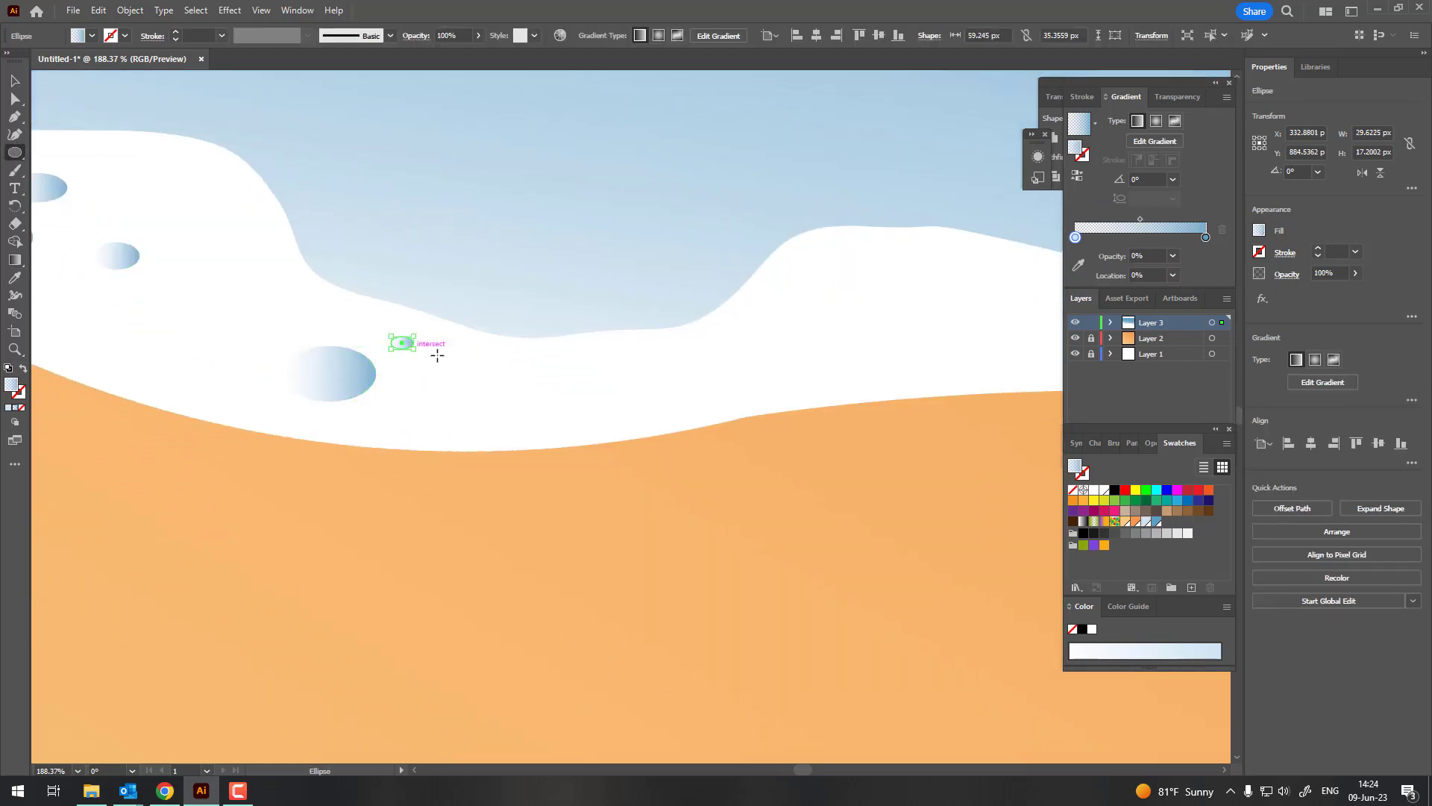
# Draw several bubble ellipses of varied sizes, some tilted, along the foam.
pyautogui.hotkey('ctrl', '0')
pyautogui.scroll(3, 414, 338)
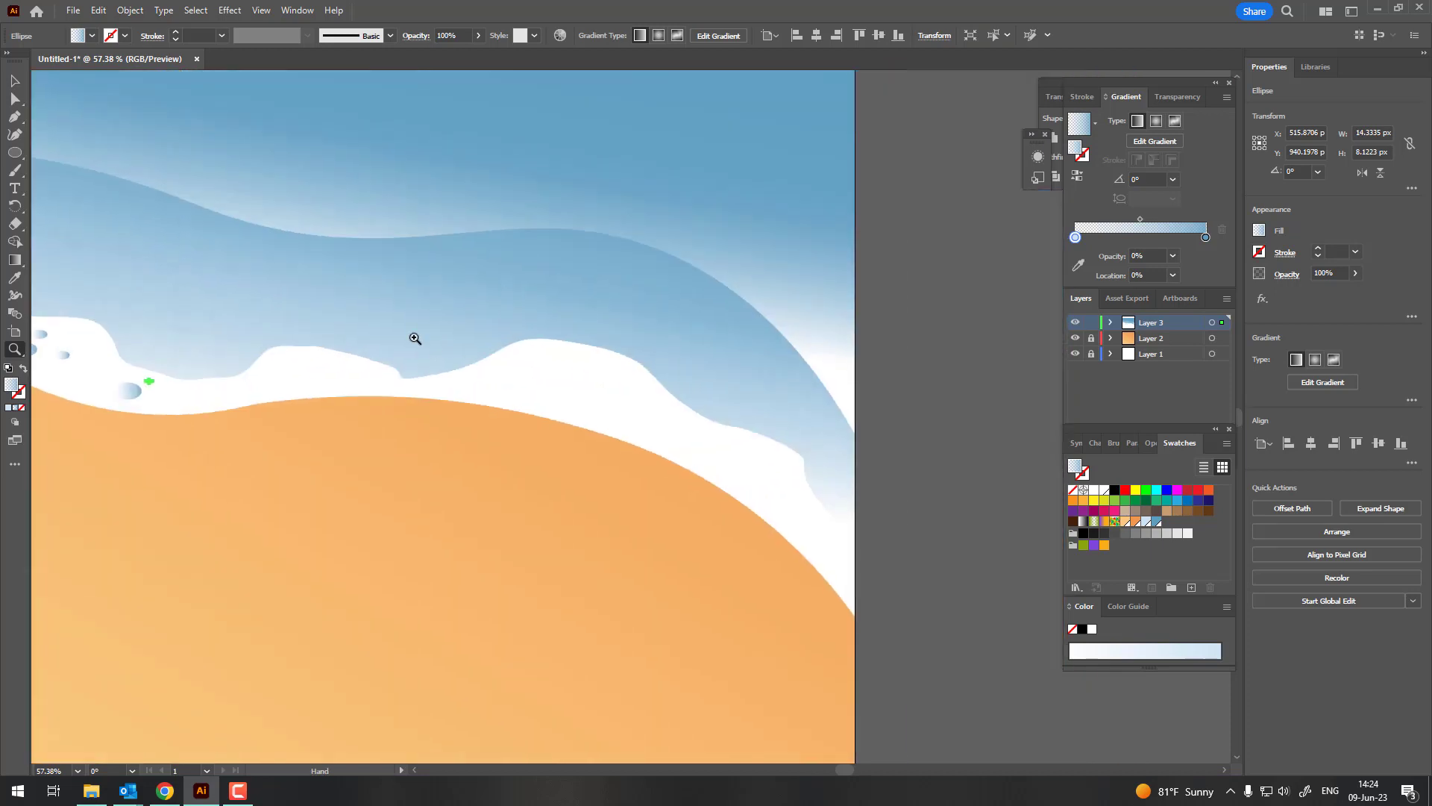
pyautogui.scroll(3, 415, 338)
pyautogui.click(16, 155)
pyautogui.moveTo(231, 340); pyautogui.dragTo(279, 366)
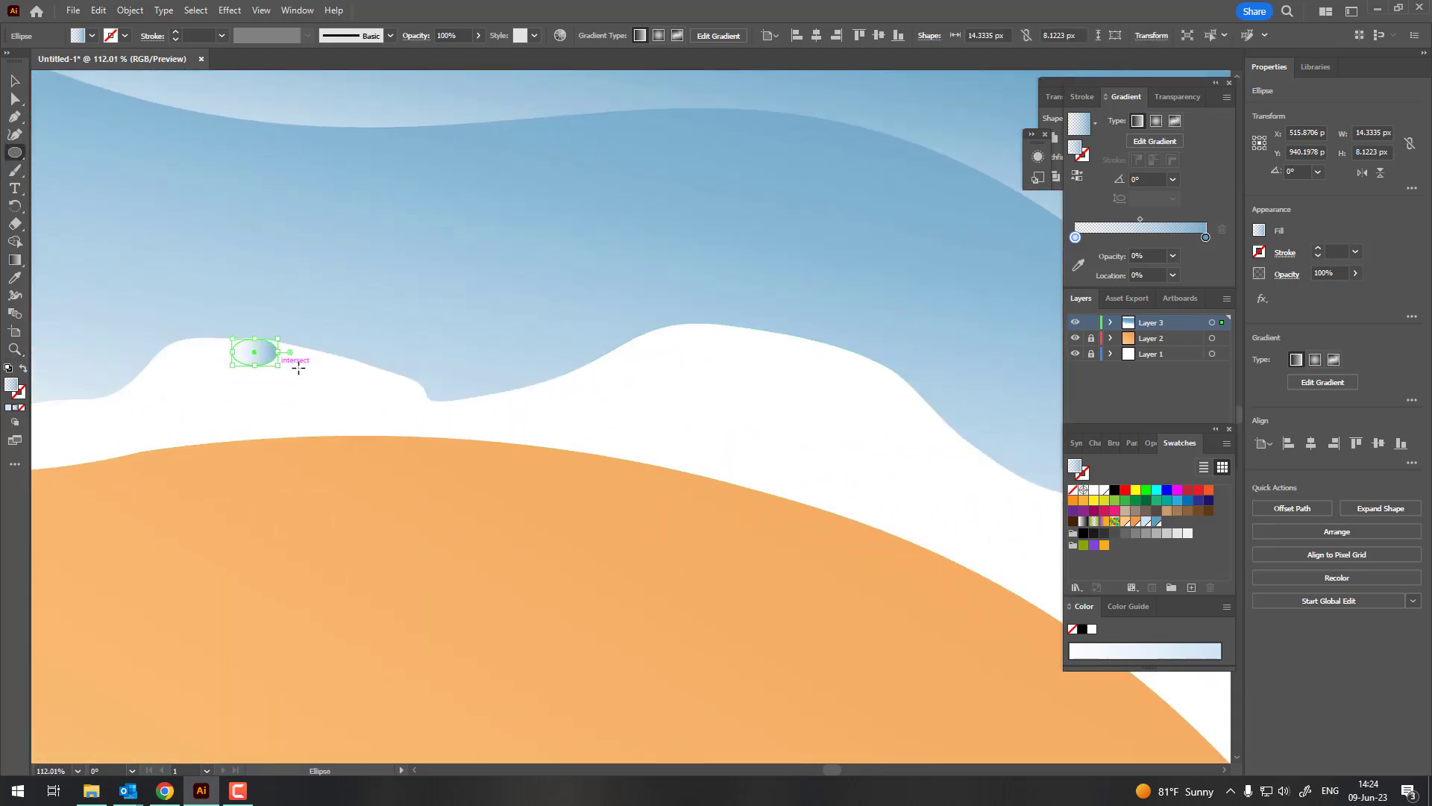
pyautogui.moveTo(385, 425); pyautogui.dragTo(76, 359)
pyautogui.moveTo(280, 302); pyautogui.dragTo(332, 326)
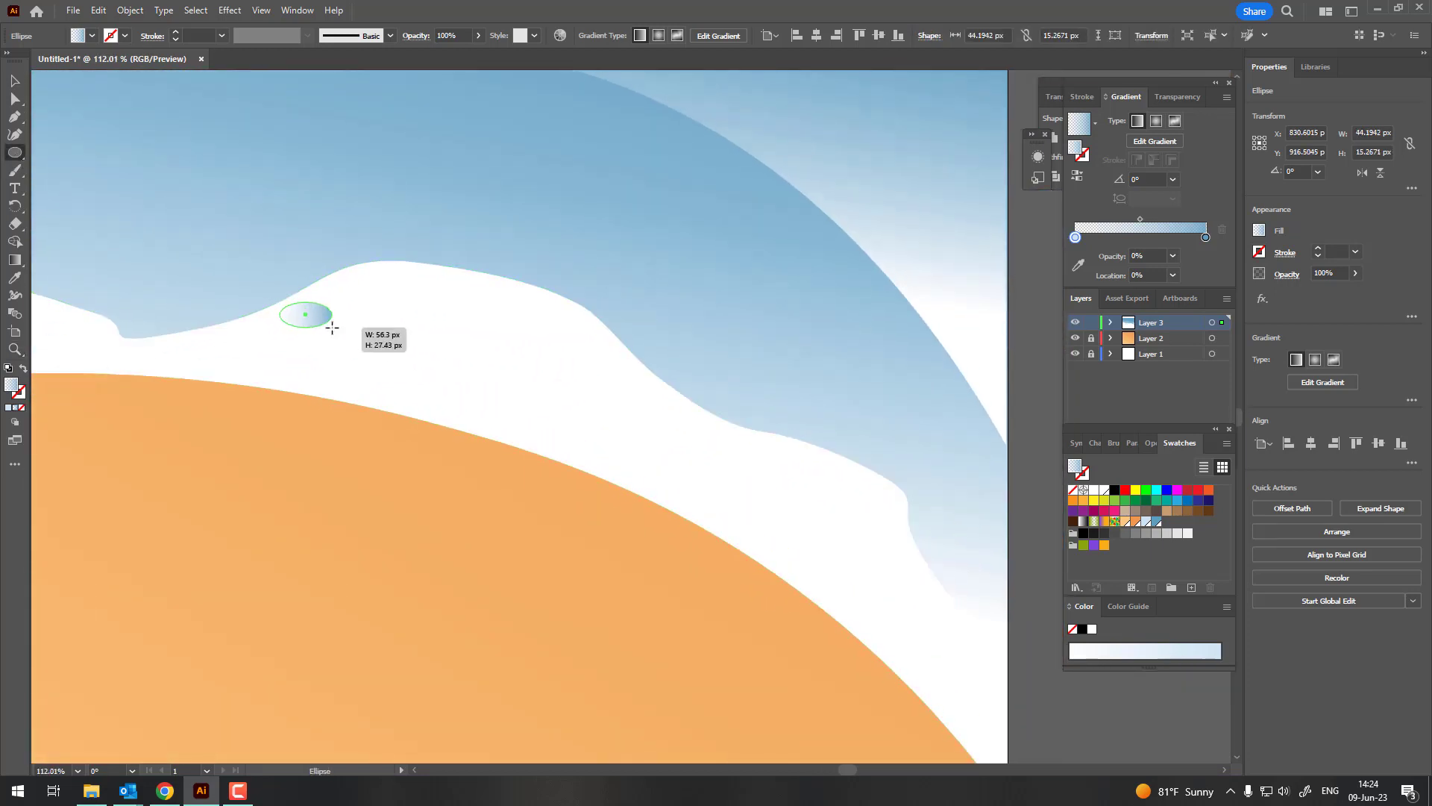
pyautogui.moveTo(432, 313)
pyautogui.mouseDown()
pyautogui.moveTo(517, 352)
pyautogui.moveTo(572, 331)
pyautogui.mouseUp()
pyautogui.moveTo(746, 502)
pyautogui.mouseDown()
pyautogui.moveTo(313, 344)
pyautogui.moveTo(384, 375)
pyautogui.mouseUp()
pyautogui.moveTo(389, 333); pyautogui.dragTo(431, 358)
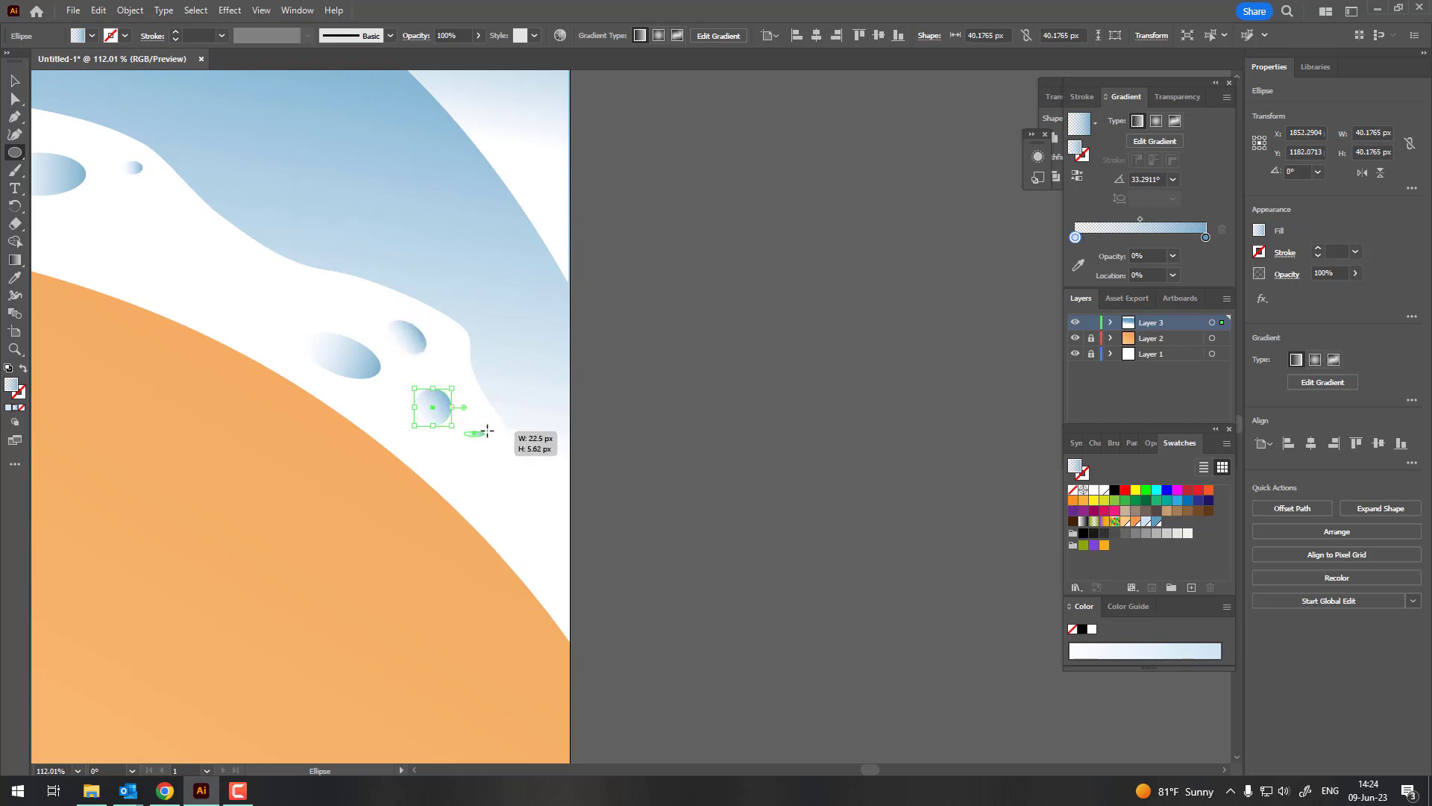
pyautogui.moveTo(515, 461); pyautogui.dragTo(476, 497)
# Draw two more bubbles and Alt-drag copies of the small and large bubbles.
pyautogui.press('z')
pyautogui.moveTo(448, 336)
pyautogui.mouseDown()
pyautogui.moveTo(503, 329)
pyautogui.moveTo(435, 358)
pyautogui.mouseUp()
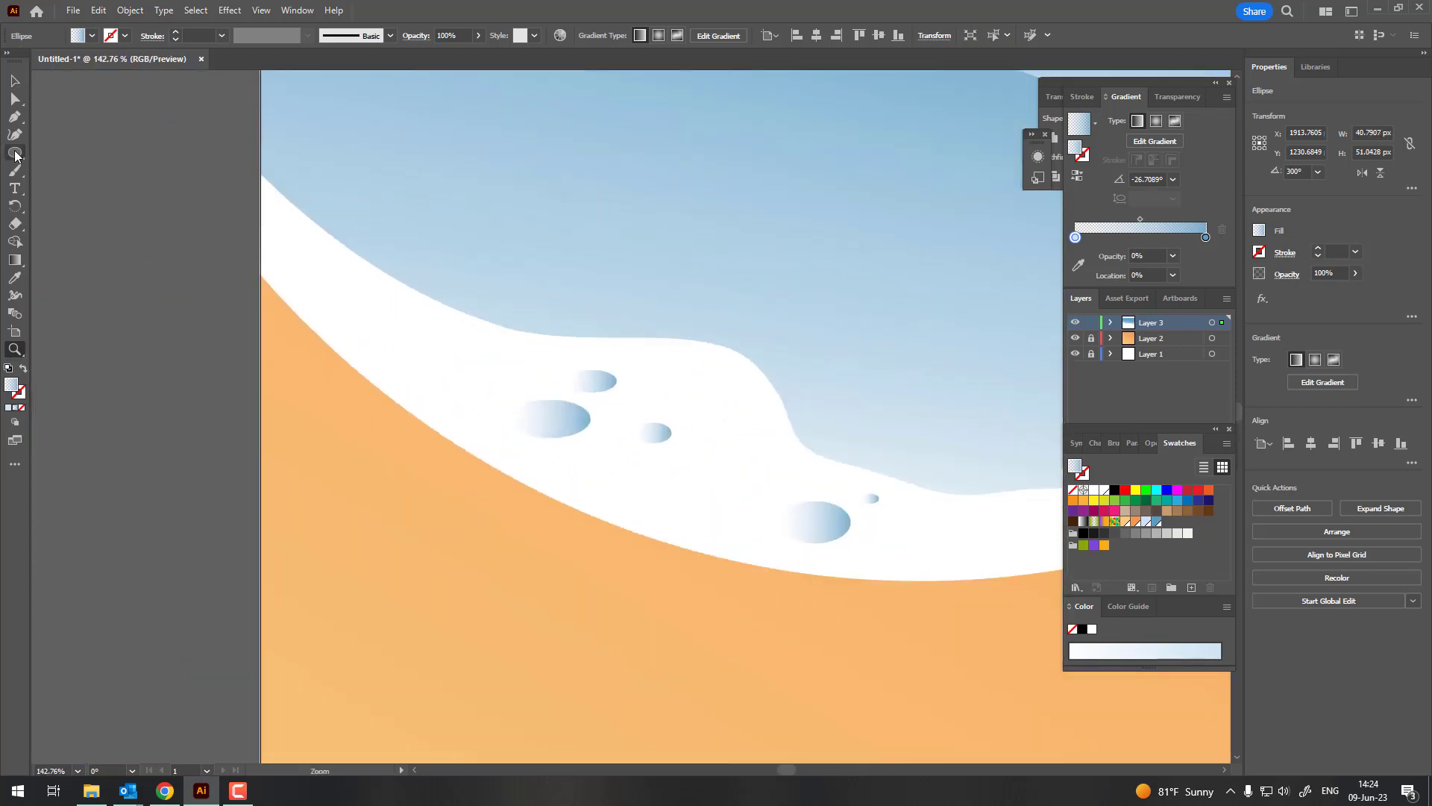
pyautogui.moveTo(362, 314)
pyautogui.mouseDown()
pyautogui.moveTo(418, 353)
pyautogui.moveTo(406, 389)
pyautogui.mouseUp()
pyautogui.click(10, 80)
pyautogui.scroll(5, 415, 388)
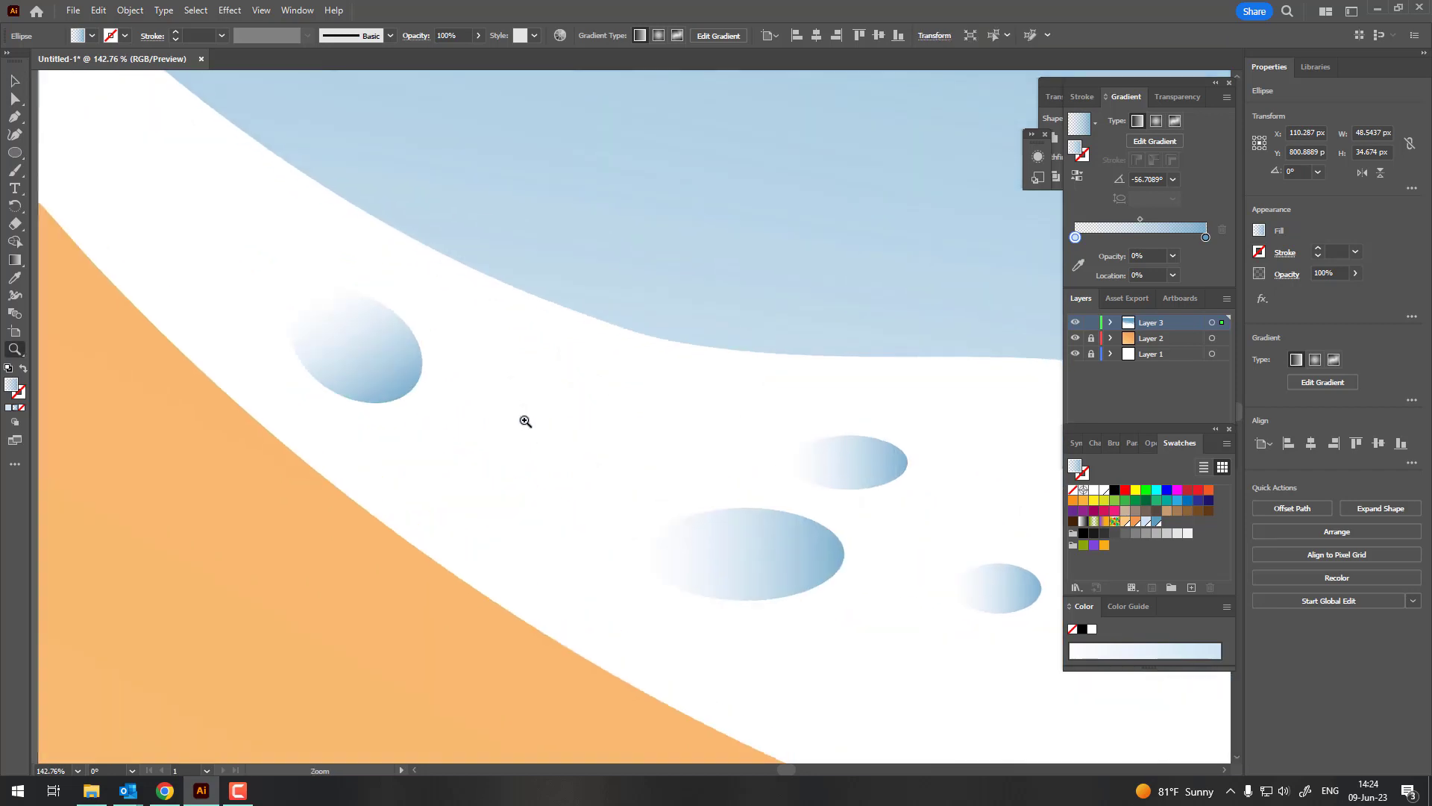
pyautogui.press('l')
pyautogui.moveTo(464, 309)
pyautogui.mouseDown()
pyautogui.moveTo(524, 359)
pyautogui.moveTo(524, 392)
pyautogui.mouseUp()
pyautogui.press('v')
pyautogui.moveTo(496, 342); pyautogui.dragTo(273, 228)
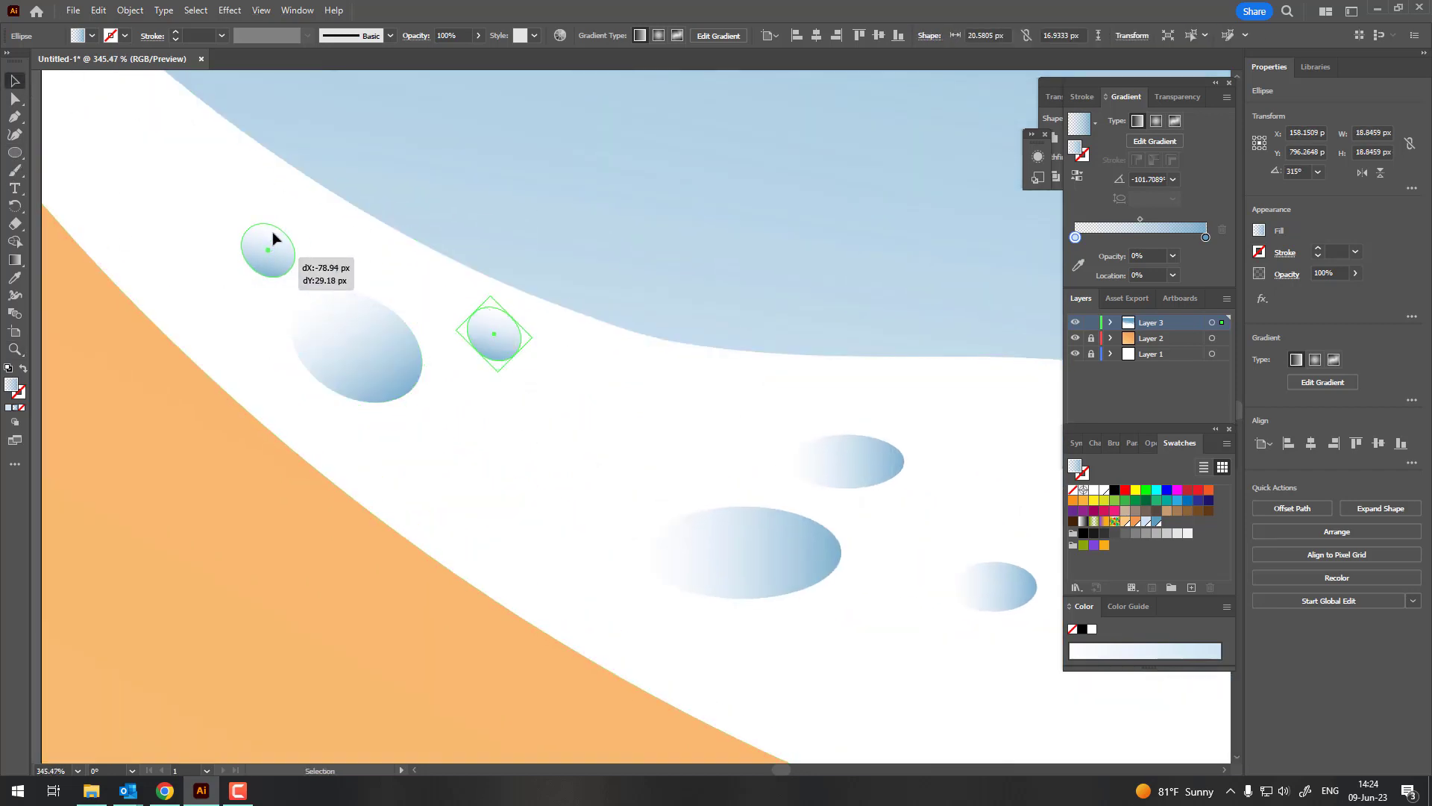
pyautogui.moveTo(363, 297)
pyautogui.mouseDown()
pyautogui.moveTo(460, 389)
pyautogui.moveTo(439, 298)
pyautogui.moveTo(438, 336)
pyautogui.mouseUp()
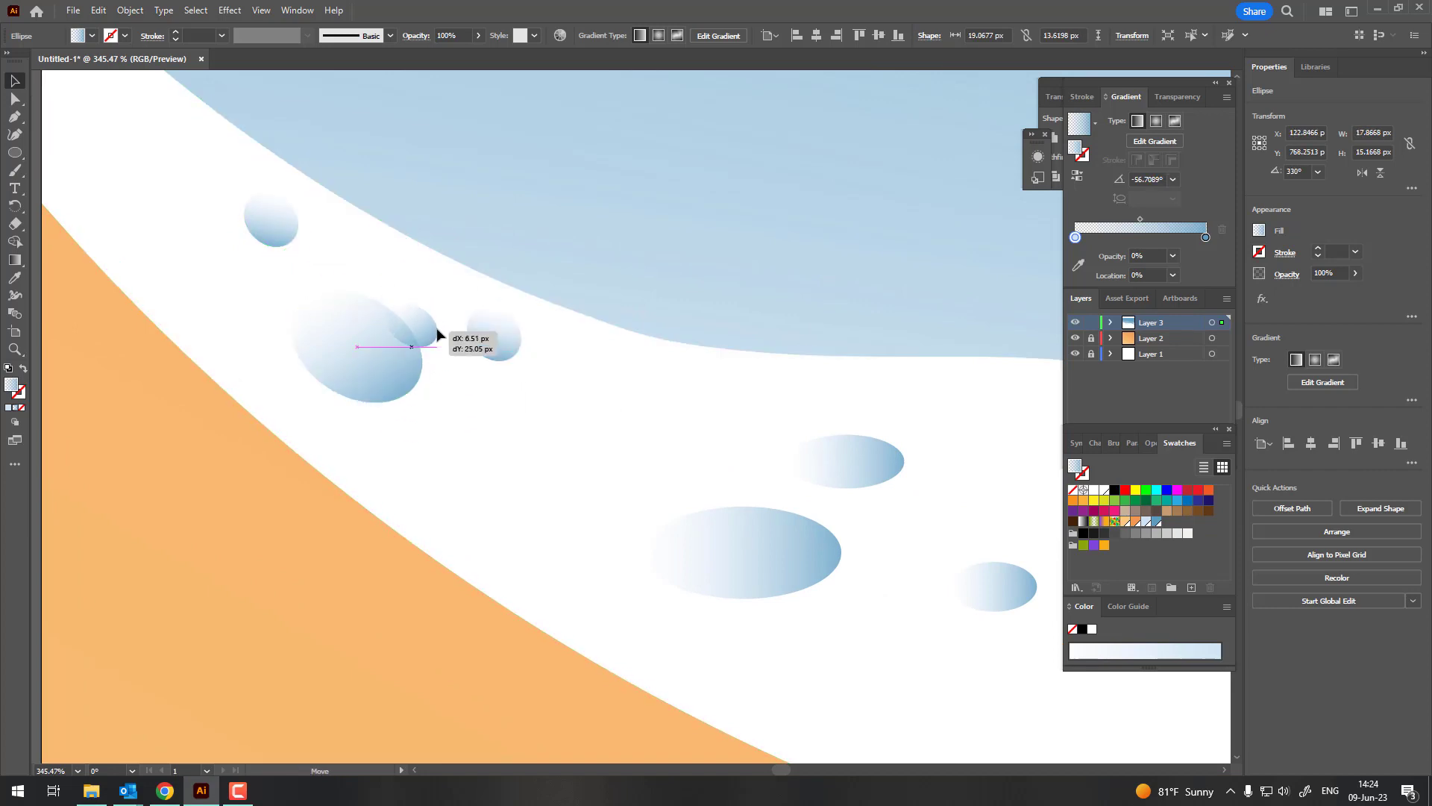
# Alt-drag copies of the large and upper-right bubbles to other spots on the foam.
pyautogui.scroll(-5, 221, 326)
pyautogui.scroll(2, 373, 358)
pyautogui.scroll(2, 560, 410)
pyautogui.scroll(2, 413, 224)
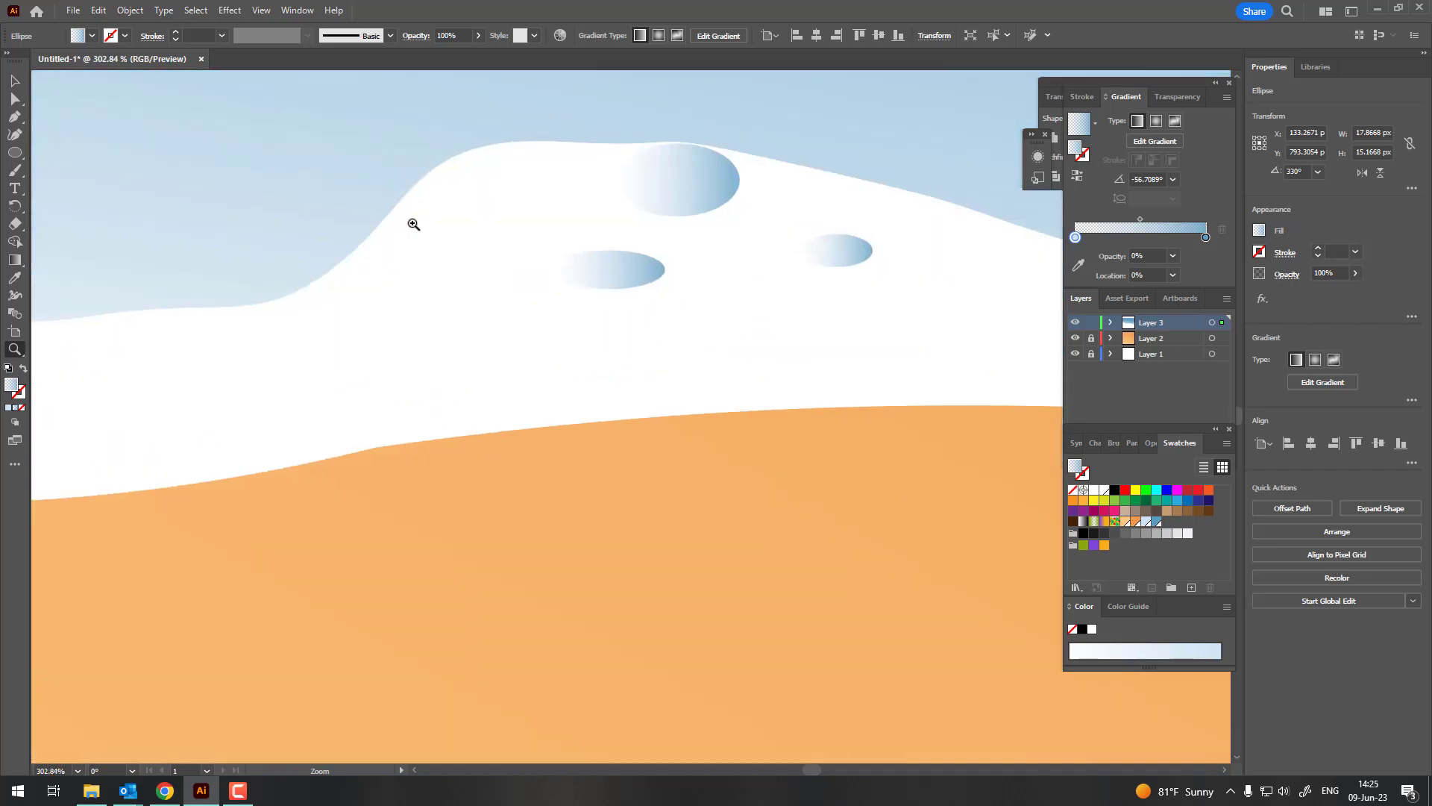
pyautogui.click(14, 79)
pyautogui.moveTo(649, 211)
pyautogui.mouseDown()
pyautogui.moveTo(870, 205)
pyautogui.moveTo(367, 403)
pyautogui.moveTo(314, 408)
pyautogui.mouseUp()
pyautogui.moveTo(1023, 270); pyautogui.dragTo(463, 358)
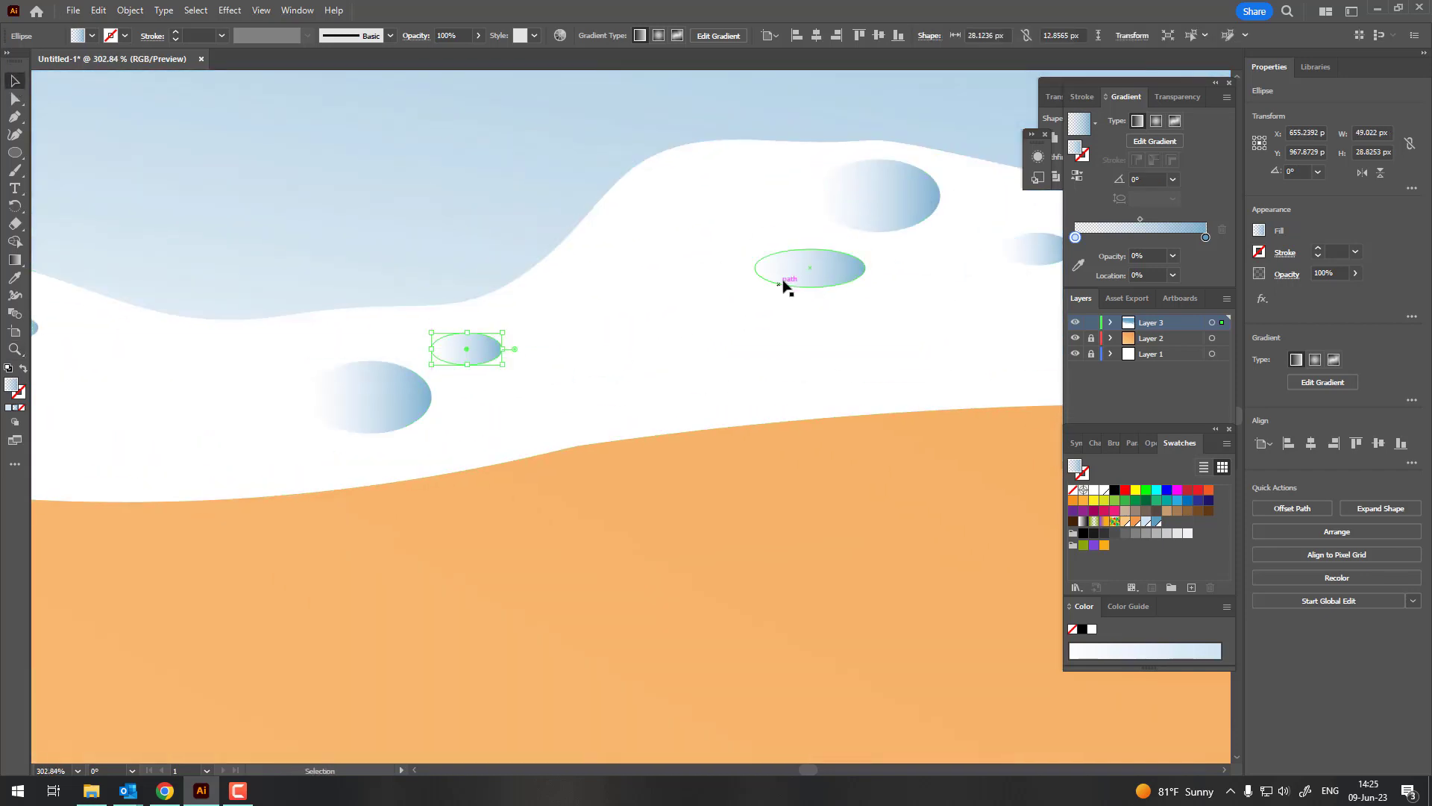
pyautogui.moveTo(795, 287)
pyautogui.mouseDown()
pyautogui.moveTo(495, 428)
pyautogui.moveTo(499, 409)
pyautogui.mouseUp()
# Place more small bubble copies along the foam, undoing an accidental move of the foam shape.
pyautogui.scroll(-5, 549, 375)
pyautogui.scroll(1, 550, 374)
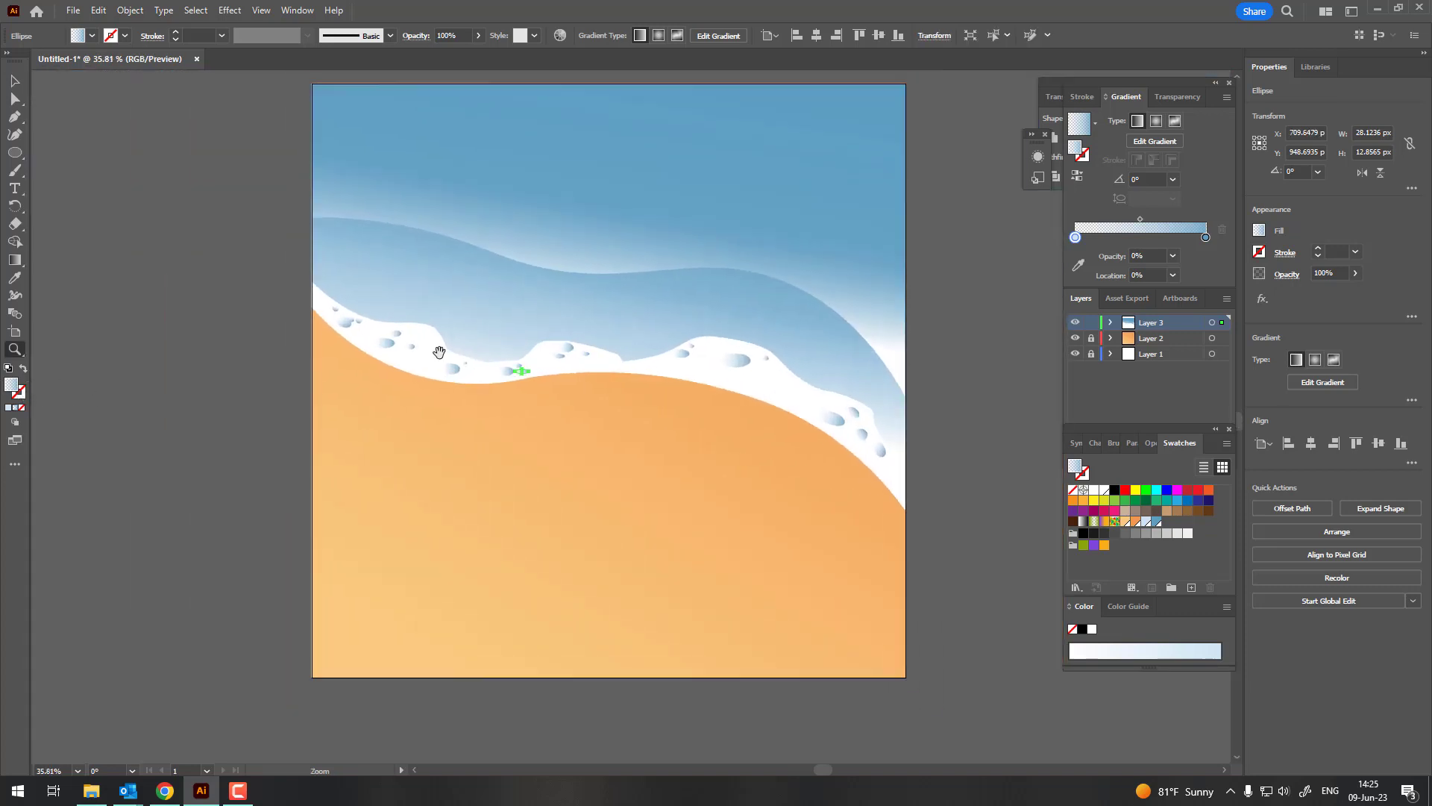
pyautogui.hscroll(3, 527, 282)
pyautogui.scroll(5, 526, 283)
pyautogui.moveTo(485, 278); pyautogui.dragTo(481, 276)
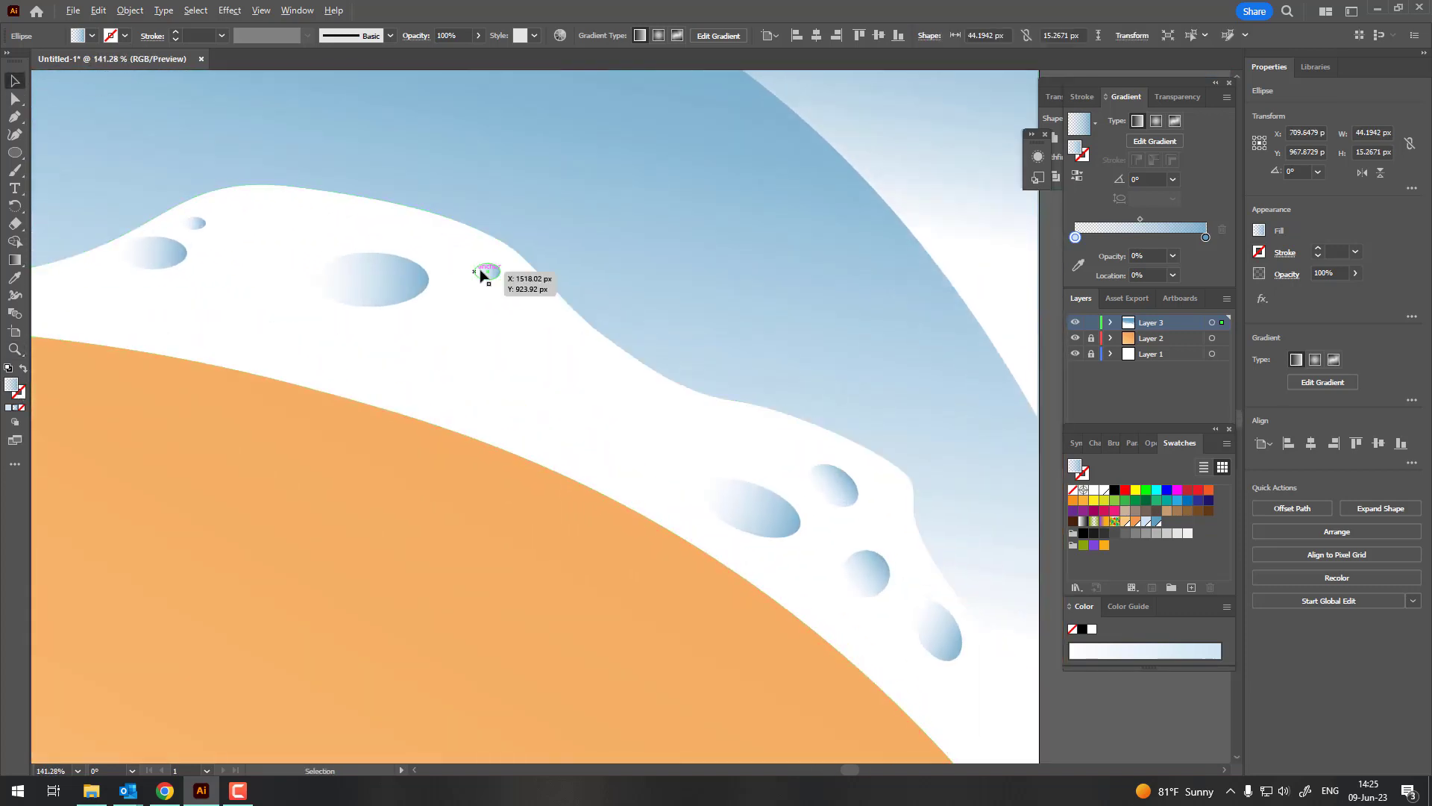
pyautogui.moveTo(520, 396); pyautogui.dragTo(553, 396)
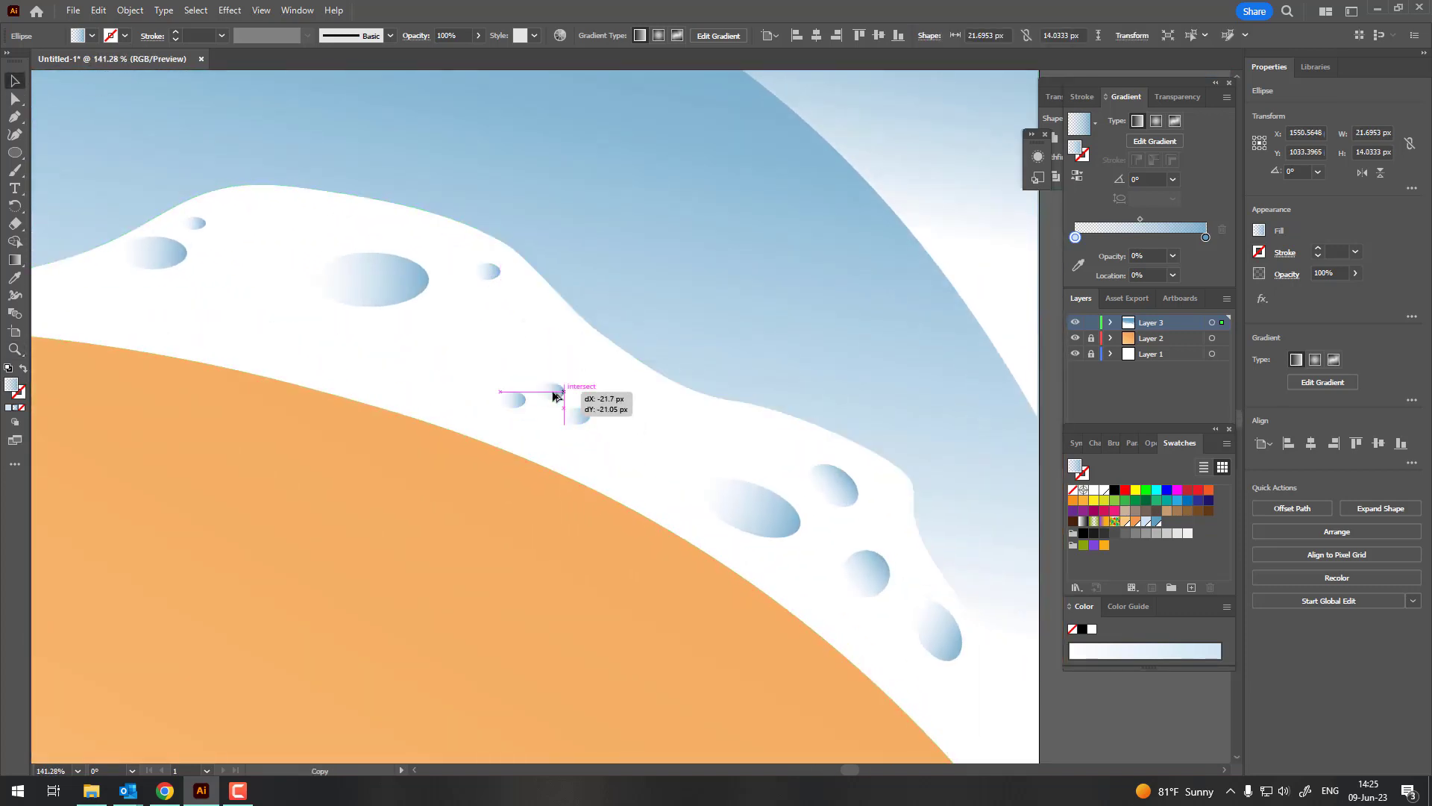
pyautogui.moveTo(506, 352); pyautogui.dragTo(650, 446)
pyautogui.hotkey('ctrl', 'z')
pyautogui.moveTo(377, 288)
pyautogui.mouseDown()
pyautogui.moveTo(671, 410)
pyautogui.moveTo(366, 371)
pyautogui.moveTo(419, 338)
pyautogui.mouseUp()
pyautogui.moveTo(275, 297)
pyautogui.mouseDown()
pyautogui.moveTo(347, 348)
pyautogui.moveTo(470, 374)
pyautogui.mouseUp()
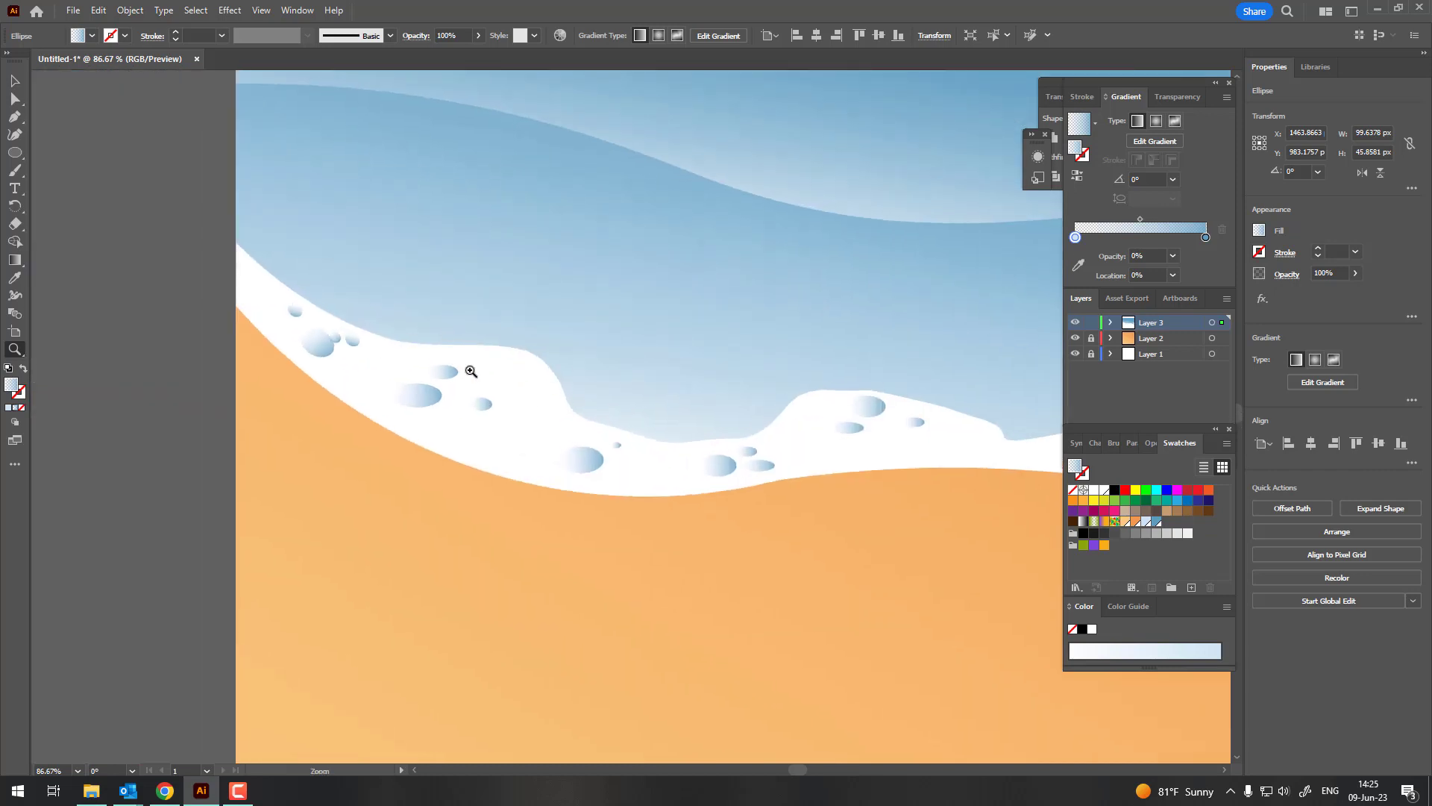
# Copy a small bubble into the water above the foam's left end and nudge the copies into place.
pyautogui.click(16, 82)
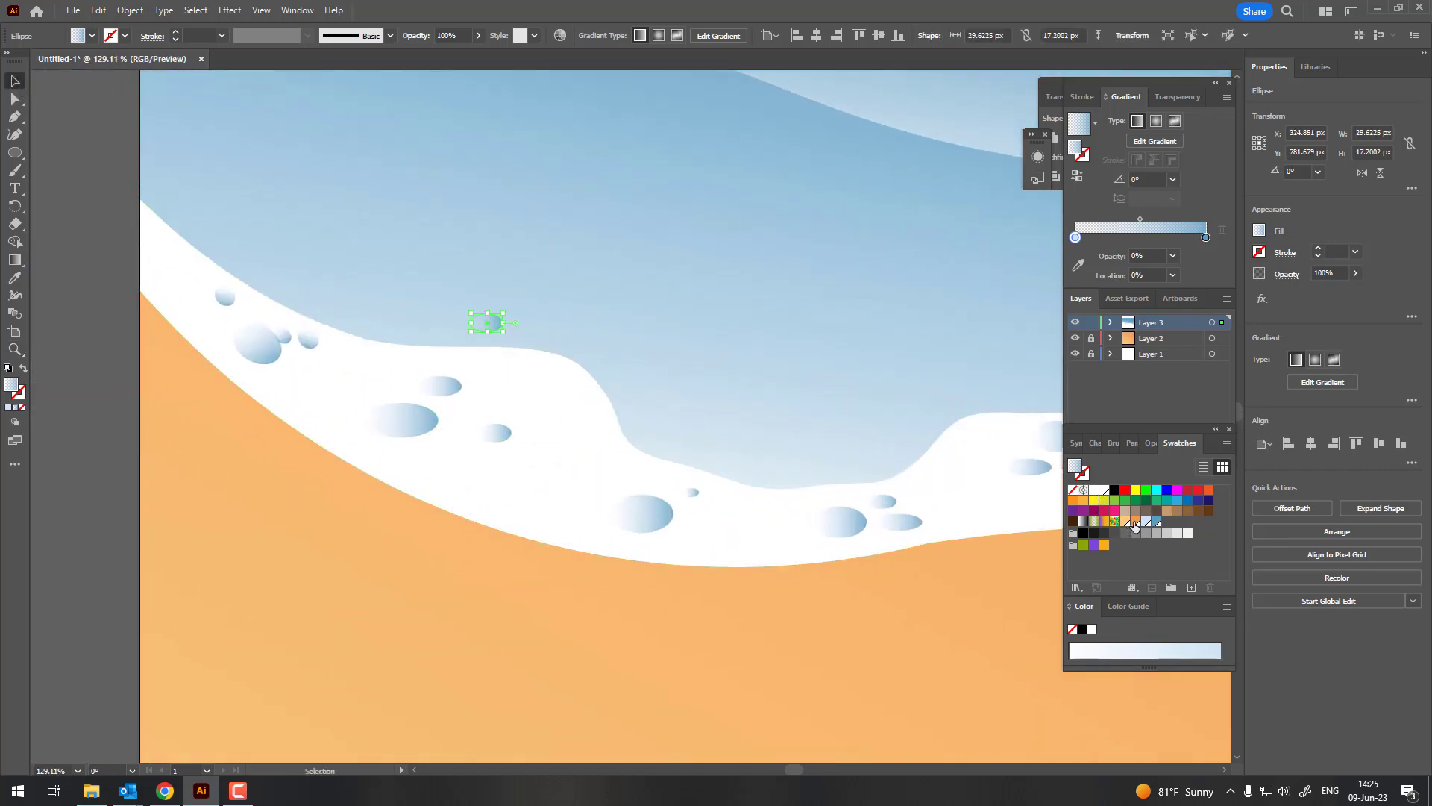
pyautogui.moveTo(487, 322)
pyautogui.mouseDown()
pyautogui.moveTo(433, 302)
pyautogui.moveTo(456, 294)
pyautogui.mouseUp()
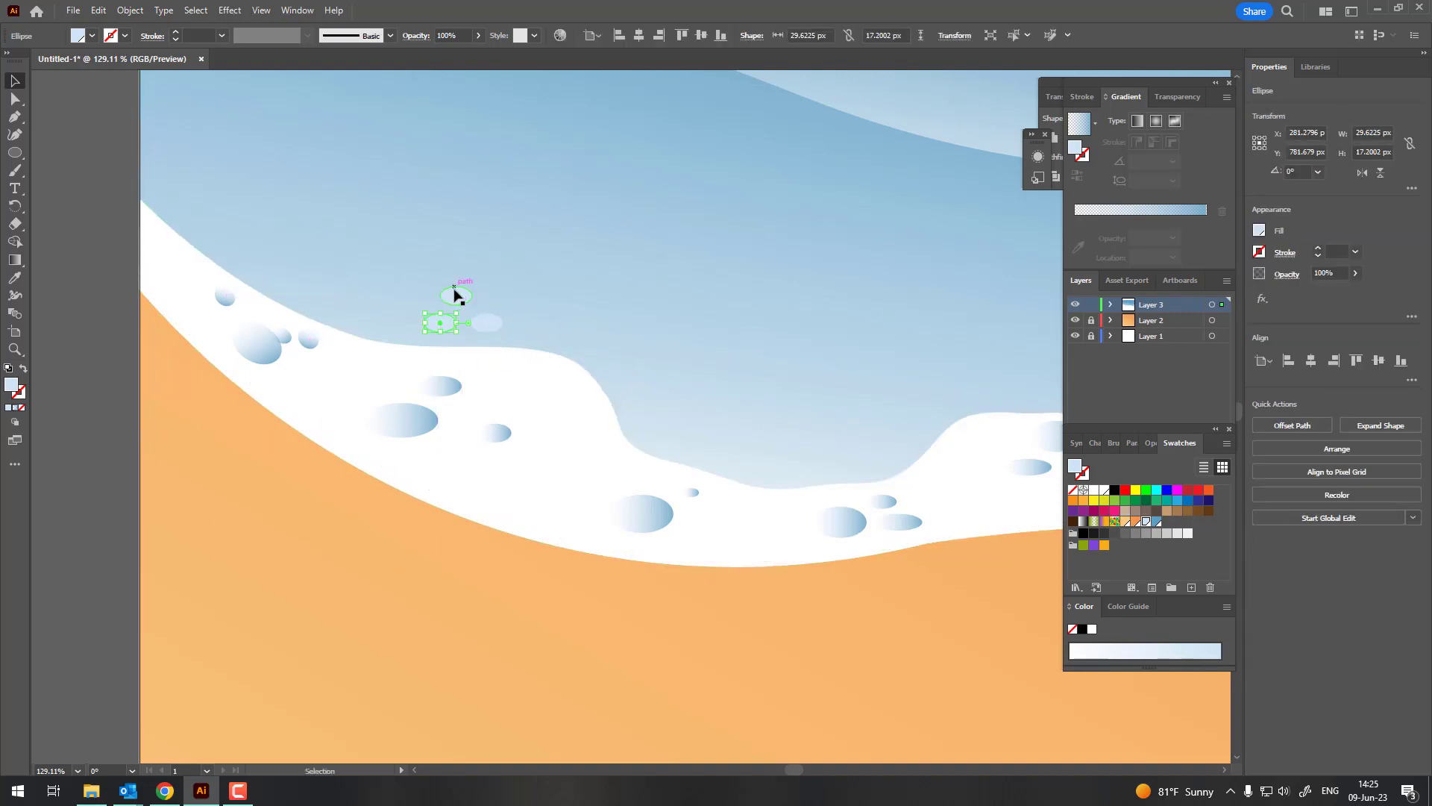
pyautogui.moveTo(395, 337)
pyautogui.mouseDown()
pyautogui.moveTo(409, 346)
pyautogui.moveTo(382, 336)
pyautogui.moveTo(439, 310)
pyautogui.moveTo(427, 329)
pyautogui.mouseUp()
pyautogui.click(361, 380)
pyautogui.scroll(5, 383, 331)
pyautogui.hotkey('ctrl', '0')
# Move a small bubble along the foam and enlarge it.
pyautogui.scroll(2, 281, 496)
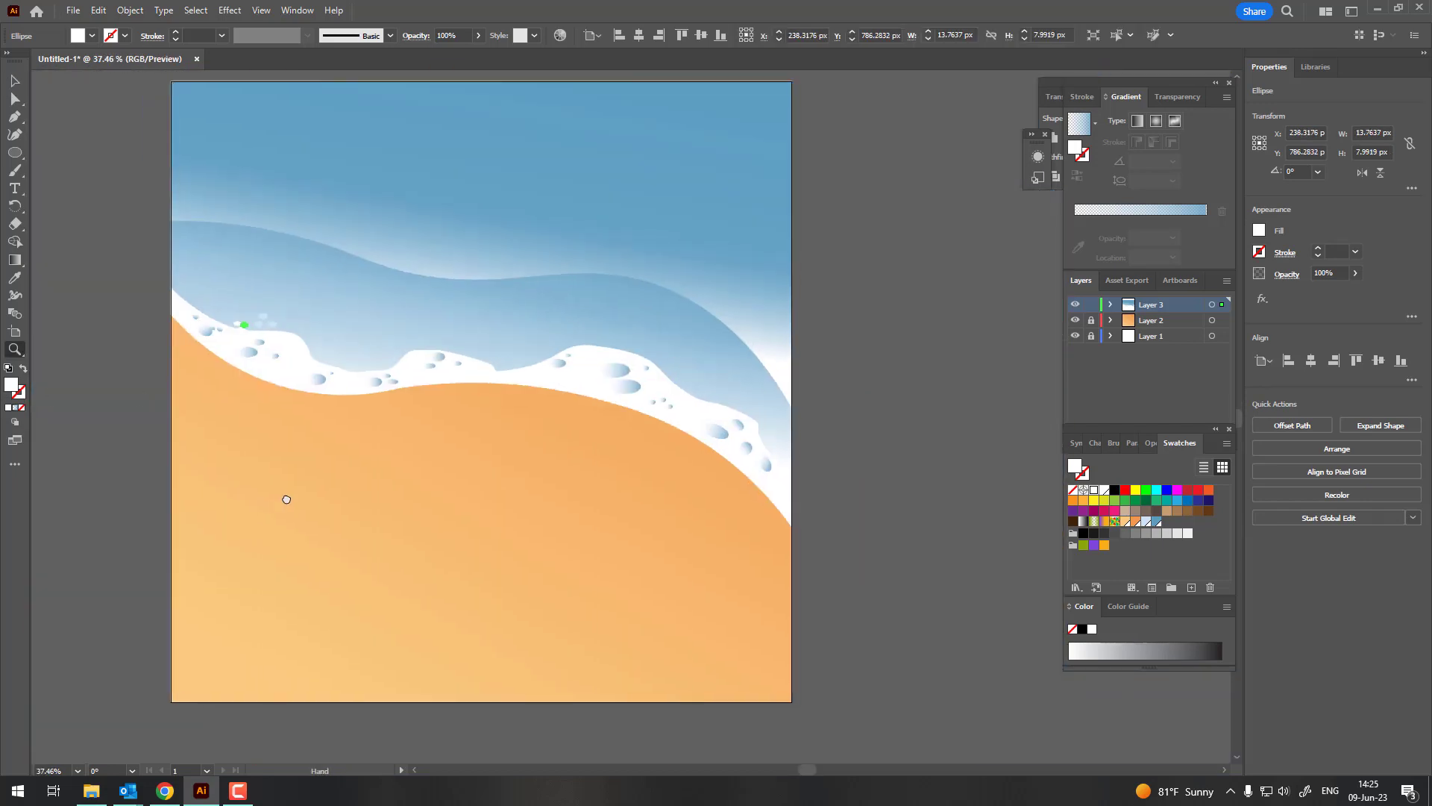
pyautogui.scroll(2, 66, 154)
pyautogui.click(15, 81)
pyautogui.moveTo(225, 307); pyautogui.dragTo(481, 379)
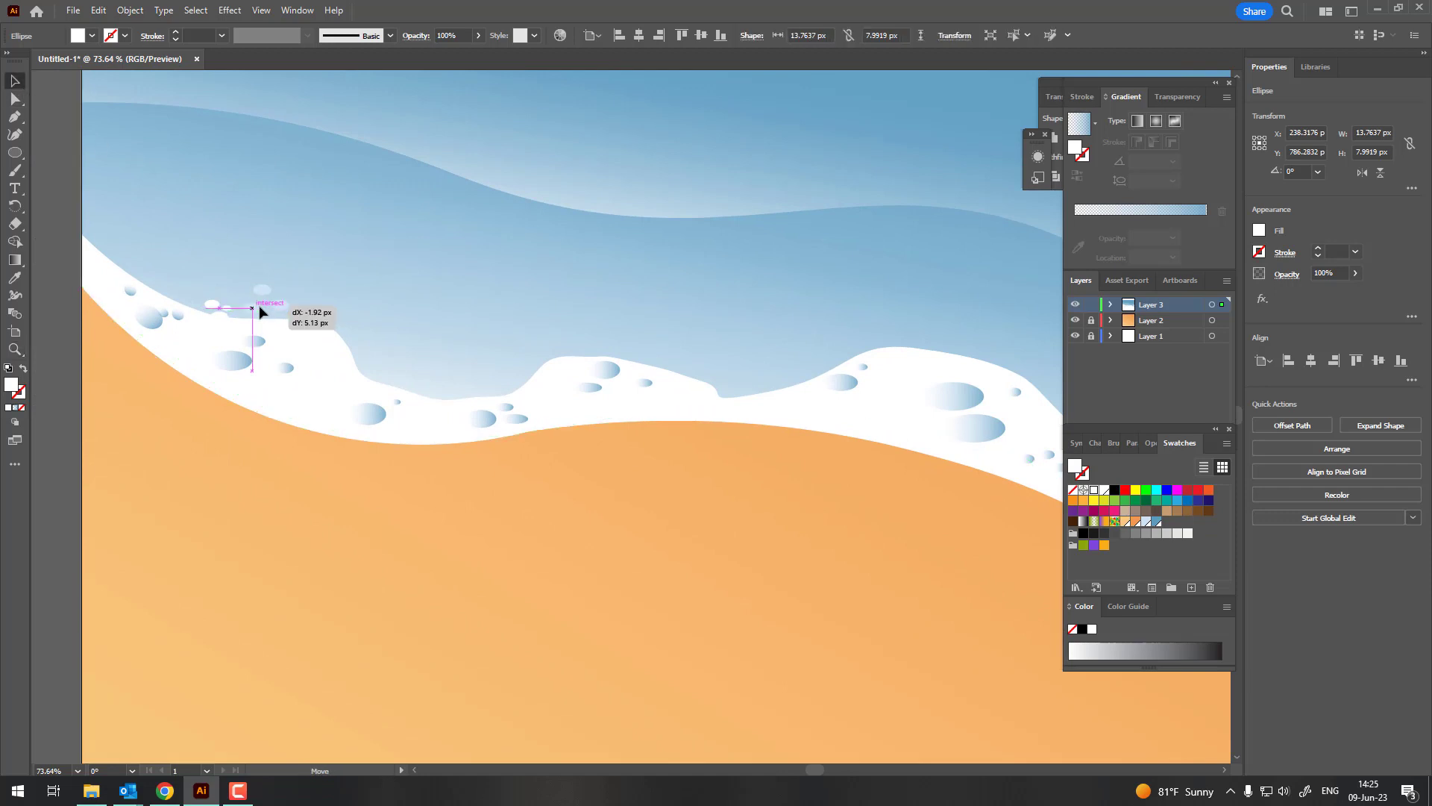
pyautogui.scroll(5, 522, 418)
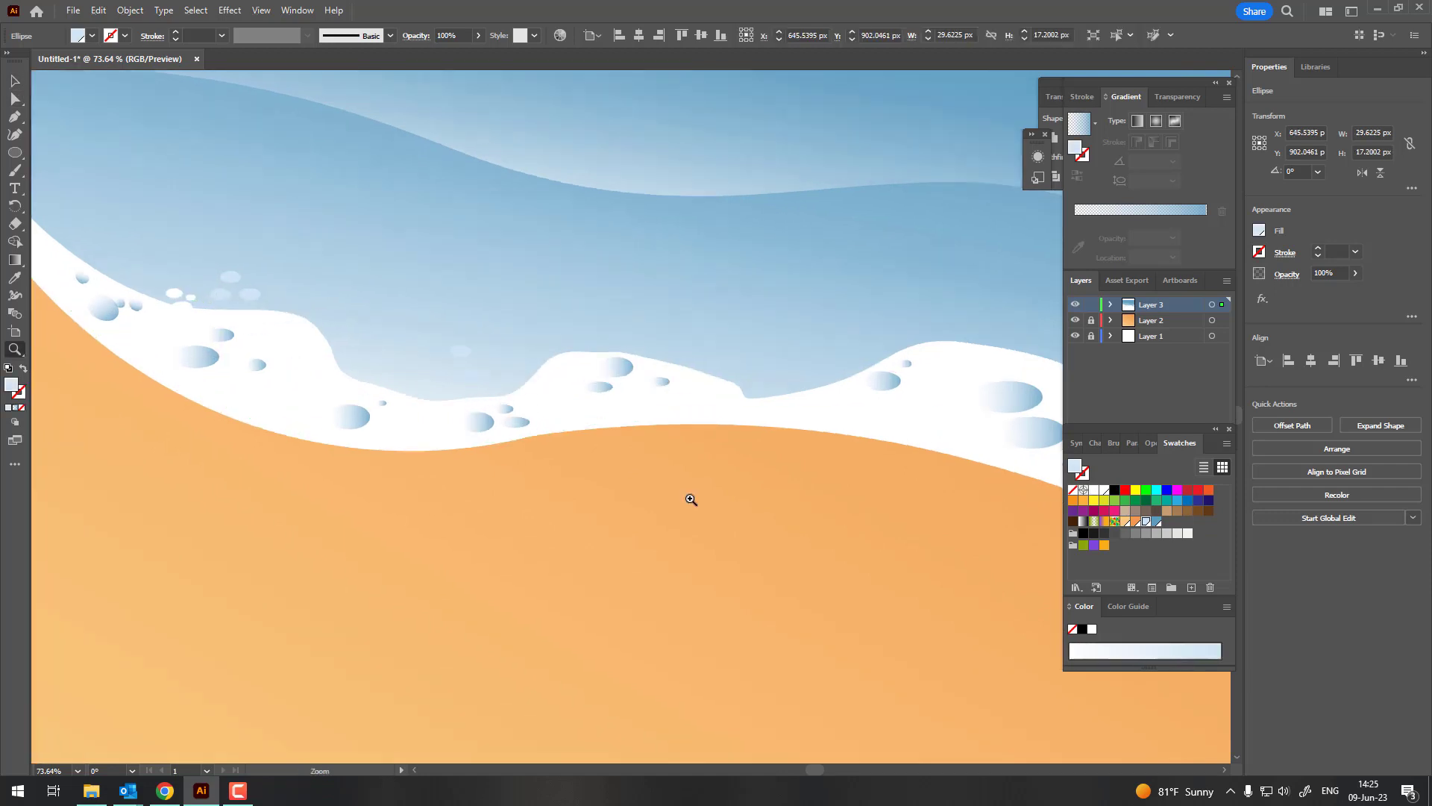
pyautogui.moveTo(310, 226)
pyautogui.mouseDown()
pyautogui.moveTo(376, 256)
pyautogui.moveTo(346, 363)
pyautogui.moveTo(458, 284)
pyautogui.moveTo(281, 173)
pyautogui.moveTo(254, 200)
pyautogui.moveTo(712, 483)
pyautogui.mouseUp()
pyautogui.press('z')
pyautogui.press('v')
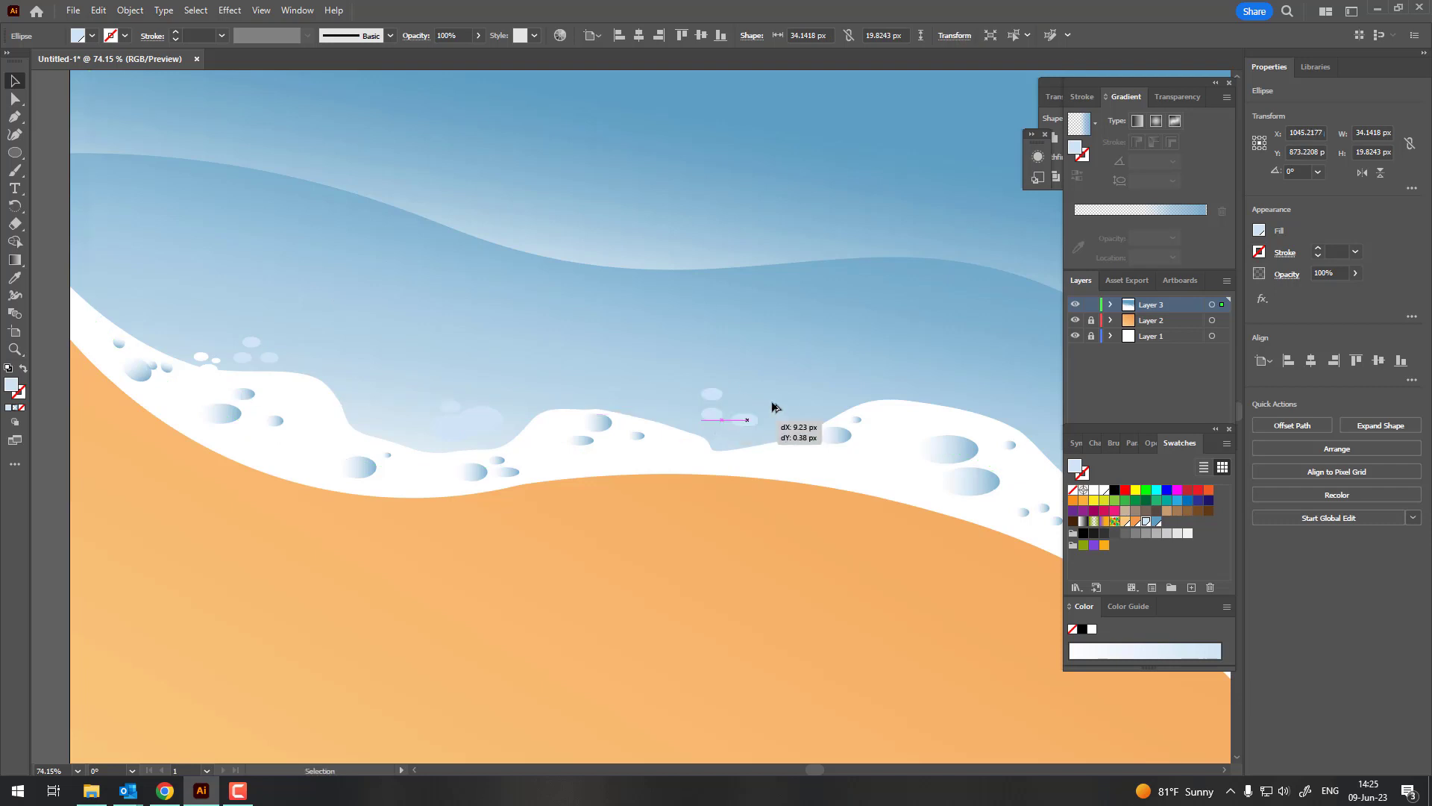
# Resize a bubble and Alt-drag copies toward the right shoreline and onto the water.
pyautogui.hscroll(3, 742, 403)
pyautogui.hscroll(3, 742, 403)
pyautogui.moveTo(253, 415); pyautogui.dragTo(276, 421)
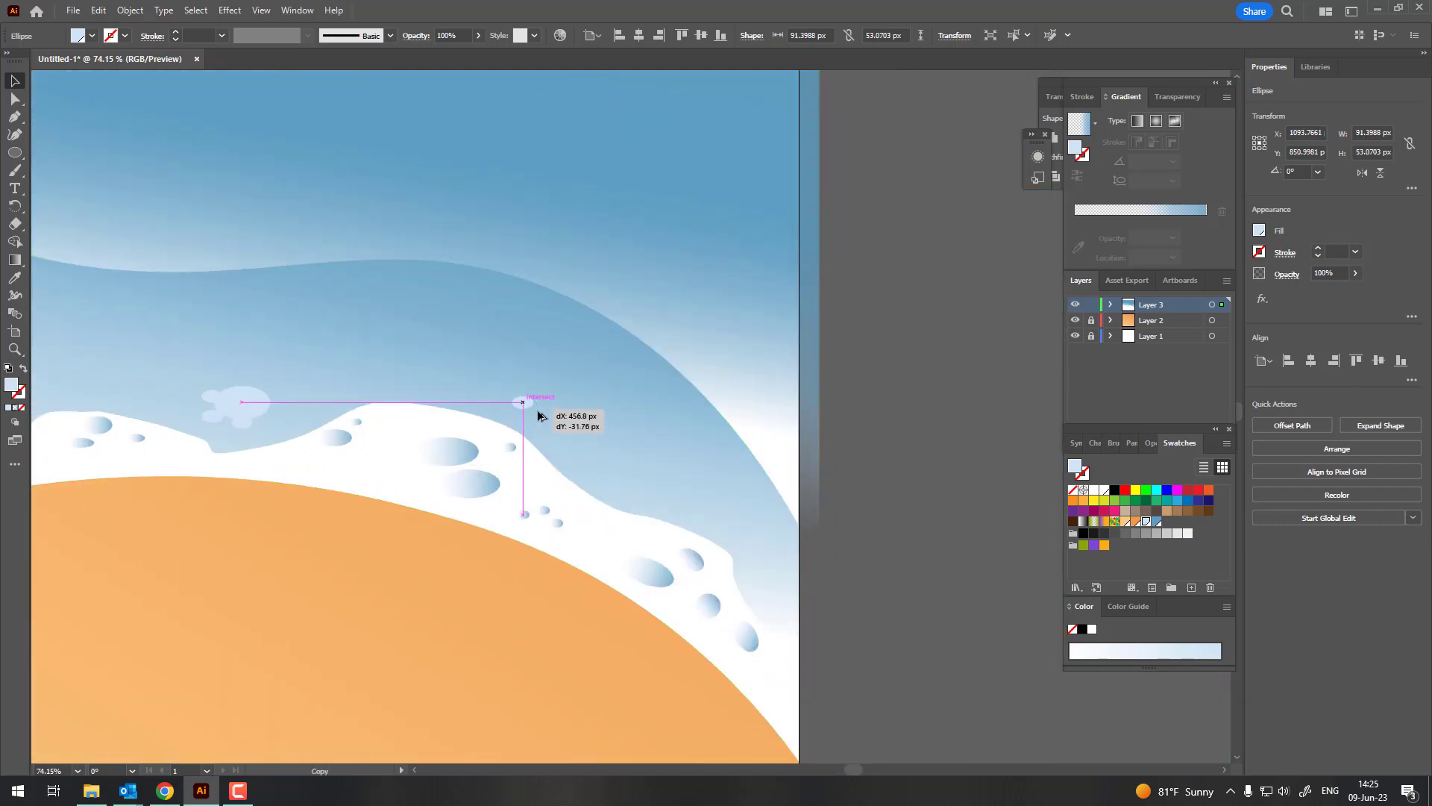
pyautogui.moveTo(416, 409)
pyautogui.mouseDown()
pyautogui.moveTo(555, 411)
pyautogui.moveTo(596, 441)
pyautogui.mouseUp()
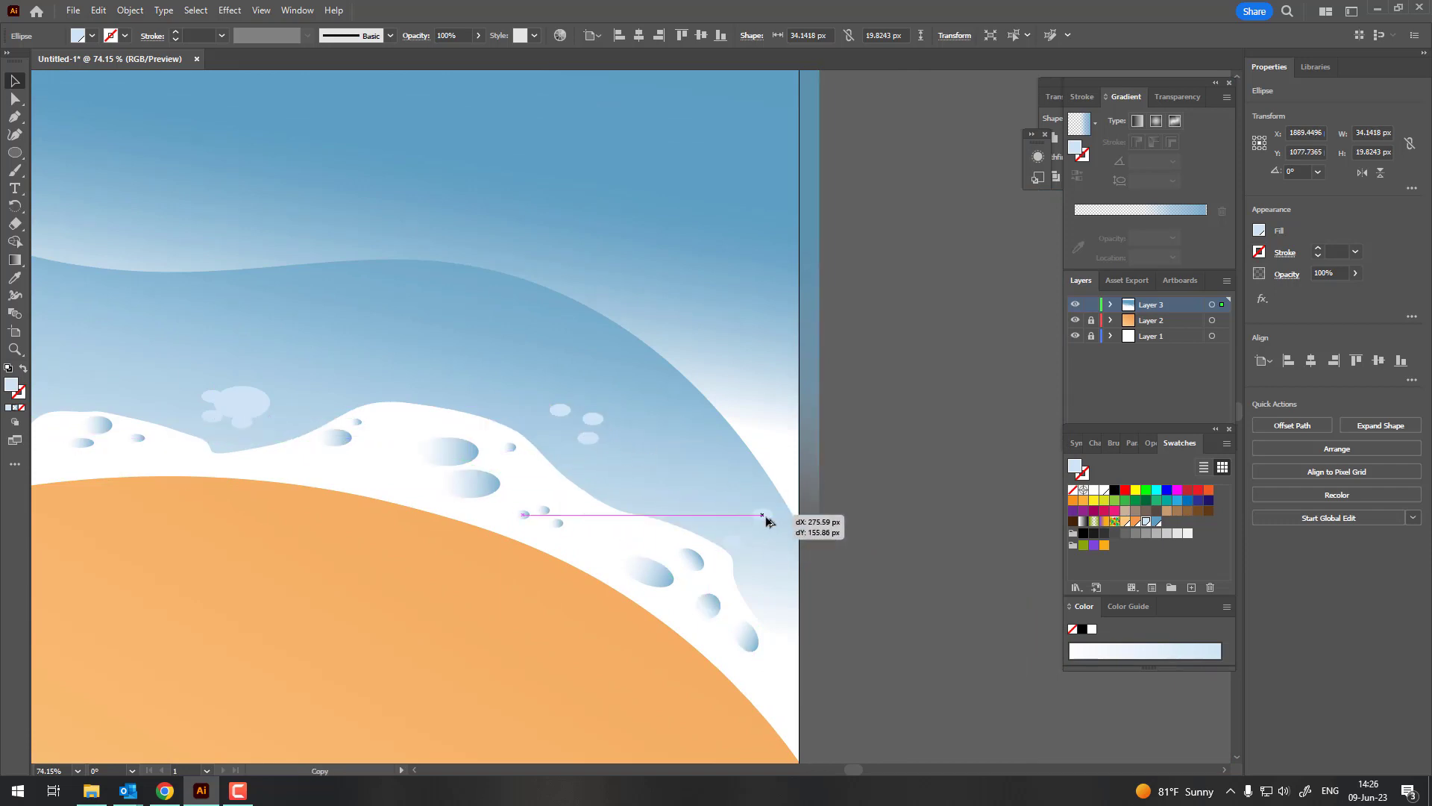
pyautogui.moveTo(767, 516); pyautogui.dragTo(728, 518)
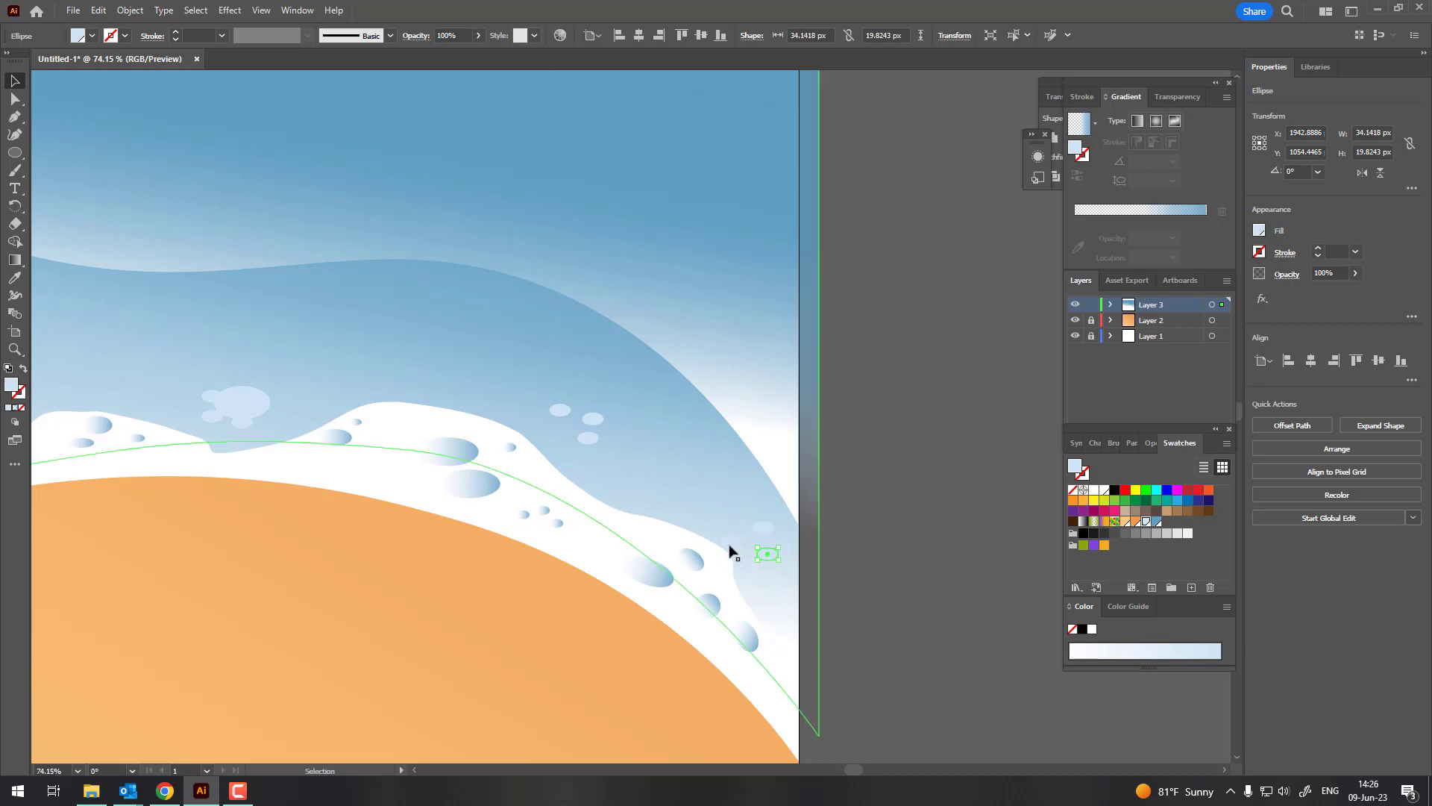
pyautogui.moveTo(593, 426); pyautogui.dragTo(730, 549)
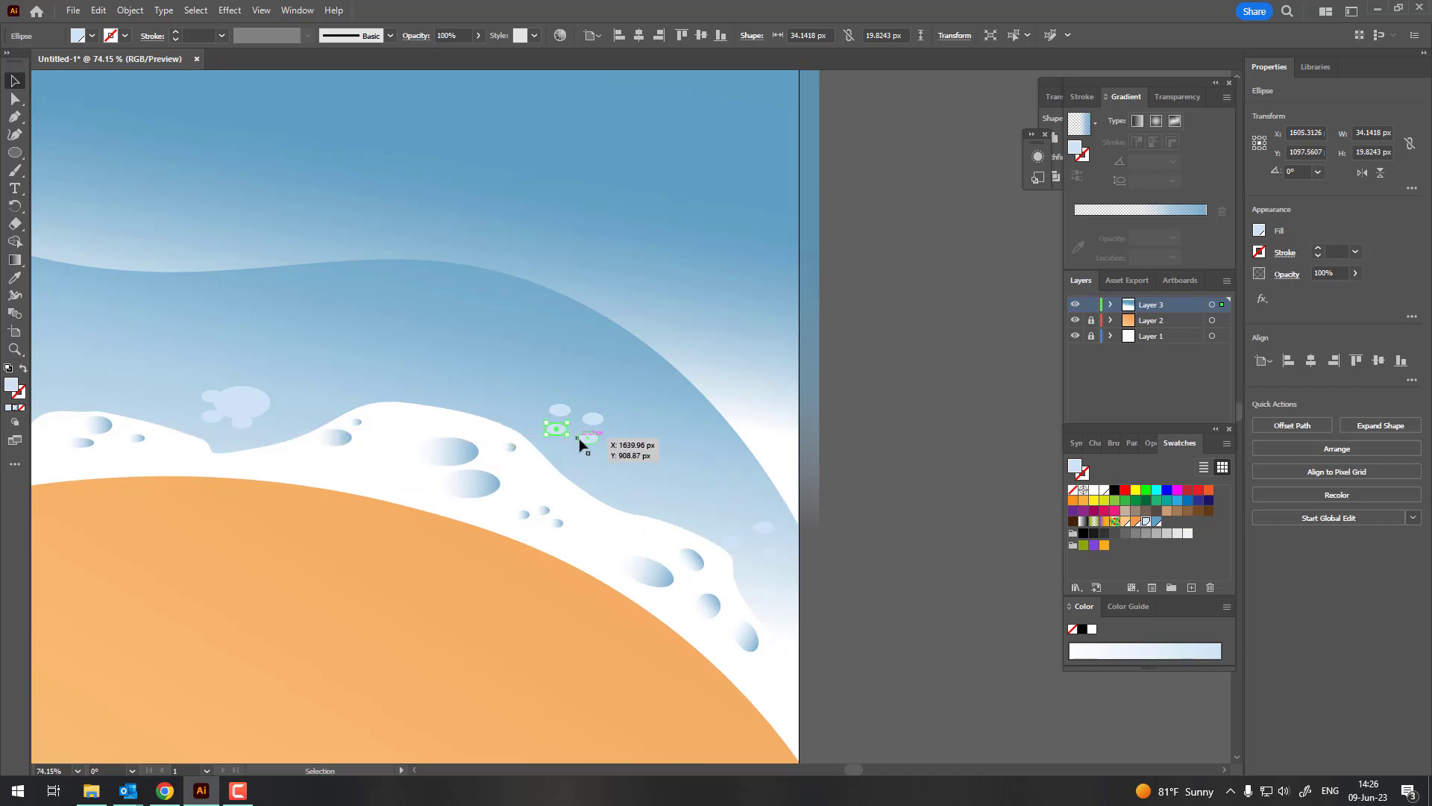
pyautogui.moveTo(580, 445); pyautogui.dragTo(587, 458)
pyautogui.hscroll(-5, 426, 339)
pyautogui.moveTo(484, 429)
pyautogui.mouseDown()
pyautogui.moveTo(327, 395)
pyautogui.moveTo(699, 526)
pyautogui.moveTo(729, 441)
pyautogui.moveTo(824, 445)
pyautogui.moveTo(816, 491)
pyautogui.moveTo(851, 490)
pyautogui.moveTo(821, 472)
pyautogui.moveTo(882, 564)
pyautogui.moveTo(846, 530)
pyautogui.mouseUp()
# Copy a small white bubble into the water near the foam edge.
pyautogui.hscroll(5, 746, 506)
pyautogui.scroll(-2, 746, 506)
pyautogui.press('z')
pyautogui.moveTo(709, 537); pyautogui.dragTo(632, 545)
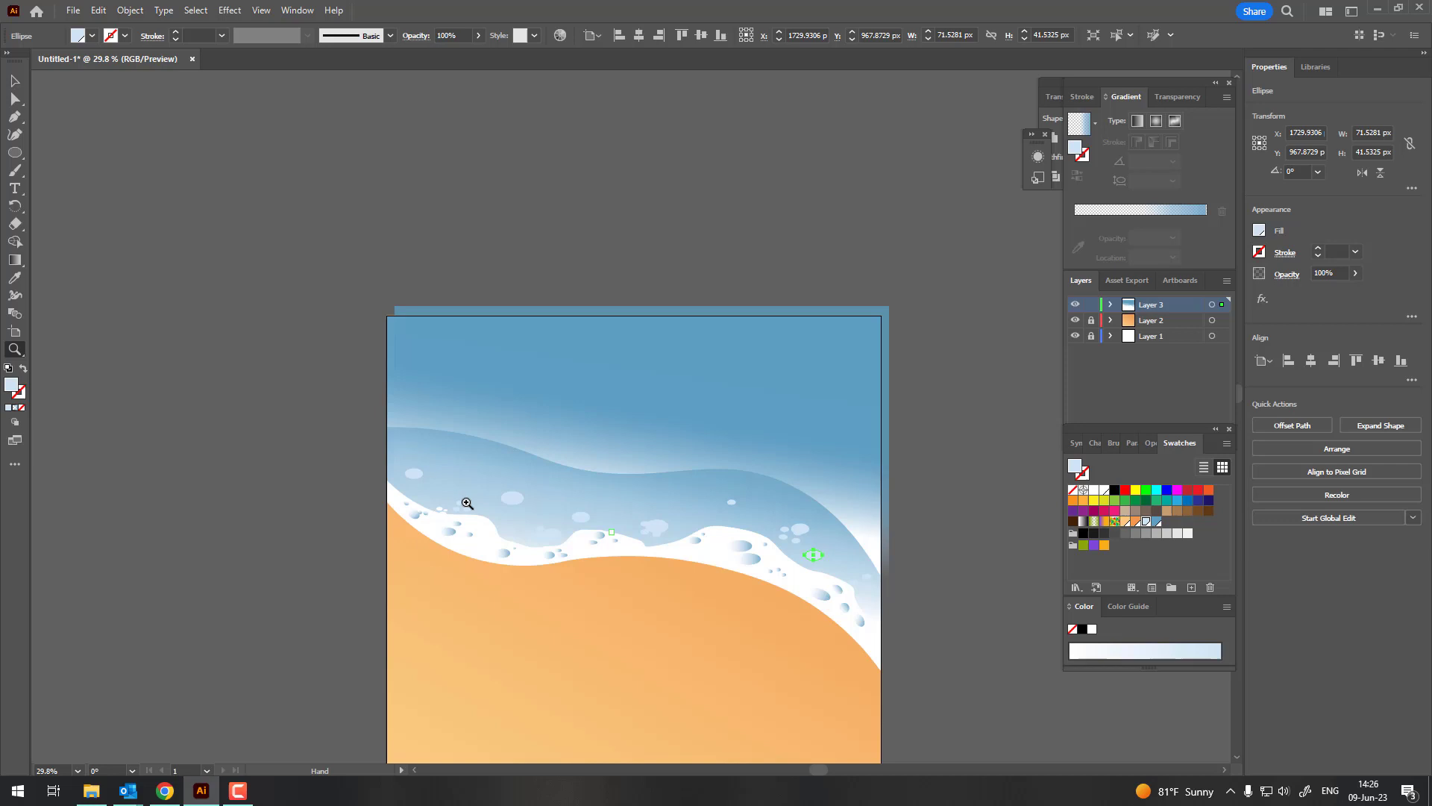
pyautogui.moveTo(467, 504); pyautogui.dragTo(96, 303)
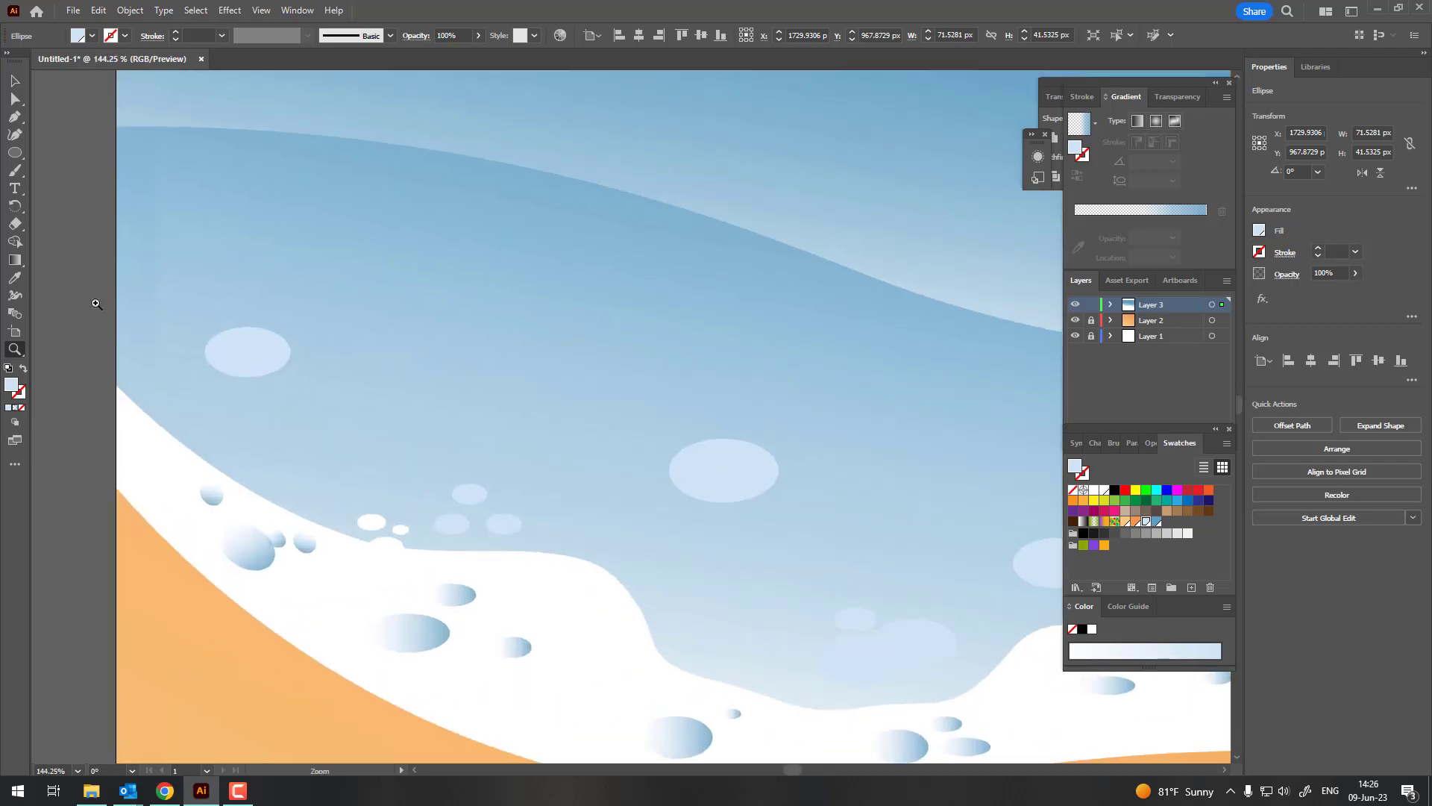
pyautogui.moveTo(361, 414); pyautogui.dragTo(570, 512)
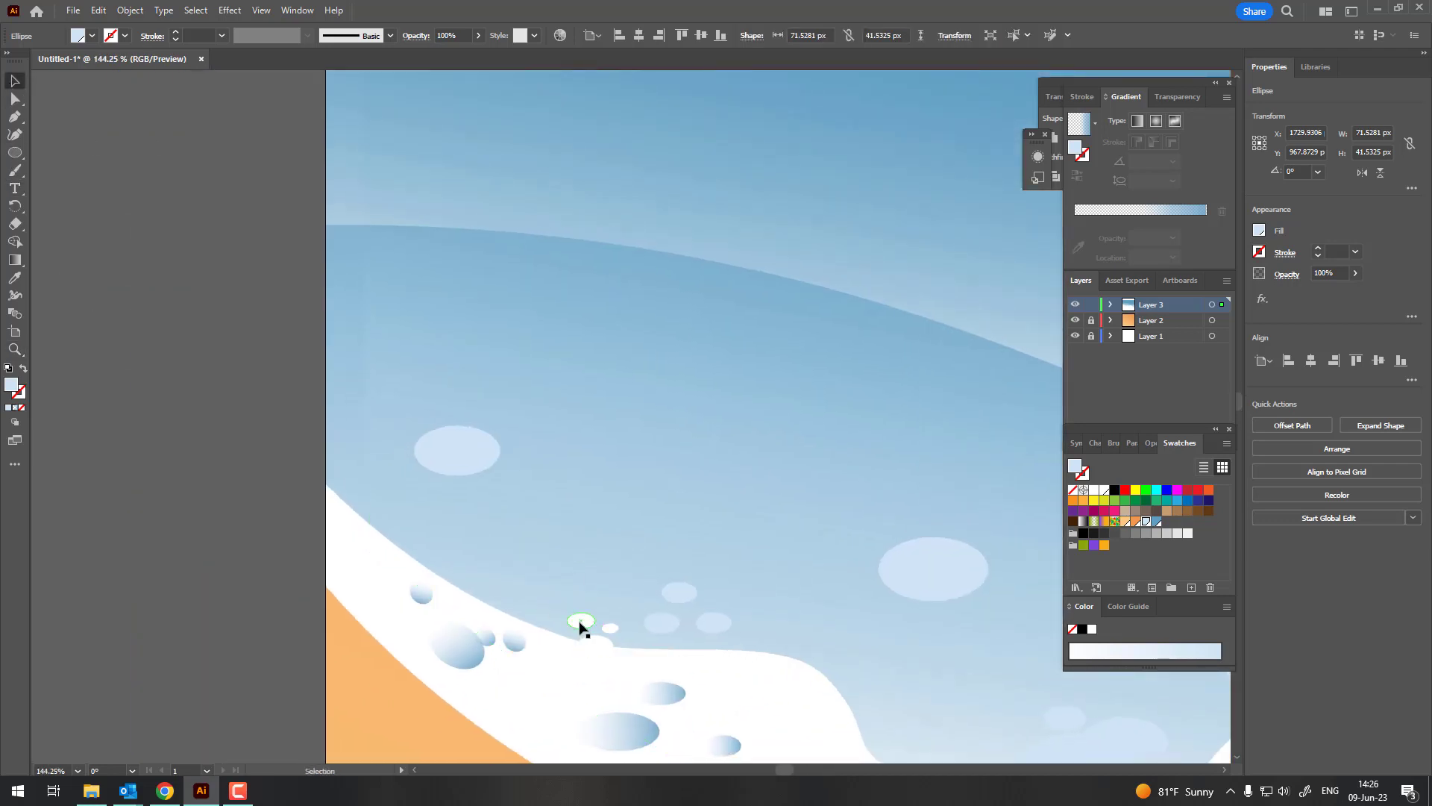
pyautogui.moveTo(581, 627); pyautogui.dragTo(443, 551)
pyautogui.moveTo(934, 731); pyautogui.dragTo(384, 347)
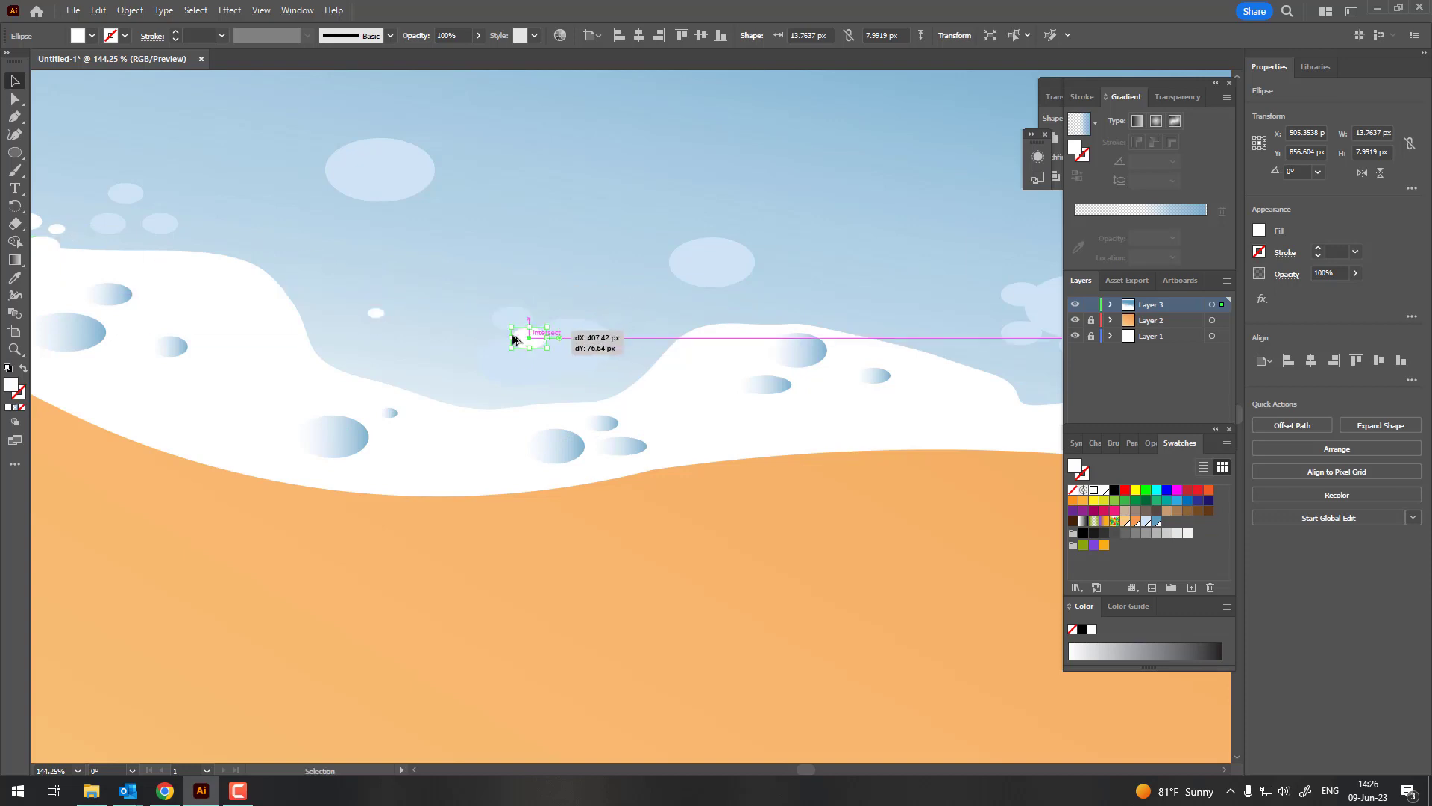
# Scatter more white bubble copies across the water and along the foam.
pyautogui.moveTo(55, 246); pyautogui.dragTo(542, 338)
pyautogui.moveTo(399, 326)
pyautogui.mouseDown()
pyautogui.moveTo(619, 390)
pyautogui.moveTo(477, 373)
pyautogui.mouseUp()
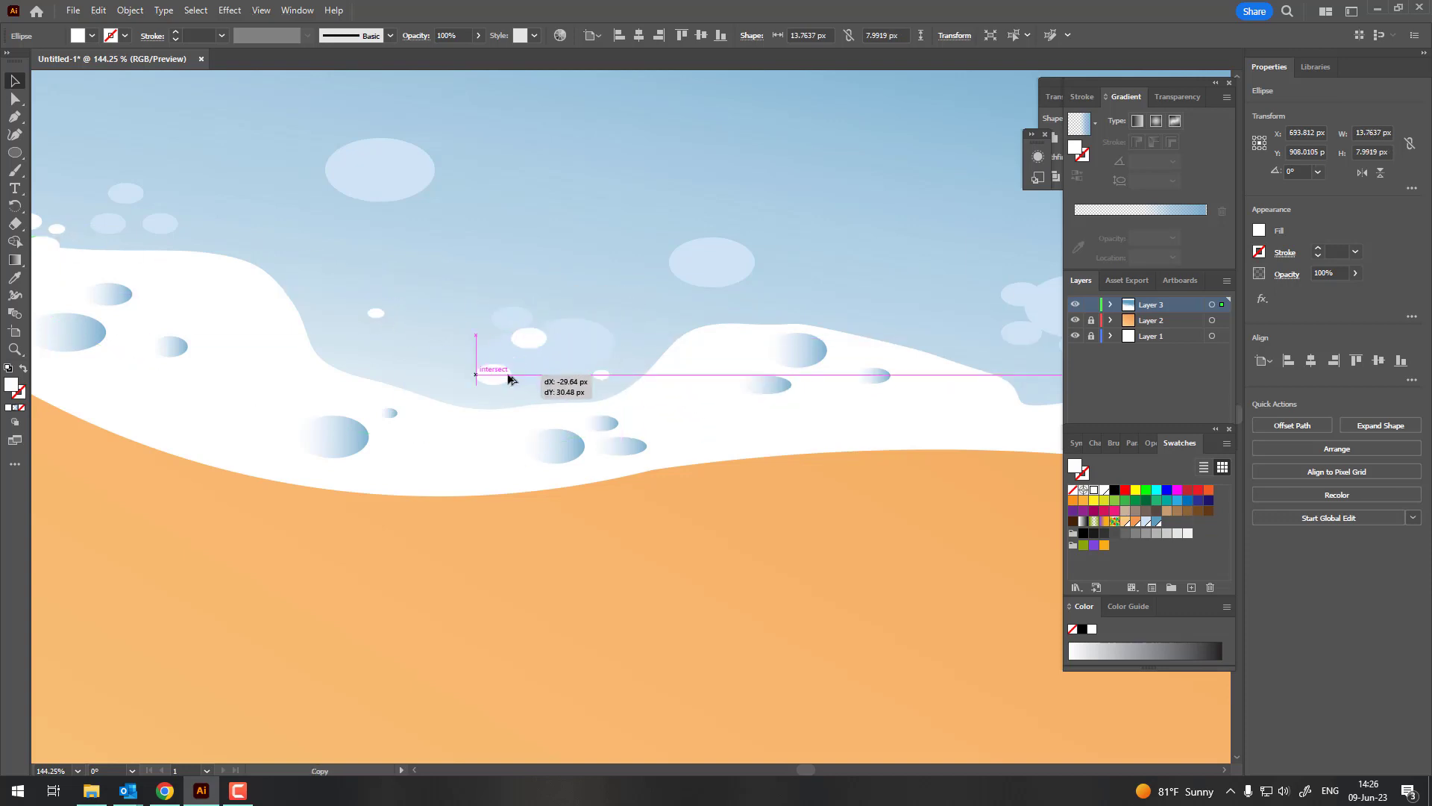
pyautogui.moveTo(547, 343)
pyautogui.mouseDown()
pyautogui.moveTo(249, 425)
pyautogui.moveTo(67, 239)
pyautogui.moveTo(451, 377)
pyautogui.mouseUp()
pyautogui.moveTo(556, 423); pyautogui.dragTo(349, 376)
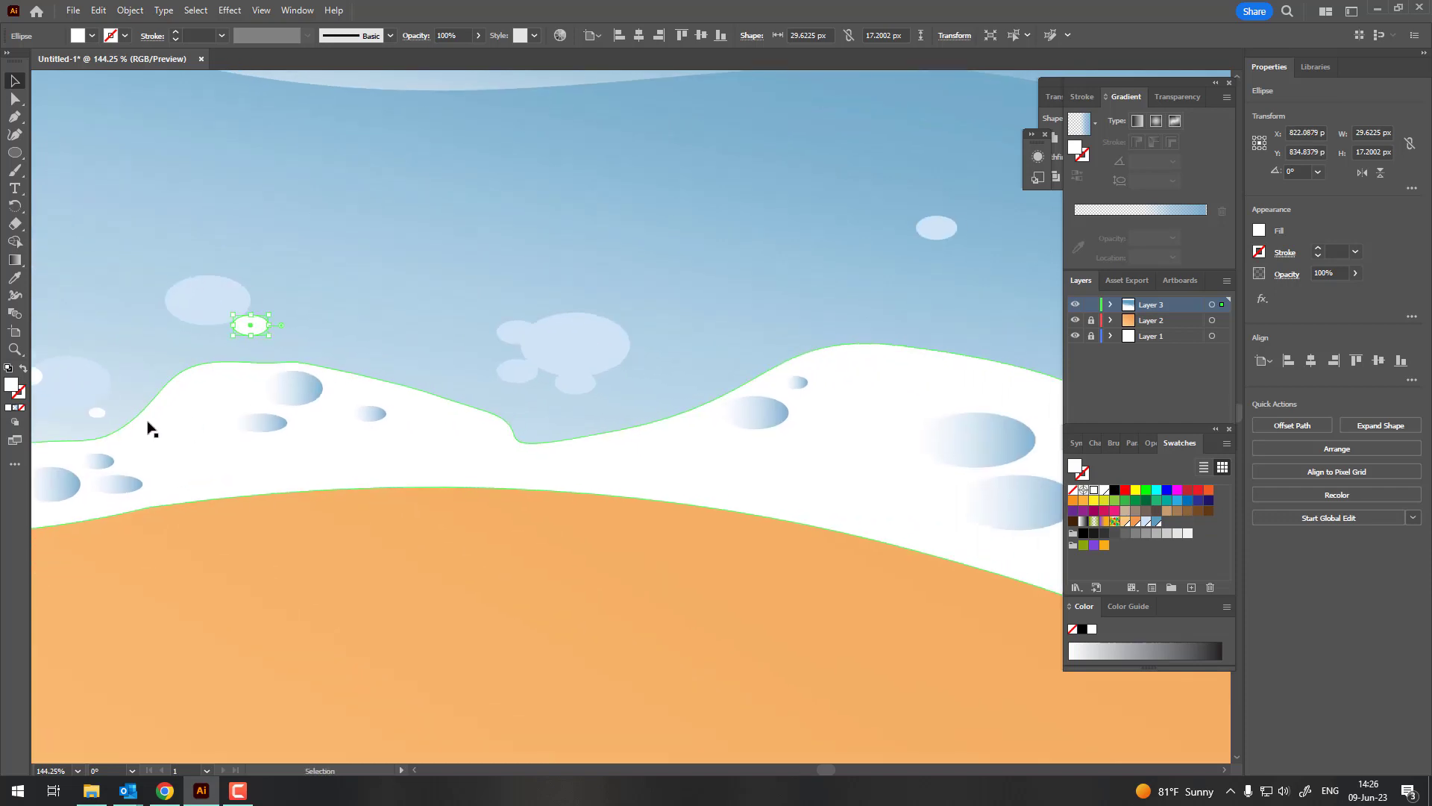
pyautogui.moveTo(129, 424)
pyautogui.mouseDown()
pyautogui.moveTo(508, 414)
pyautogui.moveTo(495, 394)
pyautogui.moveTo(625, 348)
pyautogui.mouseUp()
pyautogui.moveTo(182, 432)
pyautogui.mouseDown()
pyautogui.moveTo(620, 365)
pyautogui.moveTo(363, 274)
pyautogui.moveTo(432, 297)
pyautogui.mouseUp()
# Align the water gradient shape to the artboard's top and right edges.
pyautogui.scroll(-5, 432, 298)
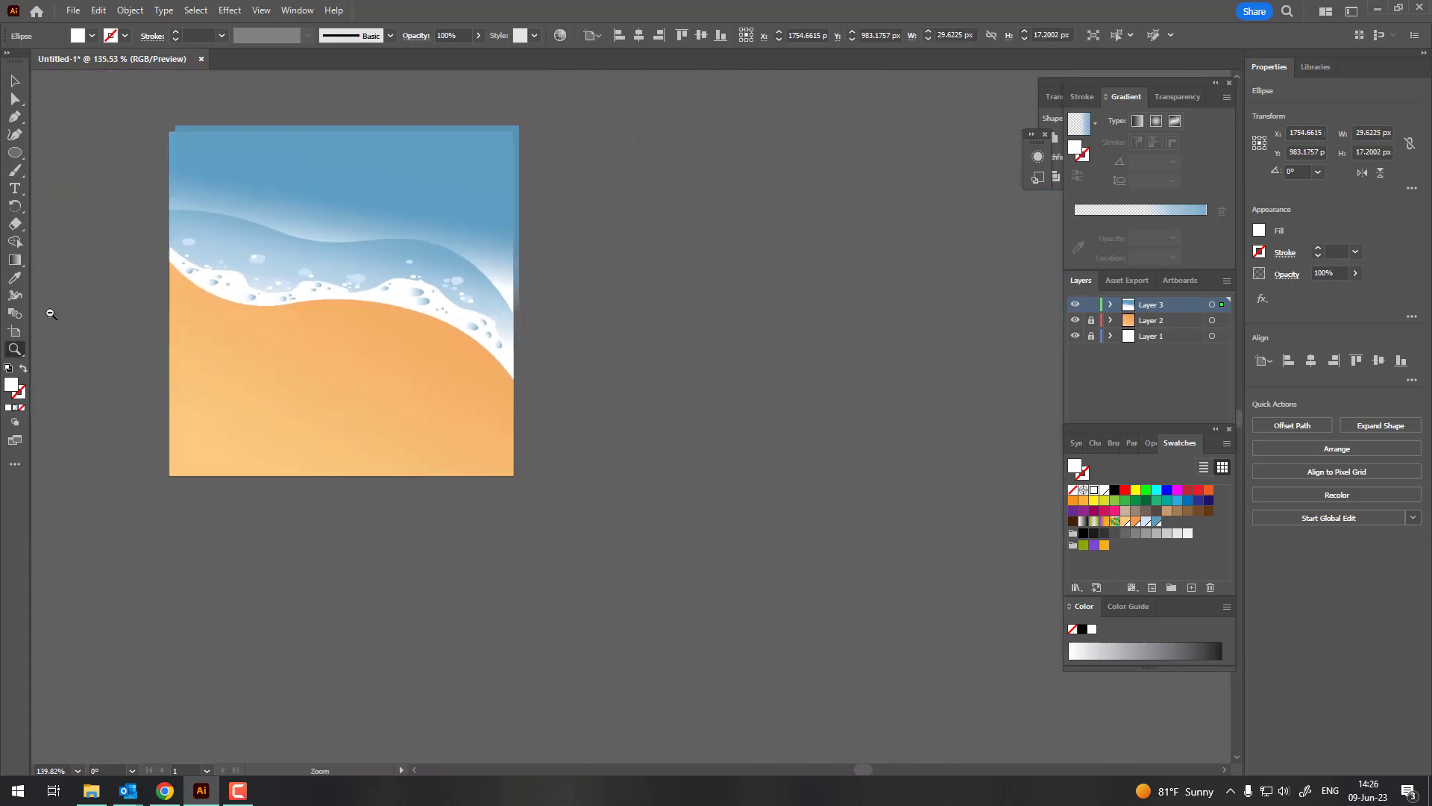
pyautogui.moveTo(139, 360)
pyautogui.mouseDown()
pyautogui.moveTo(444, 447)
pyautogui.moveTo(321, 310)
pyautogui.mouseUp()
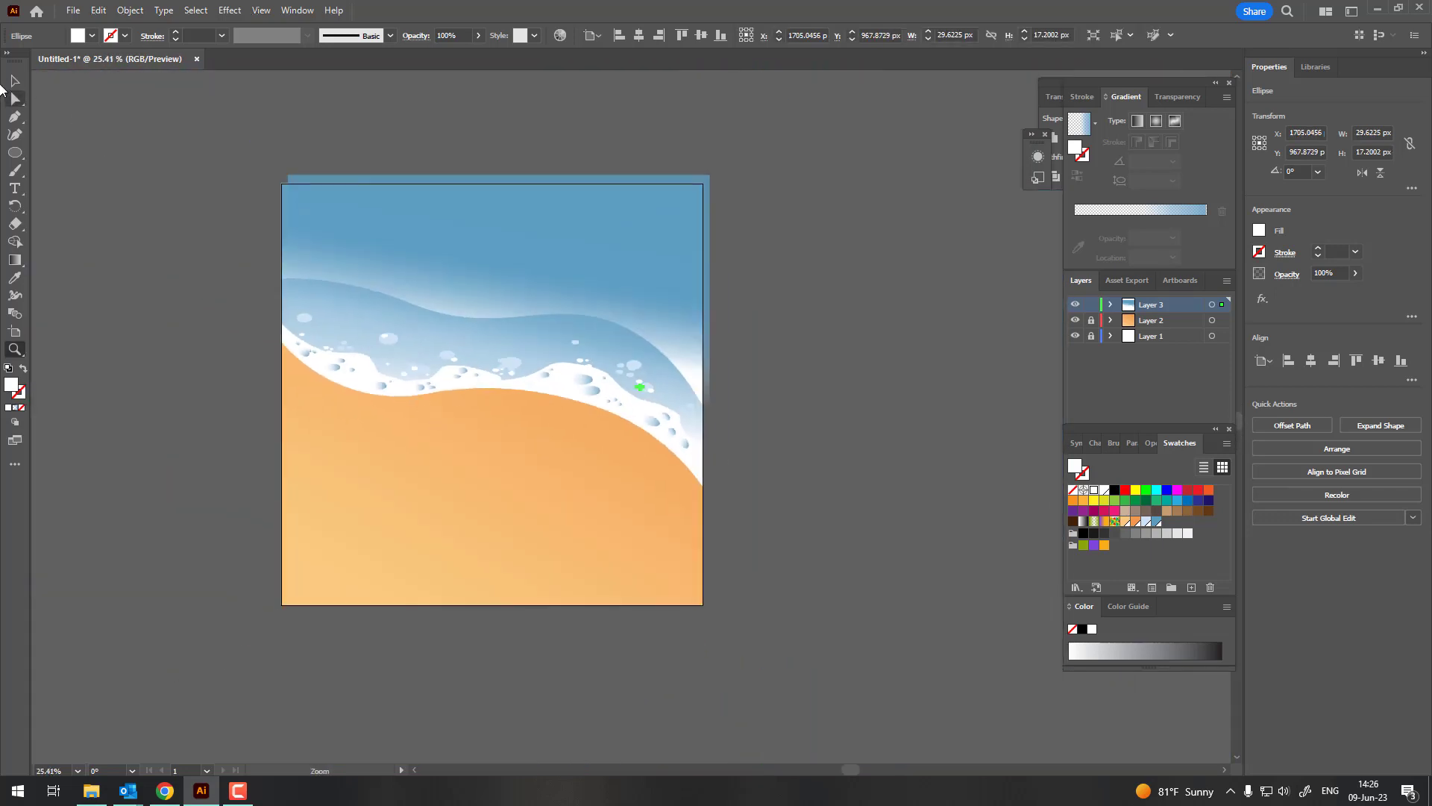
pyautogui.click(15, 80)
pyautogui.click(709, 187)
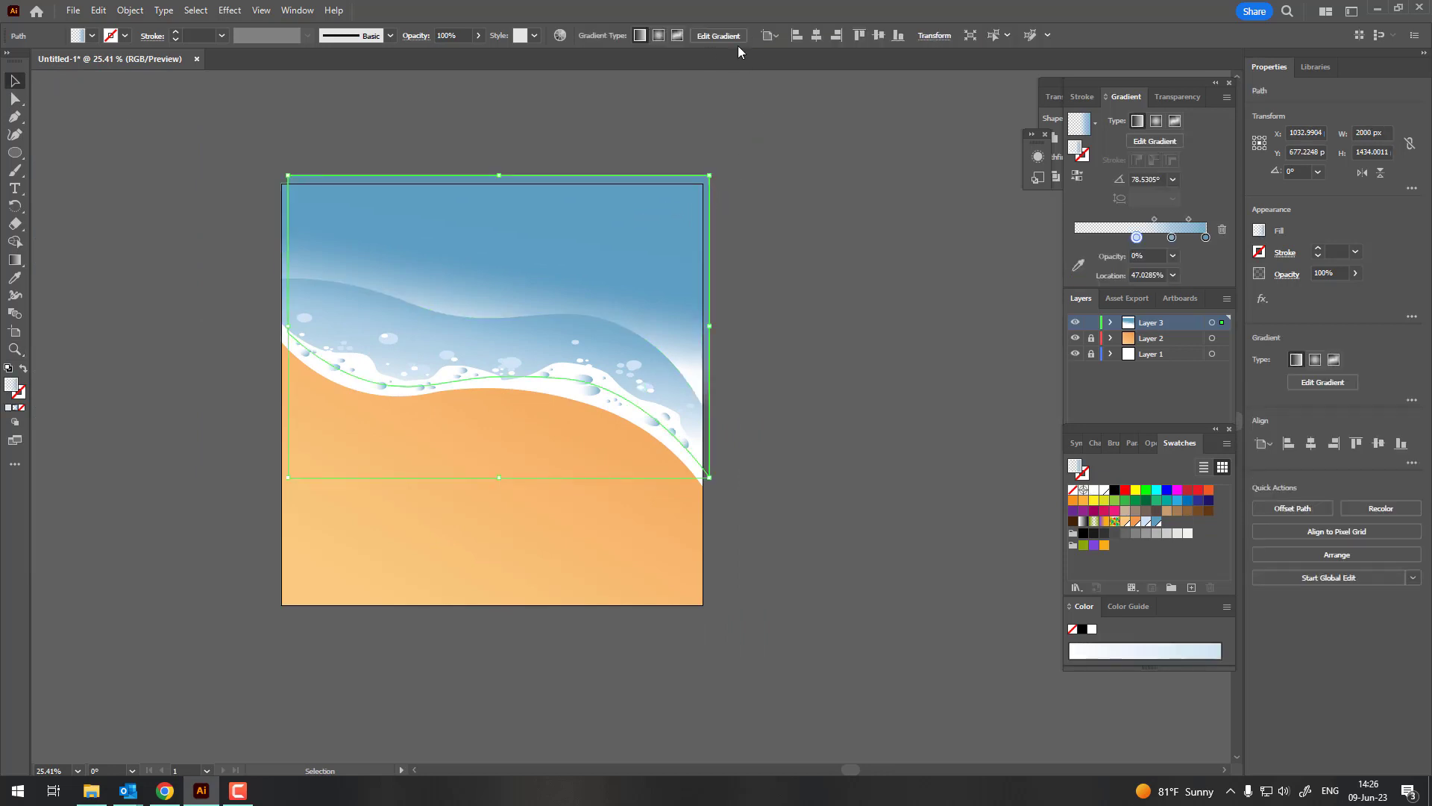
pyautogui.click(858, 38)
pyautogui.click(833, 37)
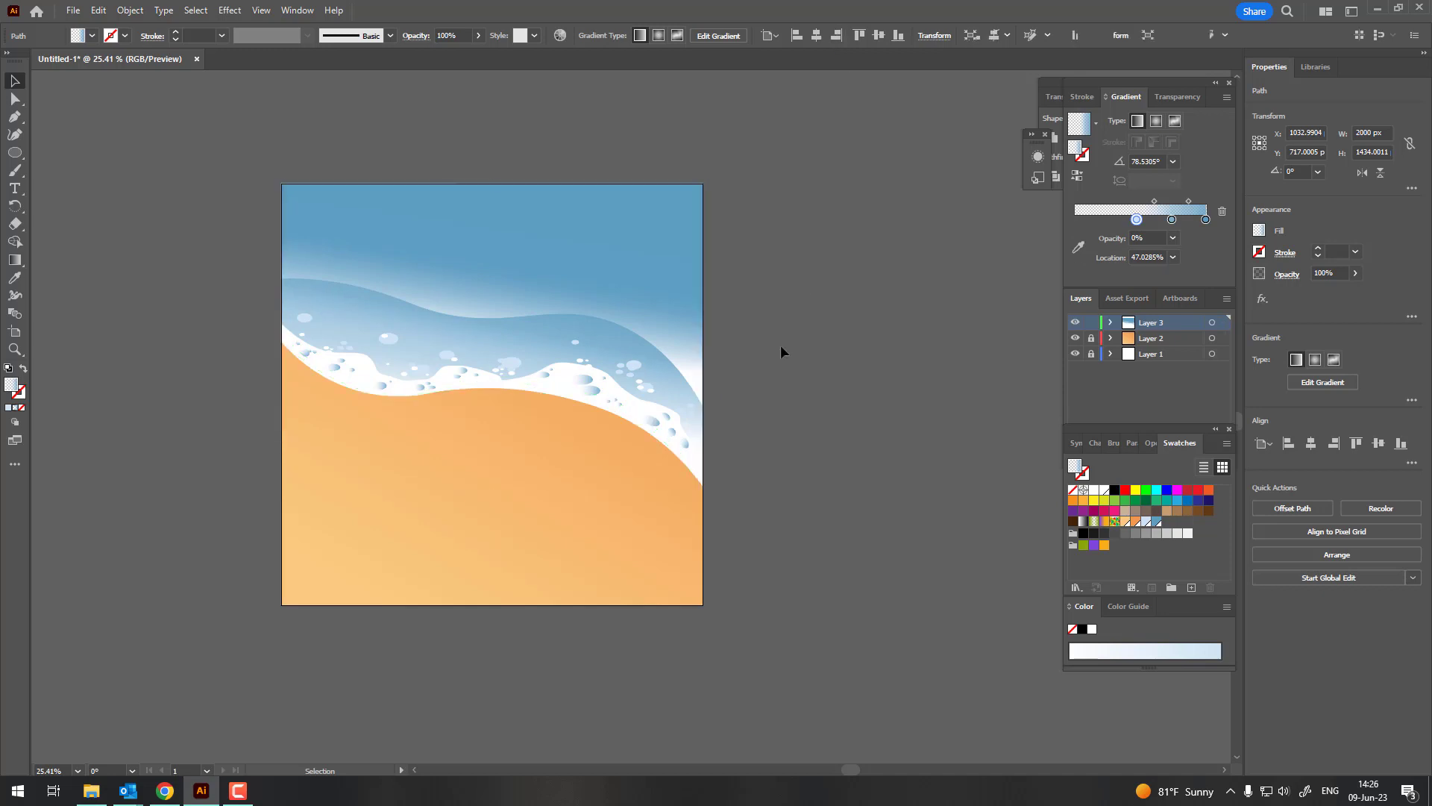
pyautogui.click(780, 345)
# Alt-drag two copies of a foam bubble up into the water.
pyautogui.press('z')
pyautogui.moveTo(477, 340); pyautogui.dragTo(503, 340)
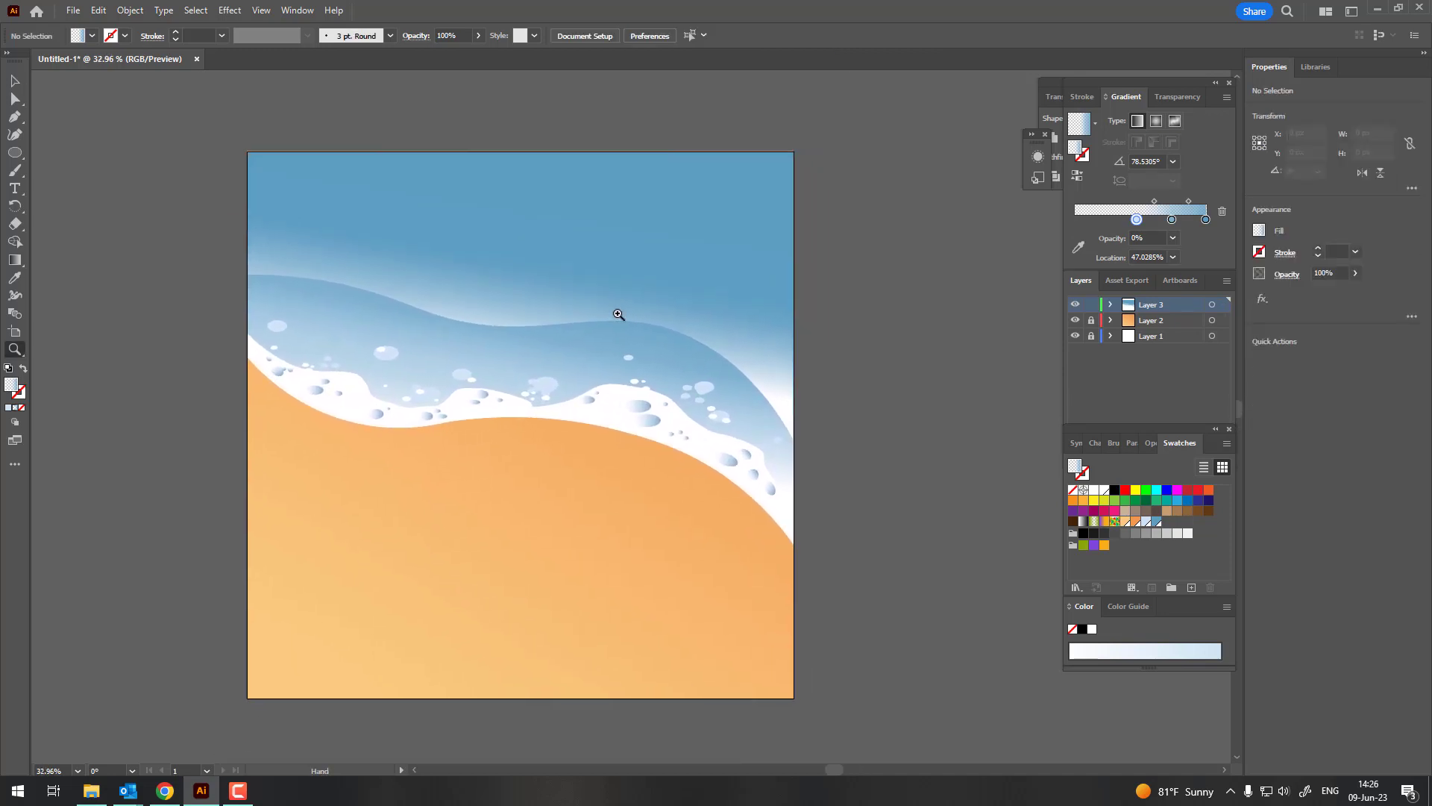
pyautogui.scroll(3, 534, 383)
pyautogui.scroll(-2, 623, 358)
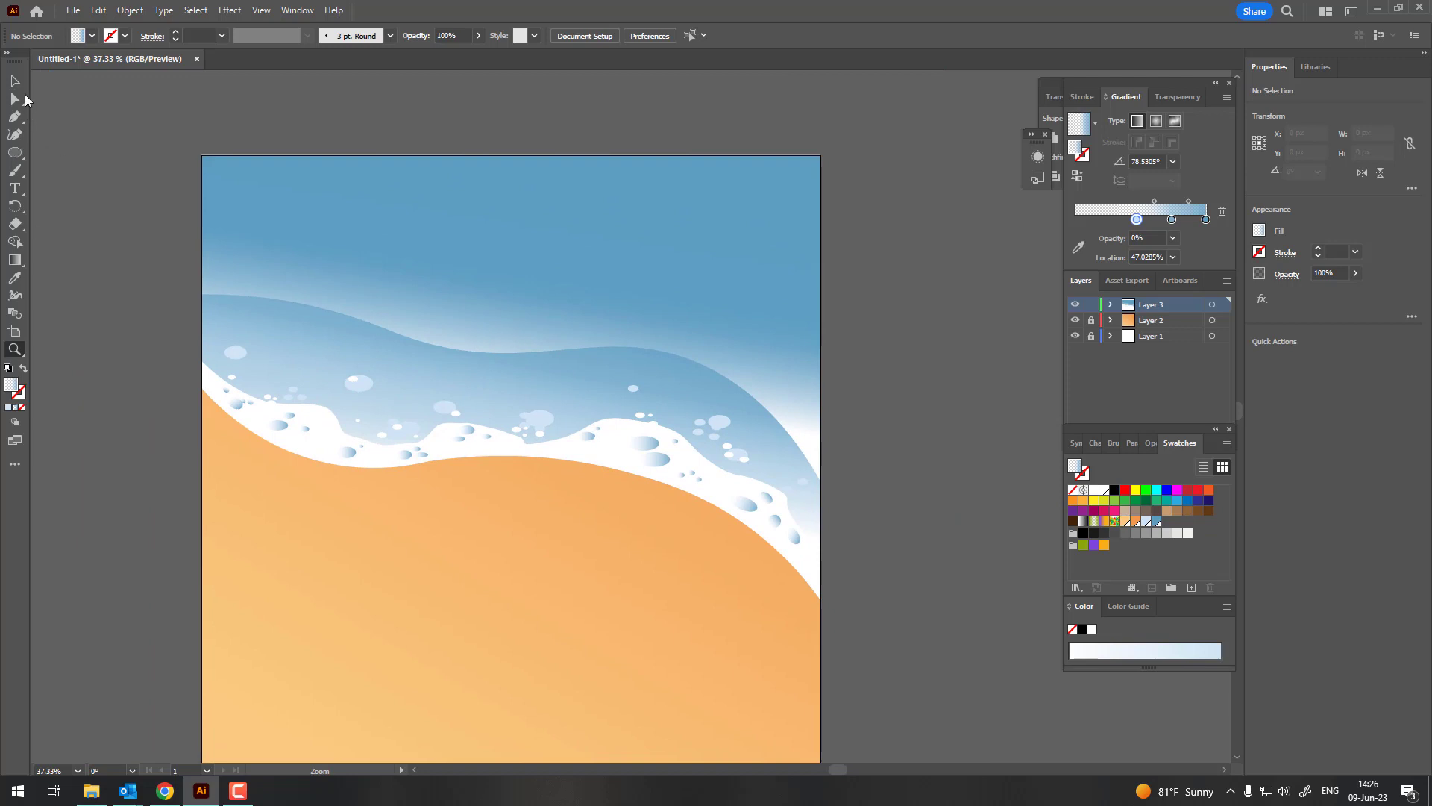
pyautogui.click(15, 80)
pyautogui.click(472, 397)
pyautogui.moveTo(470, 439)
pyautogui.mouseDown()
pyautogui.moveTo(472, 326)
pyautogui.moveTo(504, 366)
pyautogui.mouseUp()
pyautogui.moveTo(537, 415)
pyautogui.mouseDown()
pyautogui.moveTo(501, 350)
pyautogui.moveTo(506, 316)
pyautogui.mouseUp()
# Scatter more bubble copies across the right and upper-left water.
pyautogui.moveTo(598, 335)
pyautogui.mouseDown()
pyautogui.moveTo(729, 328)
pyautogui.moveTo(772, 379)
pyautogui.mouseUp()
pyautogui.moveTo(728, 323); pyautogui.dragTo(271, 285)
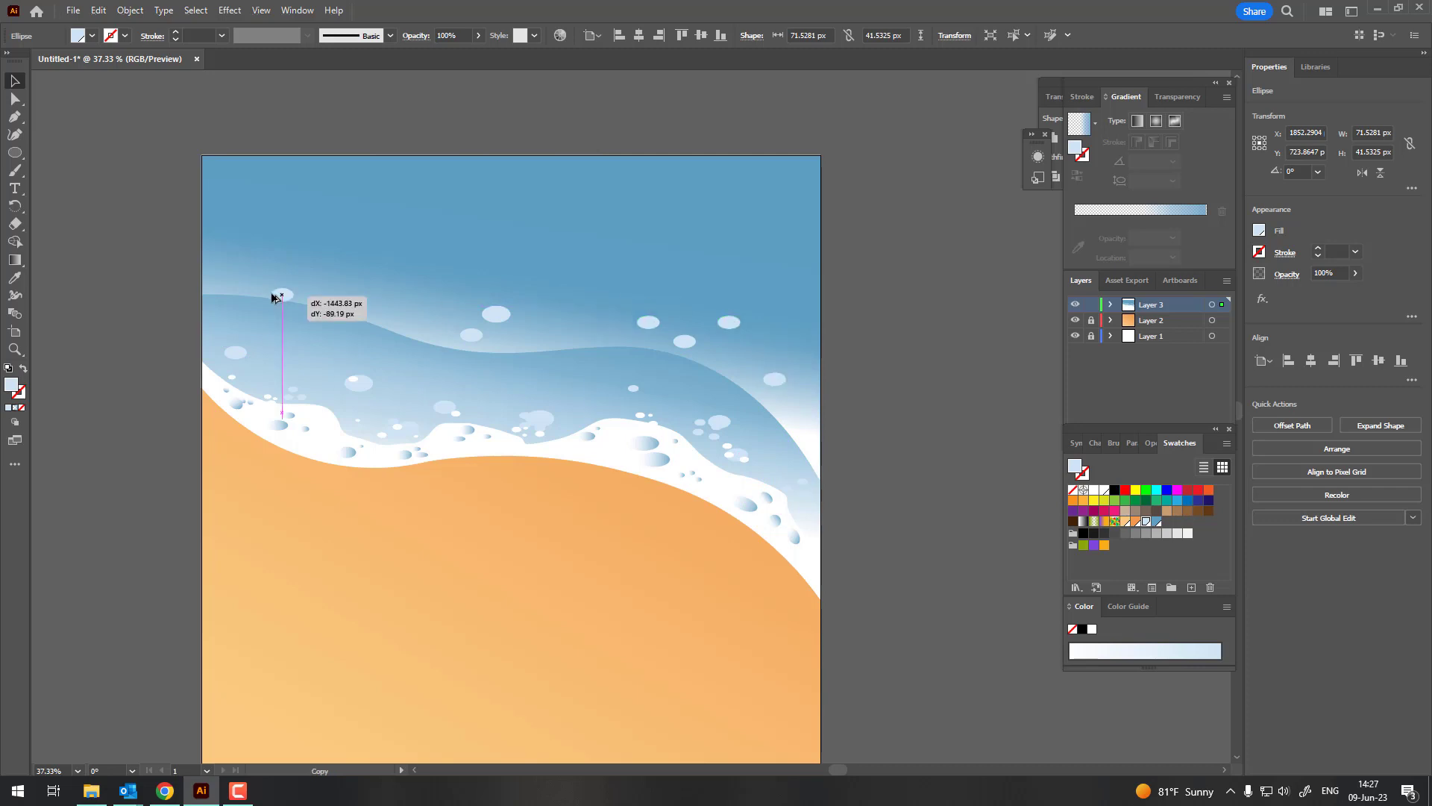
pyautogui.moveTo(452, 331); pyautogui.dragTo(329, 299)
pyautogui.moveTo(450, 334); pyautogui.dragTo(240, 261)
pyautogui.moveTo(237, 258)
pyautogui.mouseDown()
pyautogui.moveTo(296, 275)
pyautogui.moveTo(315, 245)
pyautogui.mouseUp()
# Shift-select the scattered water bubbles and fade them to 42% opacity.
pyautogui.click(323, 343)
pyautogui.press('z')
pyautogui.press('v')
pyautogui.hscroll(3, 470, 298)
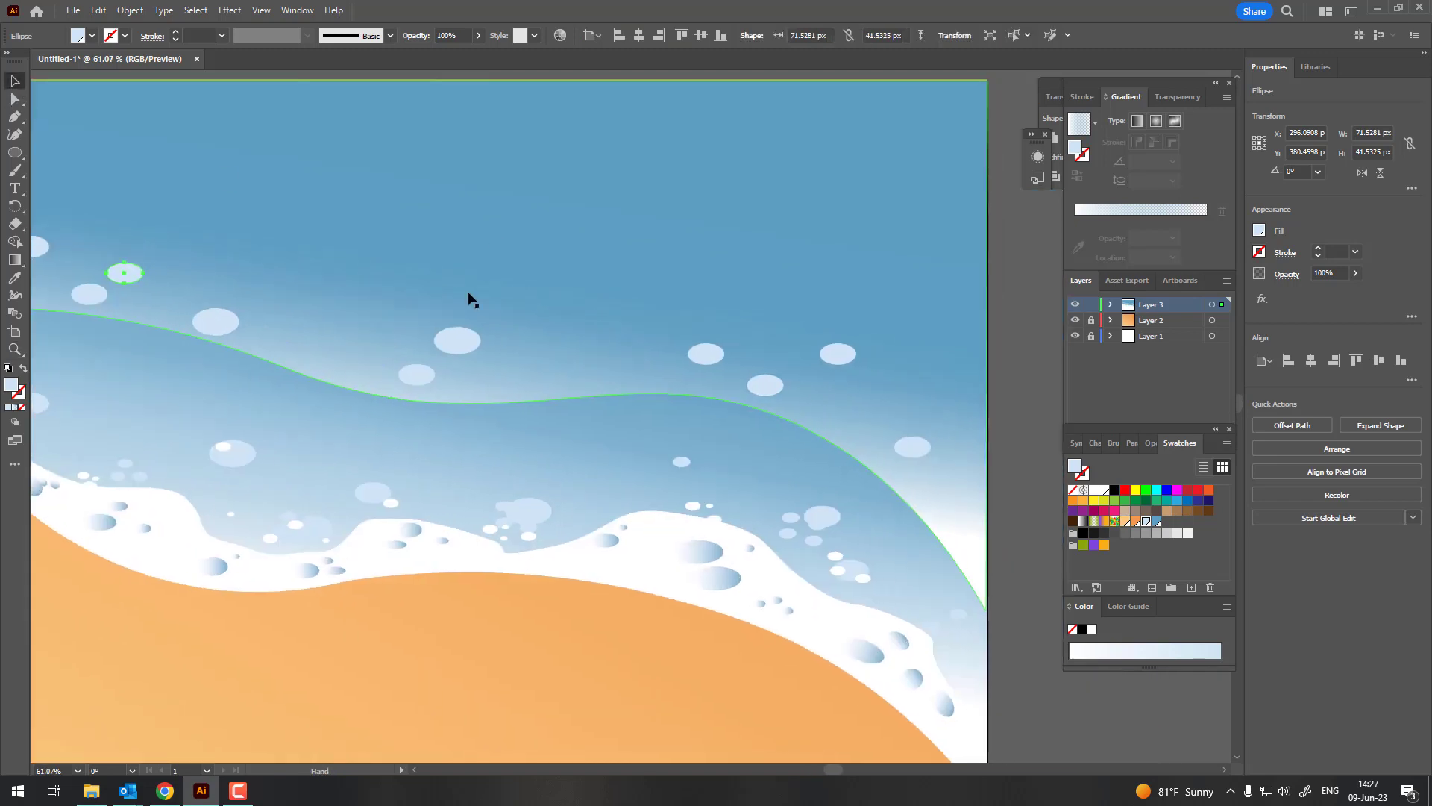
pyautogui.keyDown('shift'); pyautogui.click(764, 385); pyautogui.keyUp('shift')
pyautogui.keyDown('shift'); pyautogui.click(838, 354); pyautogui.keyUp('shift')
pyautogui.keyDown('shift'); pyautogui.click(909, 443); pyautogui.keyUp('shift')
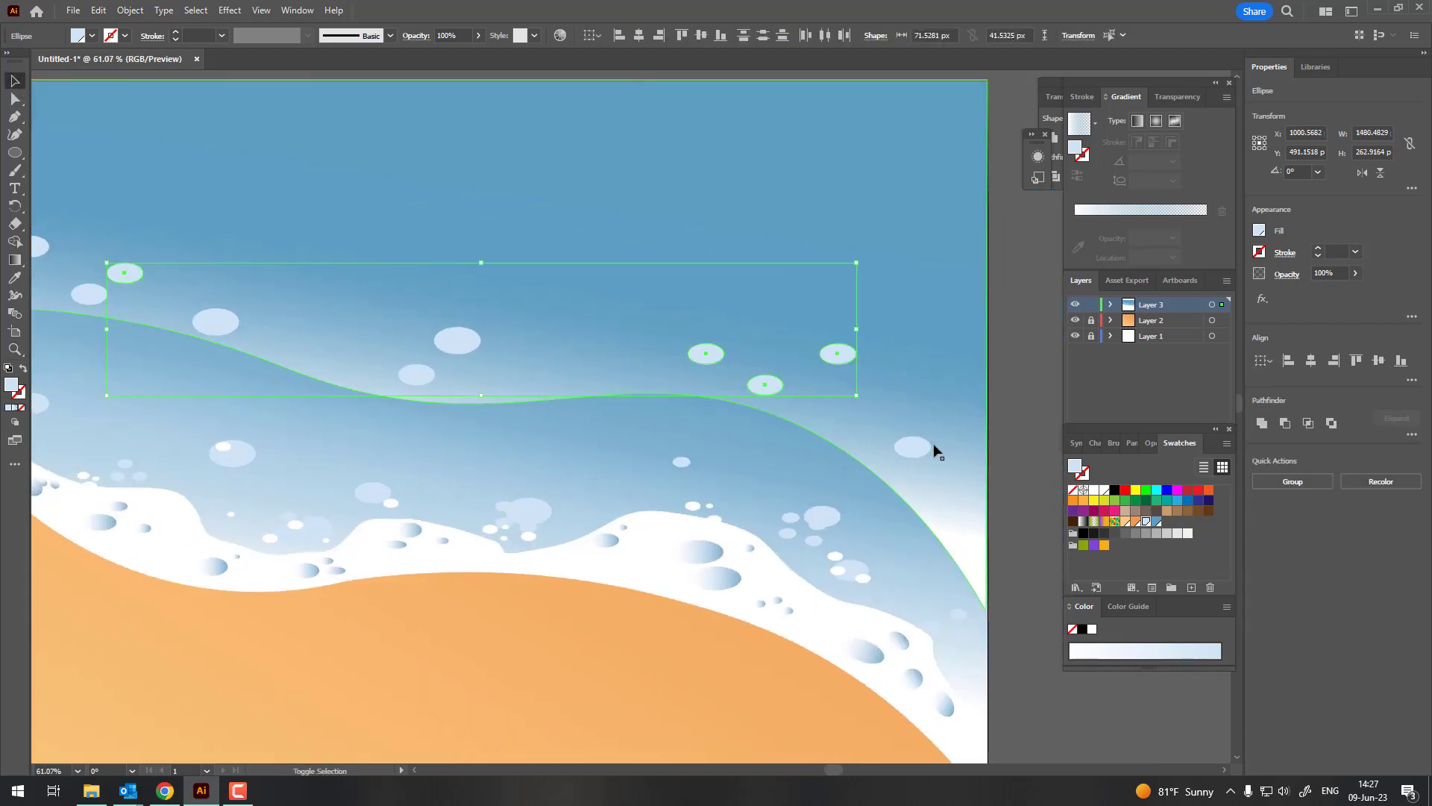
pyautogui.keyDown('shift'); pyautogui.click(456, 340); pyautogui.keyUp('shift')
pyautogui.keyDown('shift'); pyautogui.click(416, 374); pyautogui.keyUp('shift')
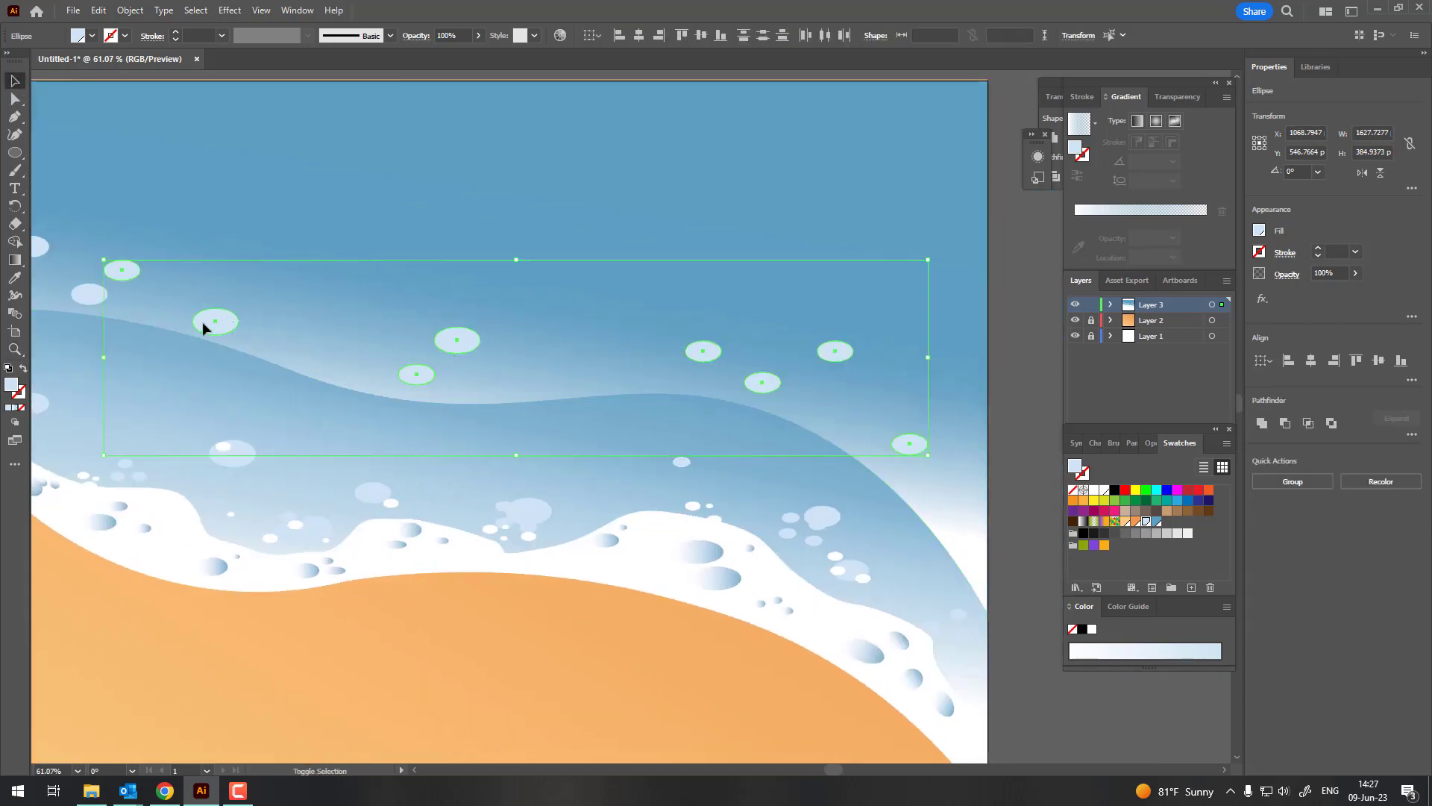
pyautogui.moveTo(203, 321); pyautogui.dragTo(701, 399)
pyautogui.keyDown('shift'); pyautogui.click(594, 314); pyautogui.keyUp('shift')
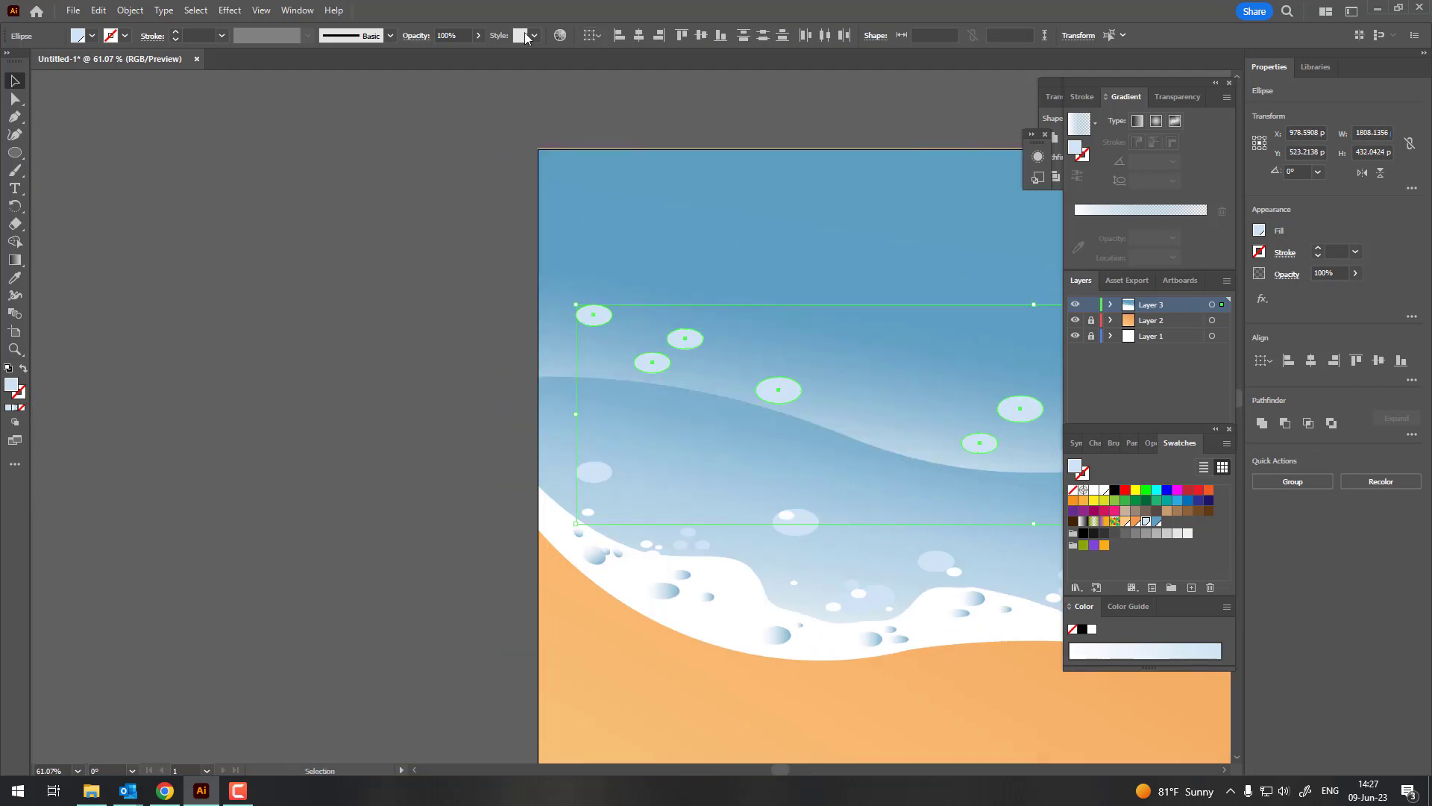
pyautogui.moveTo(475, 54); pyautogui.dragTo(445, 51)
# Make a smaller copy of a water bubble.
pyautogui.click(436, 208)
pyautogui.press('z')
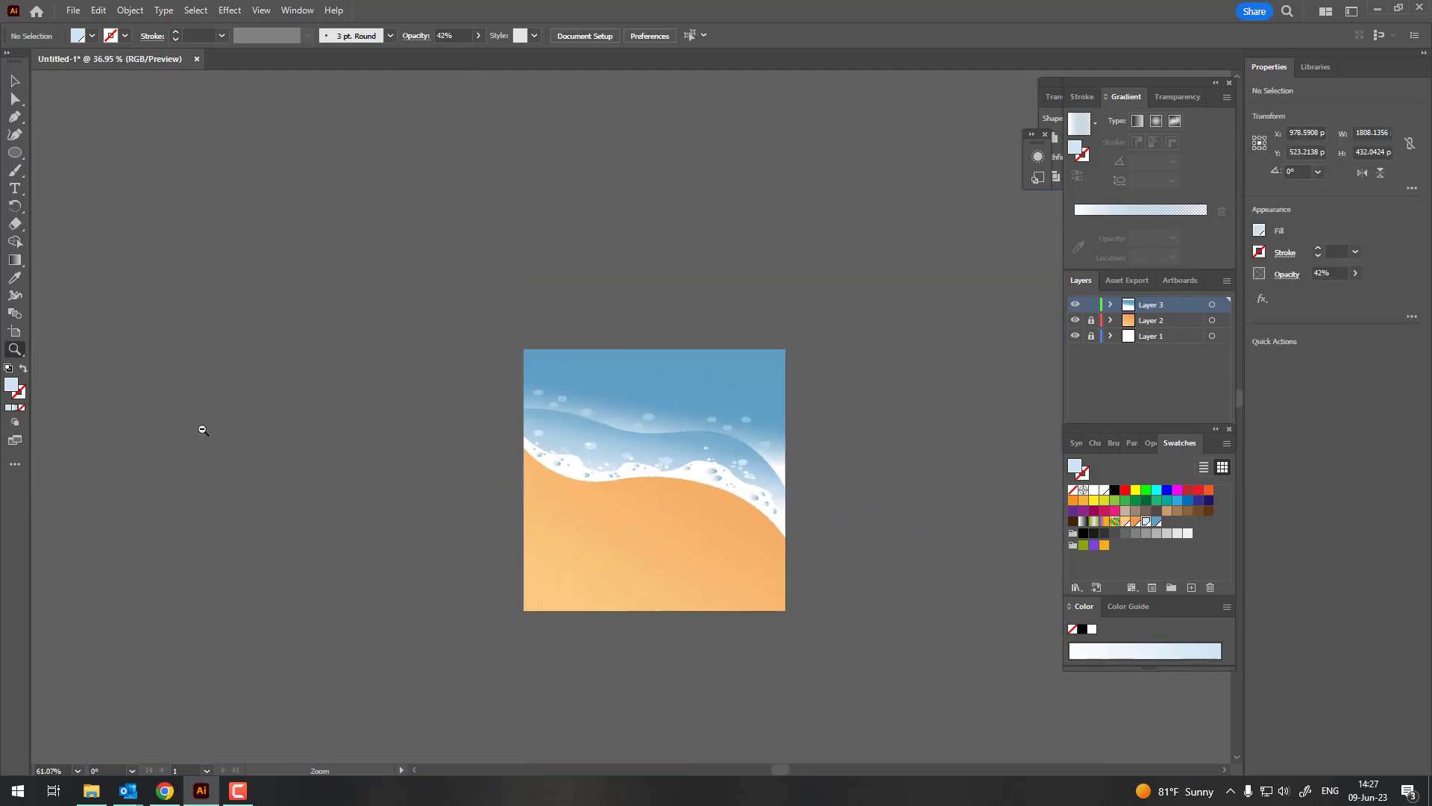
pyautogui.scroll(-3, 361, 453)
pyautogui.scroll(3, 361, 298)
pyautogui.scroll(5, 361, 298)
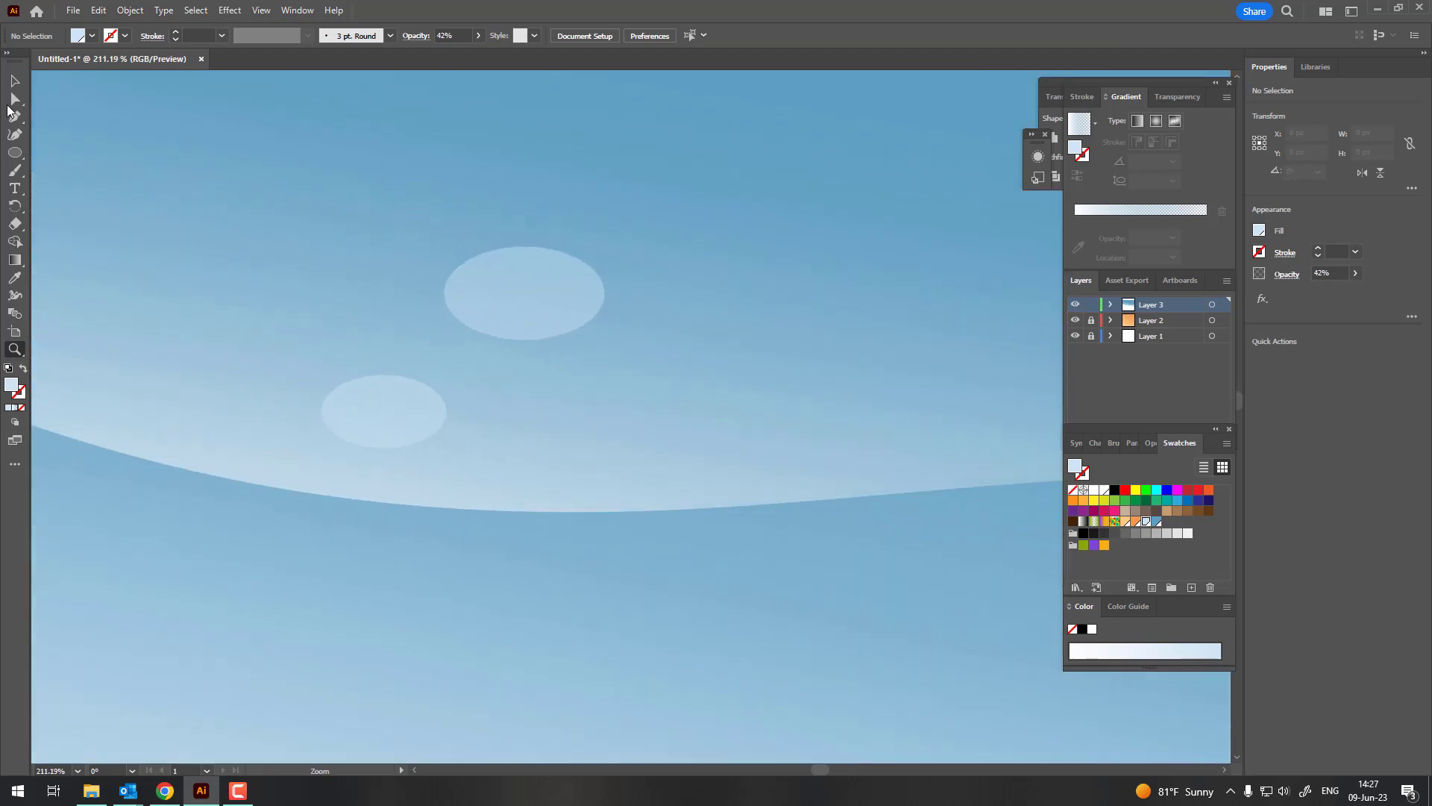
pyautogui.moveTo(435, 414)
pyautogui.mouseDown()
pyautogui.moveTo(572, 400)
pyautogui.moveTo(518, 403)
pyautogui.mouseUp()
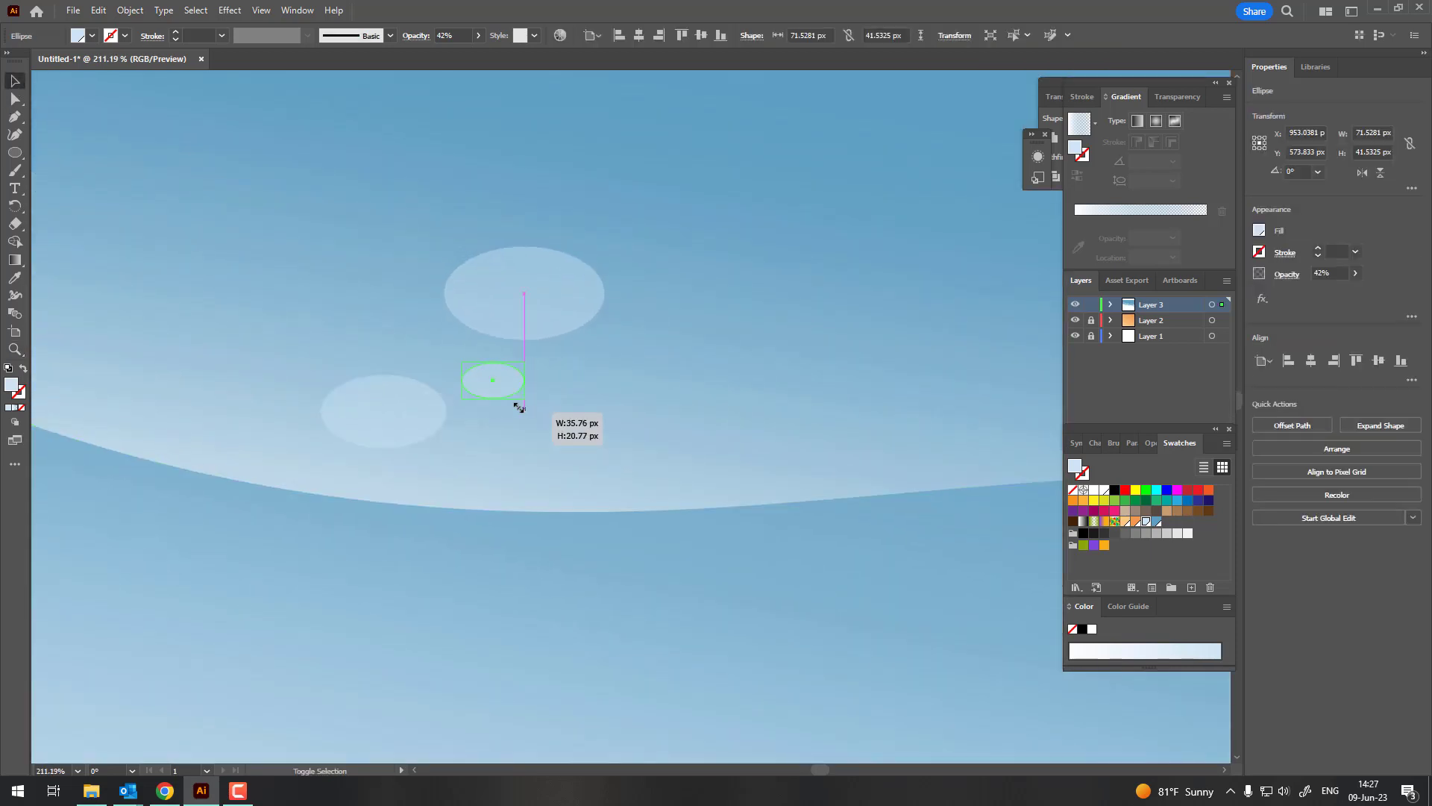
pyautogui.press('z')
pyautogui.scroll(-3, 153, 391)
pyautogui.hotkey('ctrl', '+')
pyautogui.press('v')
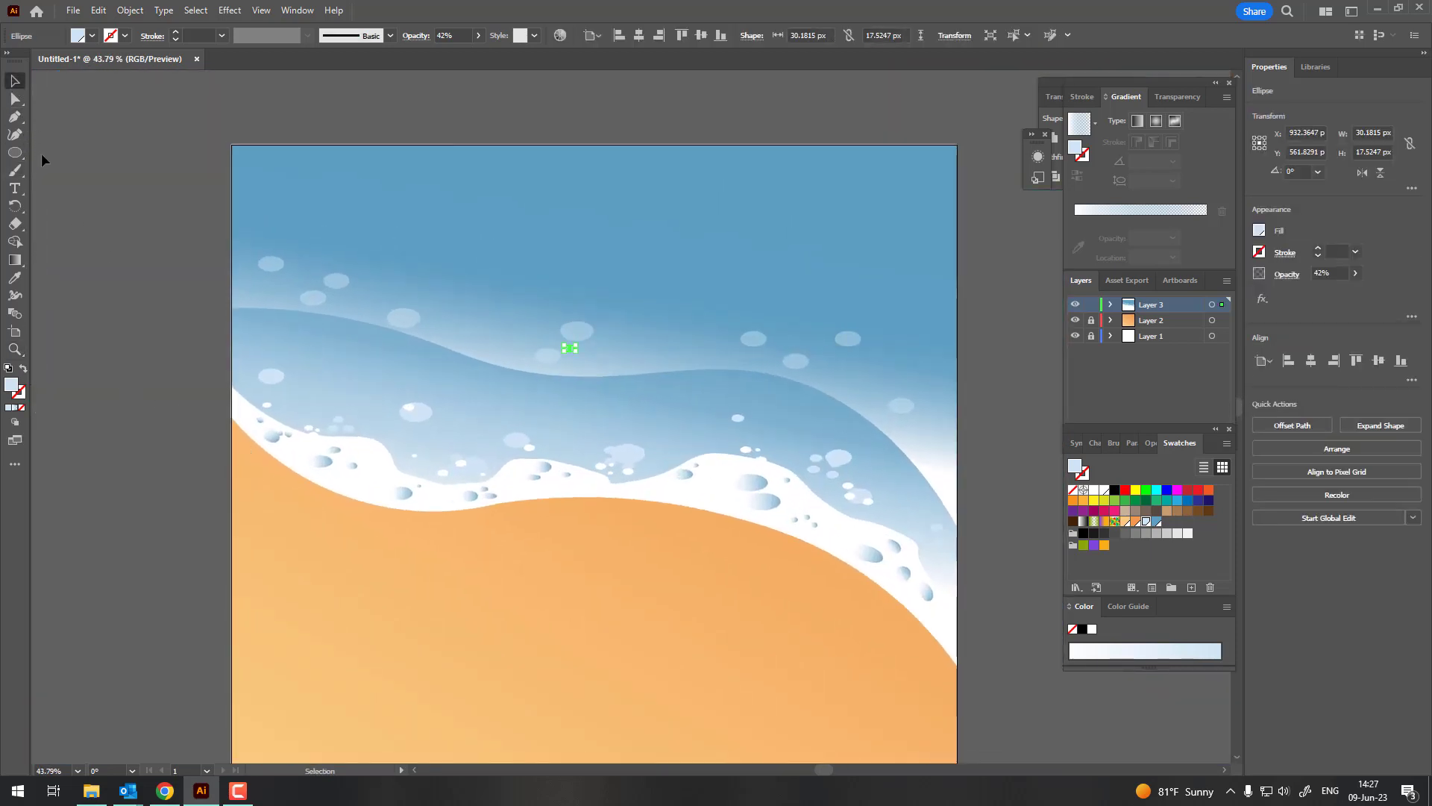
pyautogui.click(42, 154)
# Alt-drag several copies of the small bubble around the water.
pyautogui.moveTo(564, 352)
pyautogui.mouseDown()
pyautogui.moveTo(231, 259)
pyautogui.moveTo(274, 289)
pyautogui.moveTo(366, 302)
pyautogui.moveTo(623, 391)
pyautogui.moveTo(641, 383)
pyautogui.mouseUp()
pyautogui.click(156, 331)
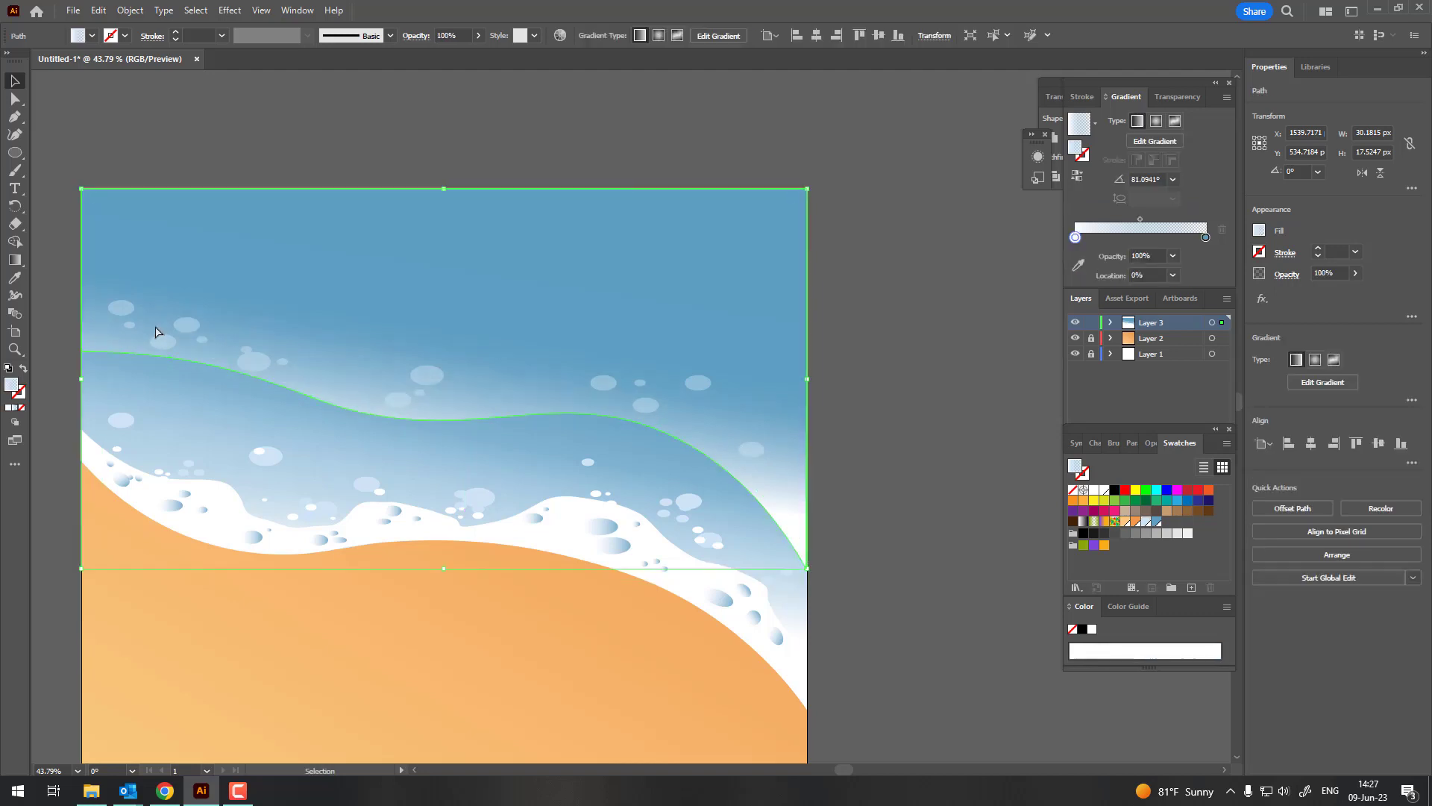
pyautogui.moveTo(128, 325); pyautogui.dragTo(687, 427)
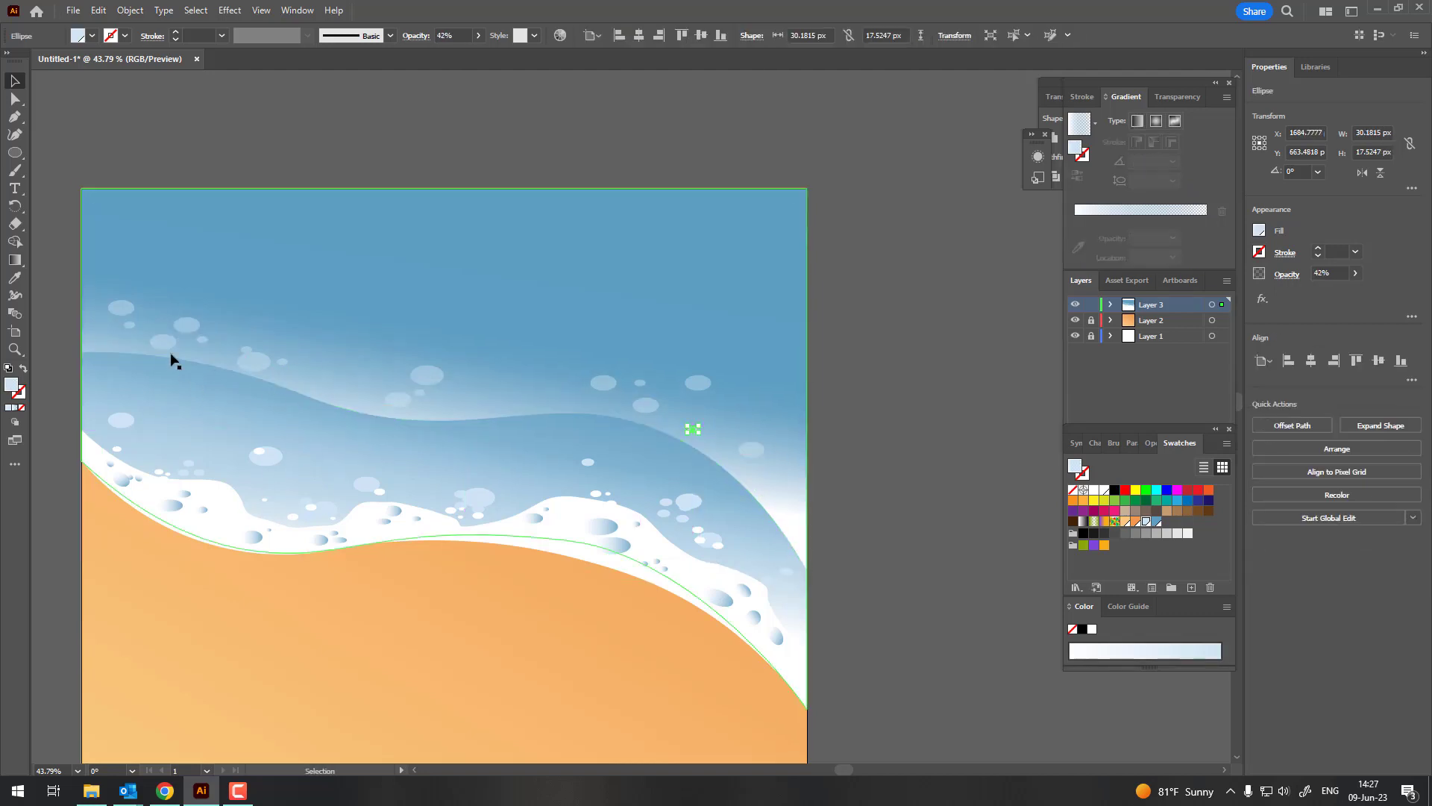
pyautogui.moveTo(129, 328); pyautogui.dragTo(752, 419)
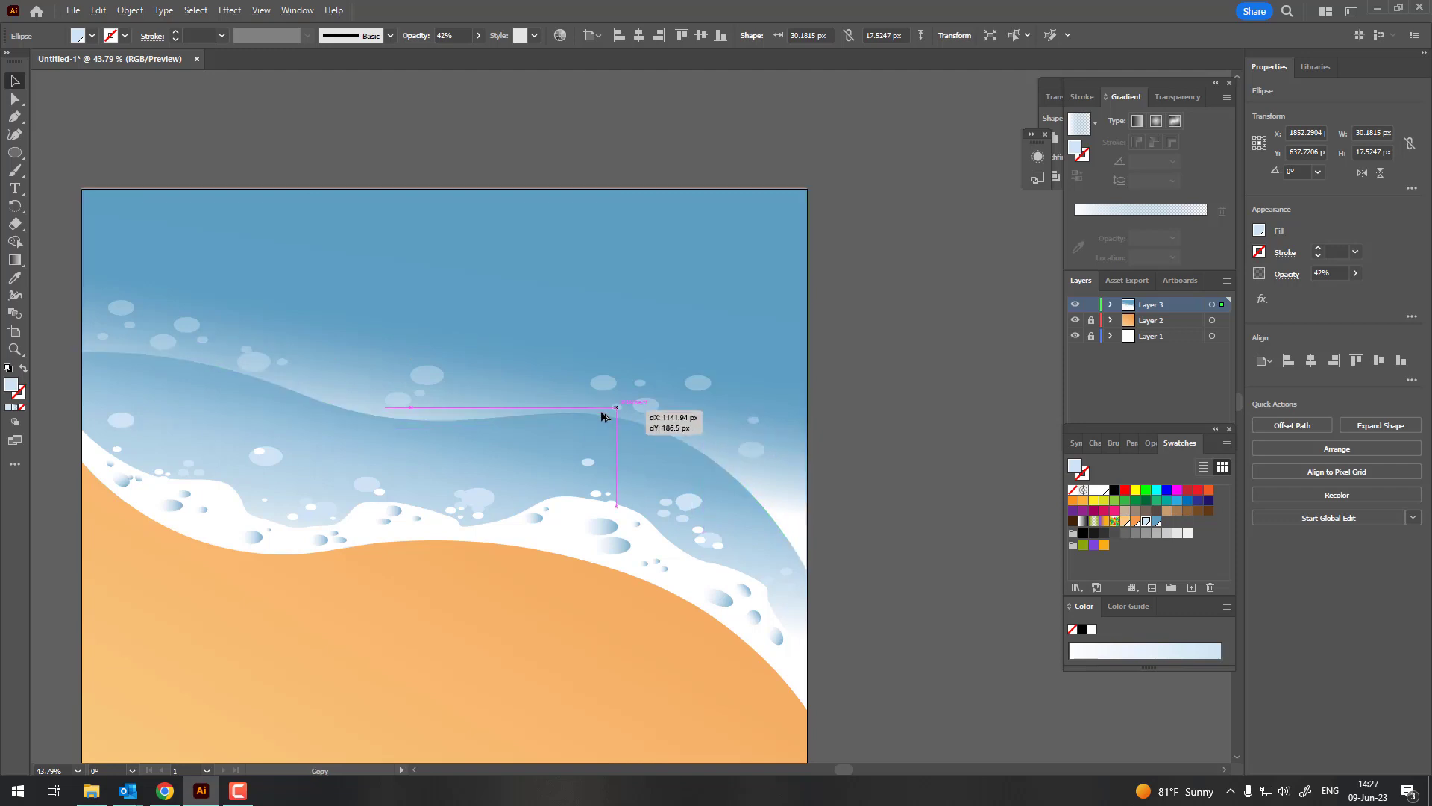
pyautogui.moveTo(203, 340); pyautogui.dragTo(596, 401)
# Place a larger bubble copy near the top of the water.
pyautogui.scroll(-1, 596, 418)
pyautogui.moveTo(696, 445); pyautogui.dragTo(676, 494)
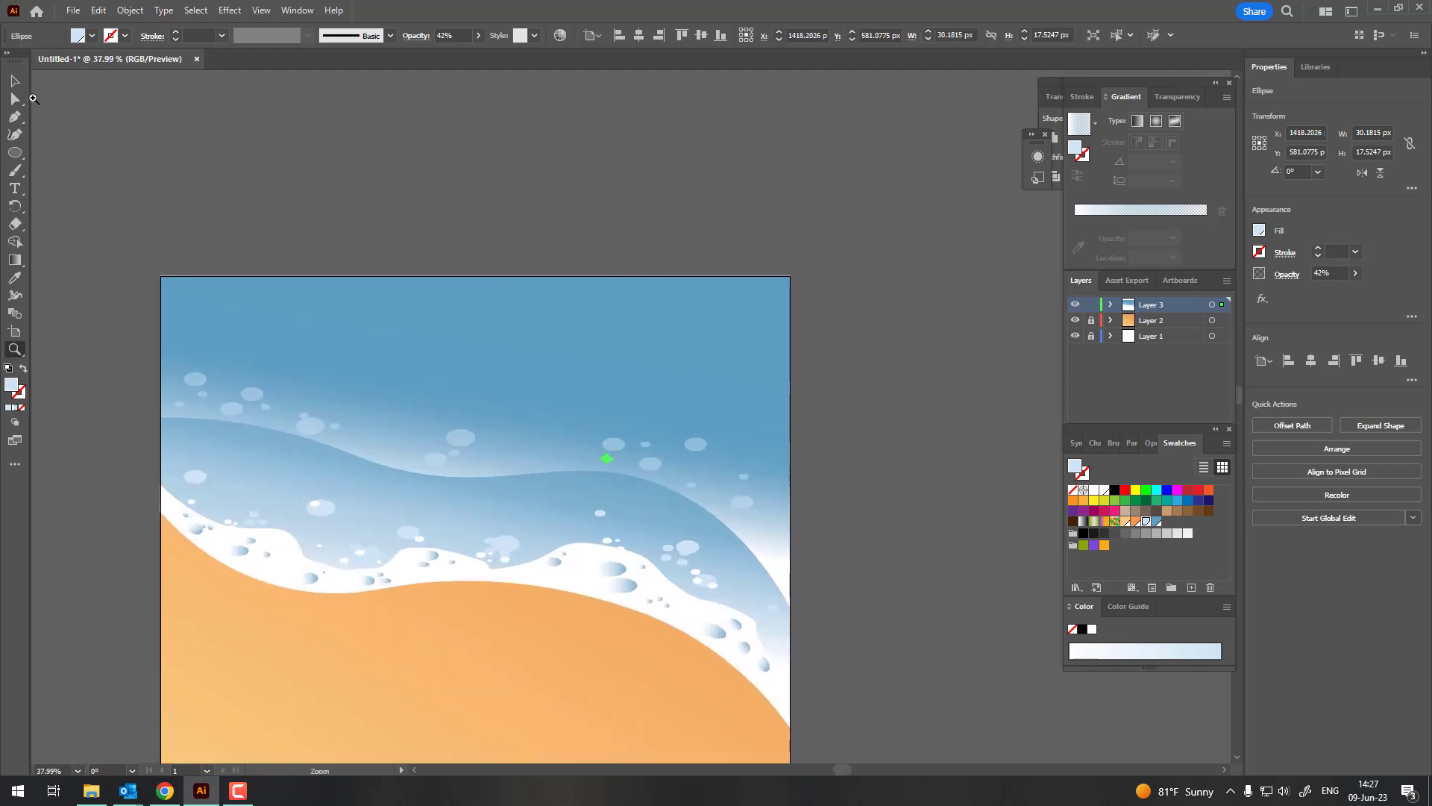
pyautogui.press('v')
pyautogui.moveTo(475, 364); pyautogui.dragTo(475, 364)
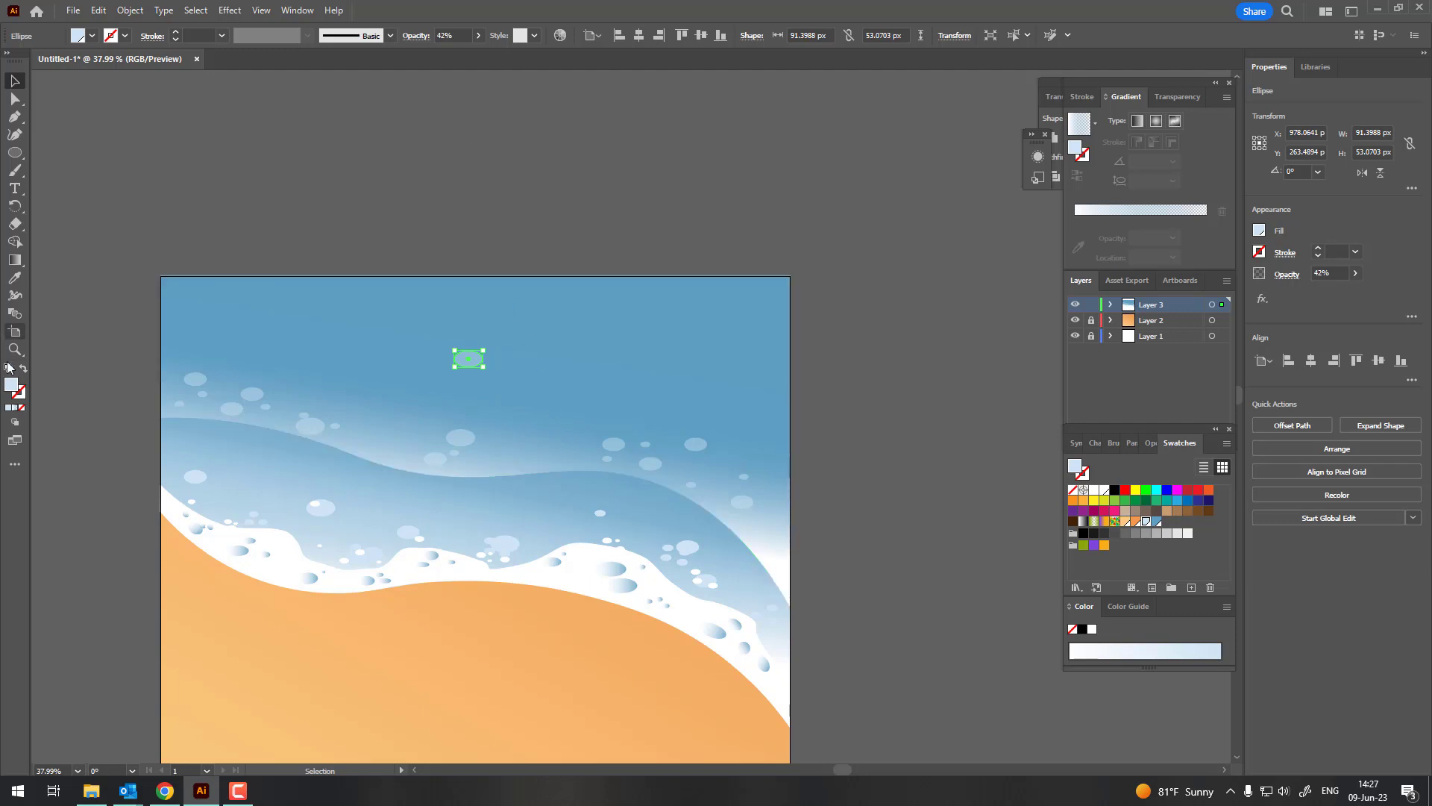
# Fill the top ellipse with the water blue, then change it to darker blue 426A7C.
pyautogui.click(1157, 522)
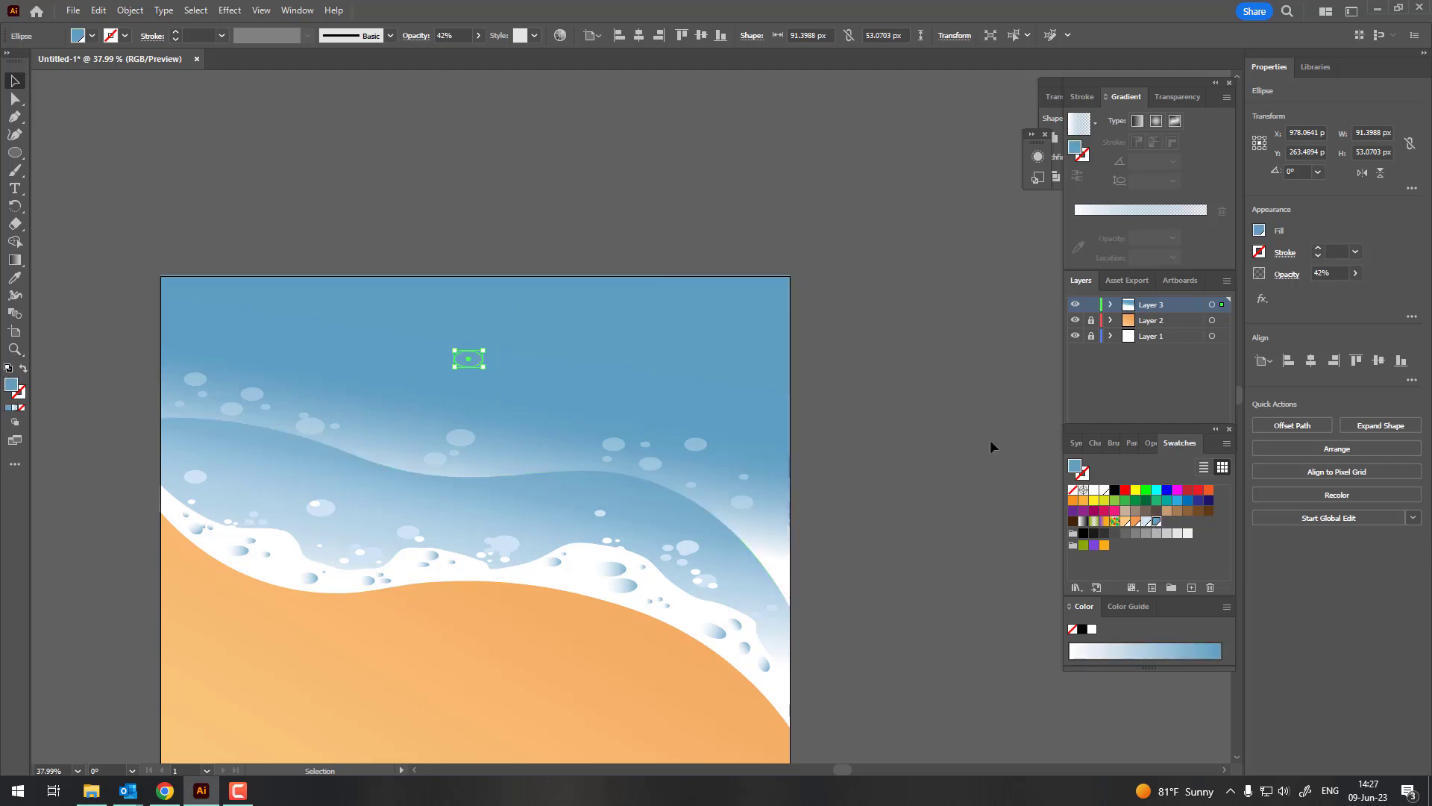
pyautogui.click(991, 442)
pyautogui.click(479, 361)
pyautogui.doubleClick(12, 386)
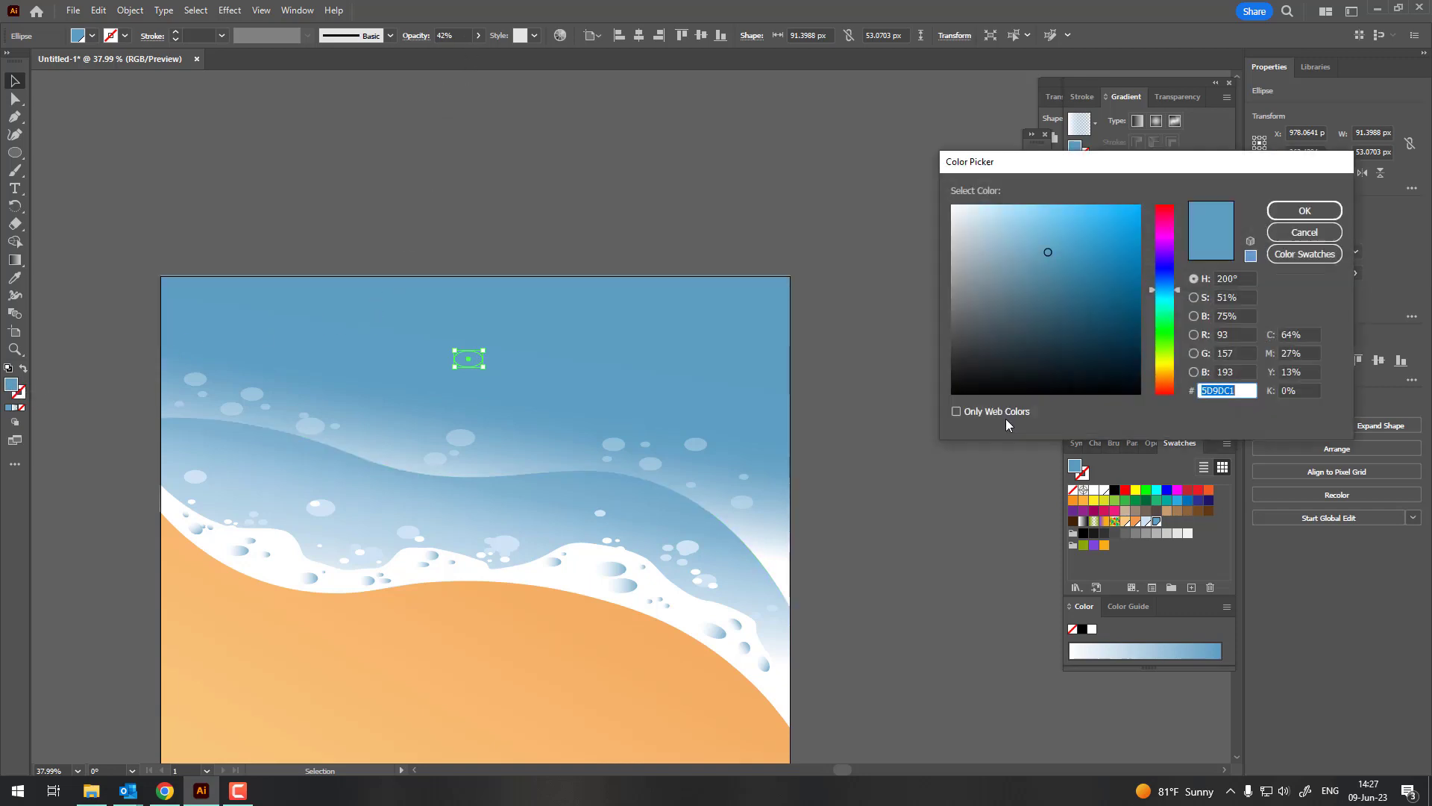
pyautogui.press('Return')
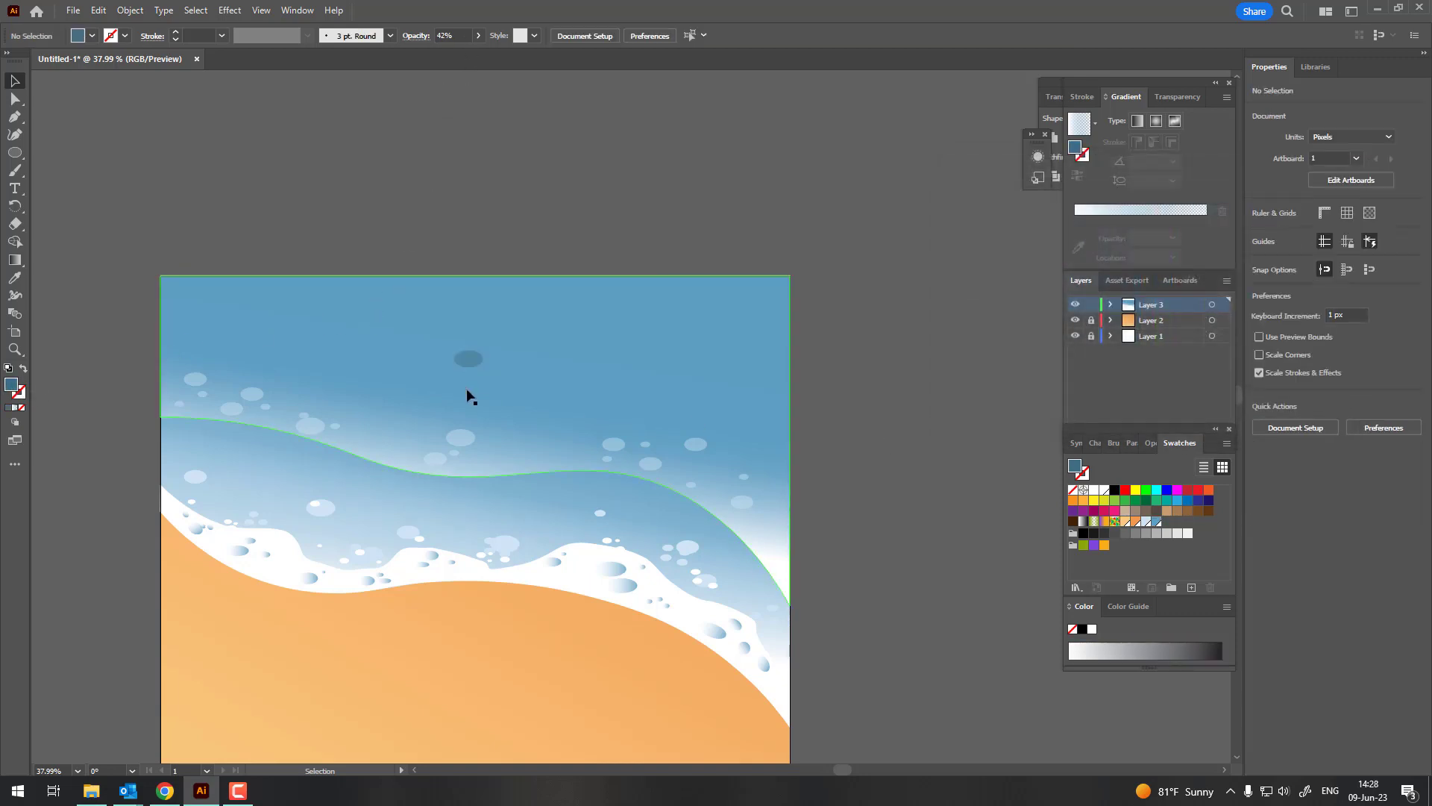
# Duplicate the dark ellipse below it and set both to 30% opacity.
pyautogui.moveTo(469, 360); pyautogui.dragTo(499, 387)
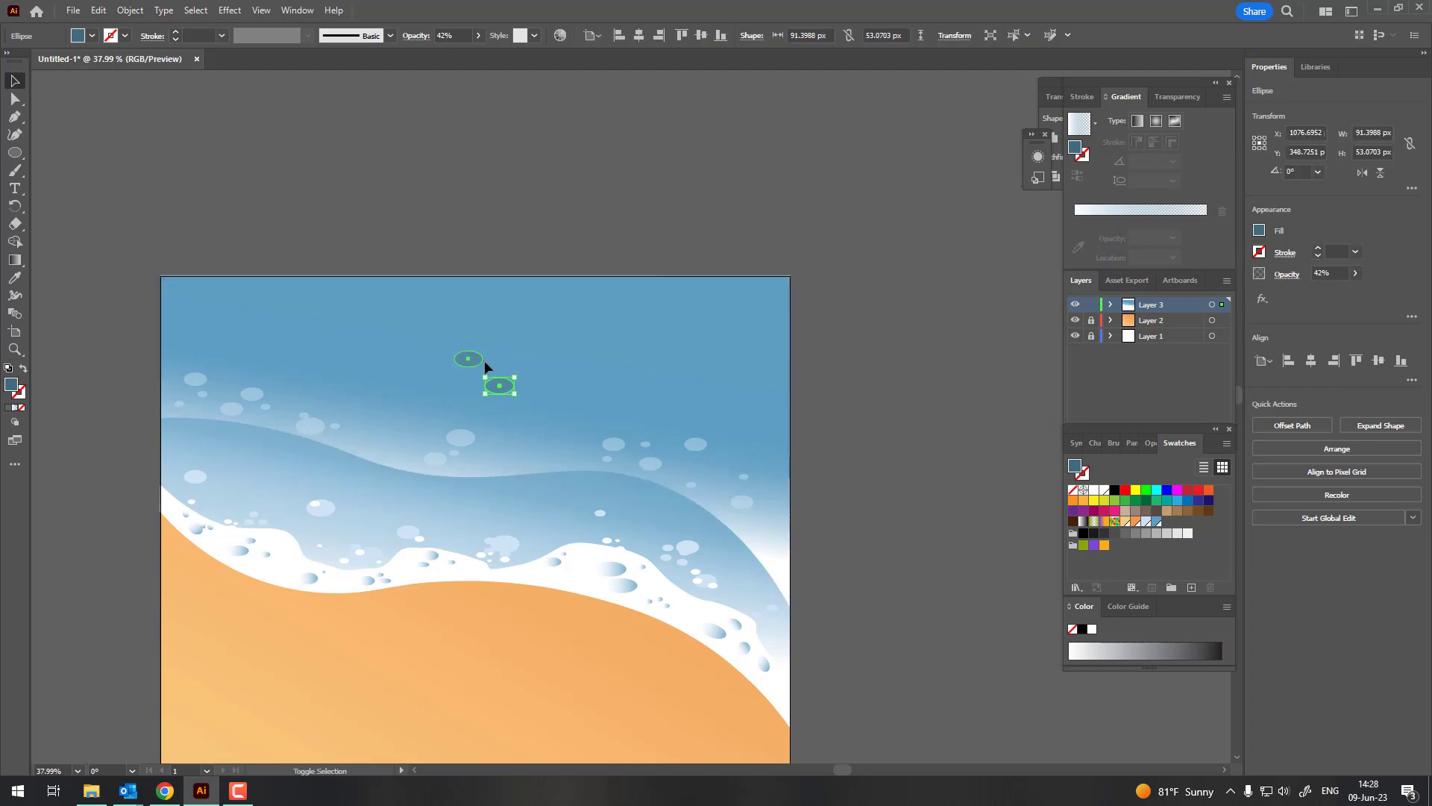
pyautogui.keyDown('shift'); pyautogui.click(481, 360); pyautogui.keyUp('shift')
pyautogui.write('3')
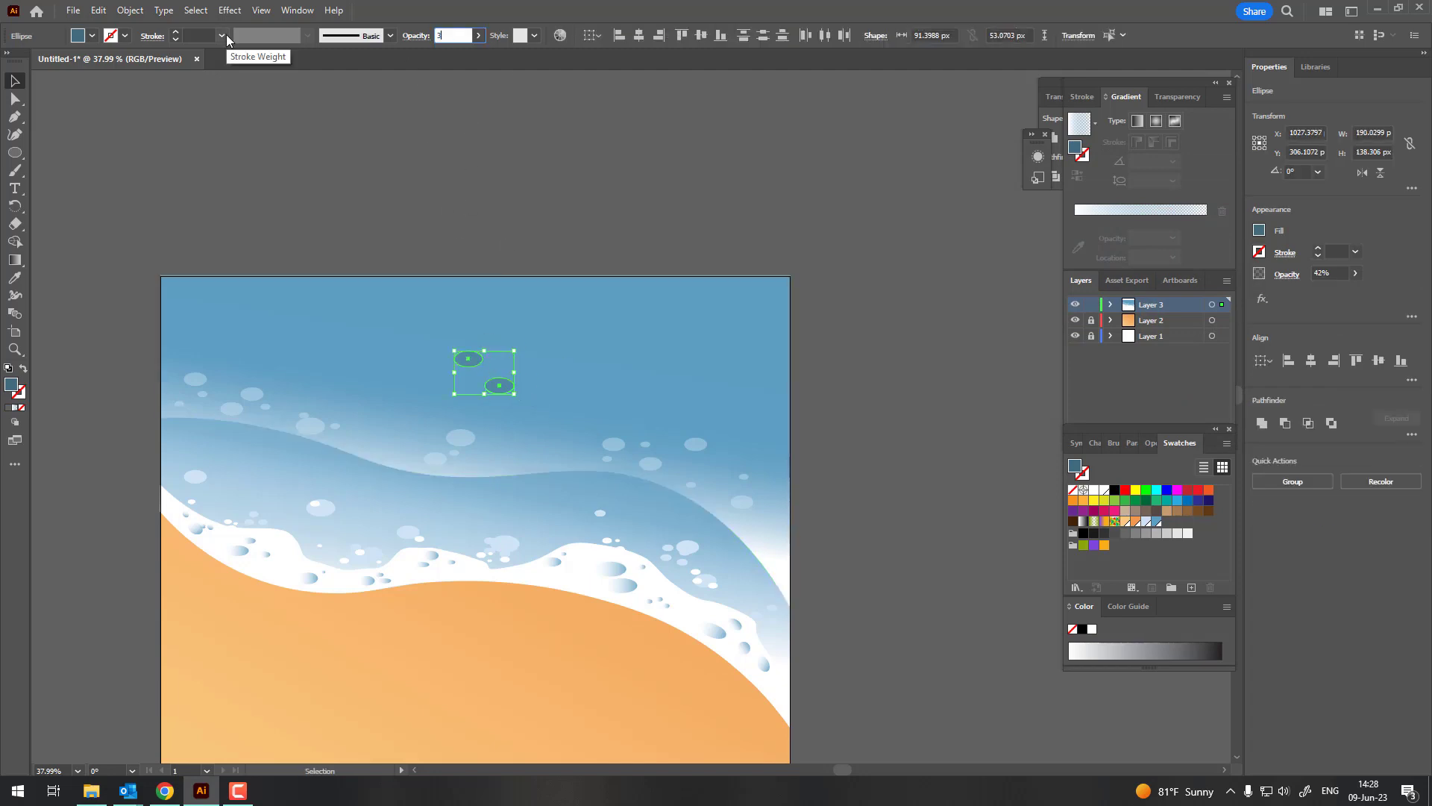
pyautogui.write('0')
pyautogui.click(583, 231)
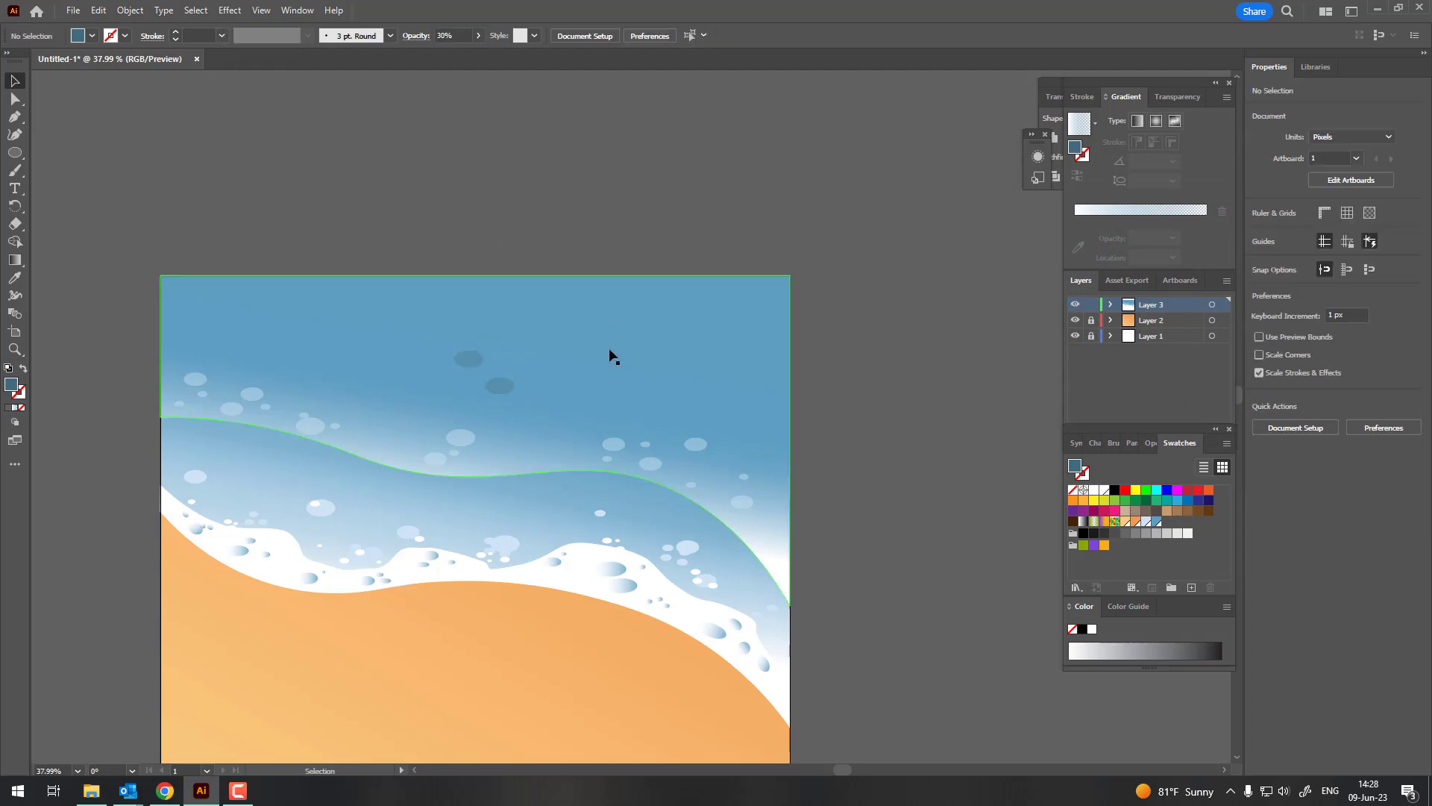
# Copy dark ellipses into the upper-right and lower water, and eyedropper their blue onto a small bubble.
pyautogui.moveTo(535, 375)
pyautogui.mouseDown()
pyautogui.moveTo(712, 324)
pyautogui.moveTo(746, 476)
pyautogui.mouseUp()
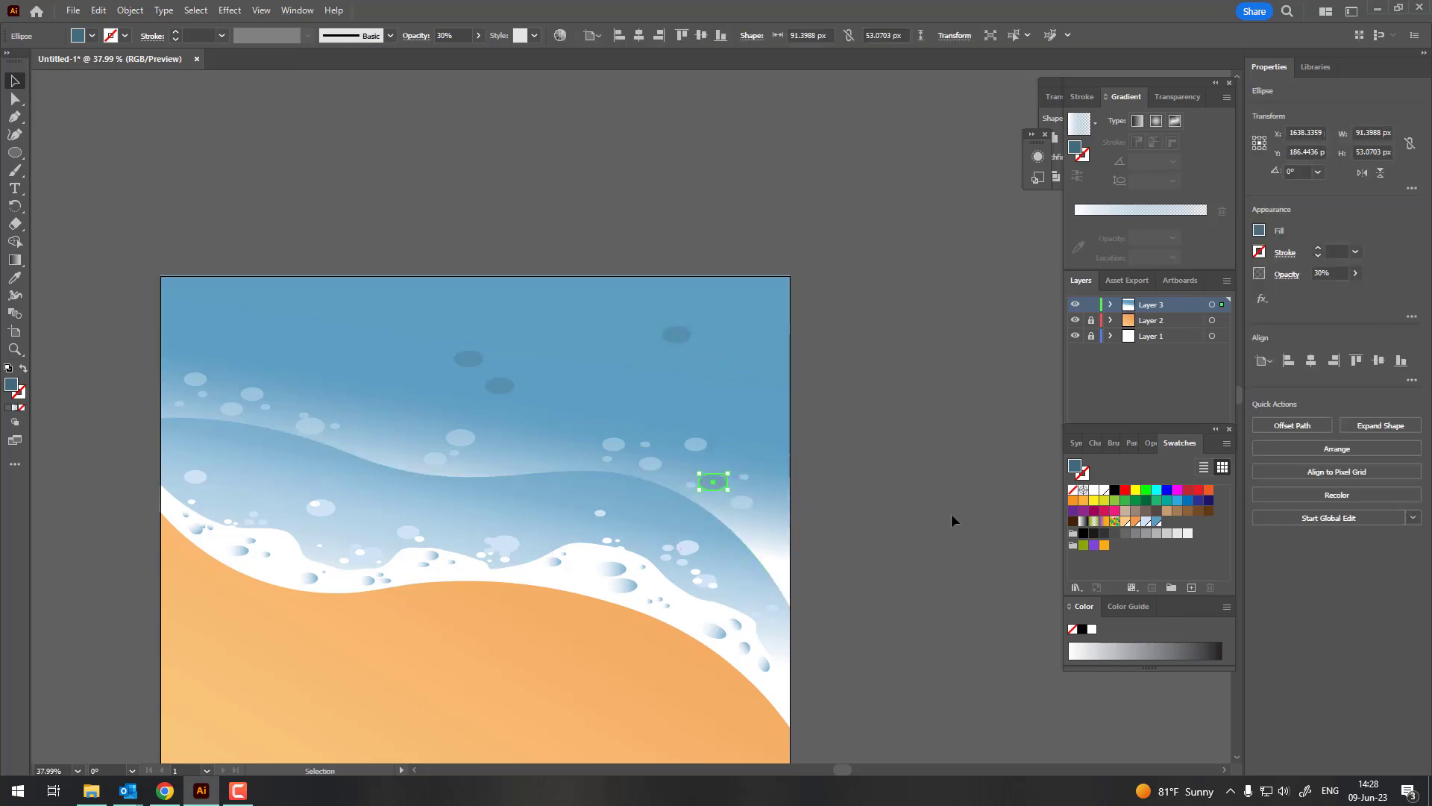
pyautogui.click(951, 513)
pyautogui.moveTo(676, 334); pyautogui.dragTo(772, 532)
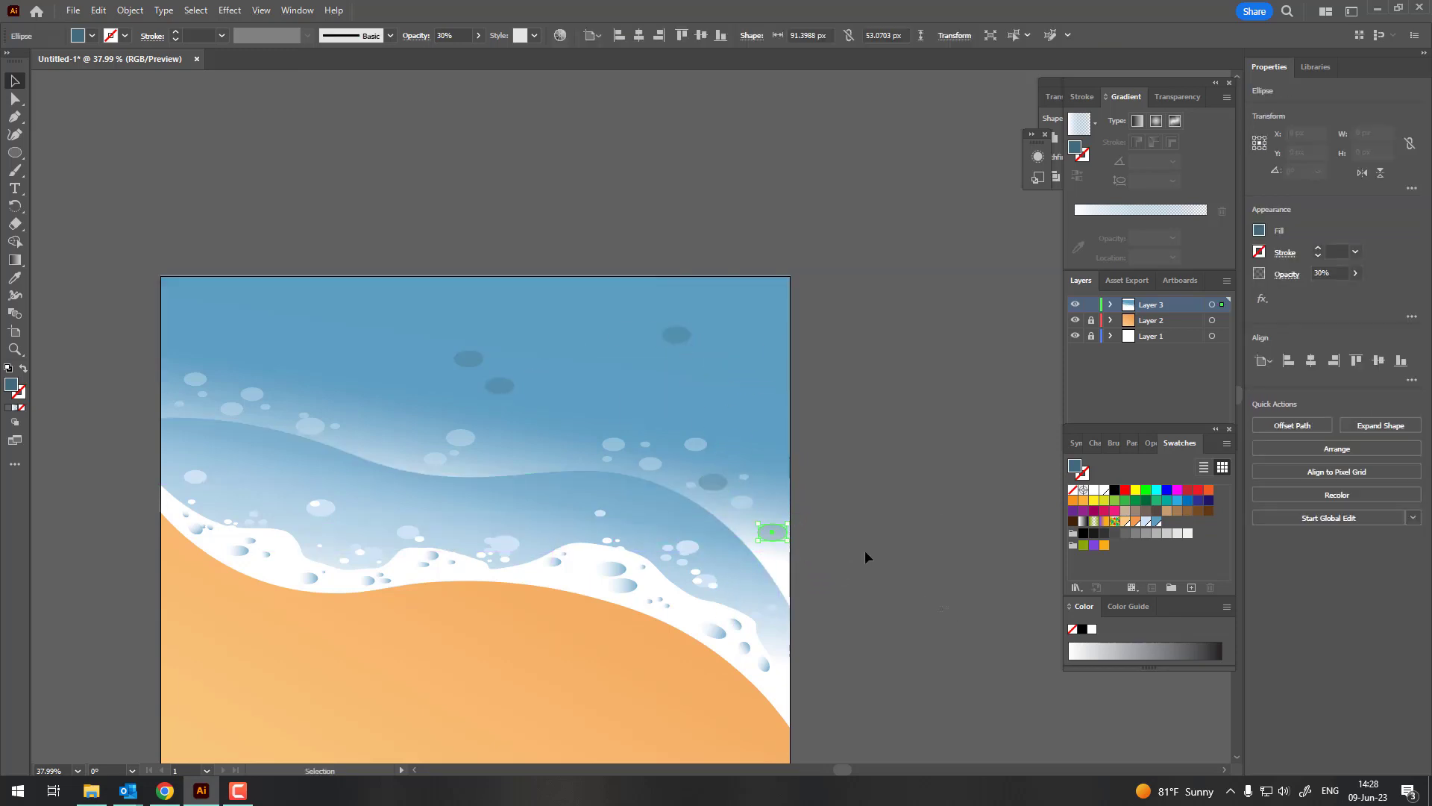
pyautogui.click(865, 549)
pyautogui.moveTo(454, 455); pyautogui.dragTo(401, 409)
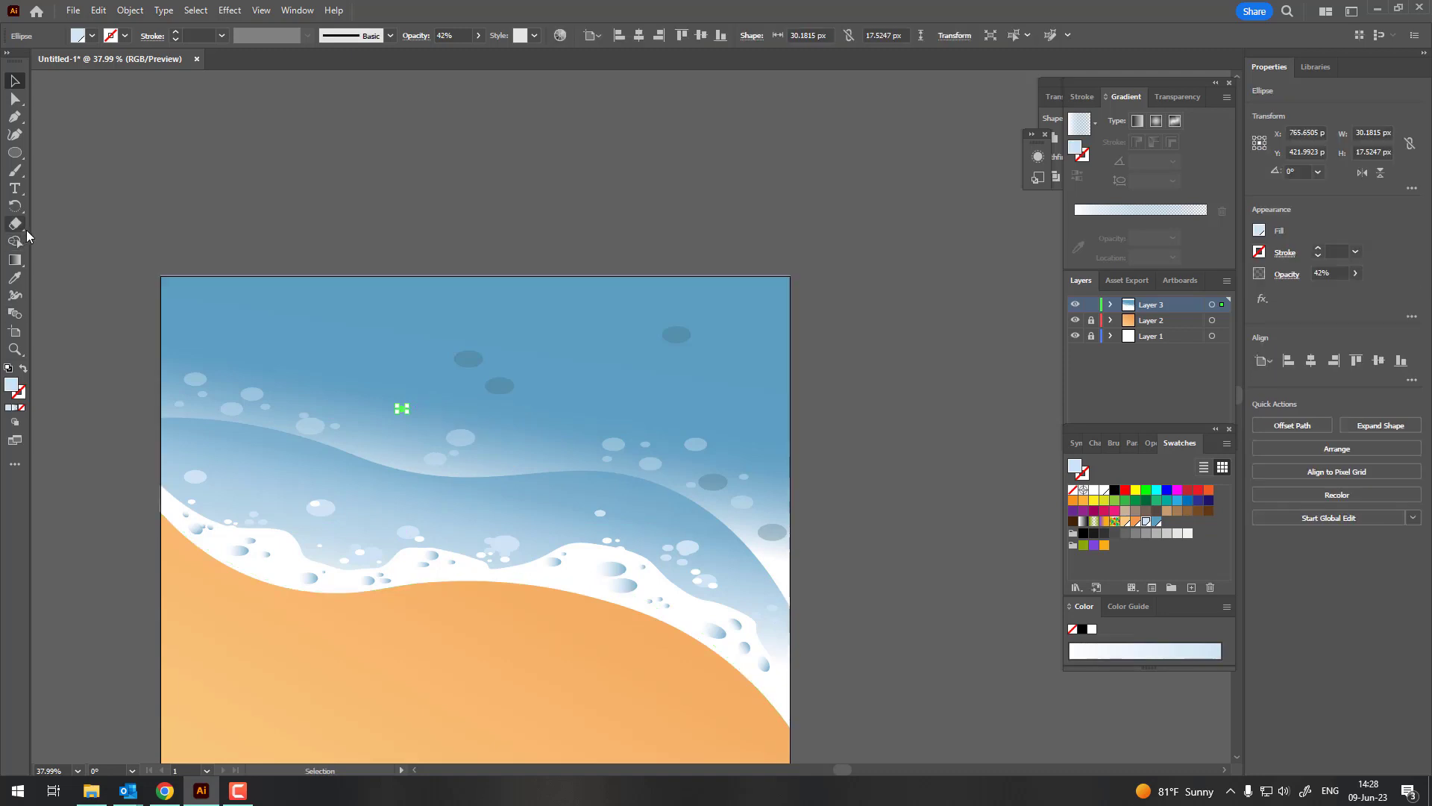
pyautogui.click(15, 277)
pyautogui.click(496, 382)
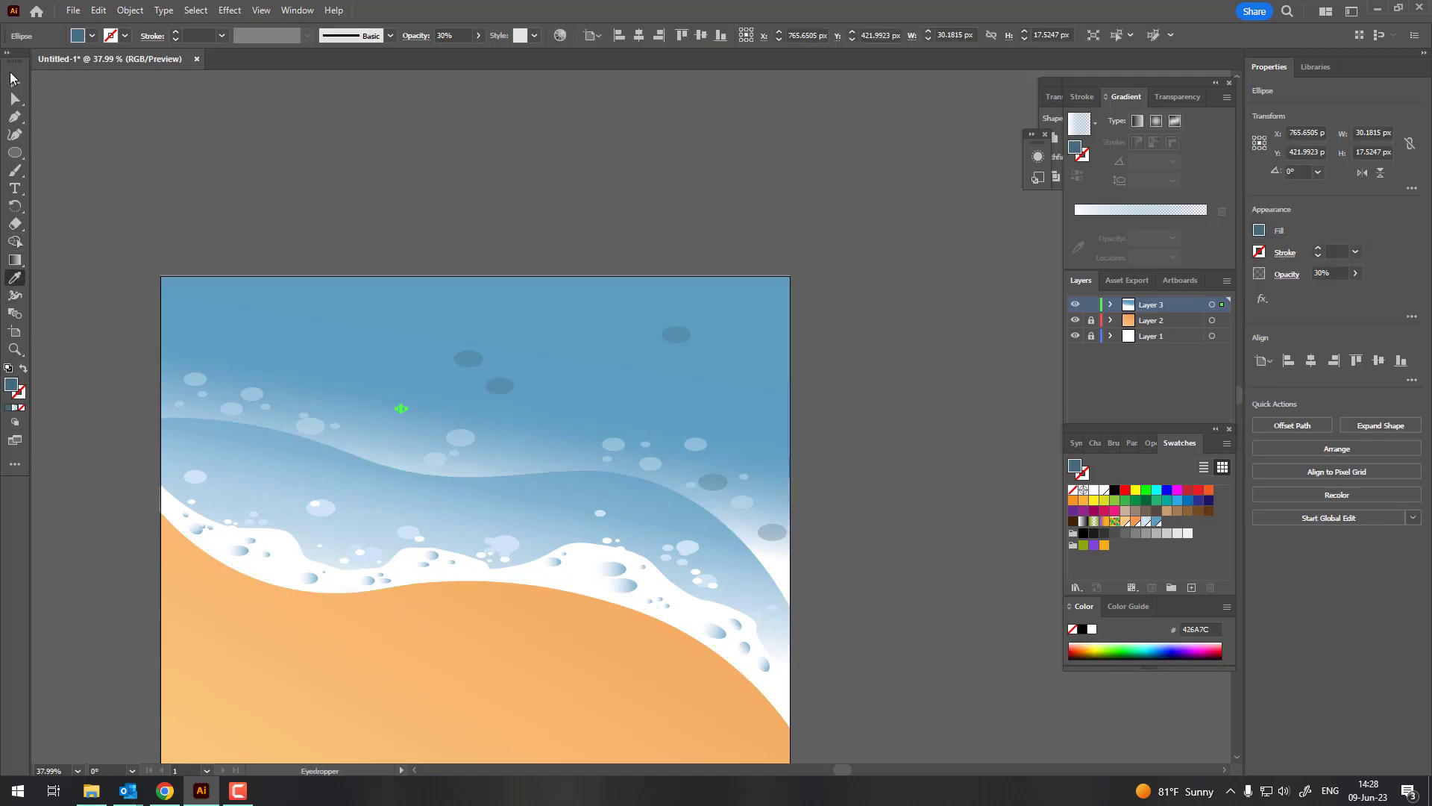
# Duplicate dark bubbles across the water, from the top left down to the foam.
pyautogui.click(10, 78)
pyautogui.hscroll(1, 406, 185)
pyautogui.click(406, 185)
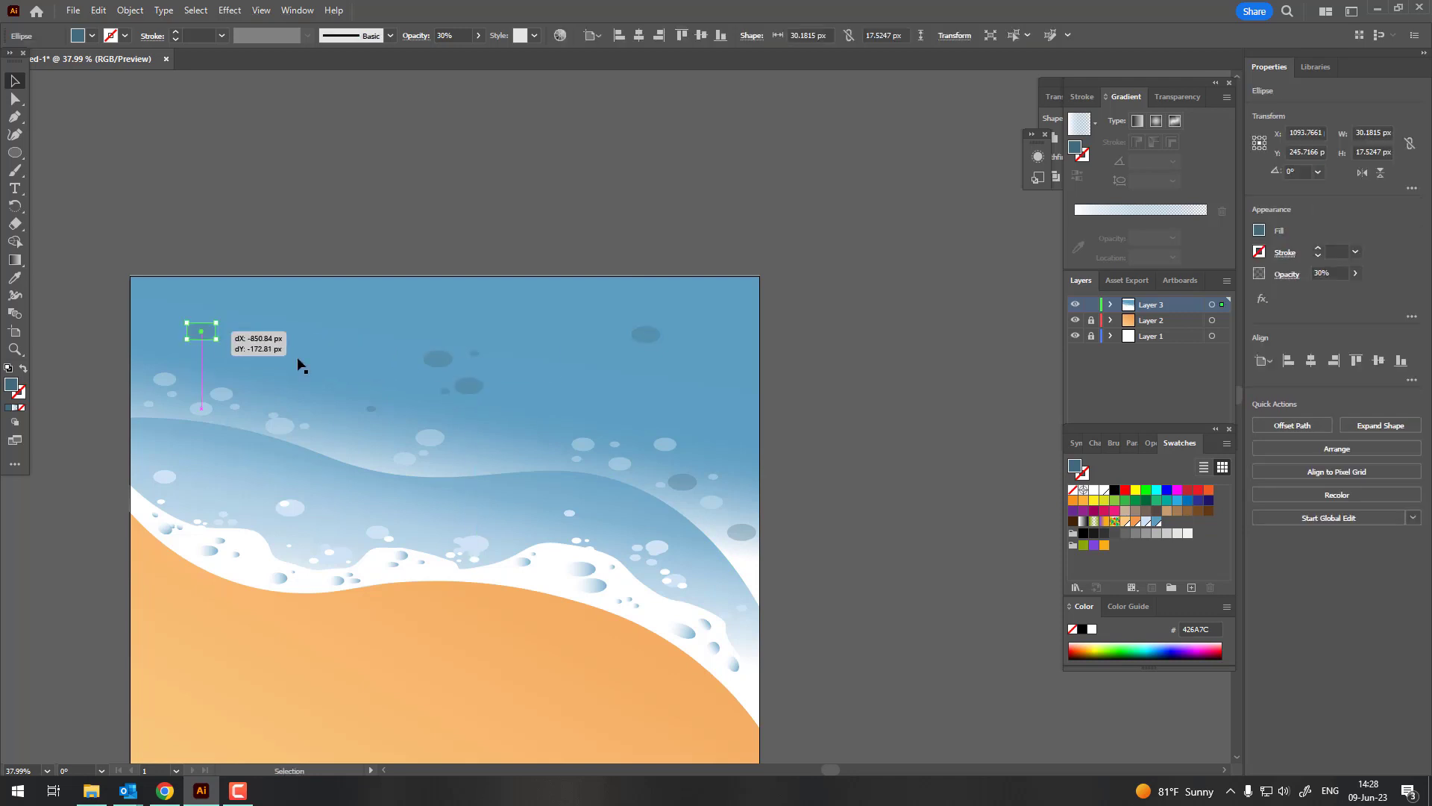
pyautogui.moveTo(468, 387); pyautogui.dragTo(181, 335)
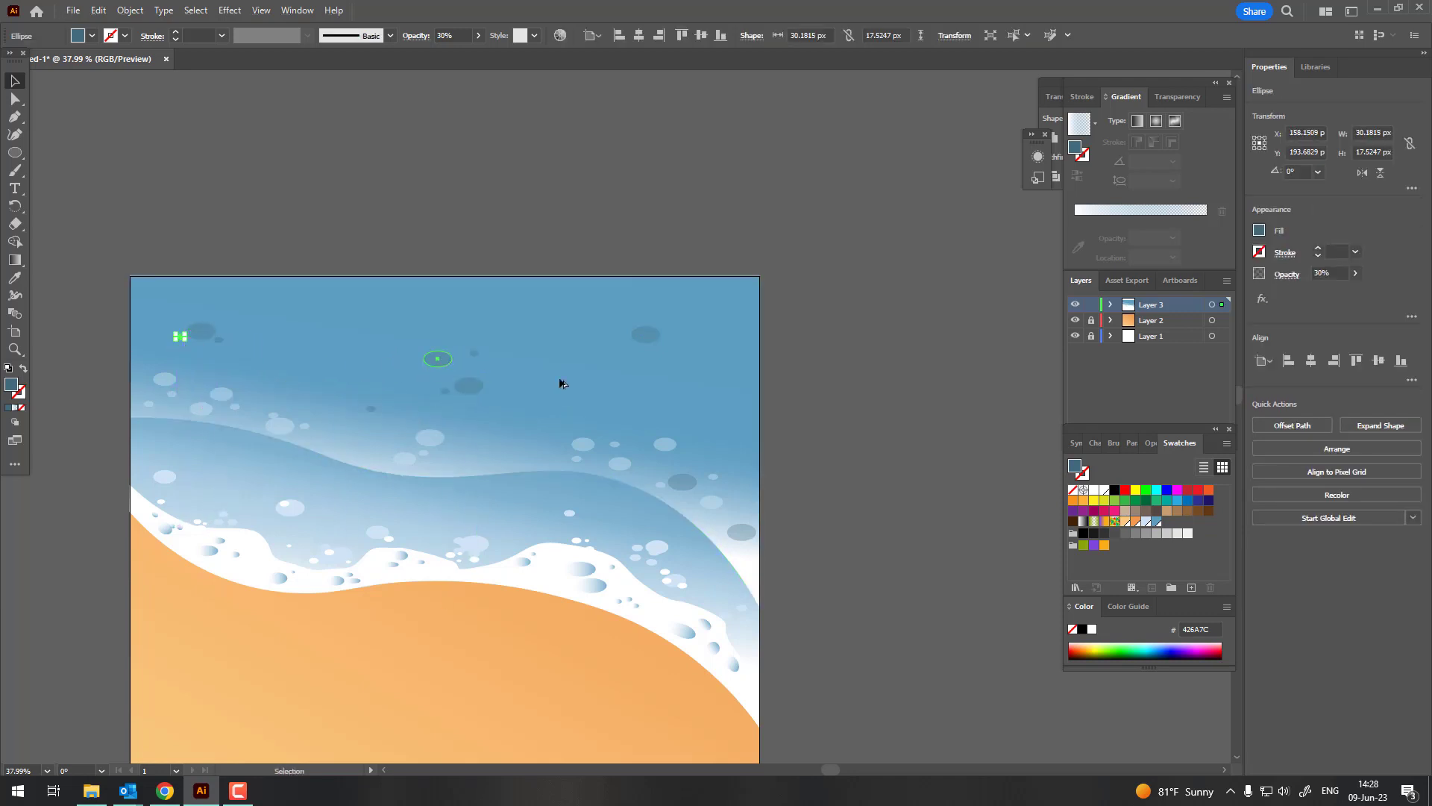
pyautogui.moveTo(478, 377); pyautogui.dragTo(643, 415)
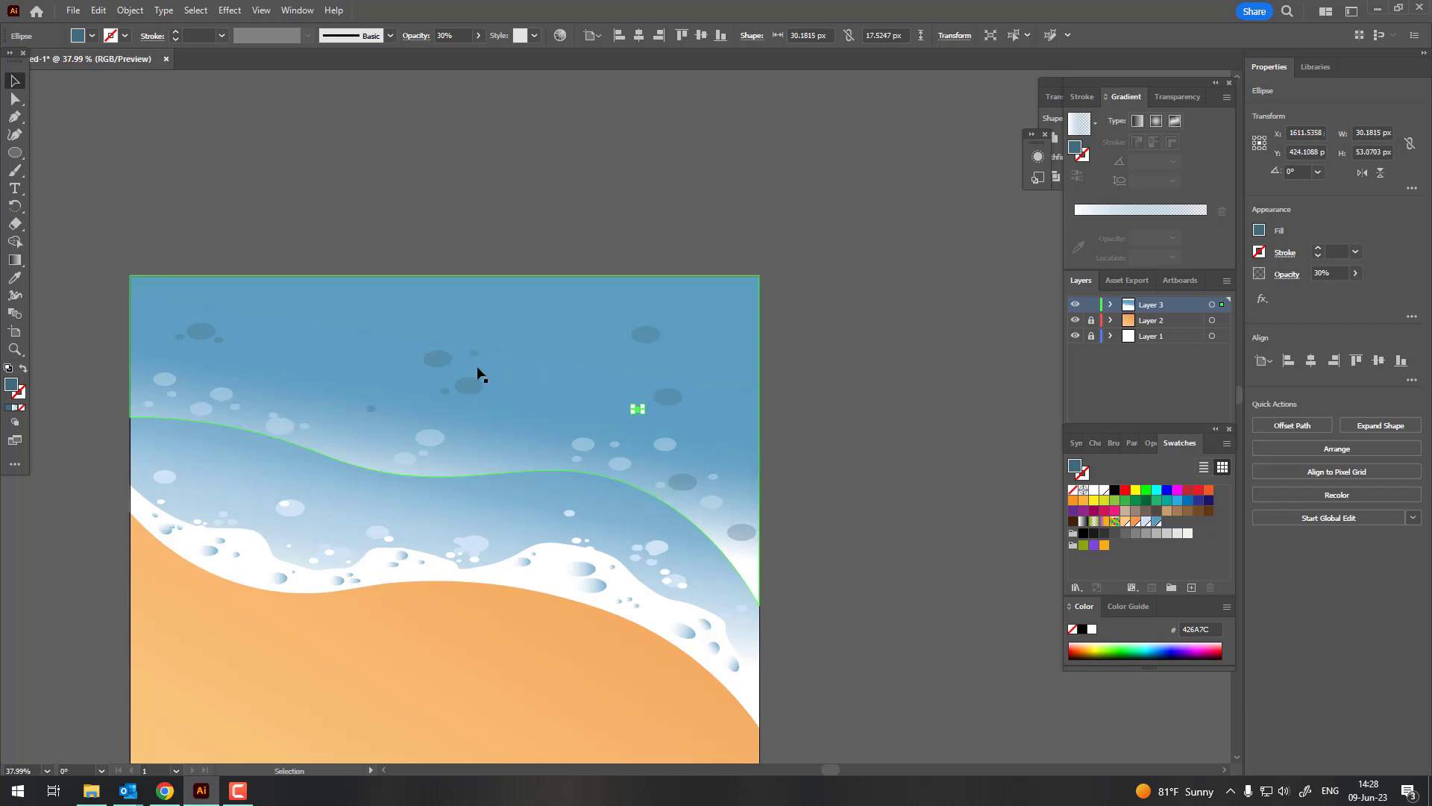
pyautogui.moveTo(481, 380)
pyautogui.mouseDown()
pyautogui.moveTo(504, 446)
pyautogui.moveTo(522, 452)
pyautogui.mouseUp()
pyautogui.moveTo(441, 397)
pyautogui.mouseDown()
pyautogui.moveTo(229, 509)
pyautogui.moveTo(190, 496)
pyautogui.mouseUp()
pyautogui.moveTo(437, 369); pyautogui.dragTo(512, 546)
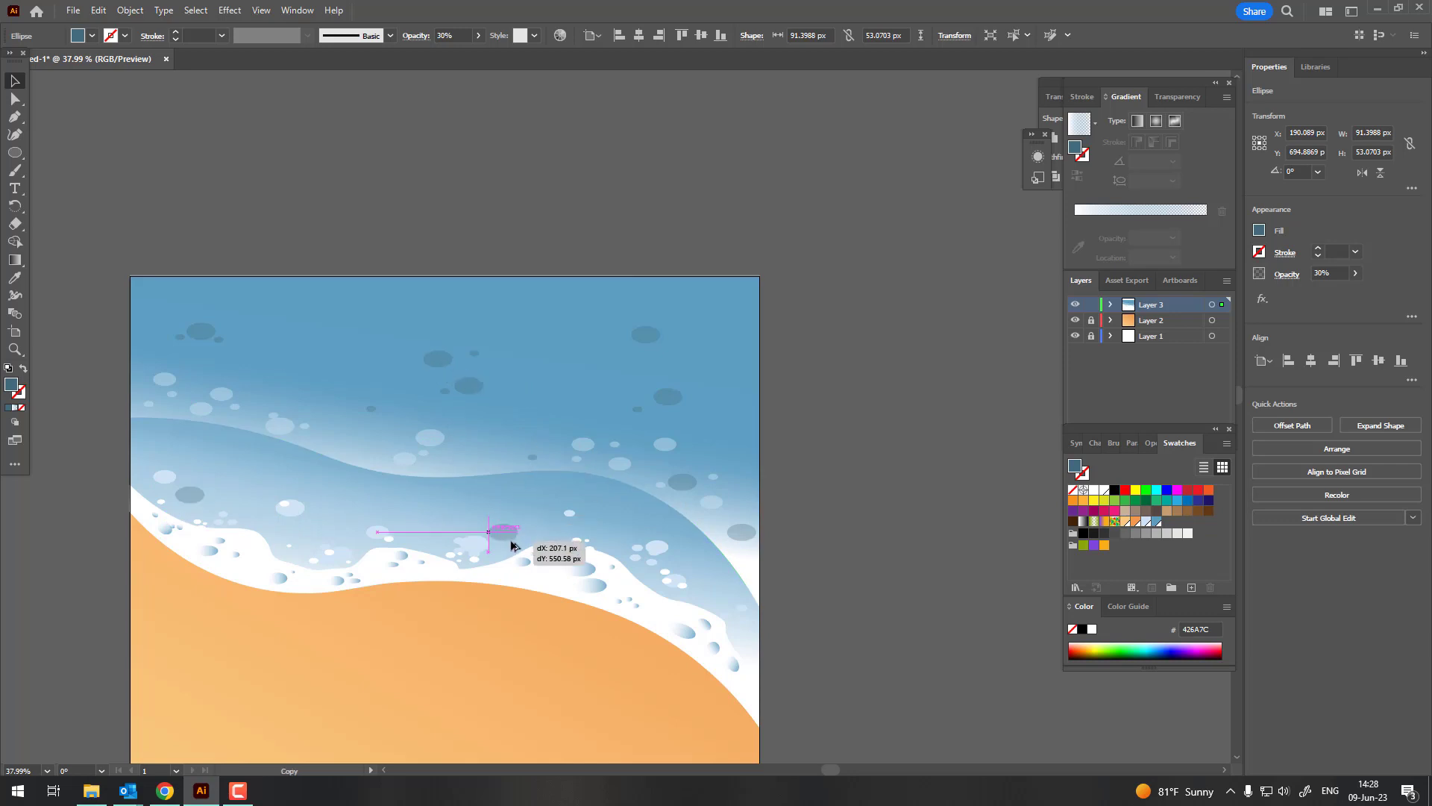
pyautogui.moveTo(462, 393)
pyautogui.mouseDown()
pyautogui.moveTo(272, 347)
pyautogui.moveTo(395, 315)
pyautogui.mouseUp()
pyautogui.moveTo(447, 366)
pyautogui.mouseDown()
pyautogui.moveTo(722, 314)
pyautogui.moveTo(697, 329)
pyautogui.mouseUp()
# Add more bubble copies in the upper-left, middle and right-hand water.
pyautogui.press('z')
pyautogui.moveTo(705, 386)
pyautogui.mouseDown()
pyautogui.moveTo(386, 404)
pyautogui.moveTo(652, 468)
pyautogui.moveTo(613, 449)
pyautogui.mouseUp()
pyautogui.moveTo(497, 311); pyautogui.dragTo(522, 313)
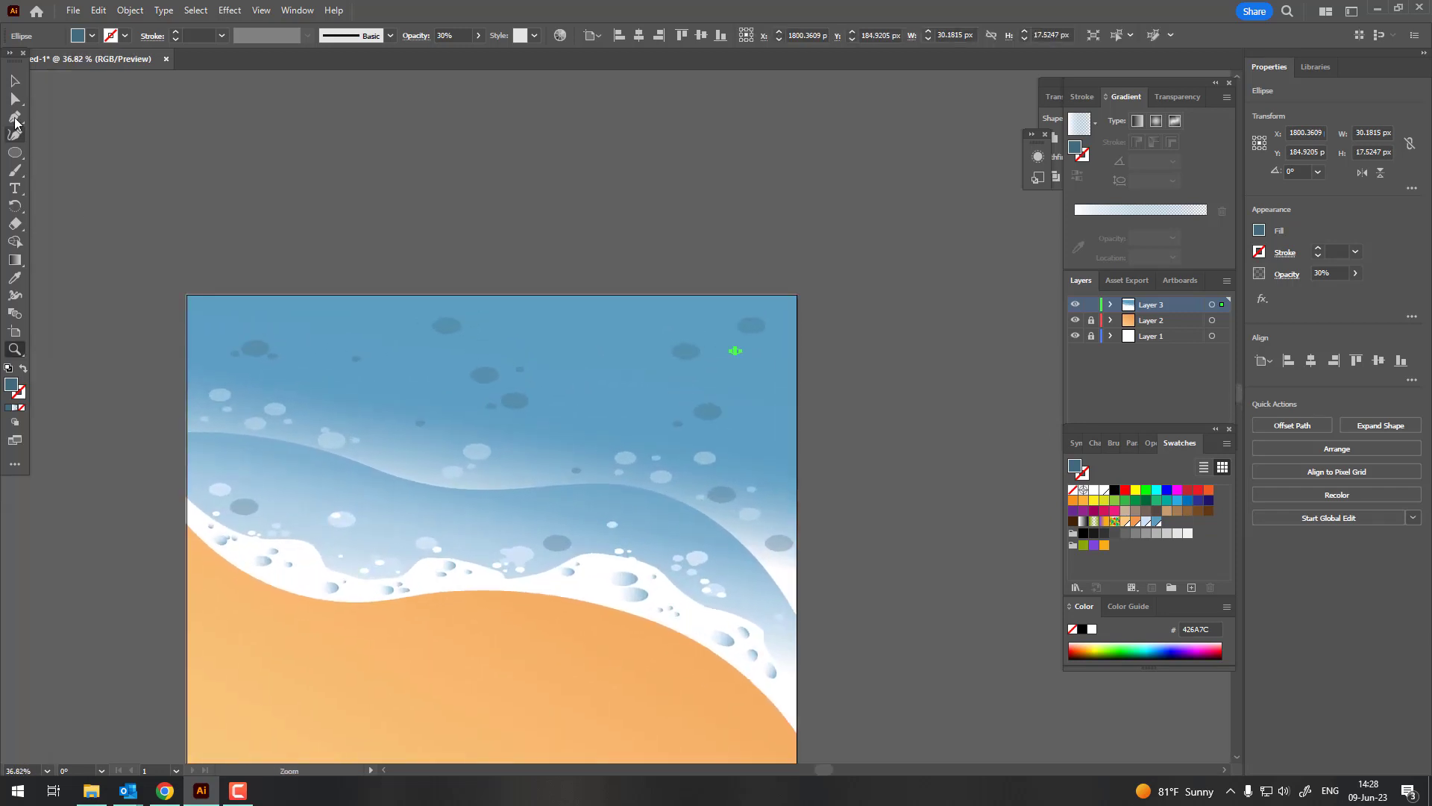
pyautogui.press('v')
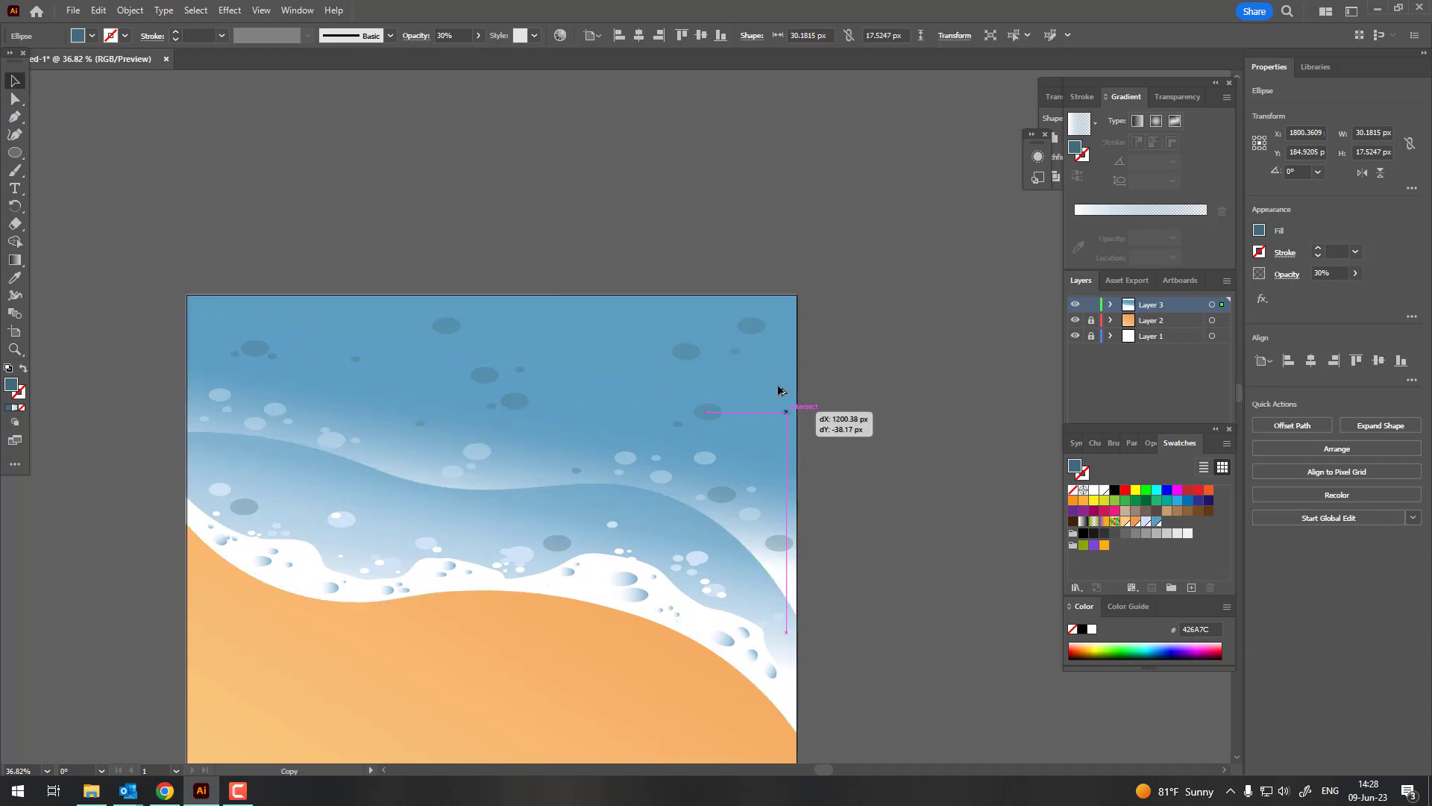
pyautogui.moveTo(481, 374); pyautogui.dragTo(420, 336)
pyautogui.moveTo(611, 322); pyautogui.dragTo(612, 322)
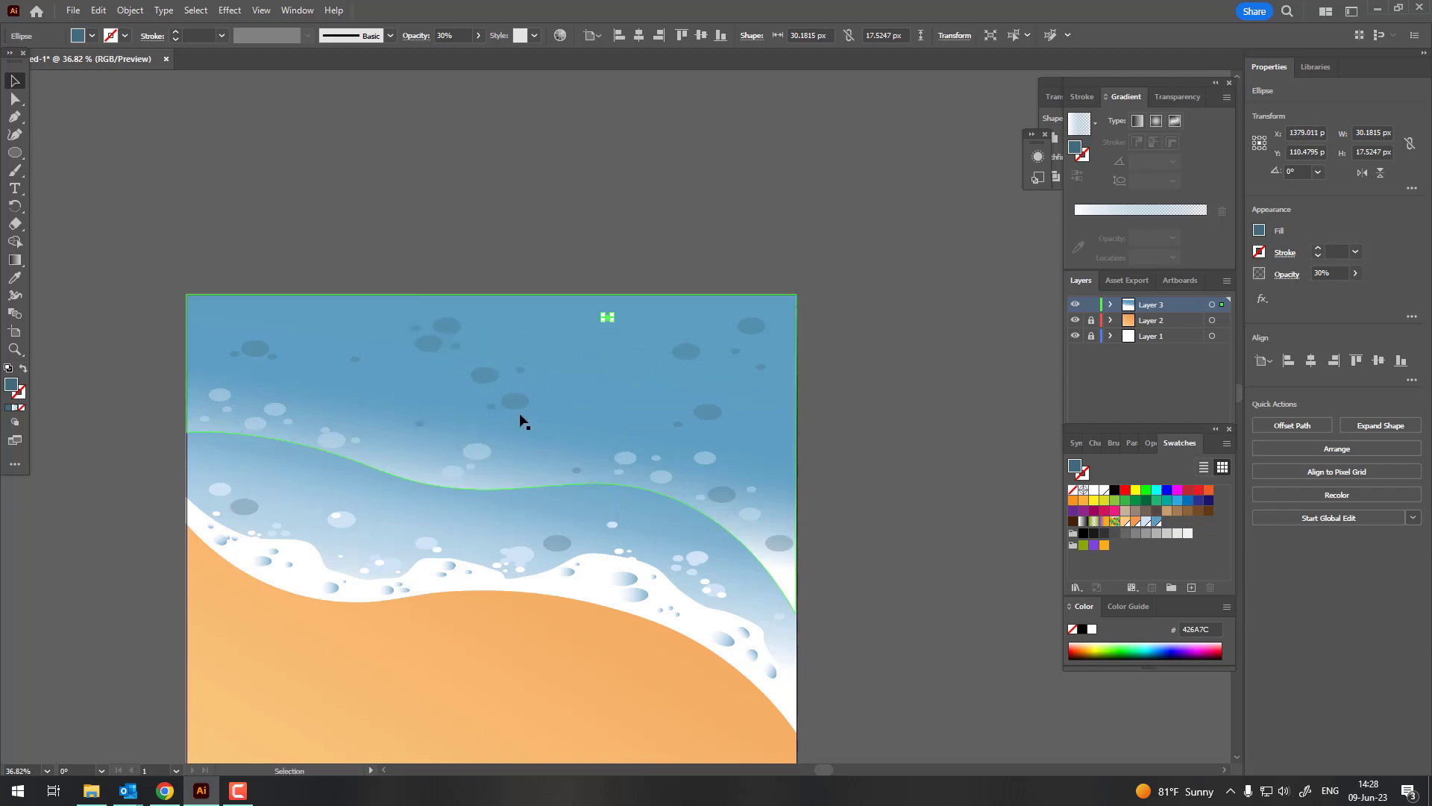
pyautogui.moveTo(667, 429)
pyautogui.mouseDown()
pyautogui.moveTo(594, 424)
pyautogui.moveTo(655, 437)
pyautogui.mouseUp()
pyautogui.moveTo(569, 418); pyautogui.dragTo(634, 409)
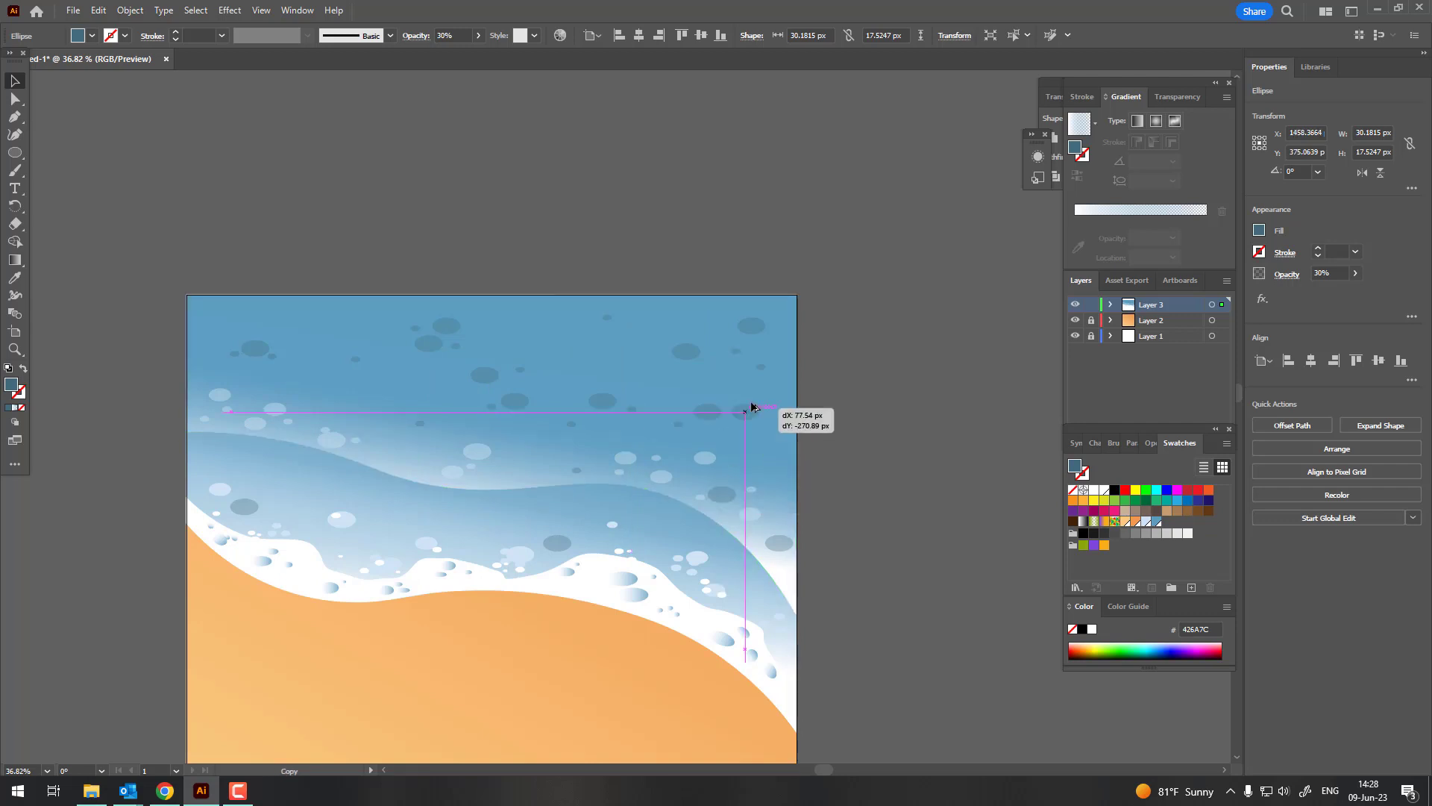
pyautogui.moveTo(715, 496); pyautogui.dragTo(758, 439)
# Copy further bubbles far left and toward the upper-left corner.
pyautogui.moveTo(732, 353)
pyautogui.mouseDown()
pyautogui.moveTo(716, 351)
pyautogui.moveTo(781, 498)
pyautogui.mouseUp()
pyautogui.moveTo(710, 361); pyautogui.dragTo(299, 333)
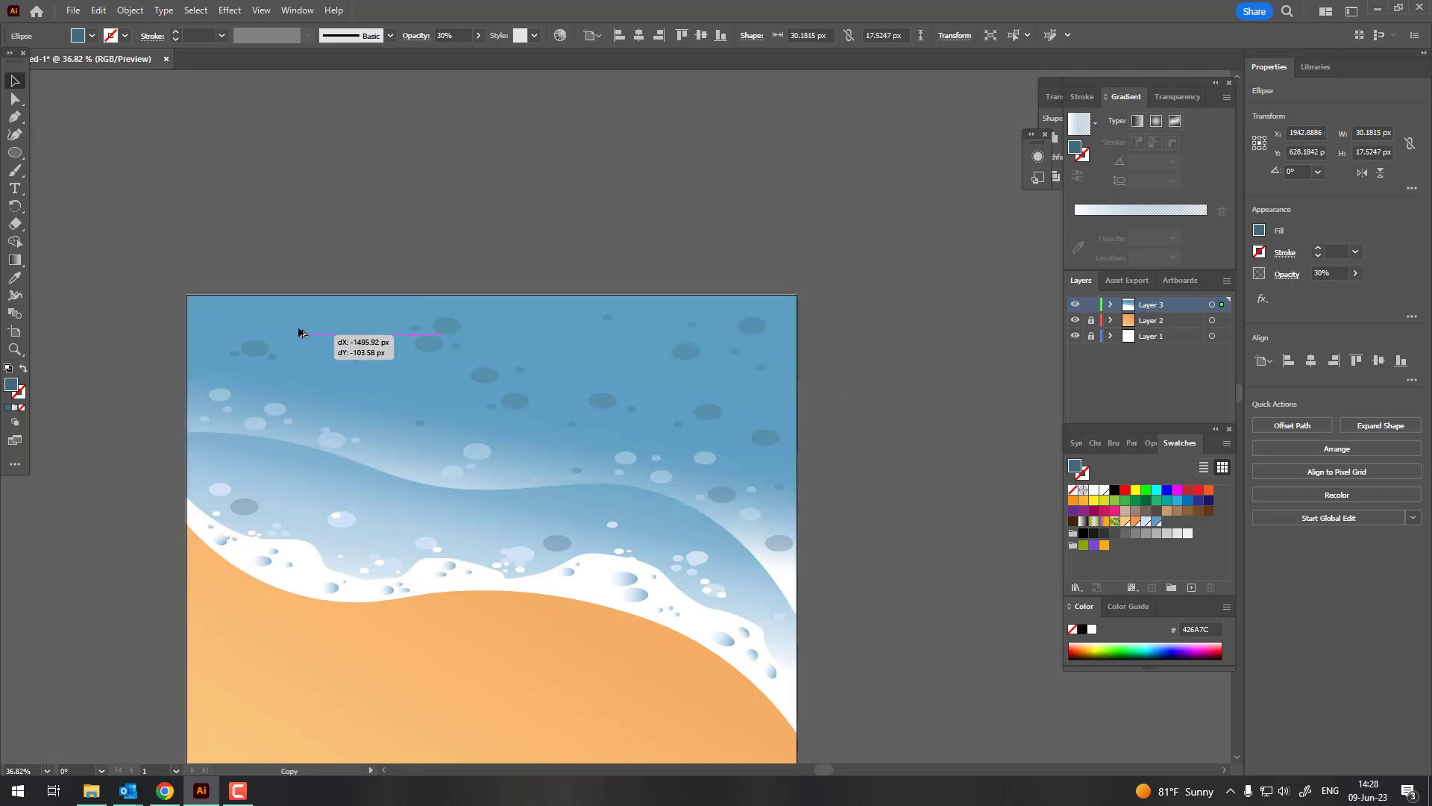
pyautogui.moveTo(328, 381)
pyautogui.mouseDown()
pyautogui.moveTo(319, 373)
pyautogui.moveTo(525, 405)
pyautogui.mouseUp()
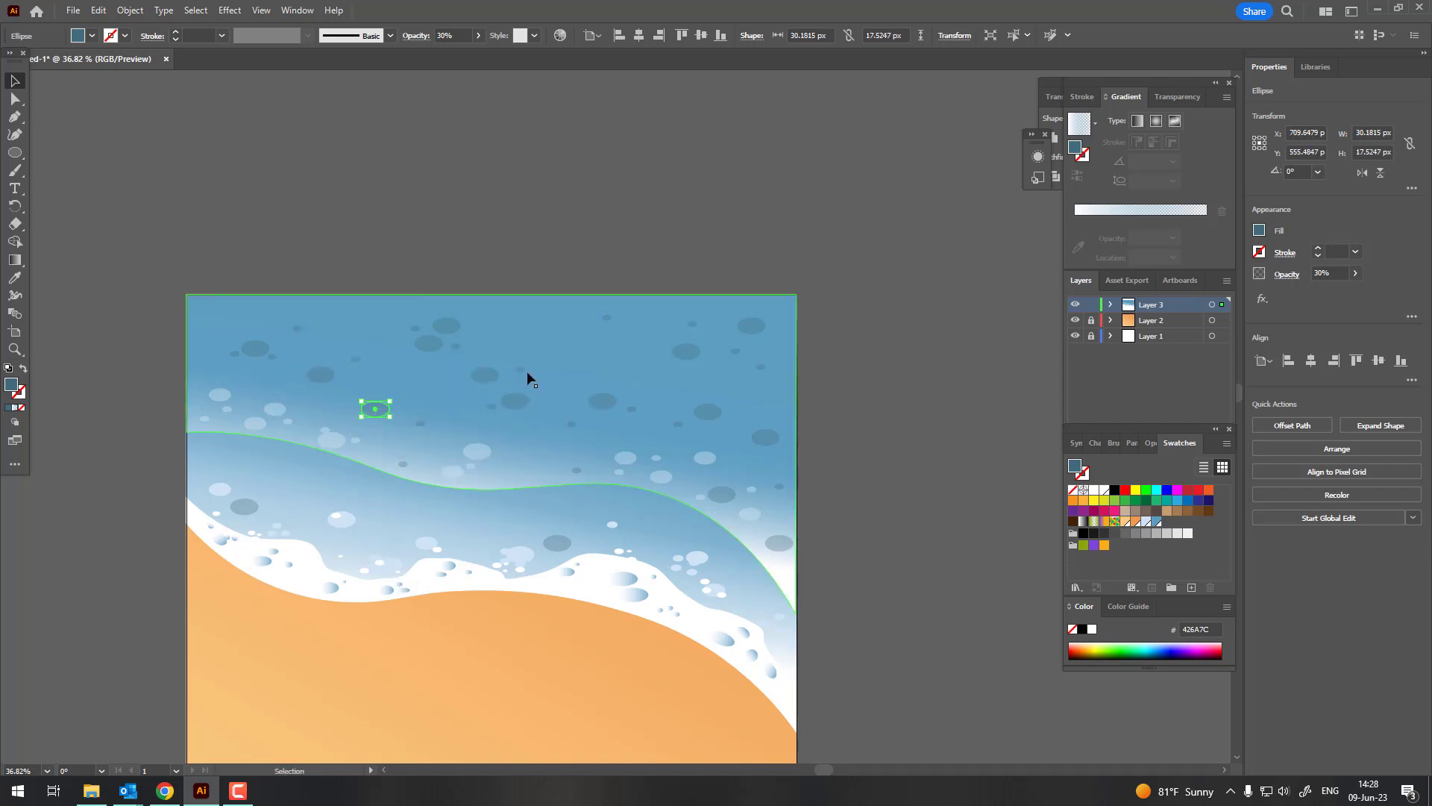
pyautogui.moveTo(423, 412); pyautogui.dragTo(609, 327)
pyautogui.click(514, 469)
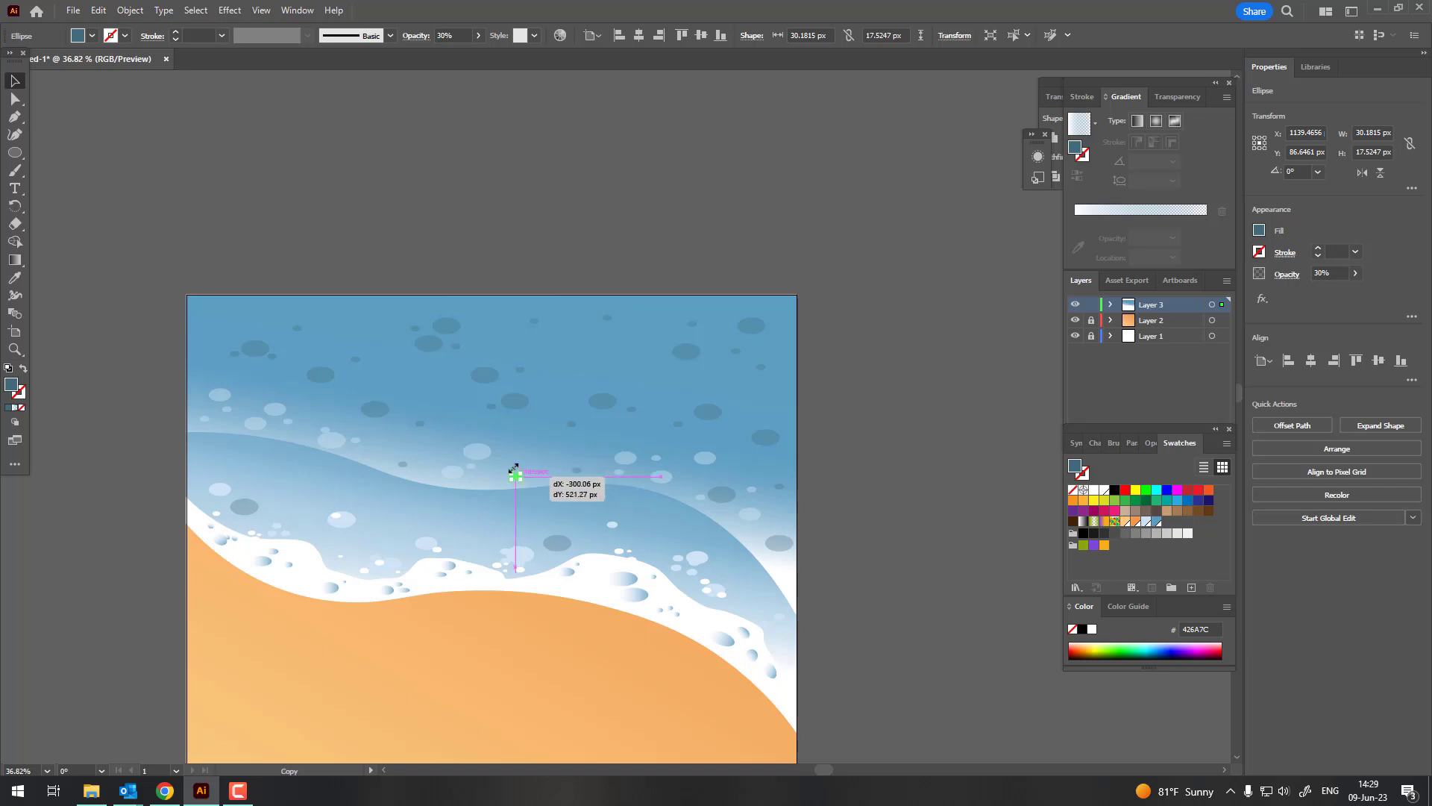
pyautogui.moveTo(313, 415); pyautogui.dragTo(208, 332)
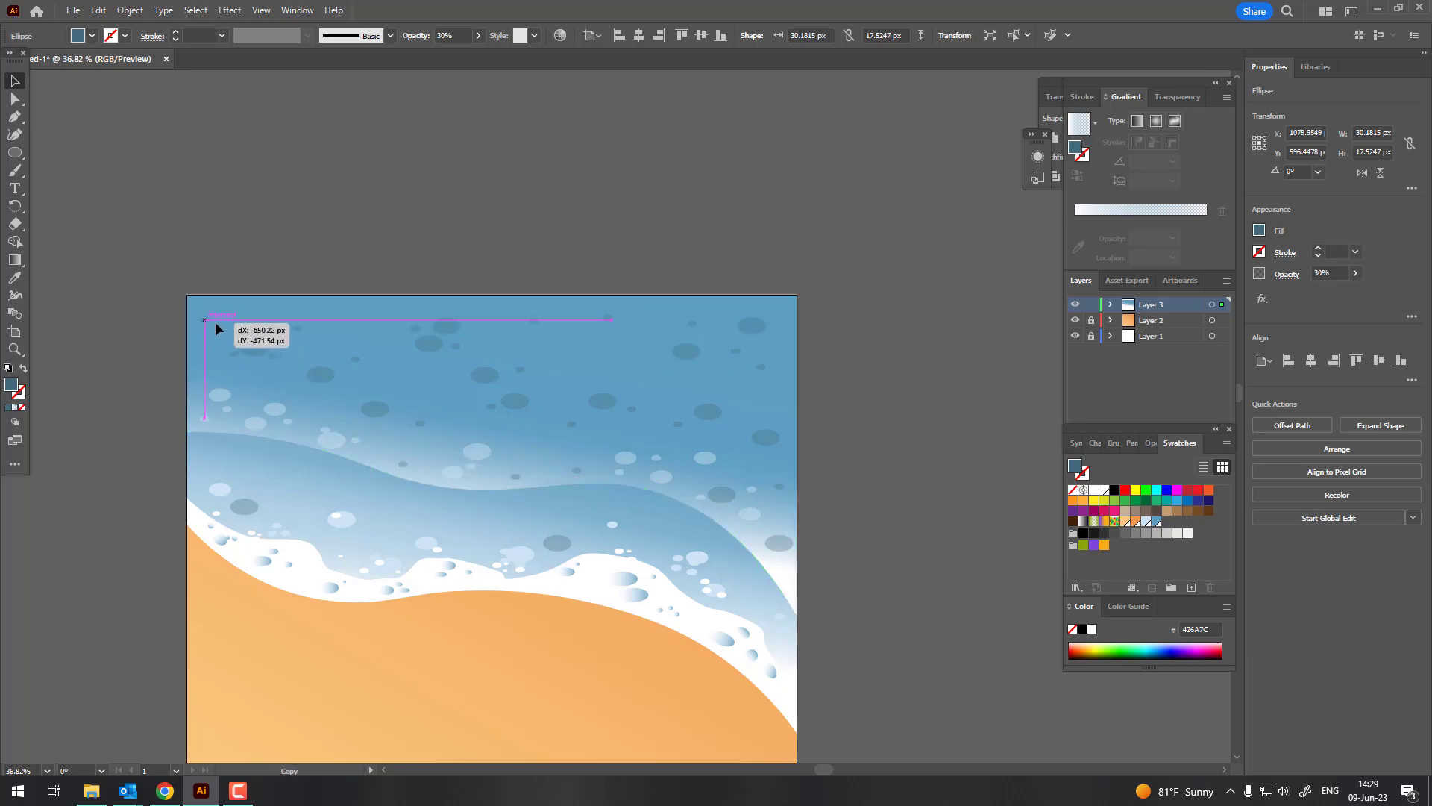
pyautogui.scroll(-5, 375, 560)
pyautogui.moveTo(281, 587); pyautogui.dragTo(567, 602)
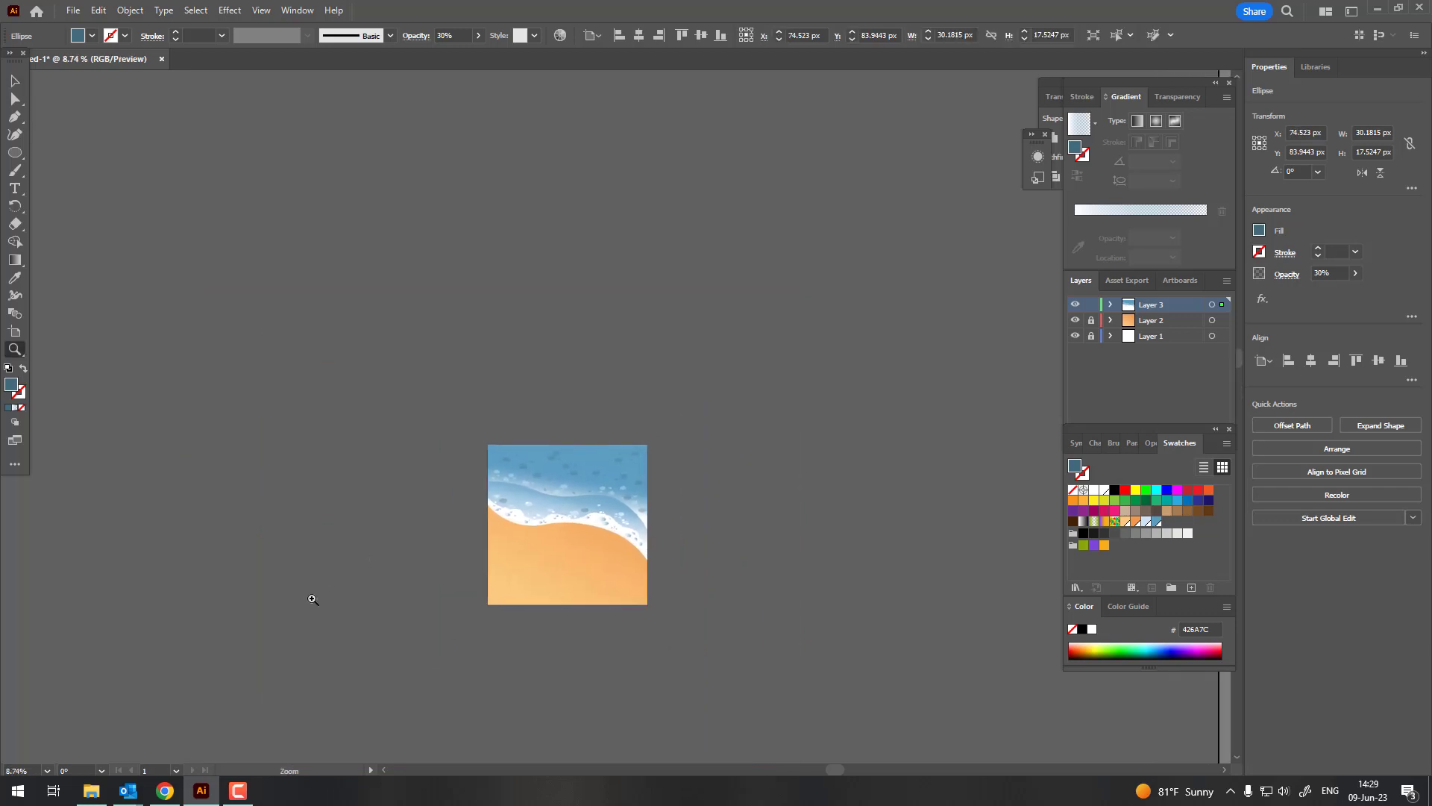
pyautogui.moveTo(662, 672); pyautogui.dragTo(587, 421)
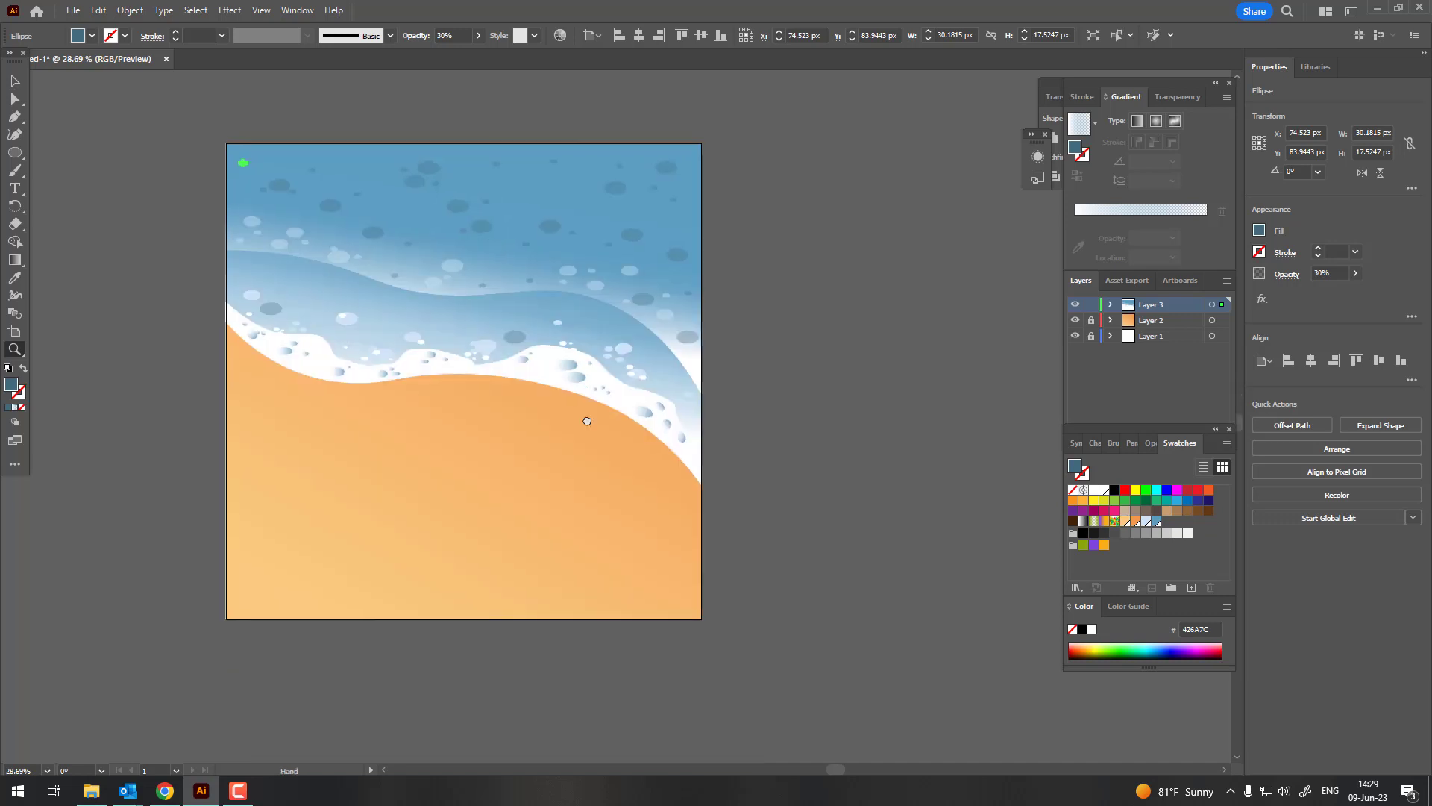
pyautogui.moveTo(458, 505); pyautogui.dragTo(646, 550)
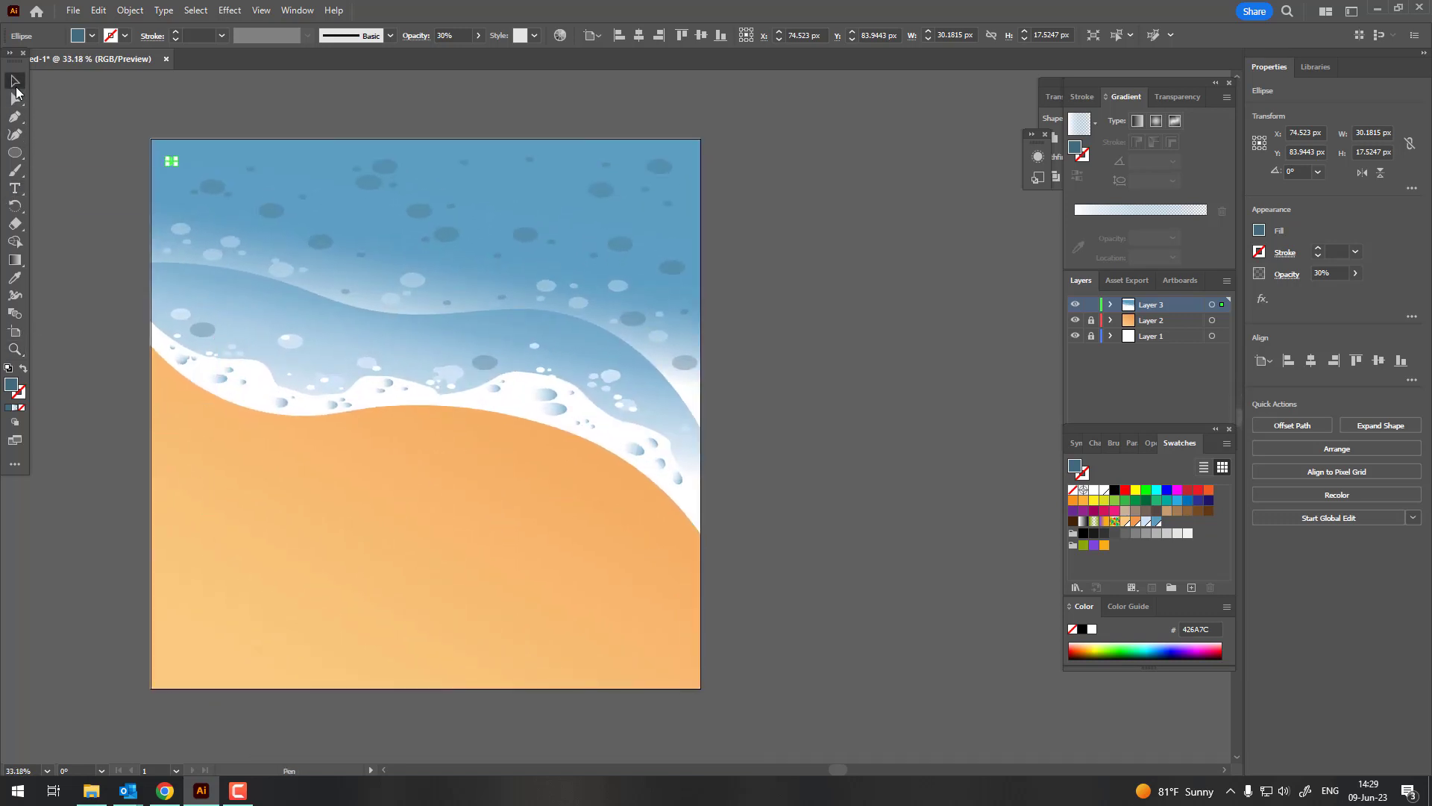
pyautogui.click(16, 88)
pyautogui.press('z')
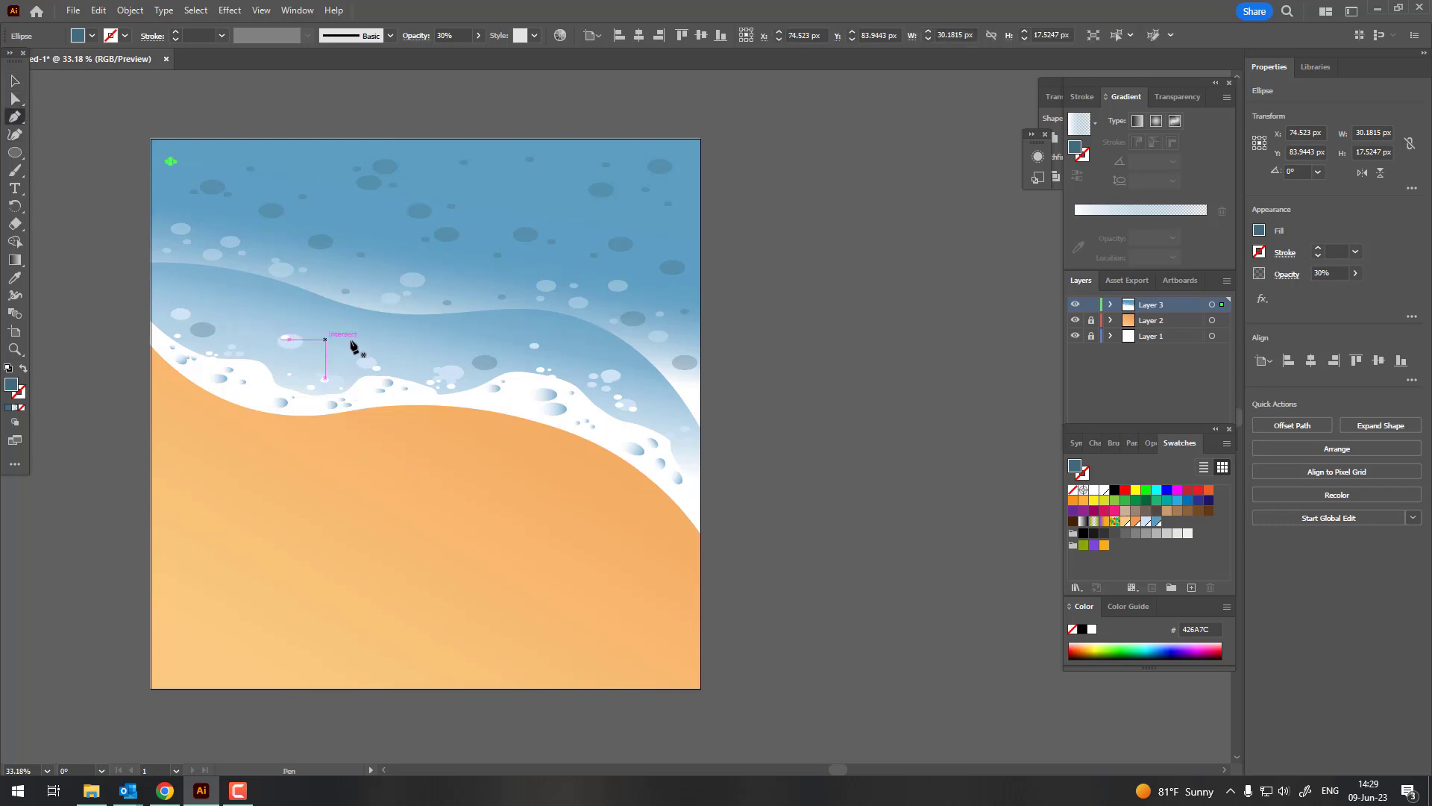
pyautogui.moveTo(298, 351); pyautogui.dragTo(485, 417)
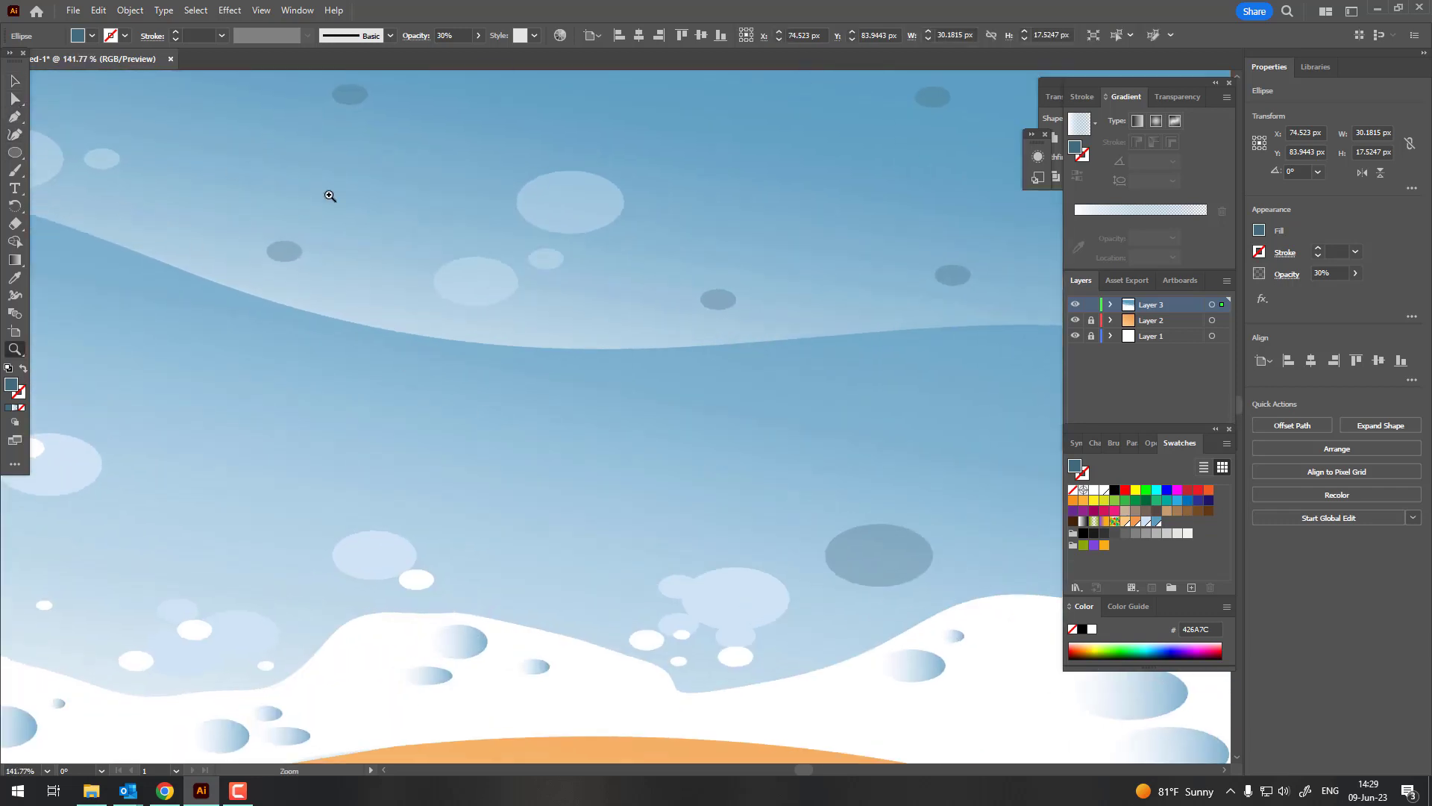
pyautogui.scroll(-5, 330, 196)
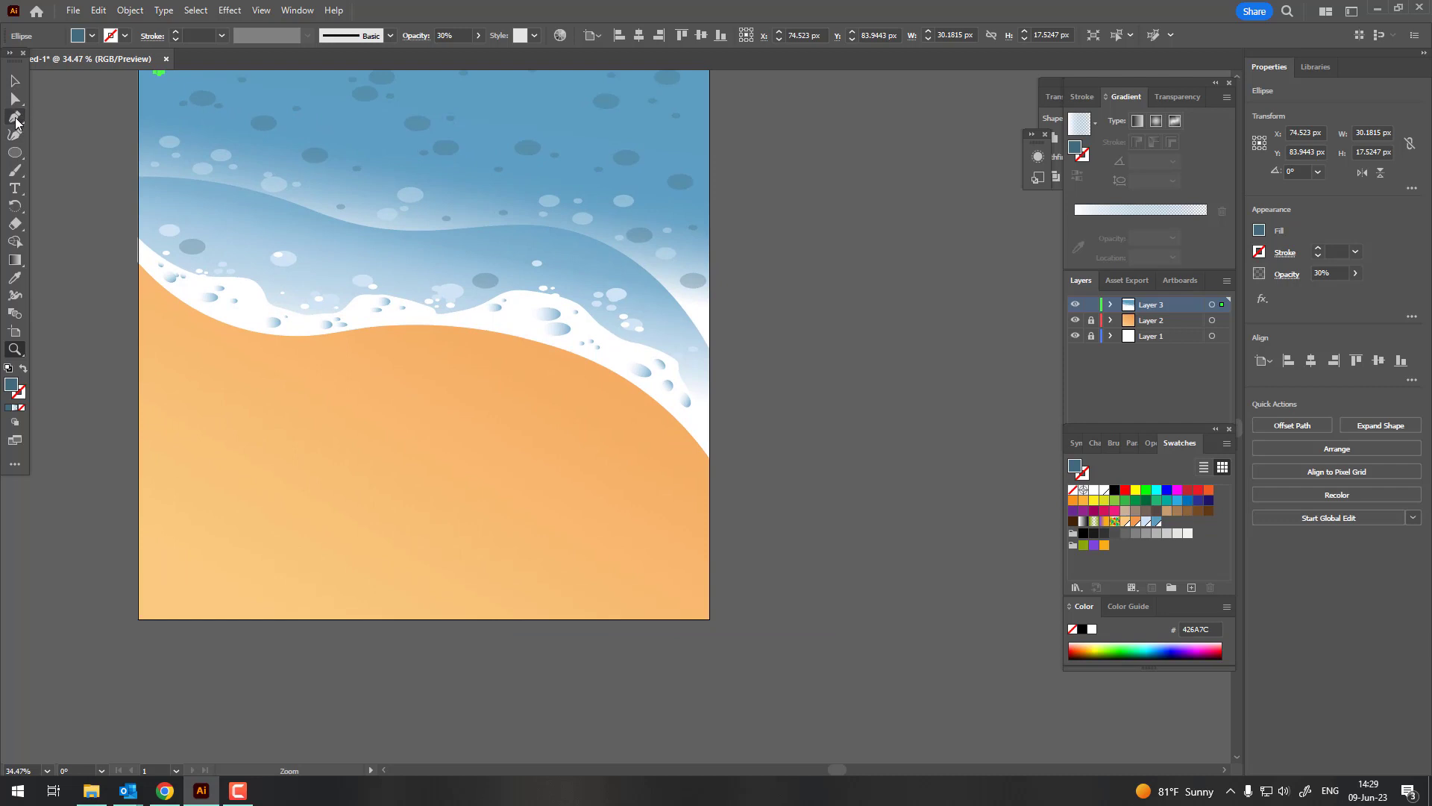
# Outline the wet-sand band with the Pen tool along the foam edge to the right side.
pyautogui.click(139, 302)
pyautogui.click(217, 365)
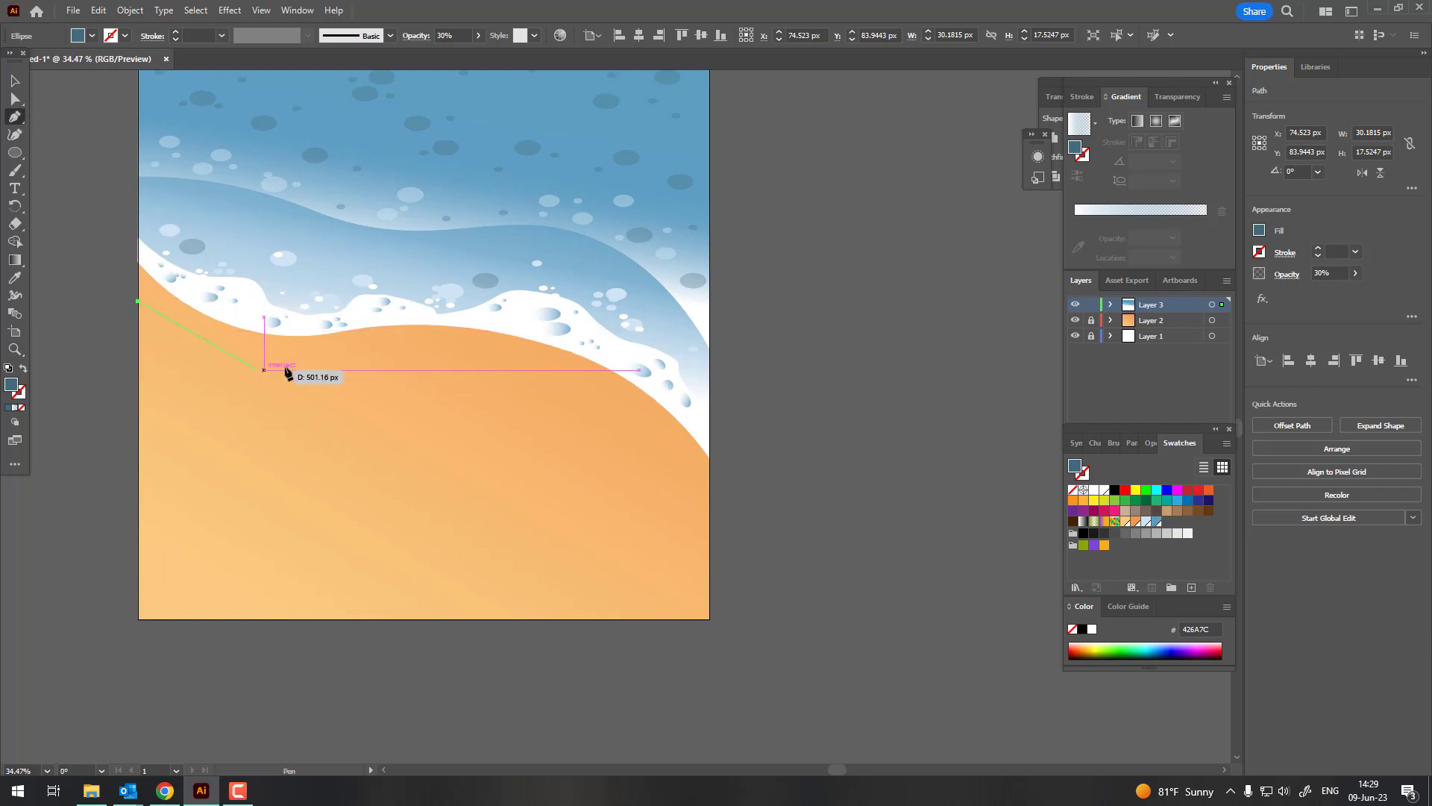
pyautogui.click(297, 370)
pyautogui.click(375, 373)
pyautogui.click(528, 407)
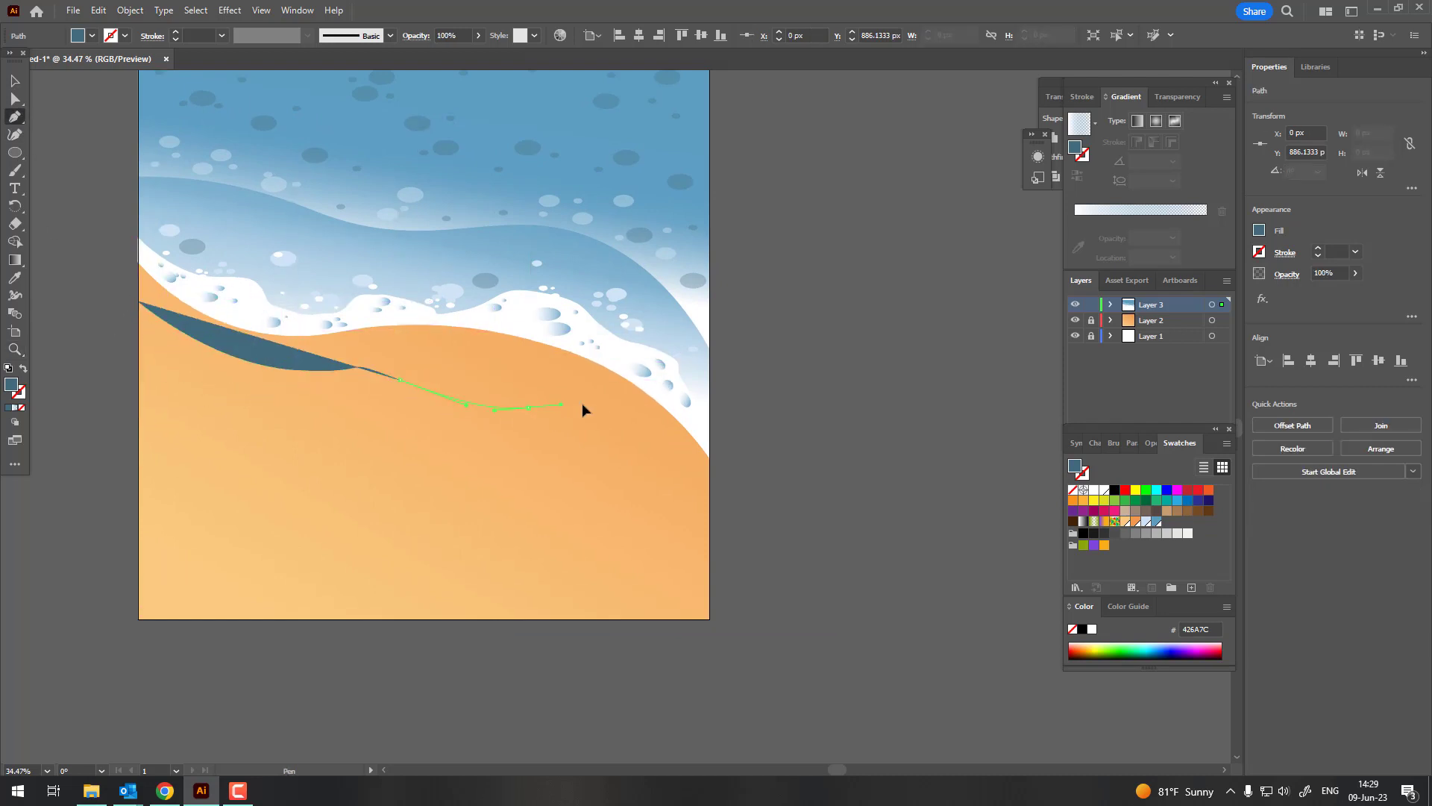
pyautogui.click(603, 408)
pyautogui.click(643, 431)
pyautogui.click(679, 459)
pyautogui.click(709, 499)
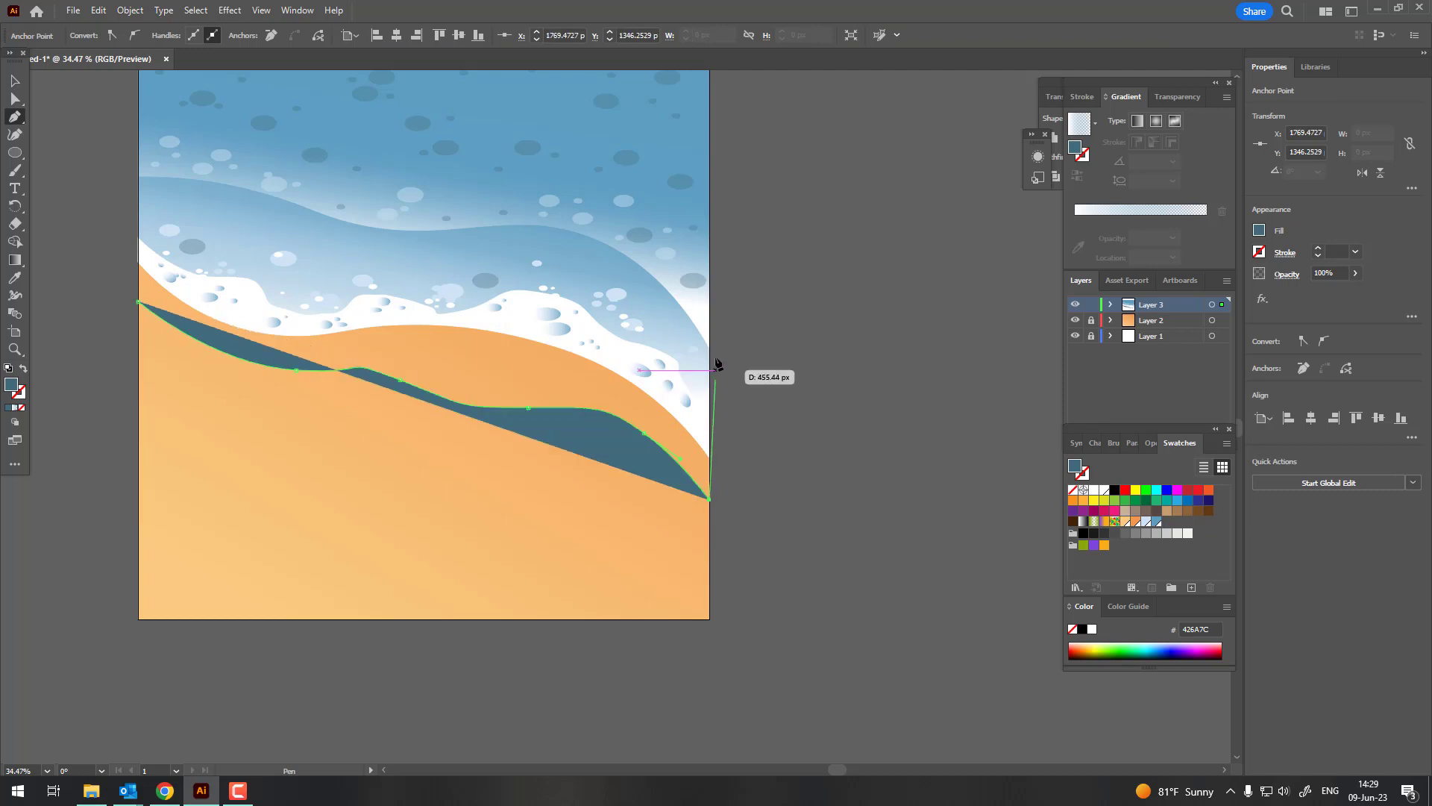
pyautogui.click(710, 333)
pyautogui.click(139, 163)
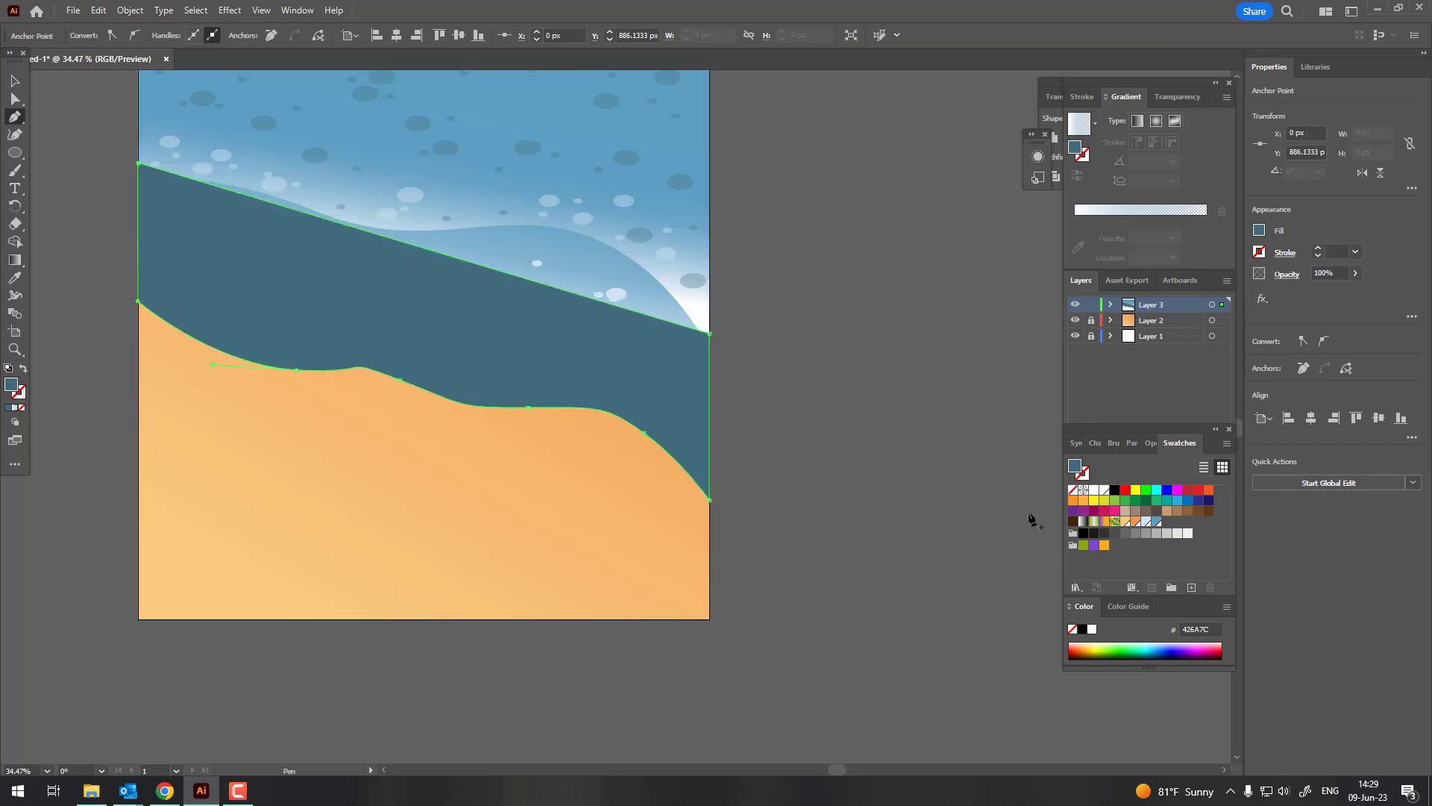
# Fill the band orange and send it to the back behind the water and foam.
pyautogui.click(1135, 522)
pyautogui.click(17, 82)
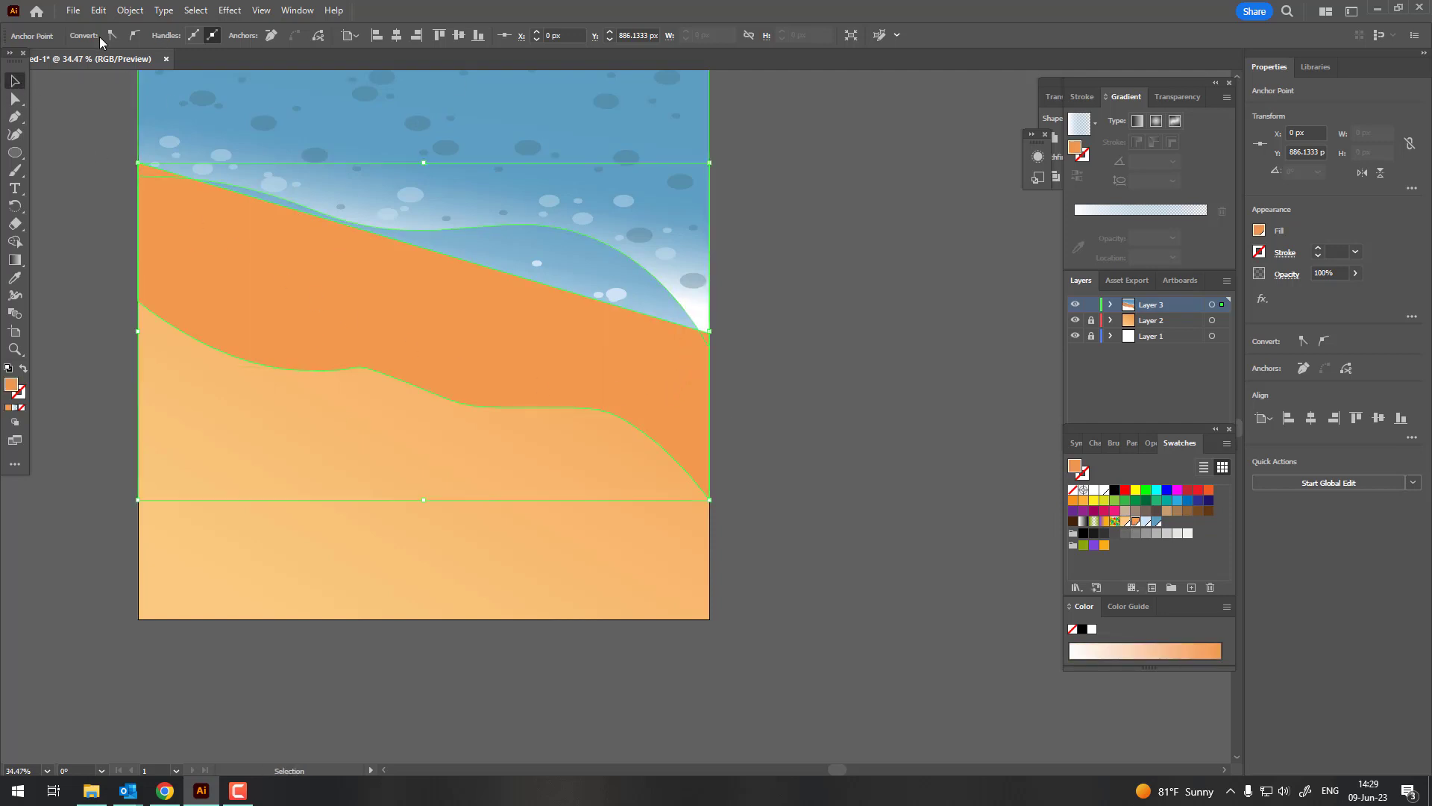
pyautogui.click(130, 9)
pyautogui.click(367, 92)
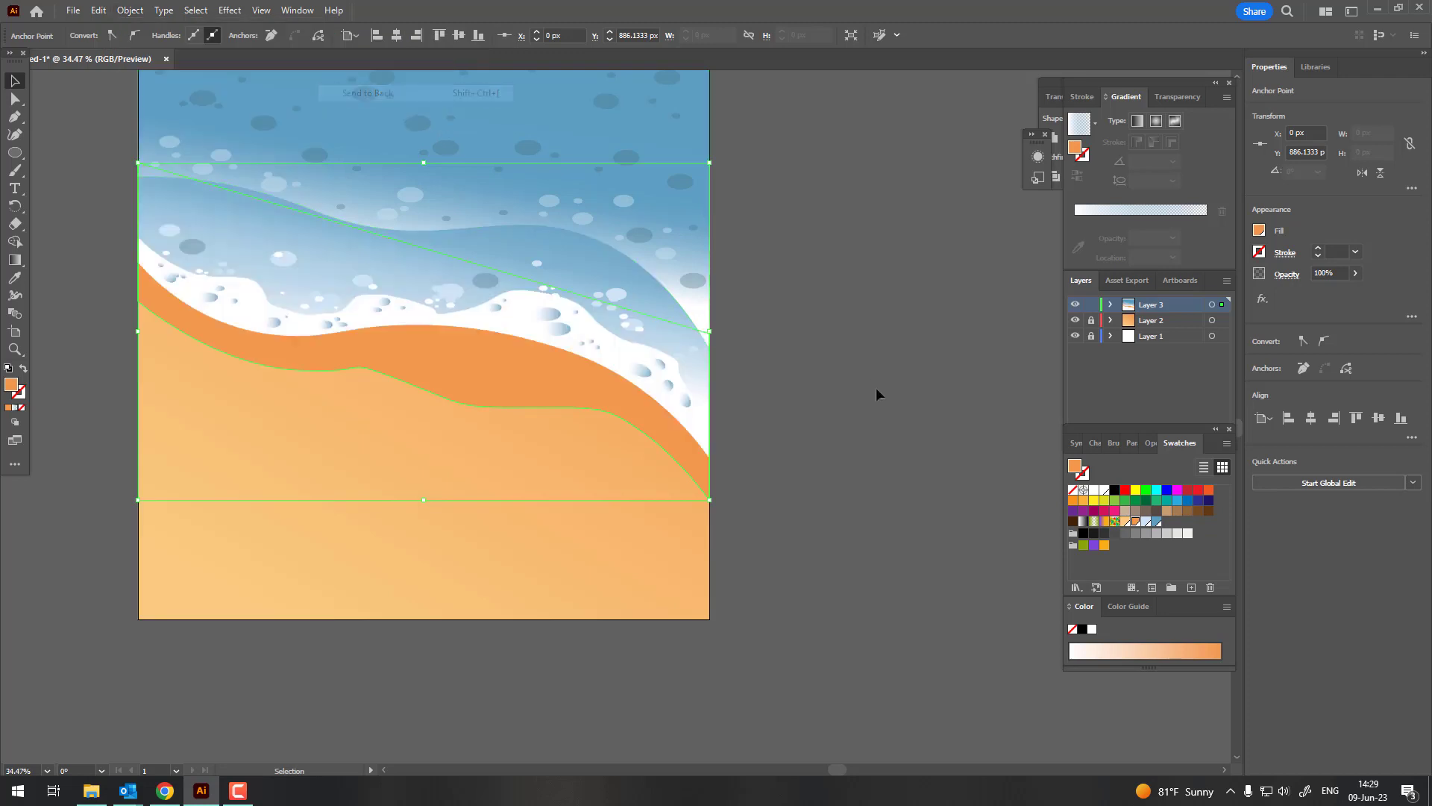
pyautogui.click(875, 394)
pyautogui.moveTo(645, 487); pyautogui.dragTo(712, 518)
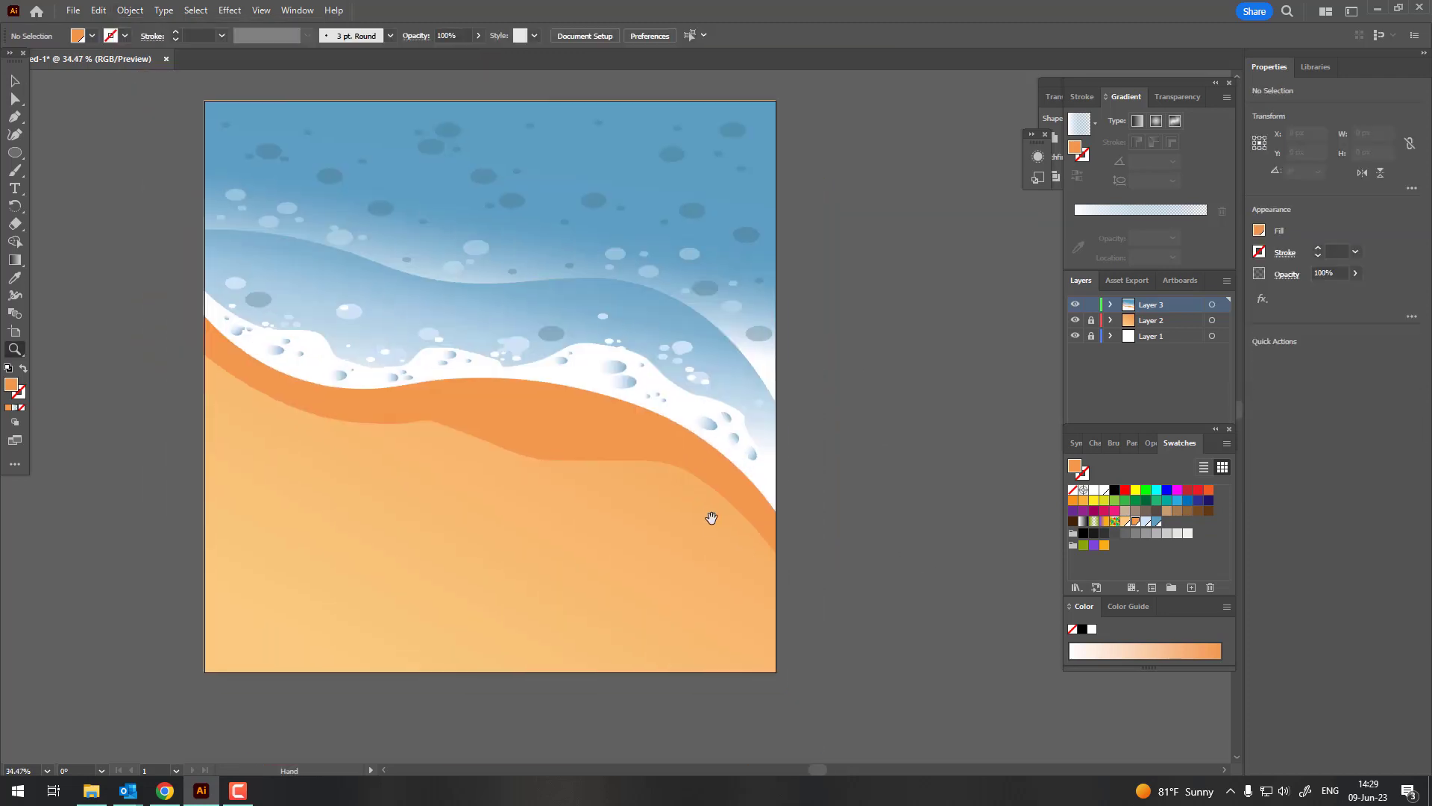
# Add a bump to the band's lower edge with the Curvature tool.
pyautogui.click(14, 81)
pyautogui.click(537, 445)
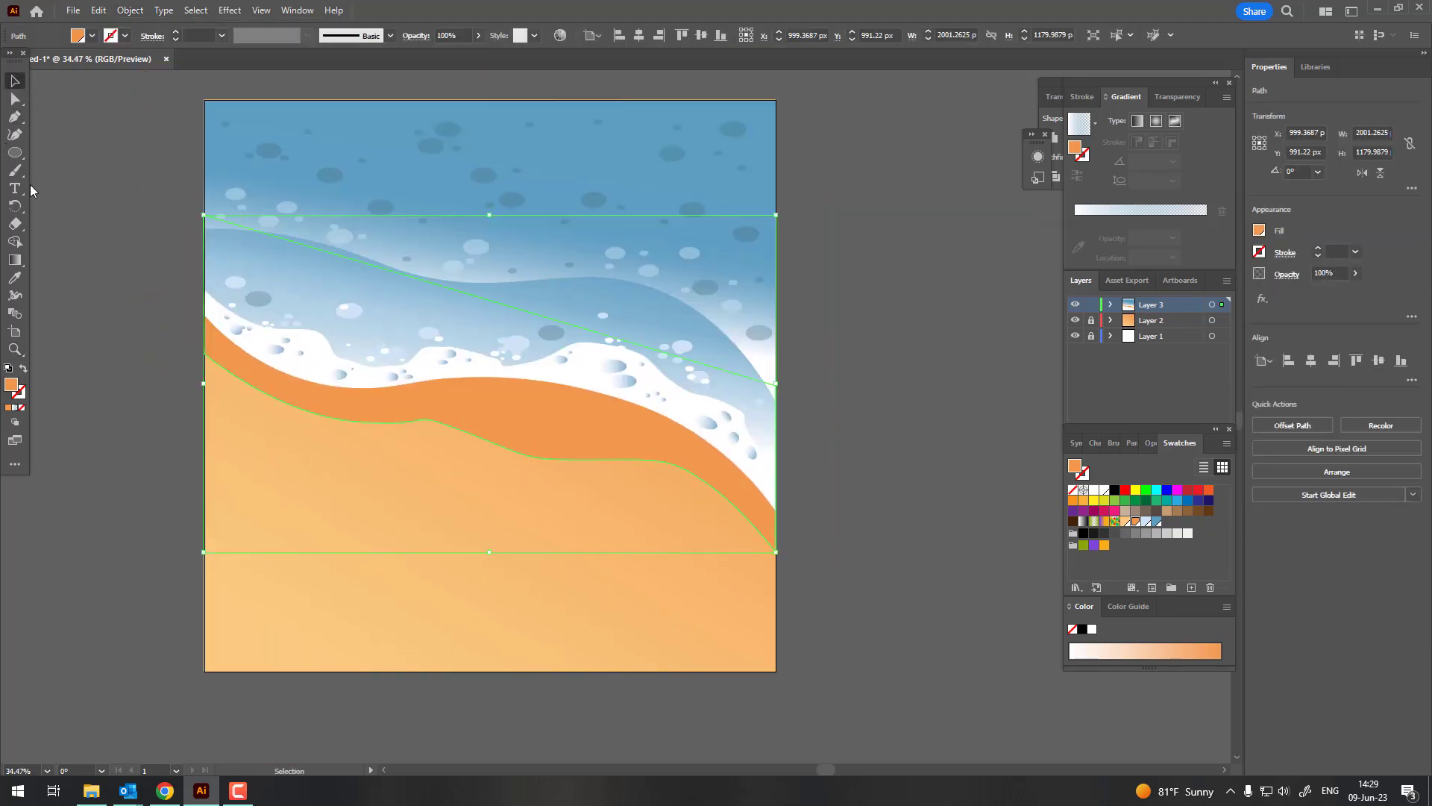
pyautogui.click(16, 152)
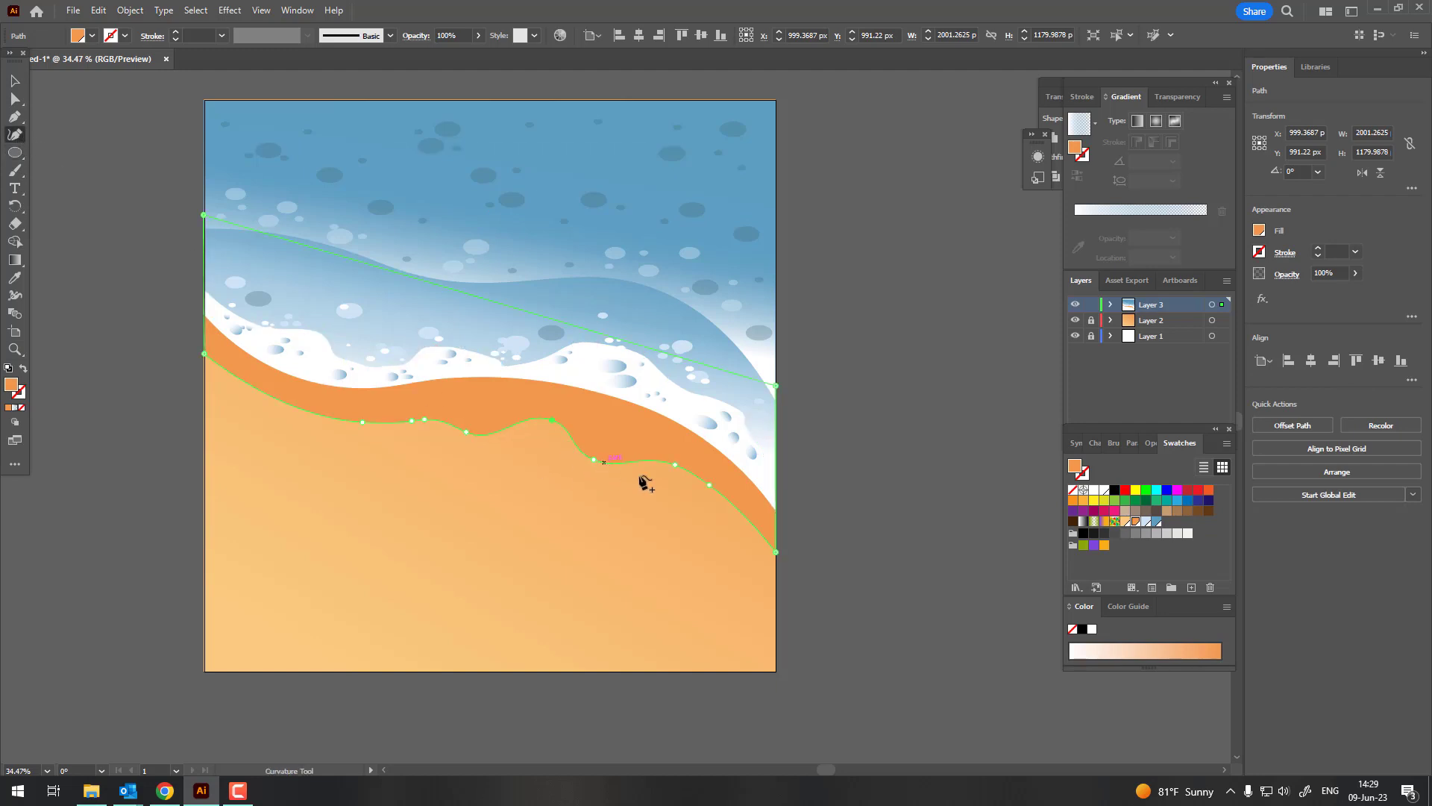
pyautogui.press('z')
pyautogui.moveTo(474, 426); pyautogui.dragTo(576, 502)
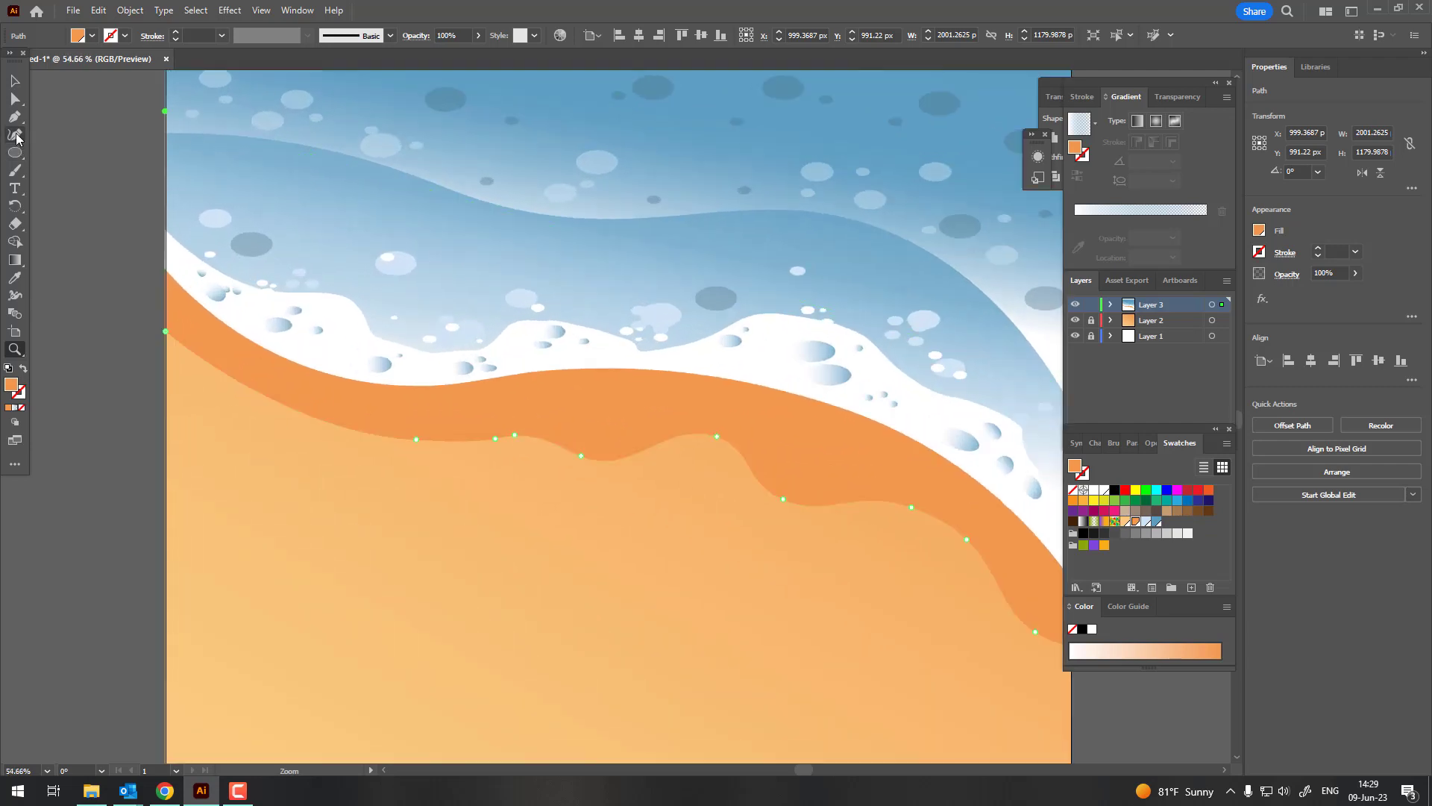
pyautogui.click(16, 138)
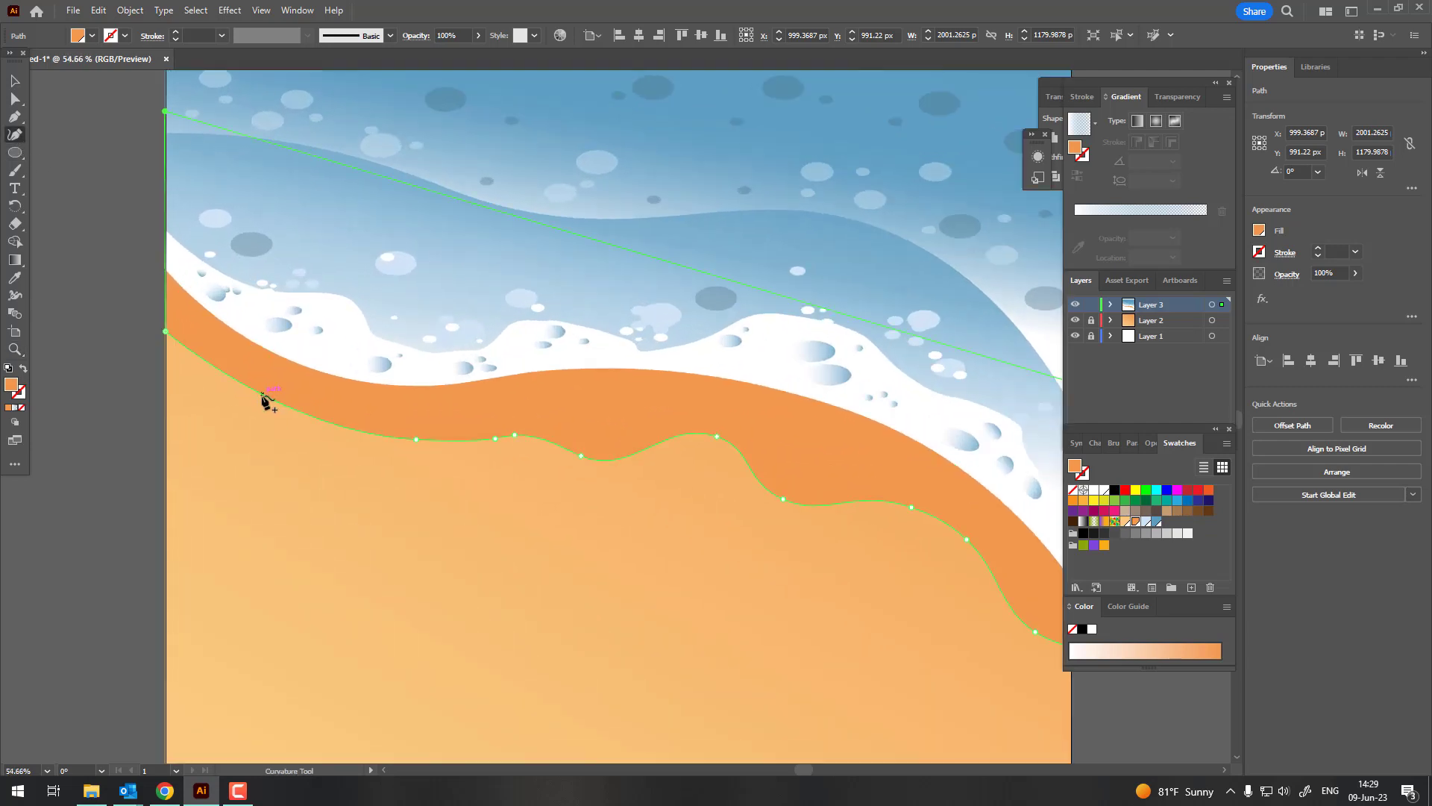
pyautogui.click(244, 404)
pyautogui.press('z')
pyautogui.scroll(-5, 432, 382)
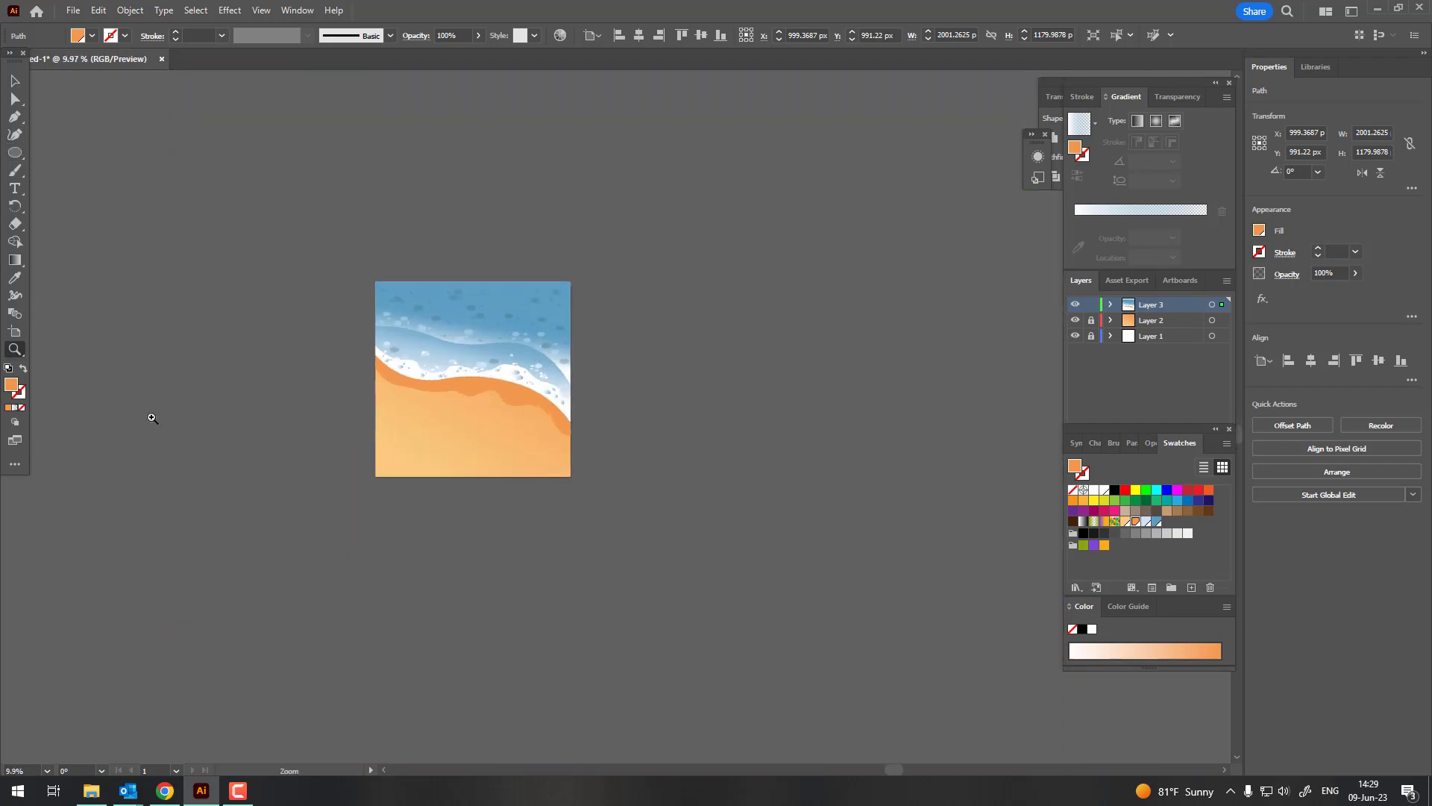
pyautogui.click(146, 241)
# Draw an orange circle over the shoreline and paste a copy in front.
pyautogui.press('z')
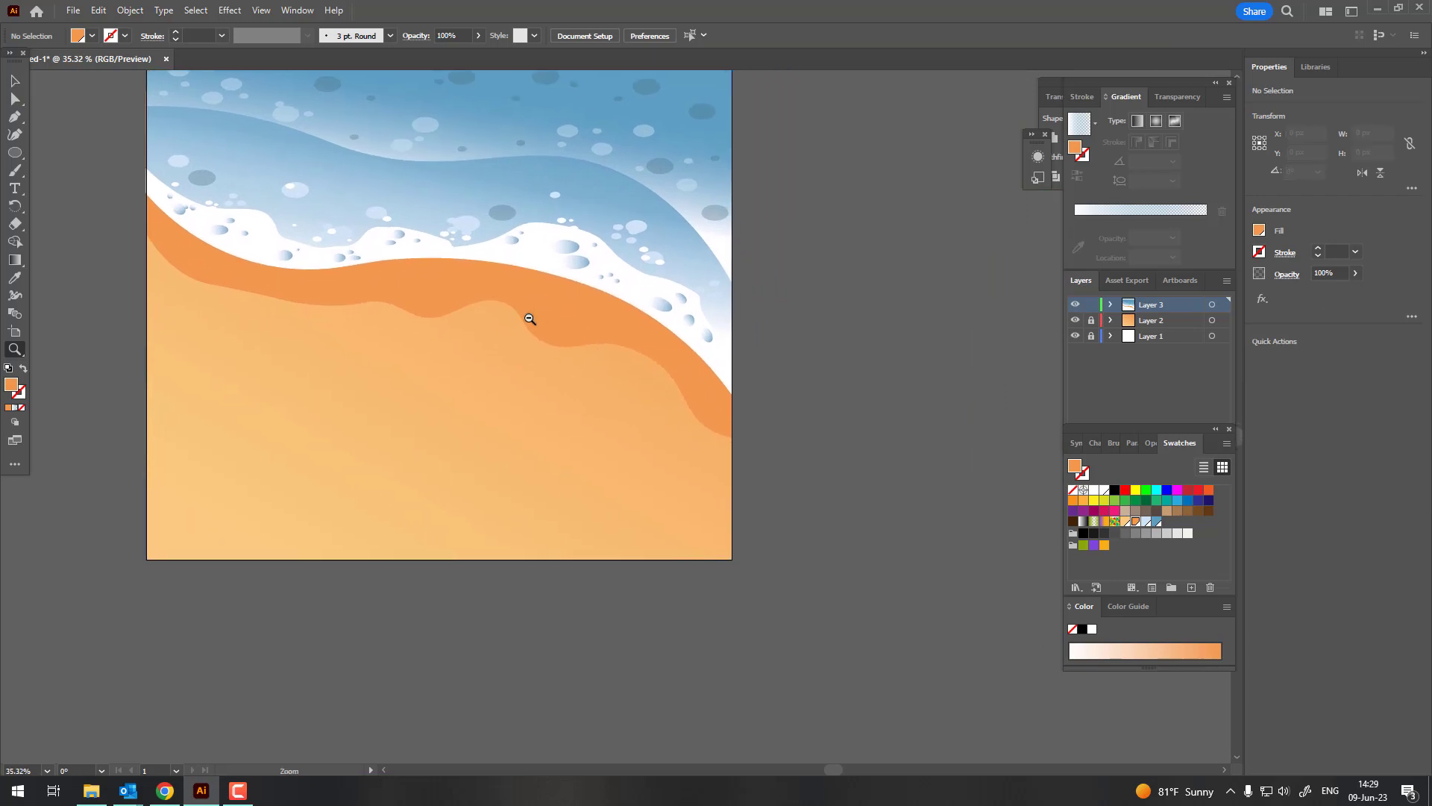
pyautogui.moveTo(643, 451); pyautogui.dragTo(473, 411)
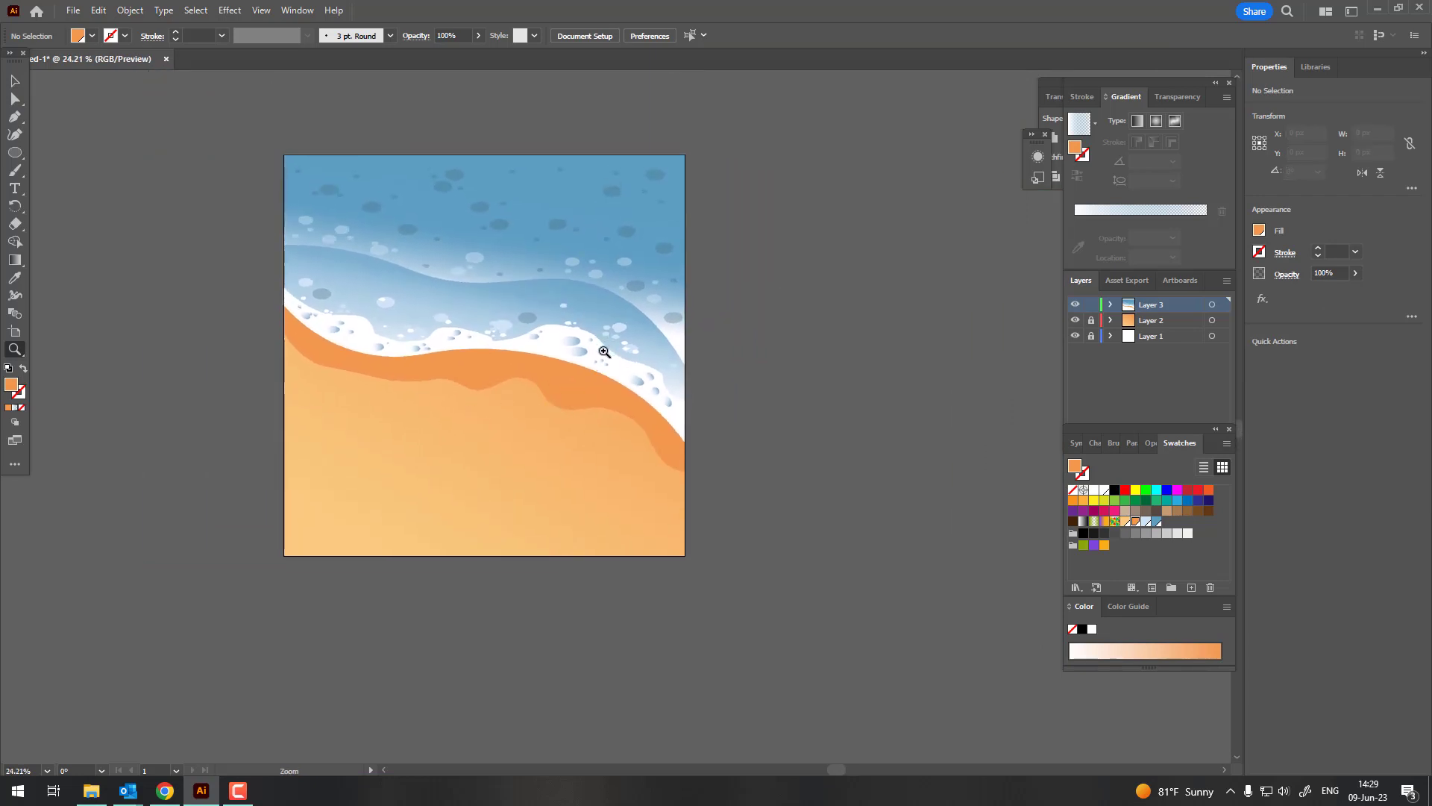
pyautogui.moveTo(604, 352); pyautogui.dragTo(532, 443)
pyautogui.moveTo(363, 353); pyautogui.dragTo(530, 520)
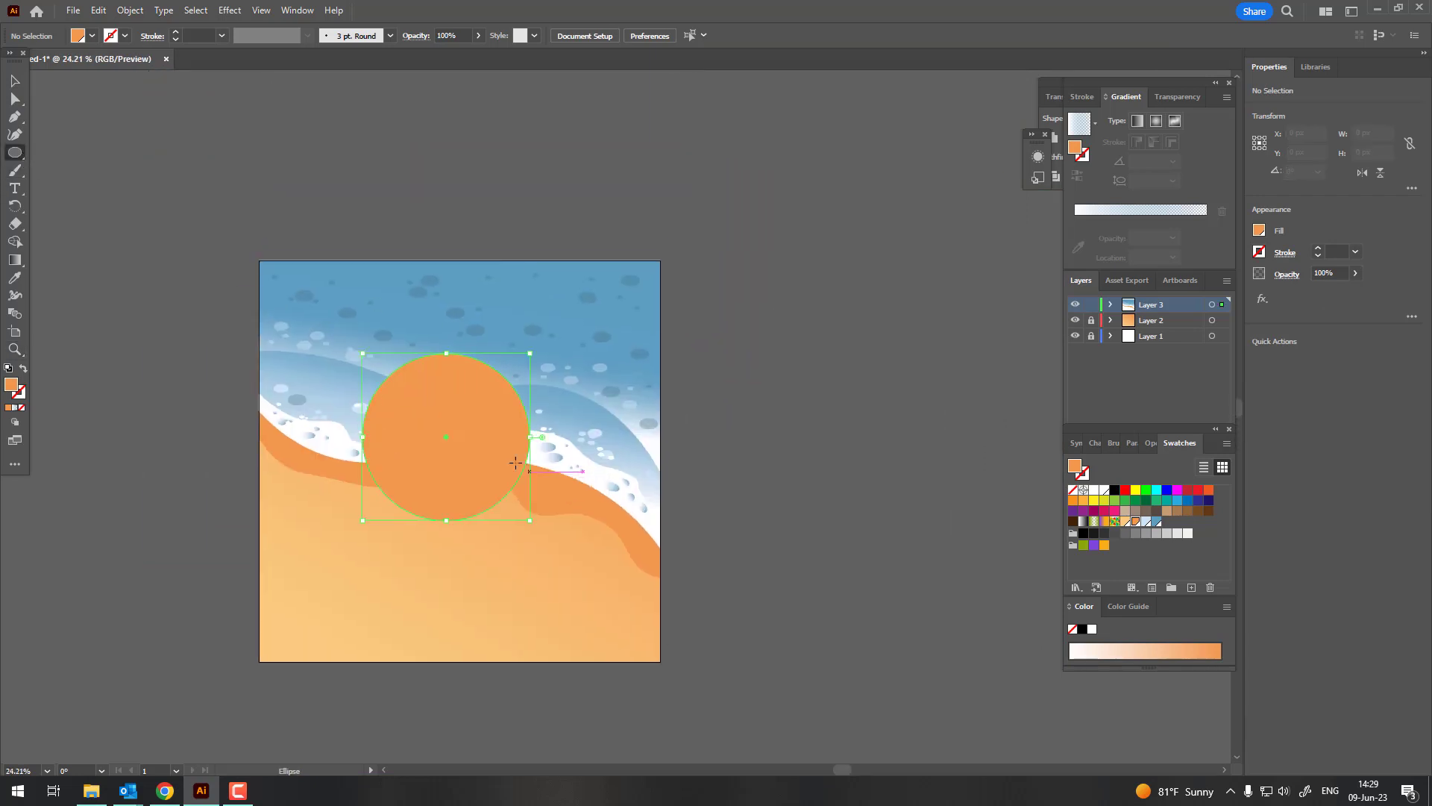
pyautogui.click(98, 10)
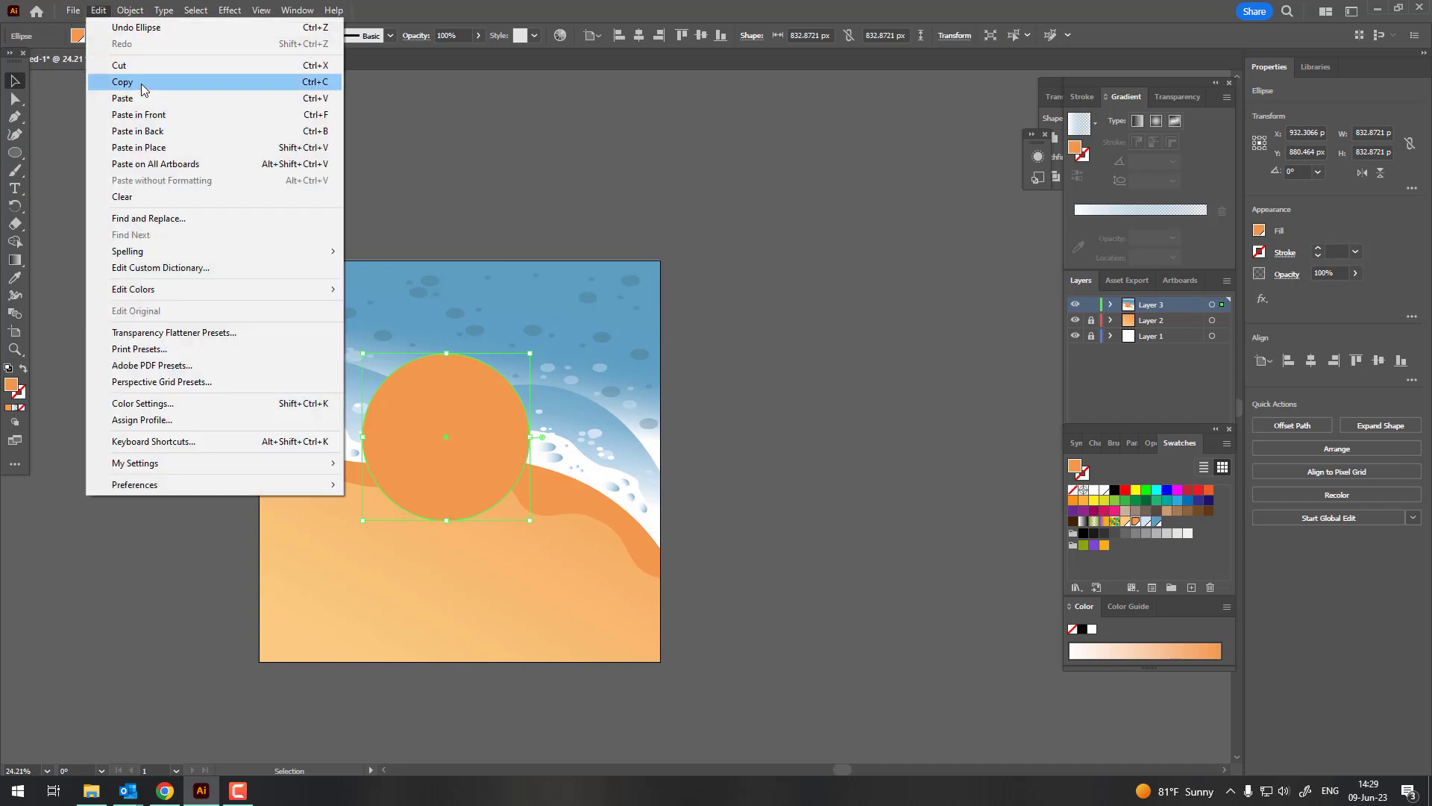
pyautogui.click(122, 81)
pyautogui.click(98, 11)
pyautogui.click(150, 115)
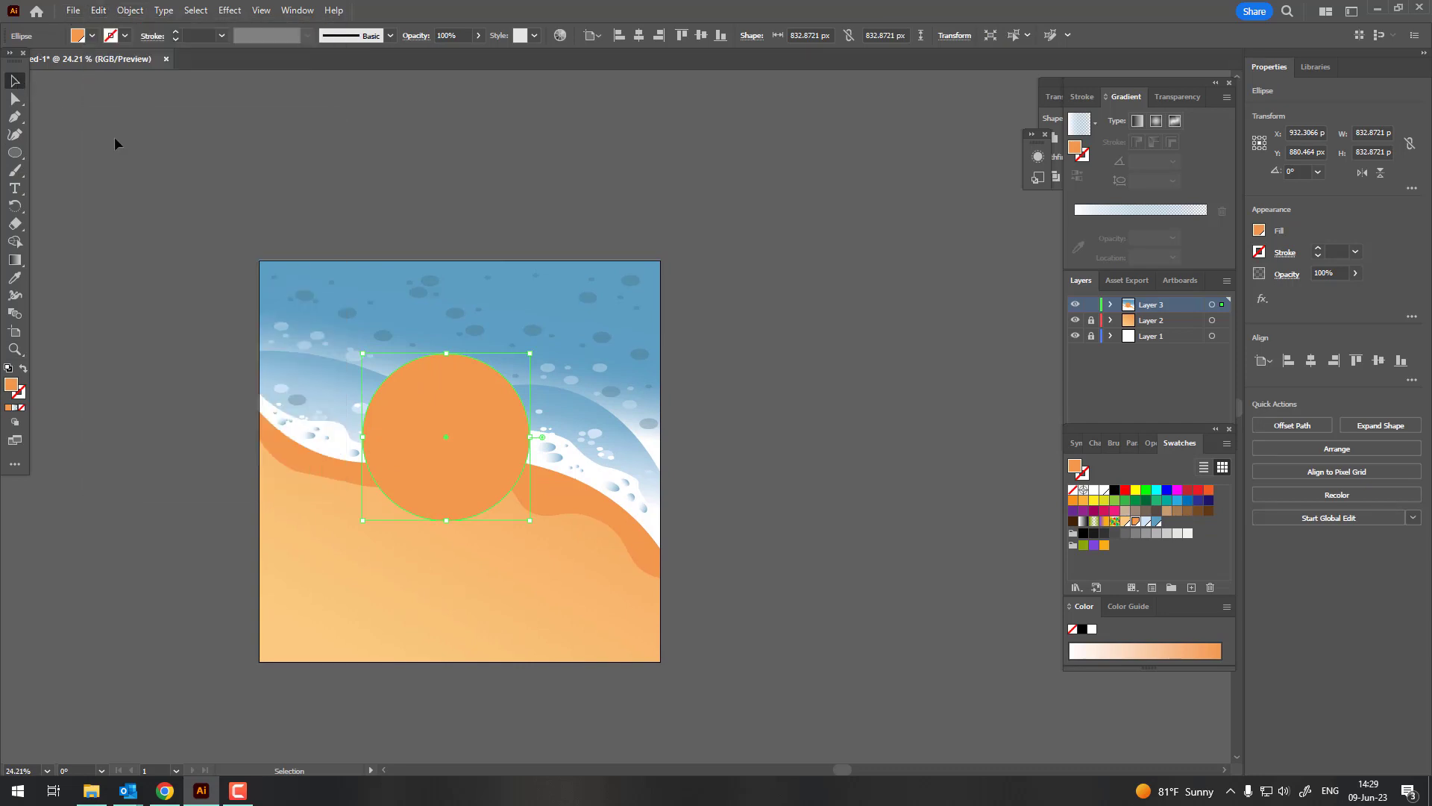
# Offset the copy right and divide the overlapping circles into ungrouped pieces.
pyautogui.click(536, 457)
pyautogui.moveTo(489, 434); pyautogui.dragTo(573, 434)
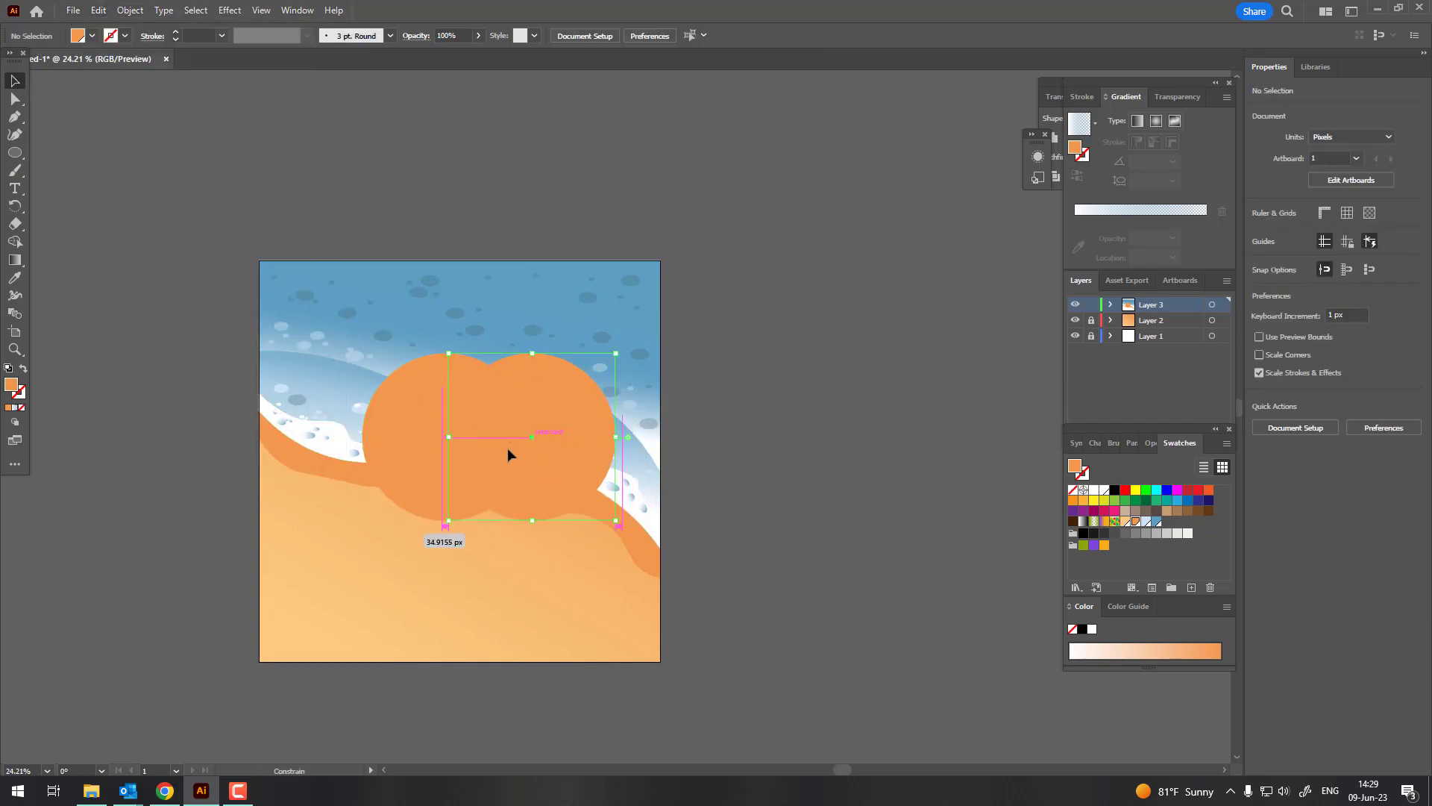
pyautogui.keyDown('shift'); pyautogui.click(425, 422); pyautogui.keyUp('shift')
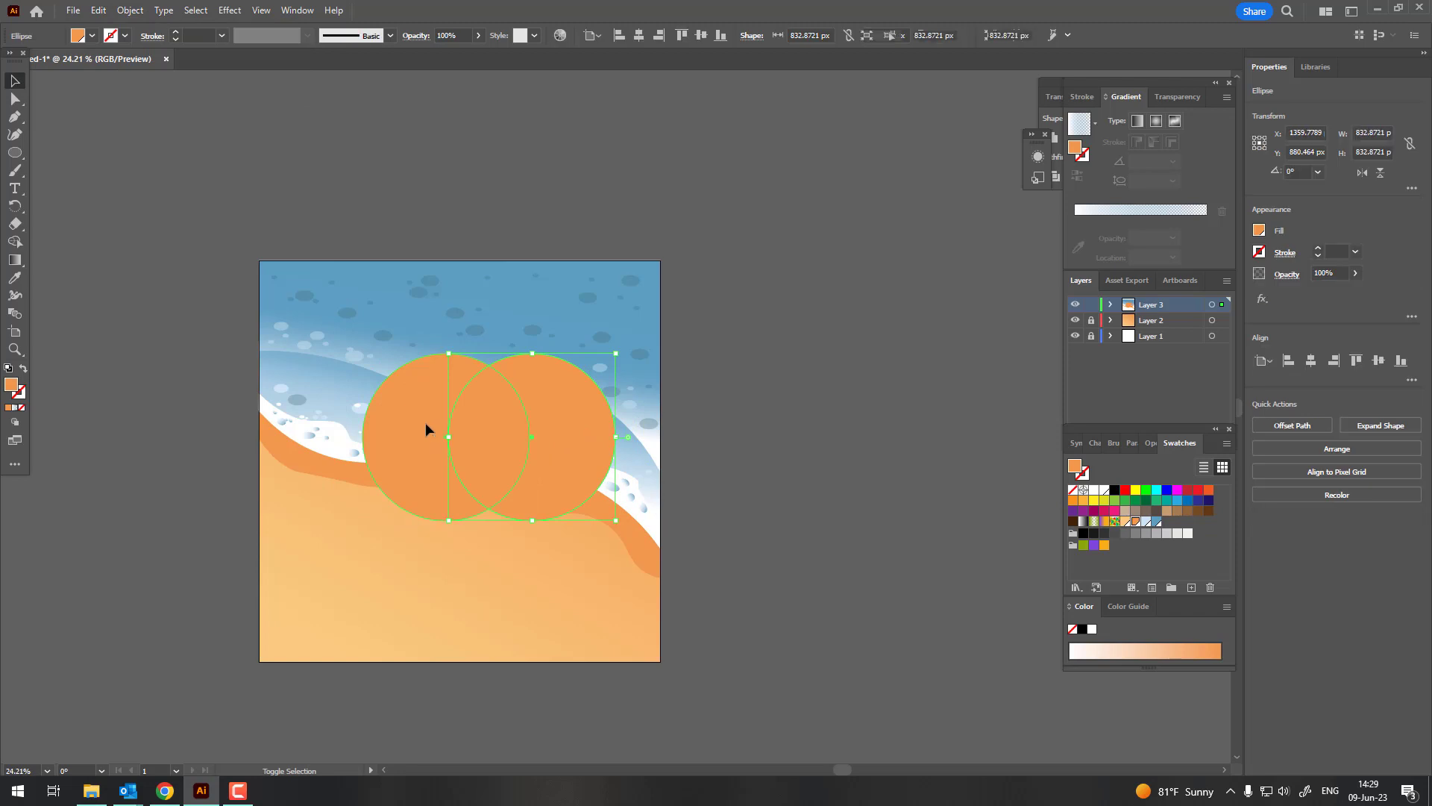
pyautogui.click(1056, 176)
pyautogui.click(1055, 176)
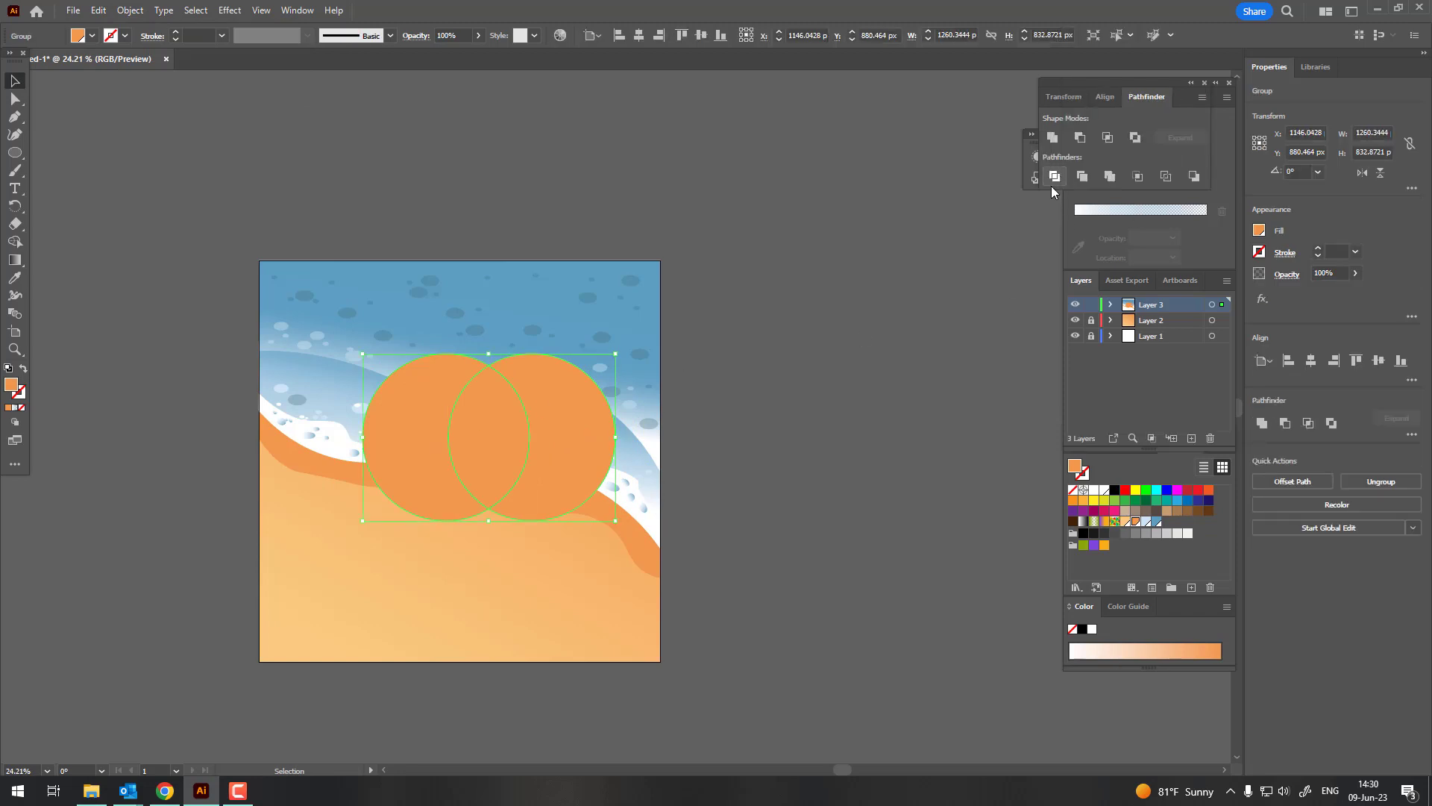
pyautogui.rightClick(565, 426)
pyautogui.click(677, 608)
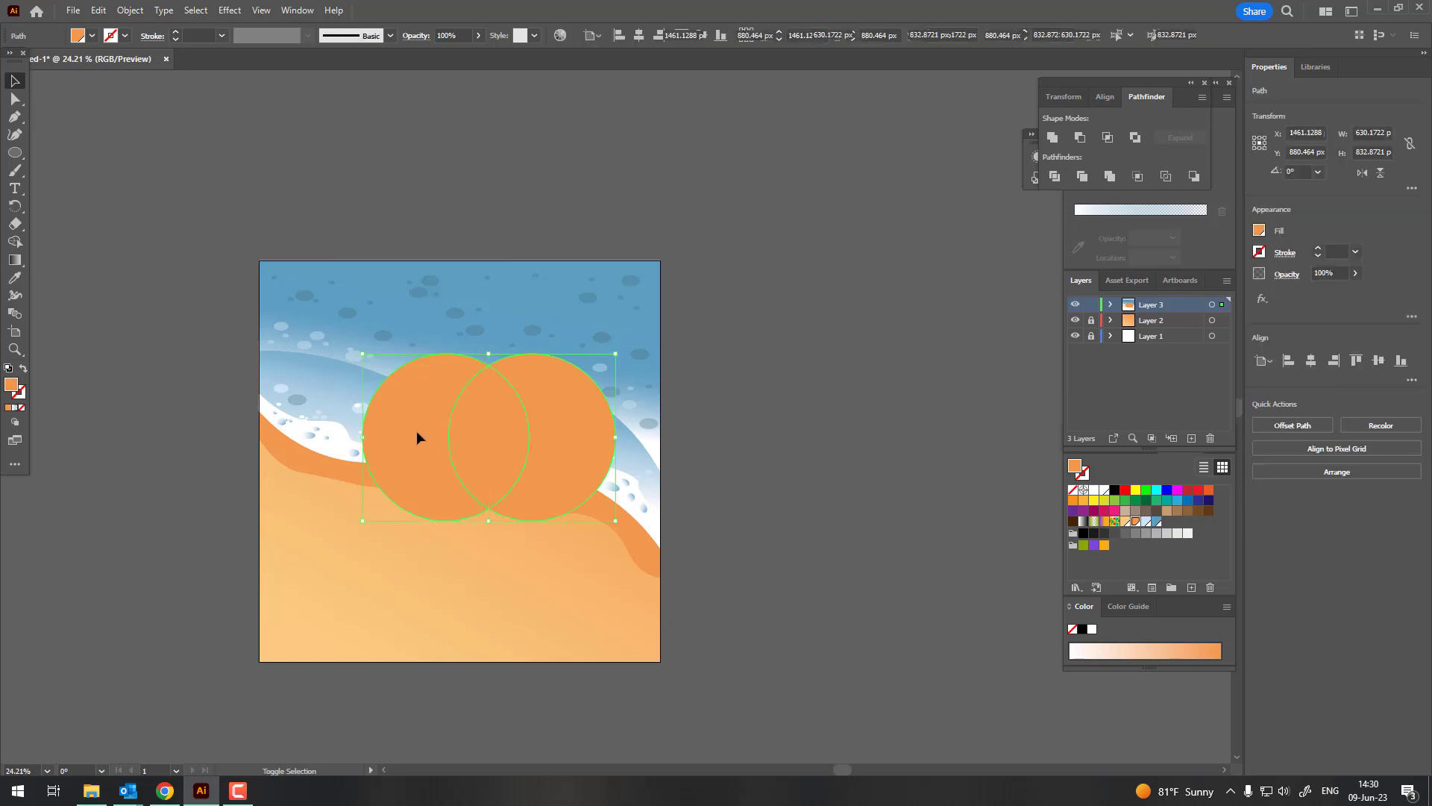
# Delete the outer pieces and move the lens into the water, tilted about 28°.
pyautogui.keyDown('shift'); pyautogui.click(507, 429); pyautogui.keyUp('shift')
pyautogui.press('Delete')
pyautogui.moveTo(508, 429)
pyautogui.mouseDown()
pyautogui.moveTo(547, 344)
pyautogui.moveTo(557, 356)
pyautogui.mouseUp()
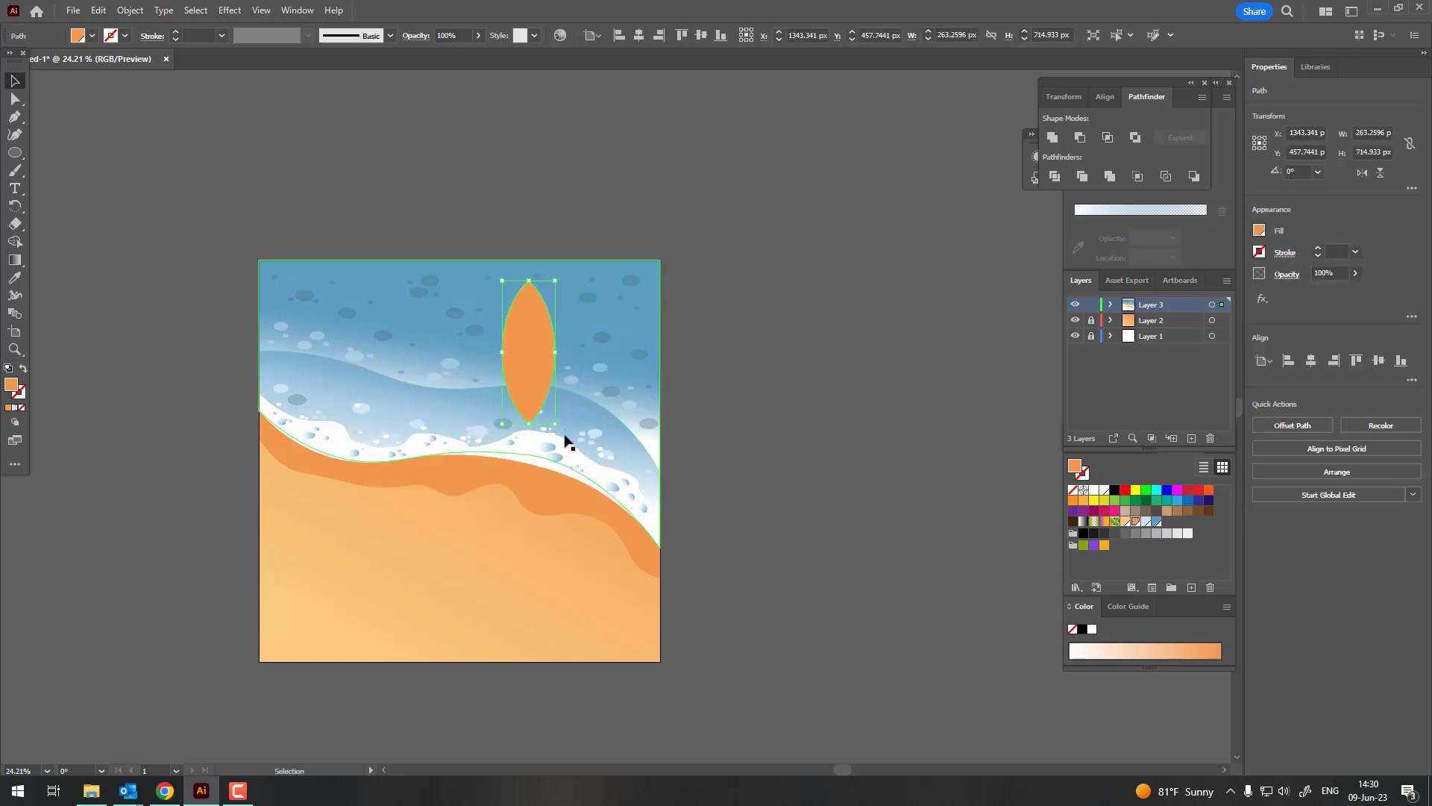
pyautogui.moveTo(568, 430); pyautogui.dragTo(579, 401)
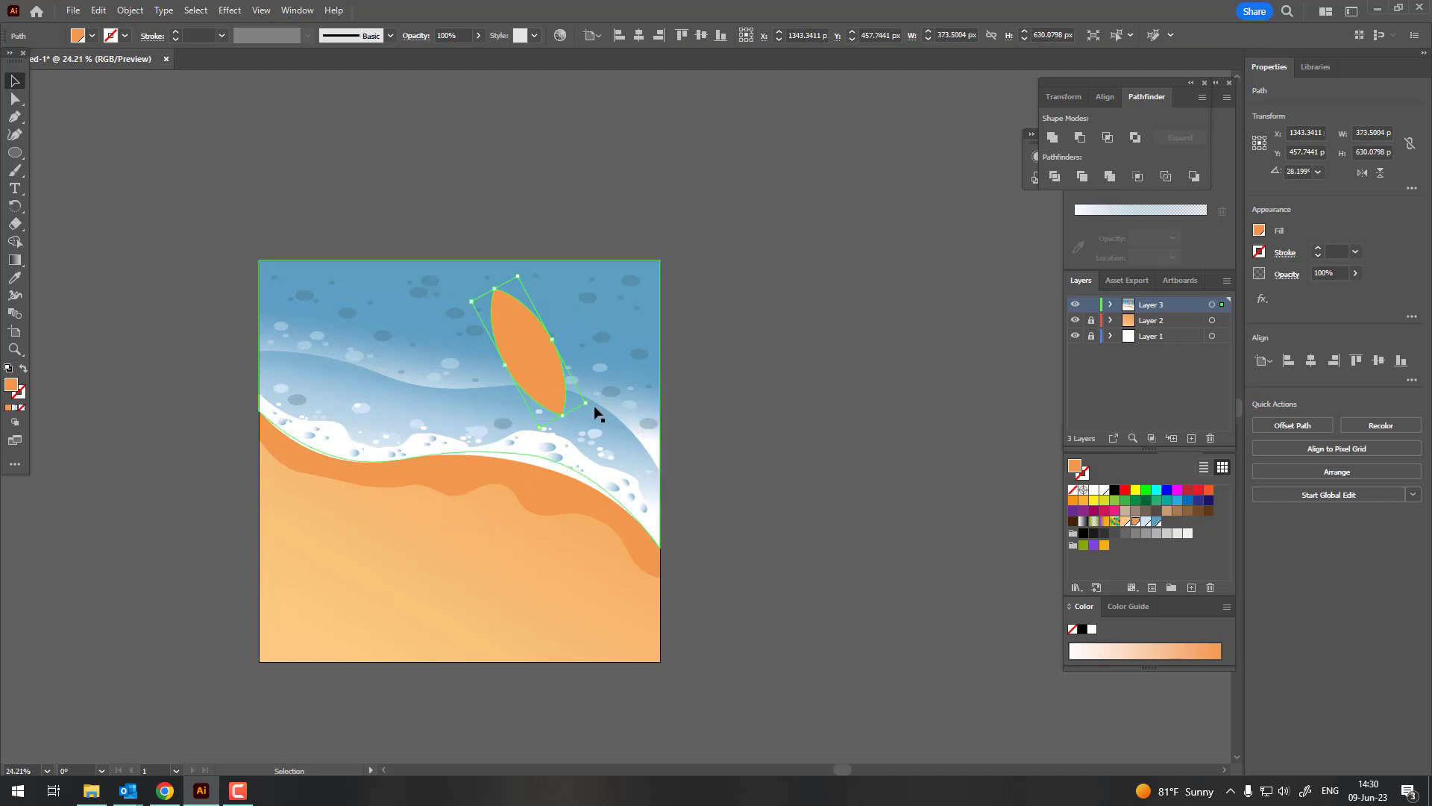
# Fill the lens shape with pink.
pyautogui.click(729, 448)
pyautogui.press('z')
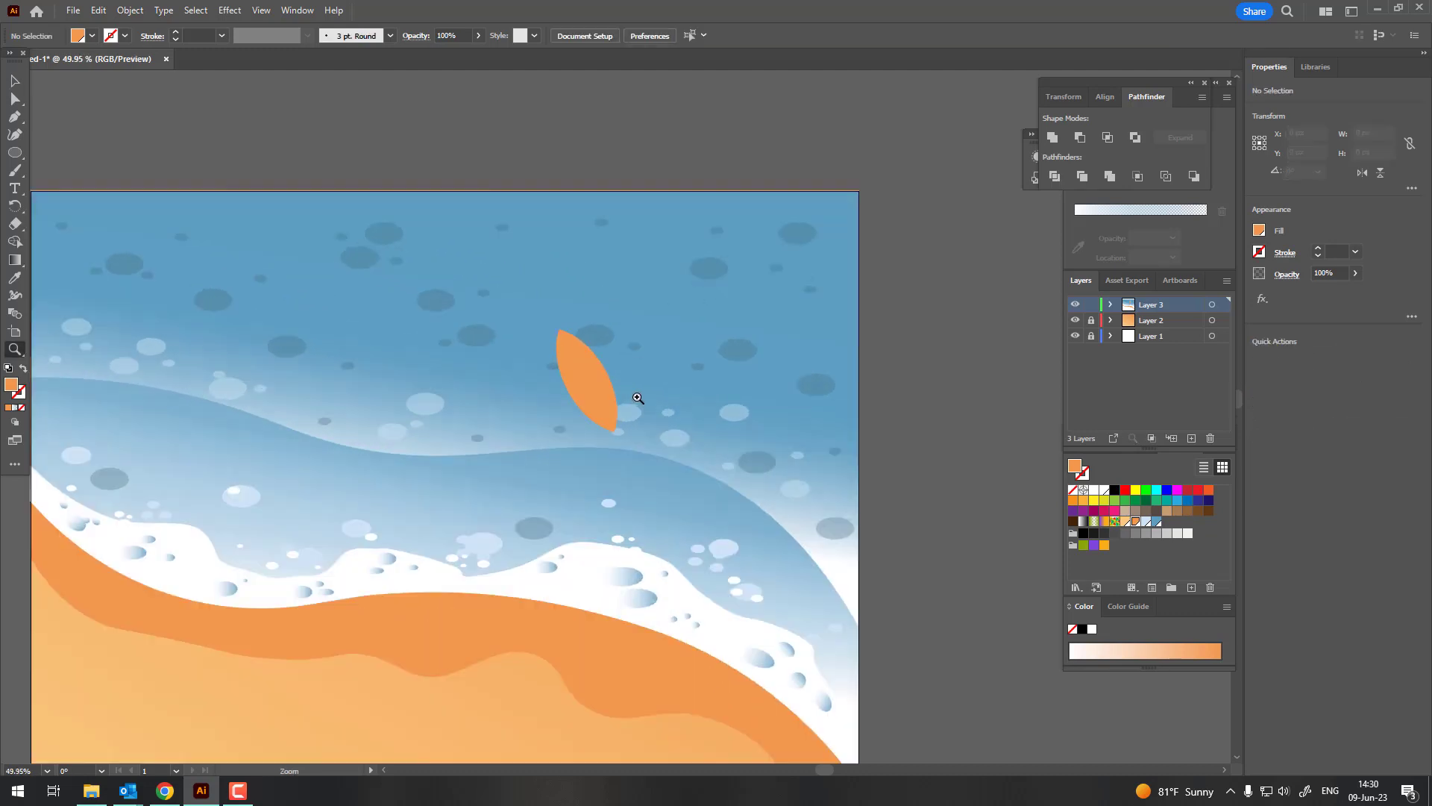
pyautogui.moveTo(563, 358)
pyautogui.mouseDown()
pyautogui.moveTo(570, 384)
pyautogui.moveTo(590, 384)
pyautogui.mouseUp()
pyautogui.press('v')
pyautogui.click(464, 369)
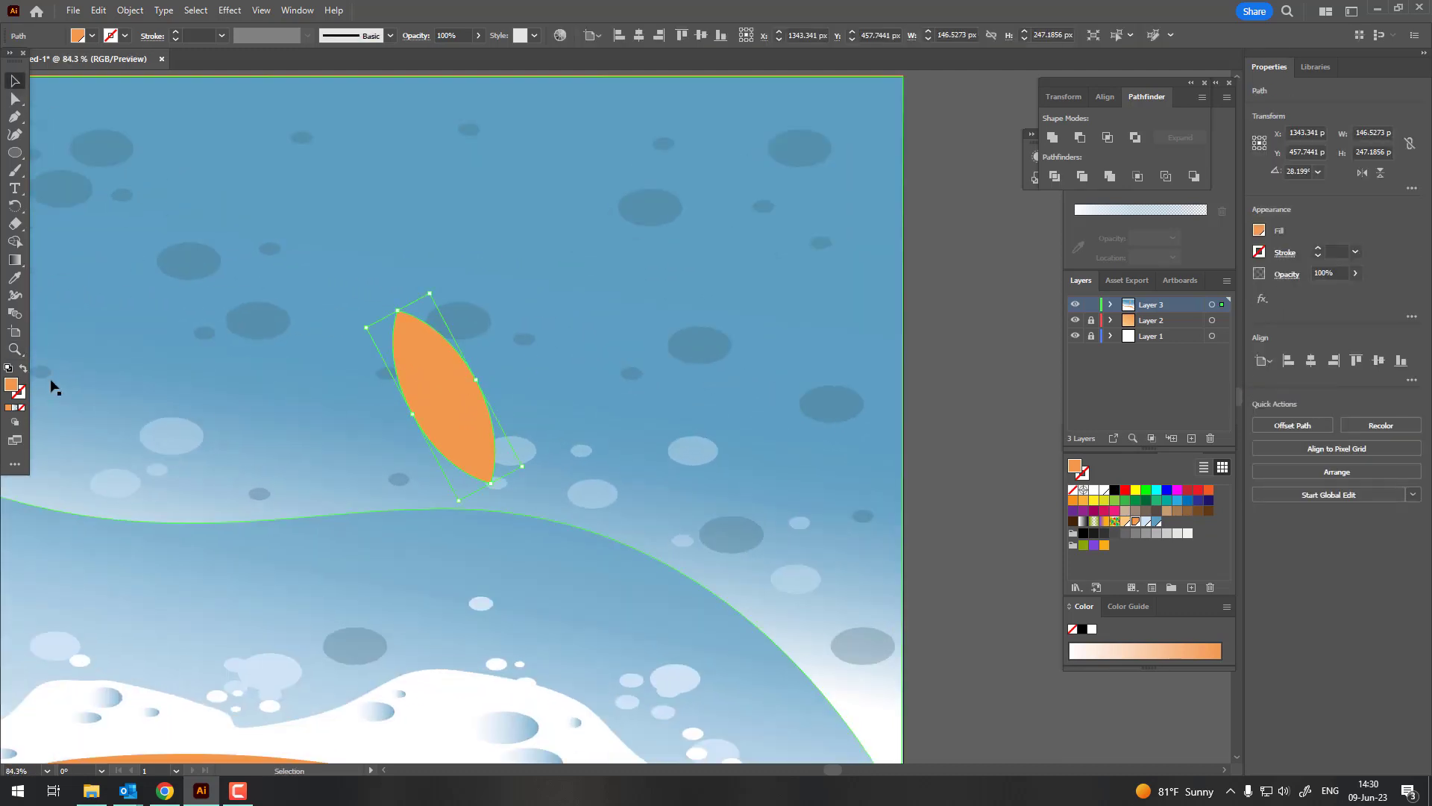
pyautogui.doubleClick(1259, 230)
pyautogui.click(1159, 225)
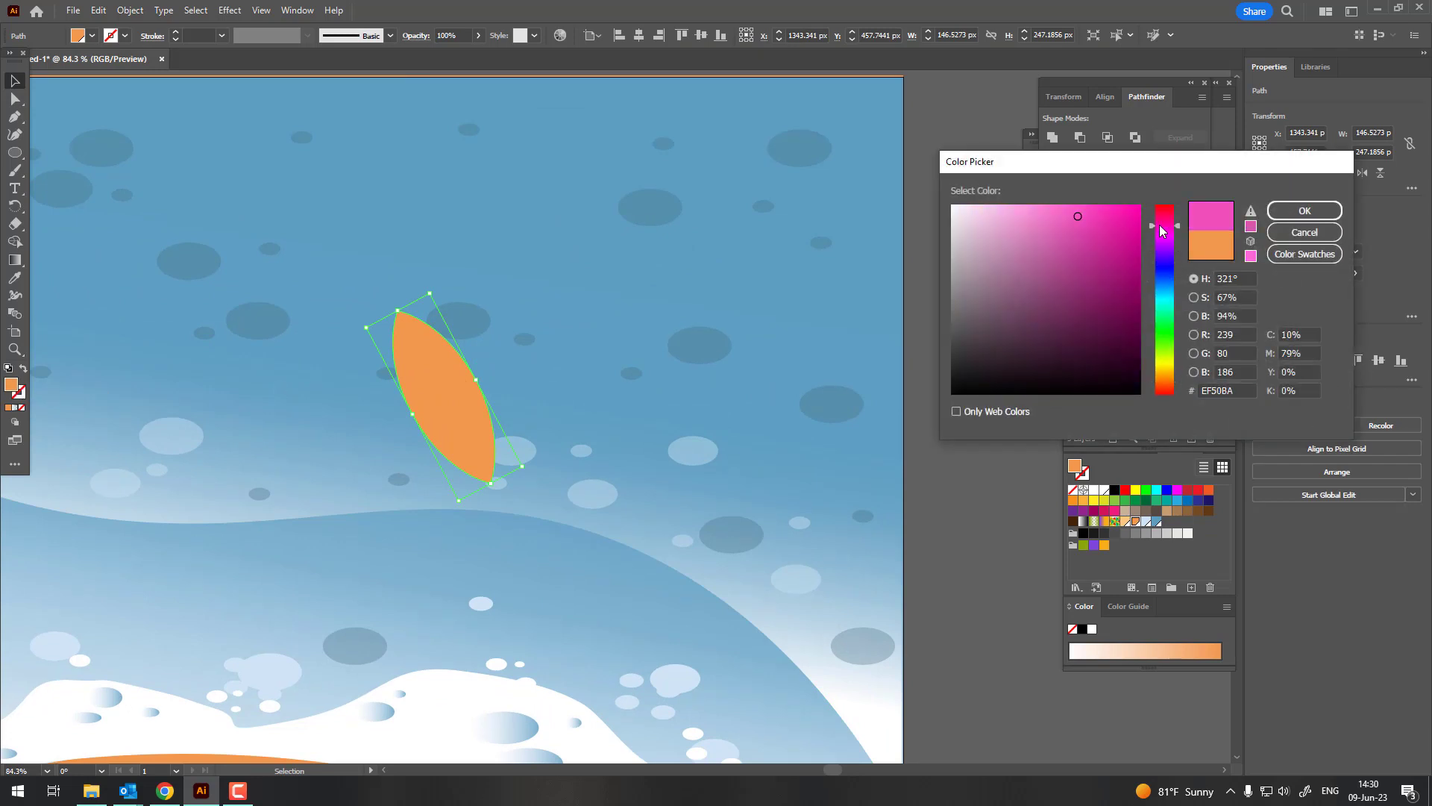
pyautogui.click(1304, 210)
# Deepen the lens fill to the magenta pink D647AE.
pyautogui.hotkey('ctrl', '0')
pyautogui.press('z')
pyautogui.moveTo(597, 253); pyautogui.dragTo(671, 253)
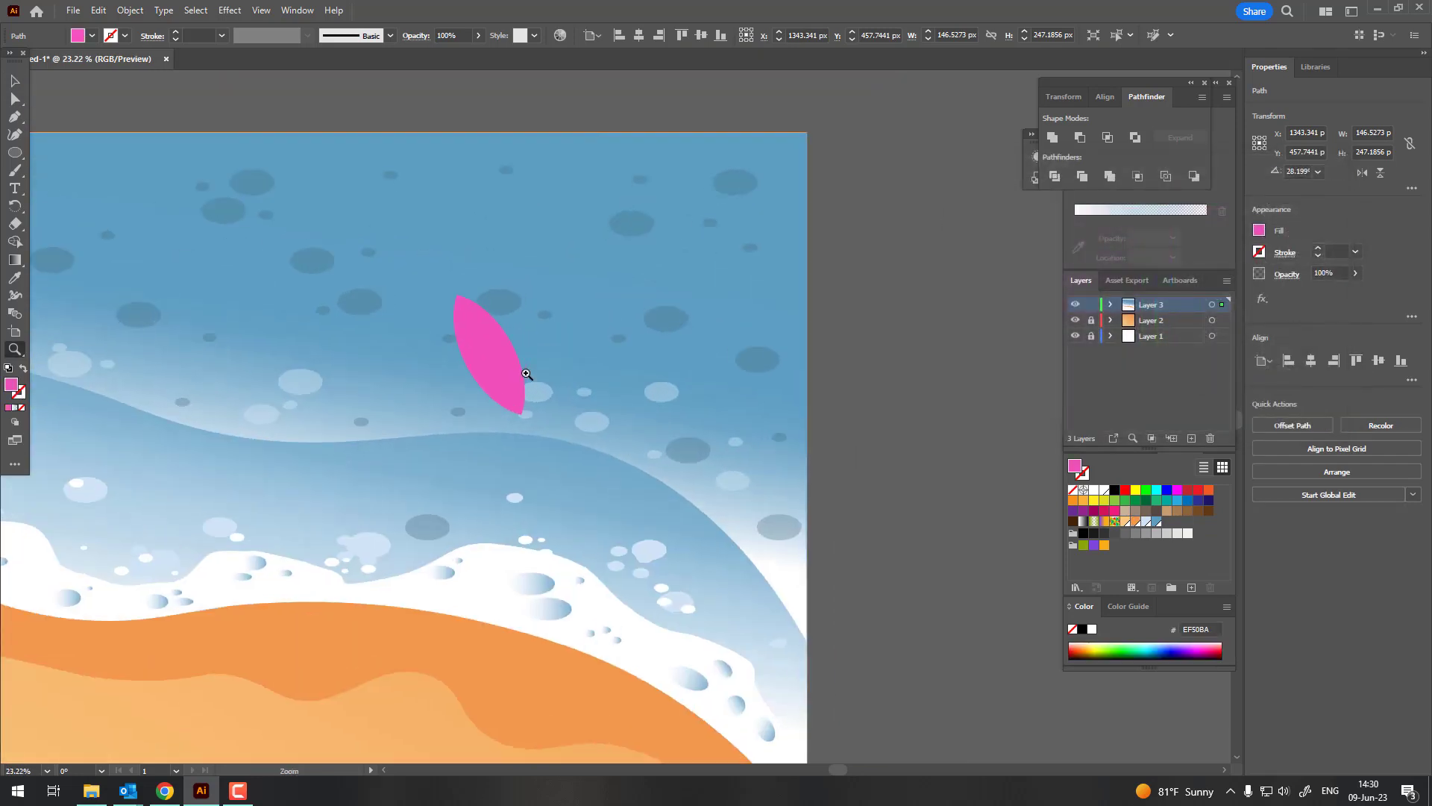
pyautogui.doubleClick(1260, 230)
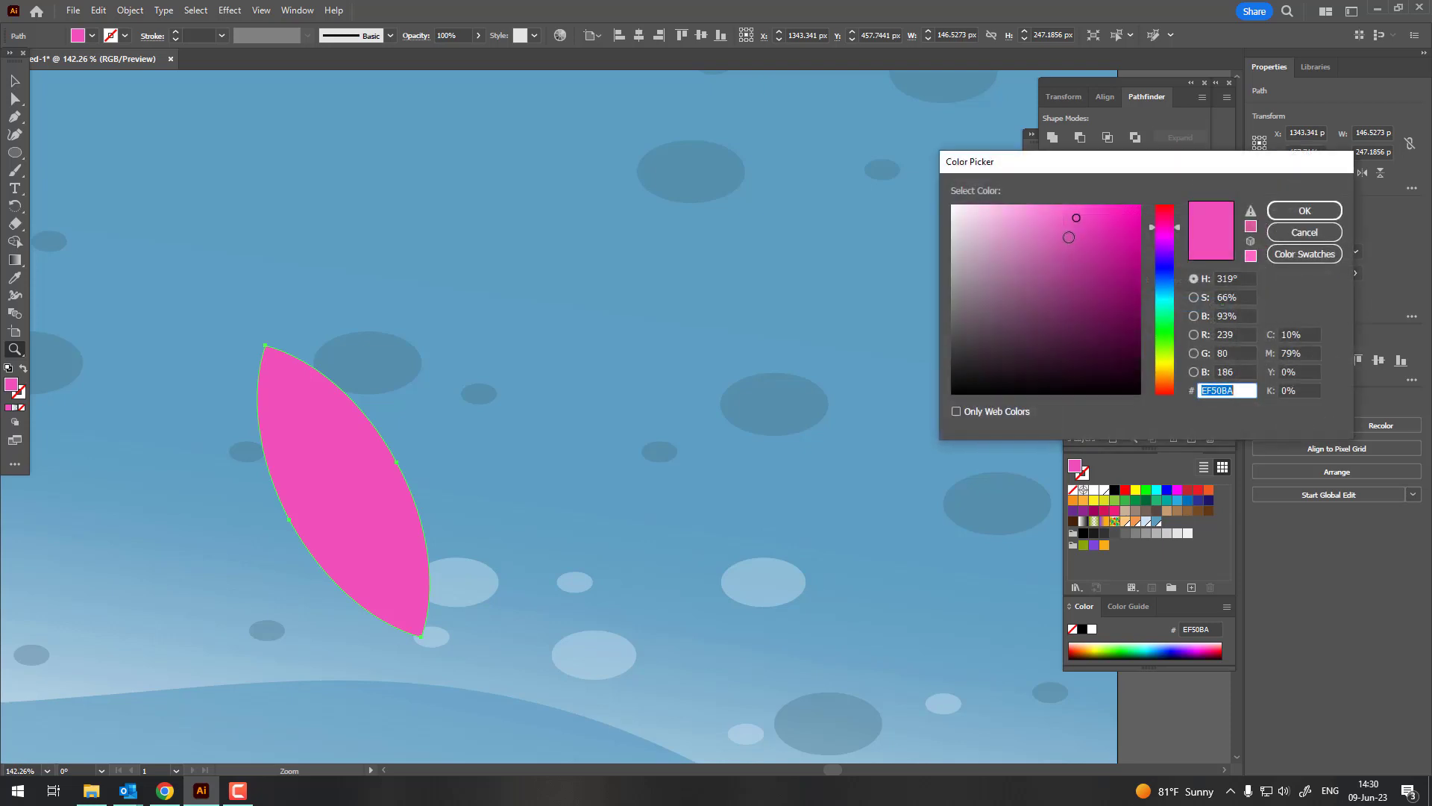
pyautogui.click(1080, 234)
pyautogui.click(1269, 215)
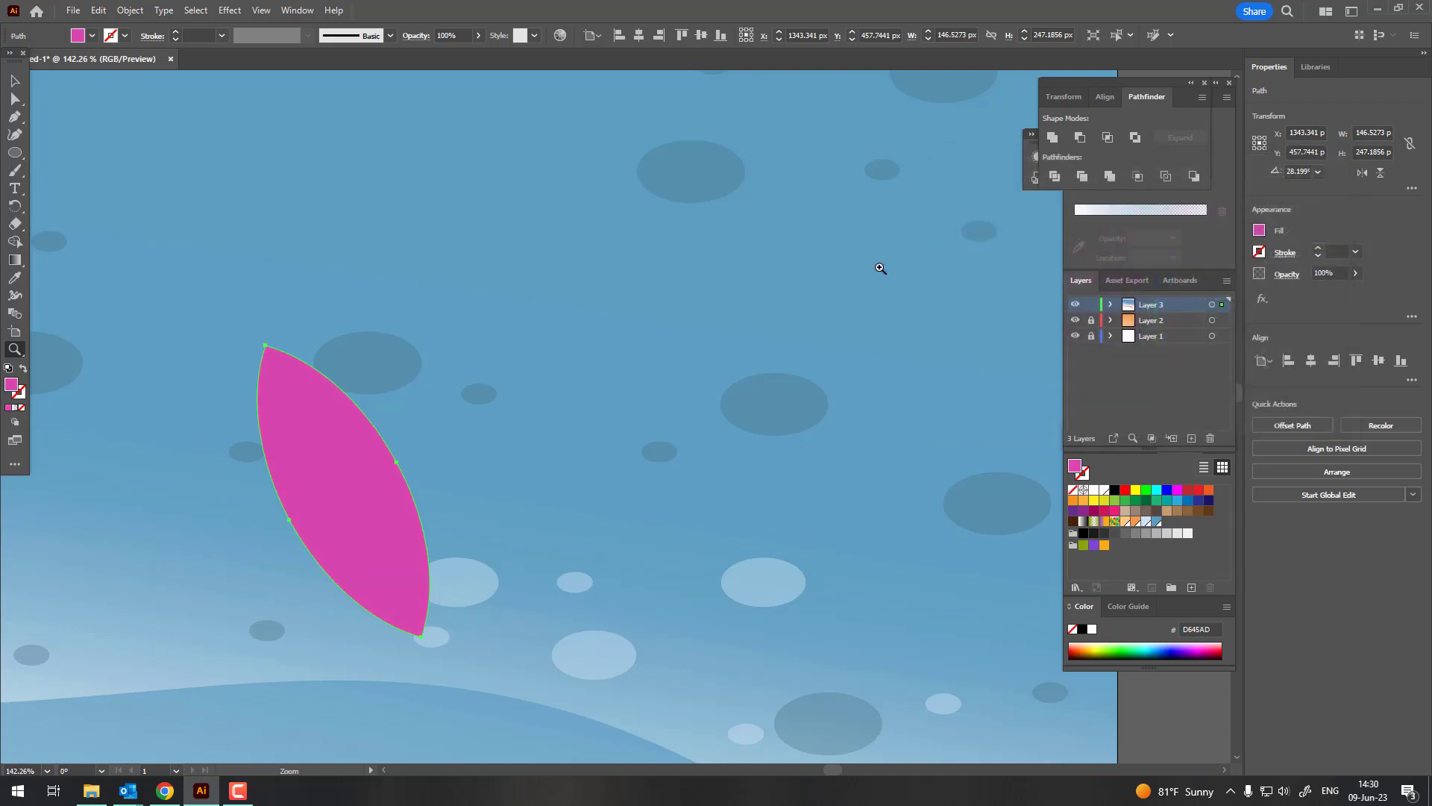
# Draw a four-corner white band across the board with the Pen tool.
pyautogui.hotkey('ctrl', '0')
pyautogui.moveTo(726, 309)
pyautogui.mouseDown()
pyautogui.moveTo(754, 430)
pyautogui.moveTo(360, 427)
pyautogui.mouseUp()
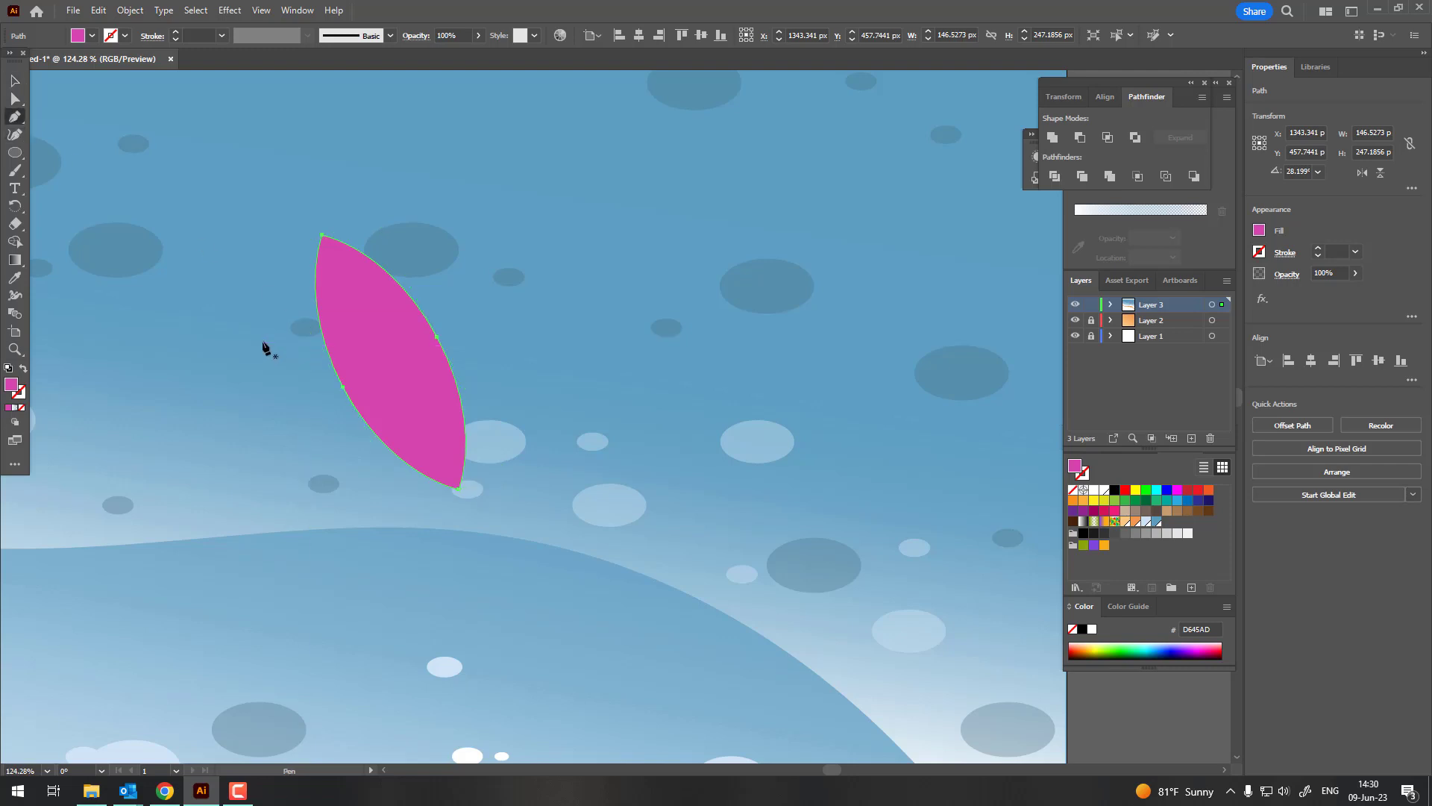
pyautogui.click(262, 342)
pyautogui.click(494, 232)
pyautogui.click(525, 293)
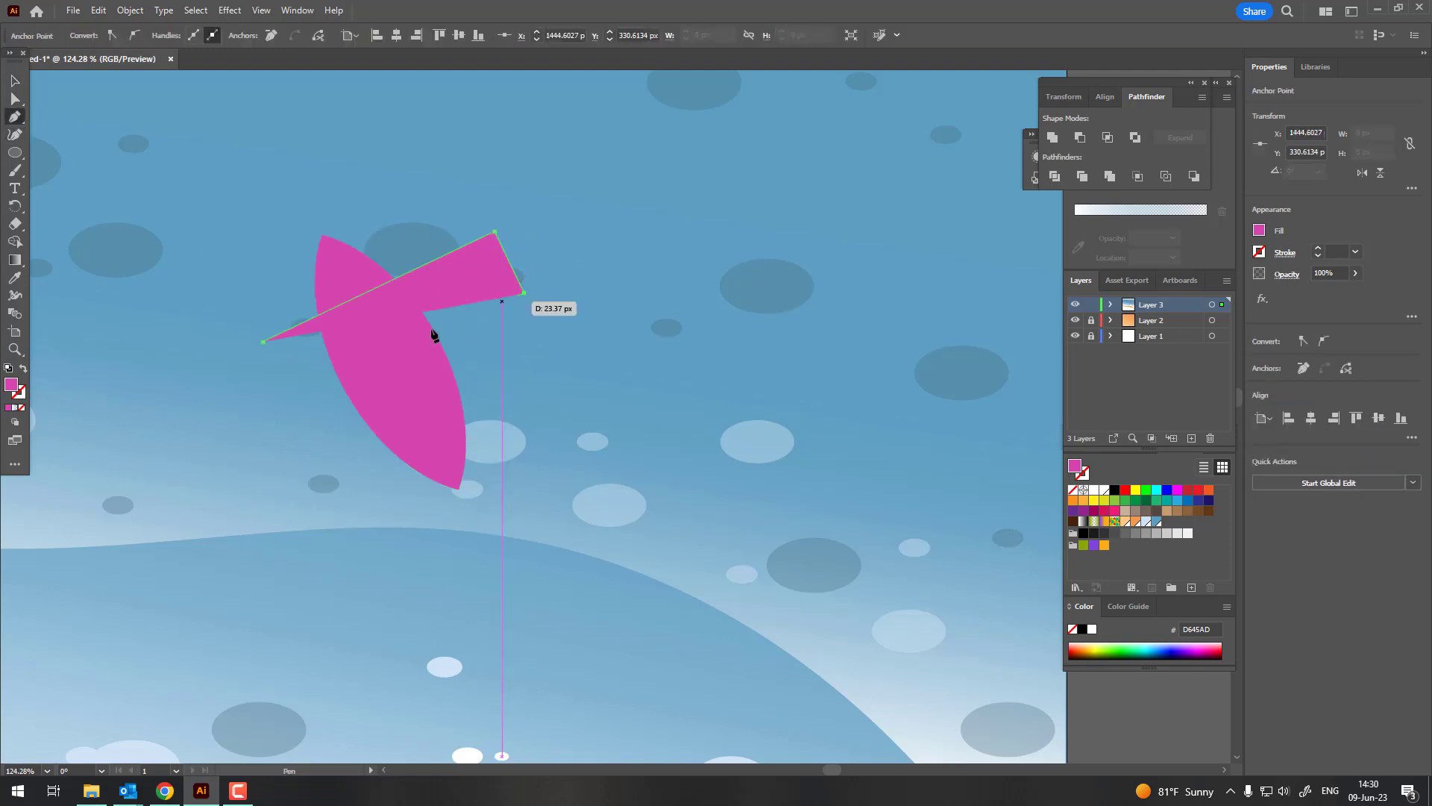
pyautogui.click(269, 412)
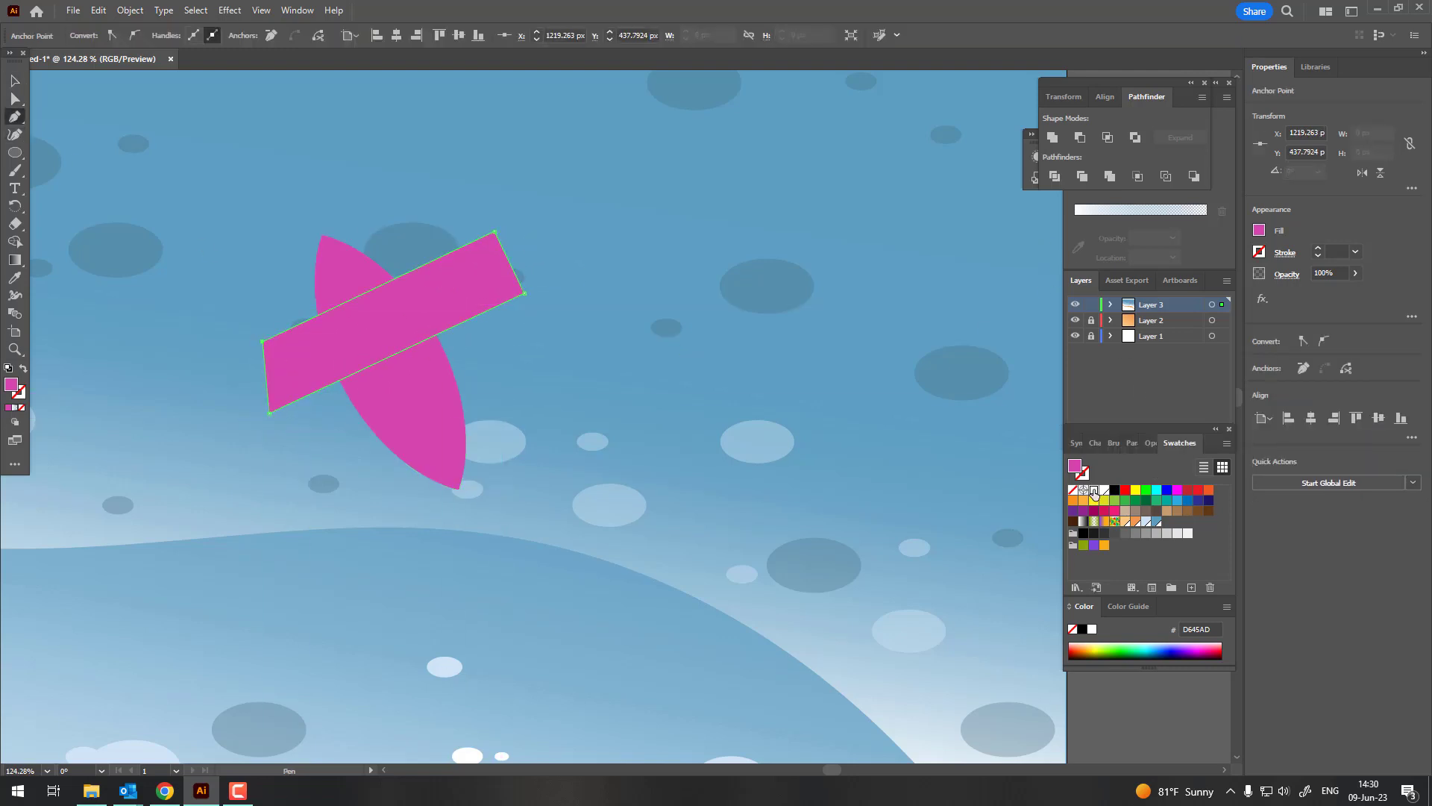
pyautogui.click(1094, 490)
# Duplicate the white band and thin the copies into narrow white strips.
pyautogui.press('z')
pyautogui.moveTo(332, 307); pyautogui.dragTo(417, 307)
pyautogui.click(15, 81)
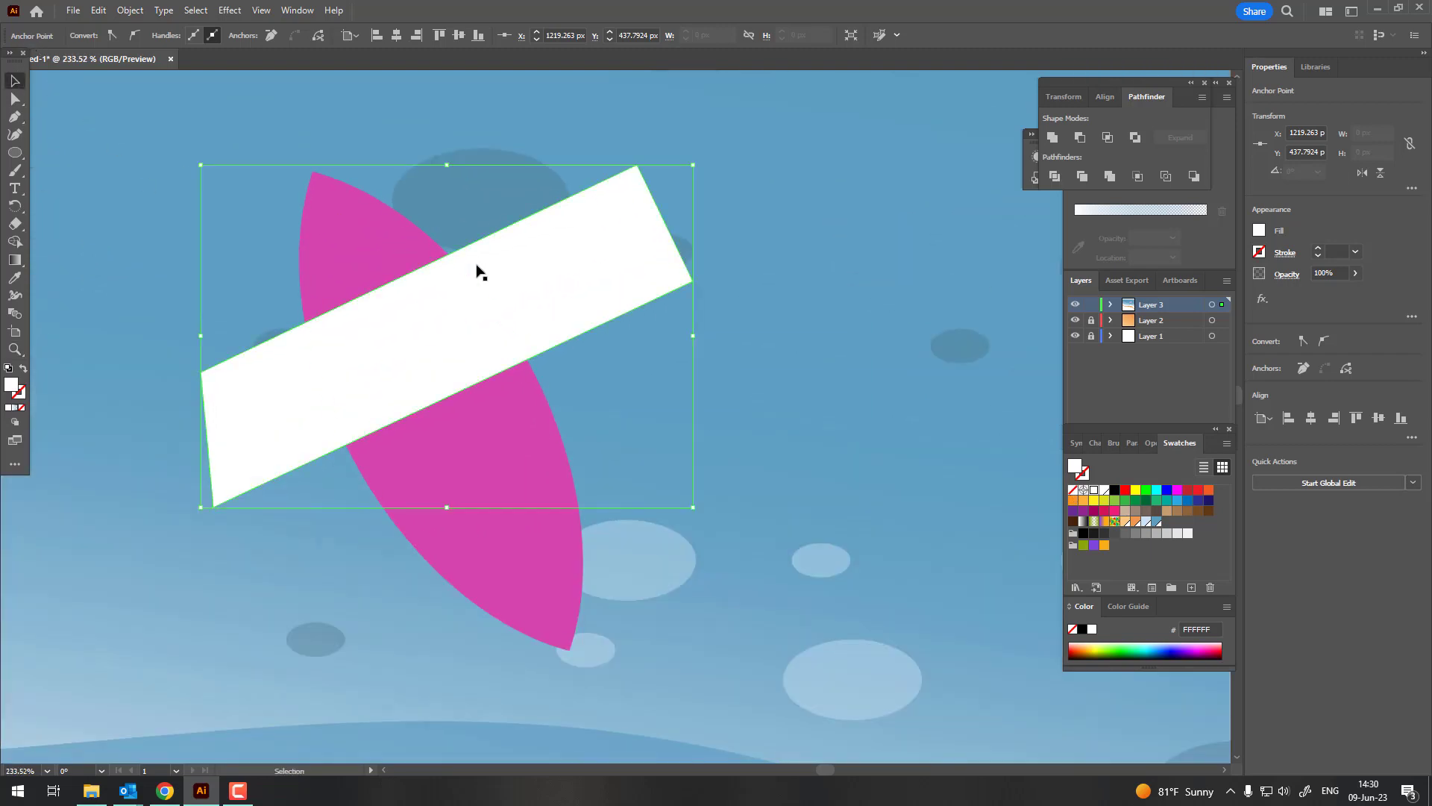
pyautogui.moveTo(477, 268); pyautogui.dragTo(452, 245)
pyautogui.keyDown('alt'); pyautogui.moveTo(482, 301); pyautogui.dragTo(441, 236); pyautogui.keyUp('alt')
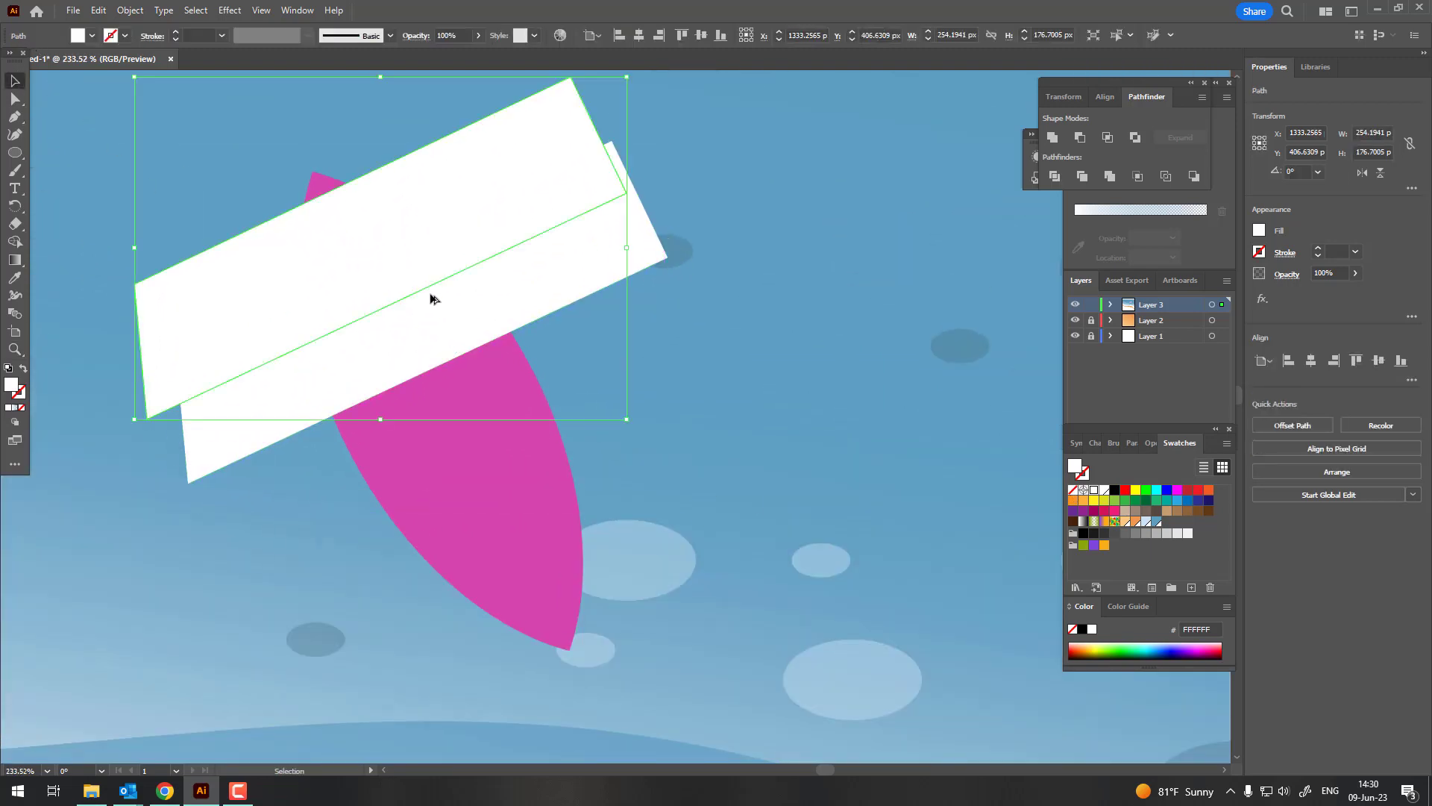
pyautogui.moveTo(384, 418); pyautogui.dragTo(347, 272)
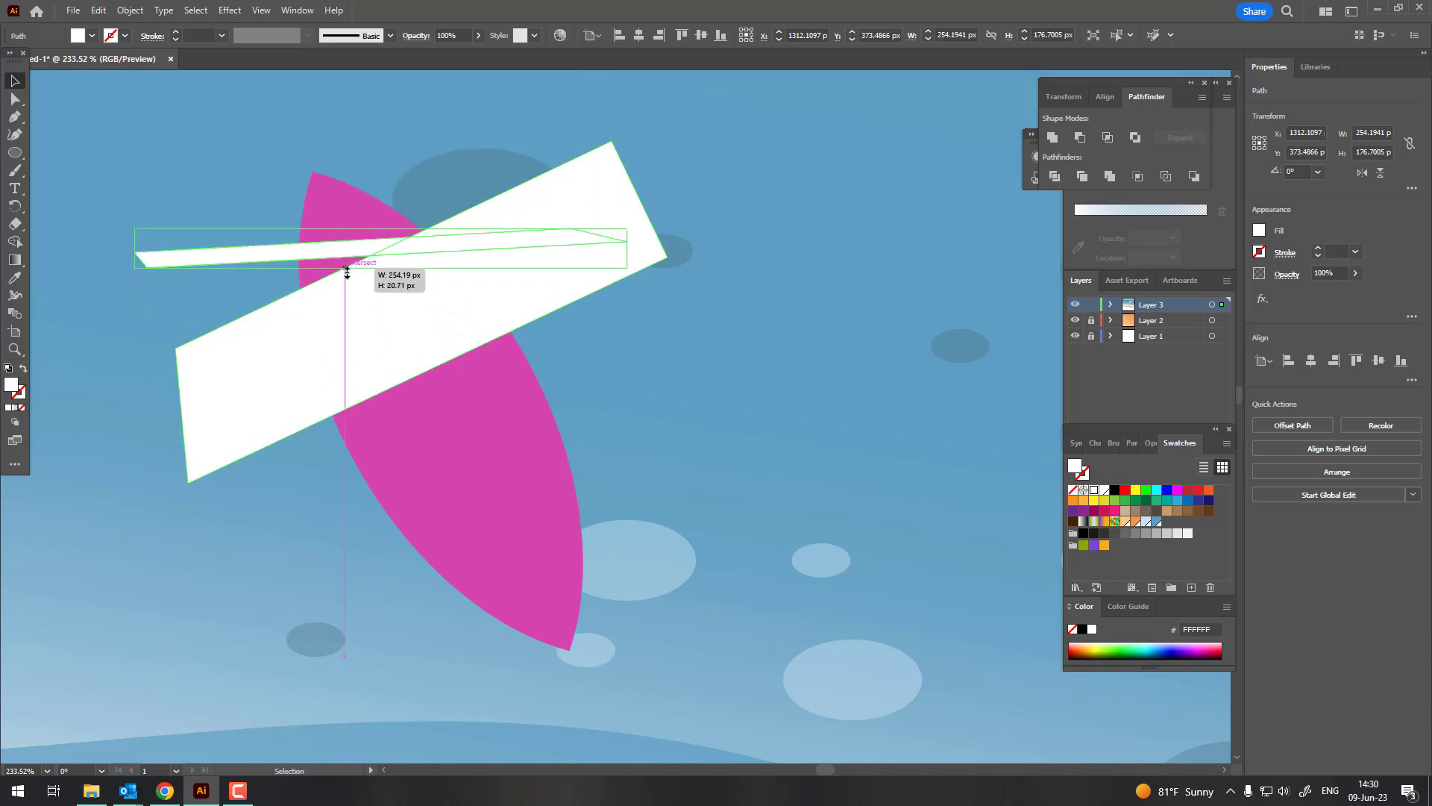
pyautogui.hotkey('ctrl', 'z')
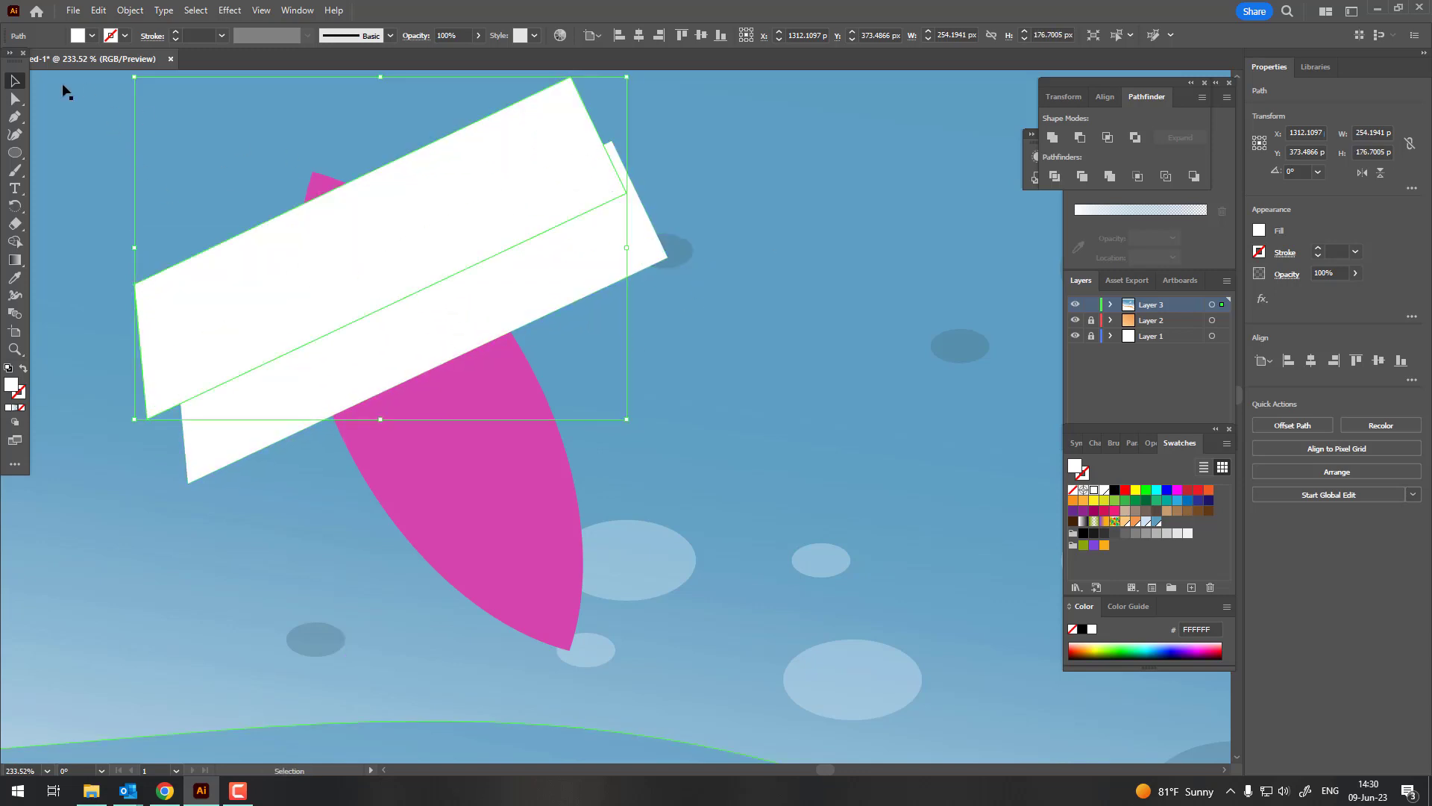
pyautogui.press('a')
pyautogui.moveTo(149, 423); pyautogui.dragTo(145, 308)
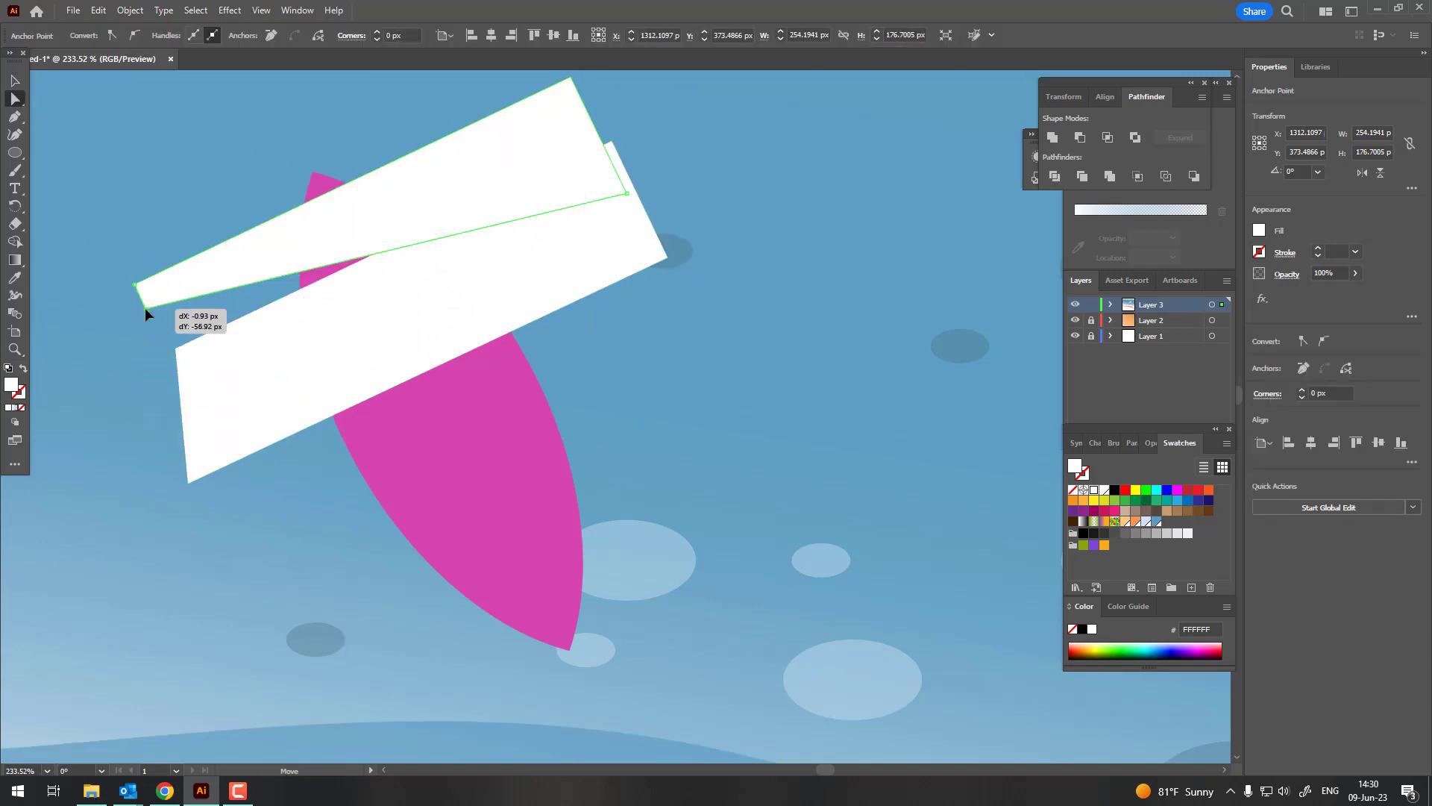
pyautogui.moveTo(627, 194); pyautogui.dragTo(582, 101)
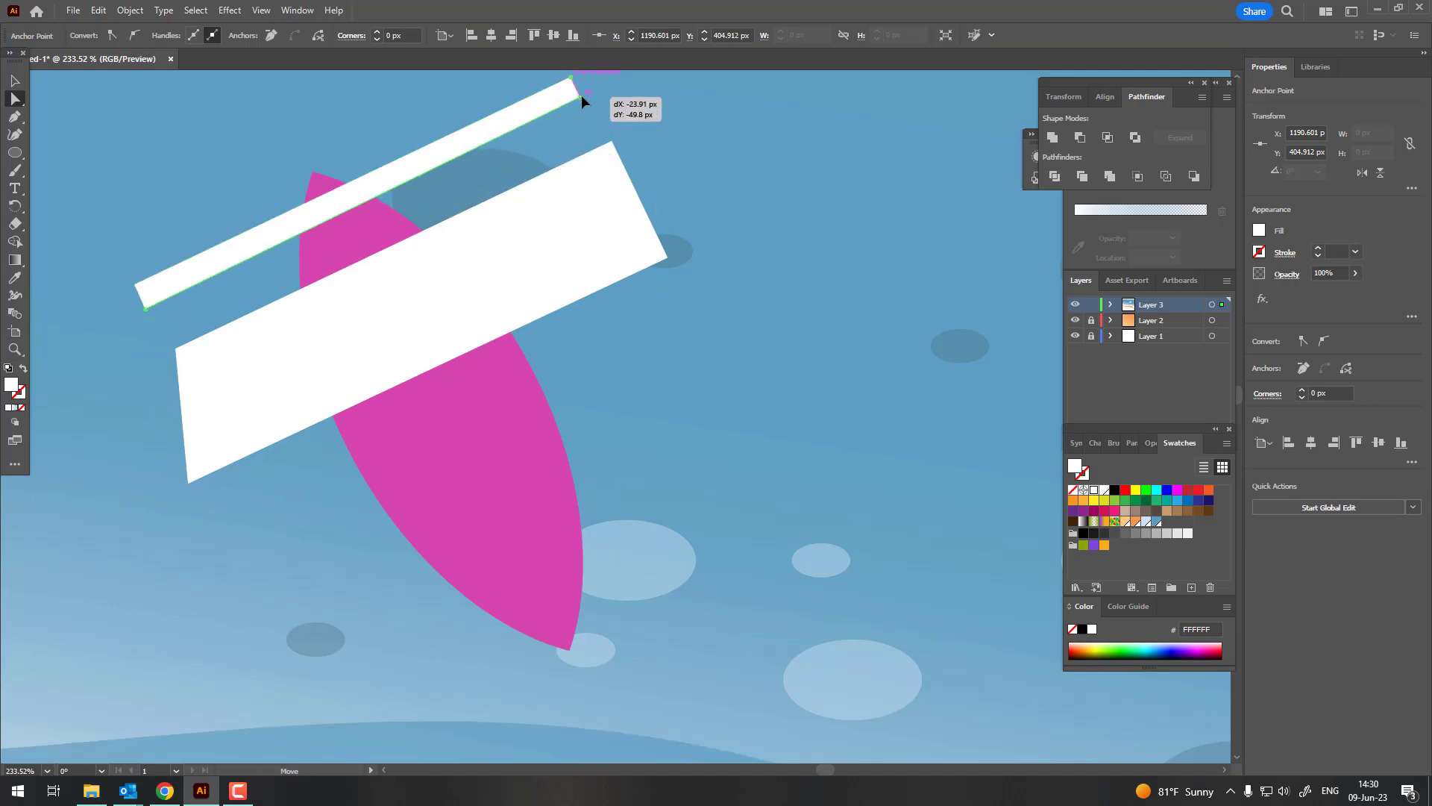
pyautogui.moveTo(483, 125); pyautogui.dragTo(630, 522)
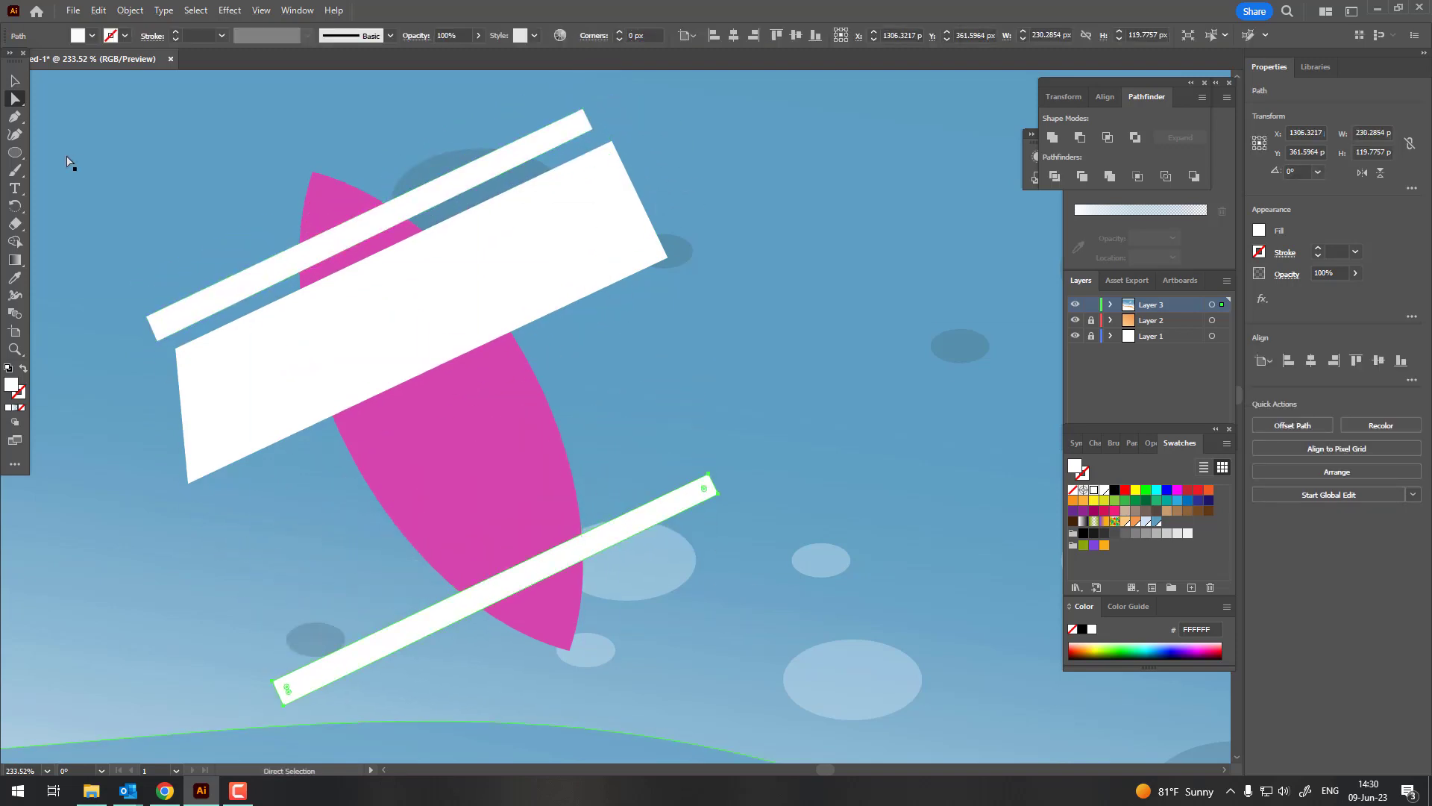
# Select the pink board with all three white bands and apply Pathfinder Divide.
pyautogui.click(15, 82)
pyautogui.keyDown('shift'); pyautogui.click(387, 323); pyautogui.keyUp('shift')
pyautogui.keyDown('shift'); pyautogui.click(352, 224); pyautogui.keyUp('shift')
pyautogui.keyDown('shift'); pyautogui.click(335, 200); pyautogui.keyUp('shift')
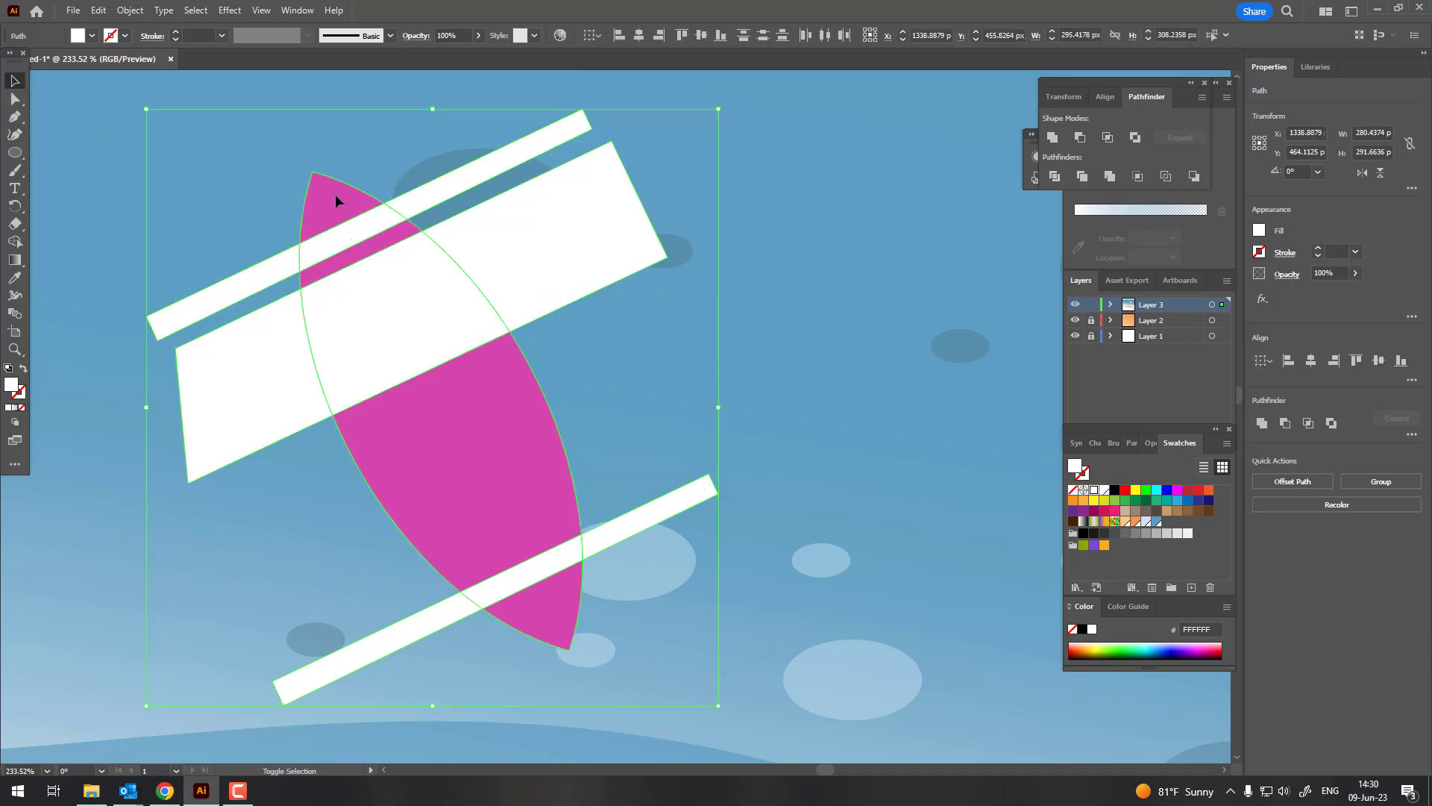
pyautogui.click(1054, 176)
# Delete the band pieces outside the board outline and exit the group.
pyautogui.doubleClick(567, 220)
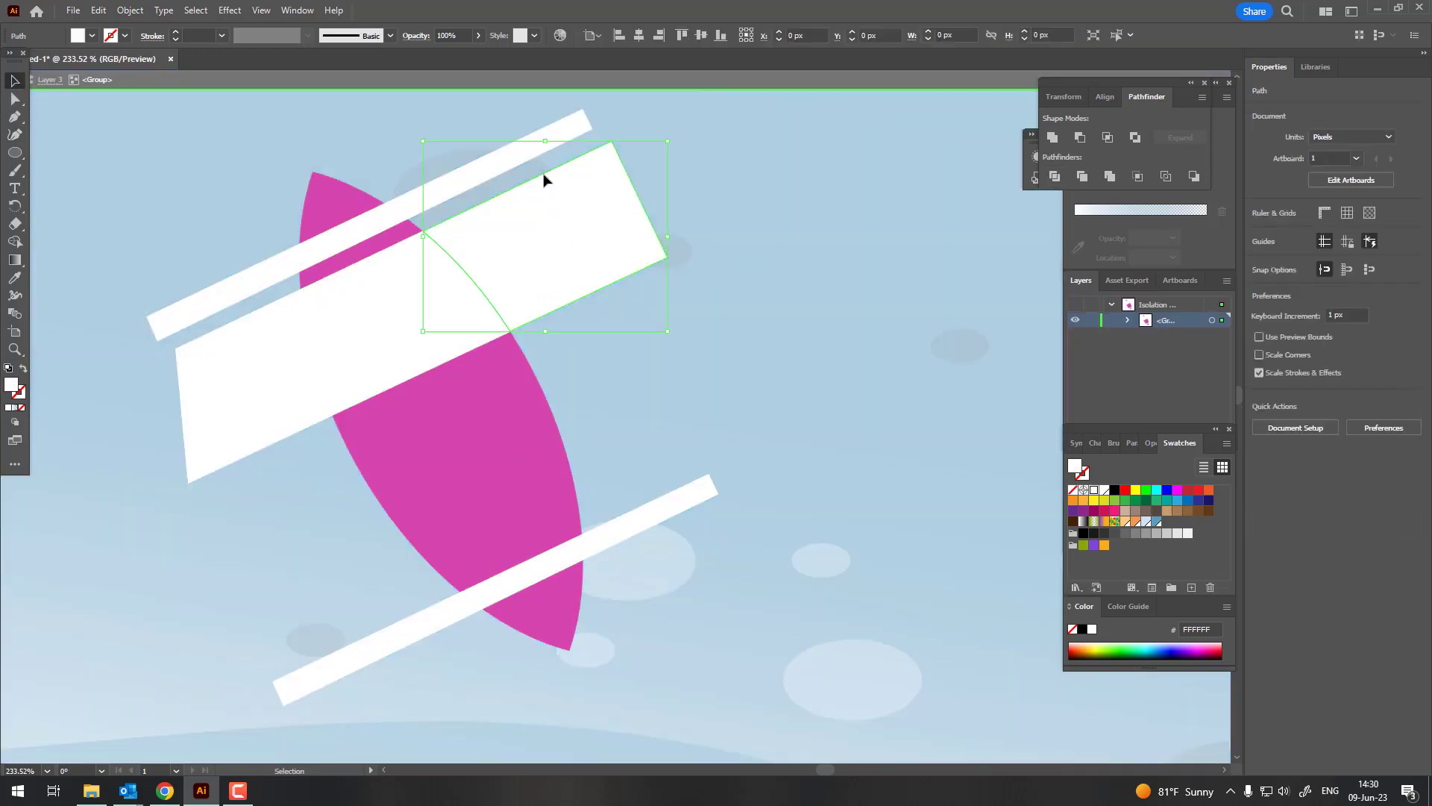
pyautogui.keyDown('shift'); pyautogui.click(224, 311); pyautogui.keyUp('shift')
pyautogui.keyDown('shift'); pyautogui.click(284, 388); pyautogui.keyUp('shift')
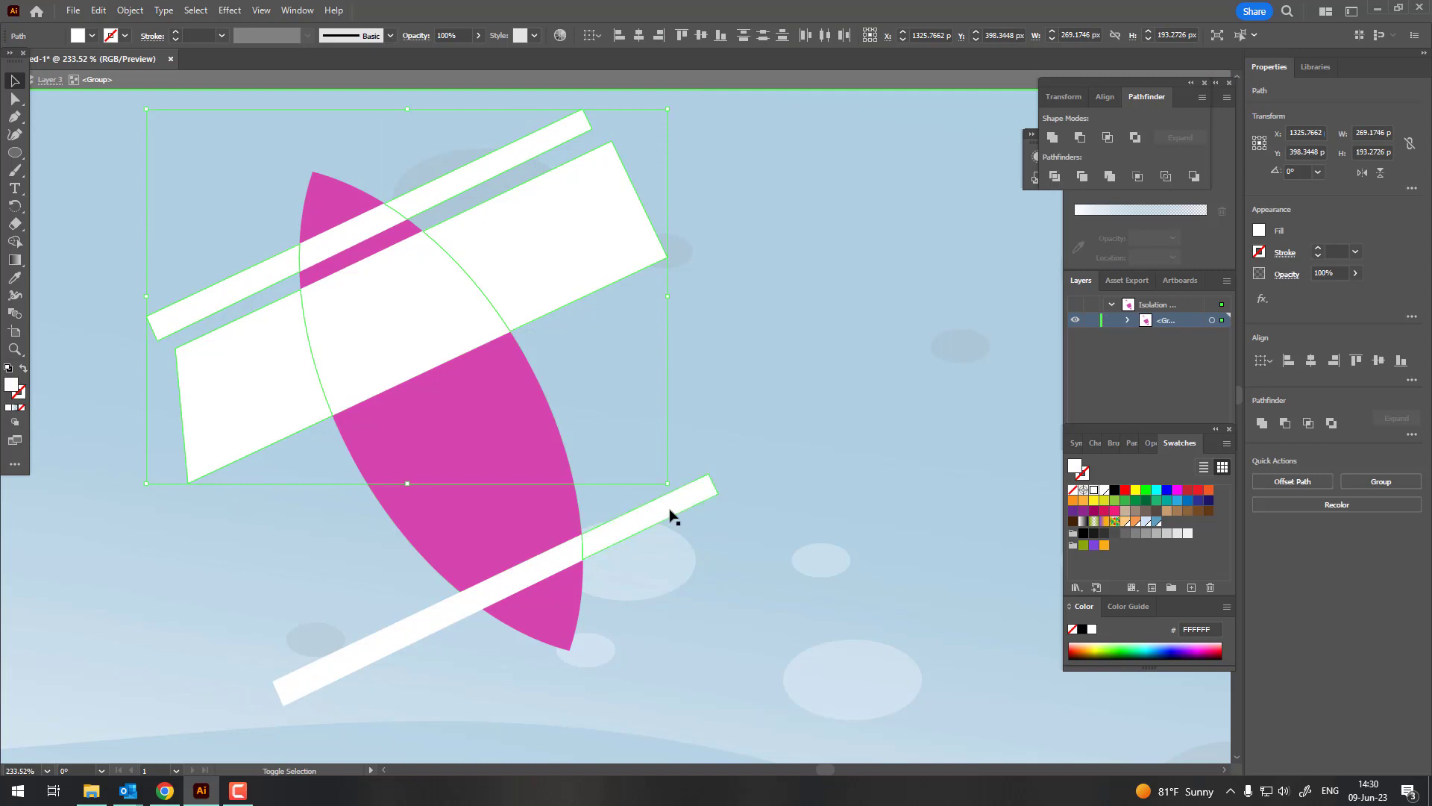
pyautogui.keyDown('shift'); pyautogui.click(422, 638); pyautogui.keyUp('shift')
pyautogui.press('Delete')
pyautogui.press('z')
pyautogui.moveTo(570, 512)
pyautogui.mouseDown()
pyautogui.moveTo(298, 407)
pyautogui.moveTo(46, 254)
pyautogui.mouseUp()
pyautogui.press('Escape')
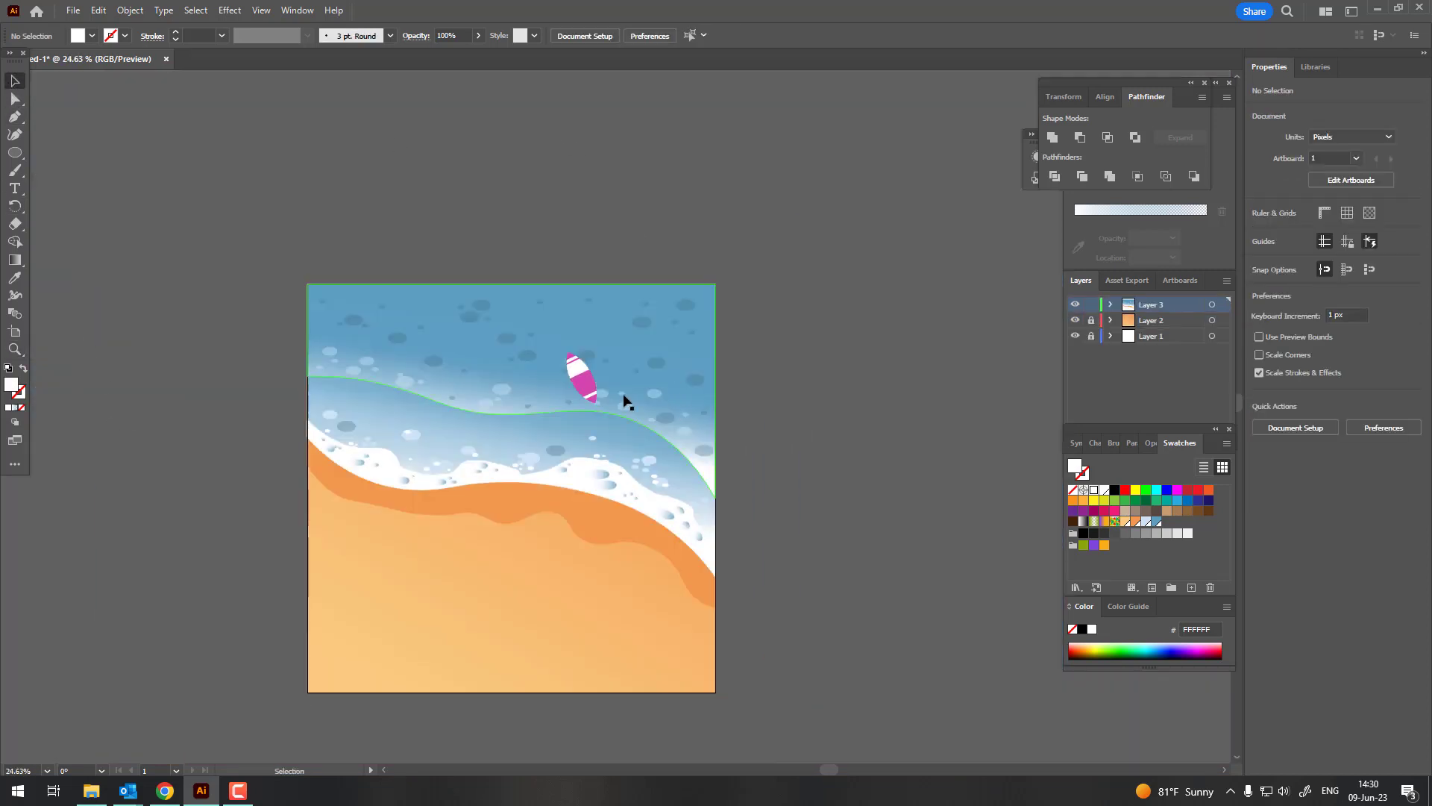
# Alt-drag a rotated copy of the striped pink surfboard into the upper-left water.
pyautogui.moveTo(604, 387); pyautogui.dragTo(656, 390)
pyautogui.moveTo(490, 308); pyautogui.dragTo(515, 308)
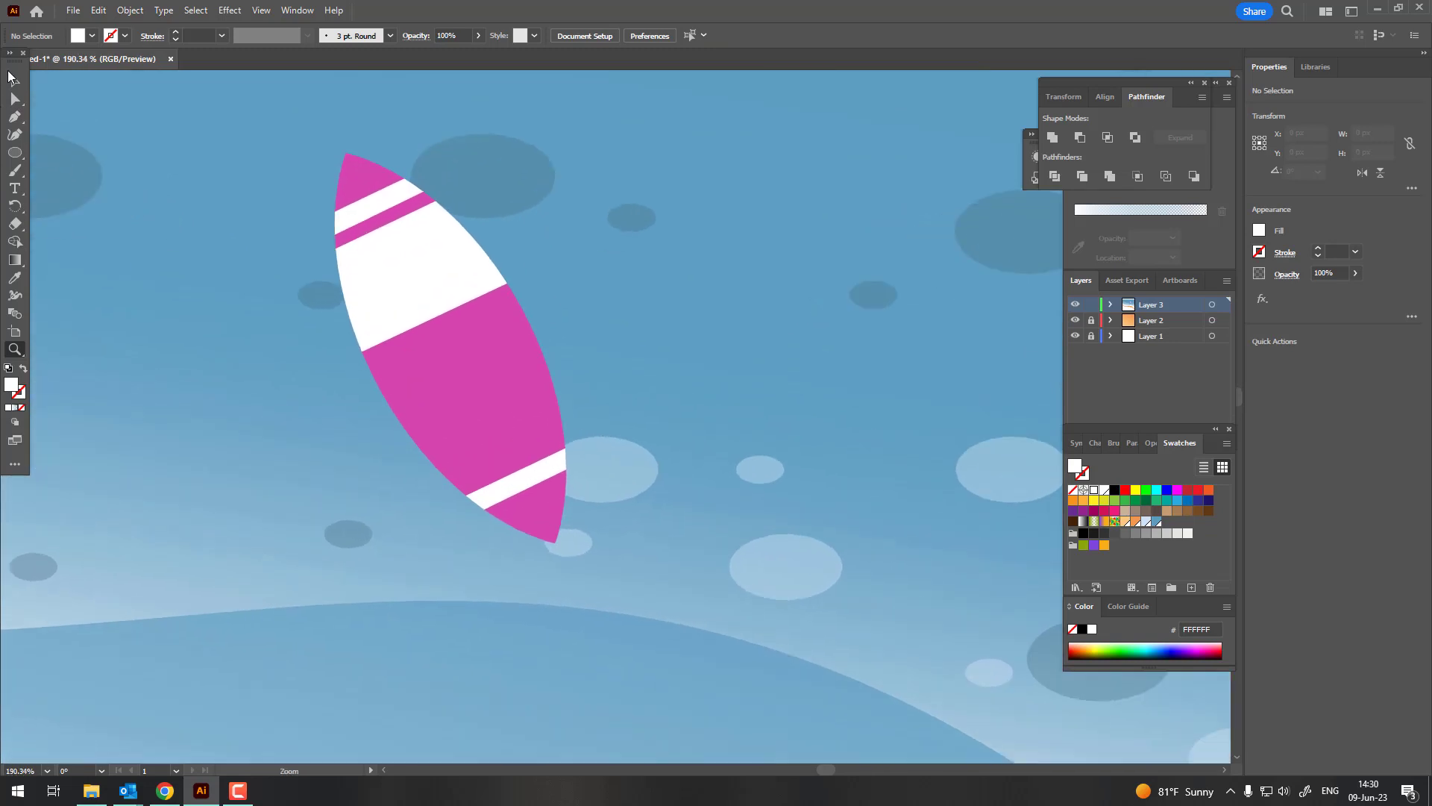
pyautogui.hotkey('ctrl', '0')
pyautogui.click(629, 383)
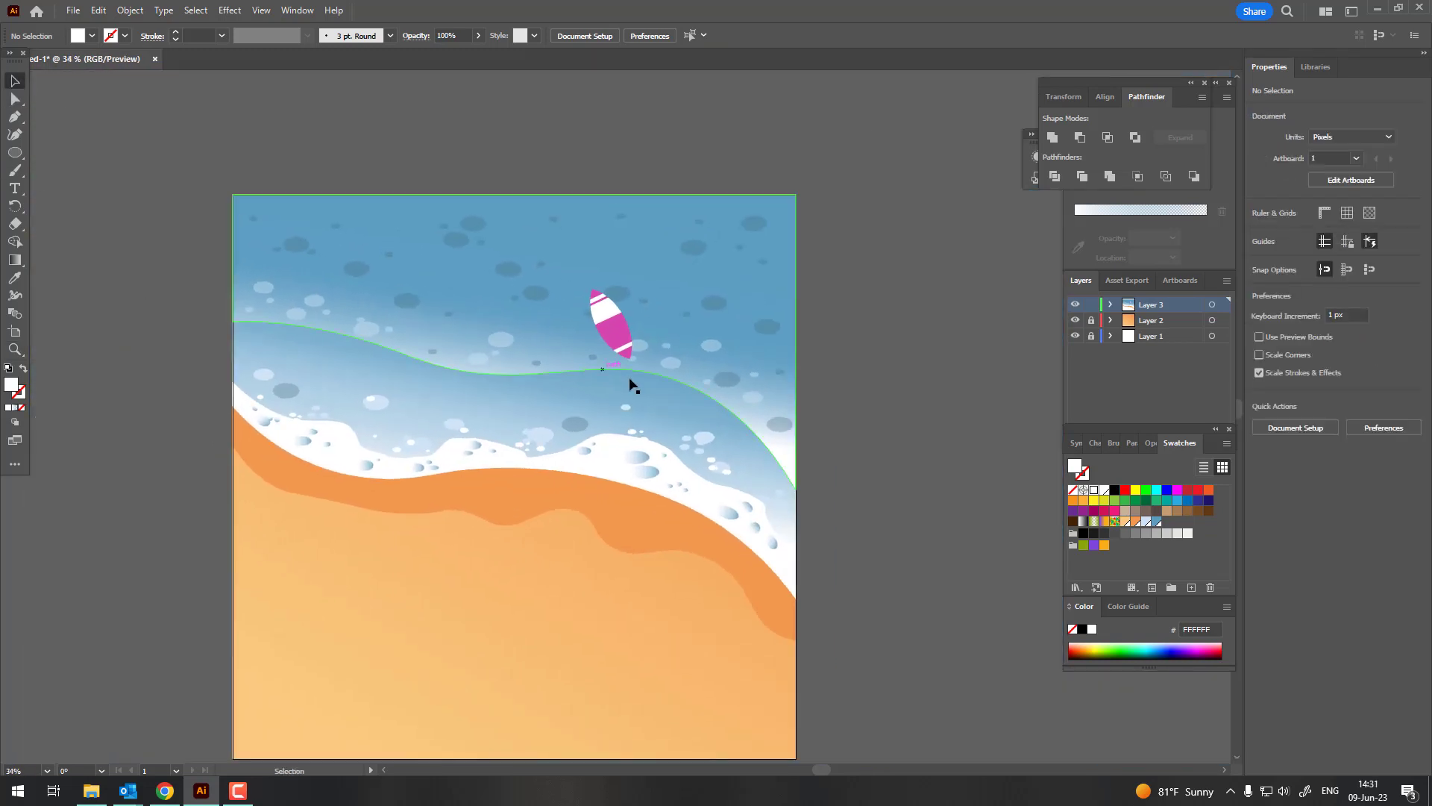
pyautogui.click(595, 333)
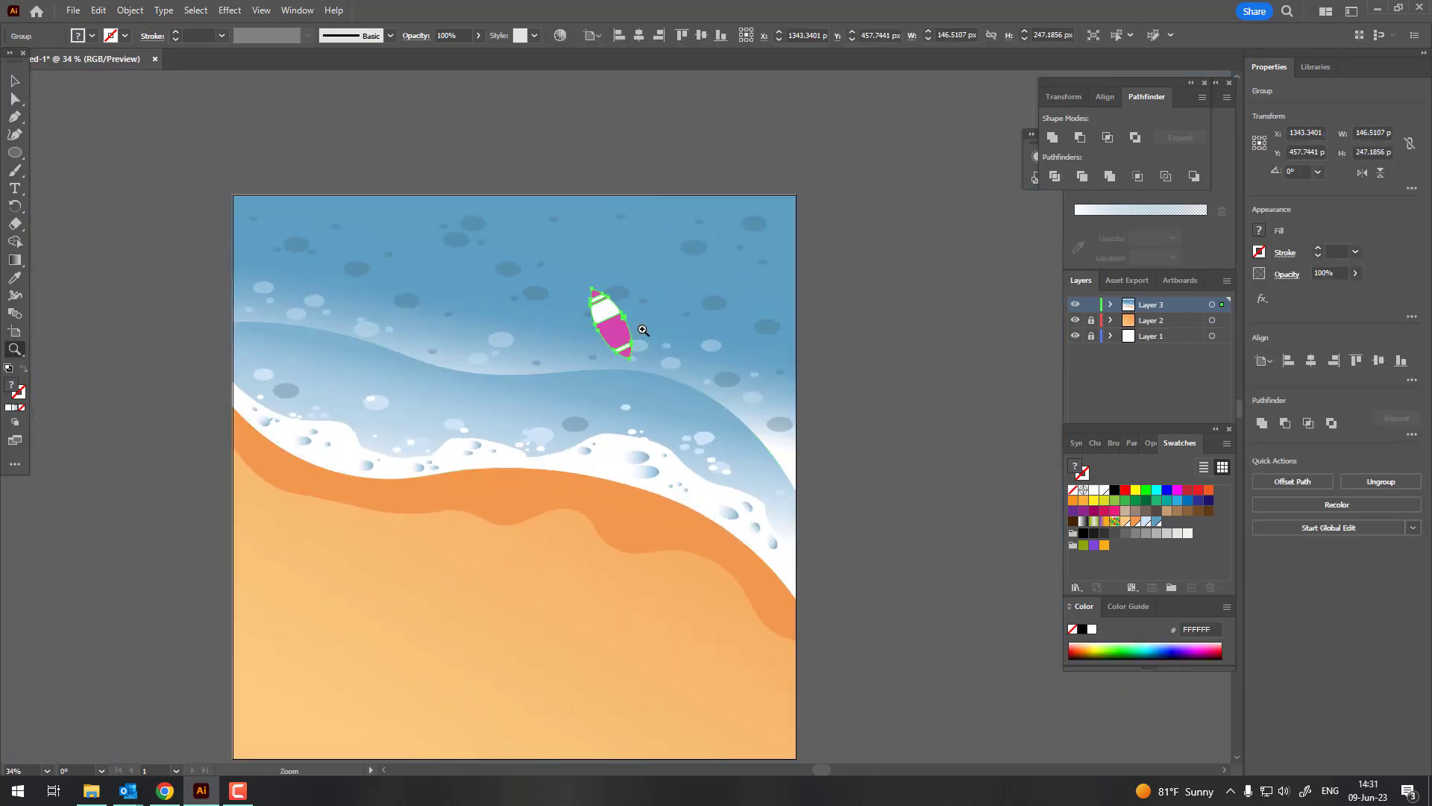
pyautogui.click(643, 330)
pyautogui.click(98, 11)
pyautogui.click(99, 11)
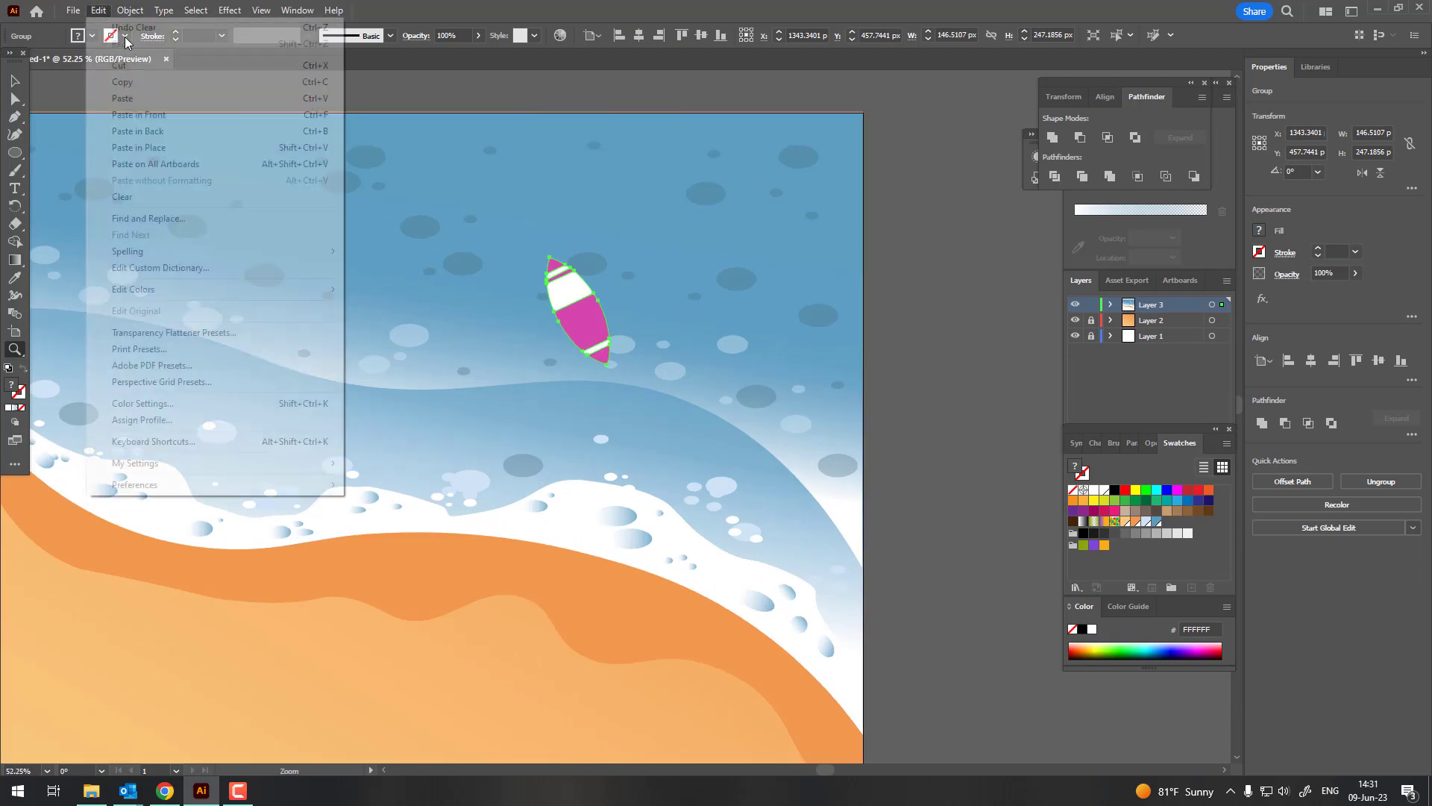
pyautogui.press('Escape')
pyautogui.moveTo(238, 194); pyautogui.dragTo(424, 242)
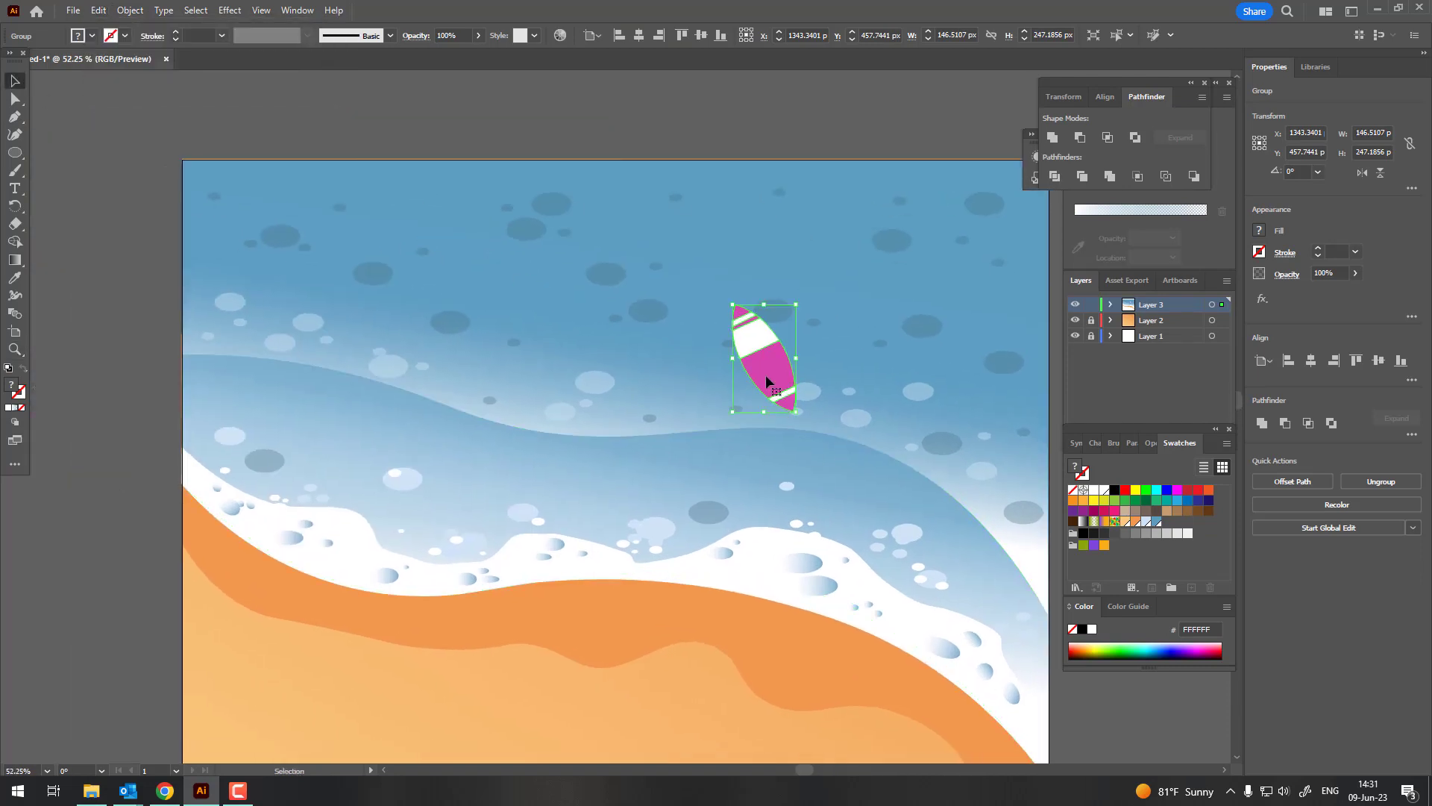
pyautogui.moveTo(765, 374)
pyautogui.mouseDown()
pyautogui.moveTo(405, 333)
pyautogui.moveTo(317, 189)
pyautogui.moveTo(542, 300)
pyautogui.mouseUp()
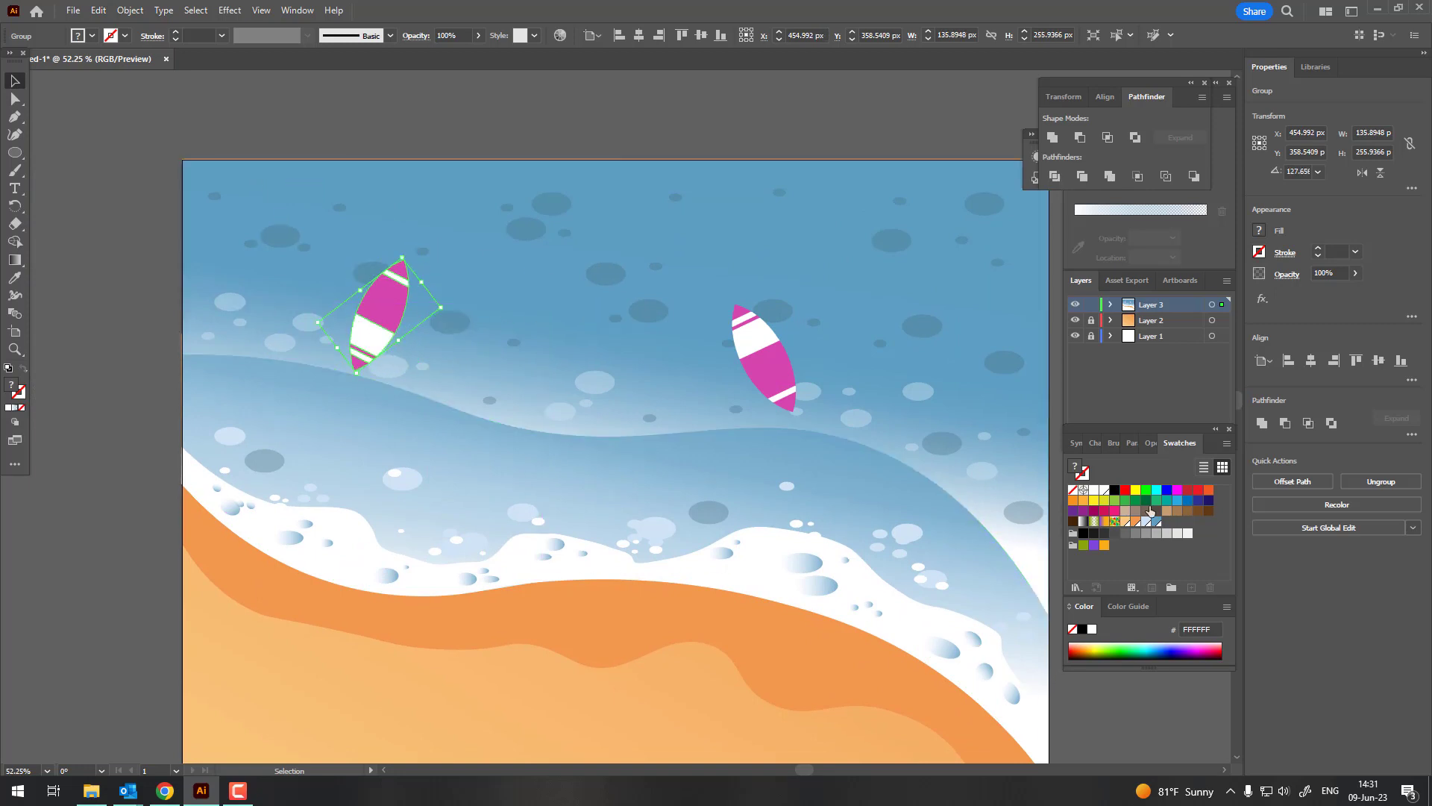
pyautogui.click(15, 98)
# Recolour the copy's pink paths lime green in the Color Picker.
pyautogui.click(381, 298)
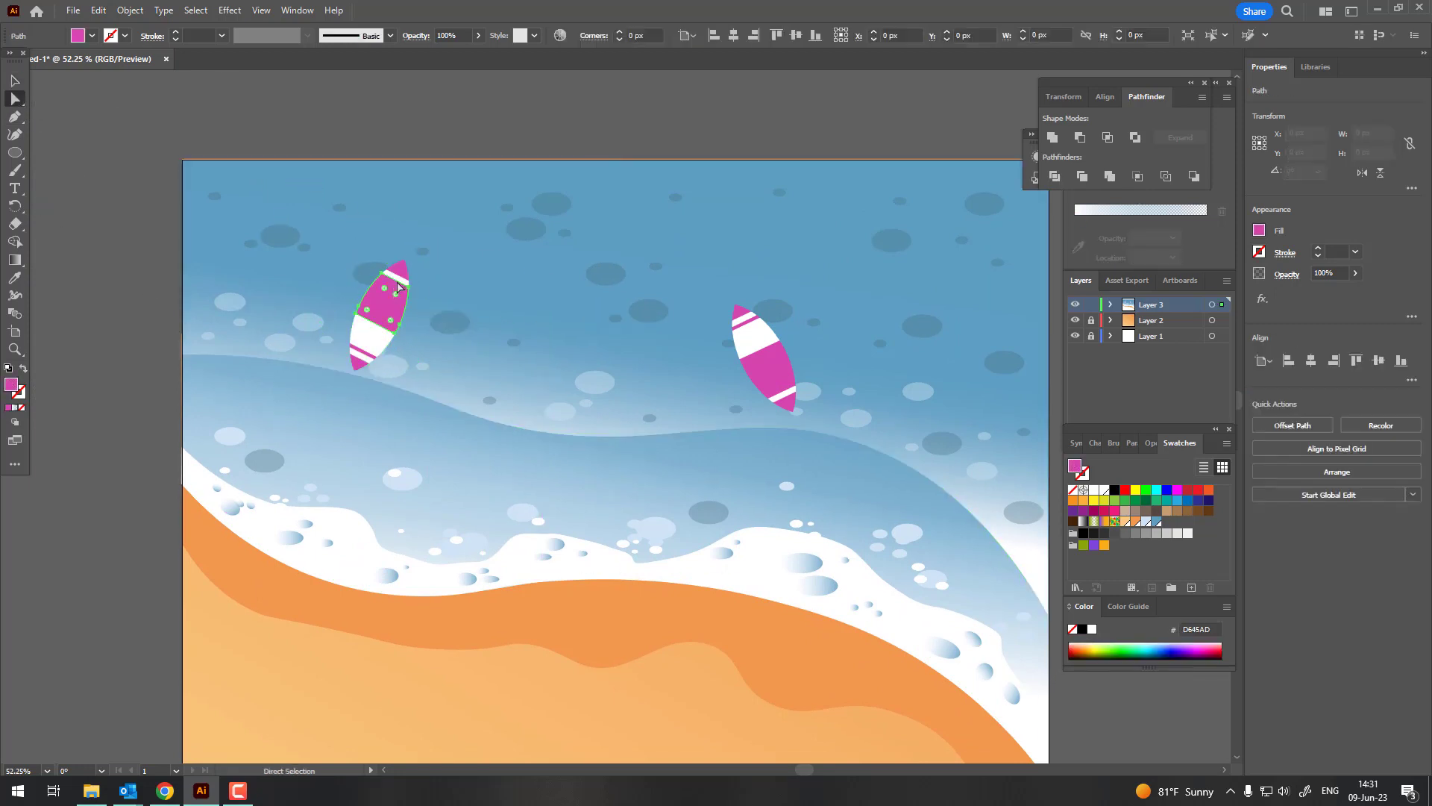
pyautogui.press('z')
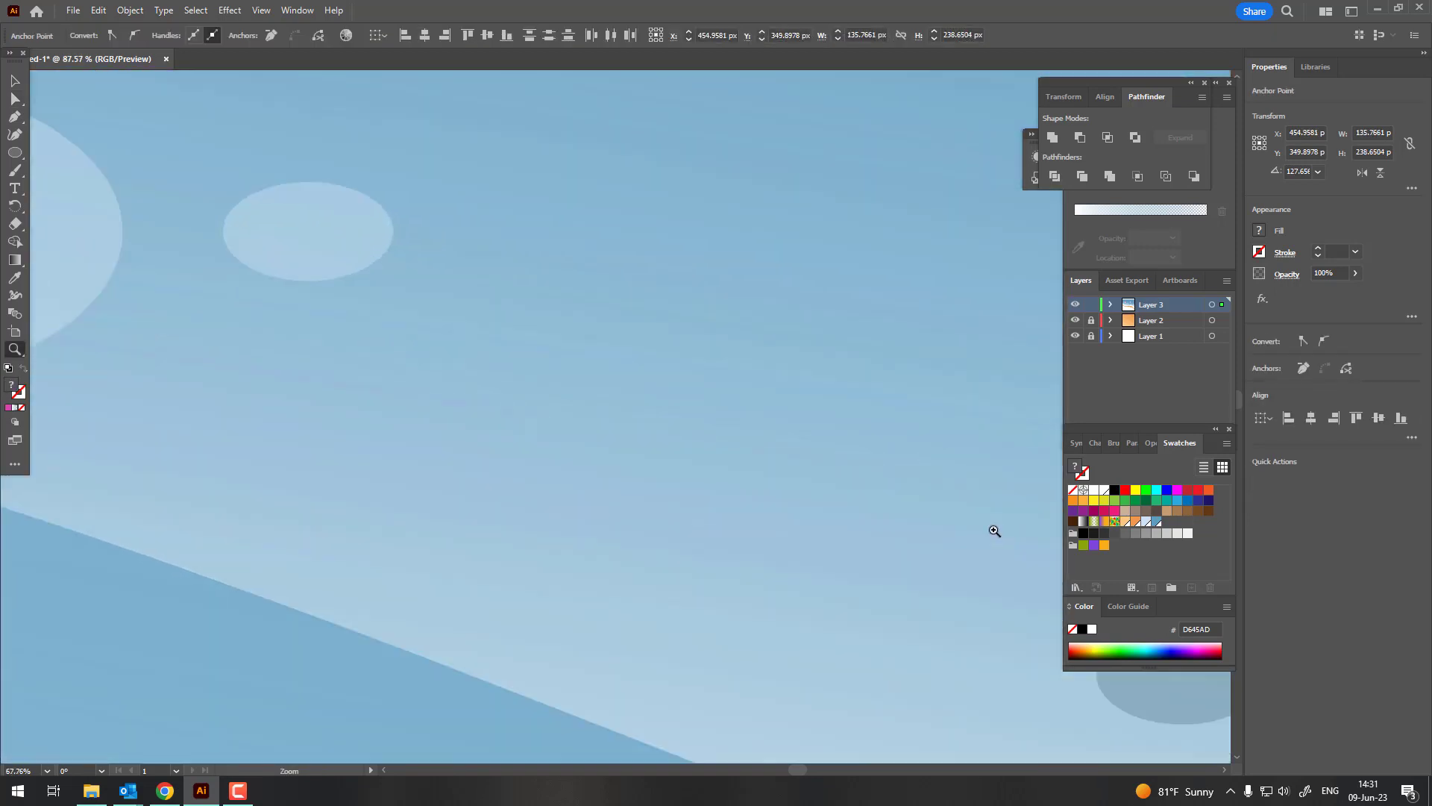
pyautogui.moveTo(365, 373); pyautogui.dragTo(1296, 742)
pyautogui.click(15, 98)
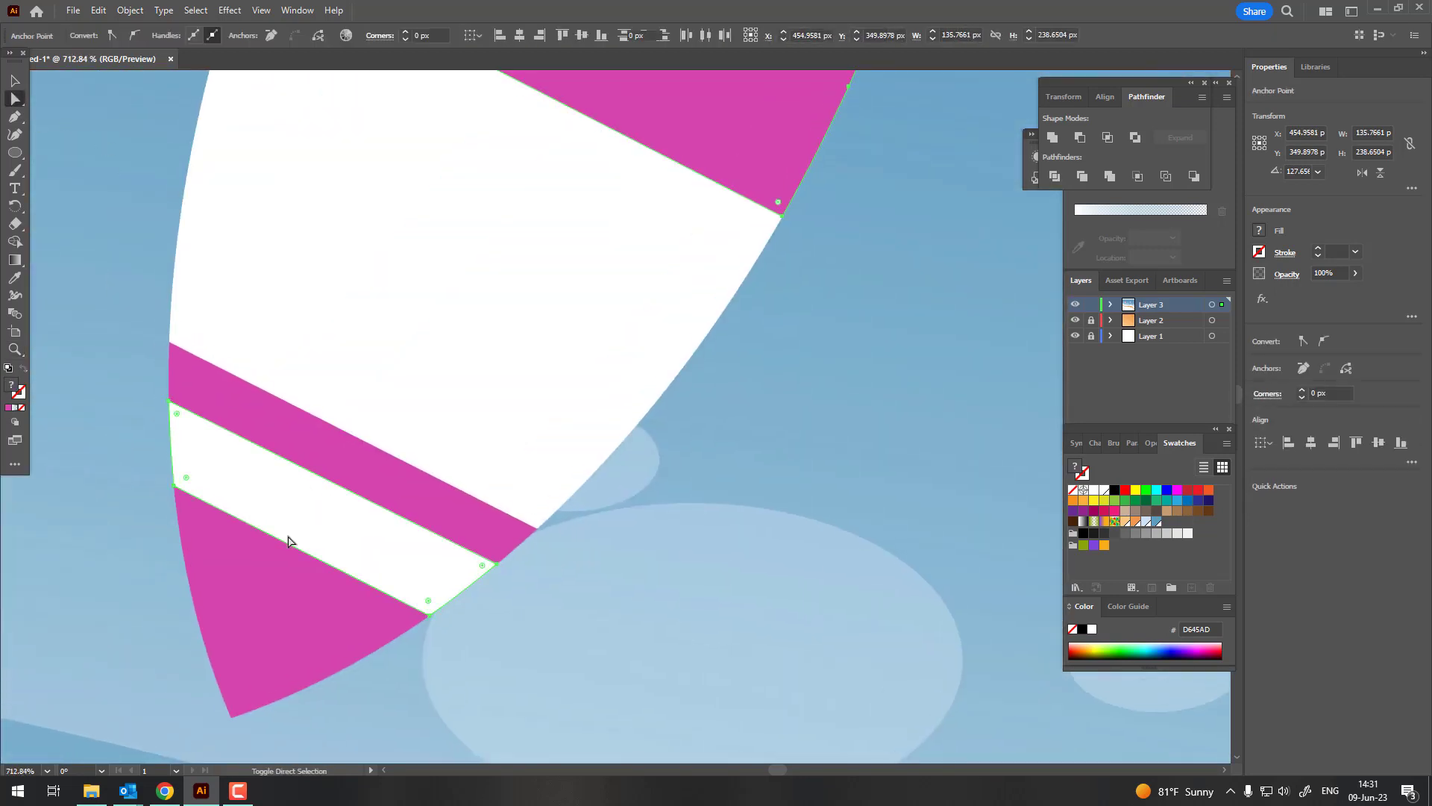
pyautogui.click(306, 445)
pyautogui.press('z')
pyautogui.moveTo(281, 533); pyautogui.dragTo(39, 486)
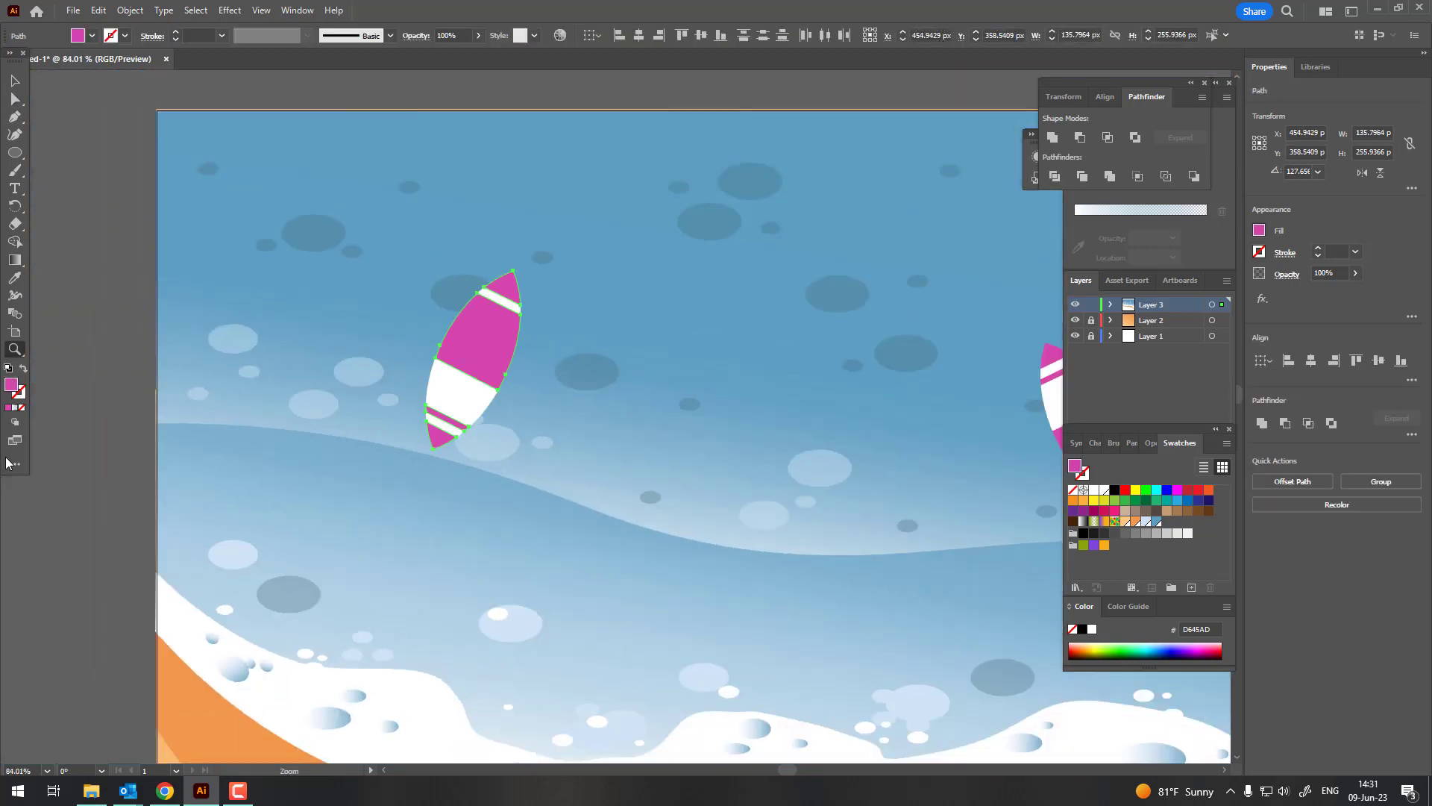
pyautogui.doubleClick(10, 384)
pyautogui.click(1164, 354)
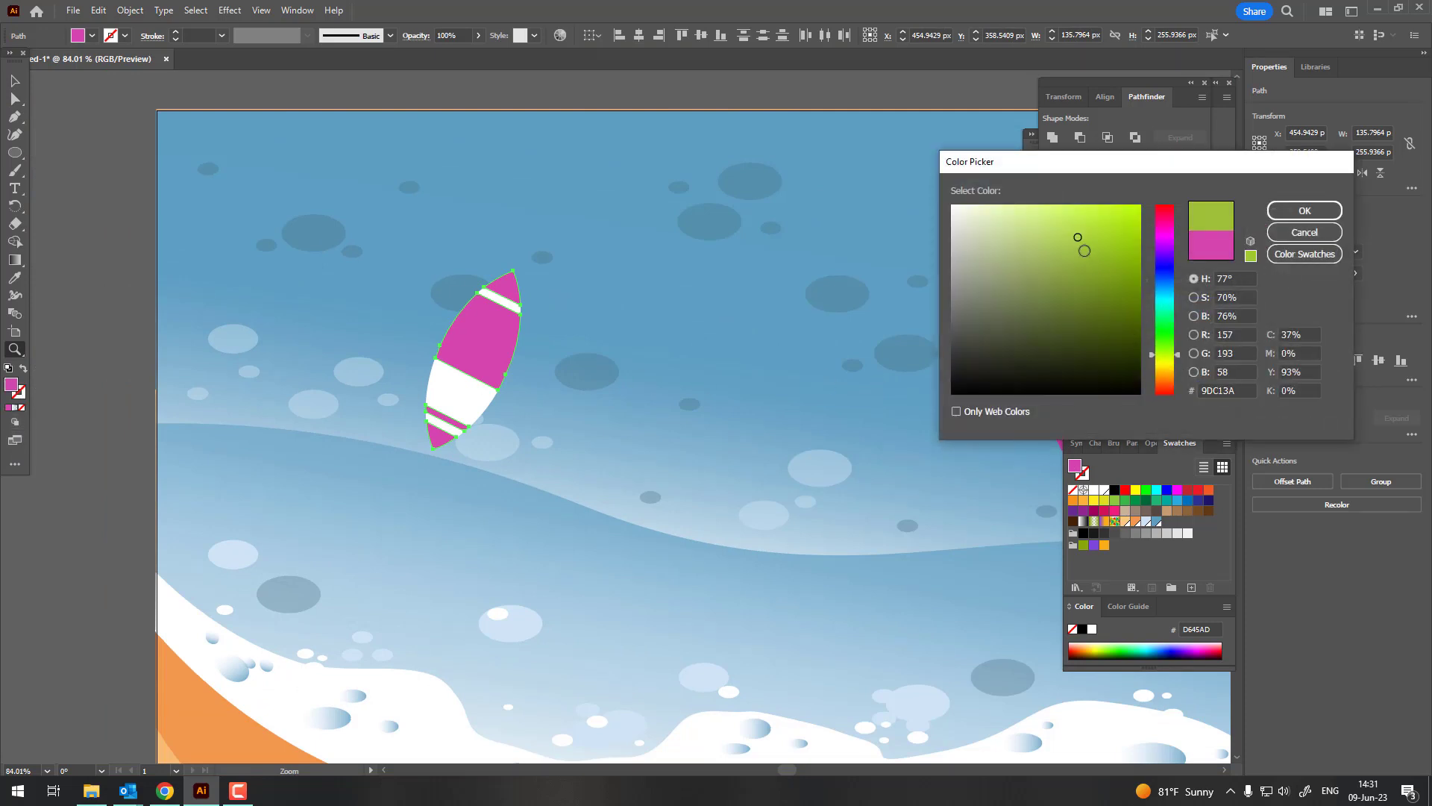
pyautogui.click(1335, 210)
pyautogui.moveTo(467, 287); pyautogui.dragTo(50, 73)
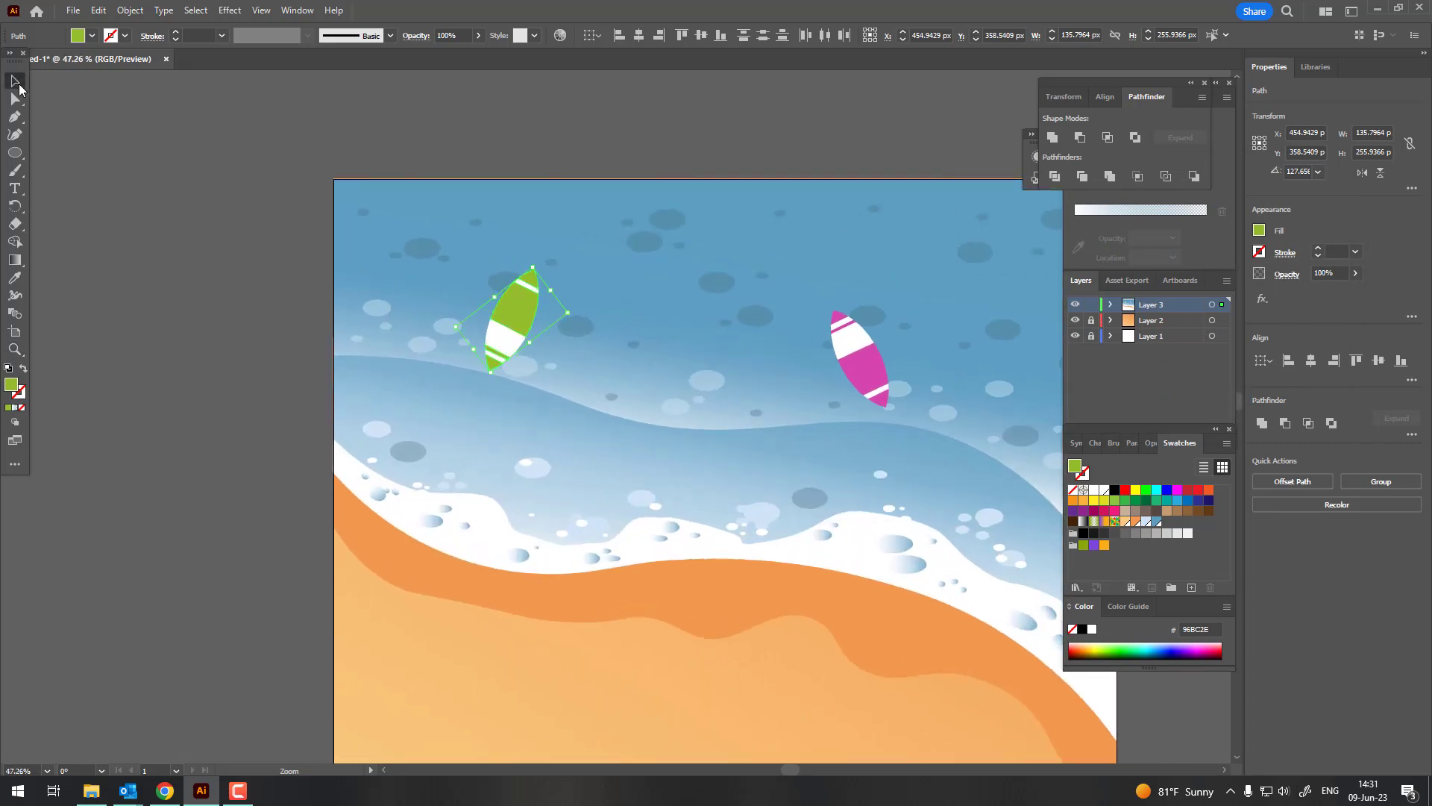
# Alt-drag a copy of the green board upper right and move the pink board down-left.
pyautogui.press('z')
pyautogui.moveTo(224, 149); pyautogui.dragTo(52, 47)
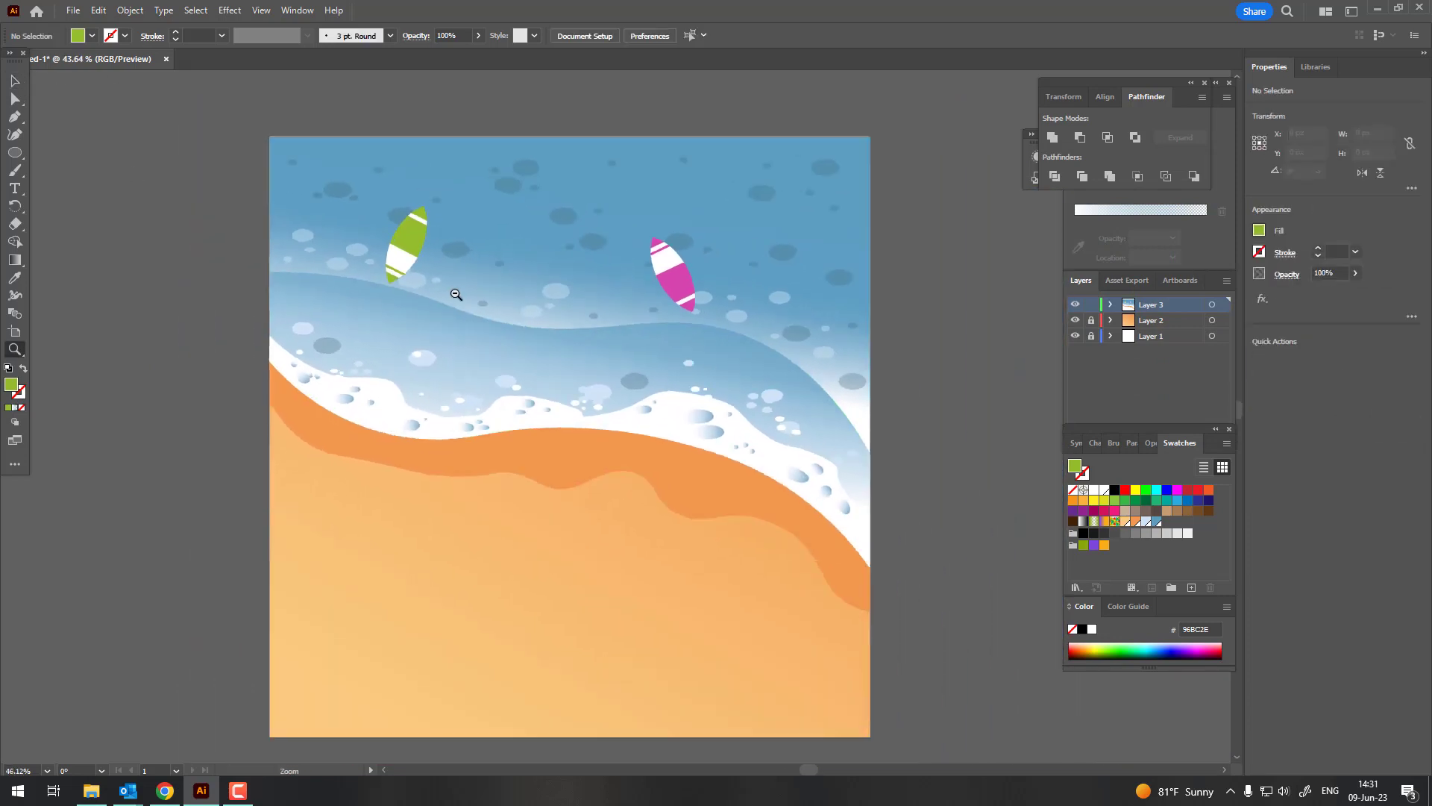
pyautogui.click(16, 80)
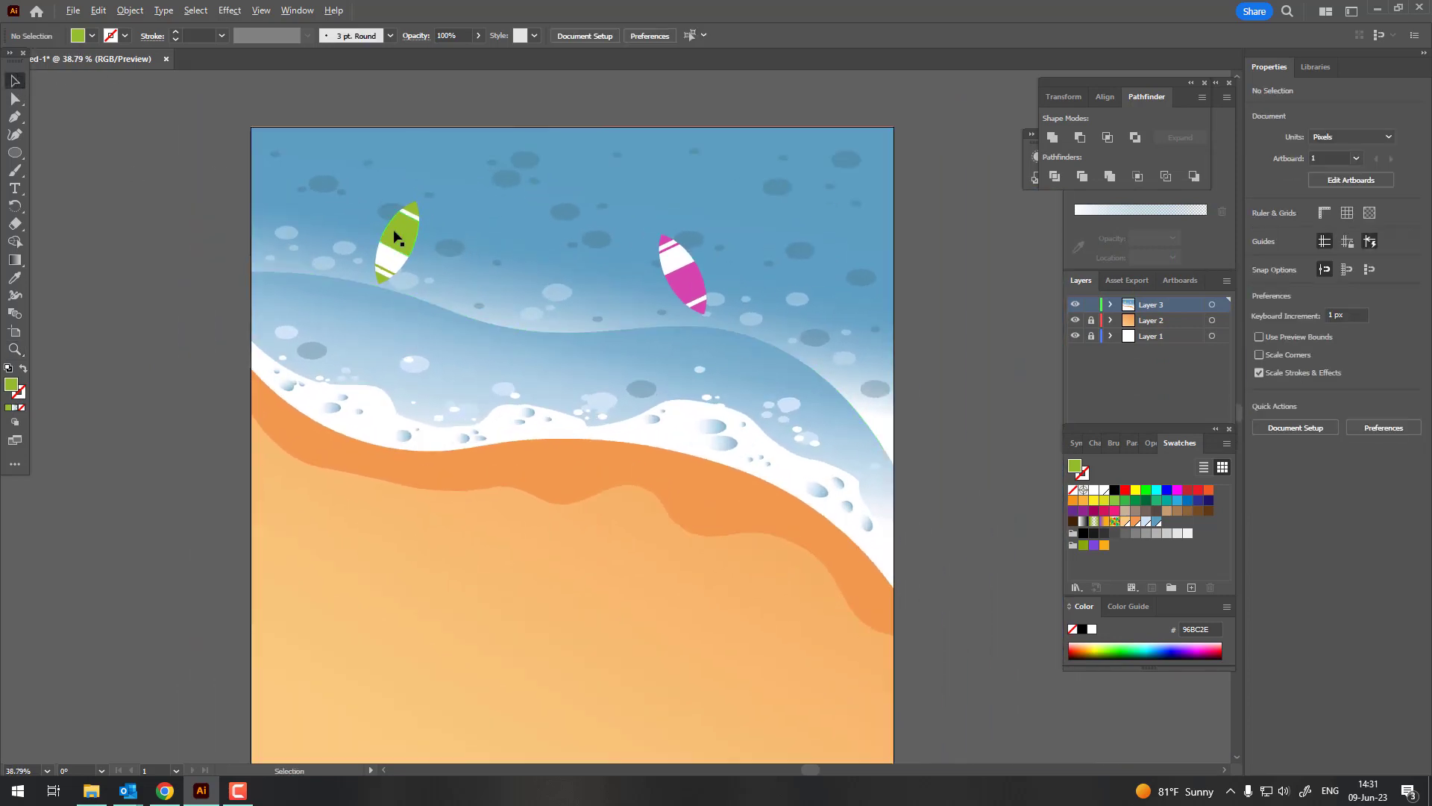
pyautogui.moveTo(420, 245); pyautogui.dragTo(818, 217)
pyautogui.moveTo(645, 281); pyautogui.dragTo(575, 318)
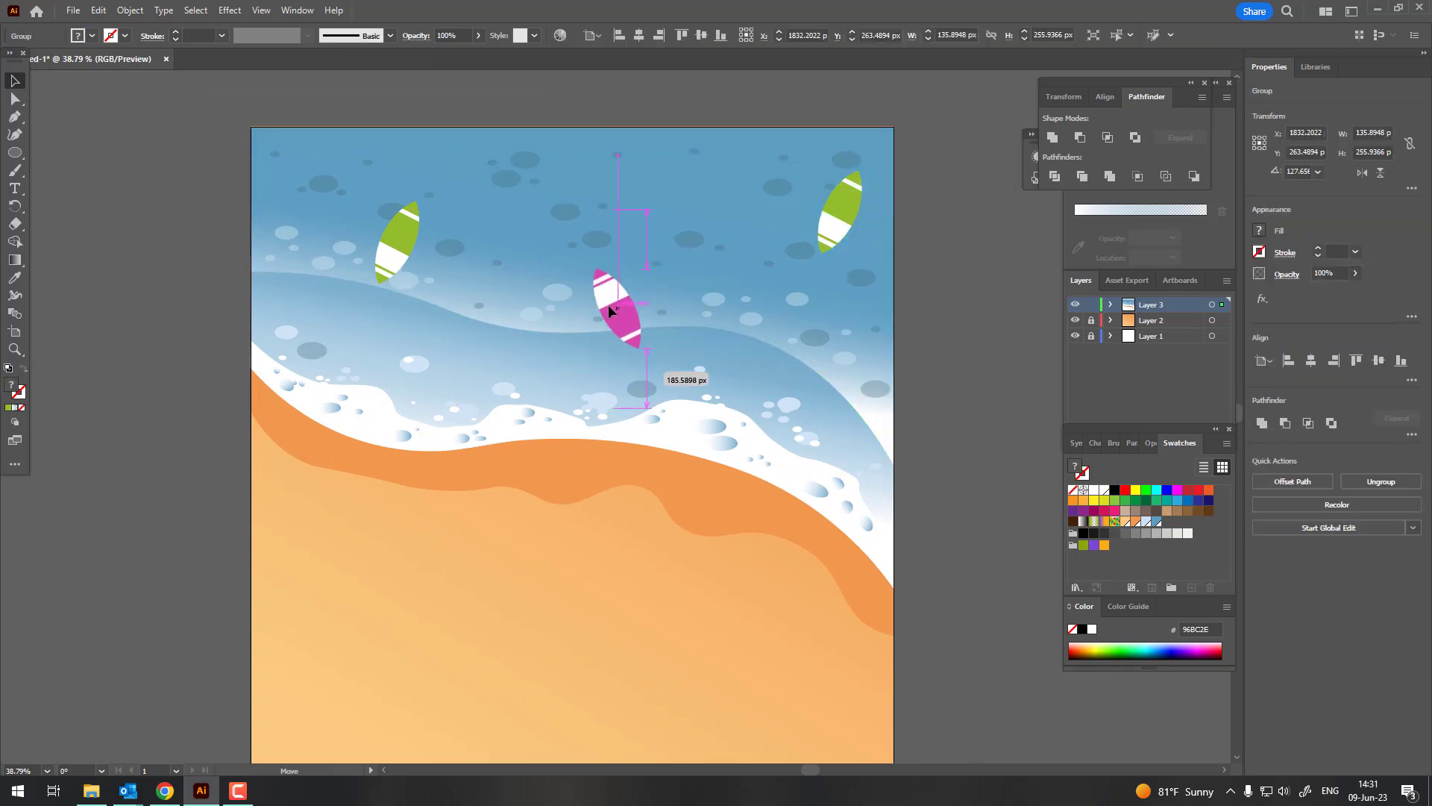
pyautogui.moveTo(837, 212); pyautogui.dragTo(813, 191)
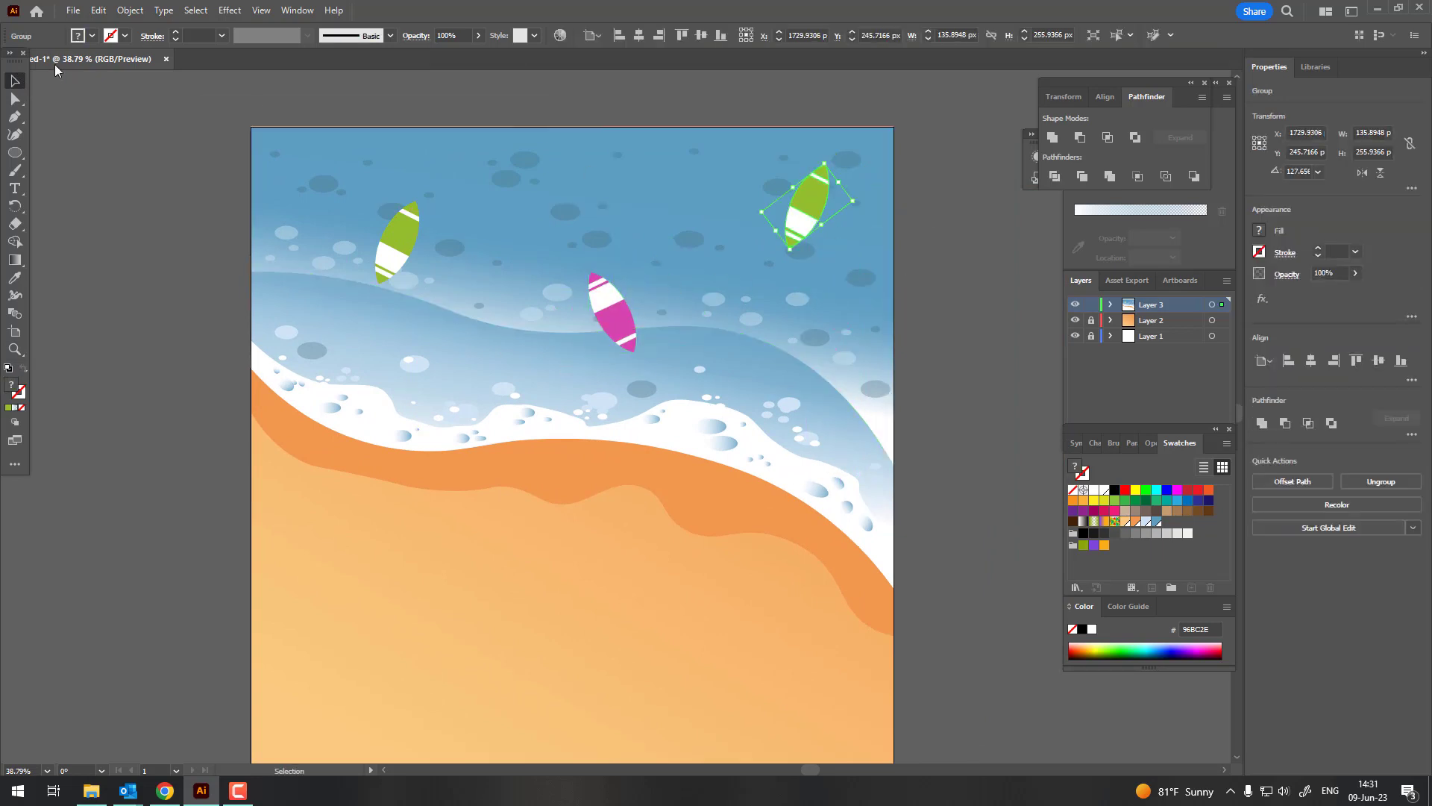
# Rotate the new upper-right board copy.
pyautogui.press('a')
pyautogui.click(17, 86)
pyautogui.moveTo(824, 267); pyautogui.dragTo(937, 283)
pyautogui.click(937, 283)
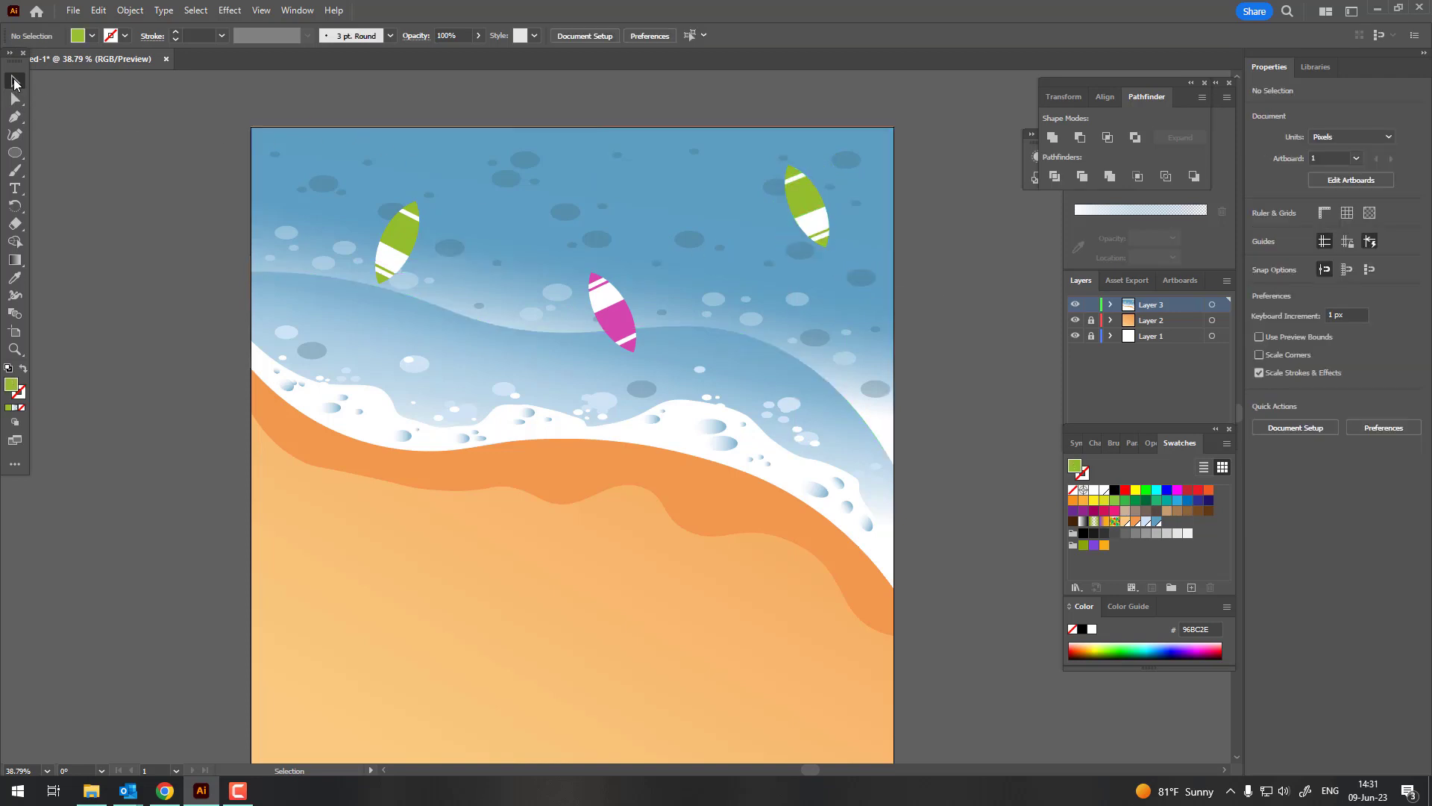
pyautogui.press('z')
pyautogui.moveTo(807, 275); pyautogui.dragTo(784, 134)
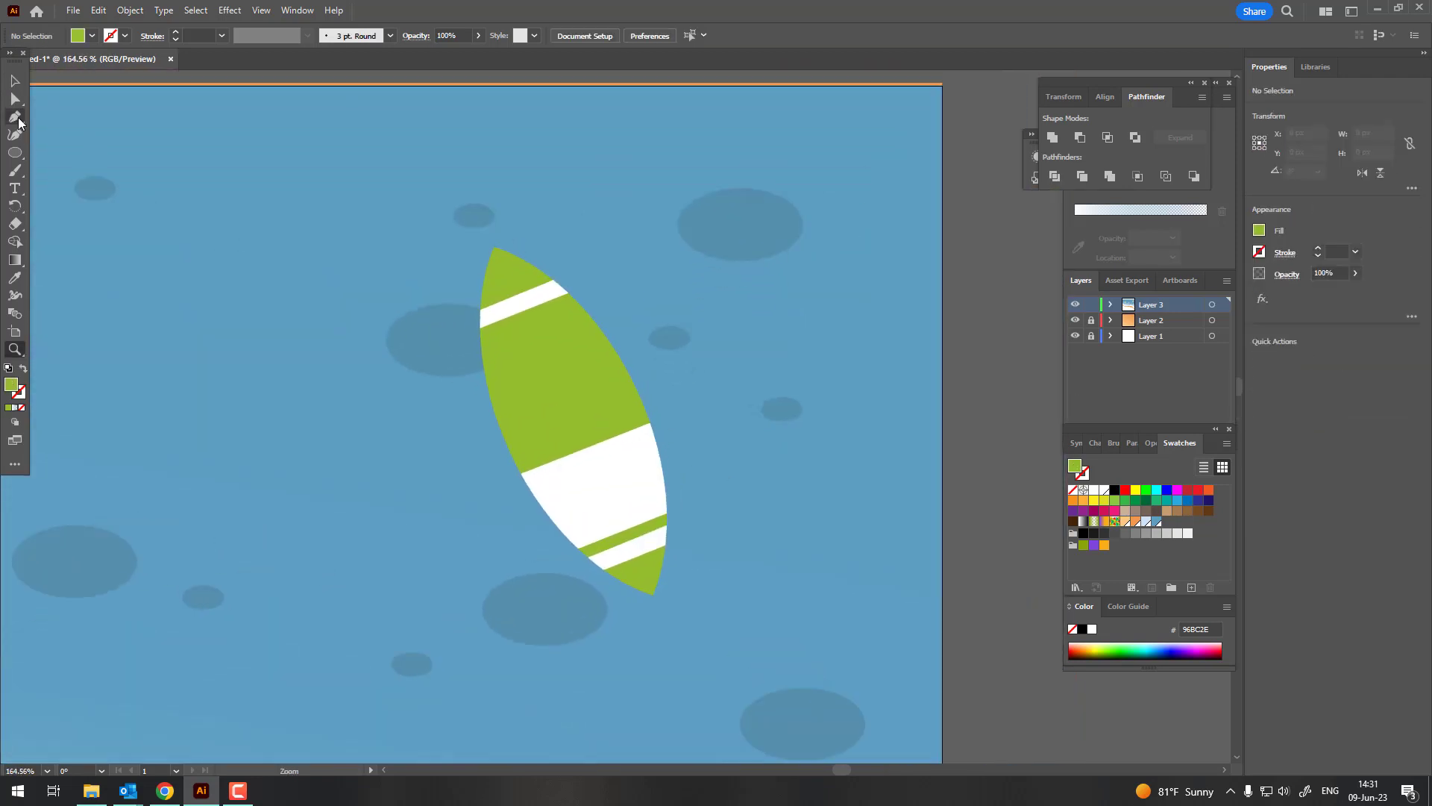
# Select the copy's green paths and try brown swatch fills on them.
pyautogui.click(14, 99)
pyautogui.click(569, 364)
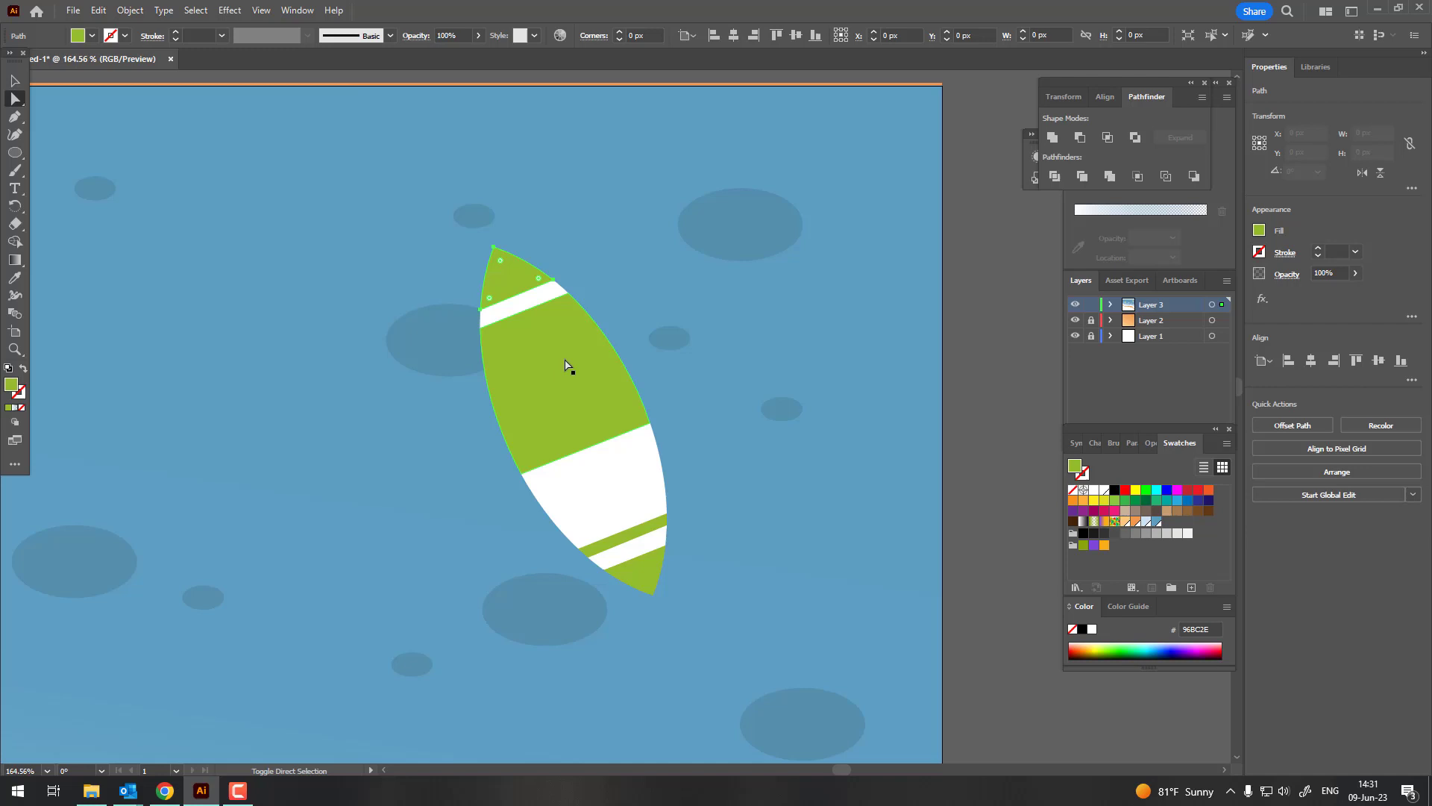
pyautogui.click(662, 523)
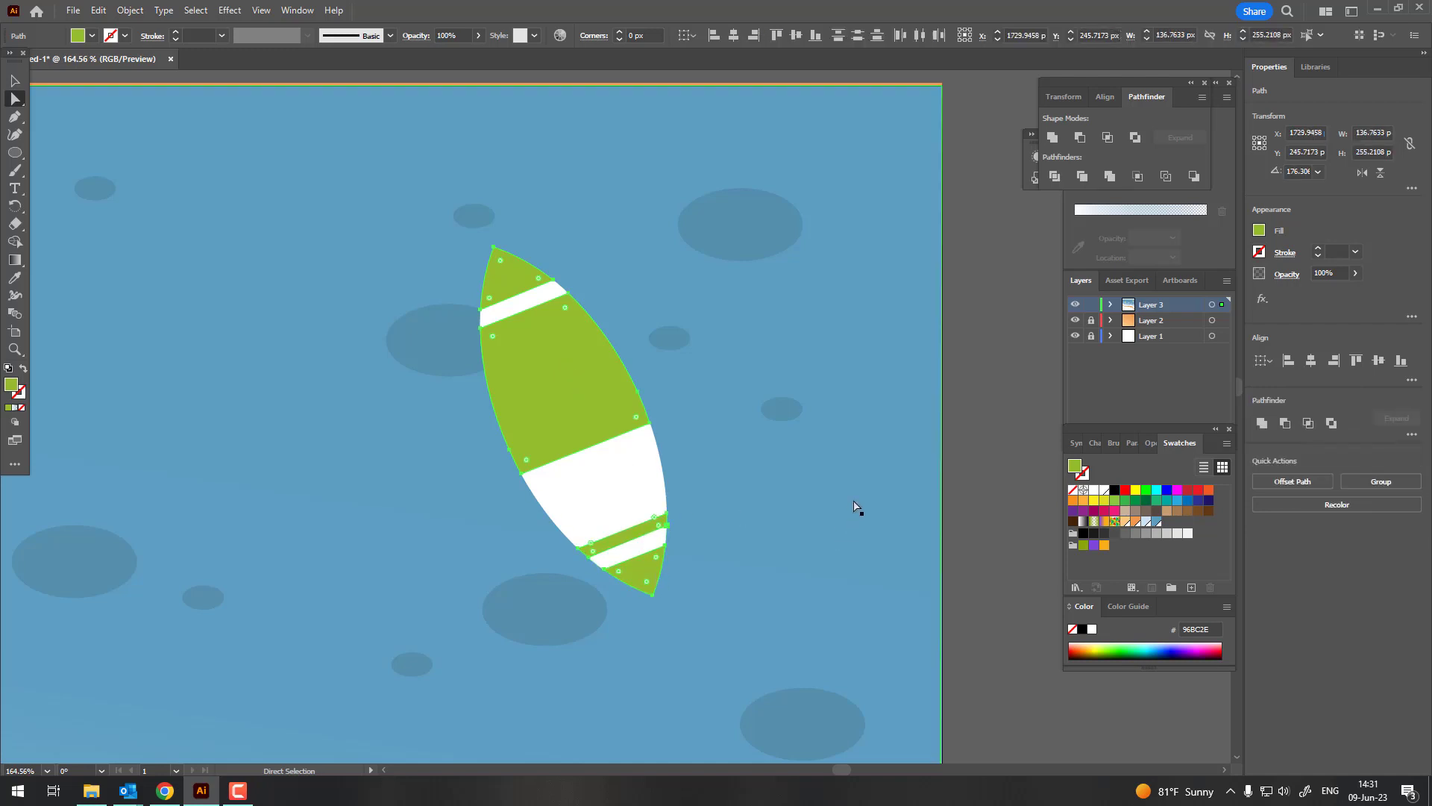
pyautogui.click(1177, 512)
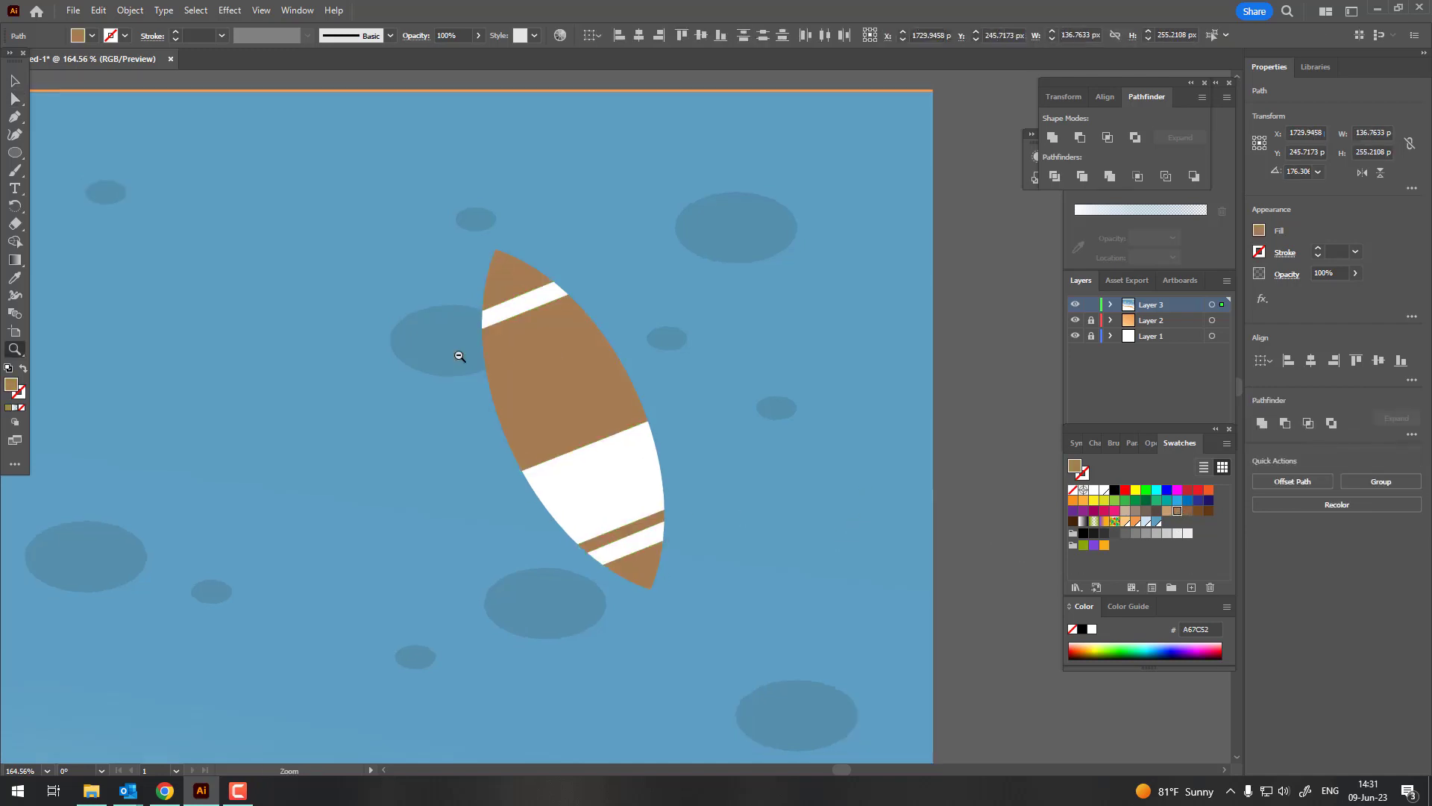
pyautogui.press('z')
pyautogui.moveTo(463, 359); pyautogui.dragTo(965, 551)
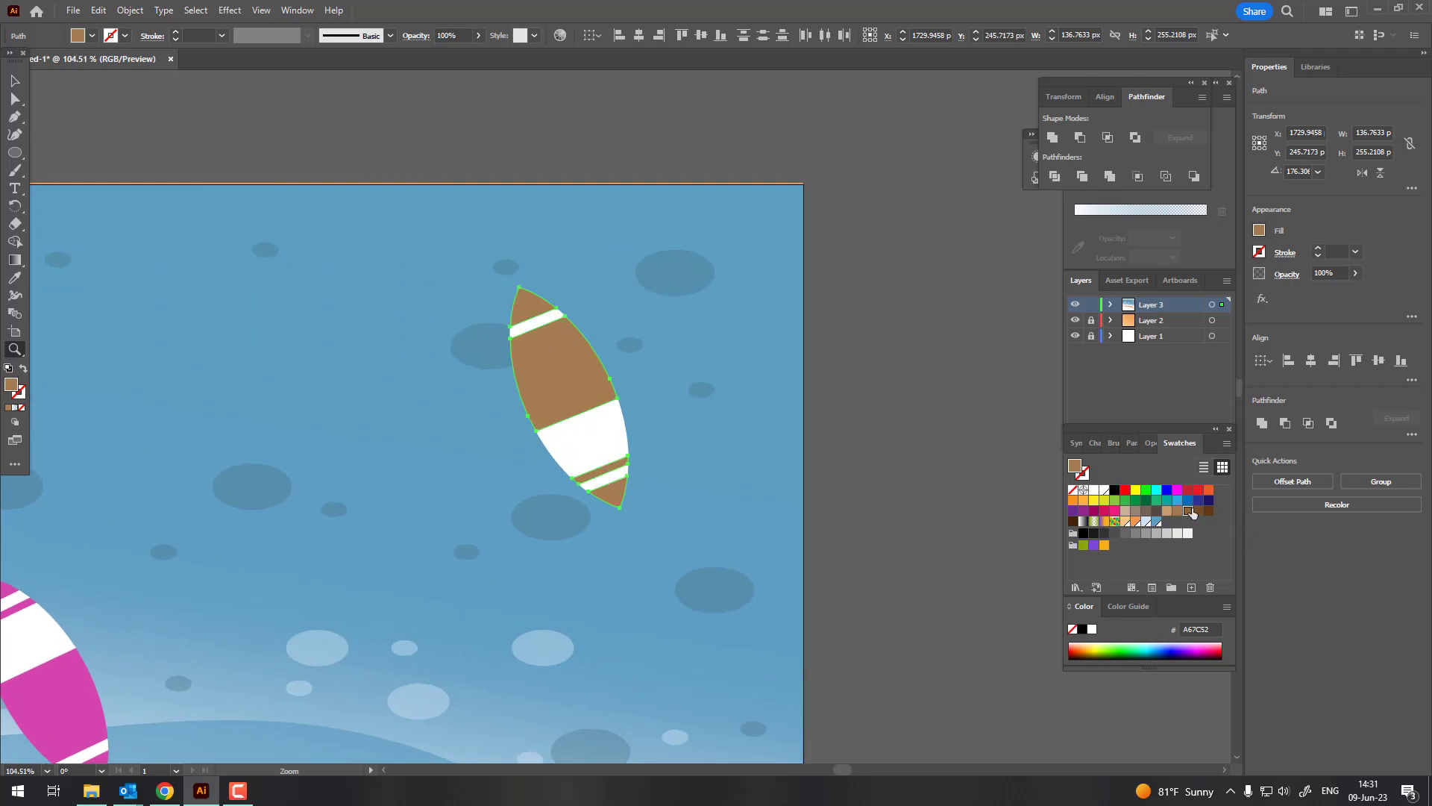
pyautogui.click(1188, 510)
# Recolour the upper-right board blue 0071BC and view the whole scene.
pyautogui.click(1188, 500)
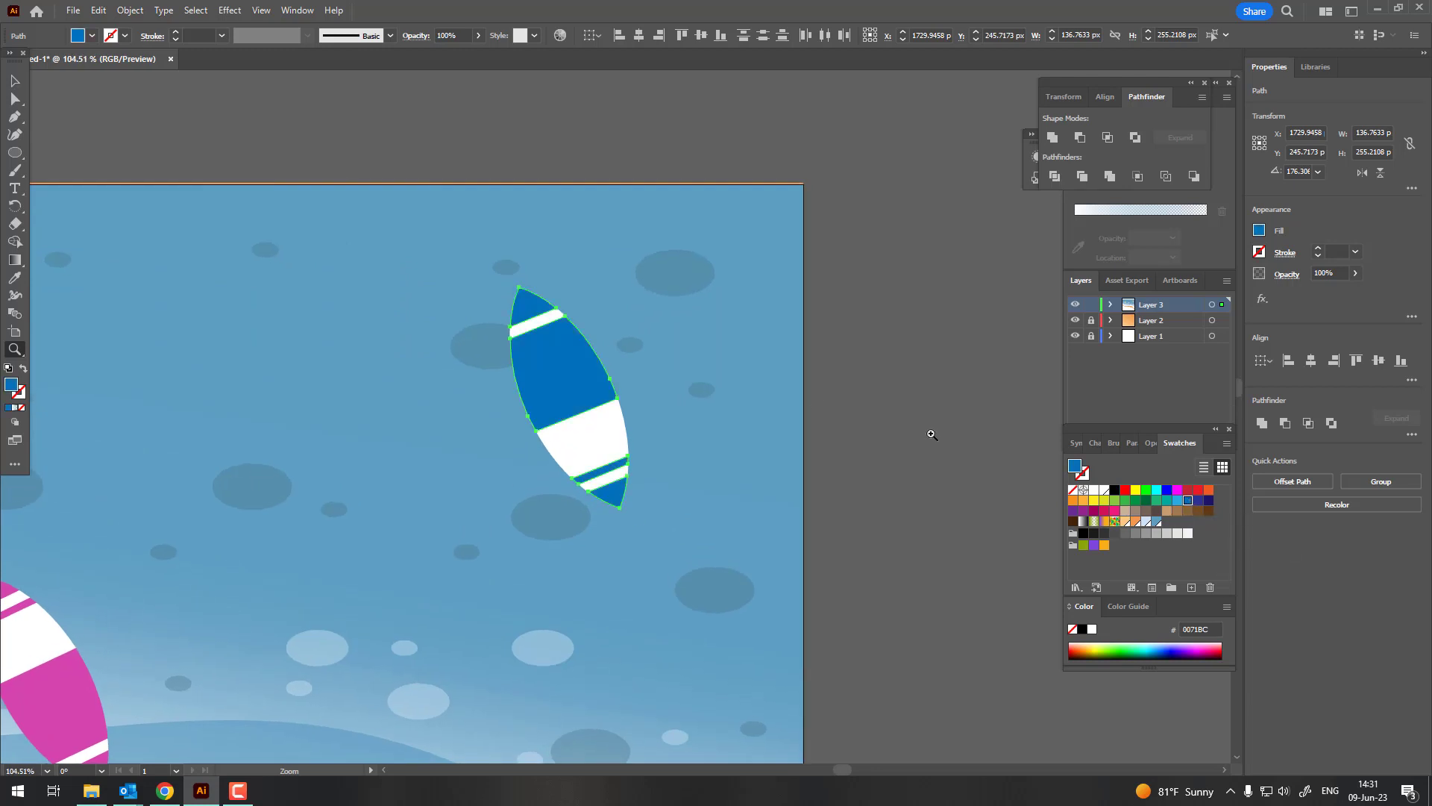
pyautogui.keyDown('alt'); pyautogui.click(371, 367); pyautogui.keyUp('alt')
pyautogui.keyDown('alt'); pyautogui.click(249, 383); pyautogui.keyUp('alt')
pyautogui.click(584, 356)
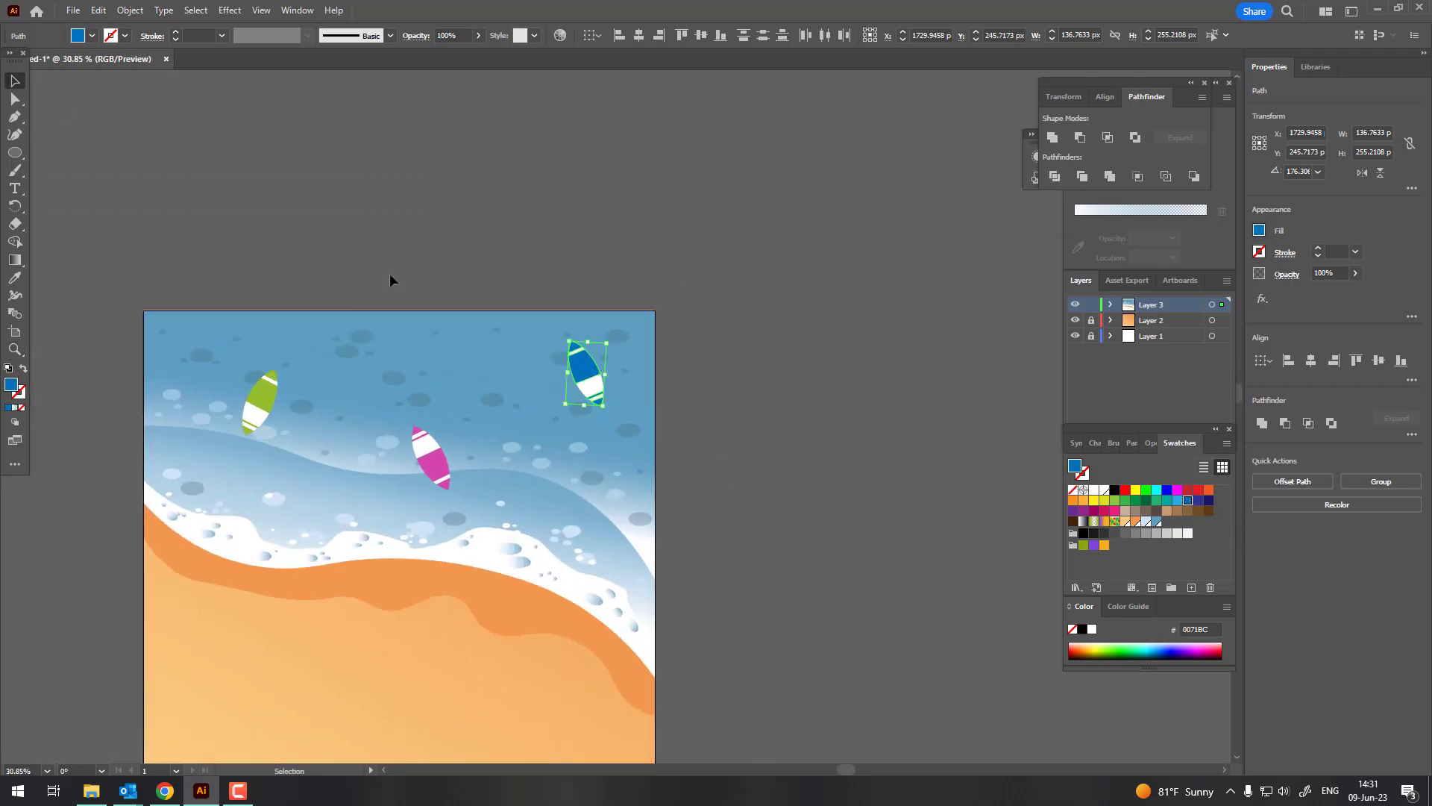
pyautogui.click(915, 593)
pyautogui.moveTo(703, 556); pyautogui.dragTo(796, 513)
pyautogui.keyDown('alt'); pyautogui.scroll(3, 261, 451); pyautogui.keyUp('alt')
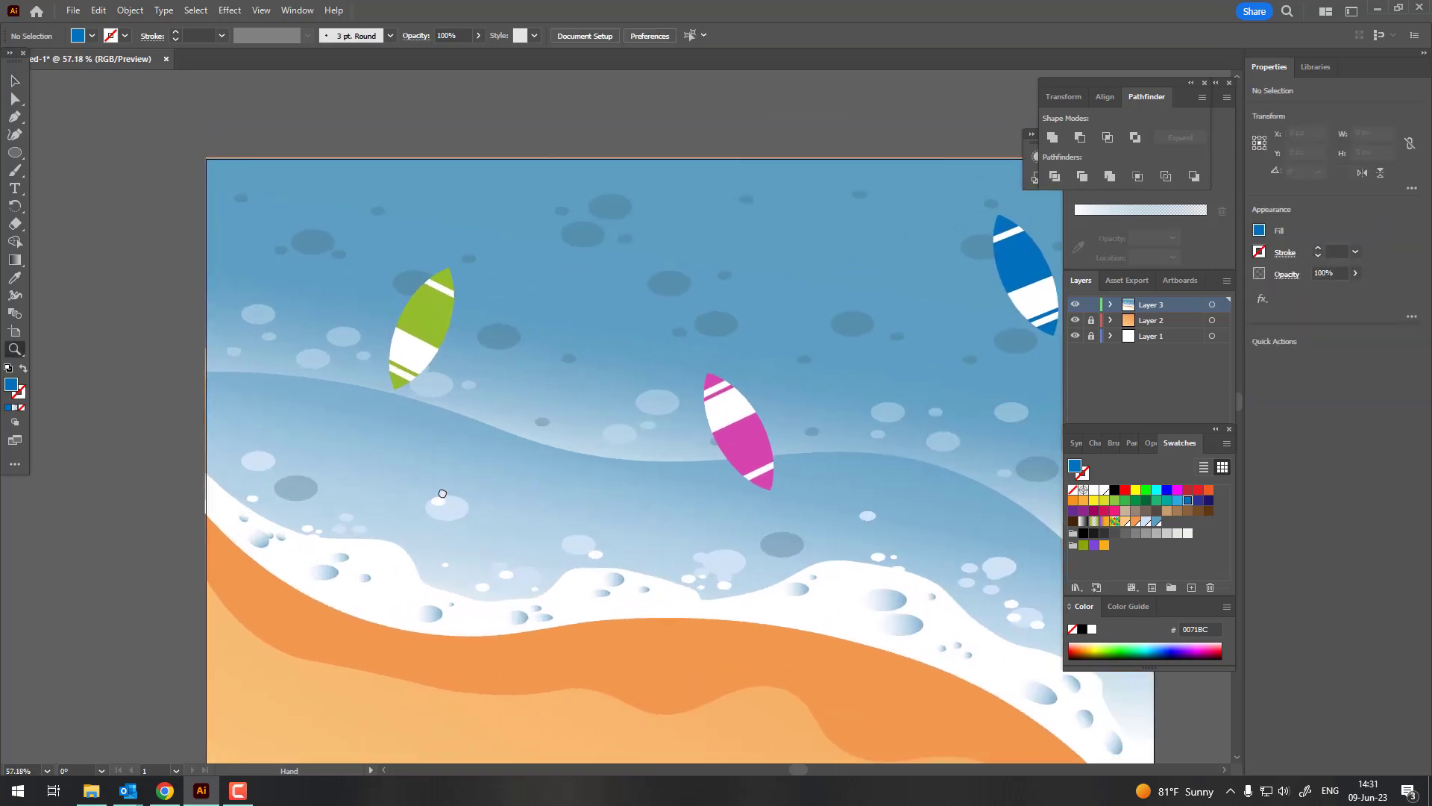
pyautogui.keyDown('alt'); pyautogui.scroll(4, 438, 495); pyautogui.keyUp('alt')
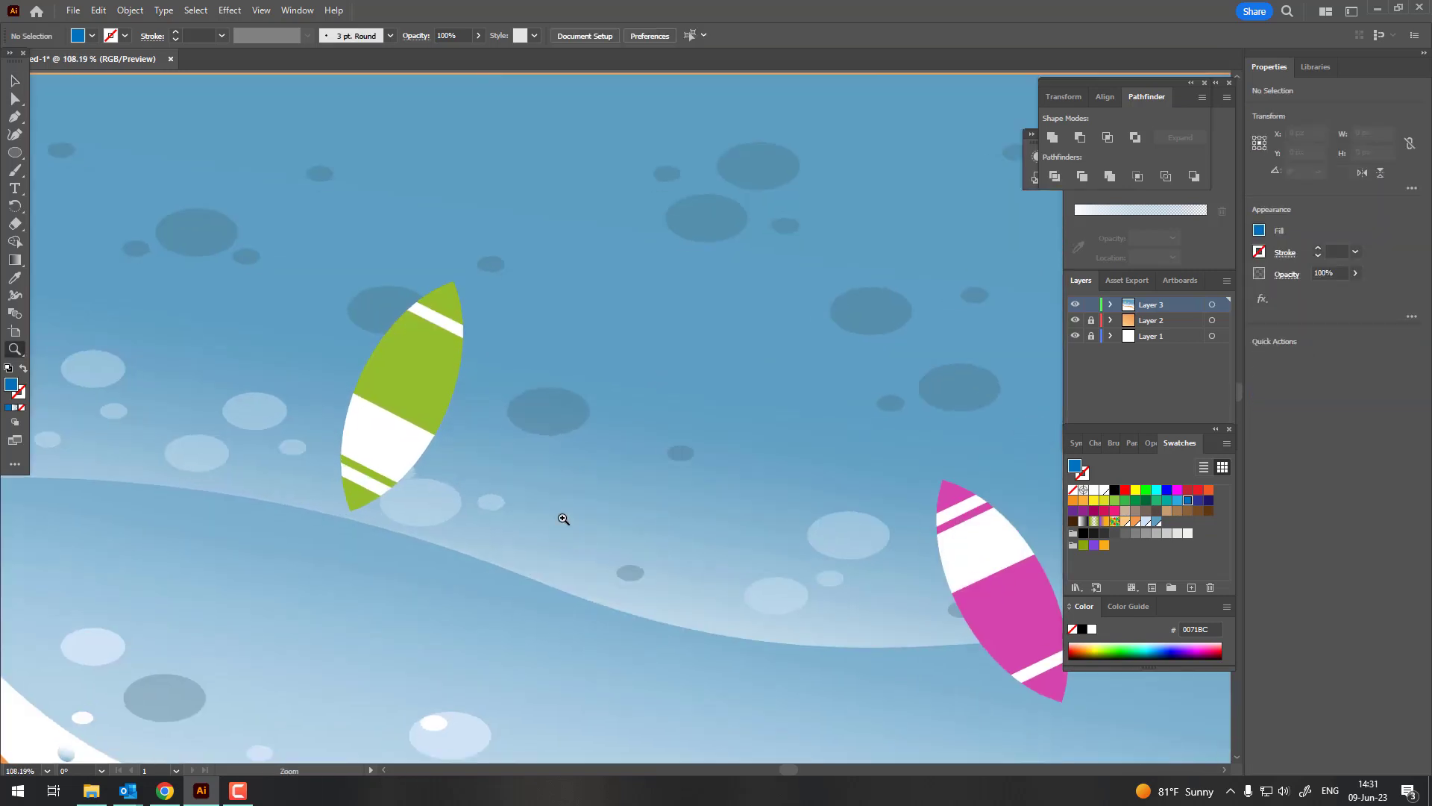
# Copy the green surfboard, paste it in back, and open the copy's fill colour.
pyautogui.click(440, 406)
pyautogui.click(98, 11)
pyautogui.click(130, 73)
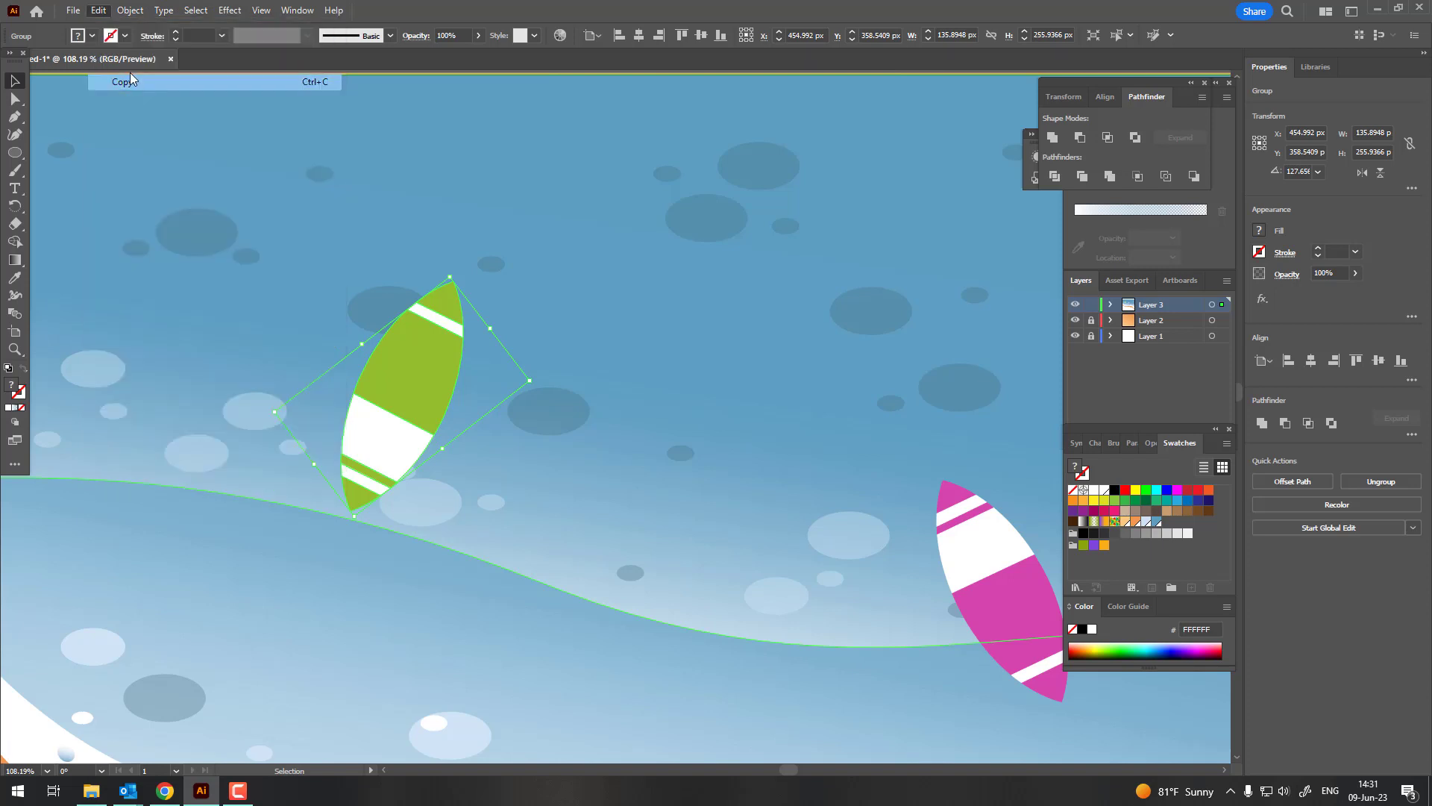
pyautogui.click(99, 11)
pyautogui.click(190, 132)
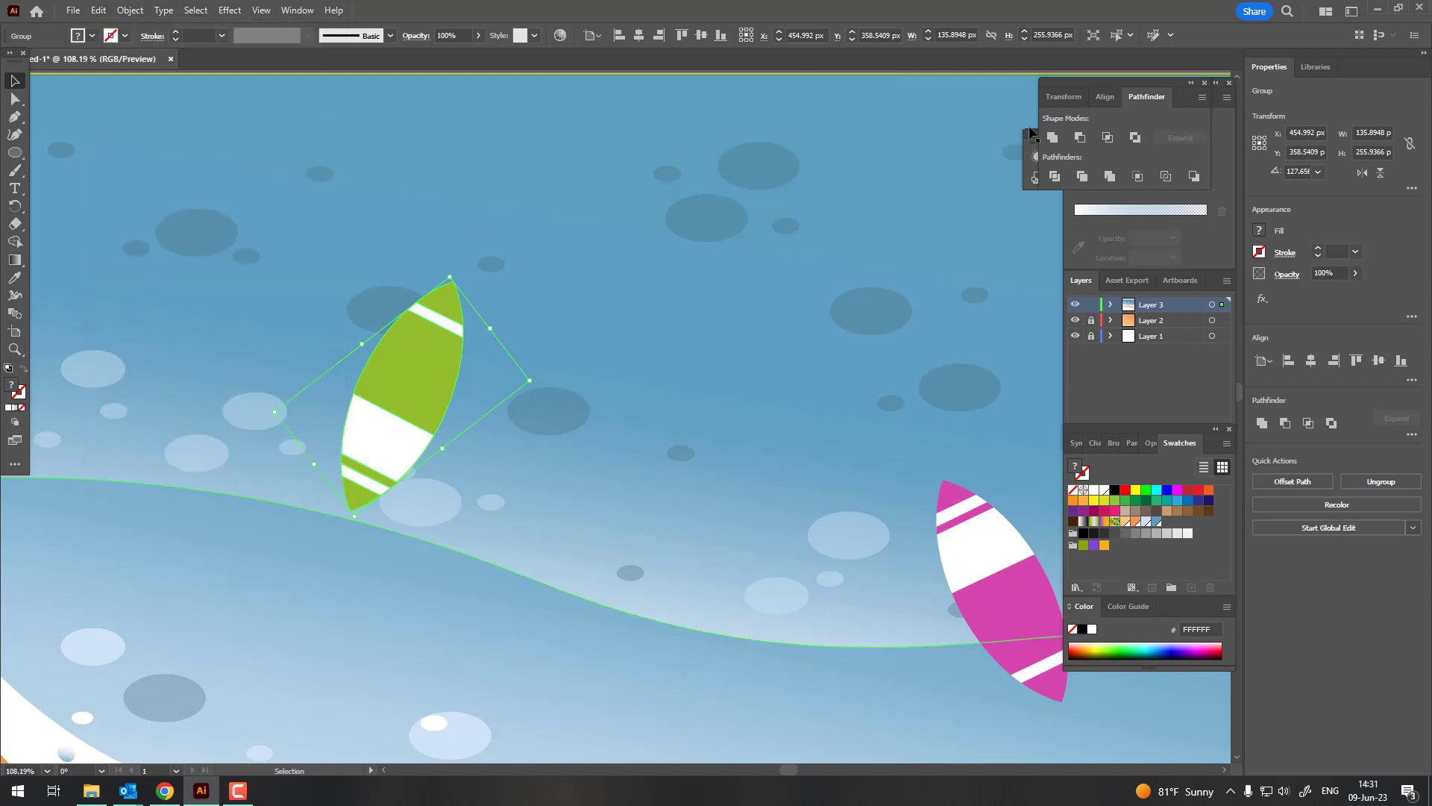
pyautogui.doubleClick(1259, 230)
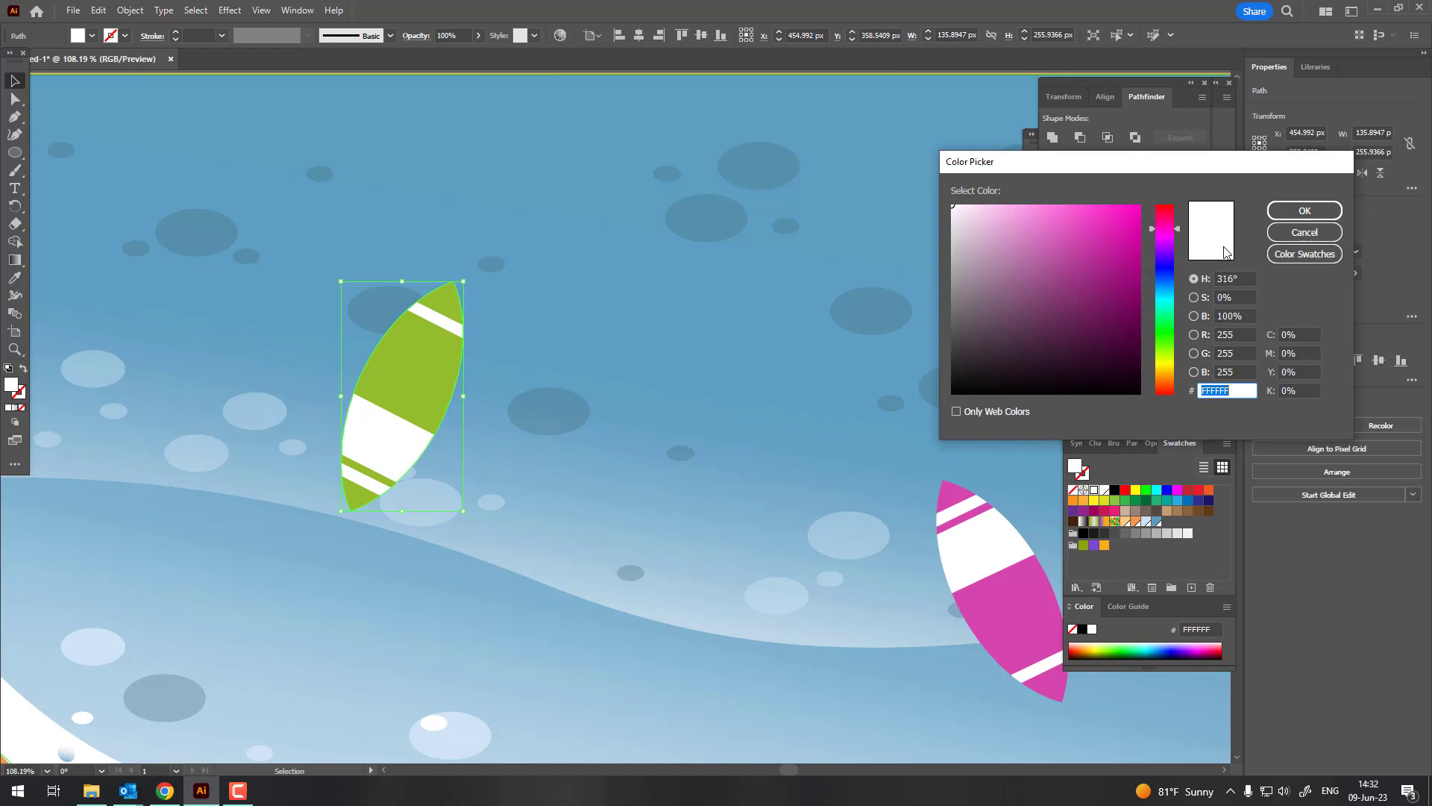
pyautogui.press('Return')
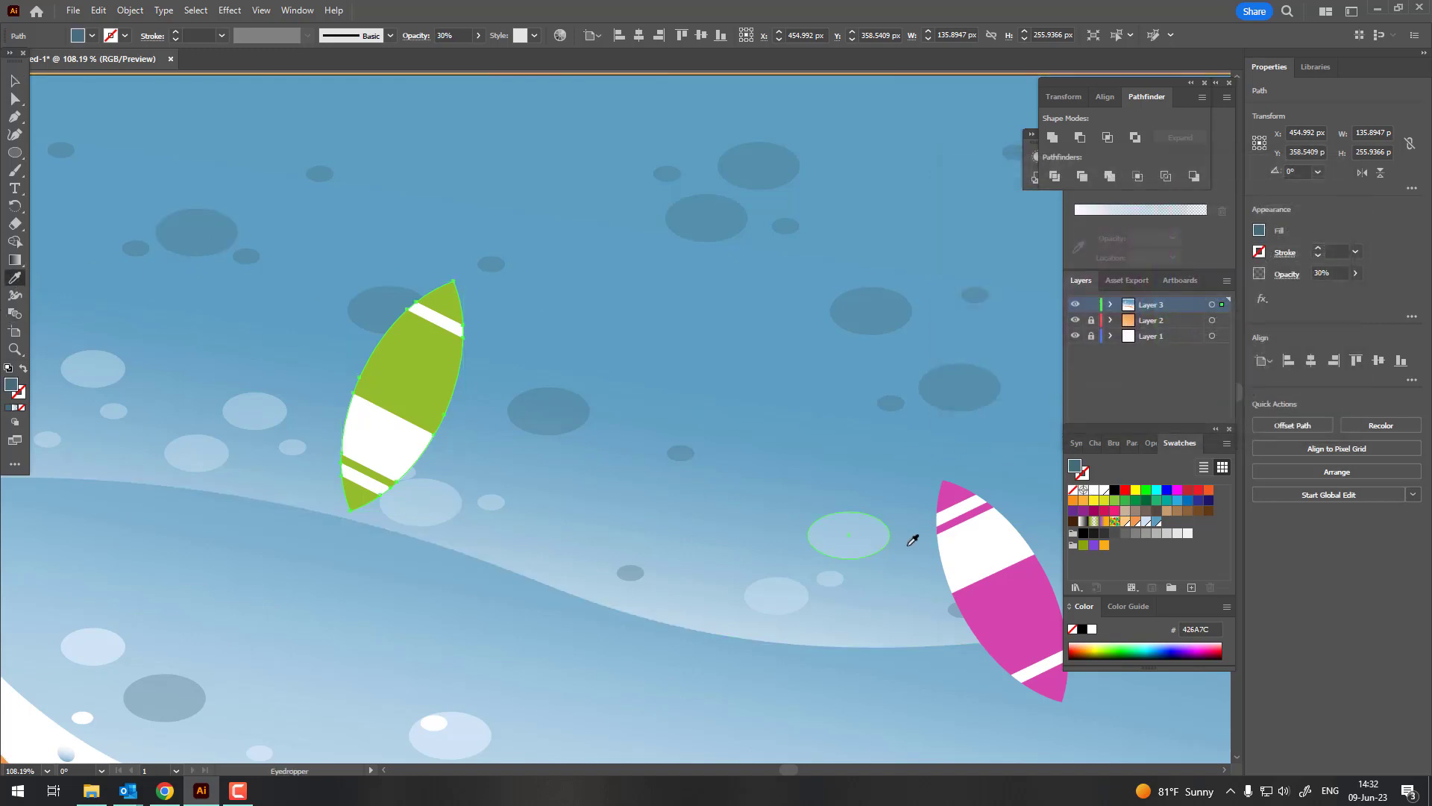
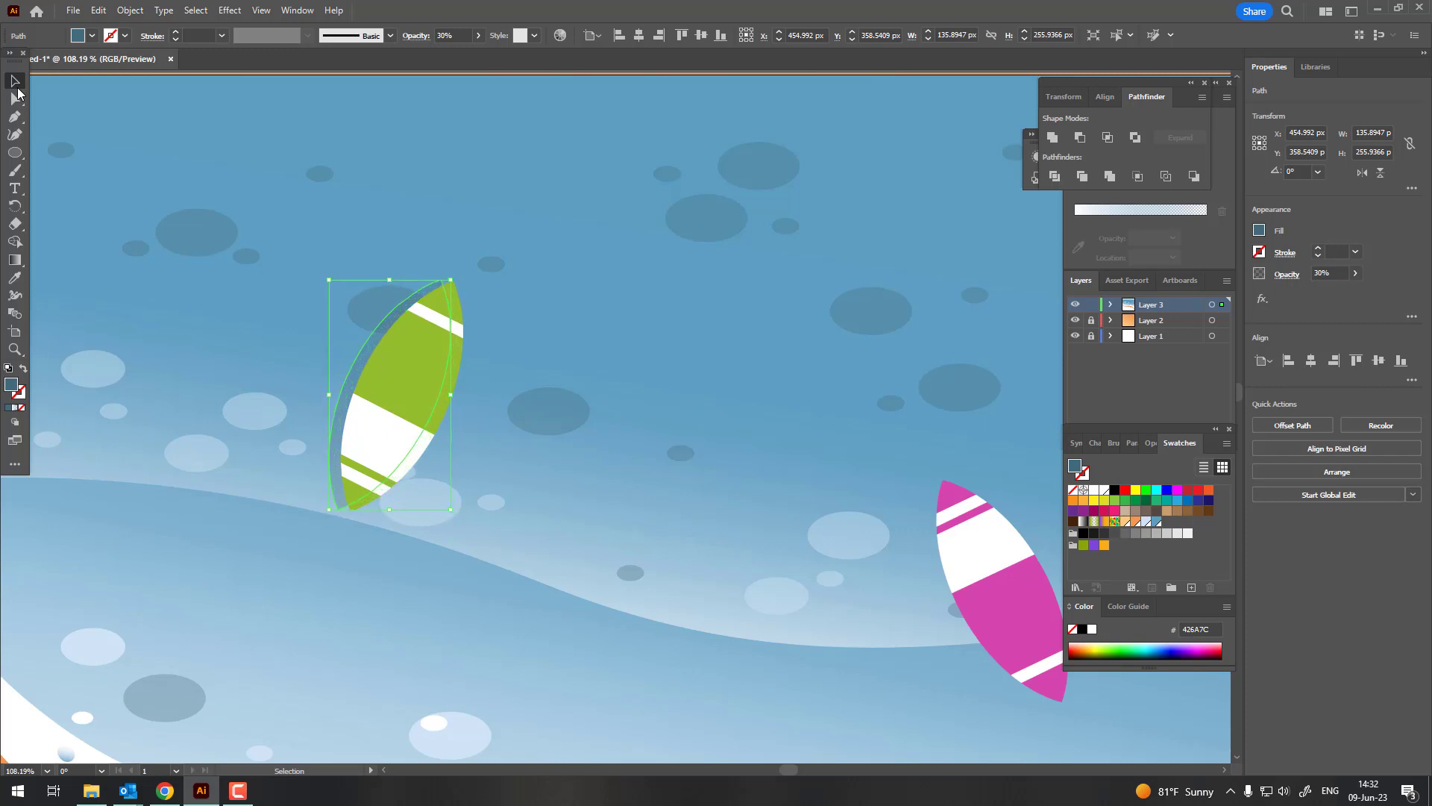
# Zoom out to show all the surfboards, then copy and paste the pink surfboard.
pyautogui.press('z')
pyautogui.moveTo(418, 455); pyautogui.dragTo(473, 467)
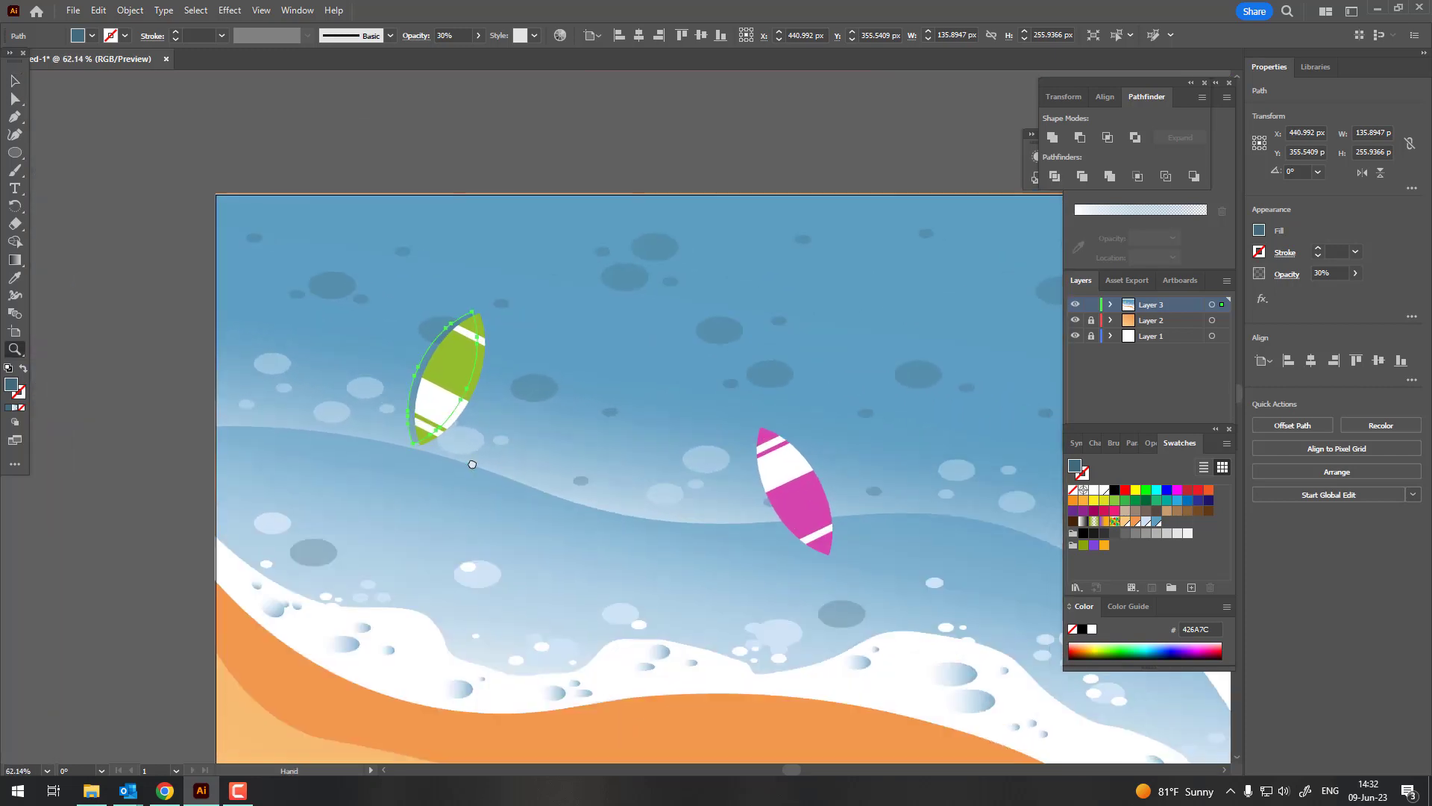
pyautogui.click(13, 80)
pyautogui.click(646, 436)
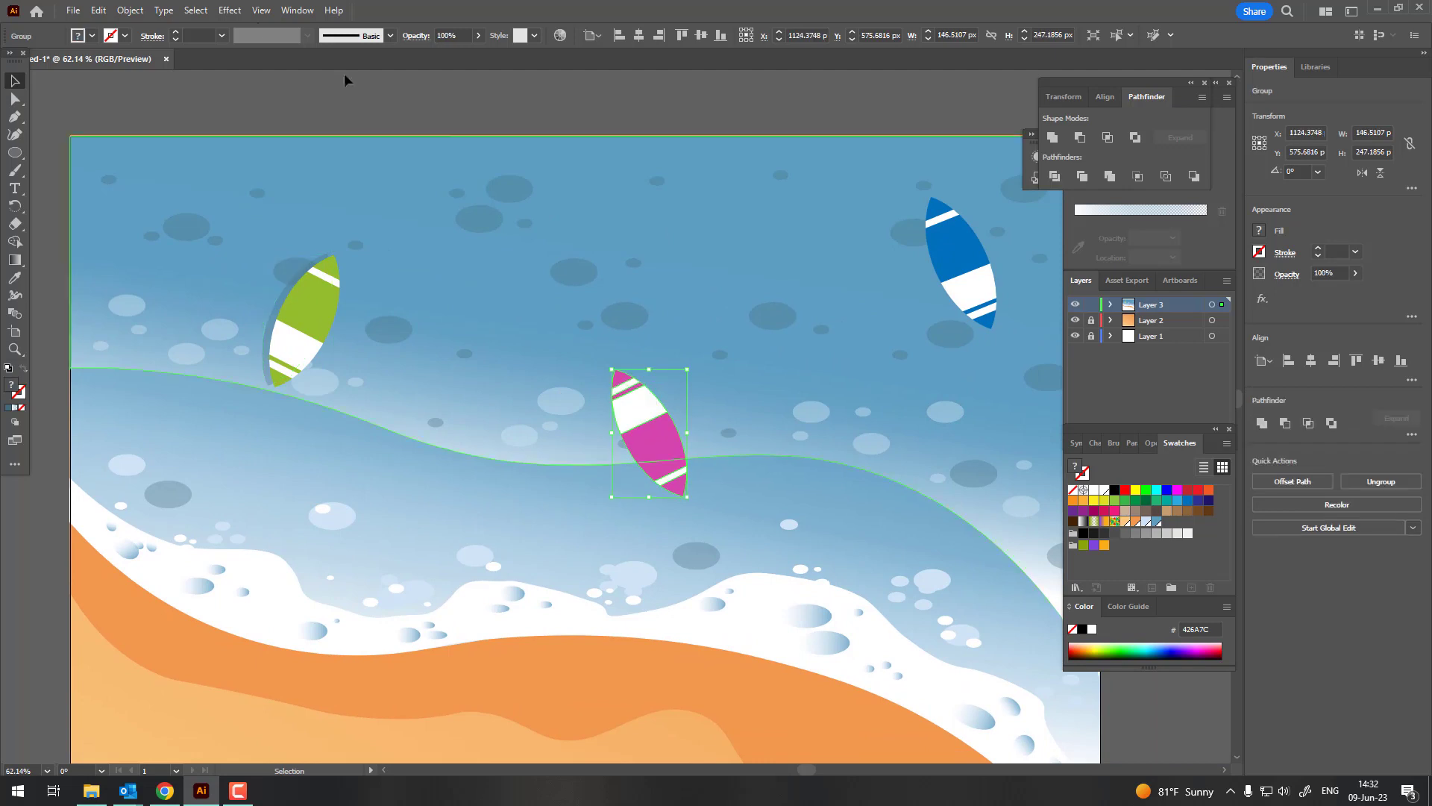
pyautogui.click(99, 10)
pyautogui.click(140, 79)
pyautogui.click(99, 10)
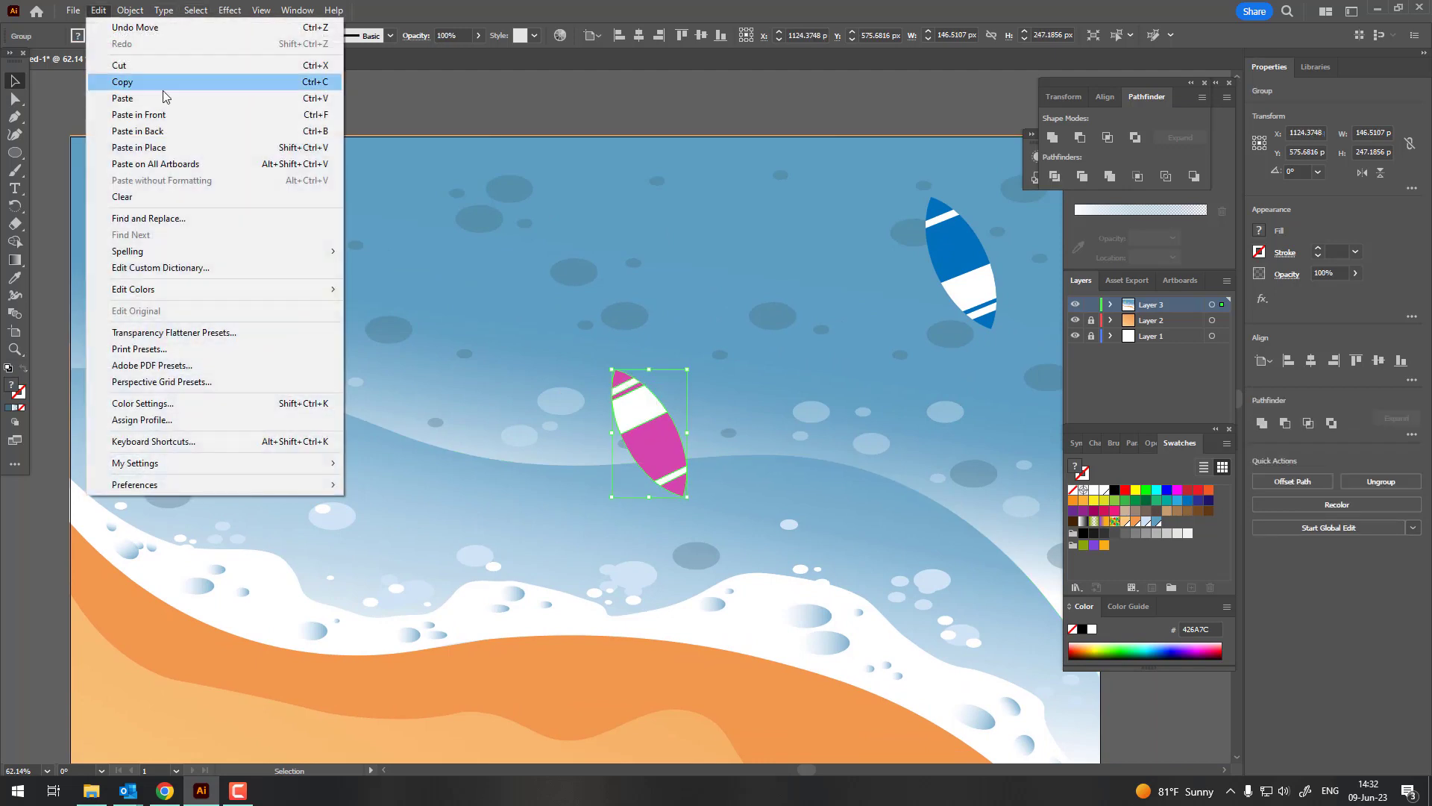
pyautogui.click(142, 114)
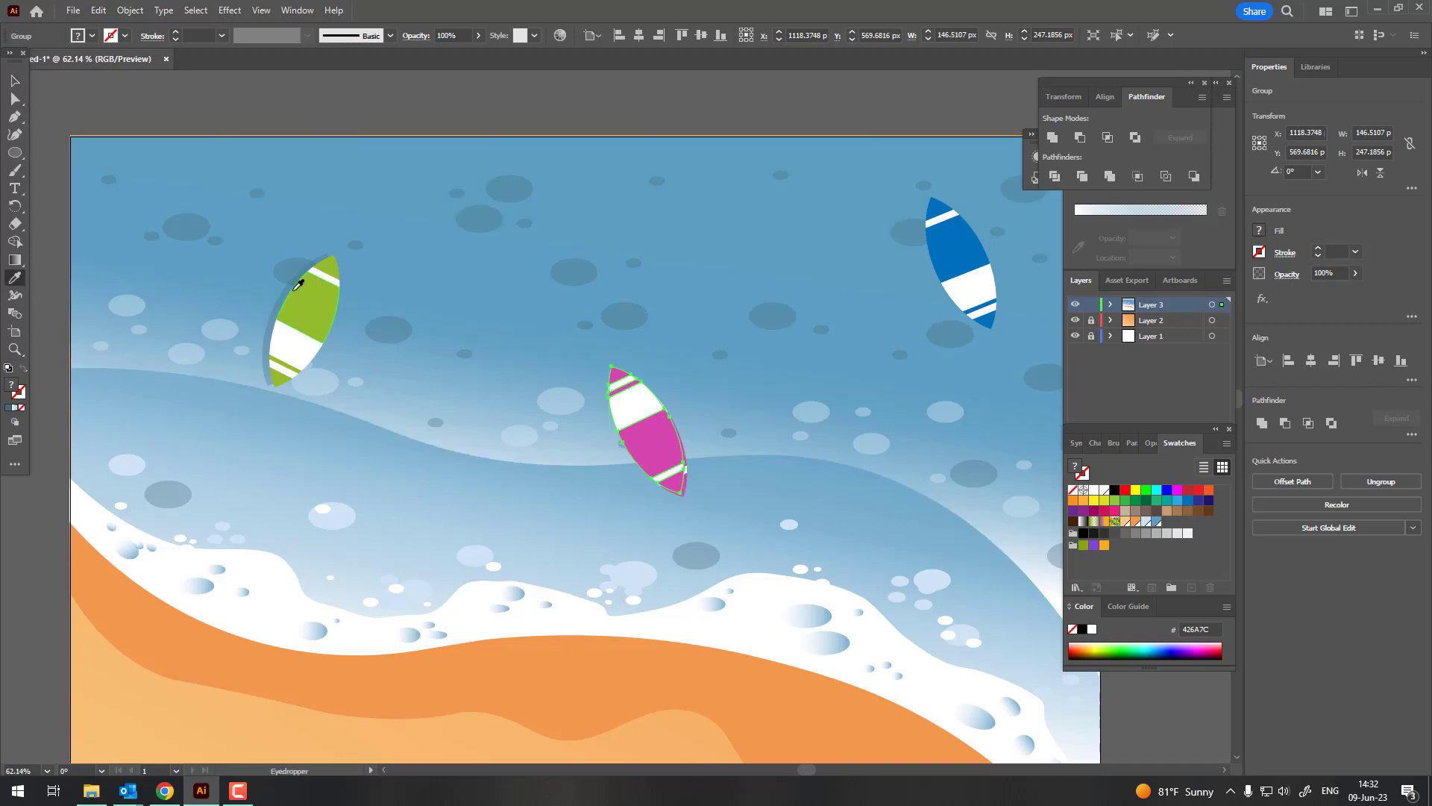
# Eyedrop the green board's shadow colour onto the front copy, then undo it.
pyautogui.click(293, 282)
pyautogui.press('z')
pyautogui.click(736, 495)
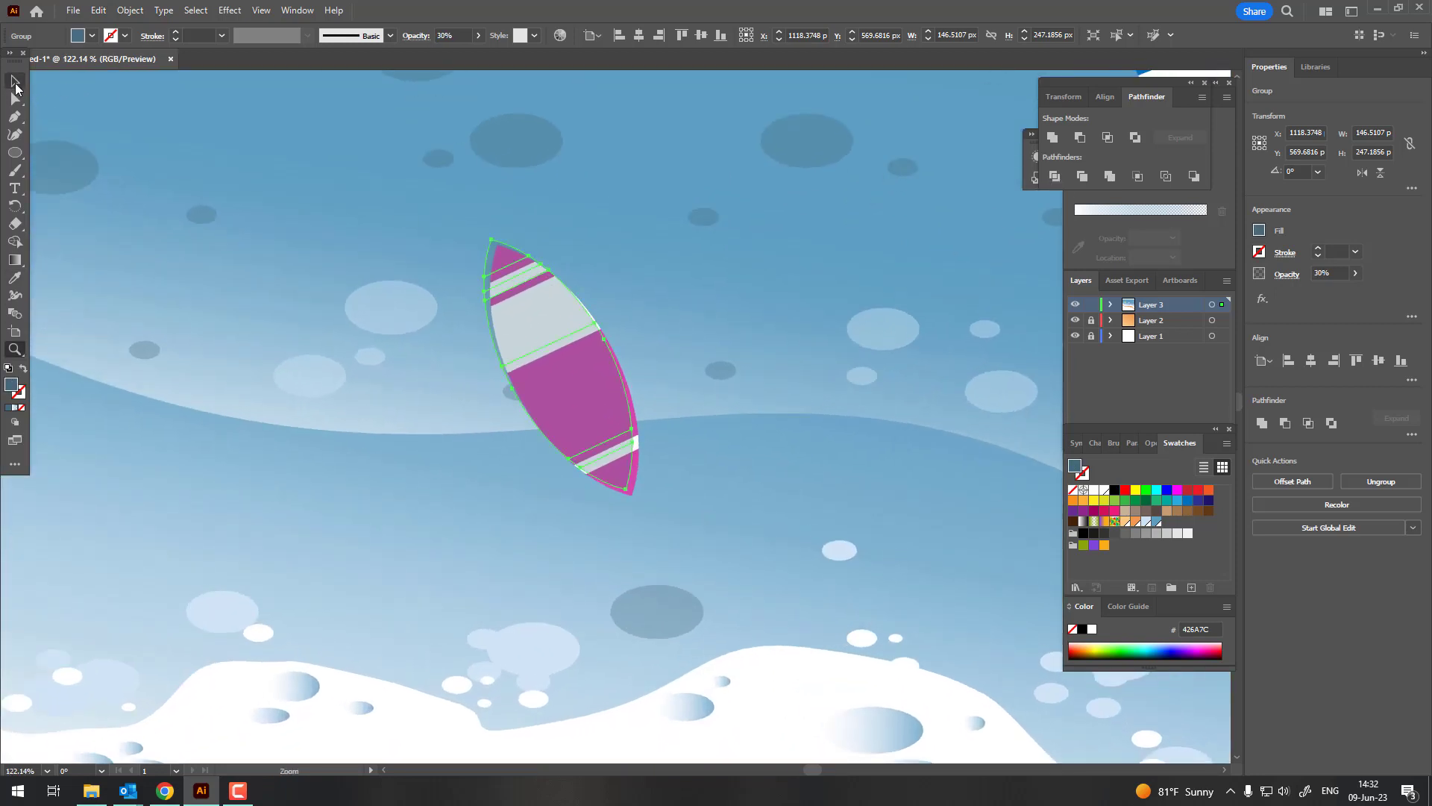
pyautogui.hotkey('ctrl', 'z')
# Paste a copy behind the pink surfboard and give it the blue 30% shadow fill.
pyautogui.click(221, 240)
pyautogui.moveTo(495, 319); pyautogui.dragTo(509, 322)
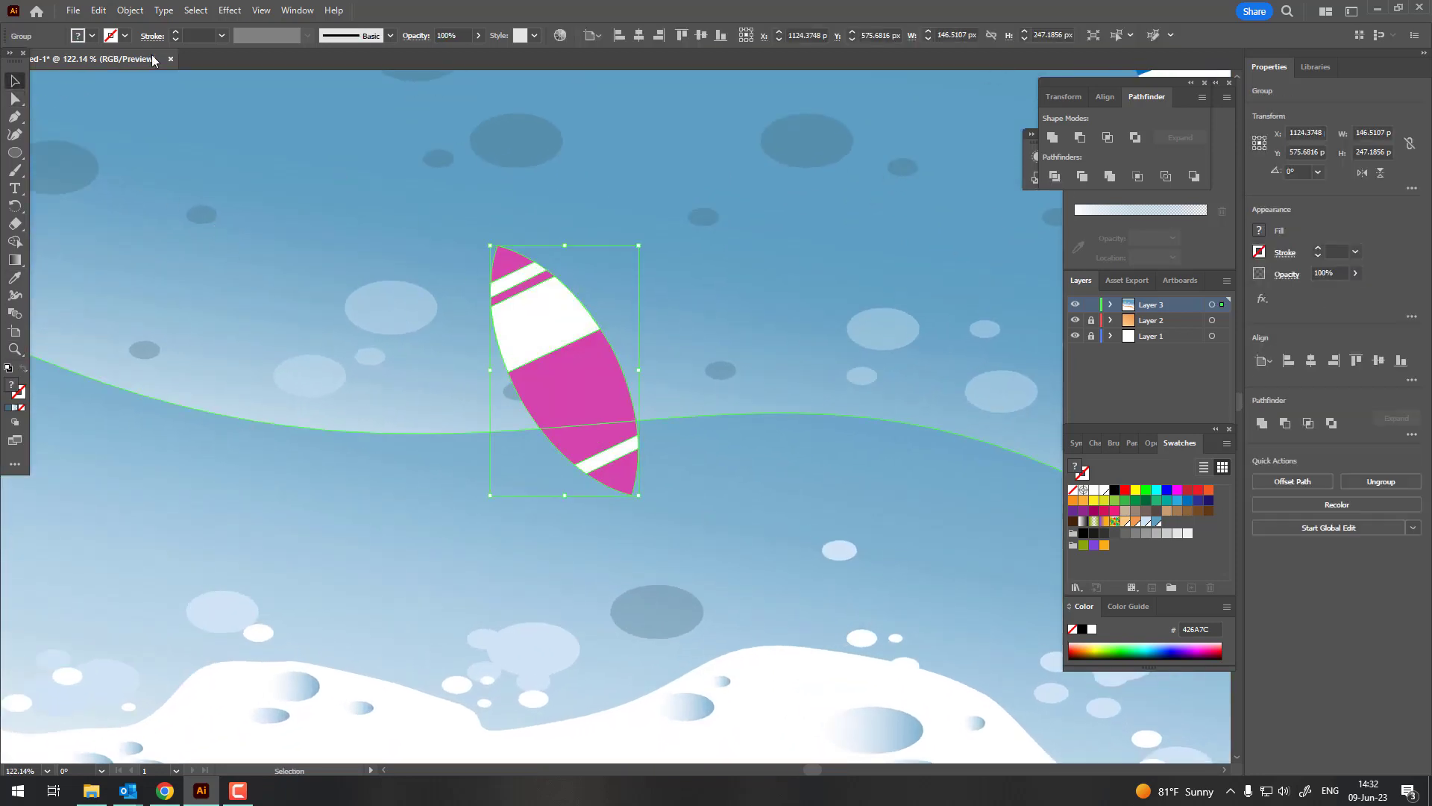
pyautogui.click(98, 11)
pyautogui.click(136, 82)
pyautogui.click(99, 11)
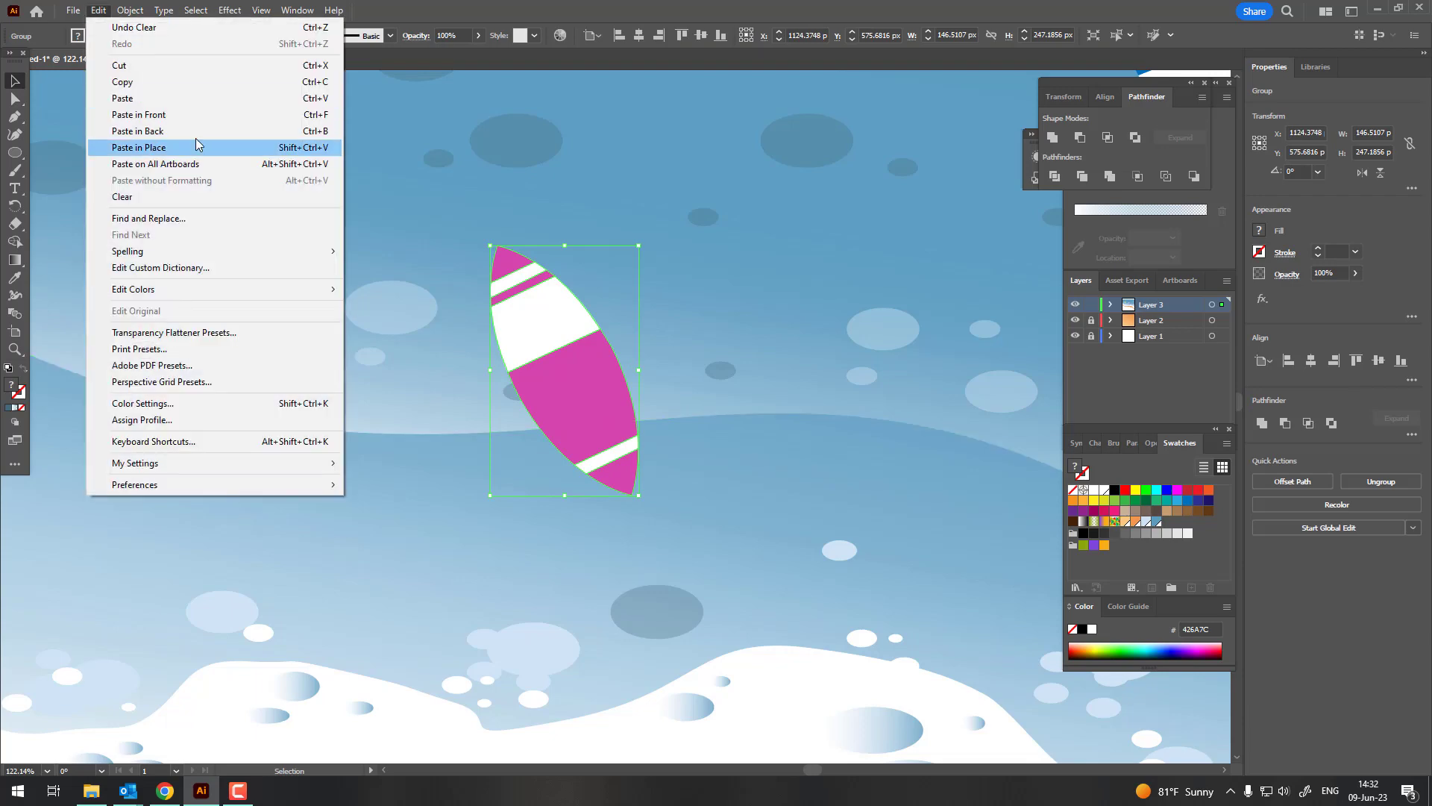
pyautogui.click(195, 132)
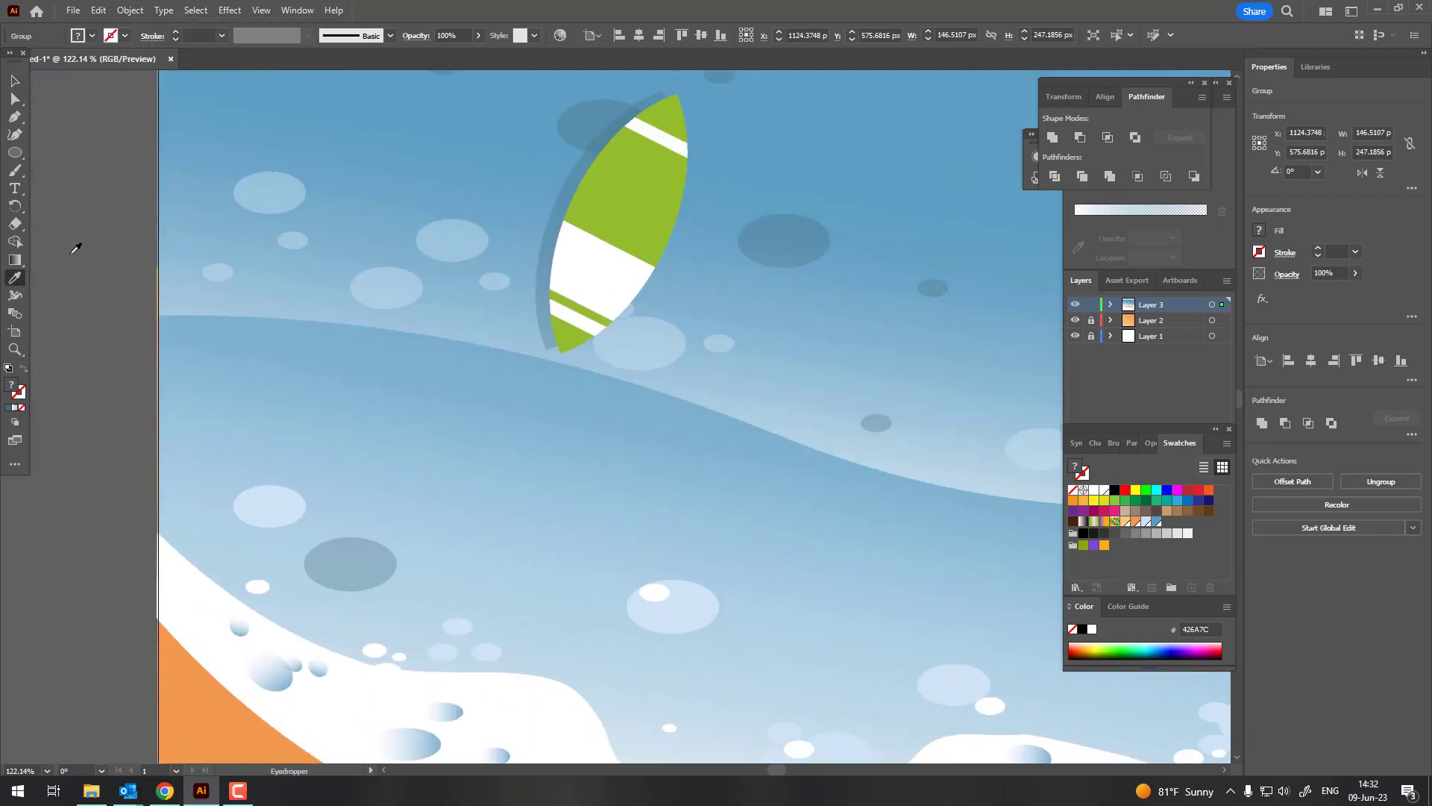
pyautogui.click(580, 172)
# Zoom out and back in to inspect the pink surfboard's new shadow.
pyautogui.hotkey('ctrl', '0')
pyautogui.press('z')
pyautogui.click(197, 190)
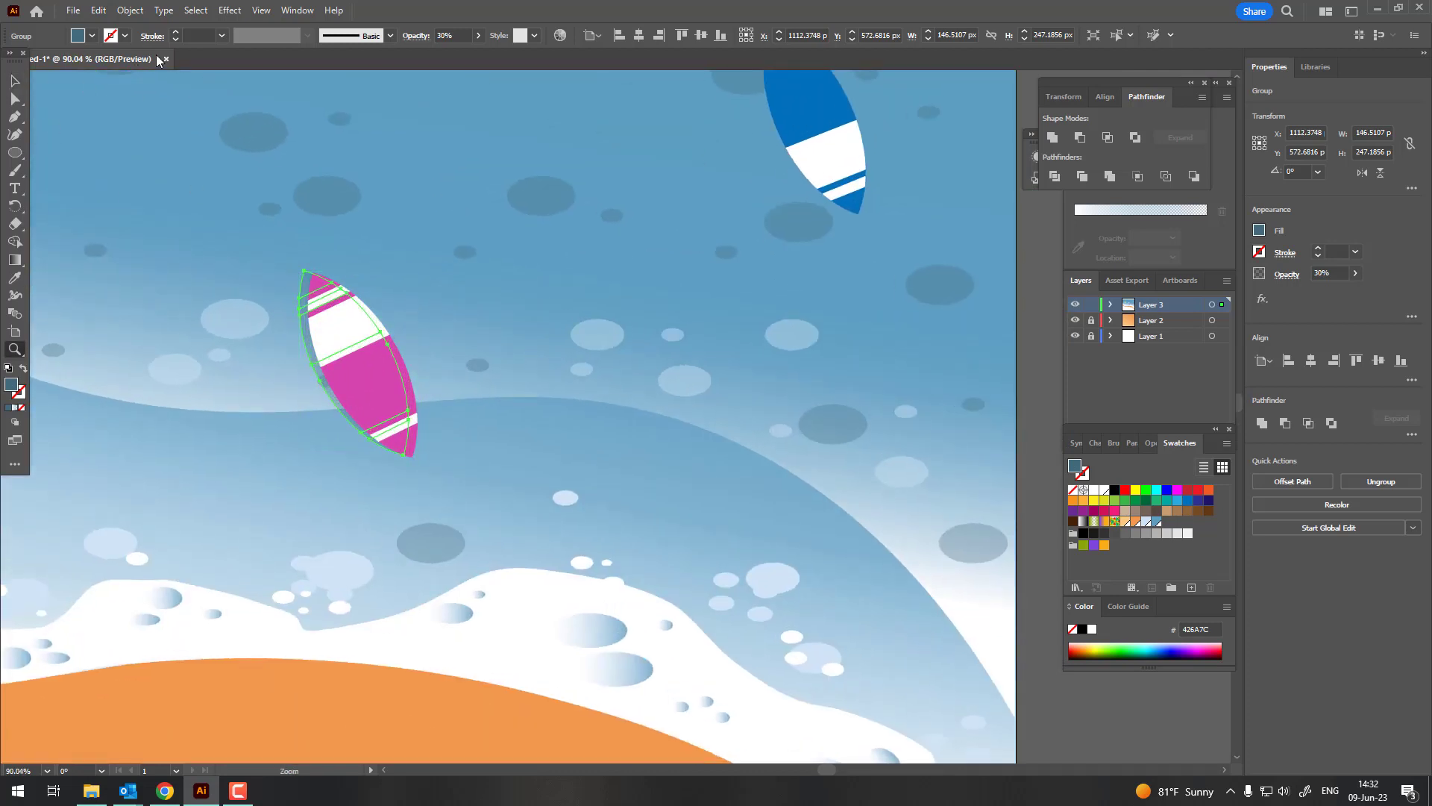
pyautogui.scroll(-5, 158, 182)
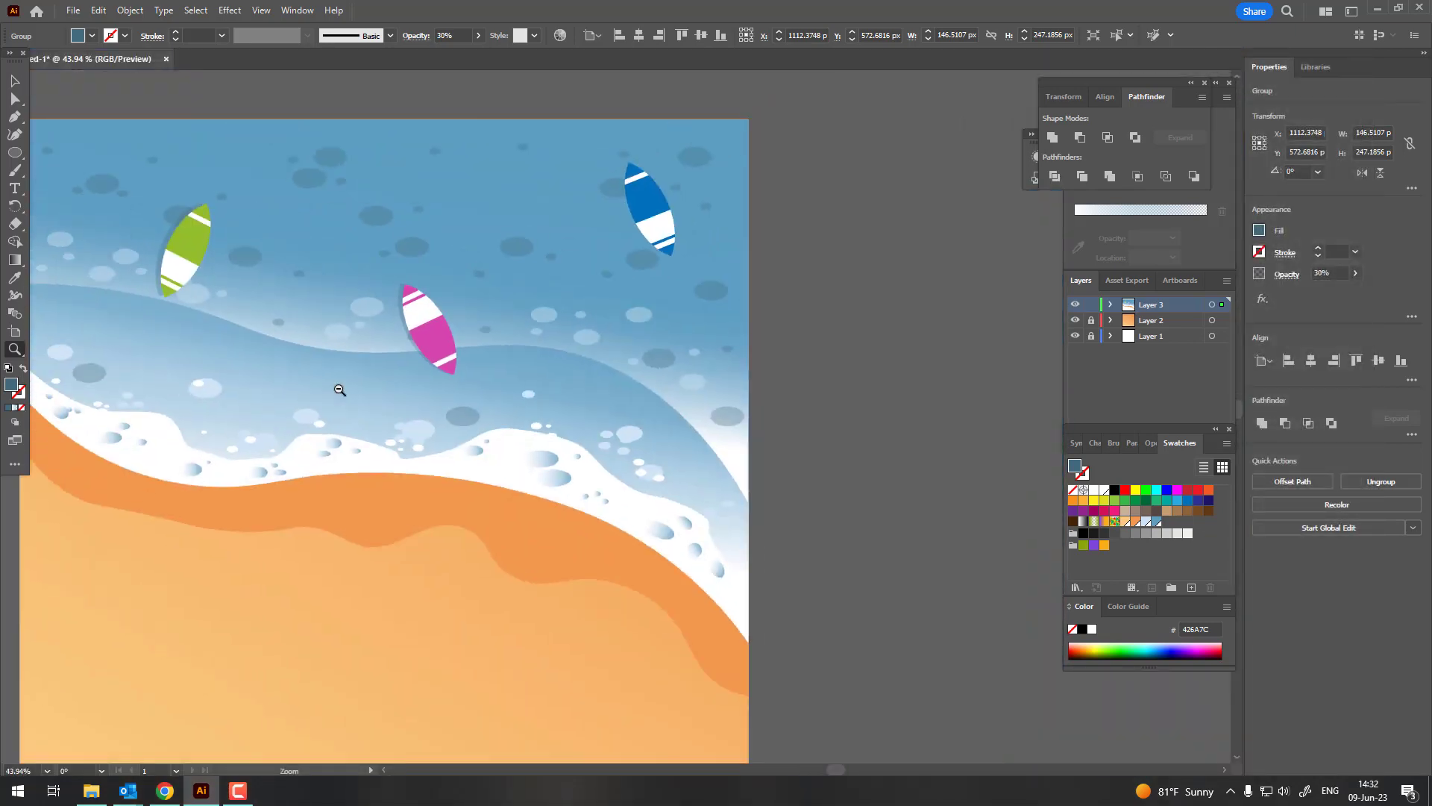
pyautogui.scroll(2, 340, 390)
pyautogui.scroll(3, 444, 416)
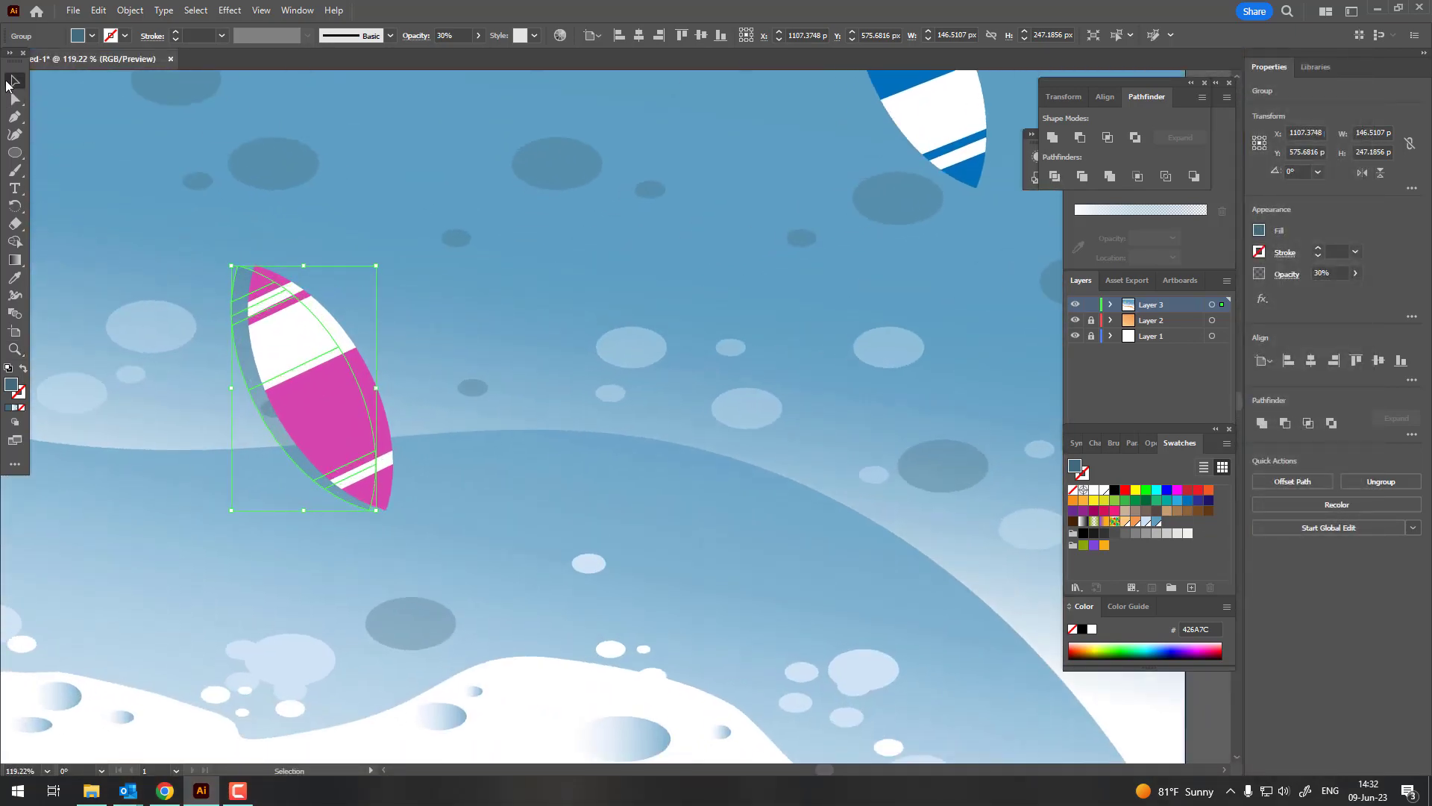
pyautogui.press('z')
pyautogui.scroll(-4, 332, 353)
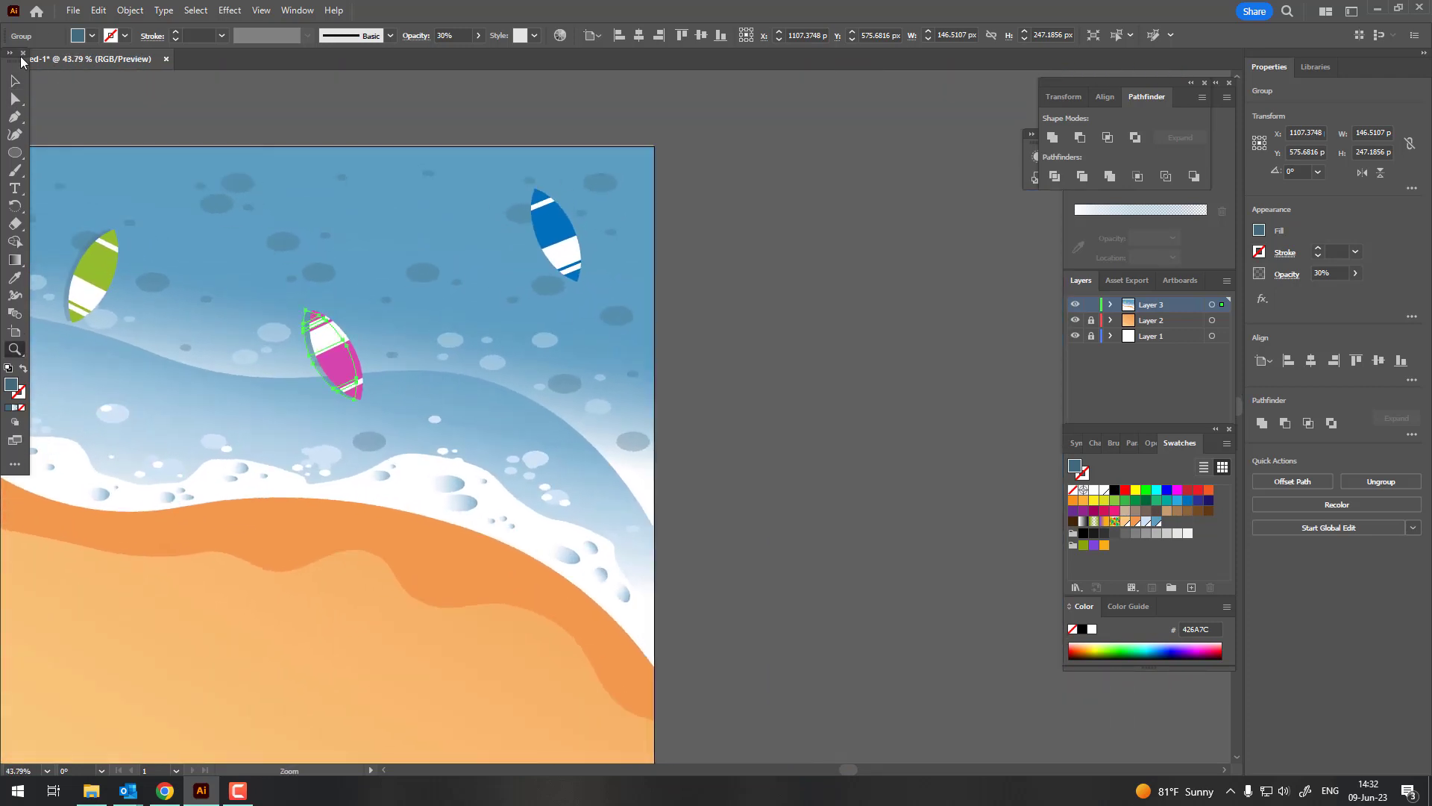
# Paste a copy behind the blue surfboard and eyedrop the green board's blue shadow colour onto it.
pyautogui.click(565, 213)
pyautogui.click(98, 10)
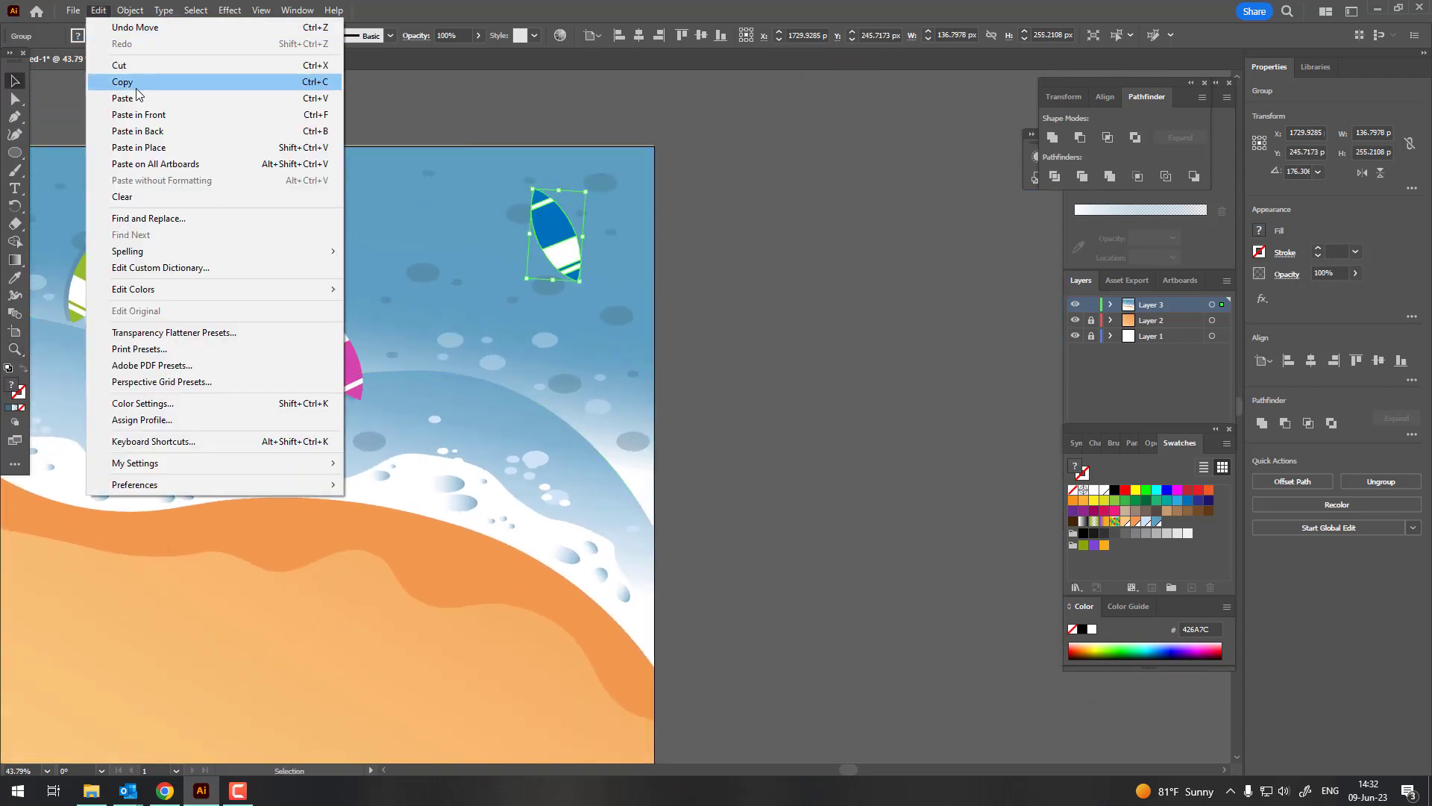
pyautogui.click(122, 82)
pyautogui.click(98, 9)
pyautogui.click(170, 132)
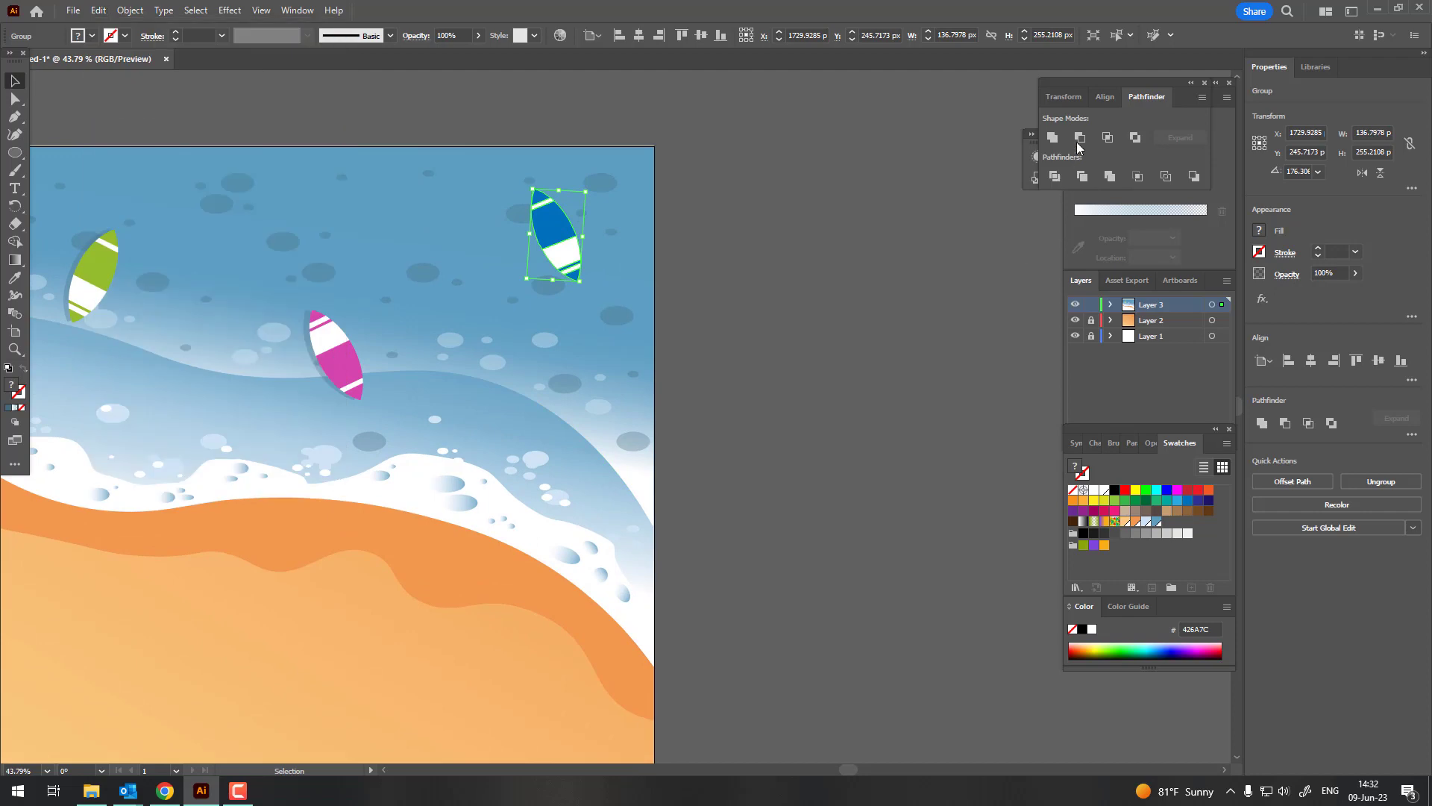
pyautogui.scroll(5, 77, 240)
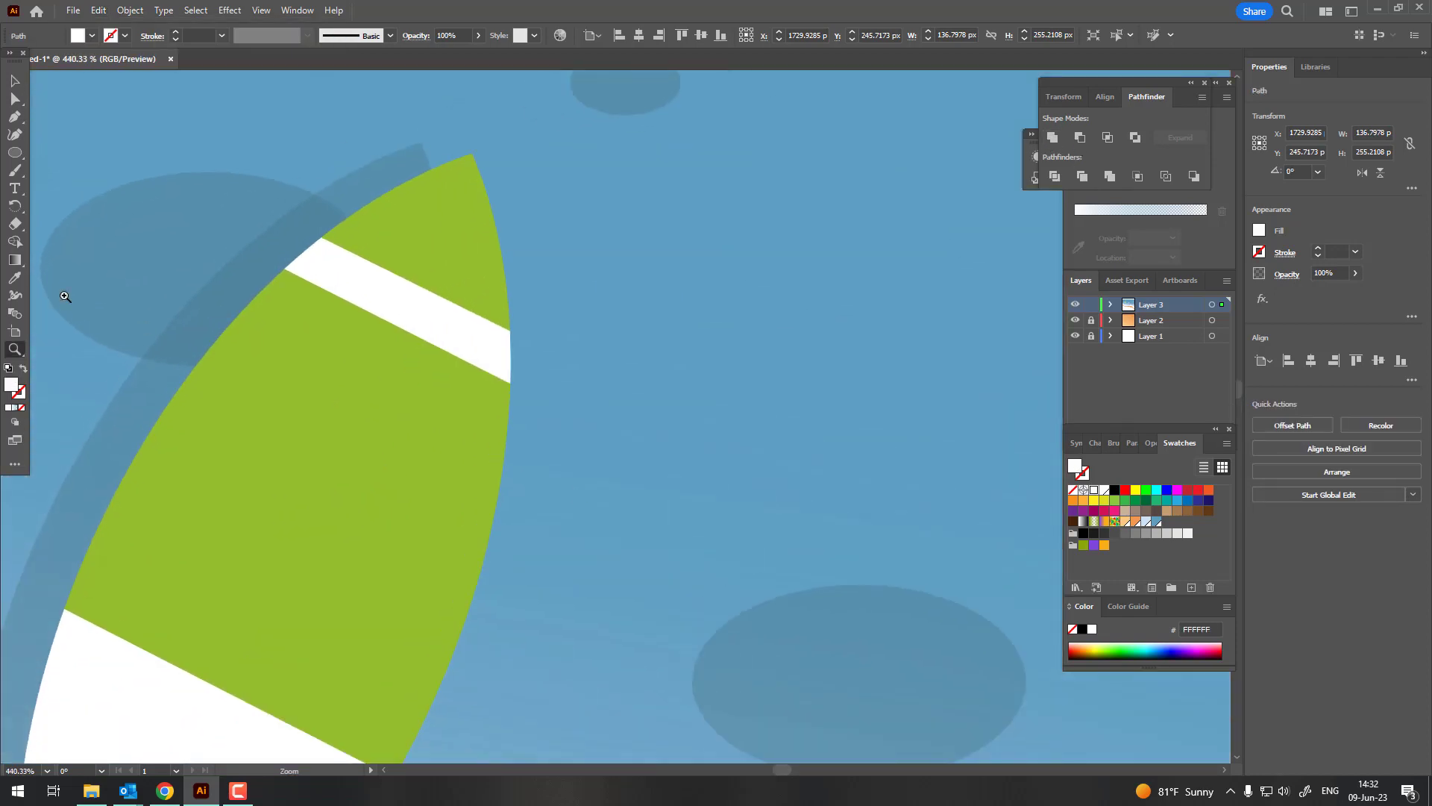
pyautogui.click(15, 277)
pyautogui.click(228, 282)
pyautogui.scroll(-5, 228, 282)
pyautogui.scroll(3, 351, 329)
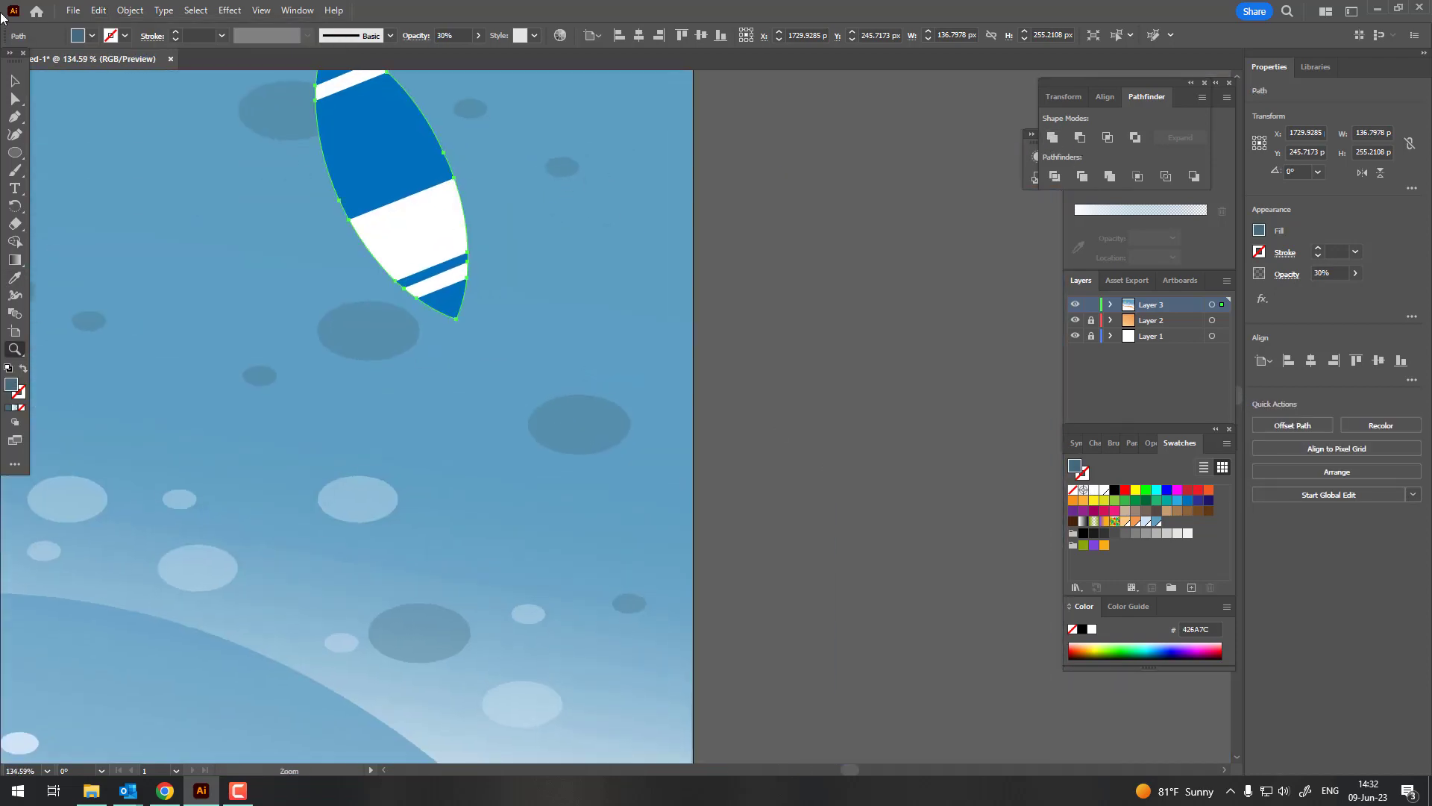
# Nudge the blue board's shadow copy left and slightly down with the arrow keys.
pyautogui.press('Left')
pyautogui.press('Left')
pyautogui.press('Up')
pyautogui.press('Left')
pyautogui.press('Left')
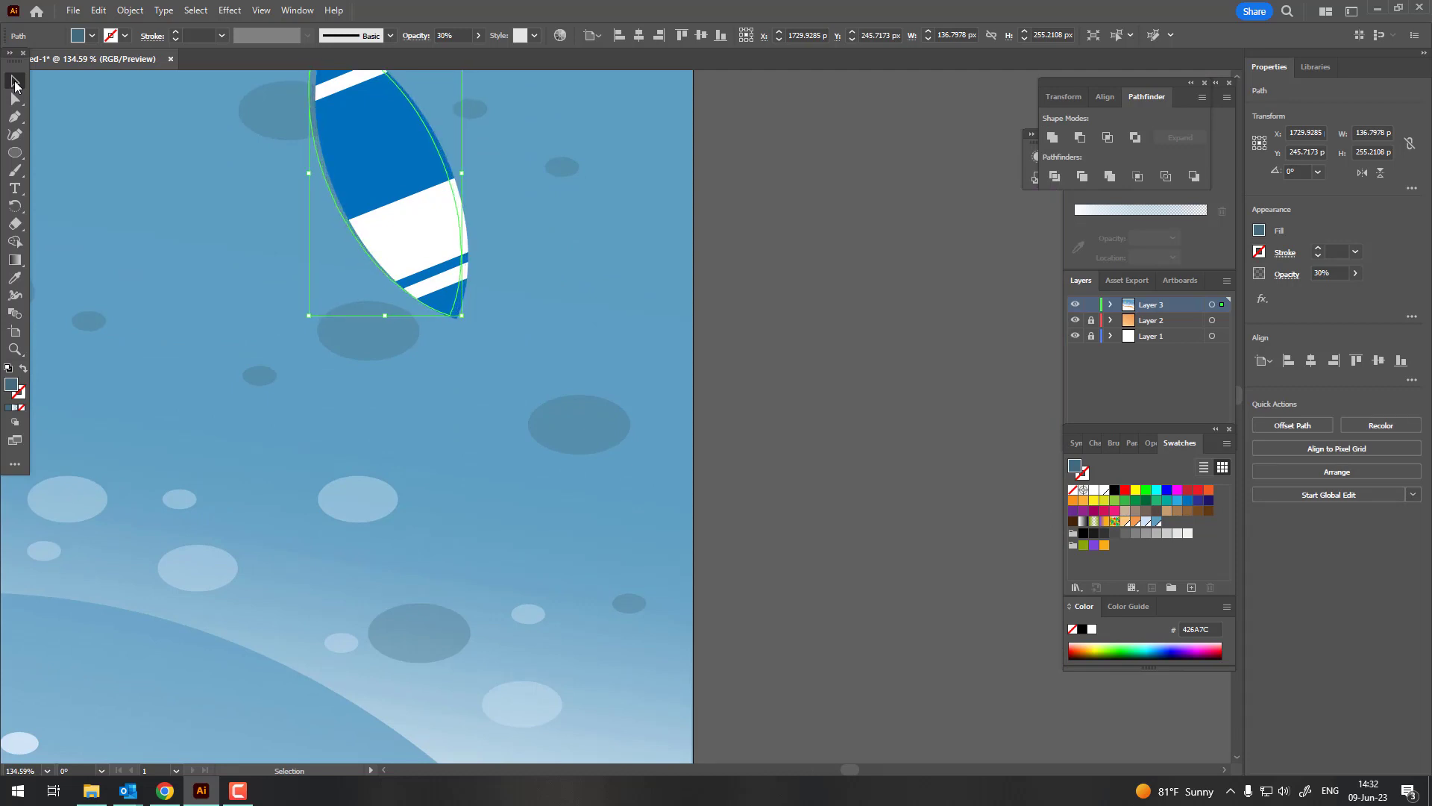
pyautogui.press('Left')
pyautogui.press('Left')
pyautogui.press('Left')
pyautogui.press('Left')
pyautogui.press('Left')
pyautogui.press('Left')
pyautogui.press('Left')
pyautogui.press('Down')
pyautogui.press('Down')
pyautogui.press('Left')
pyautogui.press('Left')
pyautogui.press('Left')
pyautogui.press('Down')
pyautogui.press('Down')
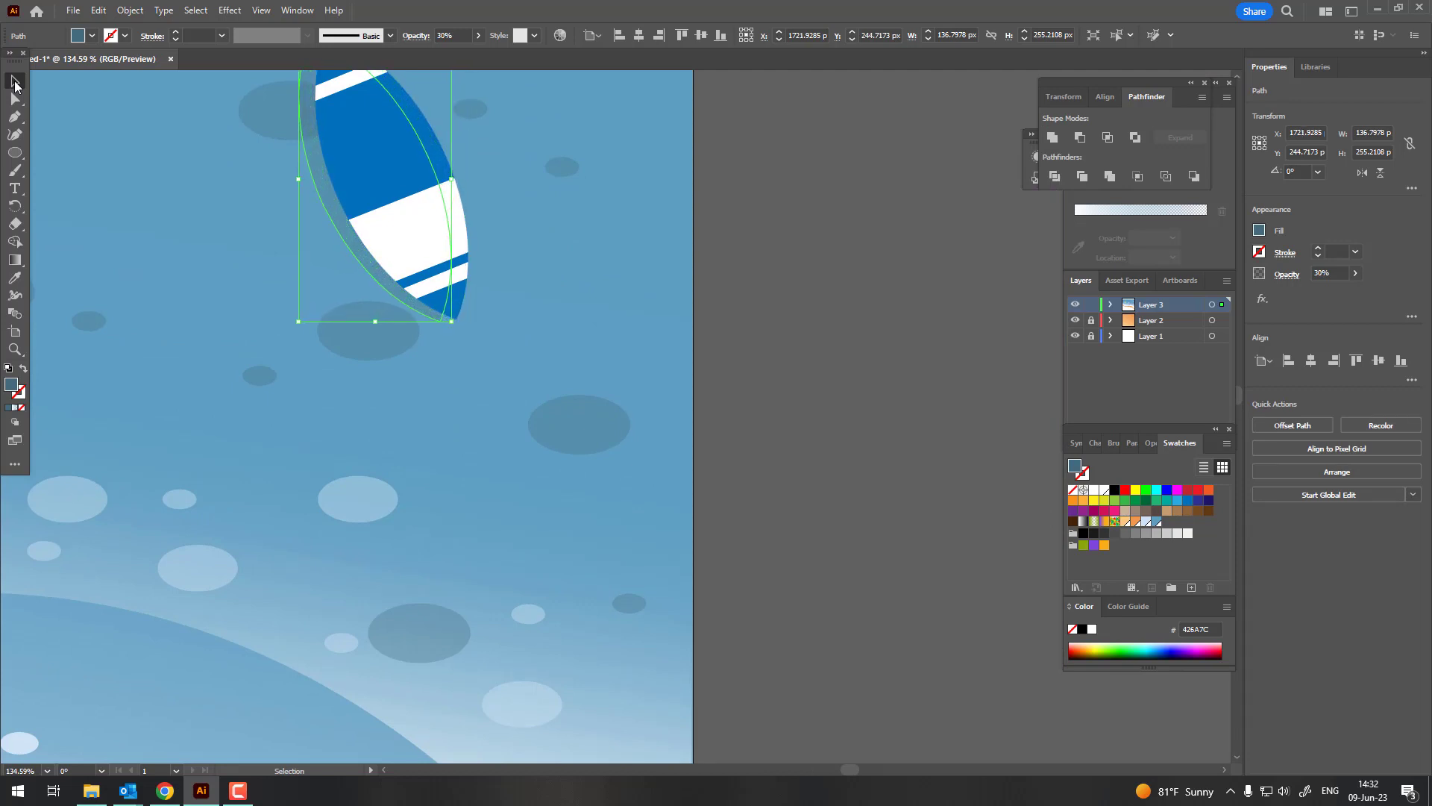
# Zoom out to the whole artboard and deselect the blue board's shadow.
pyautogui.press('z')
pyautogui.keyDown('alt'); pyautogui.click(144, 419); pyautogui.keyUp('alt')
pyautogui.keyDown('alt'); pyautogui.click(799, 399); pyautogui.keyUp('alt')
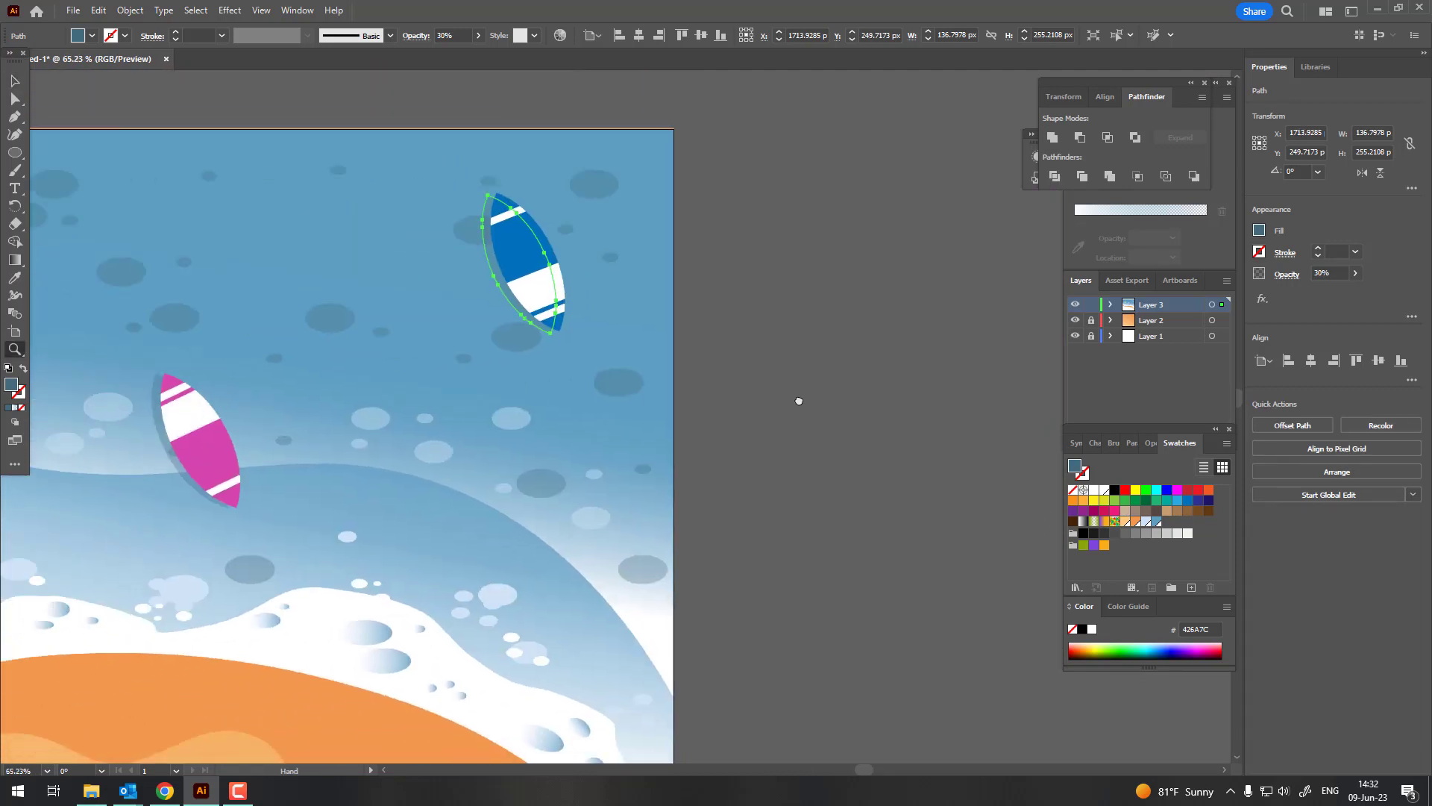
pyautogui.keyDown('alt'); pyautogui.click(653, 399); pyautogui.keyUp('alt')
pyautogui.click(15, 80)
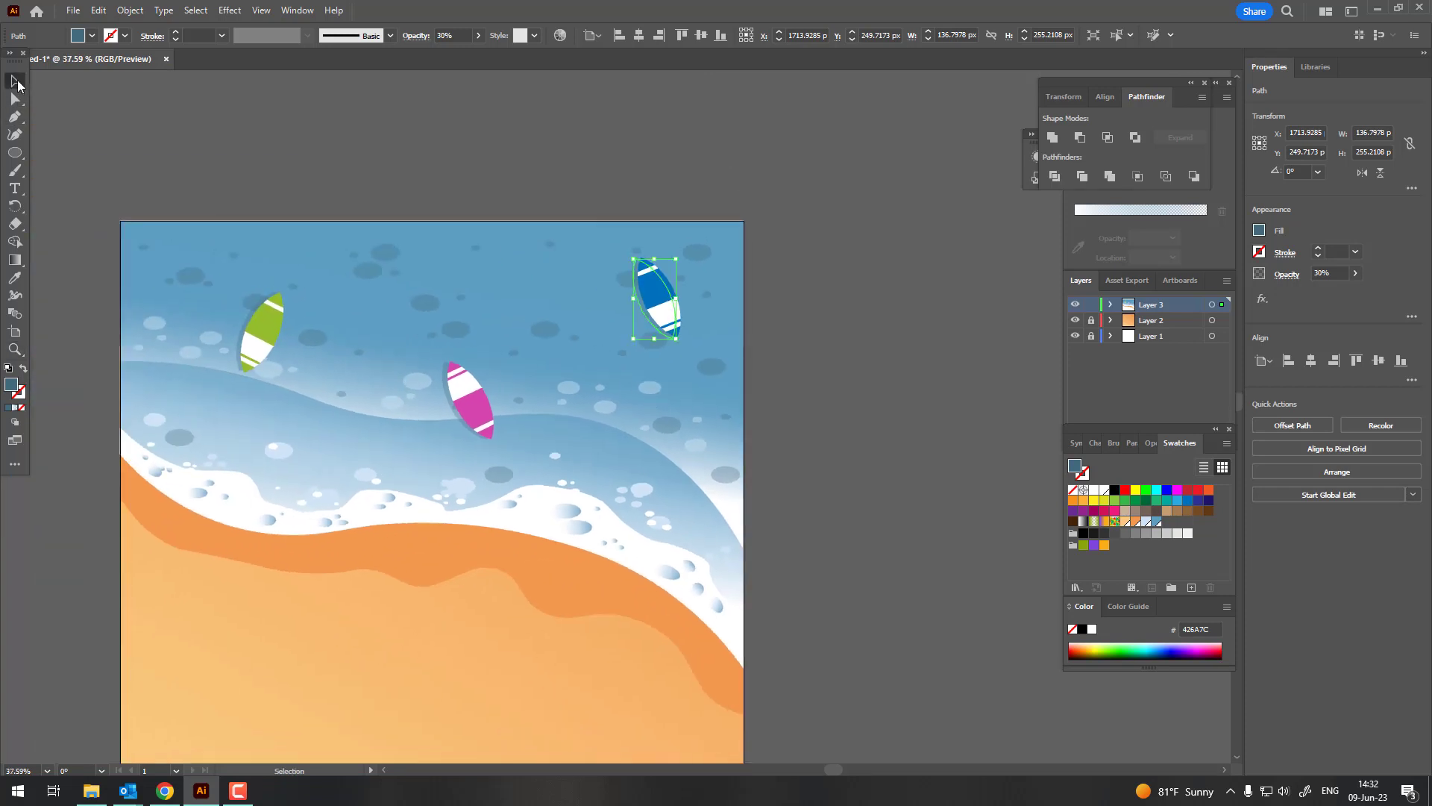
pyautogui.click(821, 460)
pyautogui.press('z')
pyautogui.scroll(-5, 447, 447)
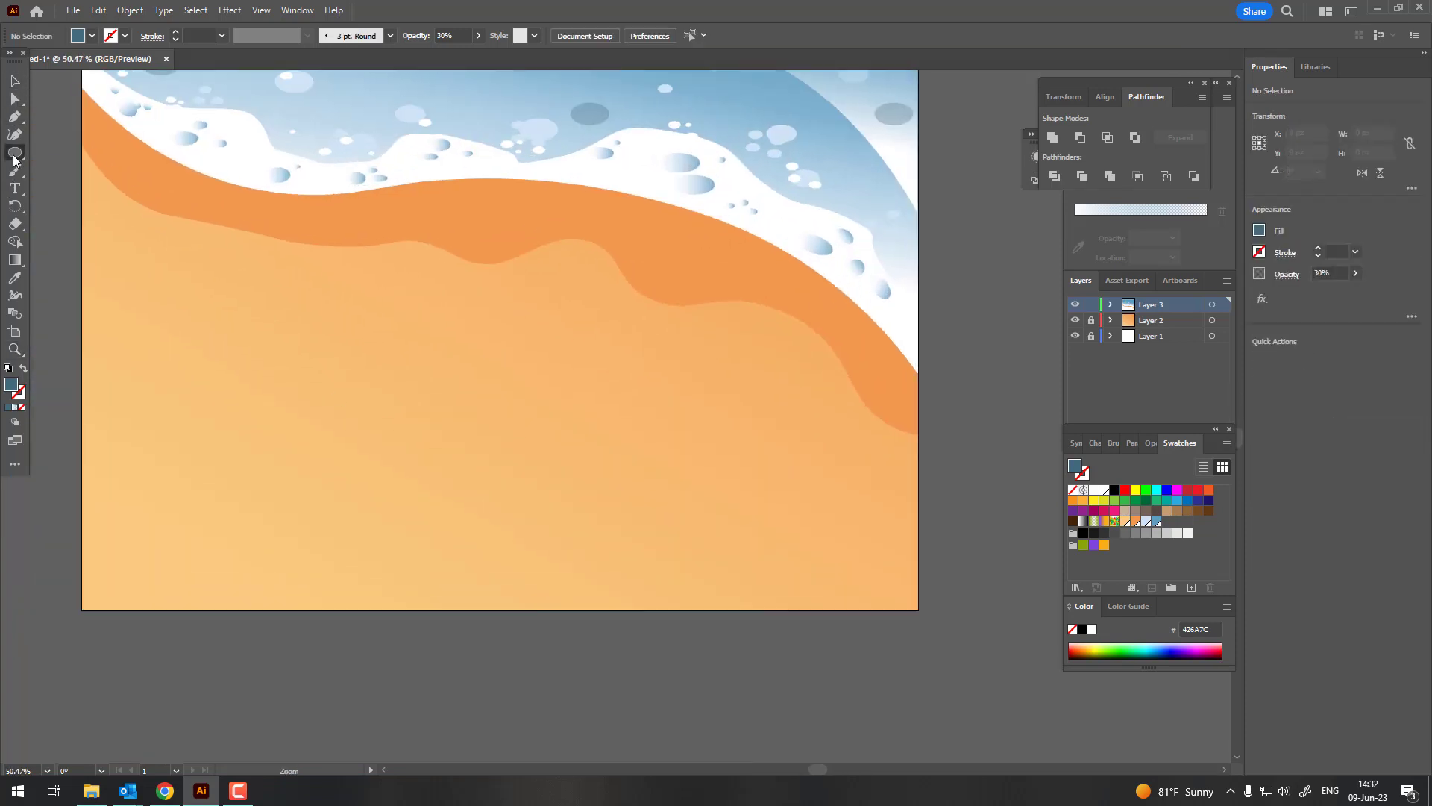
# Draw a circle on the sand.
pyautogui.click(13, 159)
pyautogui.moveTo(481, 309); pyautogui.dragTo(638, 464)
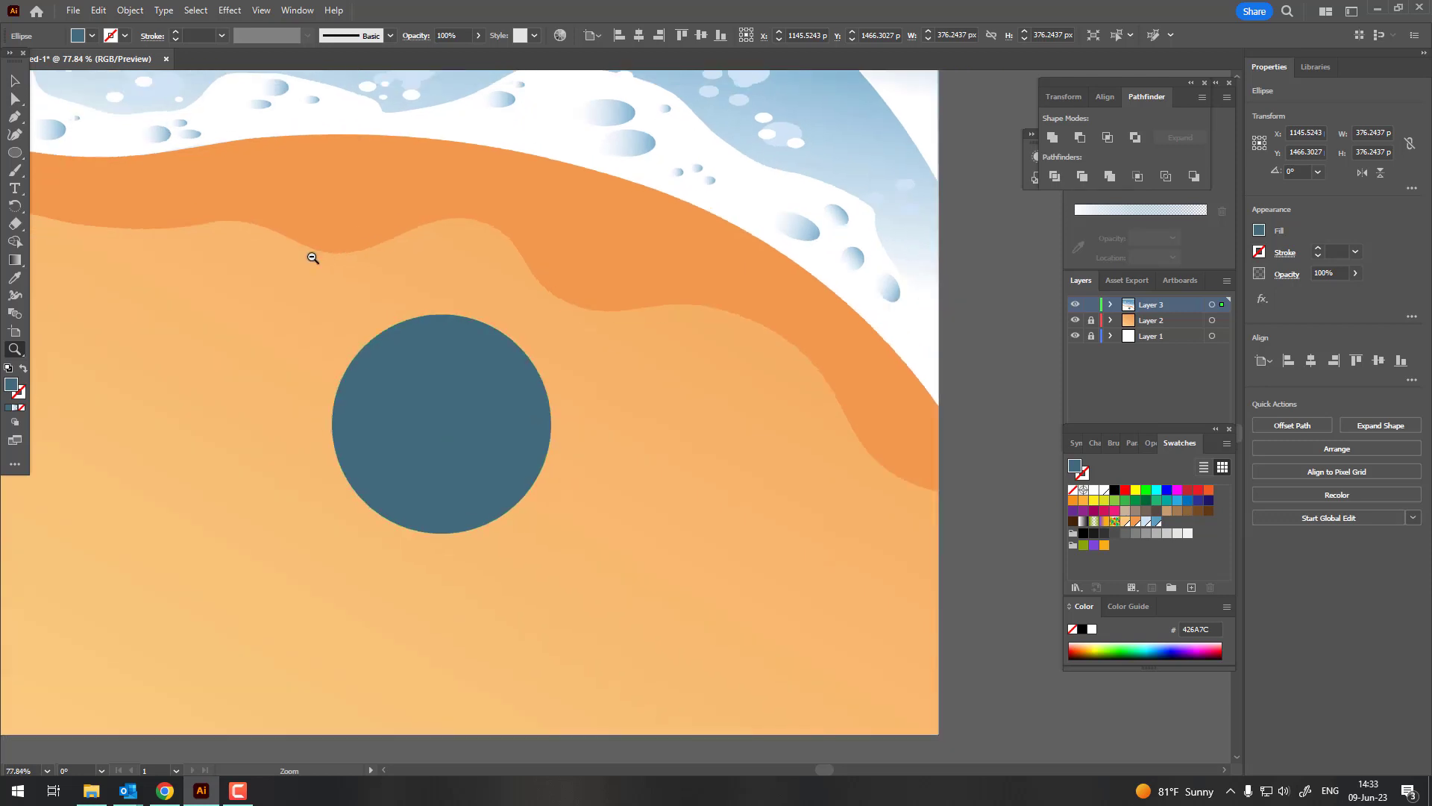
pyautogui.moveTo(310, 256); pyautogui.dragTo(74, 111)
pyautogui.moveTo(414, 250); pyautogui.dragTo(633, 436)
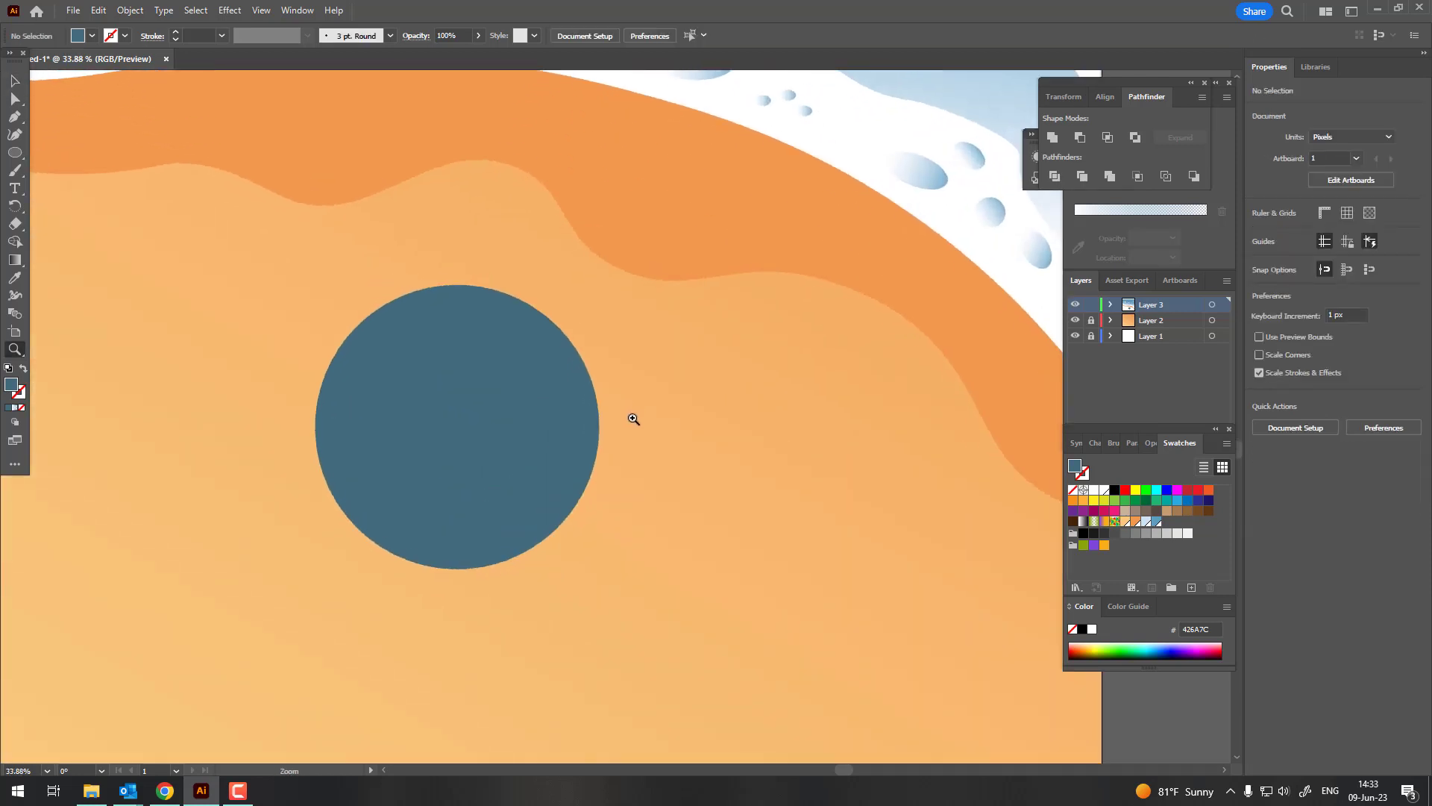
pyautogui.click(454, 401)
pyautogui.moveTo(454, 401); pyautogui.dragTo(81, 235)
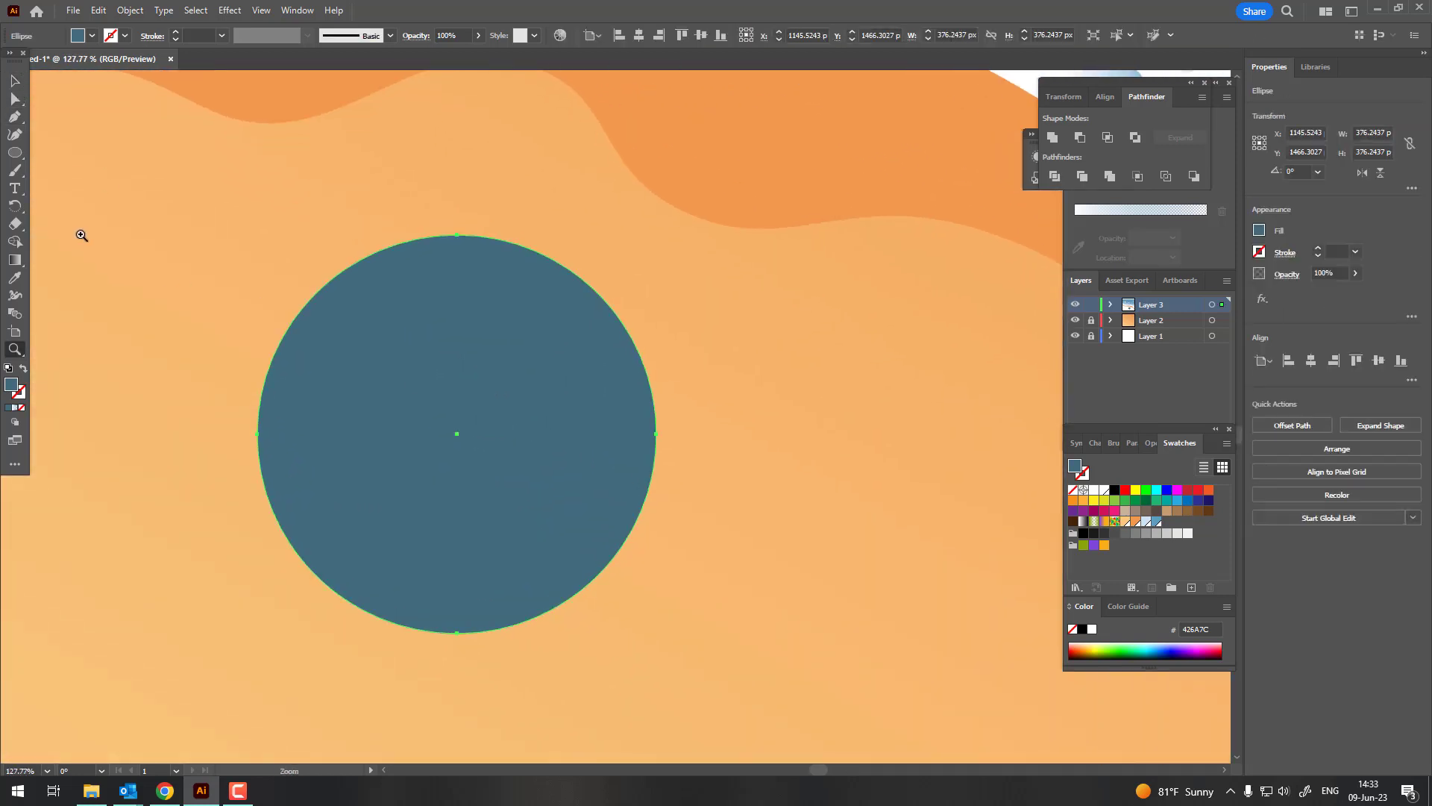
pyautogui.moveTo(651, 420)
pyautogui.mouseDown()
pyautogui.moveTo(601, 355)
pyautogui.moveTo(447, 386)
pyautogui.mouseUp()
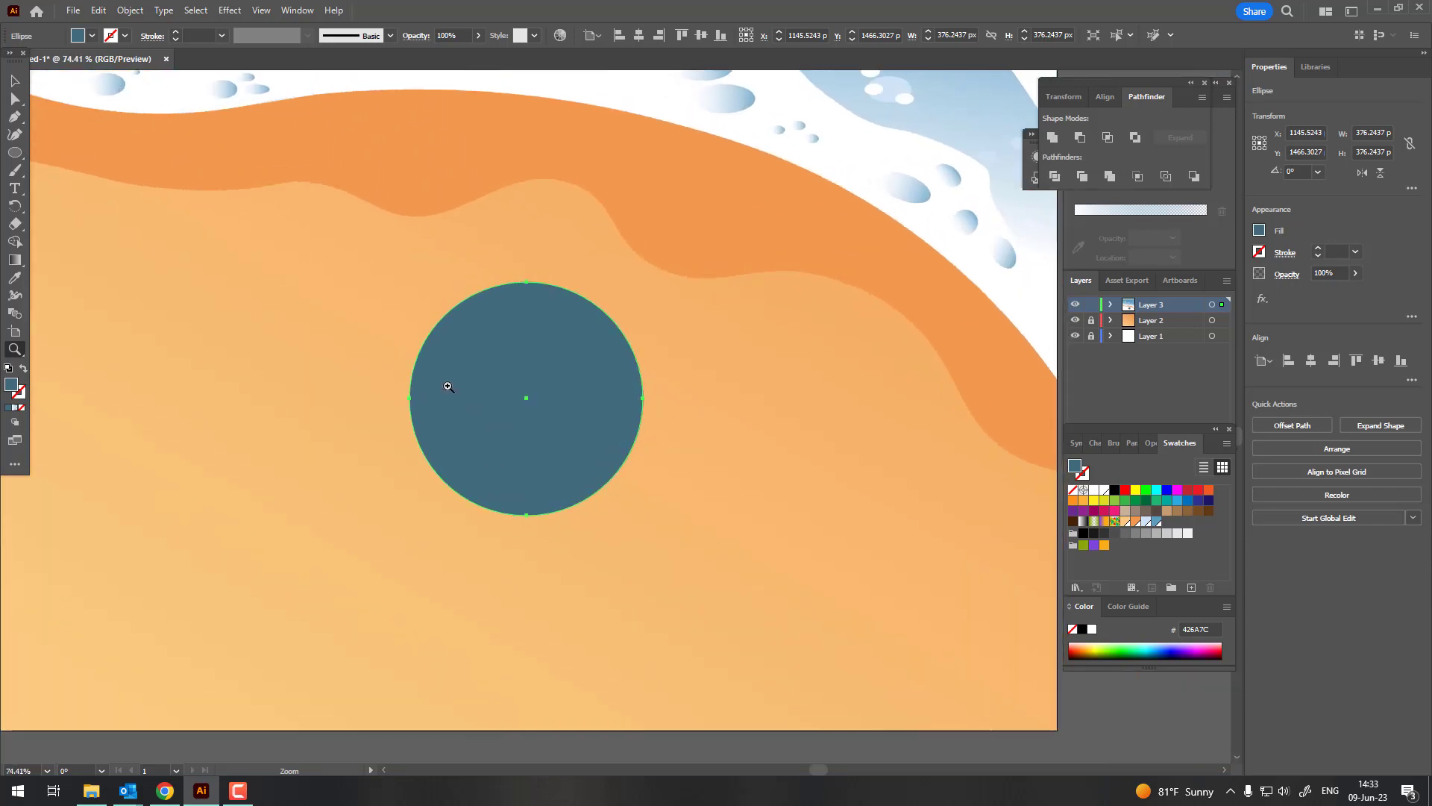
# Draw a square left of the circle, rotate it 45° into a diamond, and pull its side corners up.
pyautogui.moveTo(14, 161); pyautogui.dragTo(90, 151)
pyautogui.moveTo(274, 270); pyautogui.dragTo(415, 411)
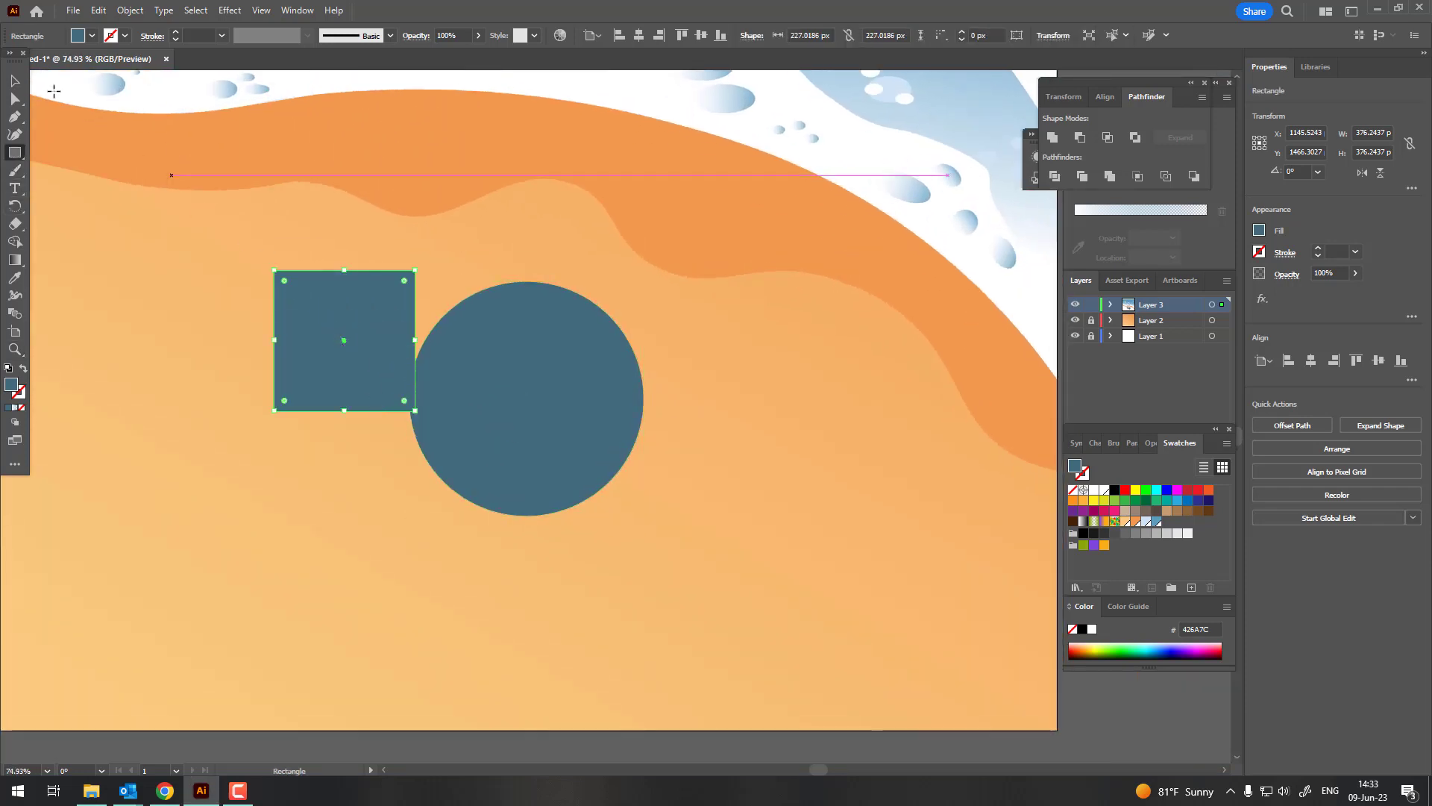
pyautogui.click(15, 82)
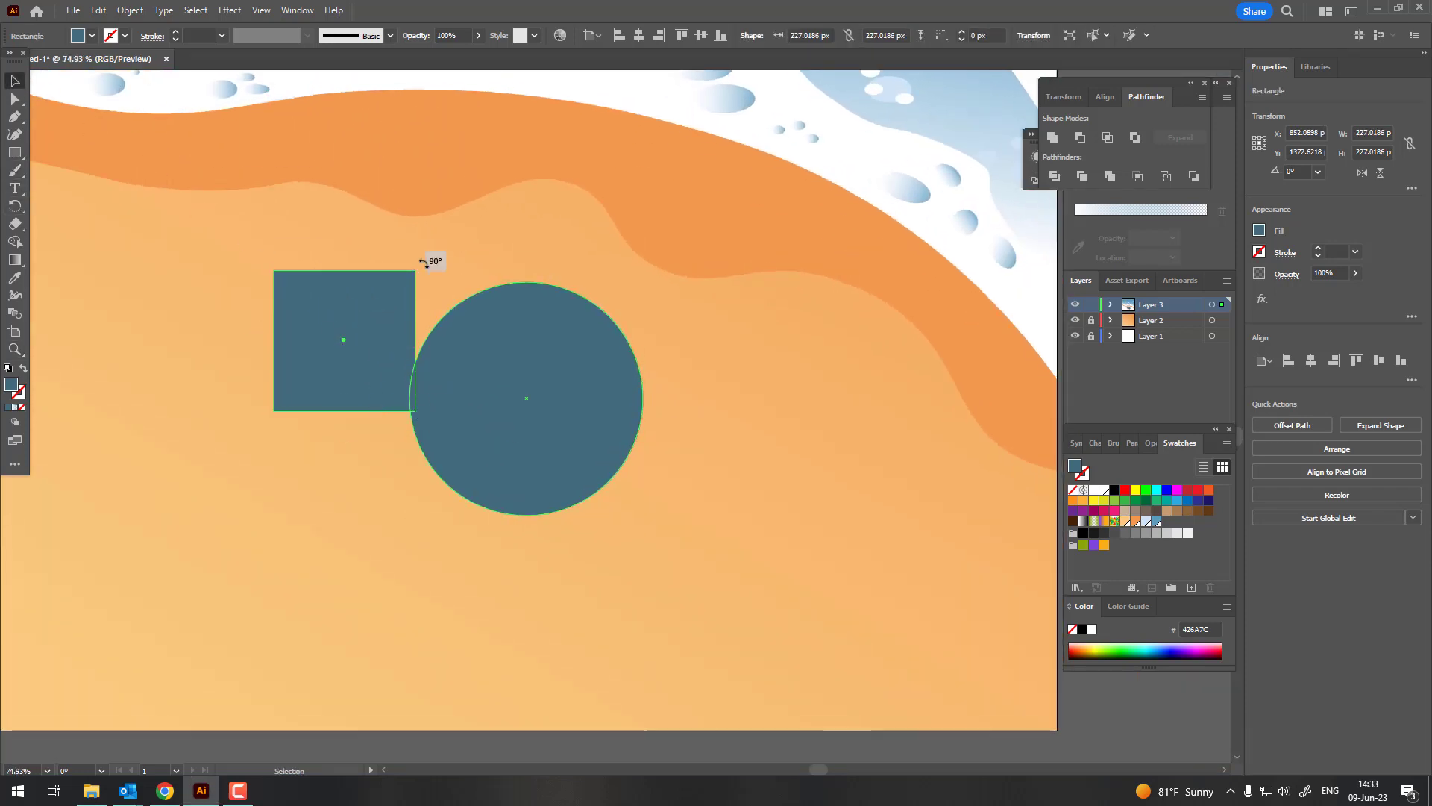
pyautogui.moveTo(425, 263); pyautogui.dragTo(445, 316)
pyautogui.press('a')
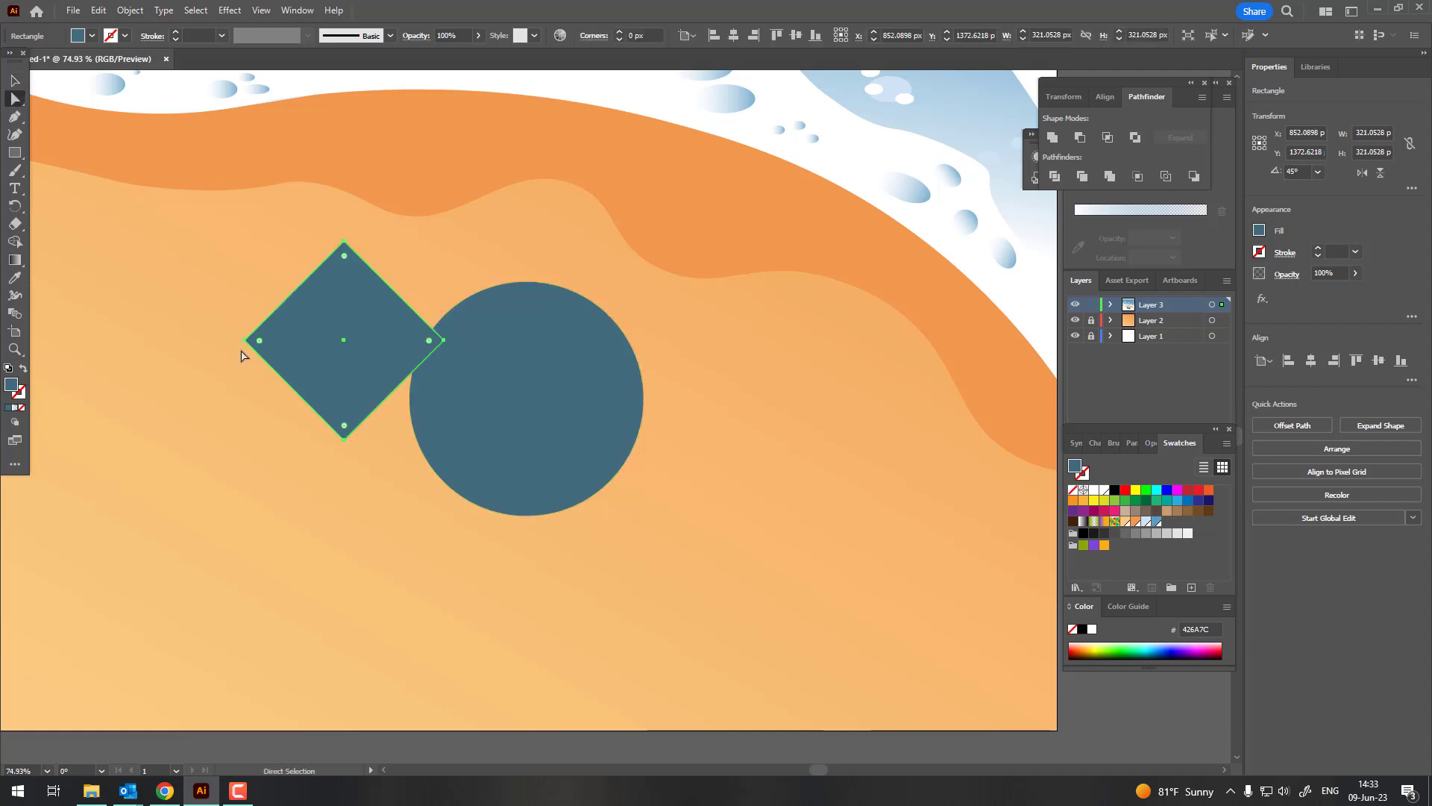
pyautogui.click(248, 341)
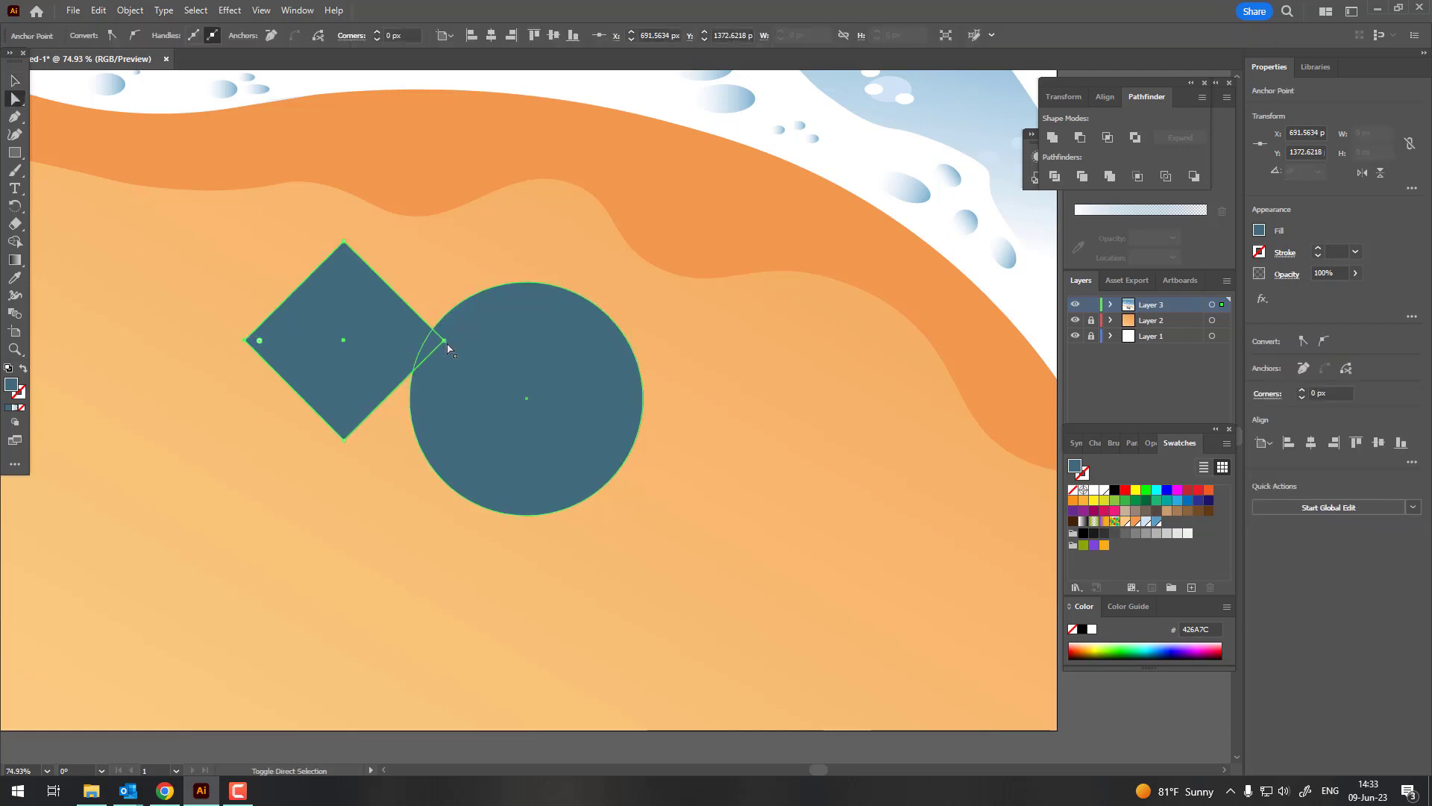
pyautogui.moveTo(446, 340)
pyautogui.mouseDown()
pyautogui.moveTo(449, 239)
pyautogui.moveTo(456, 253)
pyautogui.mouseUp()
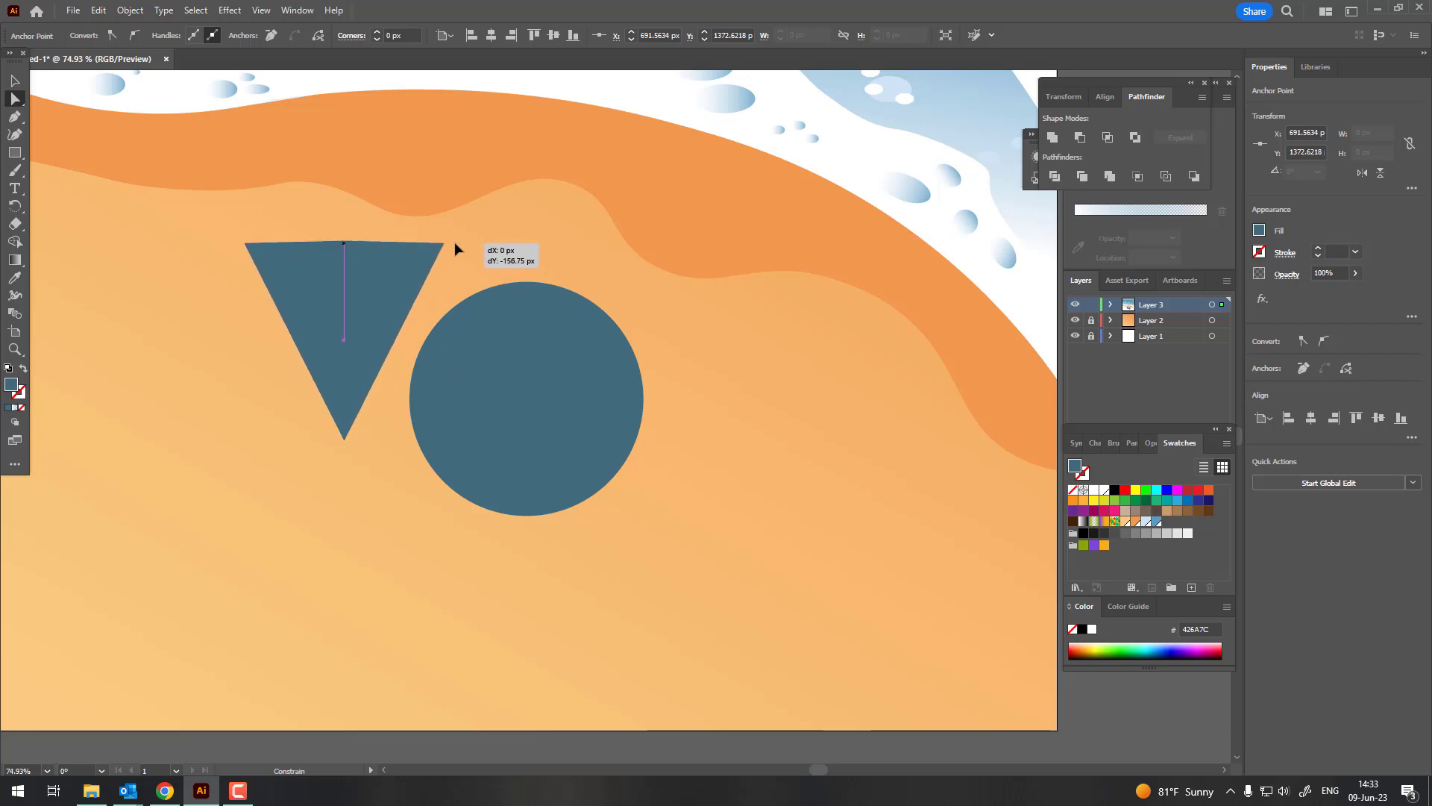
# Remove the circle beside the triangle.
pyautogui.click(15, 80)
pyautogui.click(580, 461)
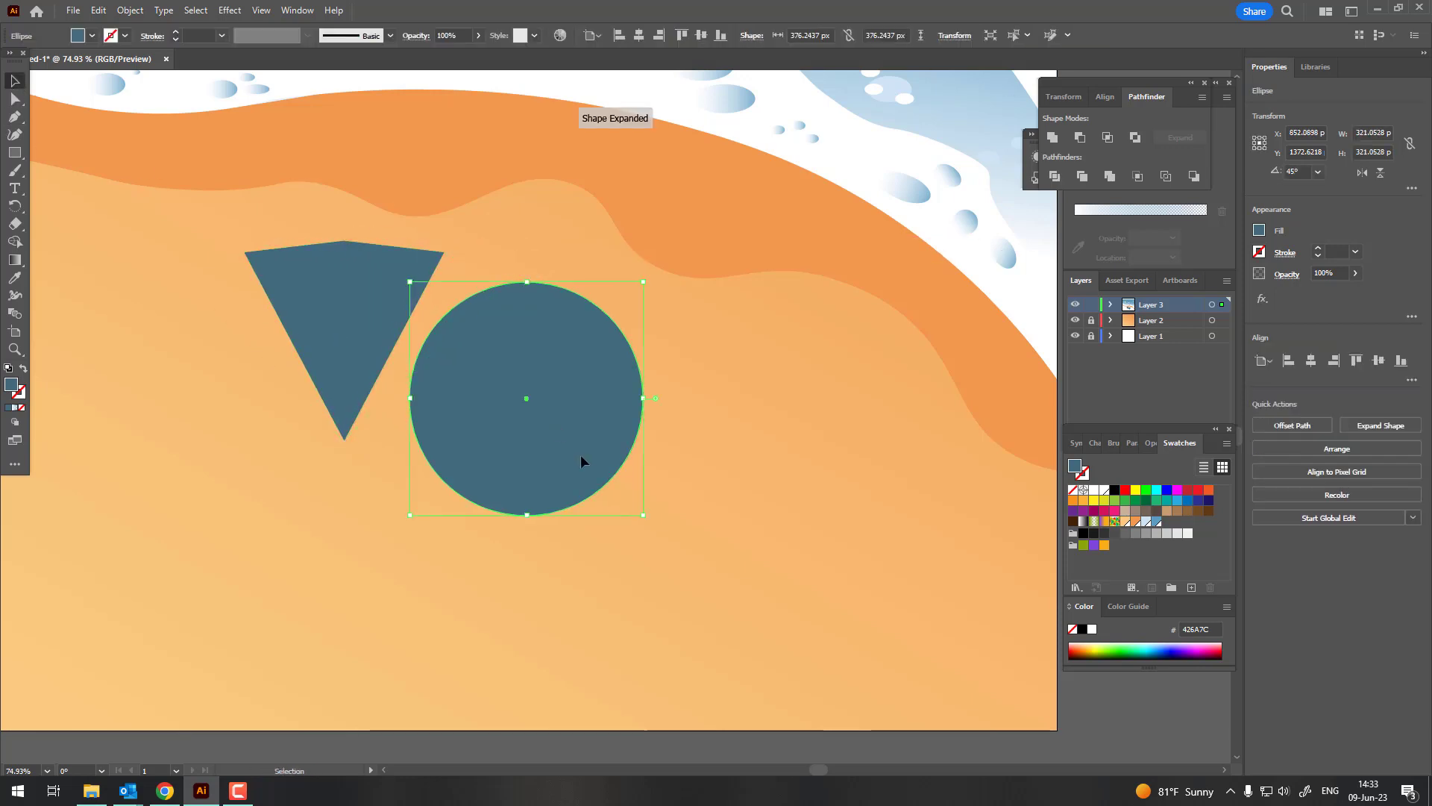
pyautogui.hotkey('ctrl', 'z')
pyautogui.hotkey('ctrl', 'z')
pyautogui.hotkey('ctrl', 'z')
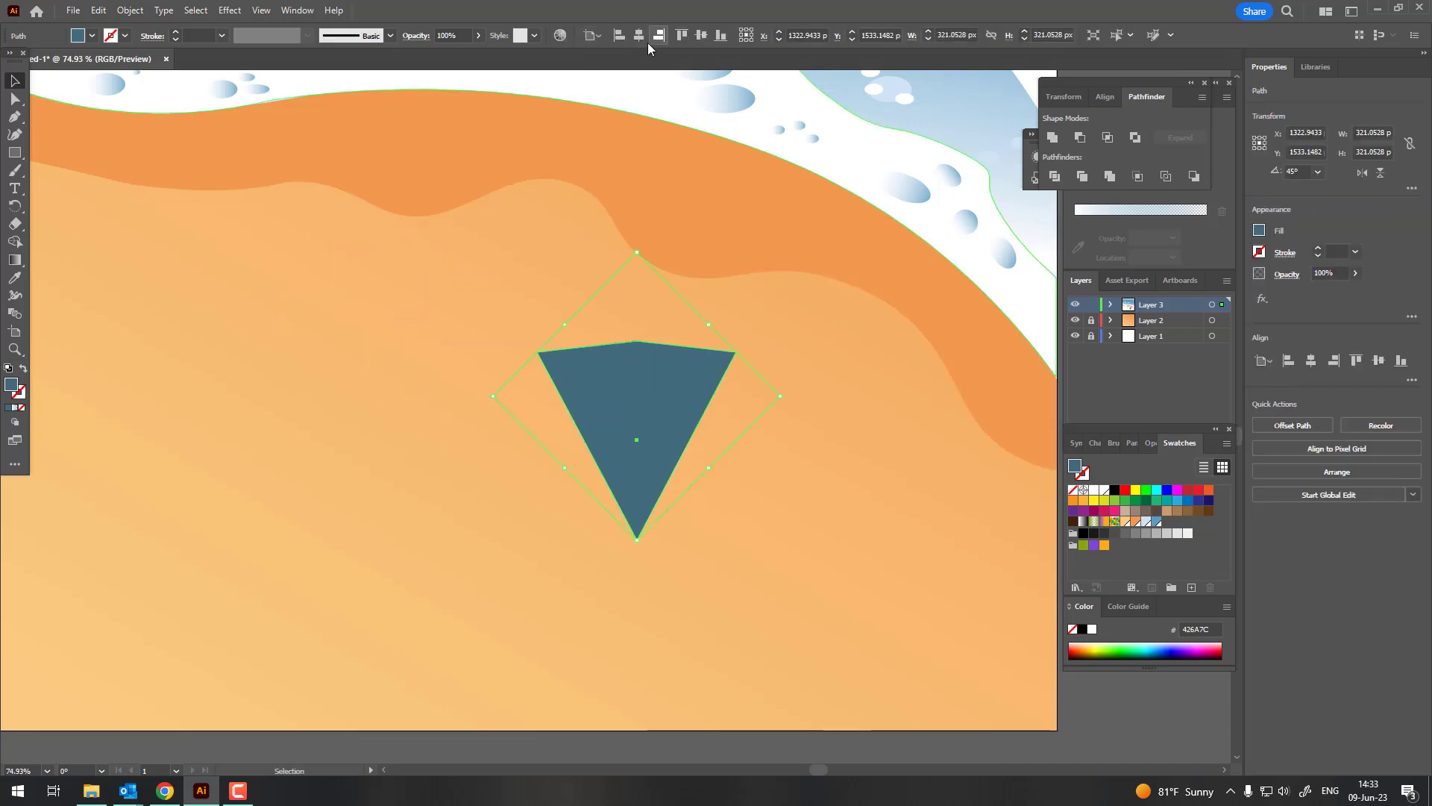
pyautogui.hotkey('ctrl', 'z')
# Drag the triangle's top-middle anchor down to flatten its top edge.
pyautogui.press('z')
pyautogui.moveTo(506, 240); pyautogui.dragTo(716, 400)
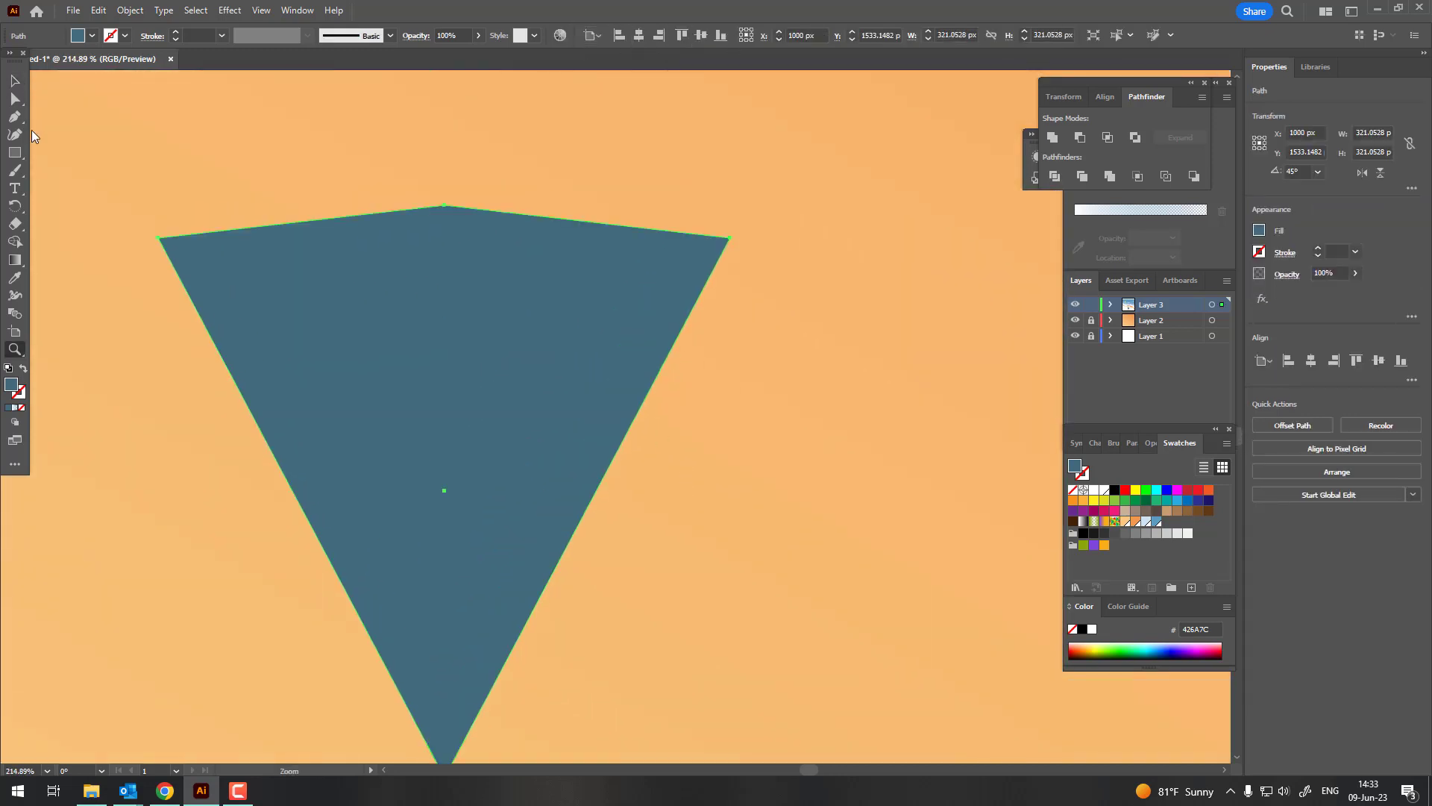
pyautogui.click(13, 97)
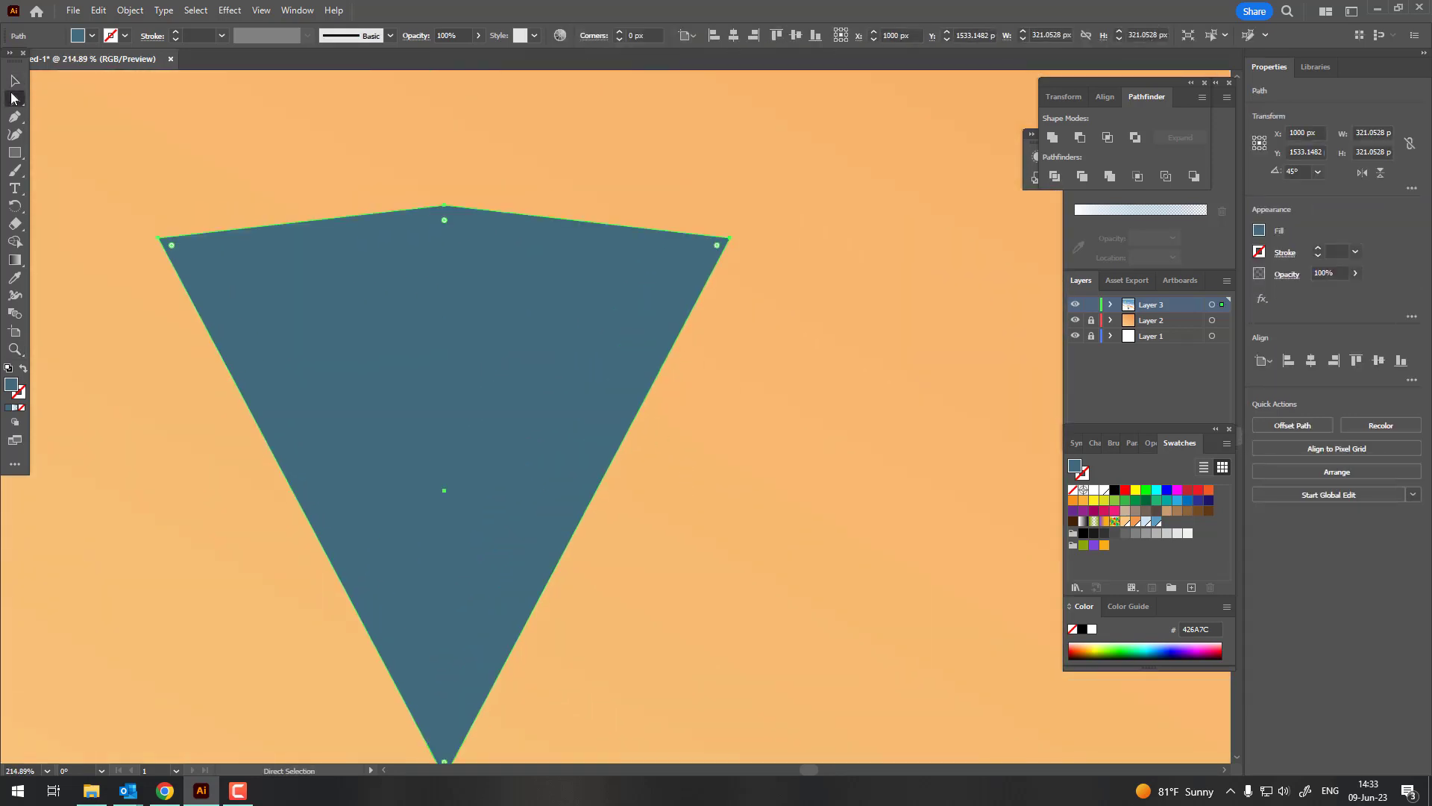
pyautogui.moveTo(447, 208); pyautogui.dragTo(449, 239)
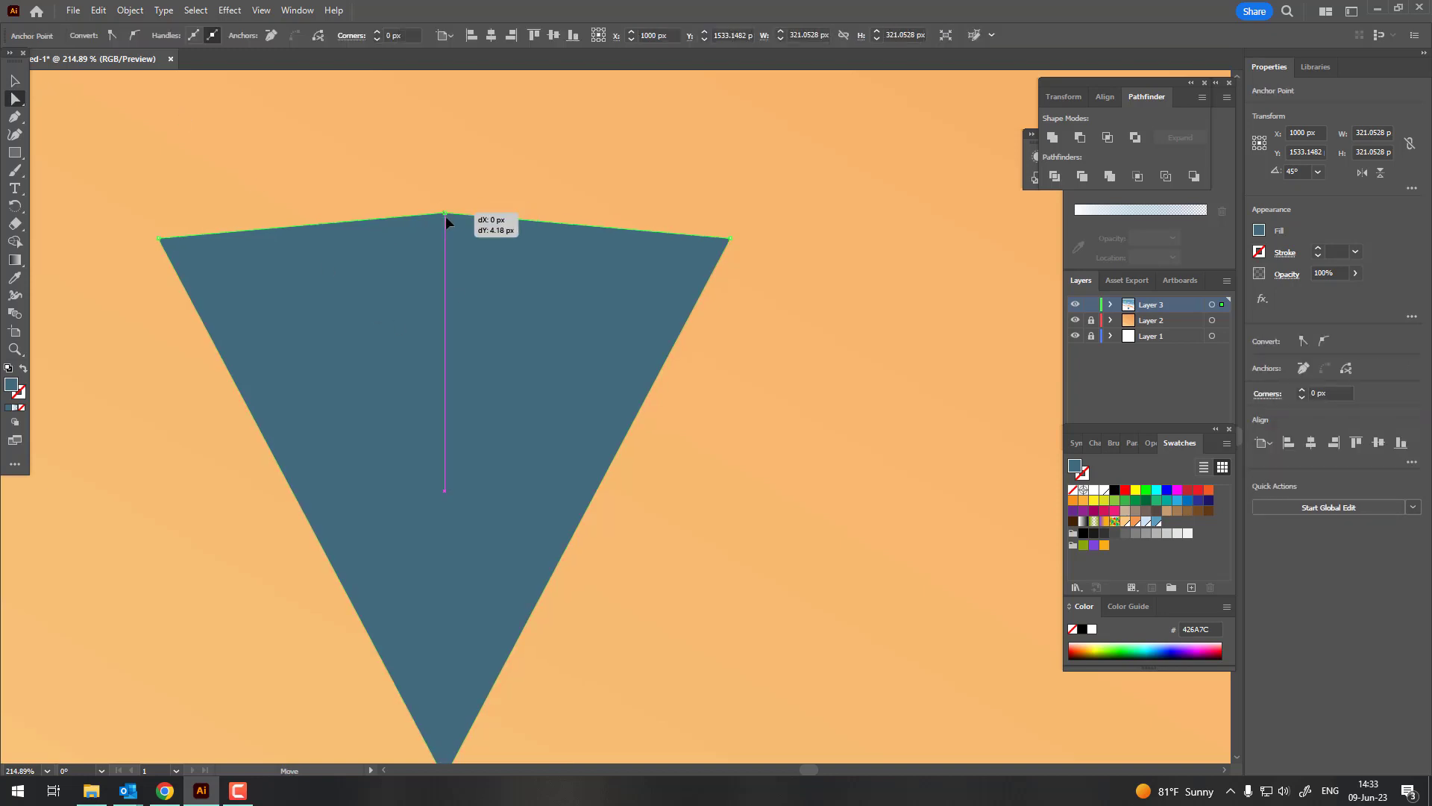
pyautogui.press('z')
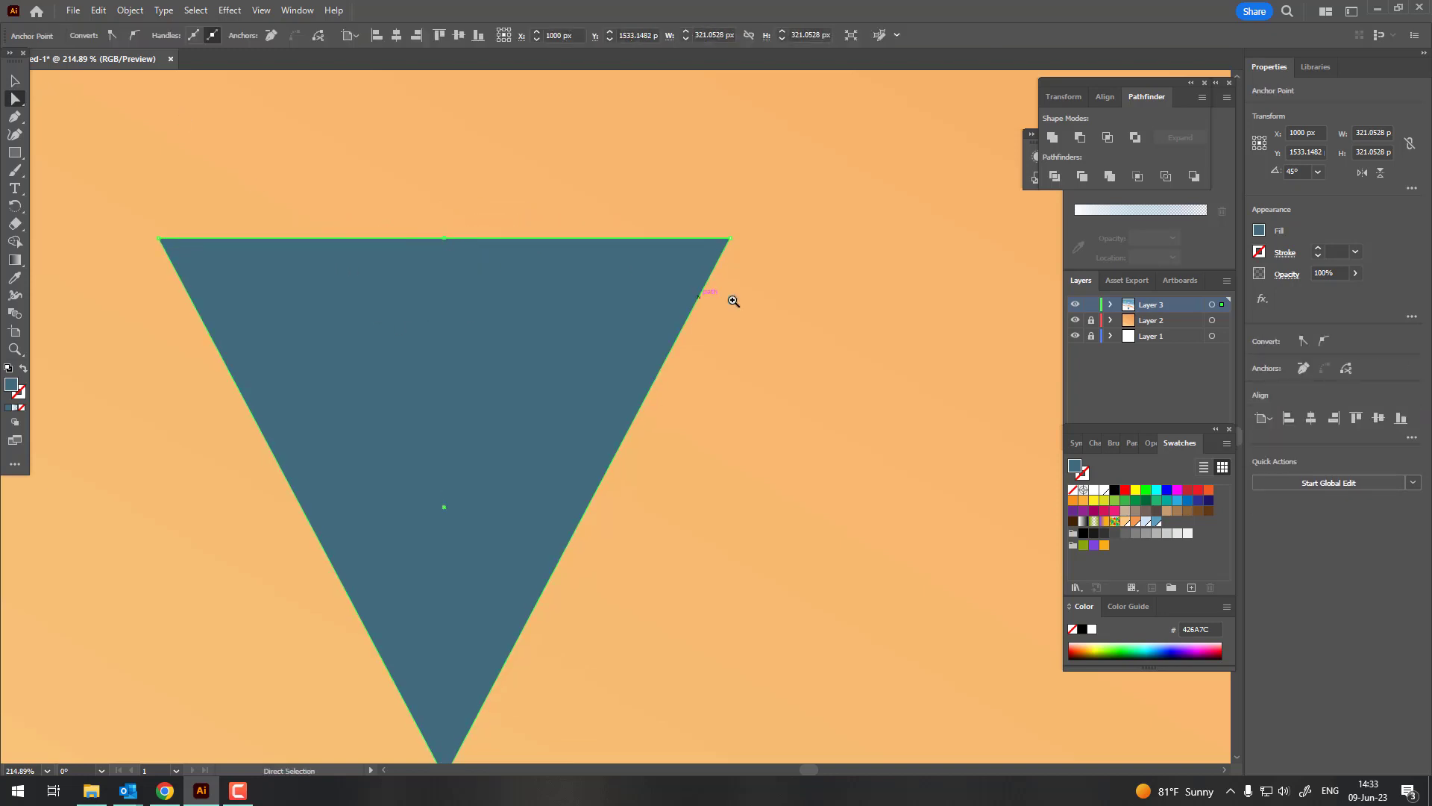
pyautogui.moveTo(732, 301); pyautogui.dragTo(368, 480)
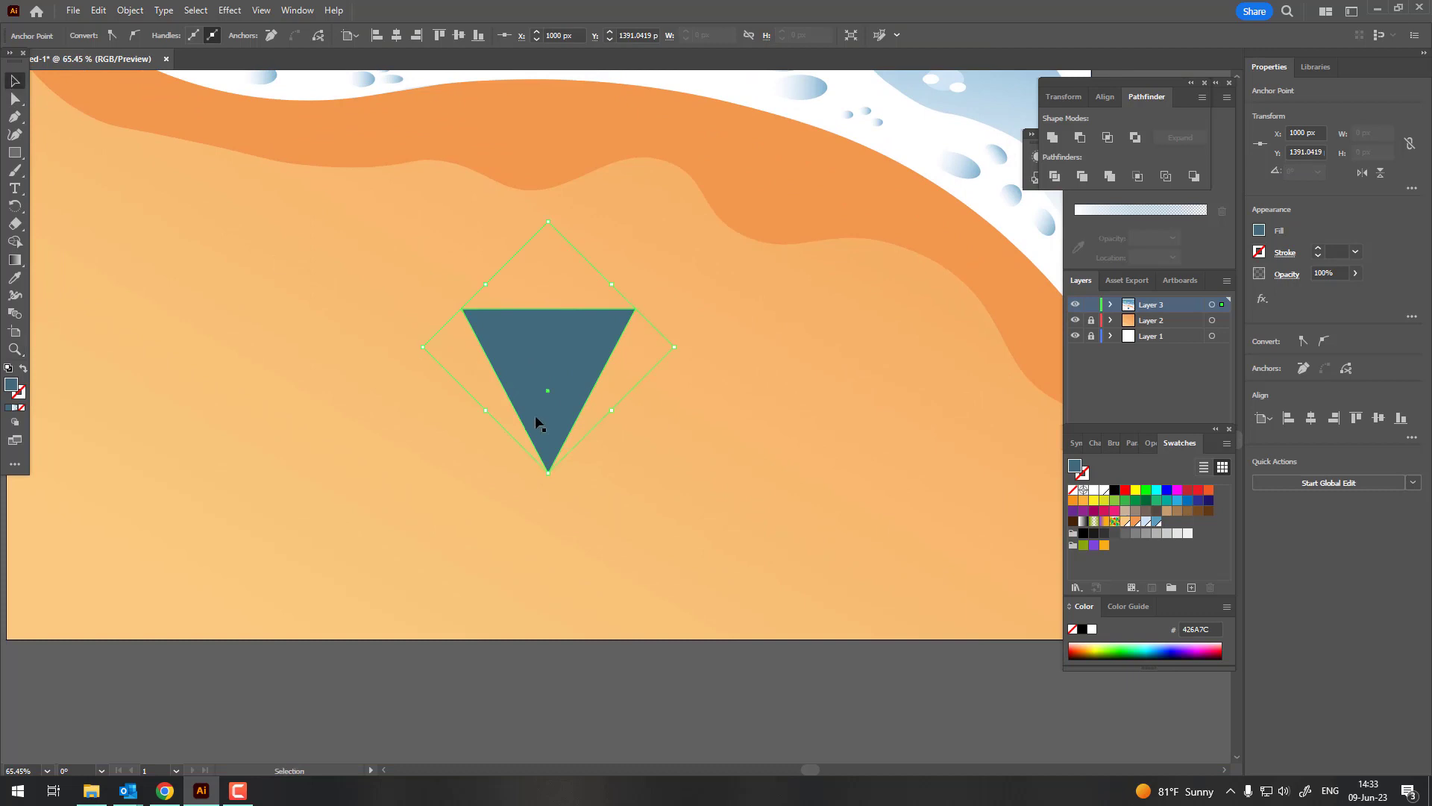
# Narrow the triangle evenly, fill it red, and move it up to the foam edge.
pyautogui.click(507, 373)
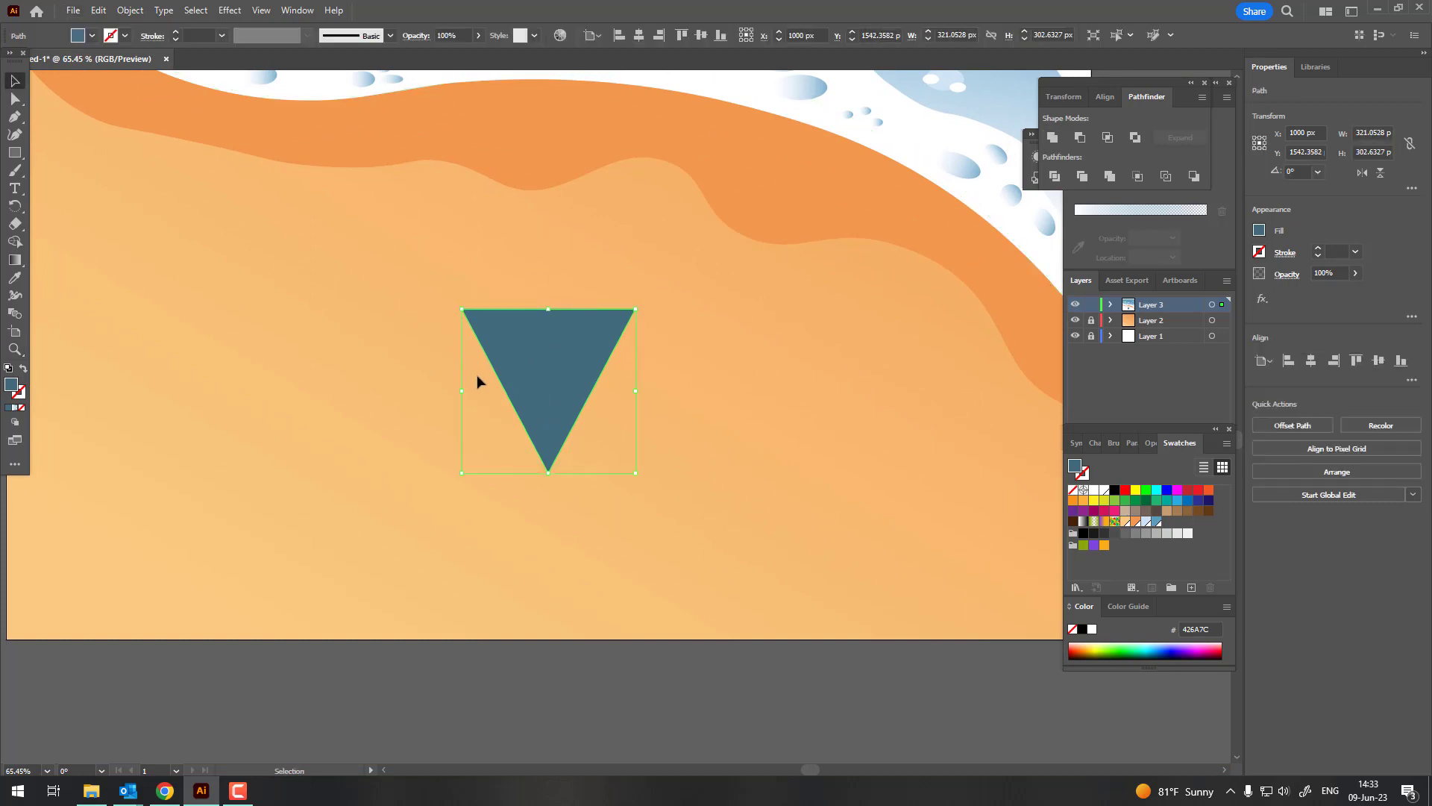
pyautogui.moveTo(459, 395); pyautogui.dragTo(507, 403)
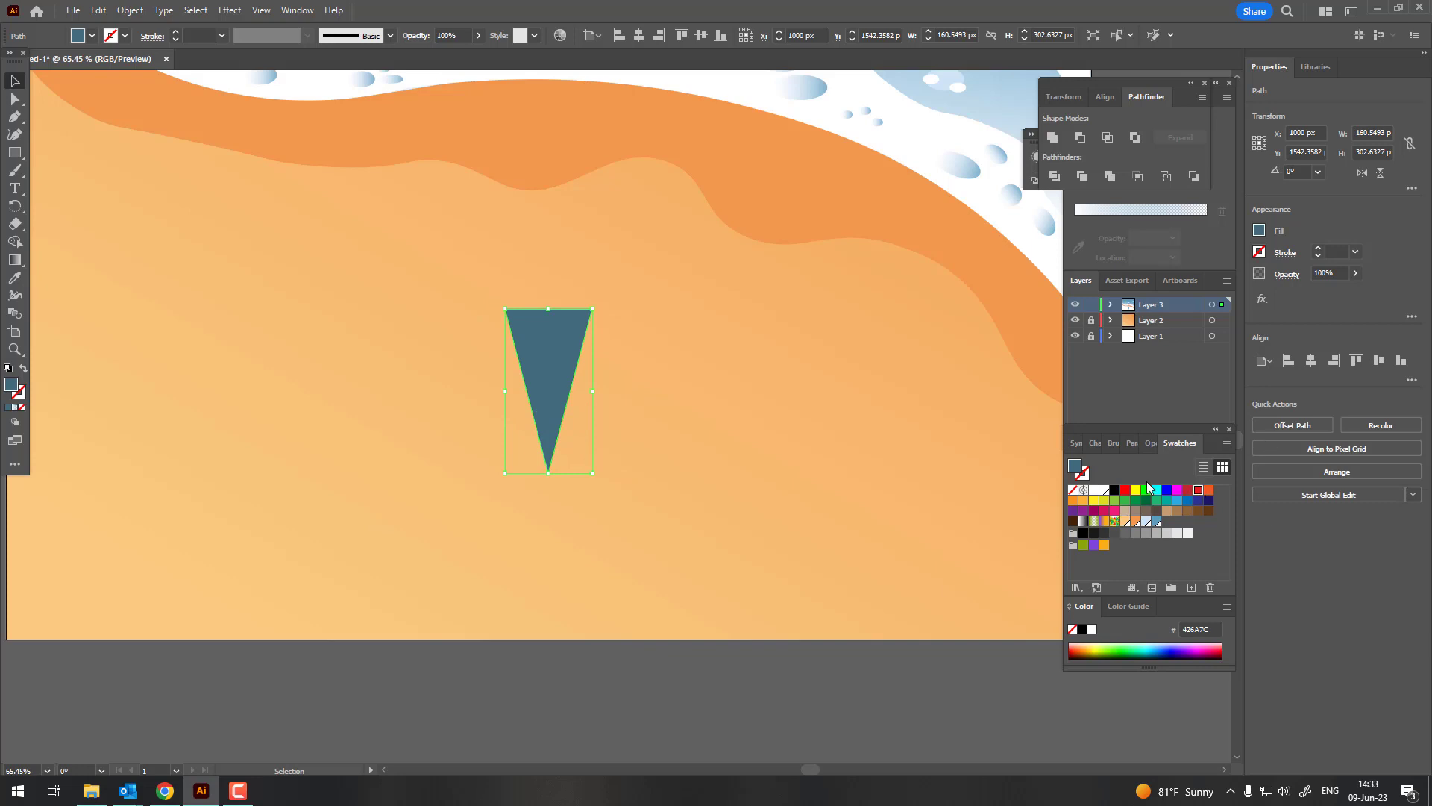
pyautogui.click(1125, 489)
pyautogui.scroll(1, 591, 416)
pyautogui.scroll(3, 604, 559)
pyautogui.scroll(2, 604, 559)
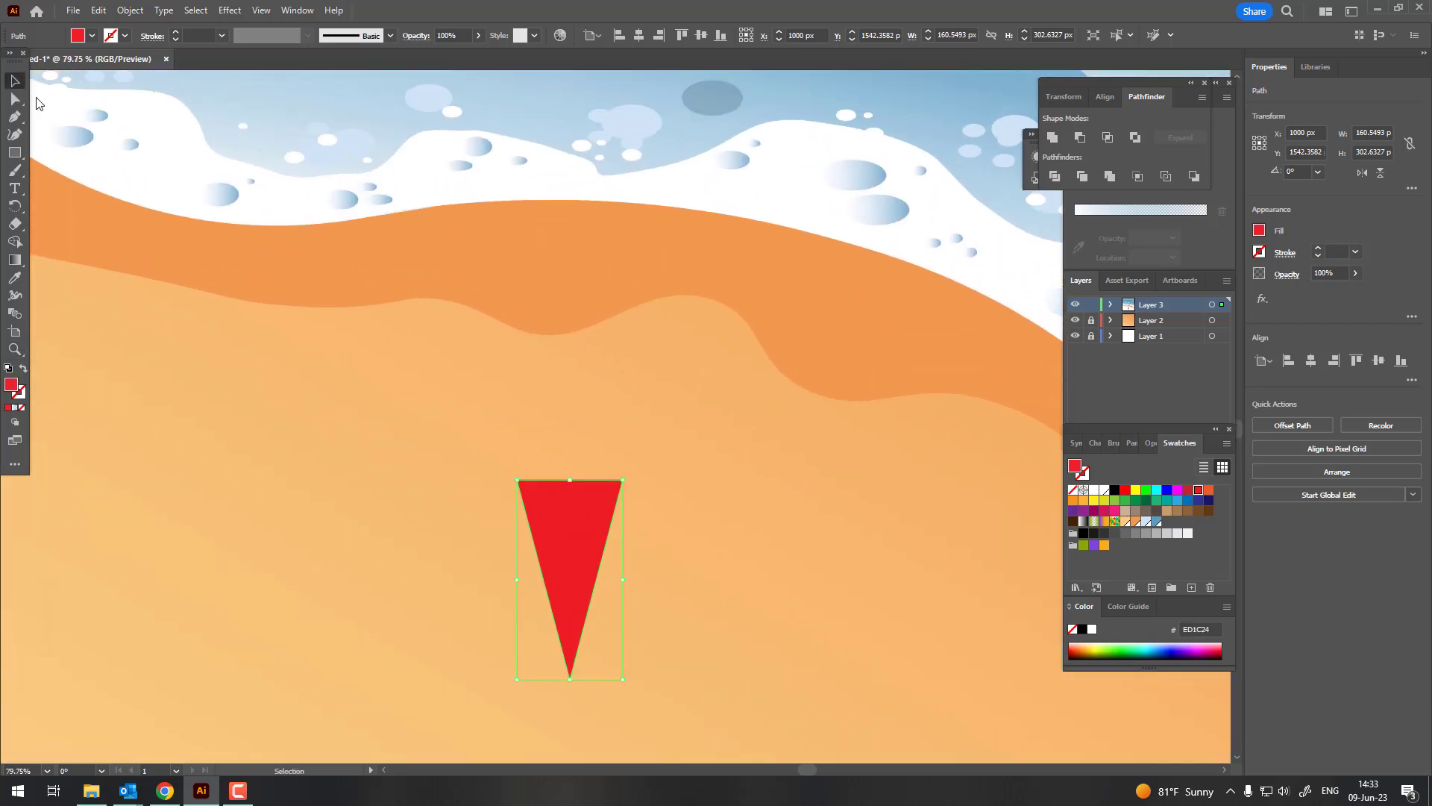
pyautogui.moveTo(586, 522); pyautogui.dragTo(608, 223)
pyautogui.hotkey('ctrl', '0')
pyautogui.scroll(2, 563, 412)
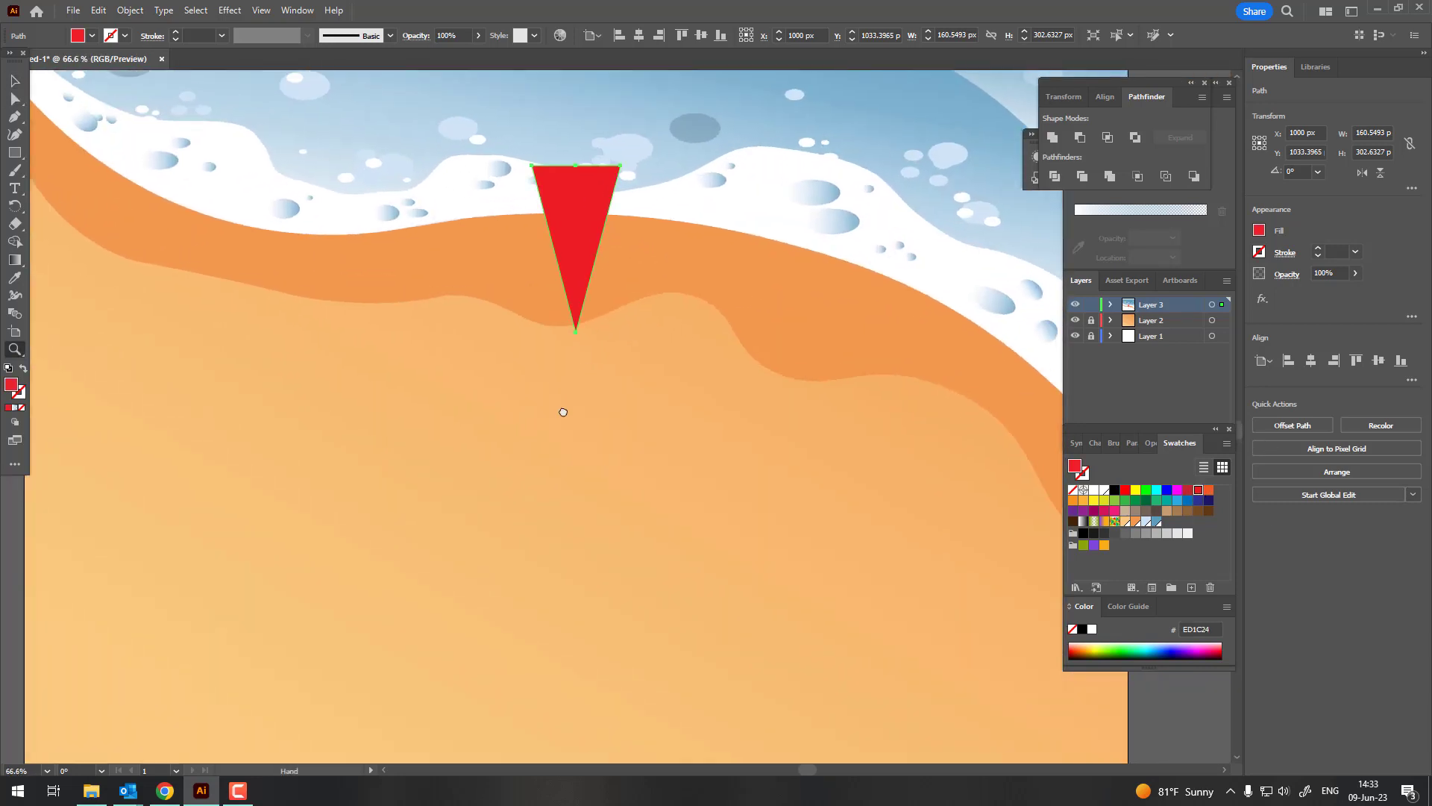
pyautogui.moveTo(563, 412); pyautogui.dragTo(520, 471)
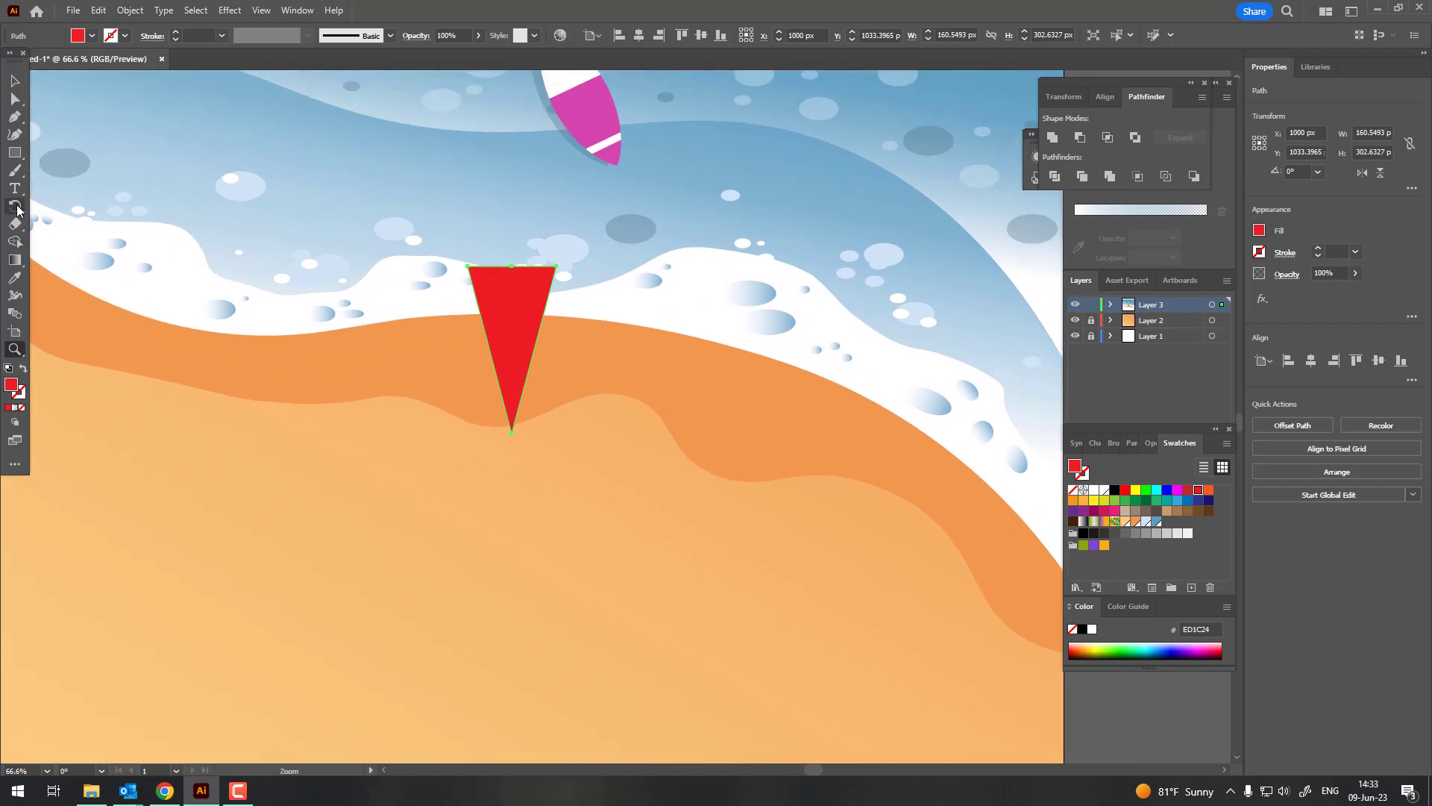
# Try a 60° rotated copy around the triangle's bottom point, then undo it.
pyautogui.click(15, 206)
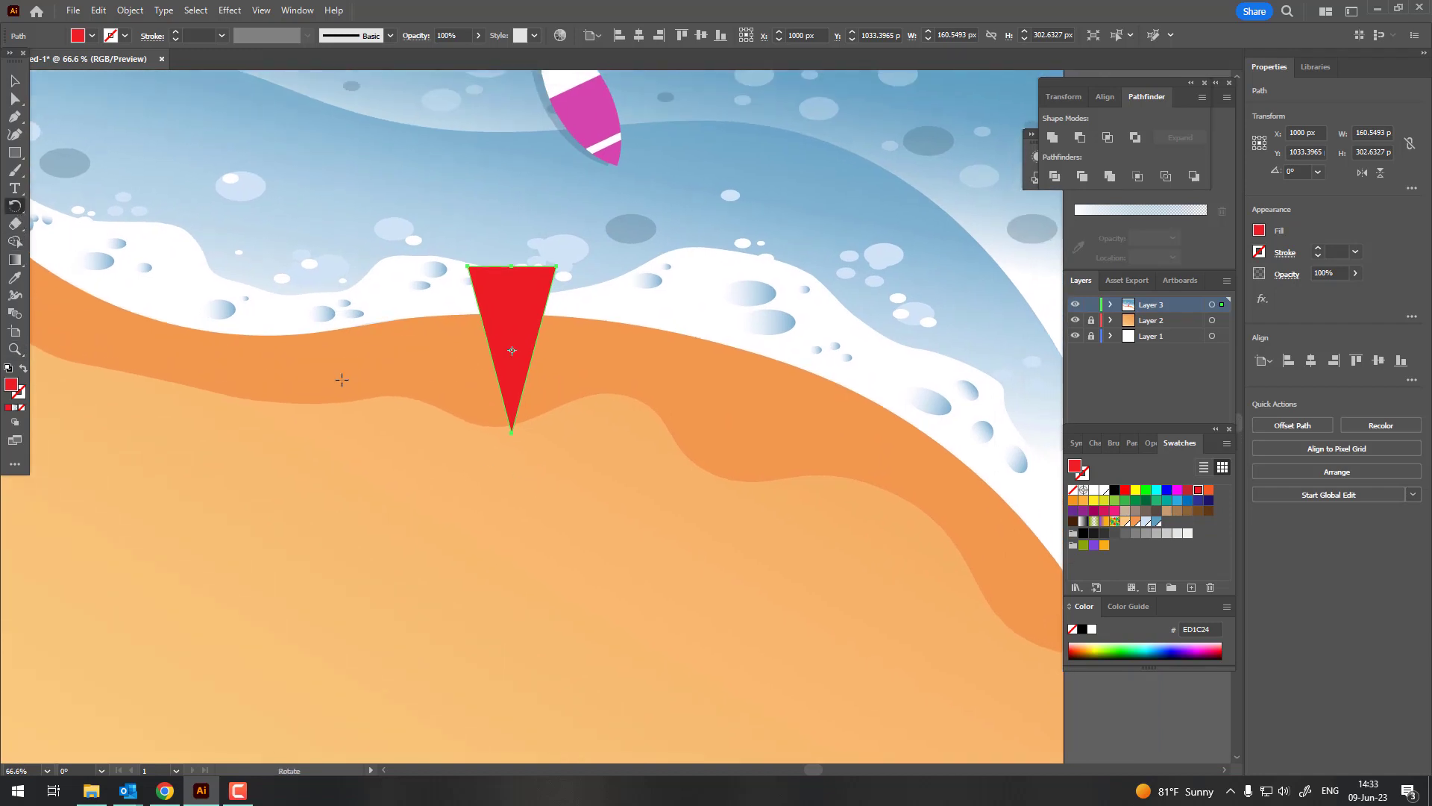
pyautogui.keyDown('alt'); pyautogui.click(512, 432); pyautogui.keyUp('alt')
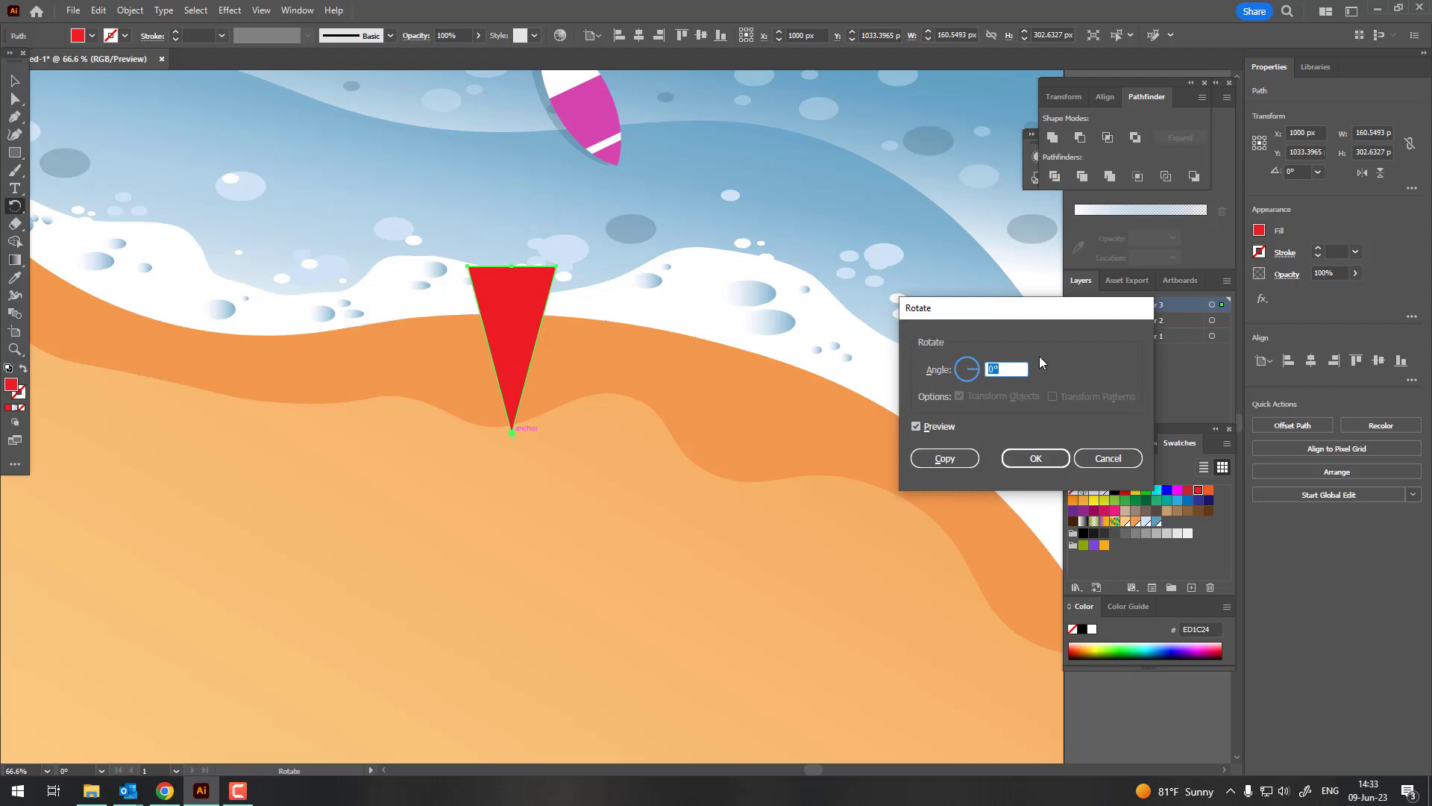
pyautogui.click(944, 426)
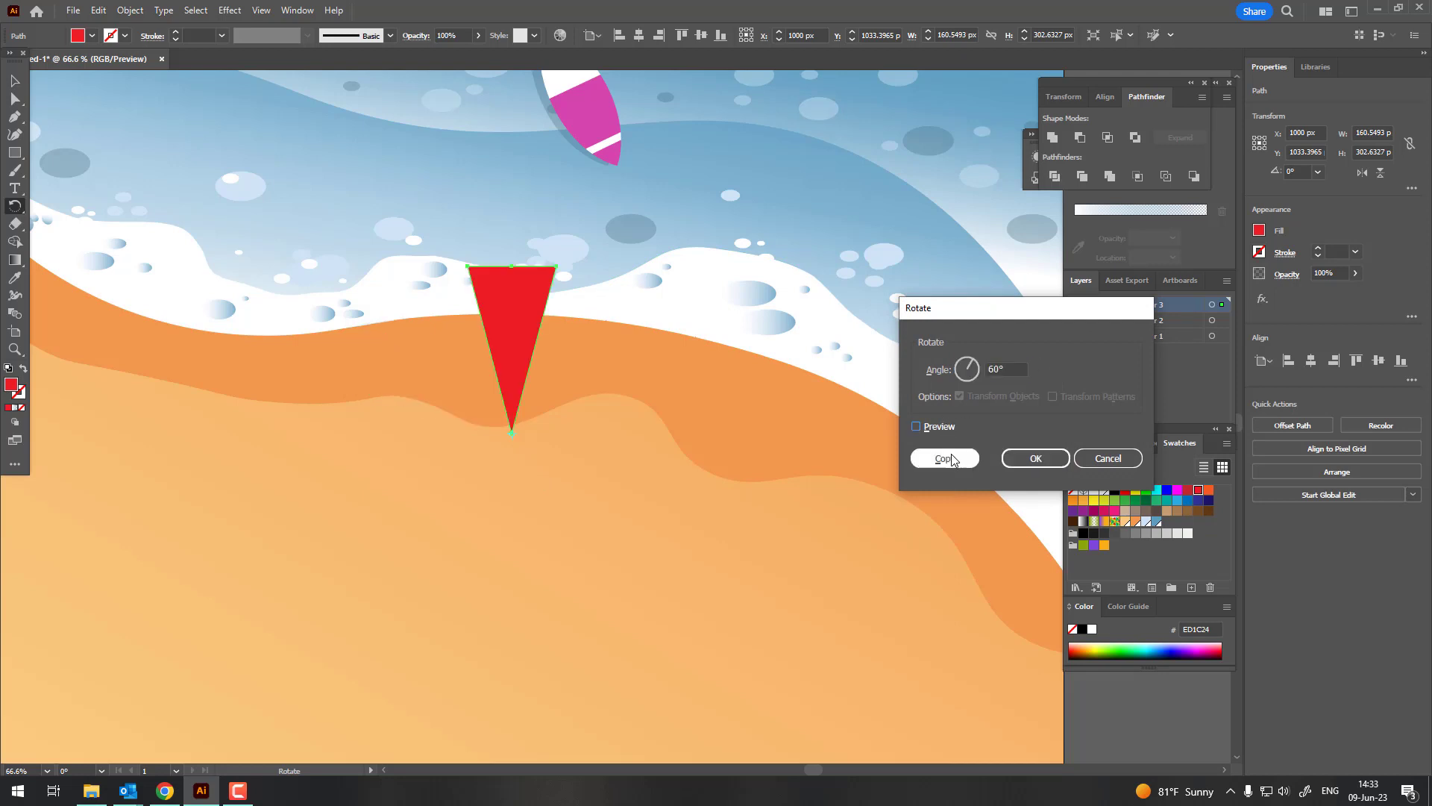
pyautogui.click(944, 458)
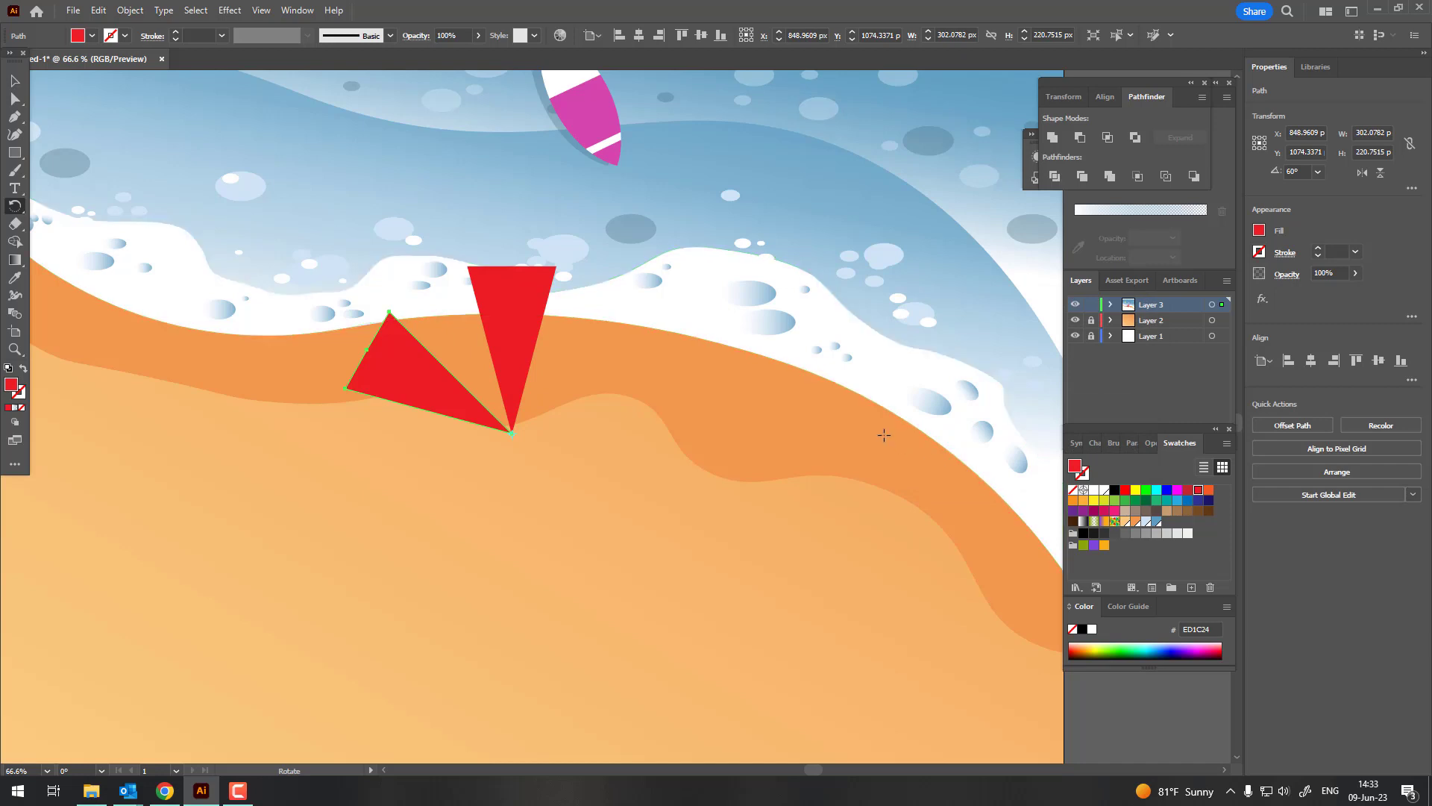
pyautogui.hotkey('ctrl', 'z')
pyautogui.press('z')
pyautogui.scroll(1, 509, 274)
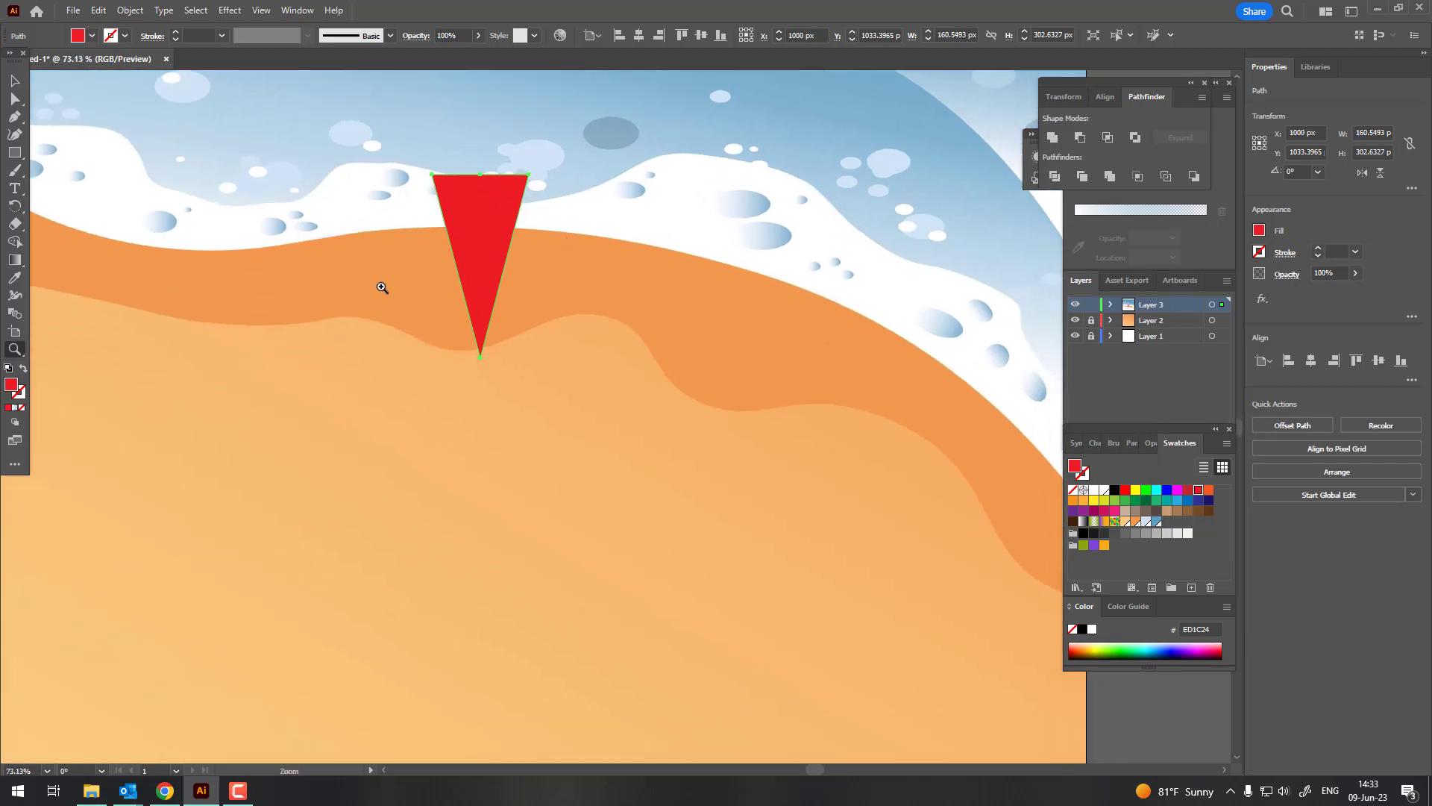
# Delete the red triangle and draw a large red hexagon on the beach.
pyautogui.click(10, 84)
pyautogui.press('Delete')
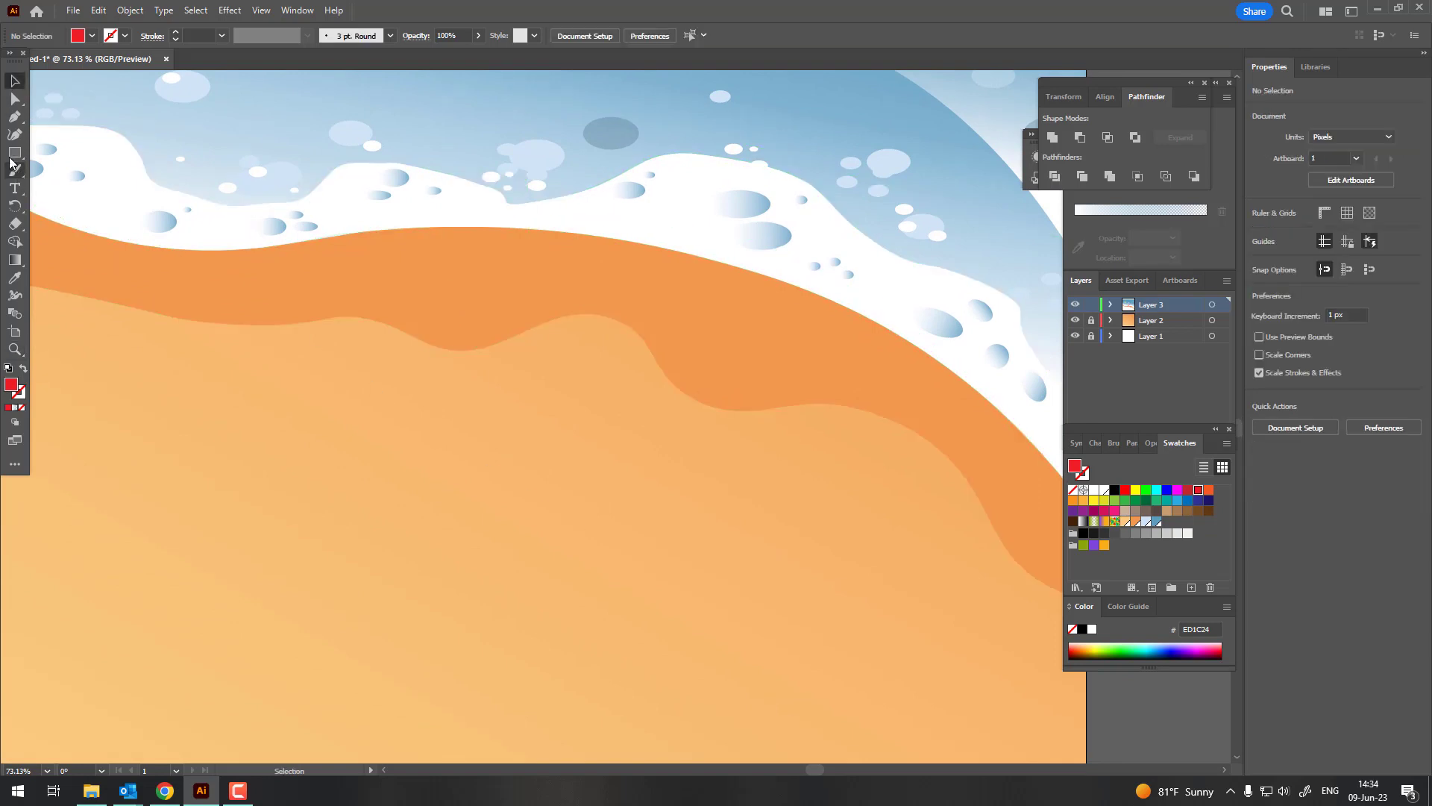
pyautogui.moveTo(14, 152); pyautogui.dragTo(88, 193)
pyautogui.moveTo(410, 351); pyautogui.dragTo(642, 544)
pyautogui.press('z')
pyautogui.scroll(-5, 460, 428)
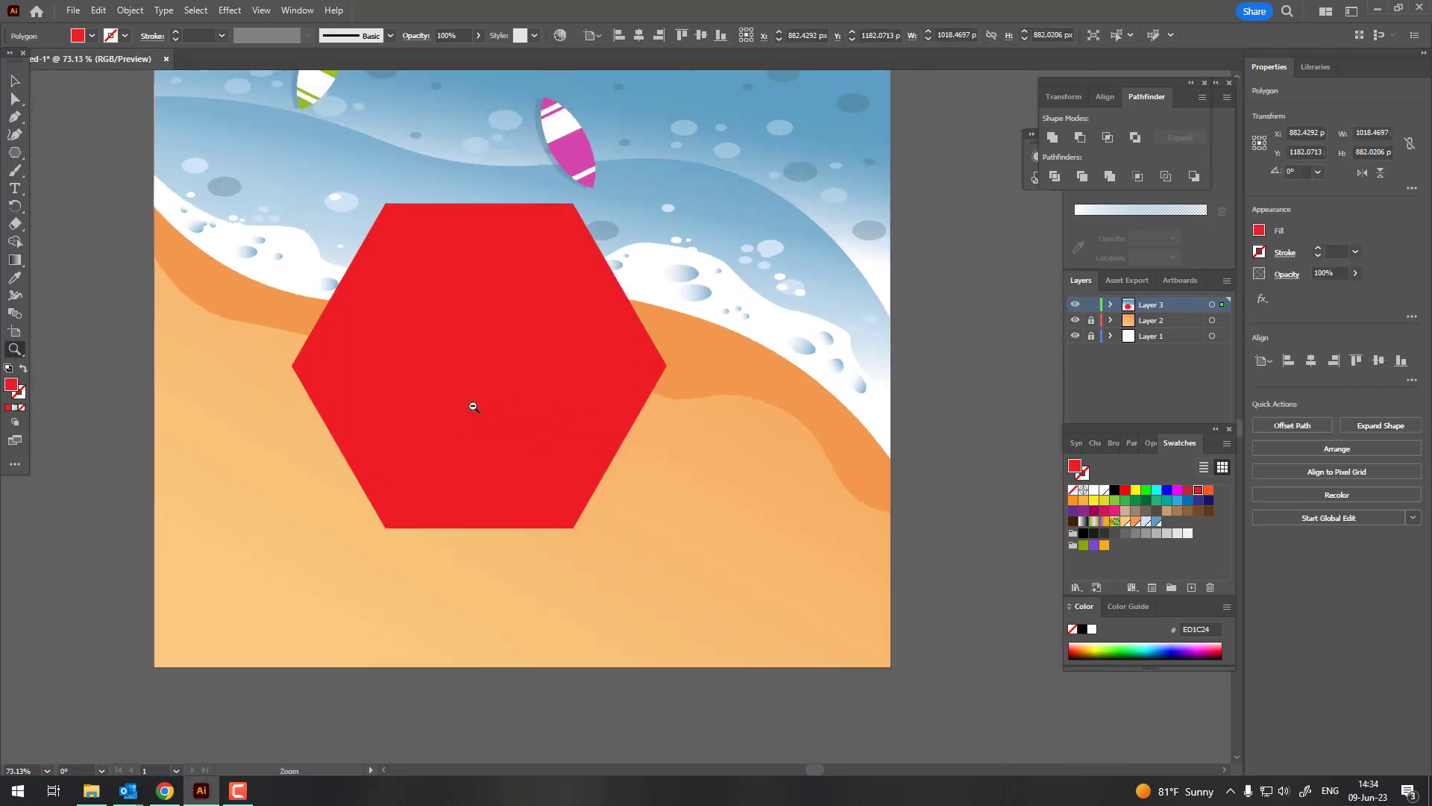
pyautogui.click(17, 80)
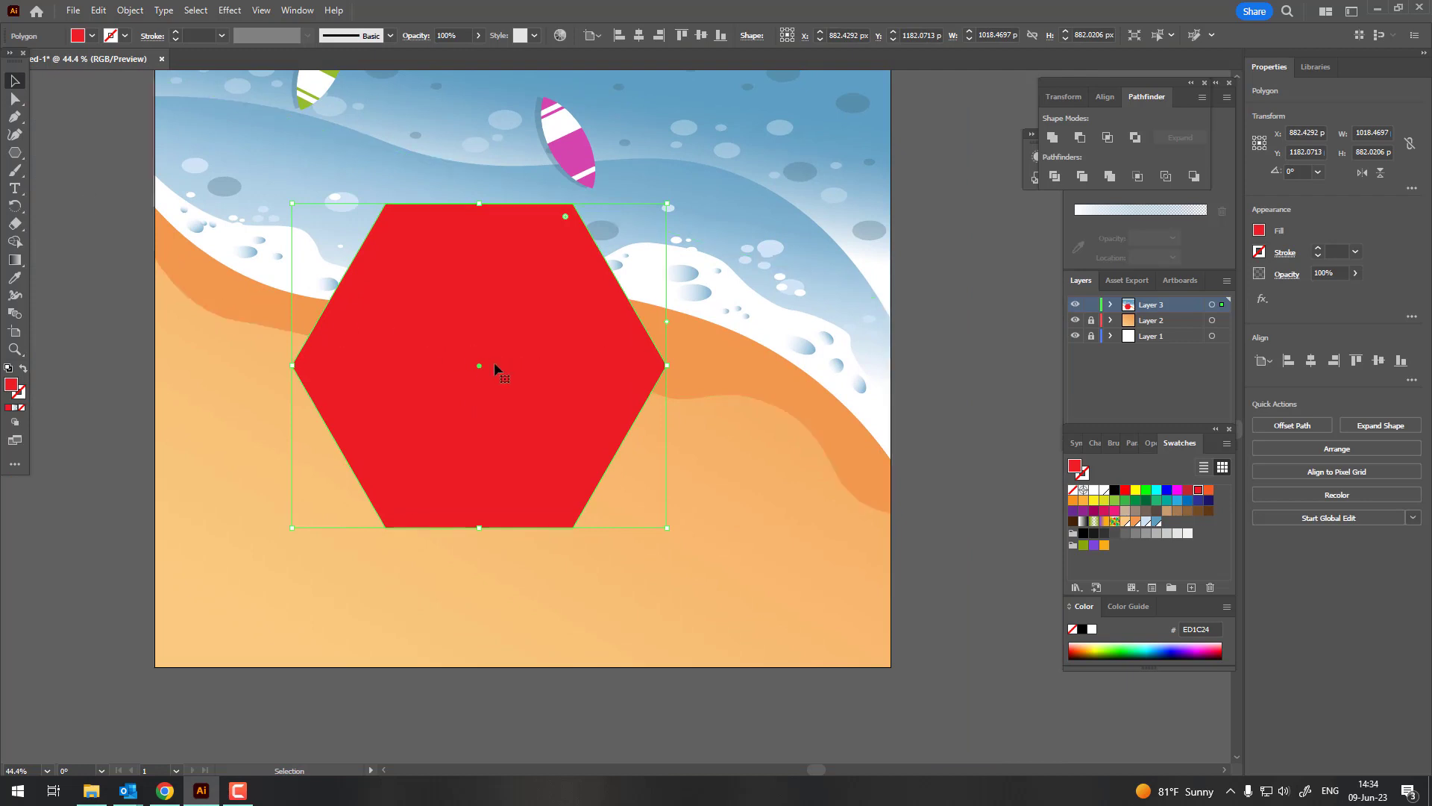
pyautogui.moveTo(494, 361)
pyautogui.mouseDown()
pyautogui.moveTo(554, 396)
pyautogui.moveTo(432, 295)
pyautogui.mouseUp()
# Replace the hexagon with a ten-sided polygon created through the Polygon dialog.
pyautogui.click(14, 152)
pyautogui.press('Delete')
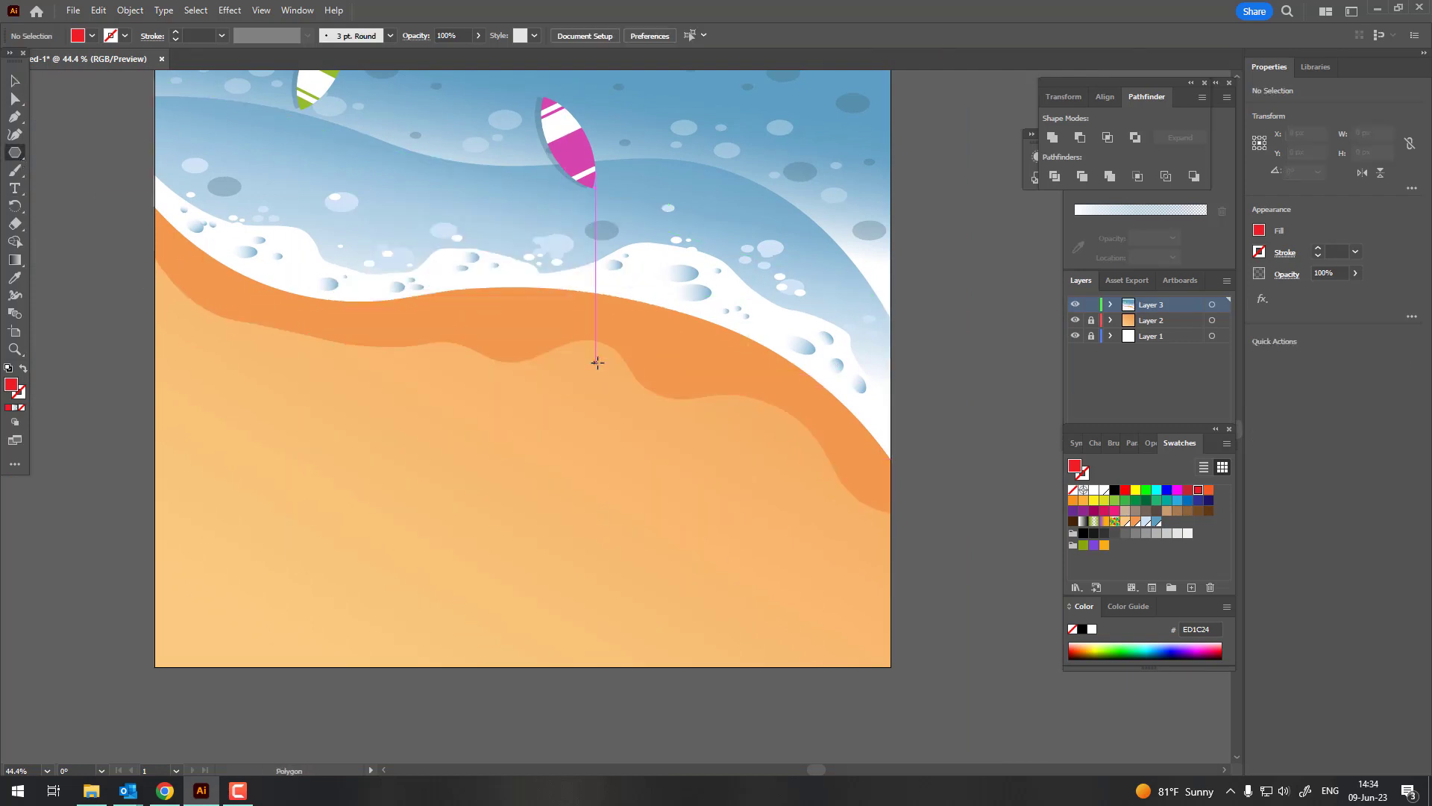
pyautogui.click(594, 362)
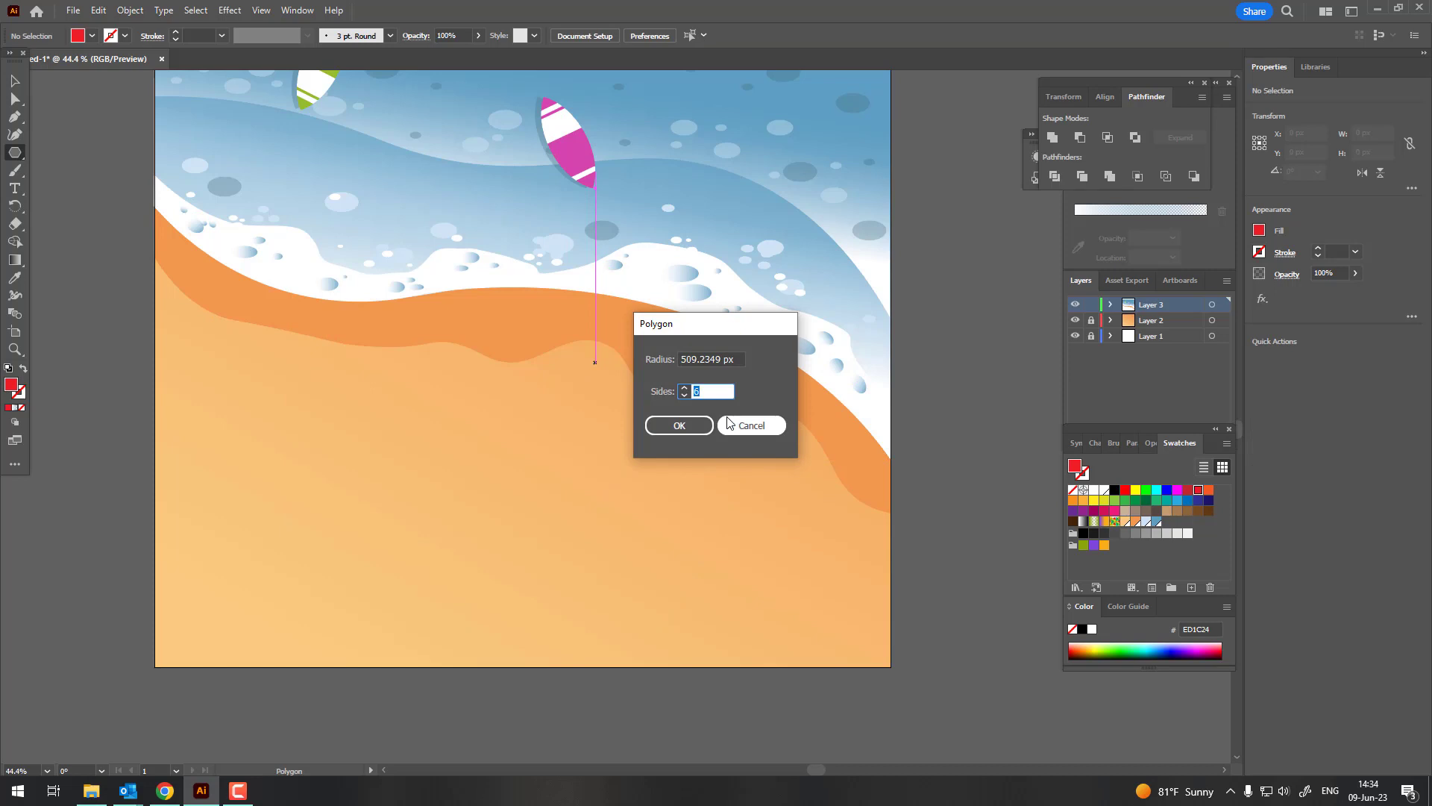
pyautogui.click(679, 425)
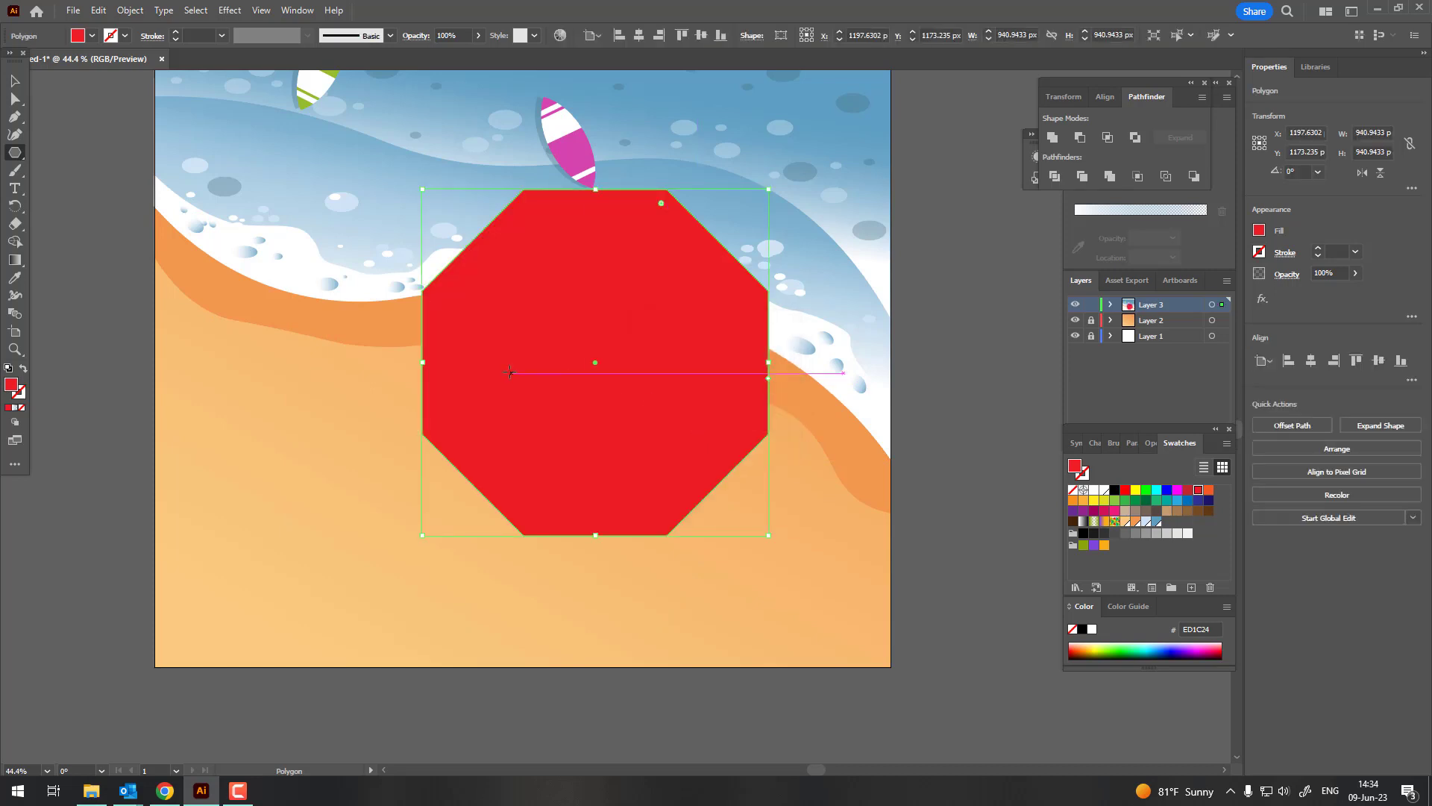
pyautogui.press('Delete')
pyautogui.click(425, 424)
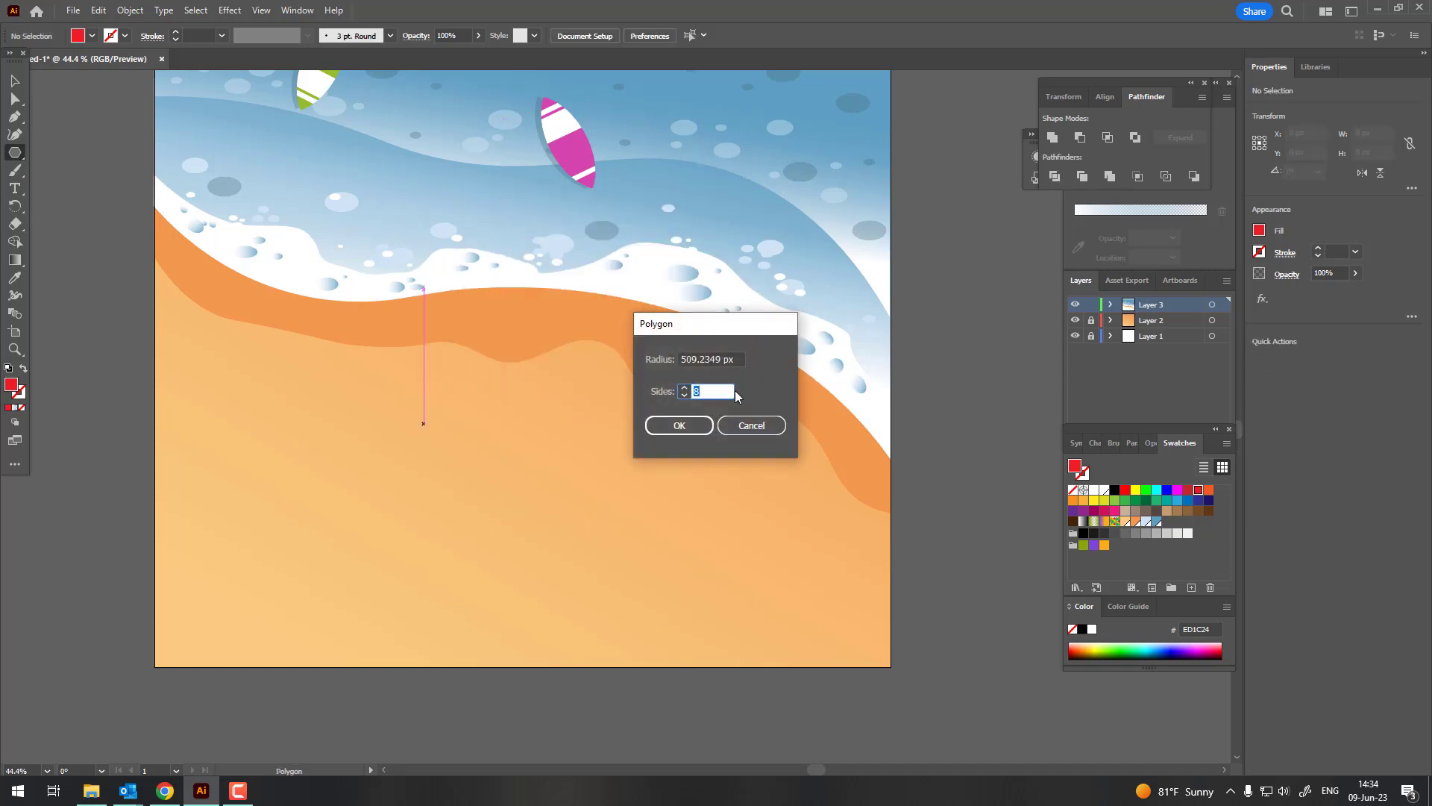
pyautogui.write('0')
pyautogui.click(682, 425)
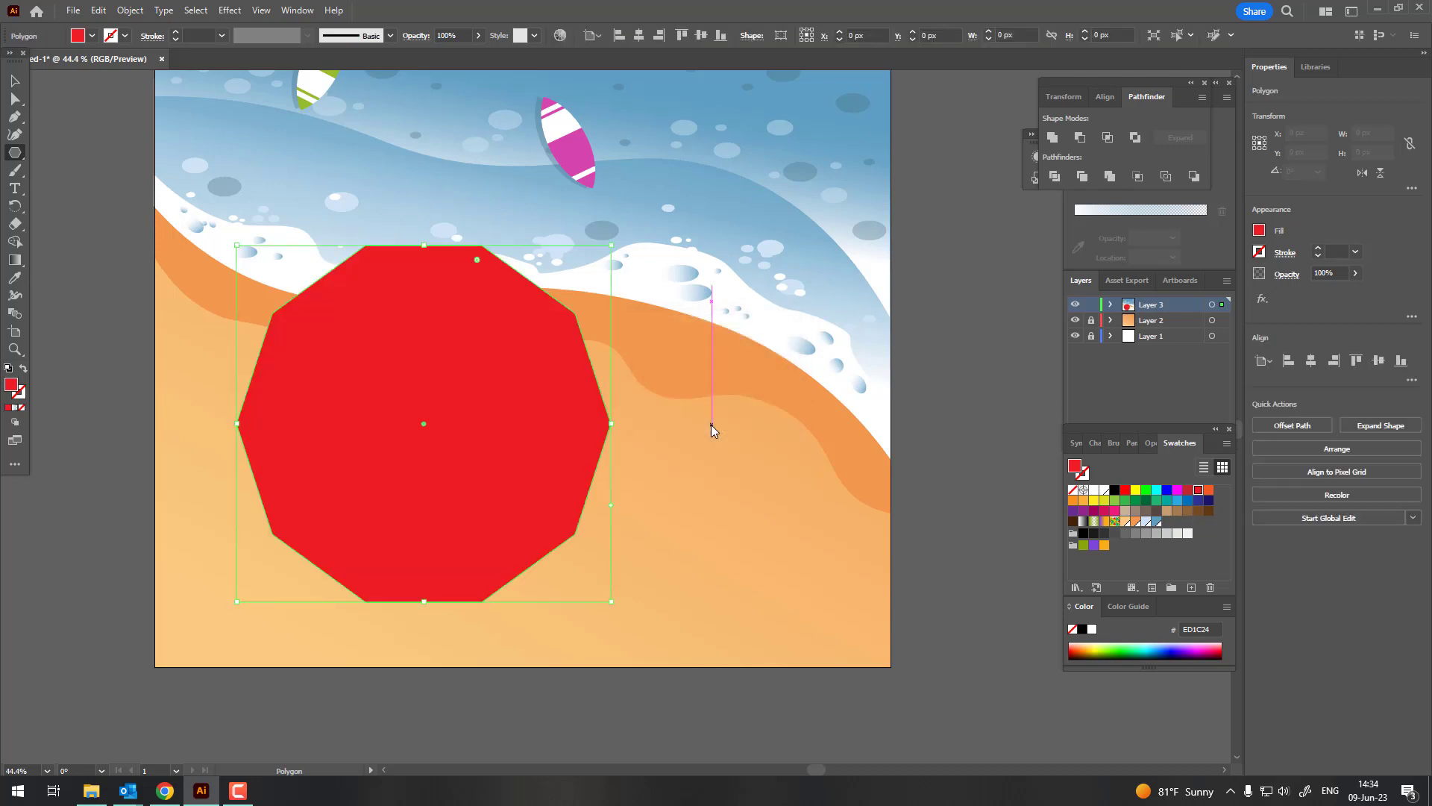
# Shrink the polygon to about 379 px wide and move it onto the sand below the orange band.
pyautogui.click(11, 81)
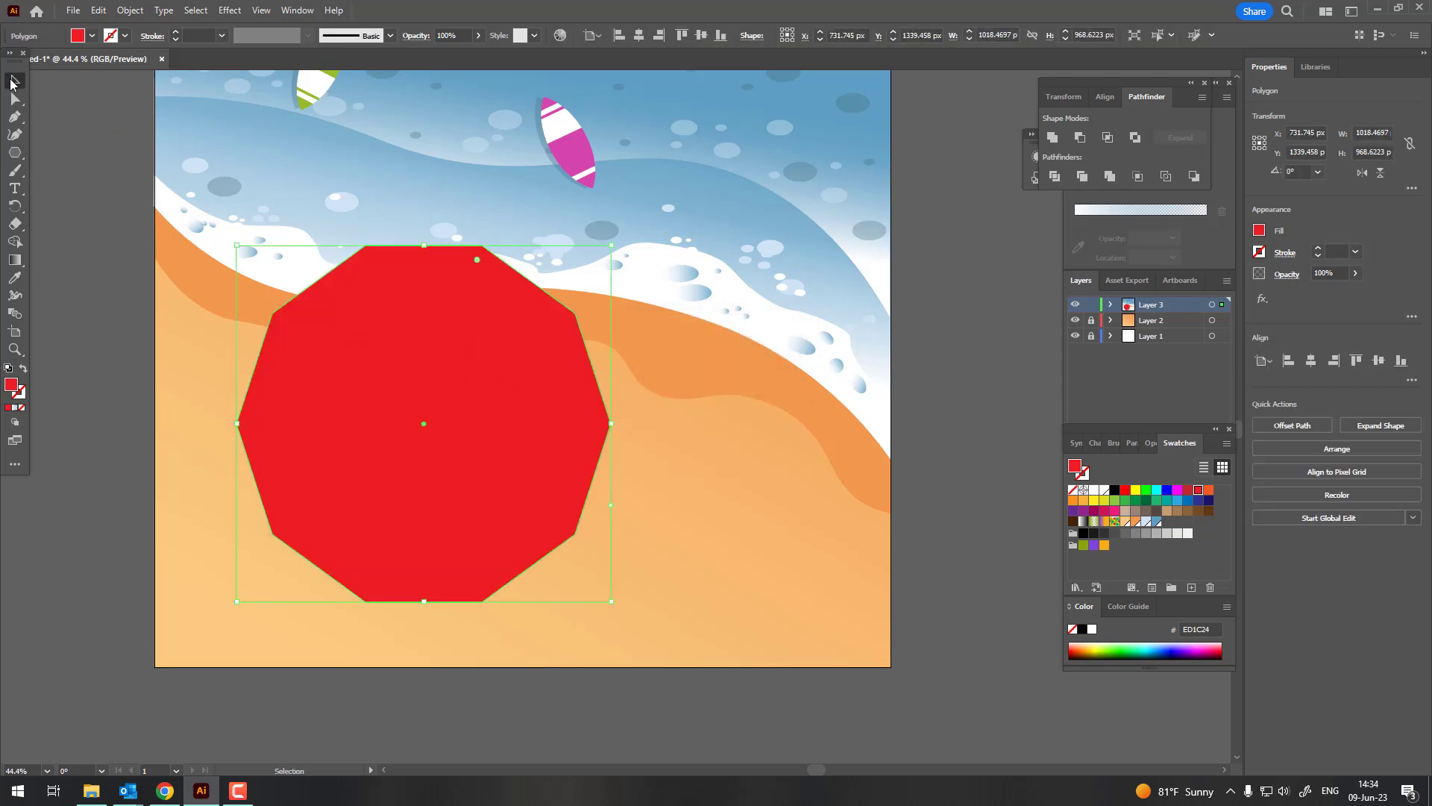
pyautogui.moveTo(611, 601); pyautogui.dragTo(496, 494)
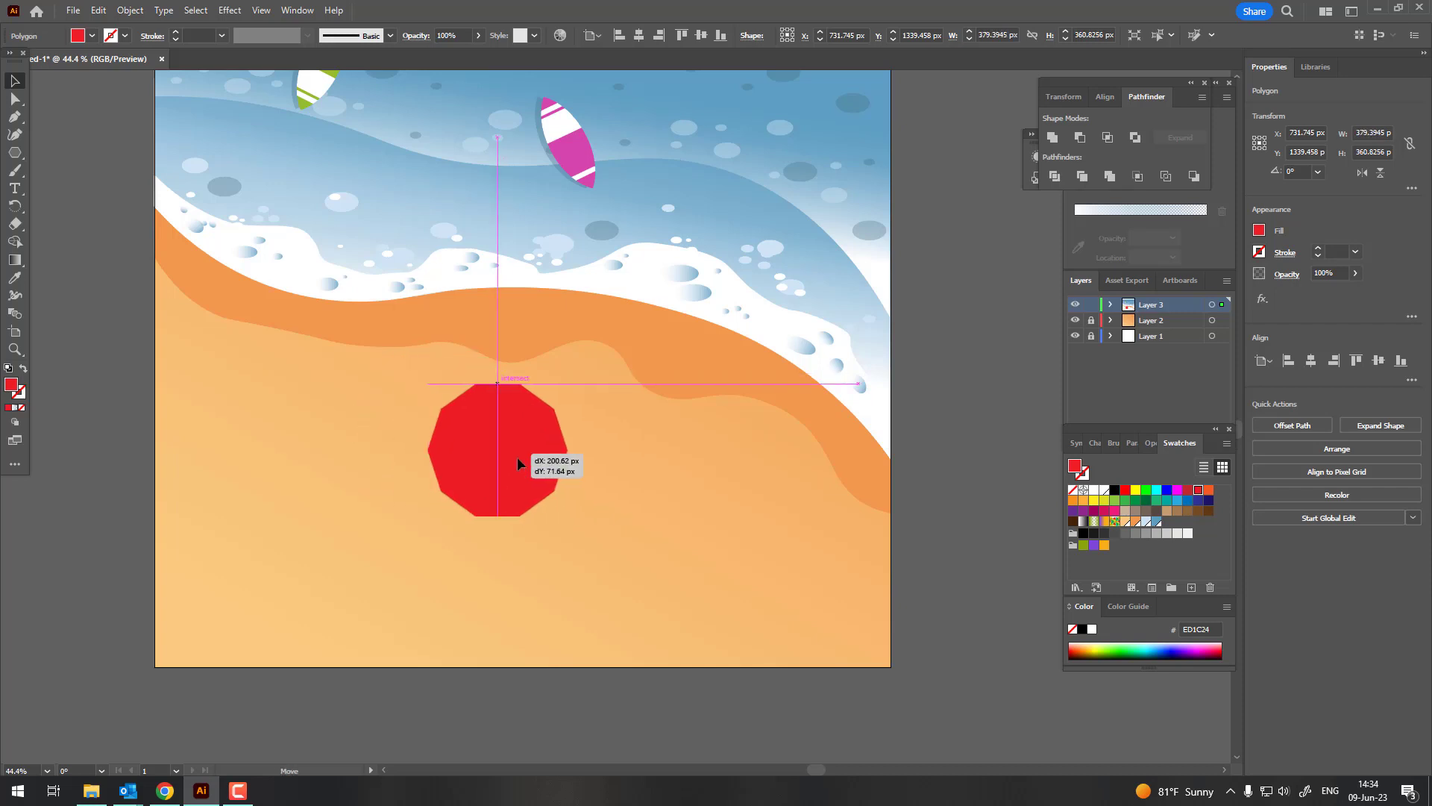
pyautogui.moveTo(429, 440)
pyautogui.mouseDown()
pyautogui.moveTo(527, 470)
pyautogui.moveTo(361, 362)
pyautogui.mouseUp()
pyautogui.click(1016, 370)
pyautogui.press('z')
pyautogui.click(14, 80)
# Draw a triangular wedge from the top two vertices to the centre and fill it white.
pyautogui.click(528, 406)
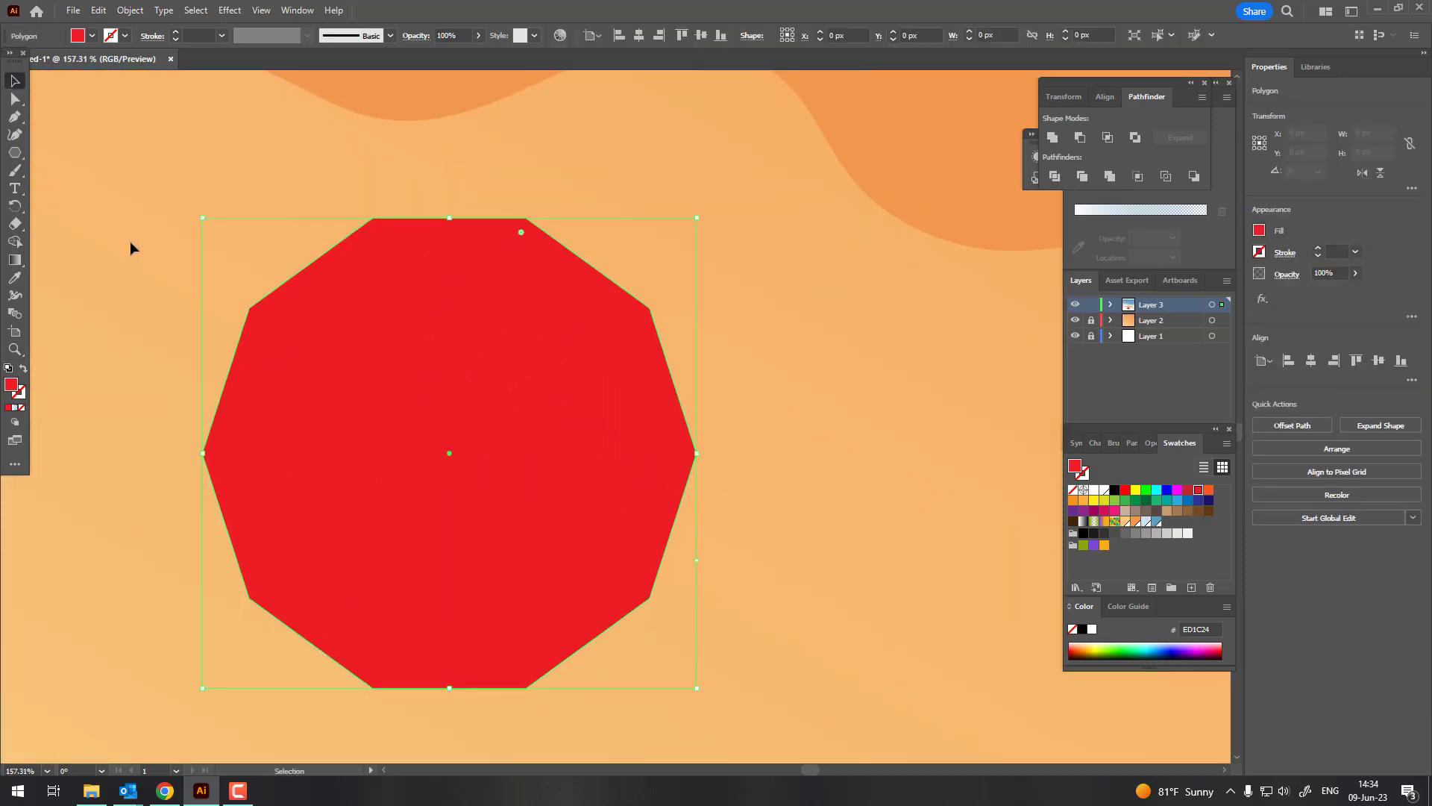
pyautogui.click(15, 98)
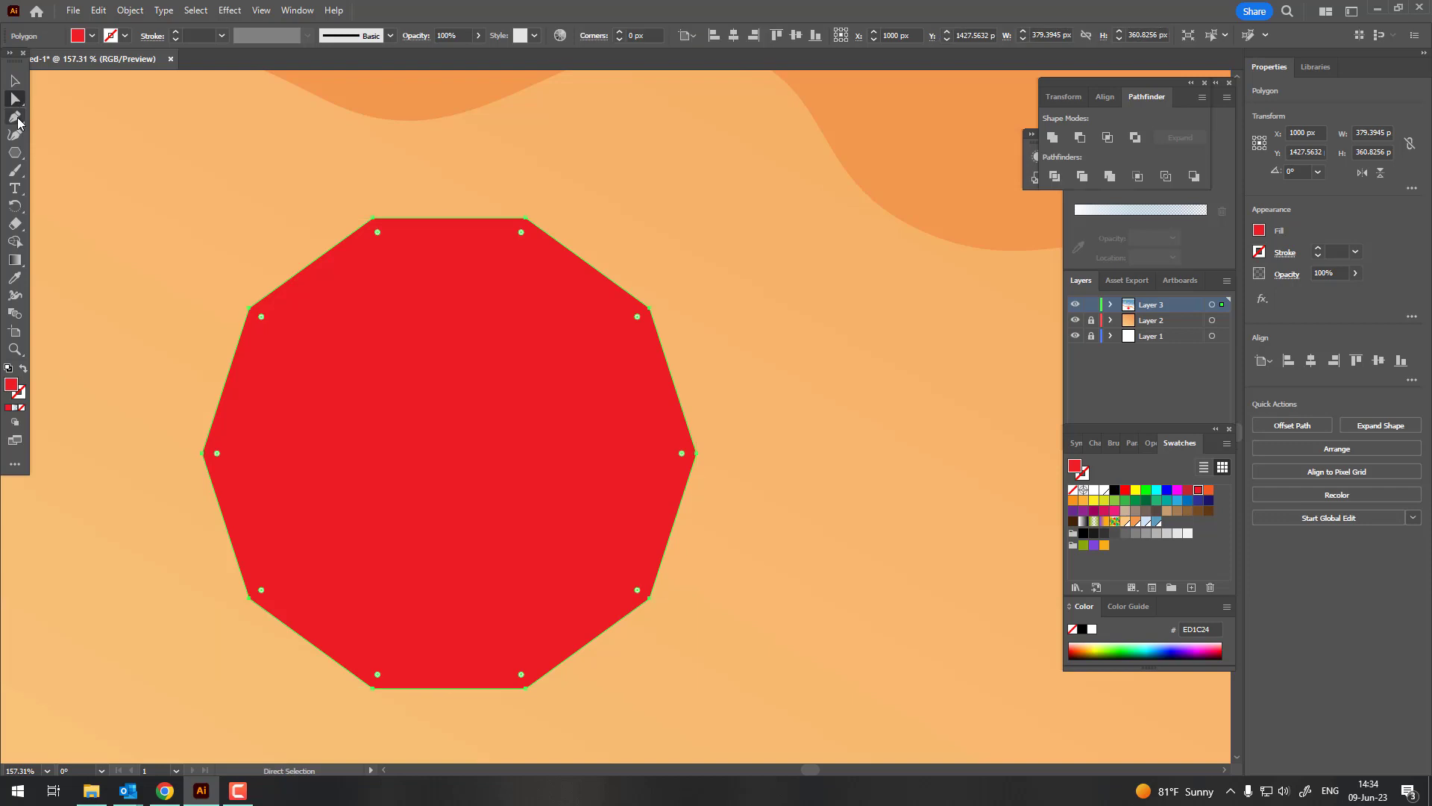
pyautogui.click(374, 219)
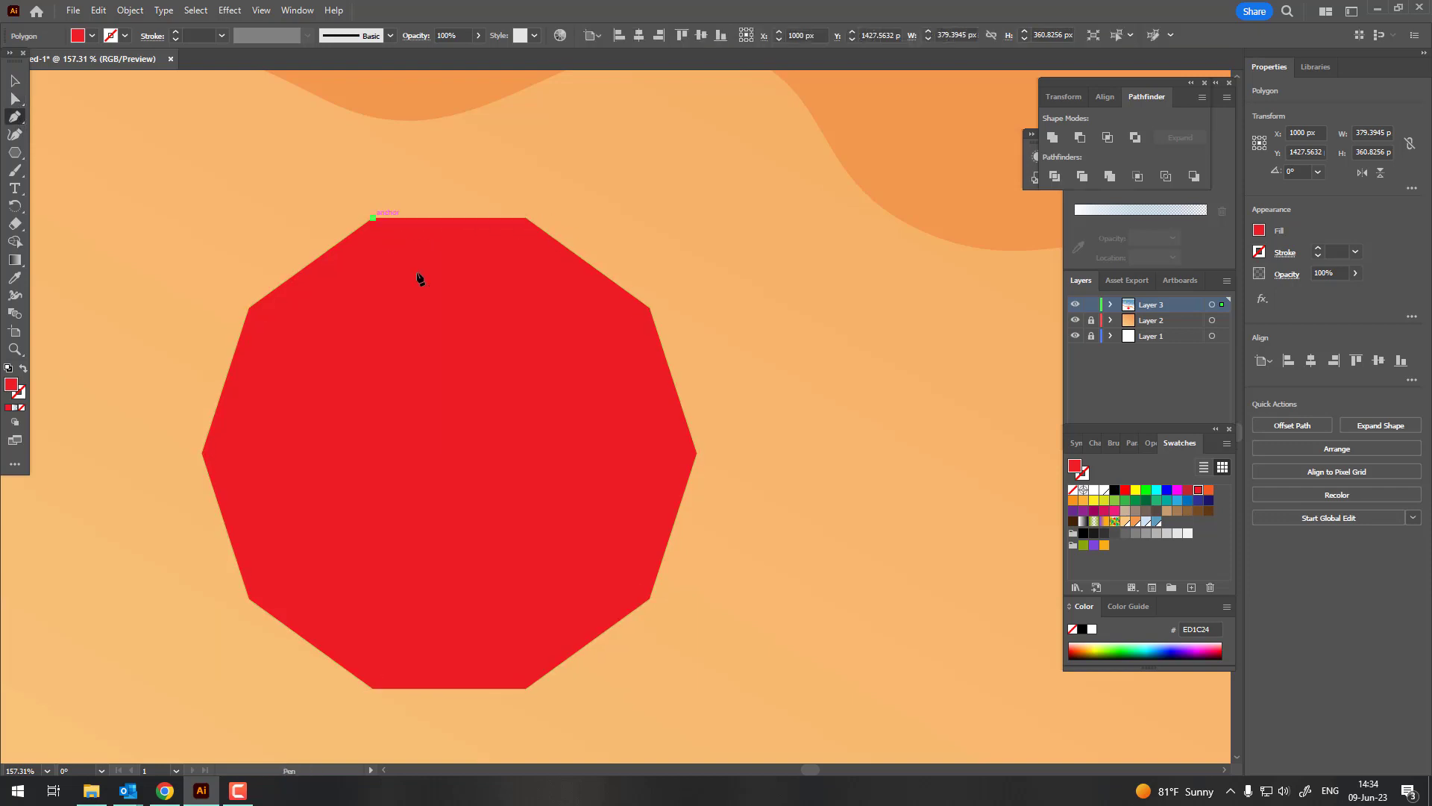
pyautogui.click(449, 453)
pyautogui.click(526, 218)
pyautogui.click(374, 218)
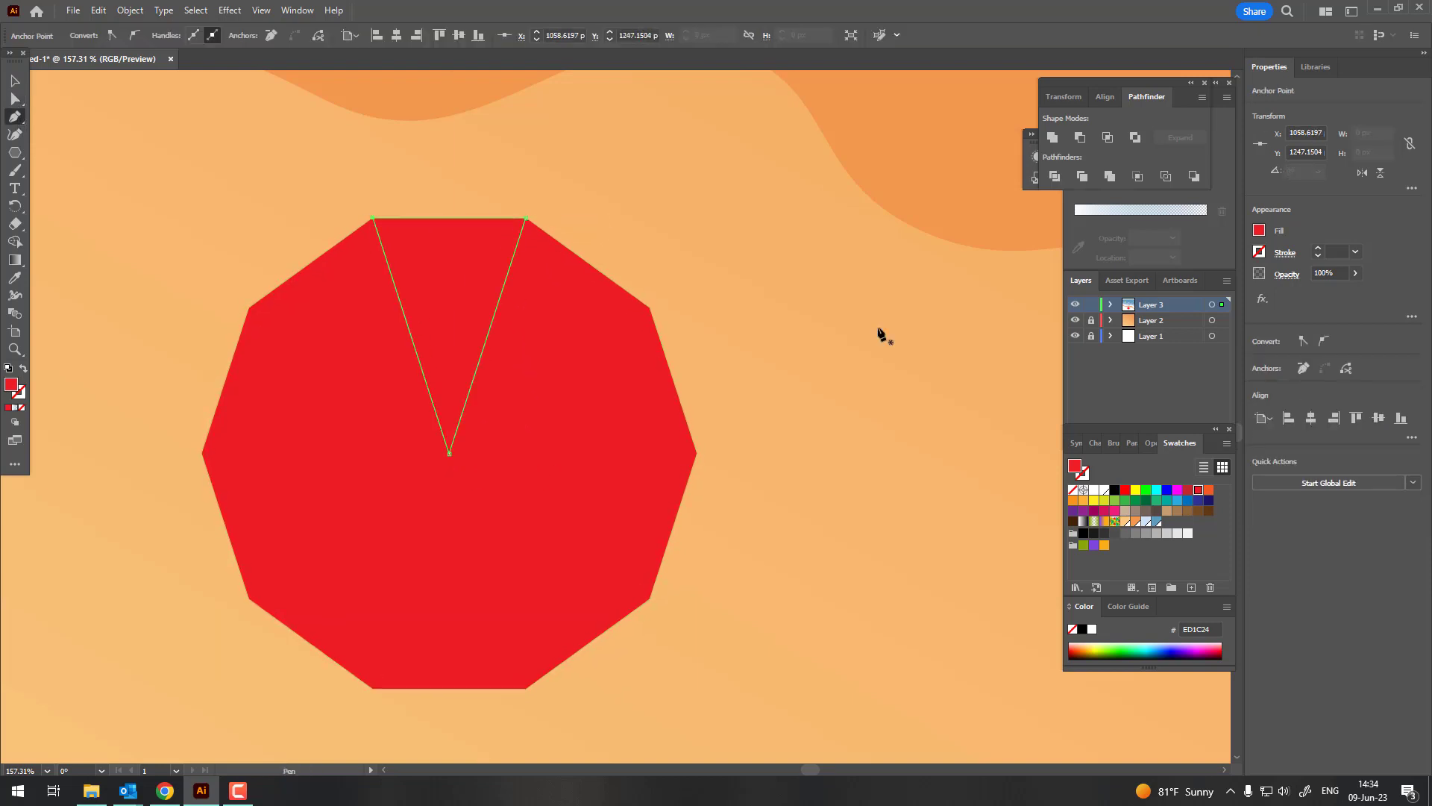
pyautogui.click(1094, 491)
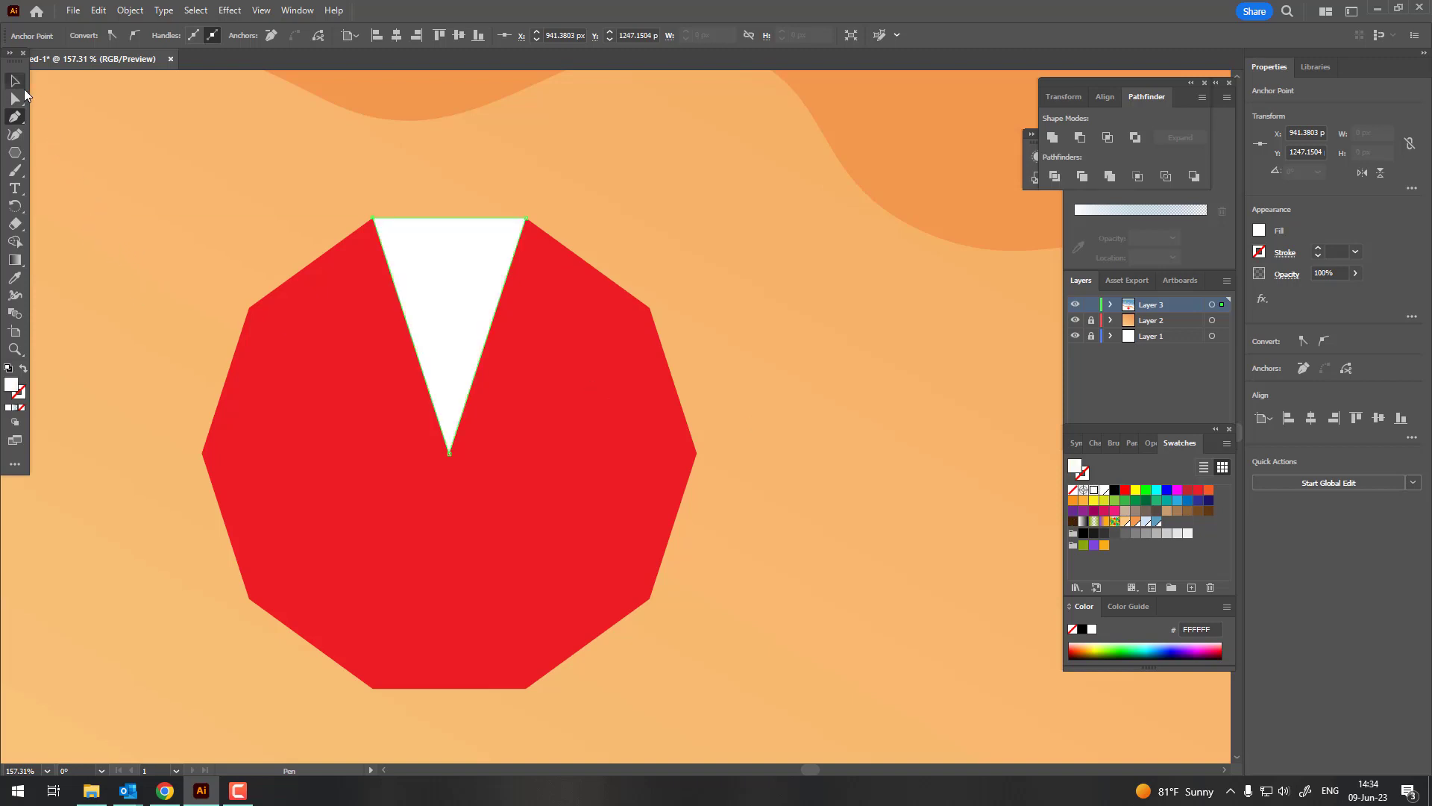
# Add white wedges from the upper-left and lower-left vertex pairs to the centre.
pyautogui.click(202, 453)
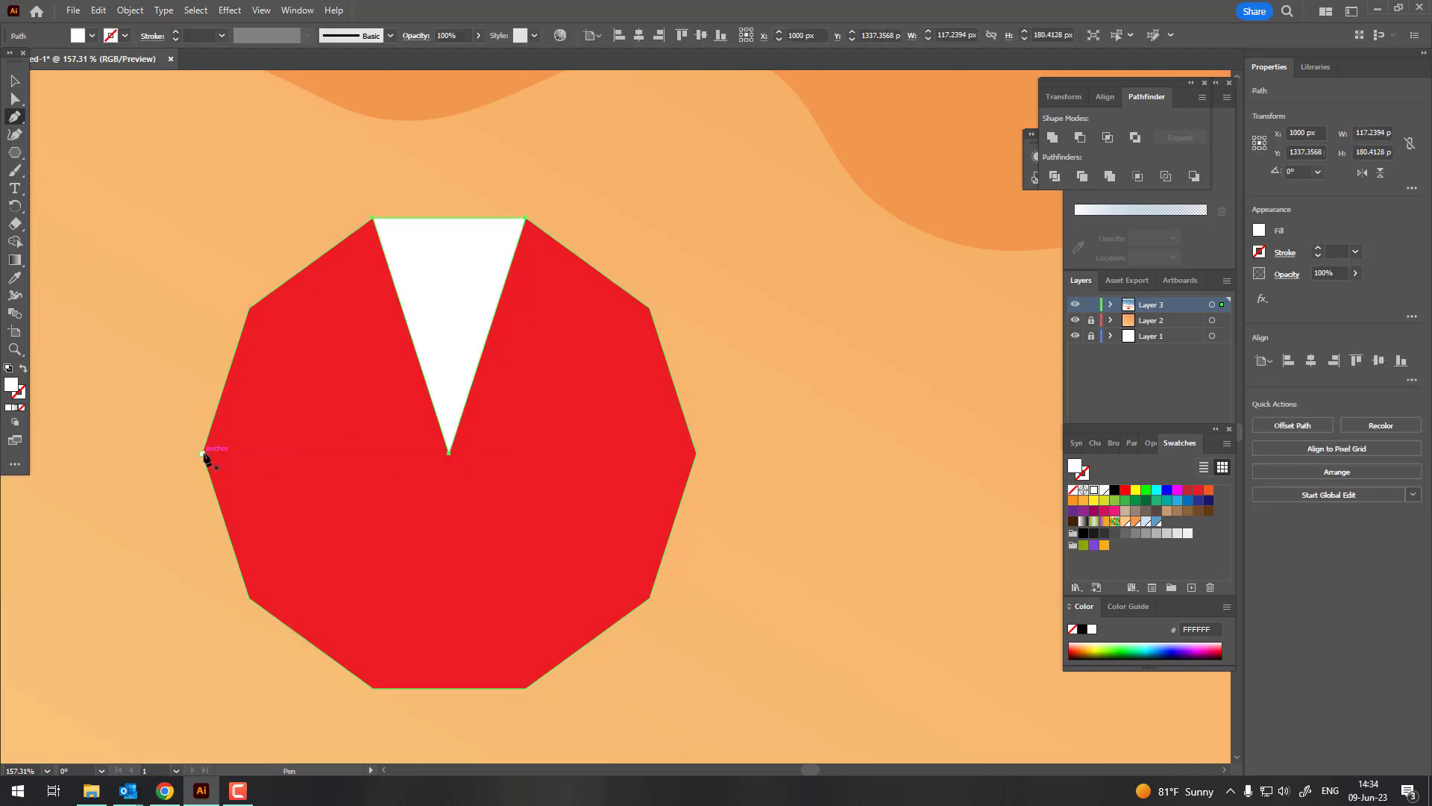
pyautogui.click(449, 453)
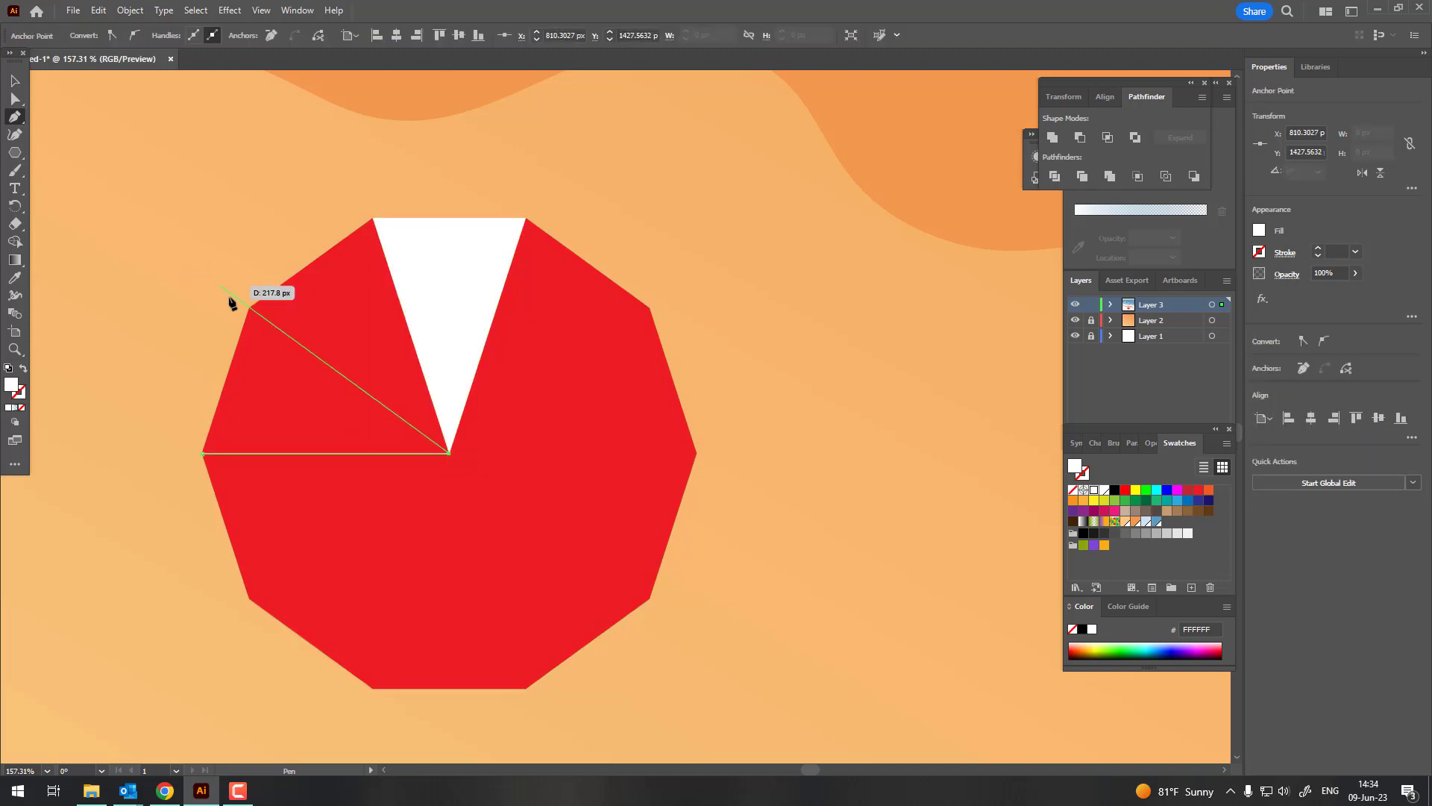
pyautogui.click(249, 308)
pyautogui.click(203, 453)
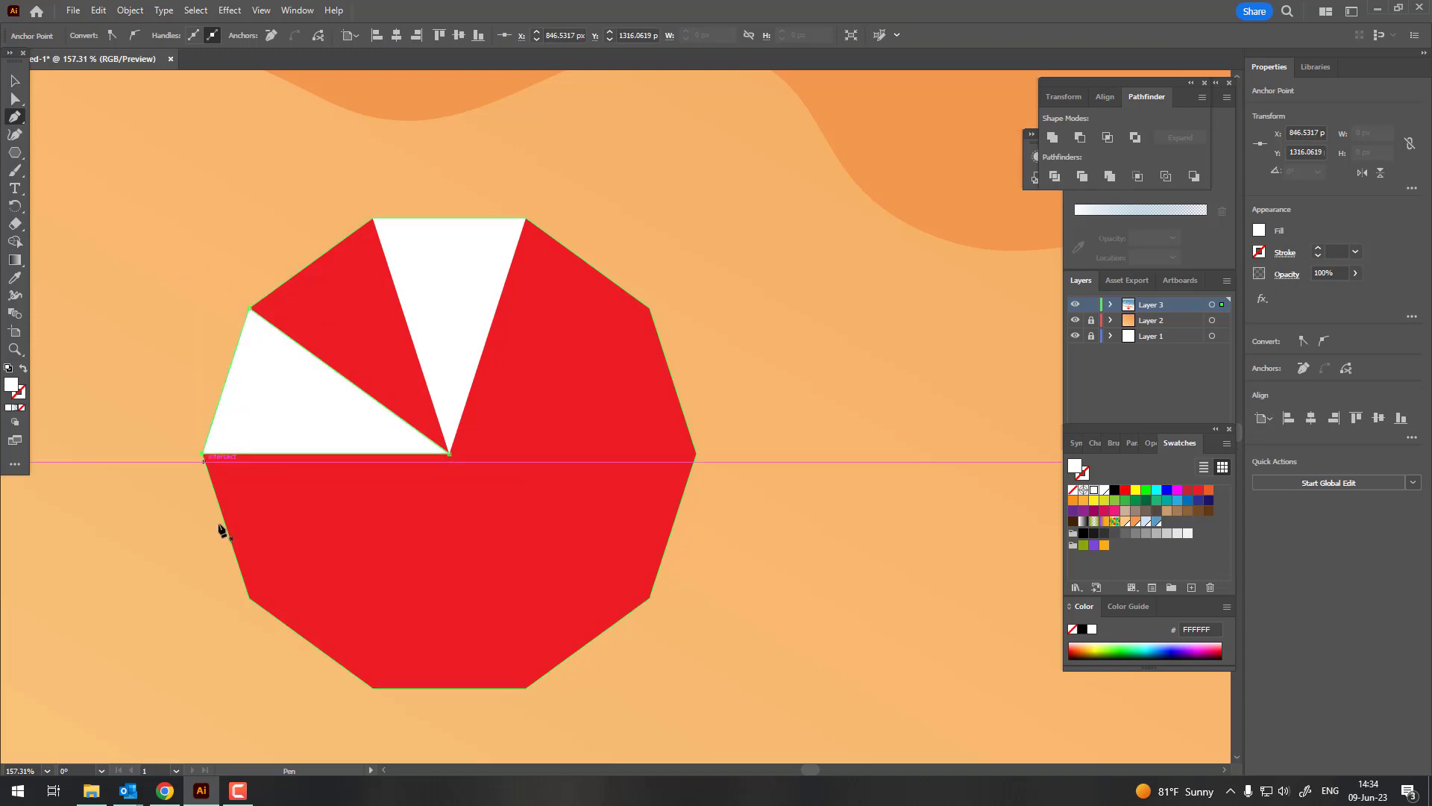
pyautogui.click(250, 597)
pyautogui.click(449, 453)
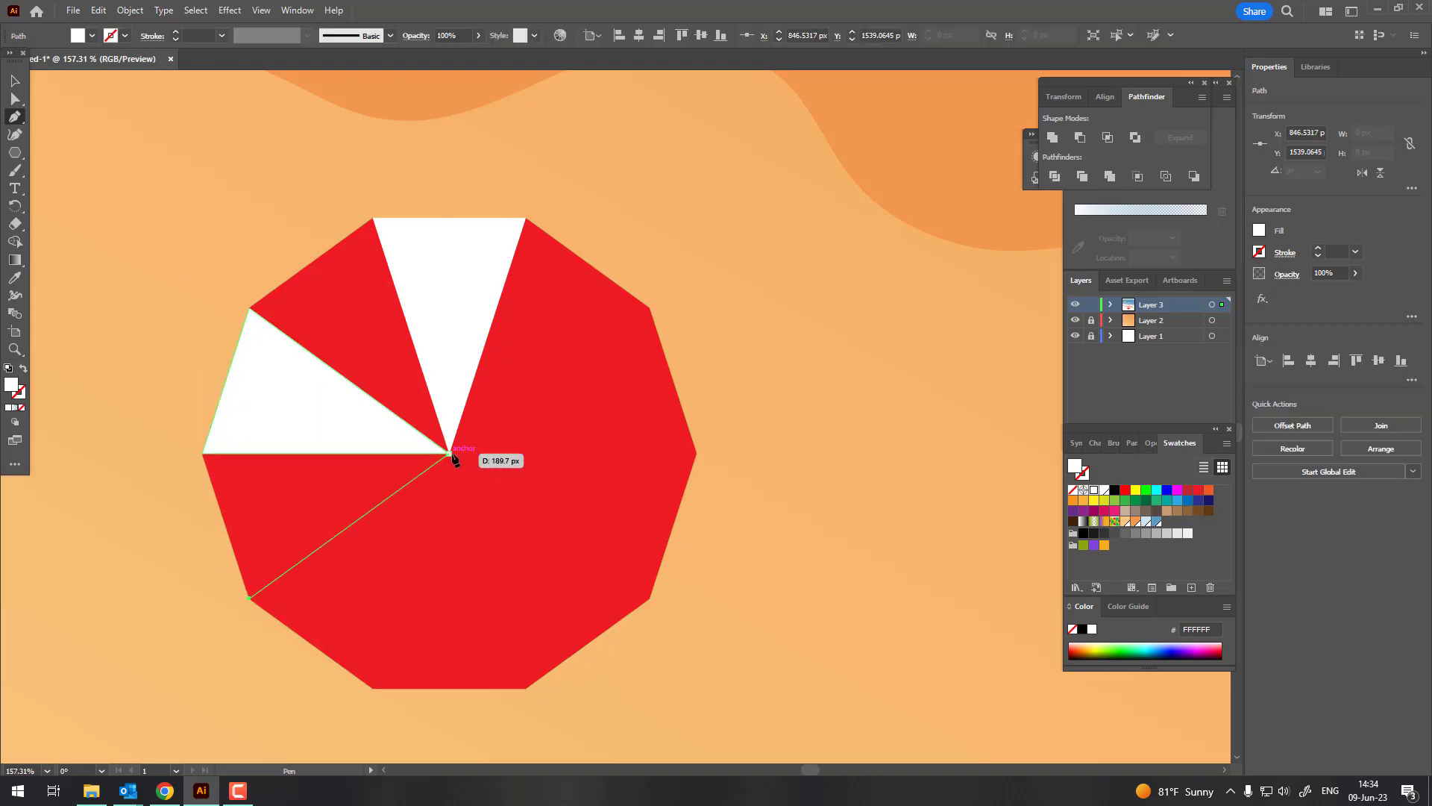
pyautogui.click(373, 688)
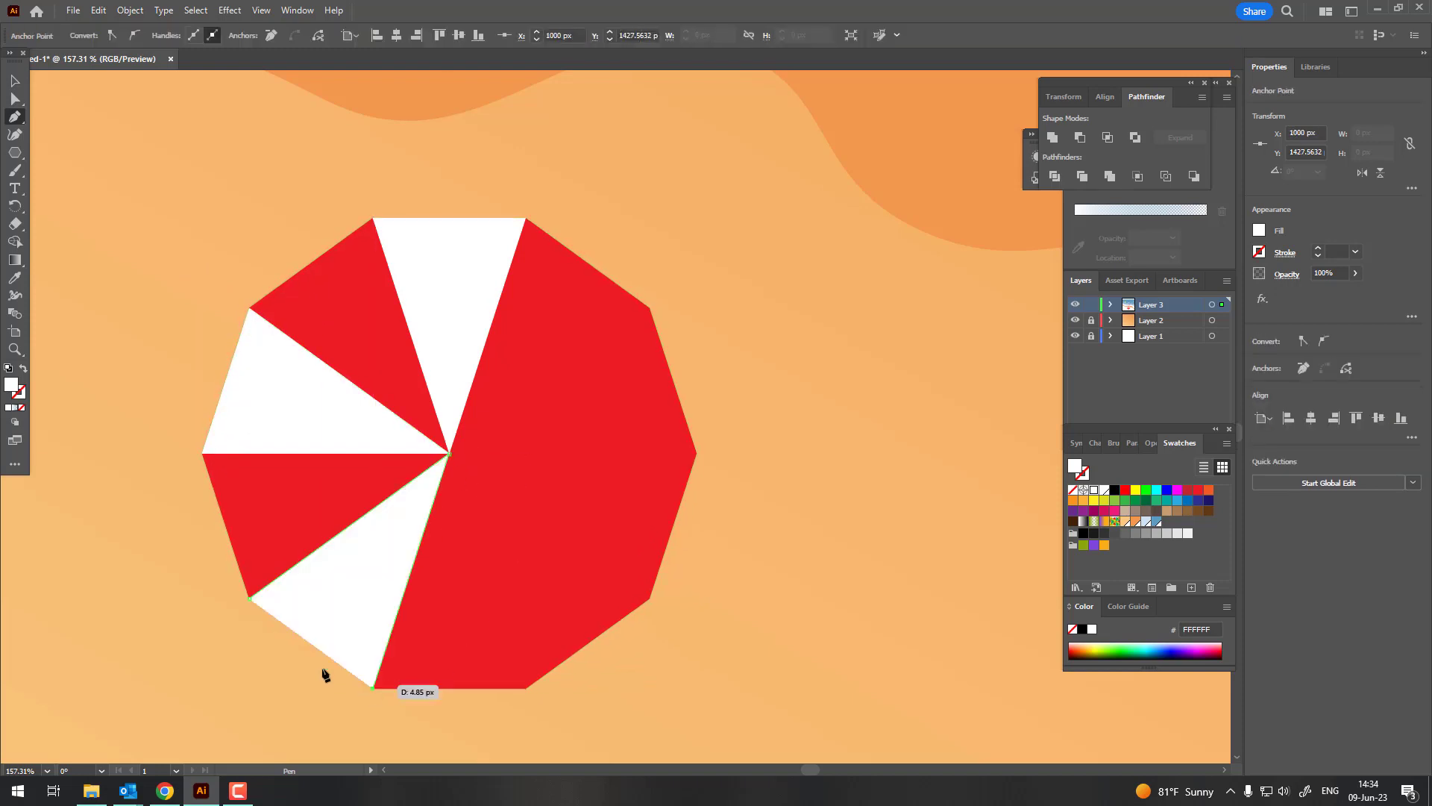
pyautogui.click(250, 597)
# Add white wedges from the lower-right and upper-right vertex pairs to the centre.
pyautogui.click(526, 687)
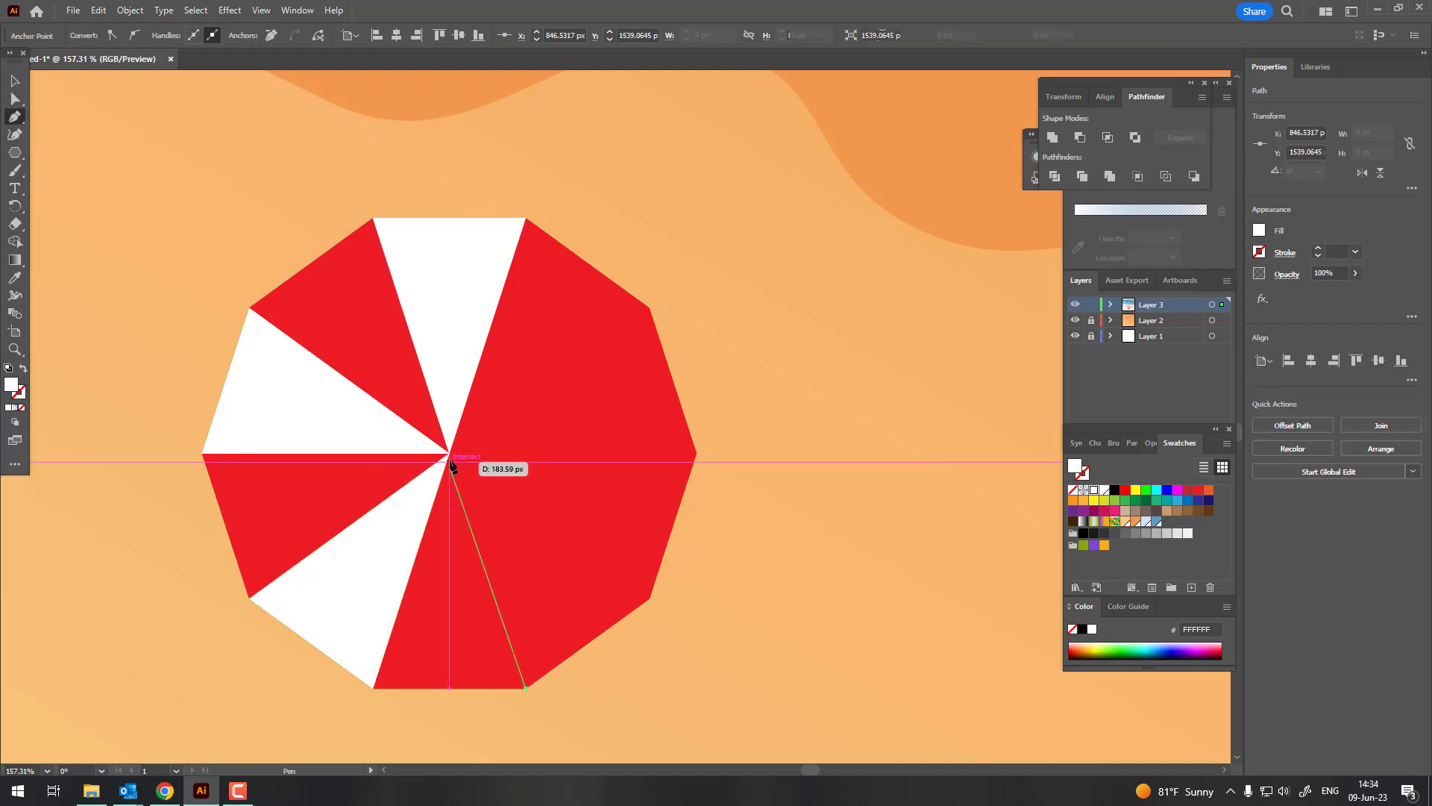
pyautogui.click(449, 452)
pyautogui.click(649, 597)
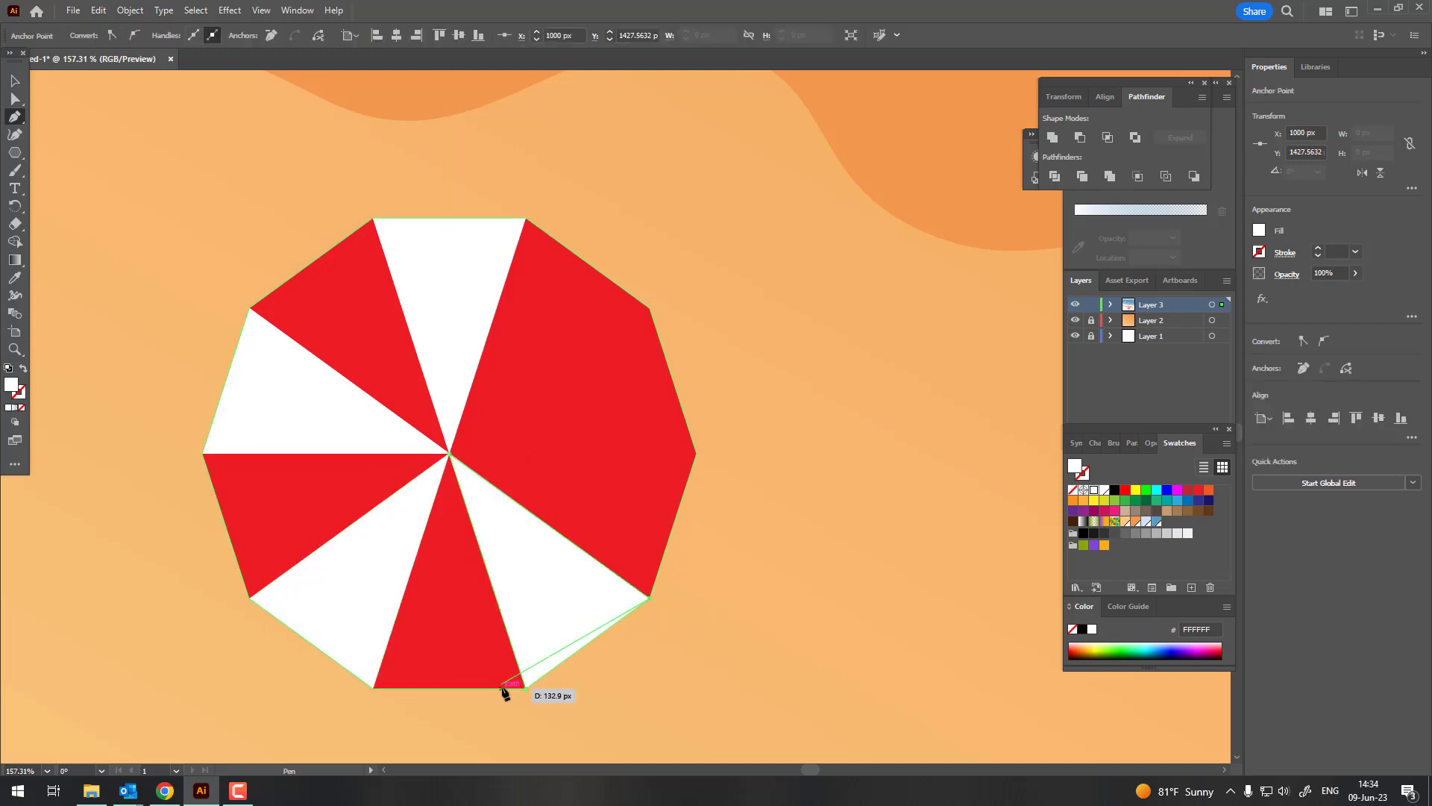
pyautogui.click(526, 686)
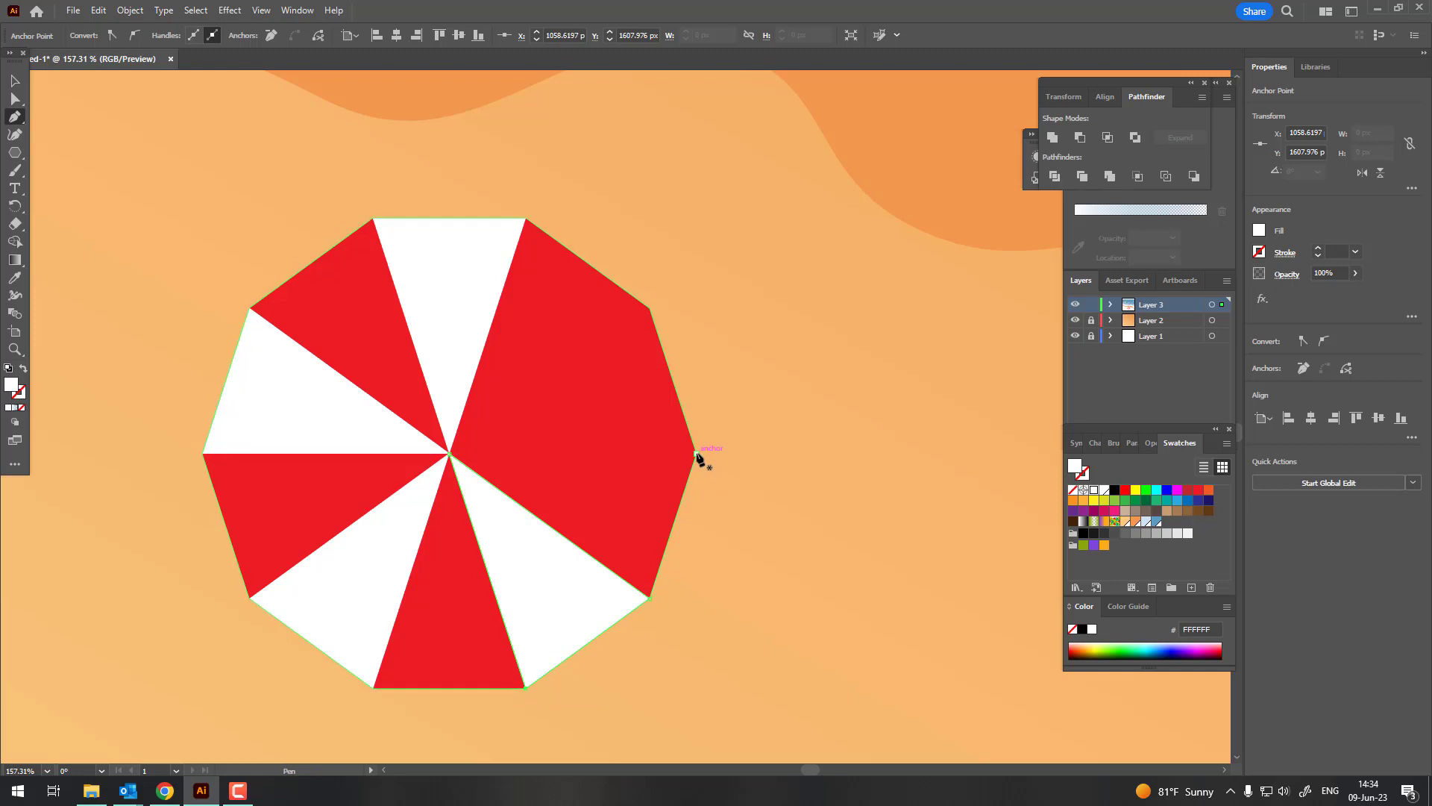
pyautogui.click(696, 453)
pyautogui.click(450, 453)
pyautogui.click(650, 320)
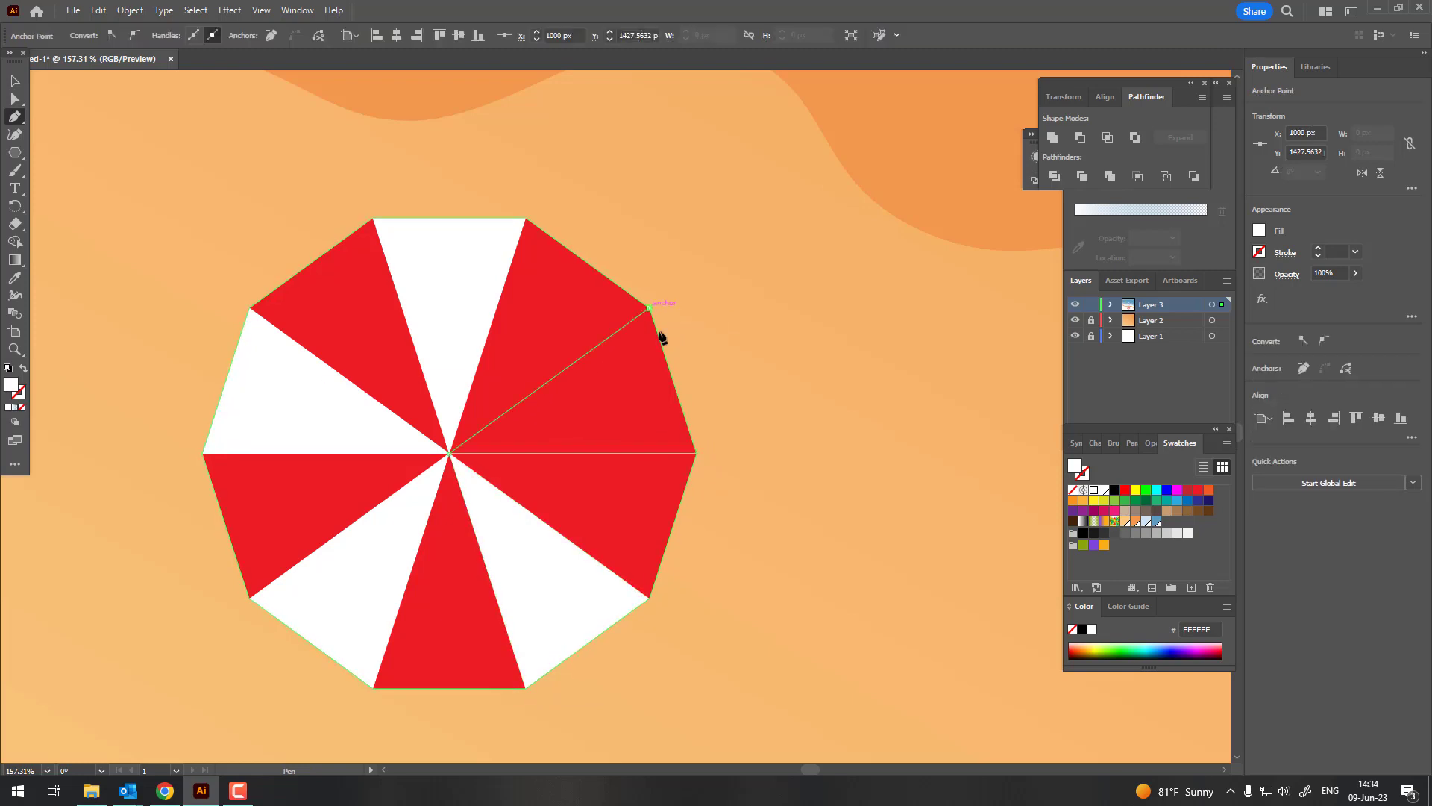
pyautogui.click(696, 453)
pyautogui.hotkey('ctrl', '0')
# Group the umbrella decagon and wedges, then move the group left and lower on the sand.
pyautogui.press('z')
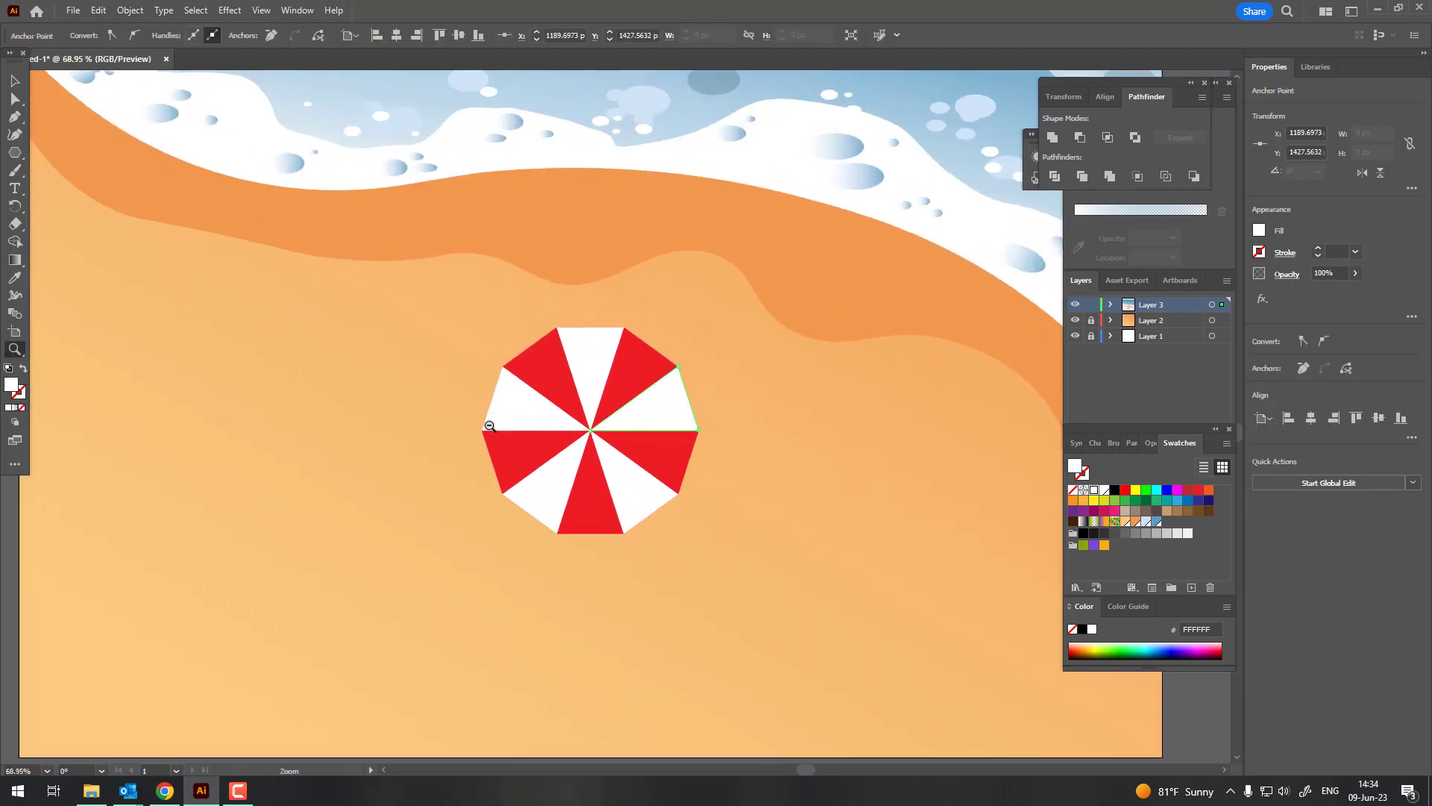
pyautogui.keyDown('alt'); pyautogui.click(369, 437); pyautogui.keyUp('alt')
pyautogui.click(8, 85)
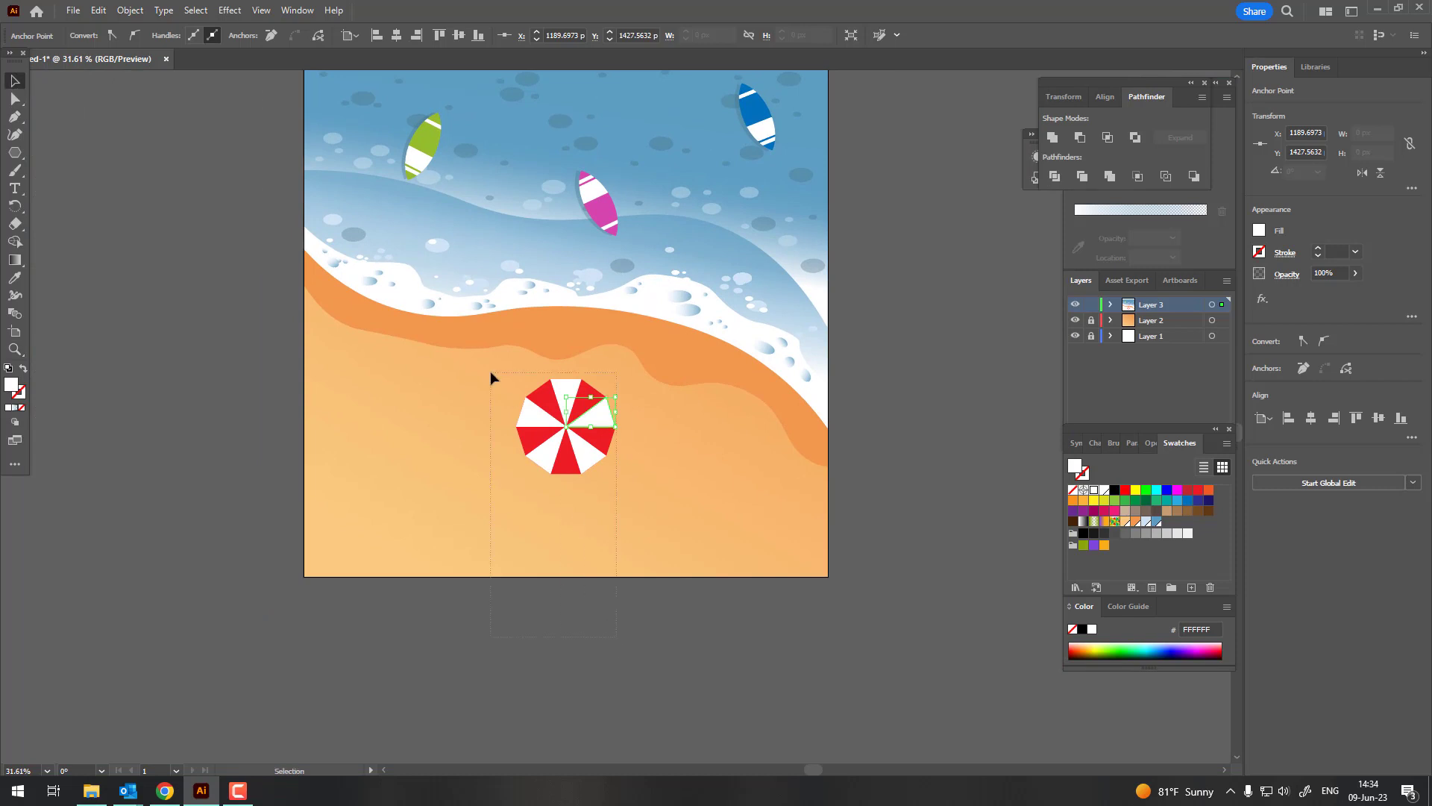
pyautogui.moveTo(490, 370); pyautogui.dragTo(633, 514)
pyautogui.click(124, 11)
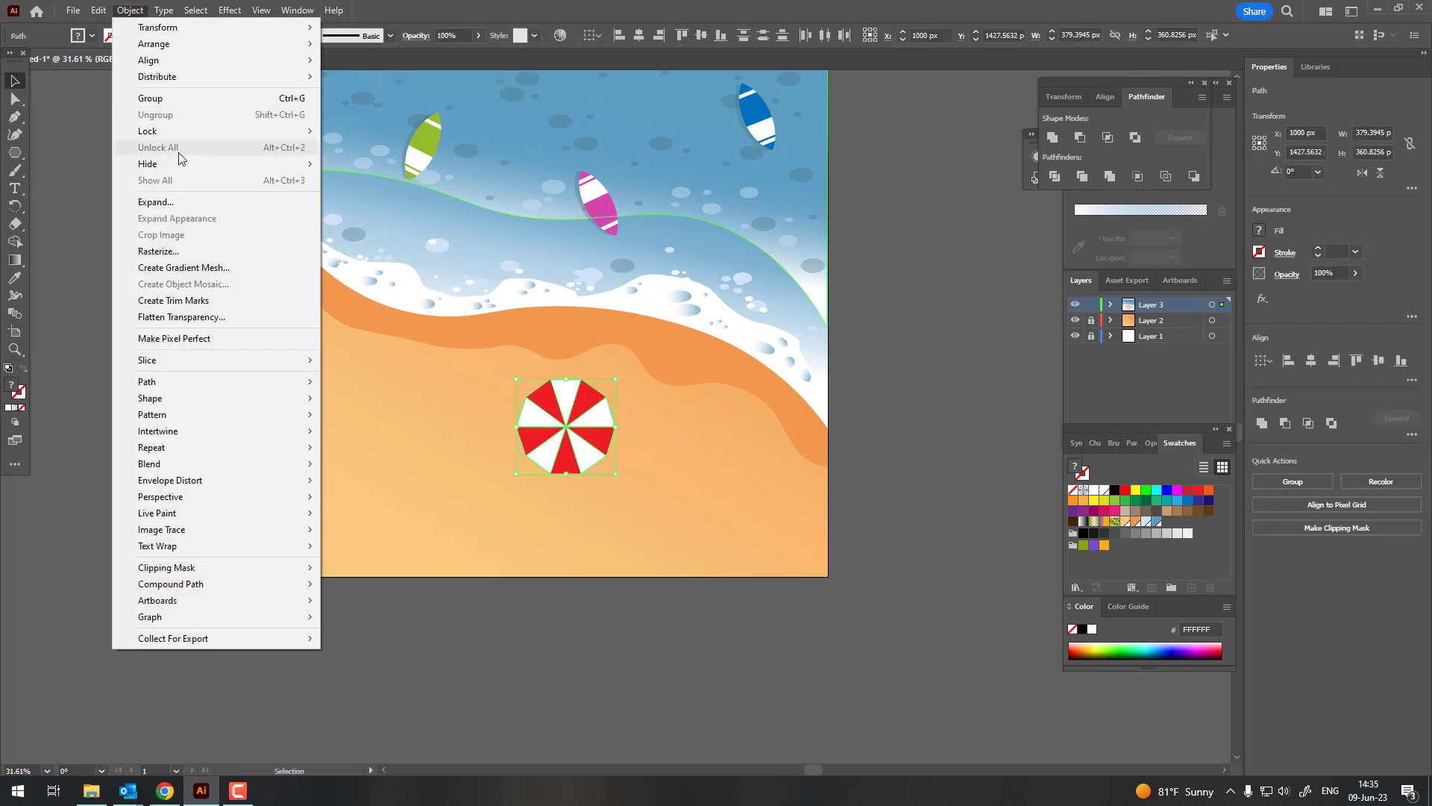
pyautogui.click(150, 98)
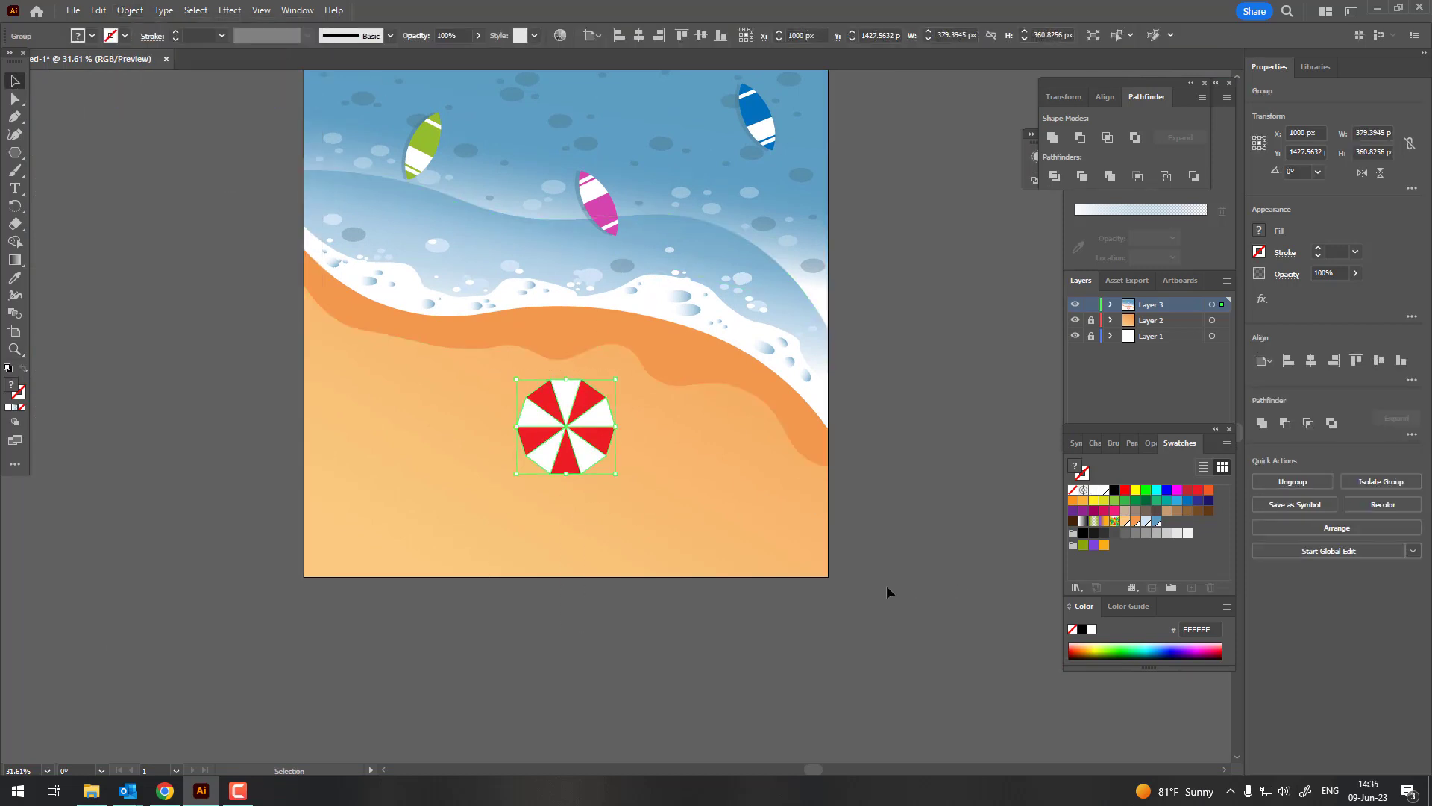
pyautogui.click(886, 585)
pyautogui.moveTo(563, 446)
pyautogui.mouseDown()
pyautogui.moveTo(444, 470)
pyautogui.moveTo(586, 527)
pyautogui.mouseUp()
# Zoom in on the grouped umbrella and deselect it.
pyautogui.press('z')
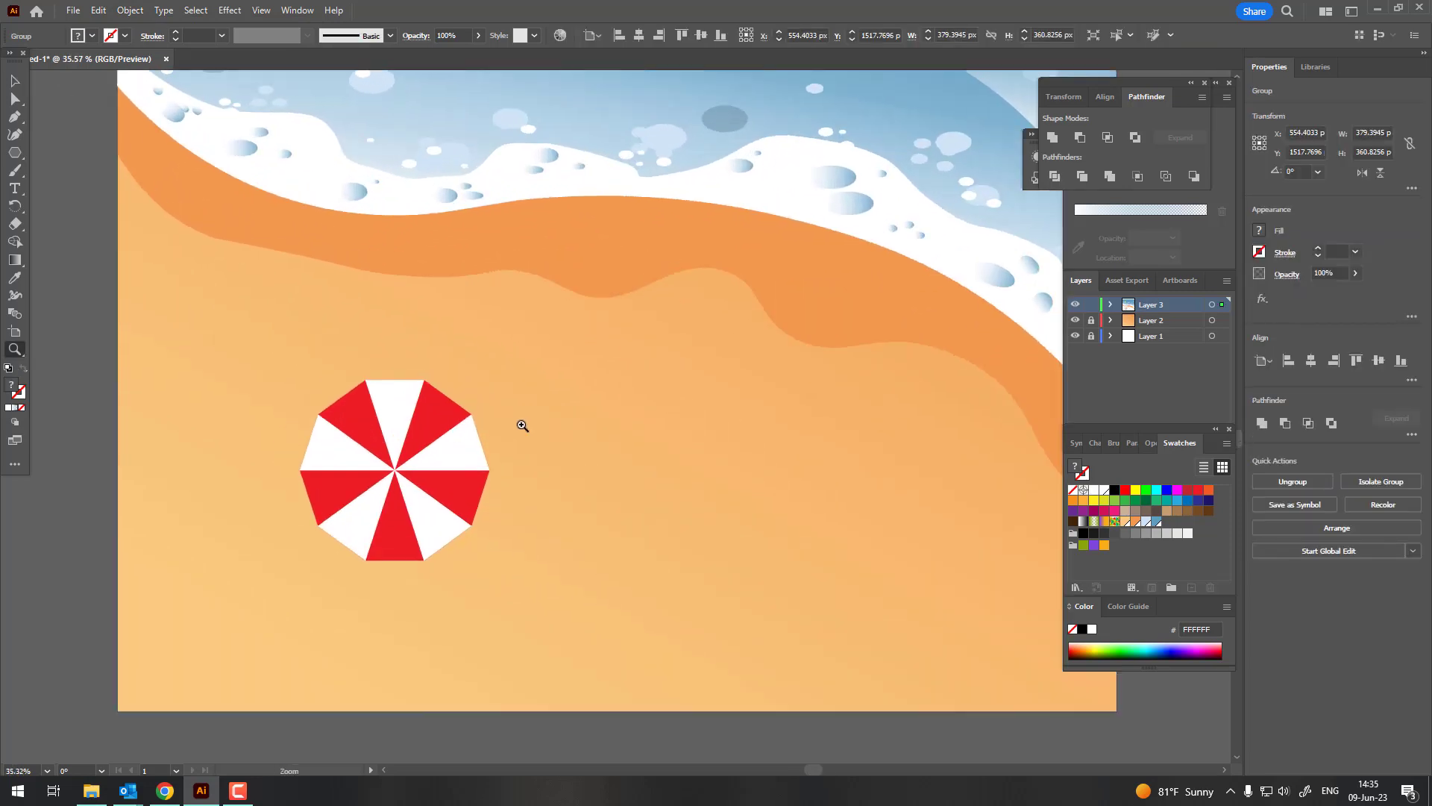
pyautogui.click(488, 396)
pyautogui.moveTo(502, 359); pyautogui.dragTo(3, 128)
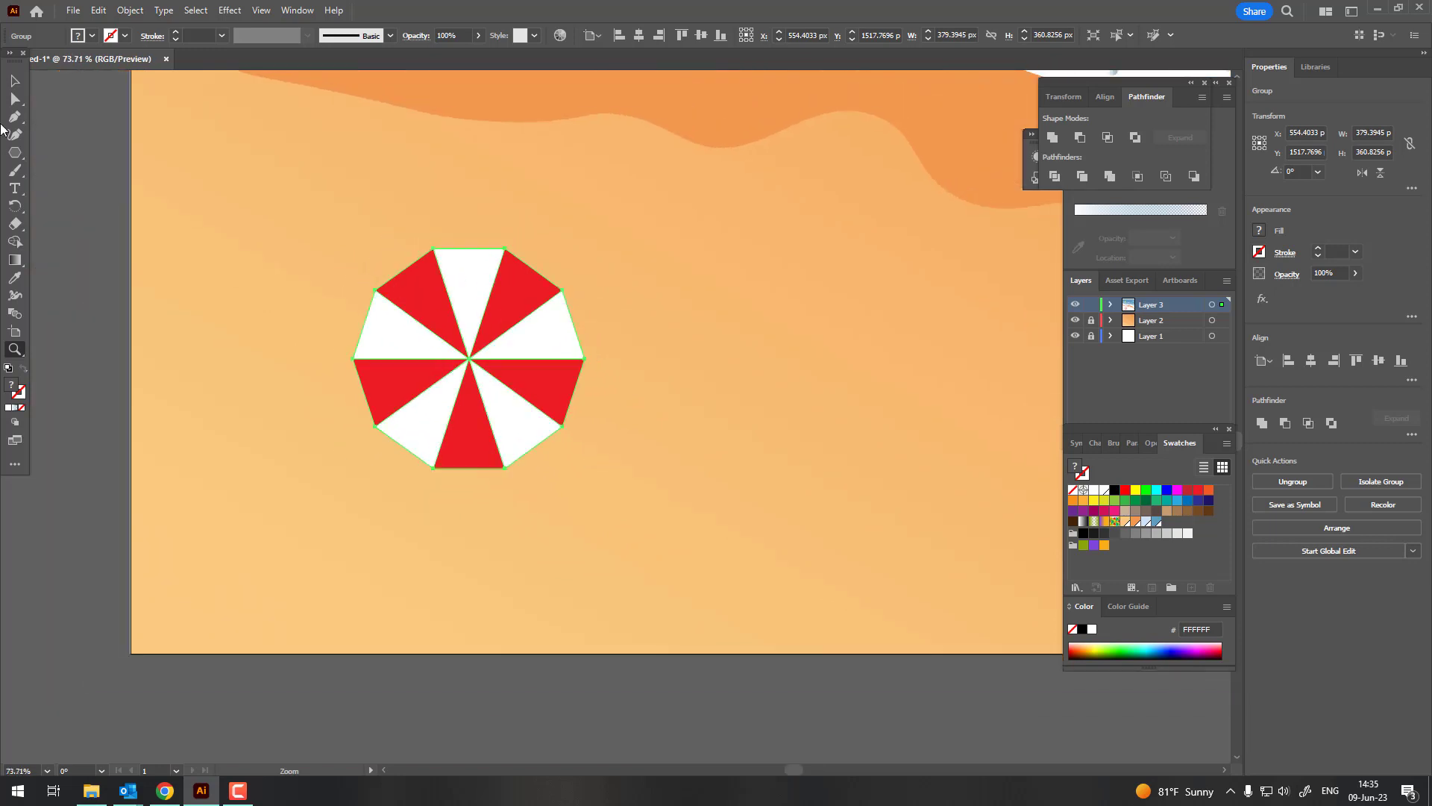
pyautogui.press('v')
pyautogui.click(281, 422)
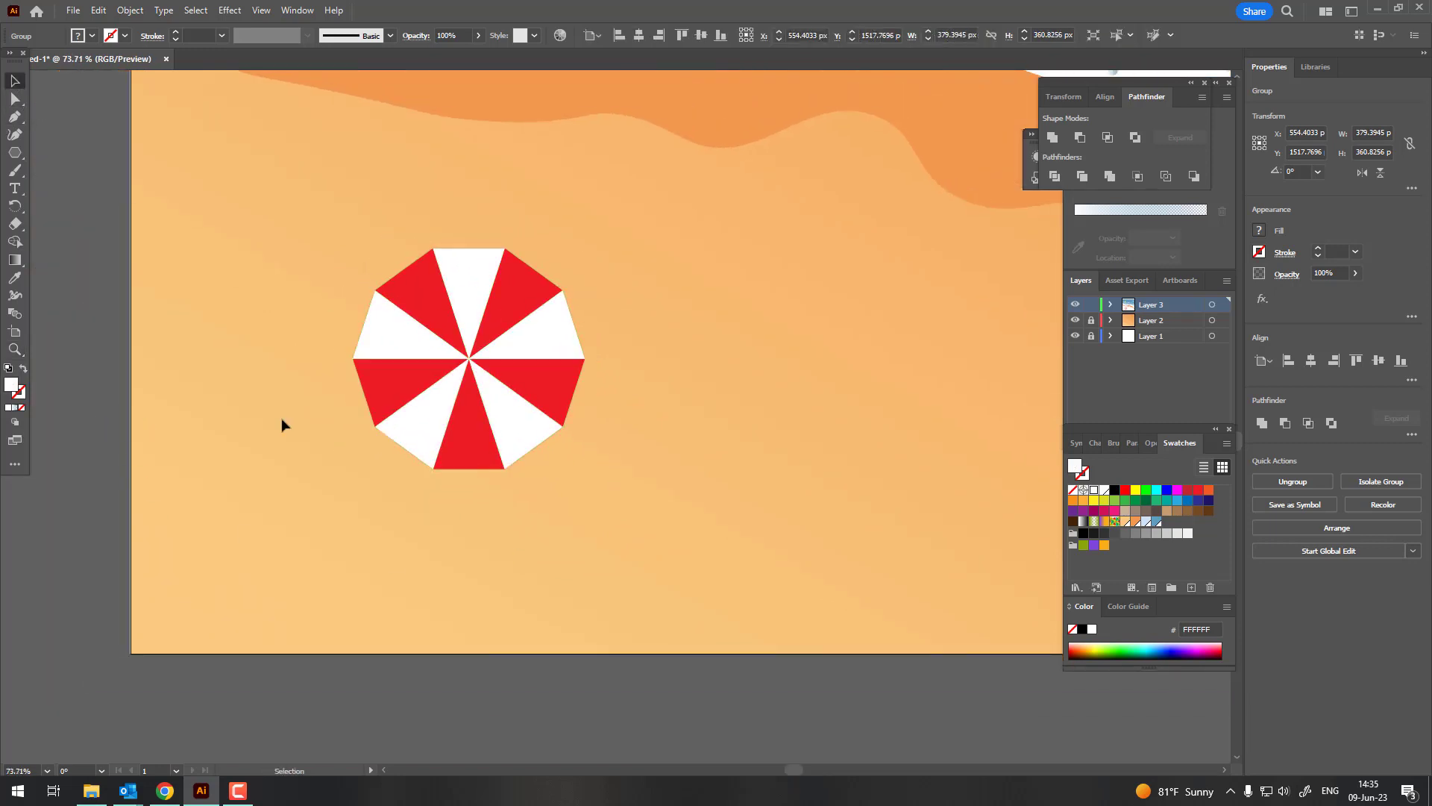
pyautogui.press('z')
pyautogui.moveTo(469, 278); pyautogui.dragTo(507, 278)
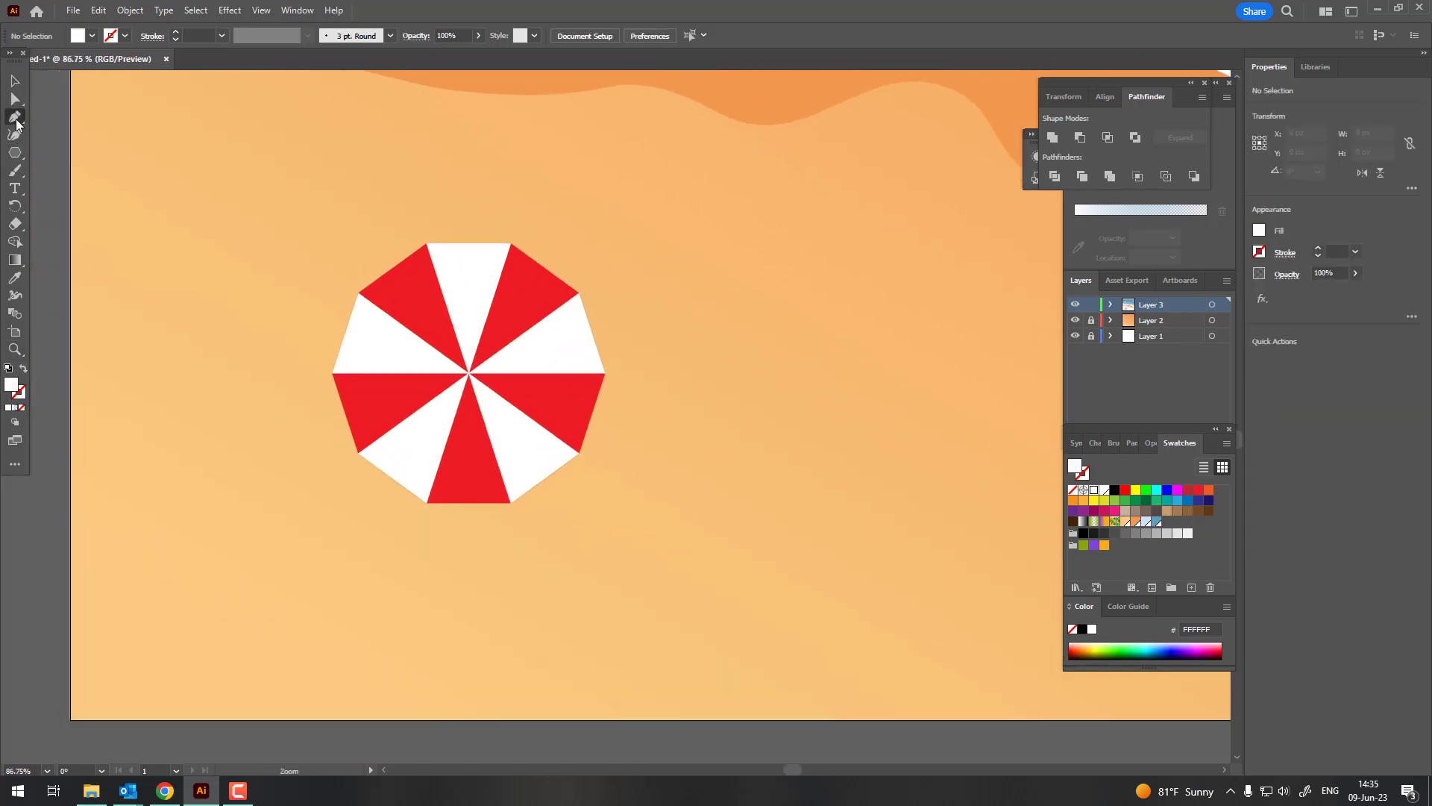
# Draw an octagonal shadow shape over the umbrella and fill it dark red C11A26.
pyautogui.click(426, 243)
pyautogui.click(469, 370)
pyautogui.click(579, 452)
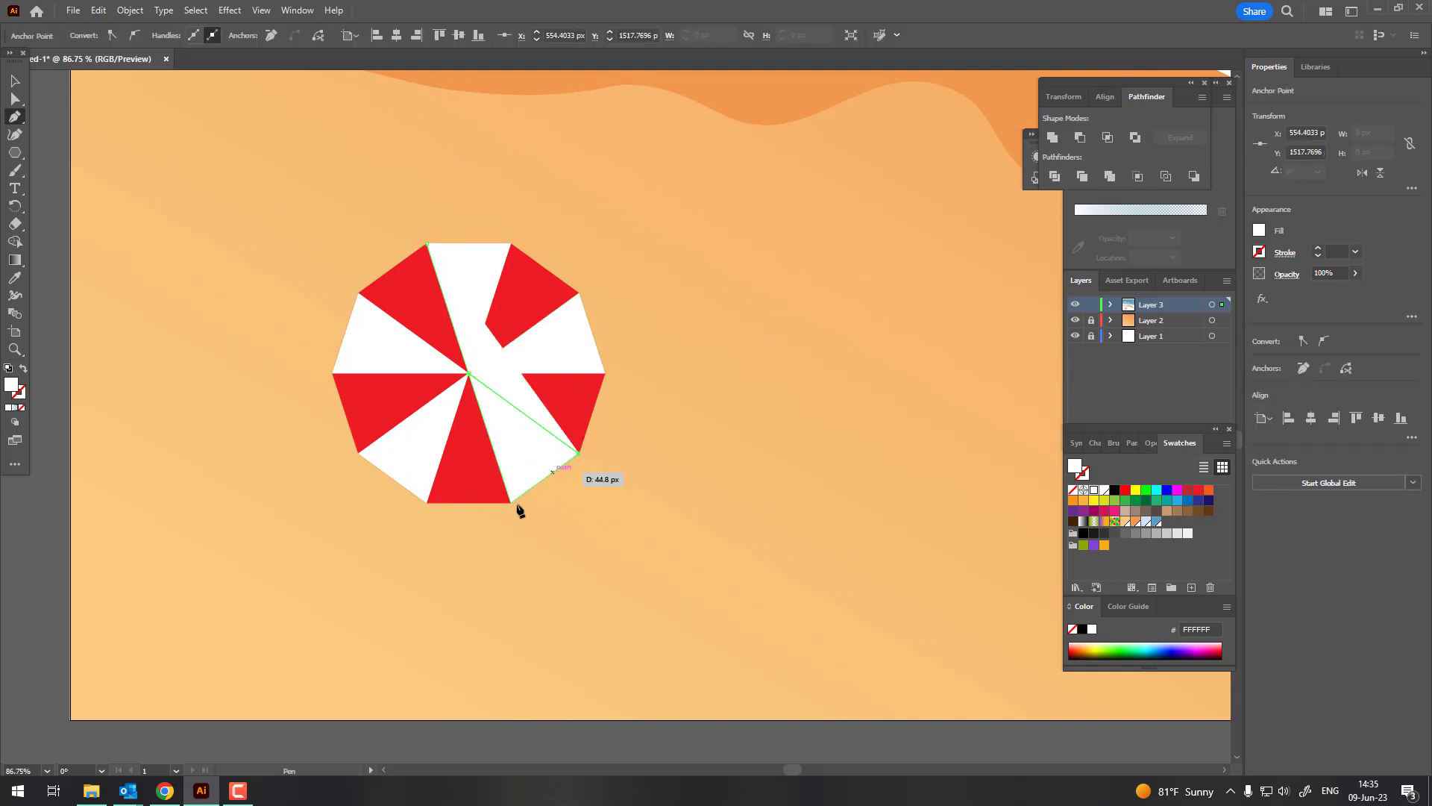
pyautogui.click(510, 502)
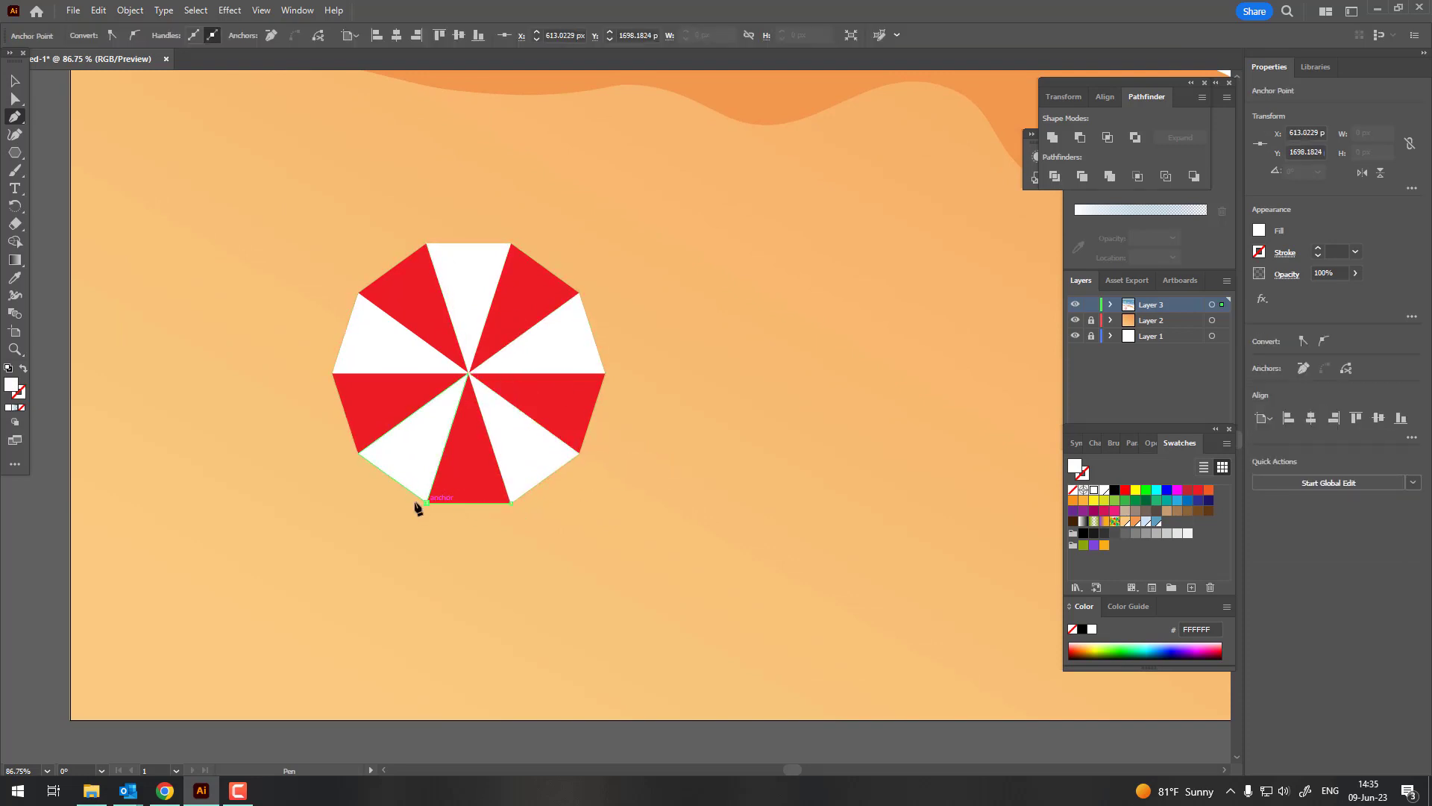
pyautogui.click(426, 502)
pyautogui.click(358, 452)
pyautogui.click(333, 371)
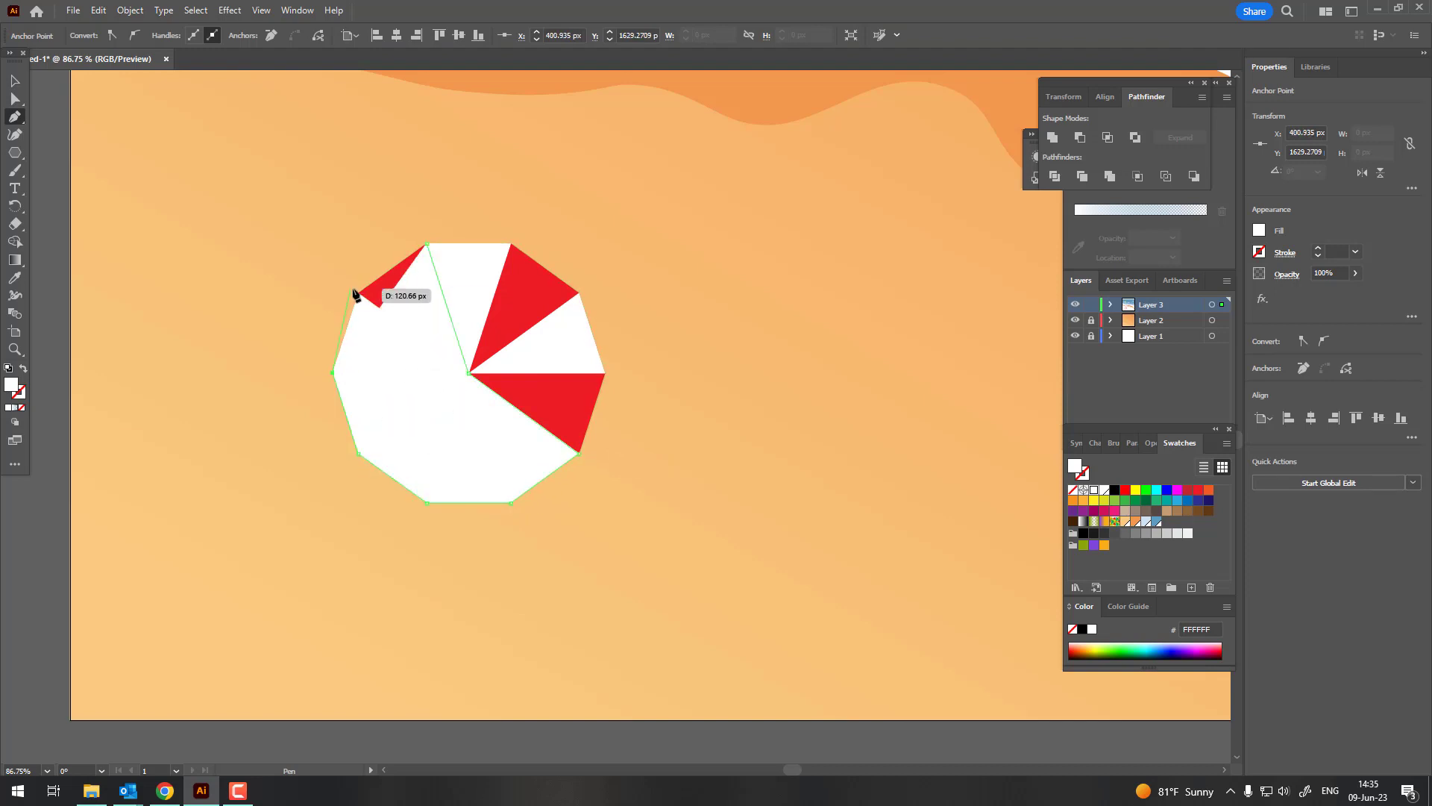
pyautogui.click(358, 294)
pyautogui.click(426, 244)
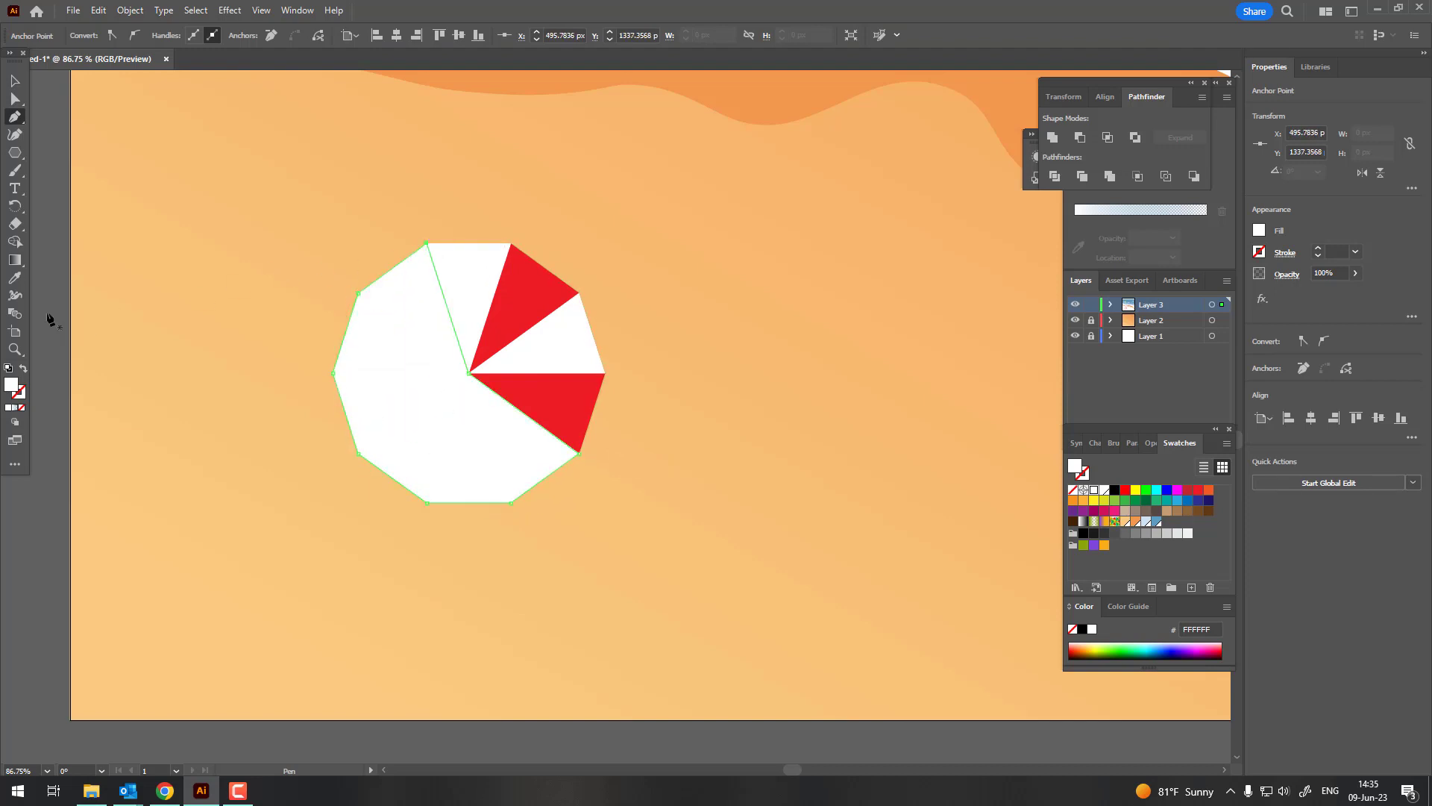
pyautogui.click(534, 306)
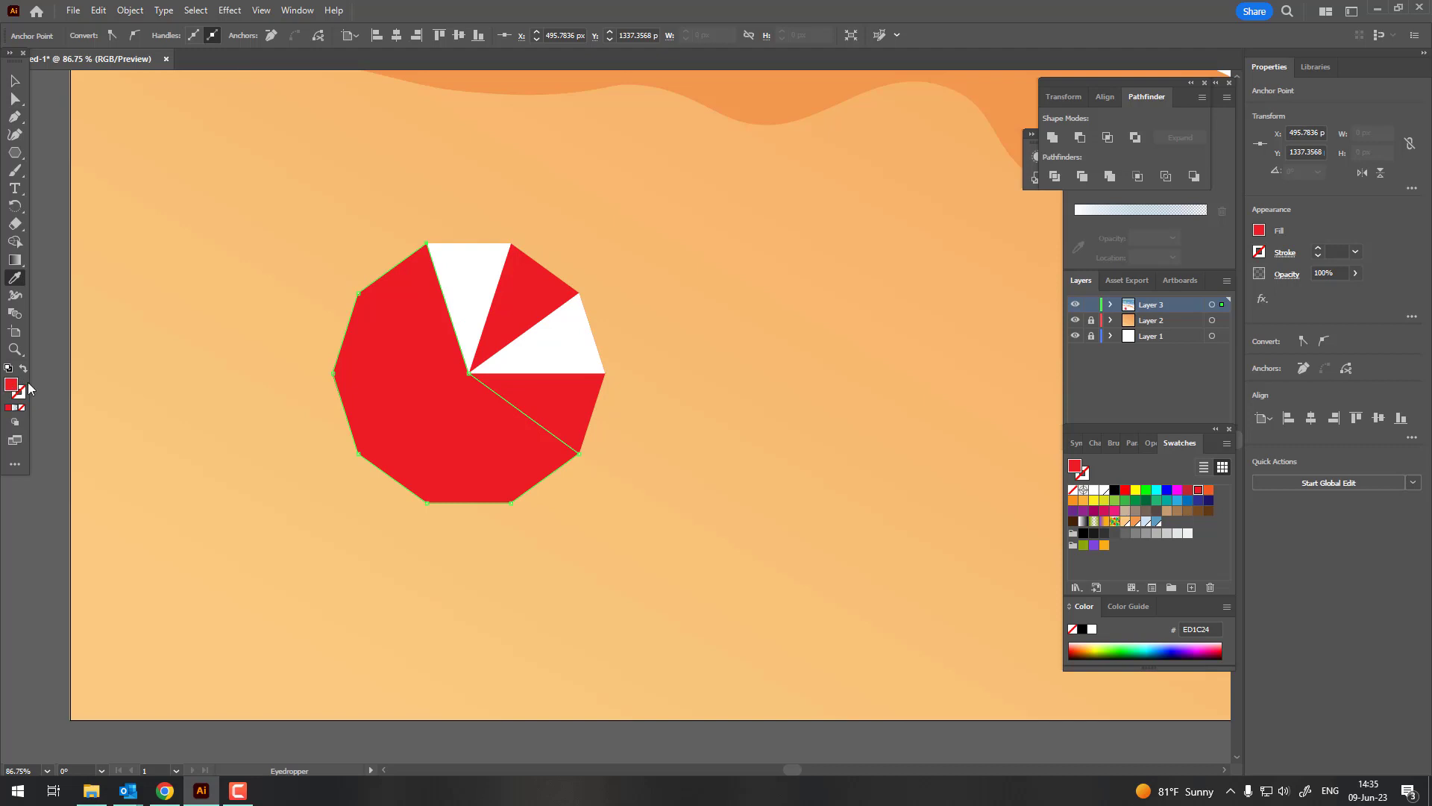
pyautogui.click(1117, 248)
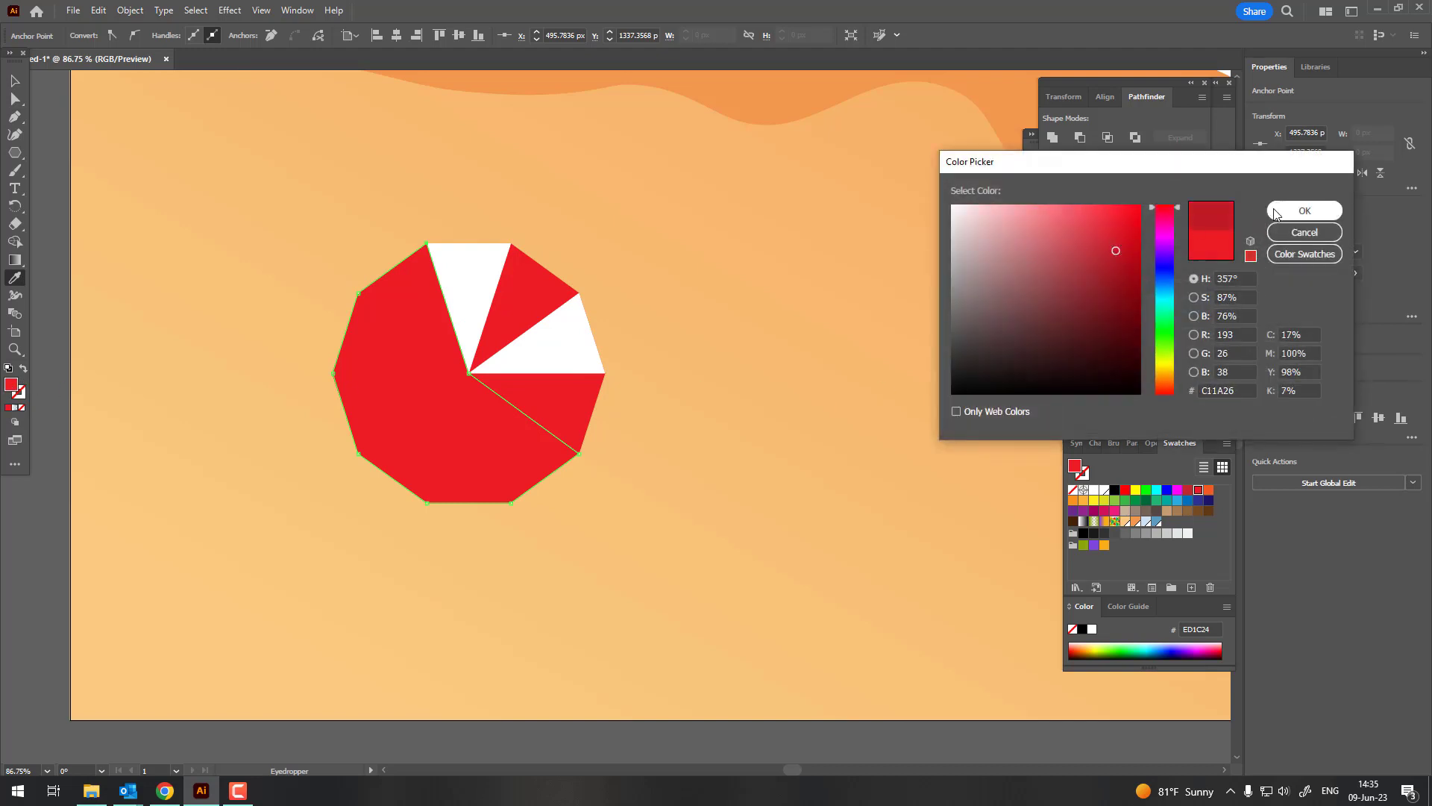
pyautogui.click(1305, 211)
# Enter the umbrella group and group its white wedges together.
pyautogui.press('v')
pyautogui.click(560, 342)
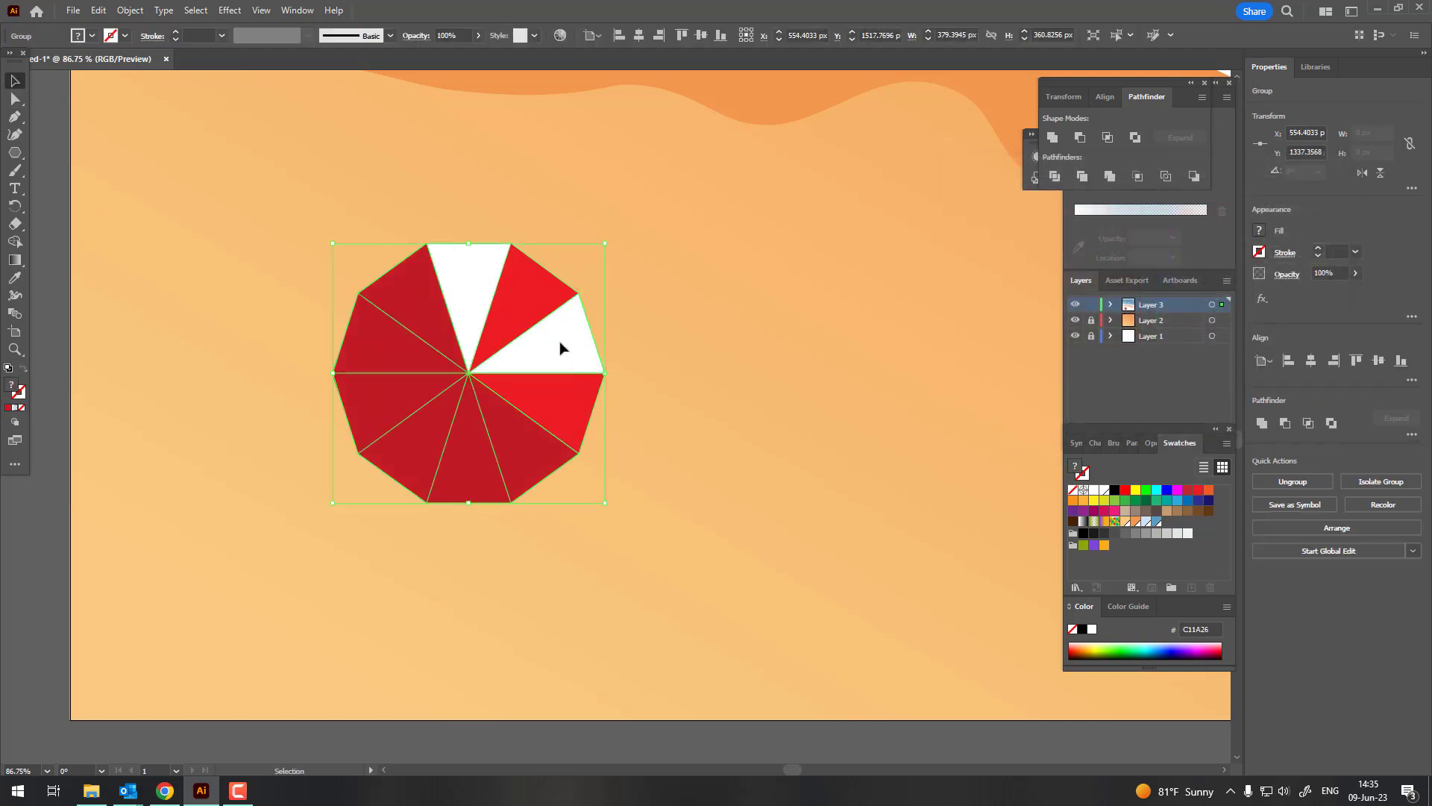
pyautogui.doubleClick(560, 342)
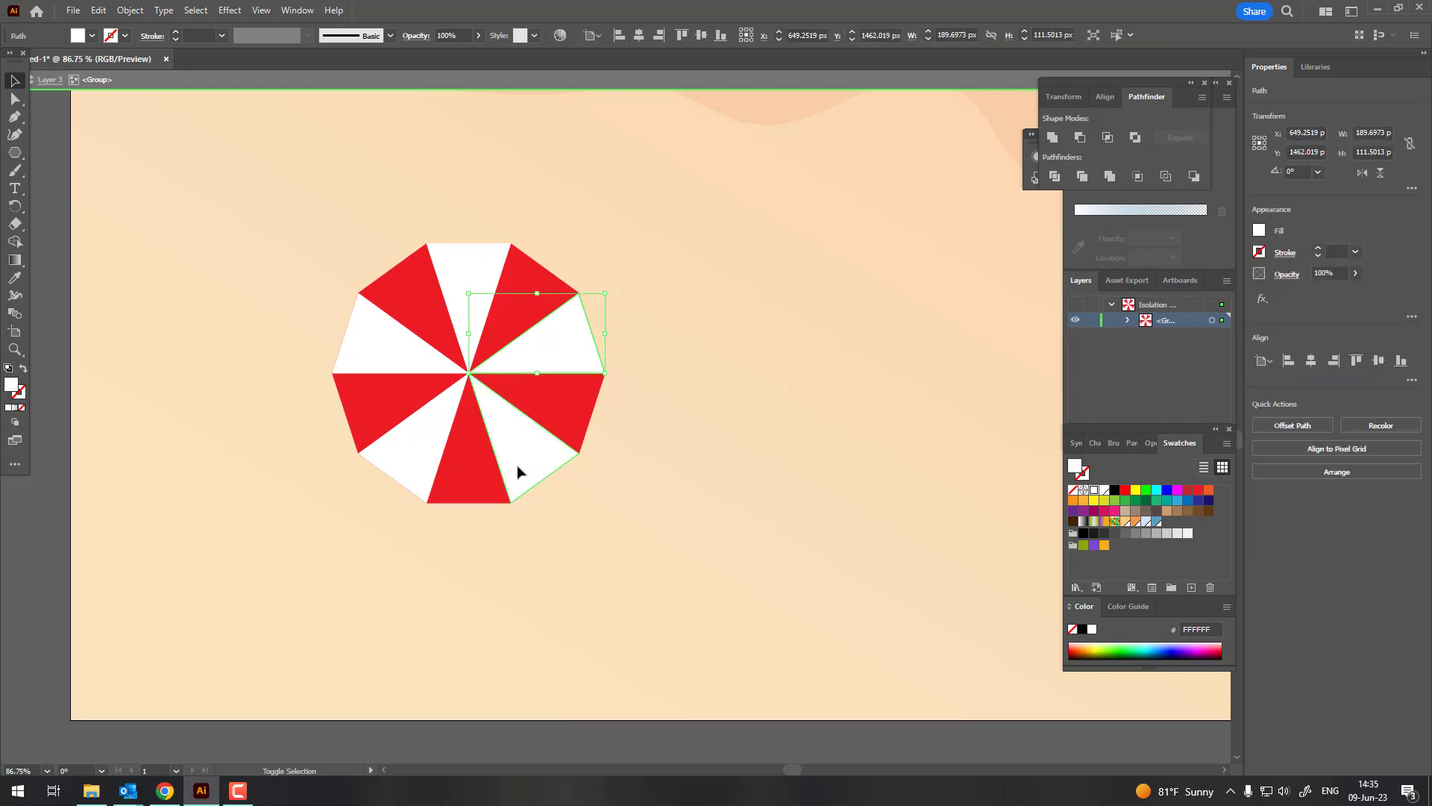
pyautogui.keyDown('shift'); pyautogui.click(520, 472); pyautogui.keyUp('shift')
pyautogui.keyDown('shift'); pyautogui.click(406, 438); pyautogui.keyUp('shift')
pyautogui.keyDown('shift'); pyautogui.click(388, 345); pyautogui.keyUp('shift')
pyautogui.keyDown('shift'); pyautogui.click(453, 294); pyautogui.keyUp('shift')
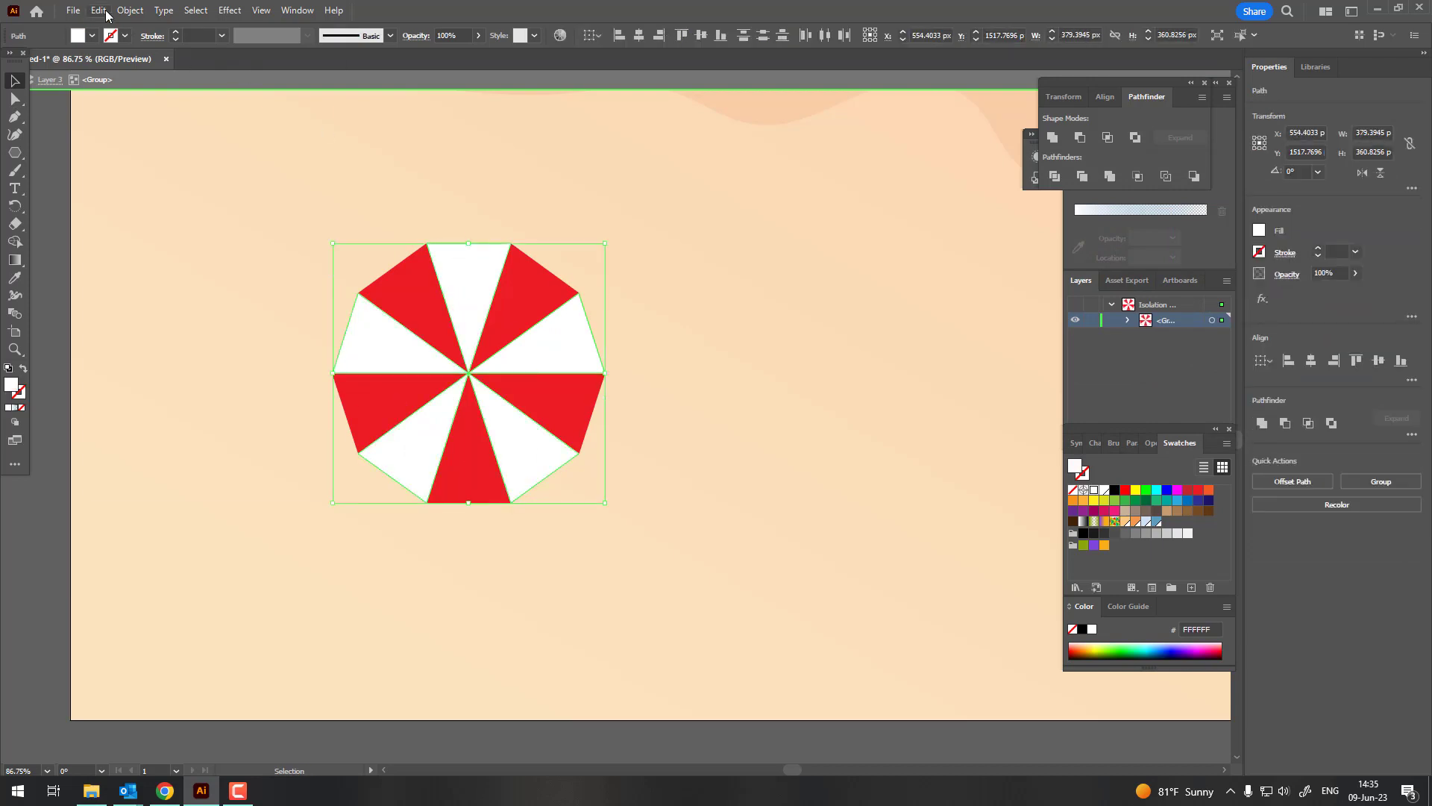
pyautogui.click(129, 10)
pyautogui.click(160, 98)
# Cut the white wedges, exit isolation mode, and paste them in front of the octagon.
pyautogui.click(130, 10)
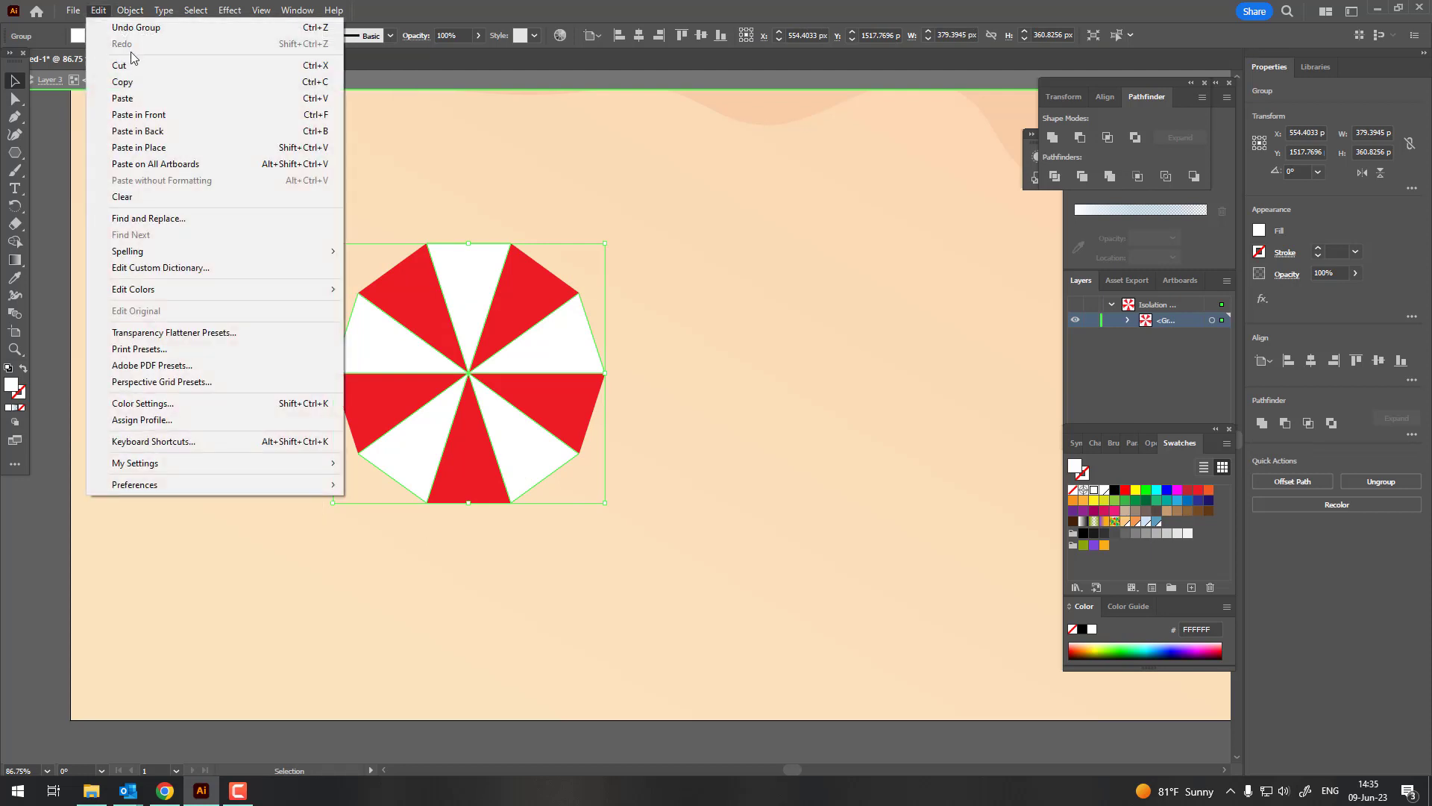
pyautogui.click(135, 65)
pyautogui.doubleClick(170, 235)
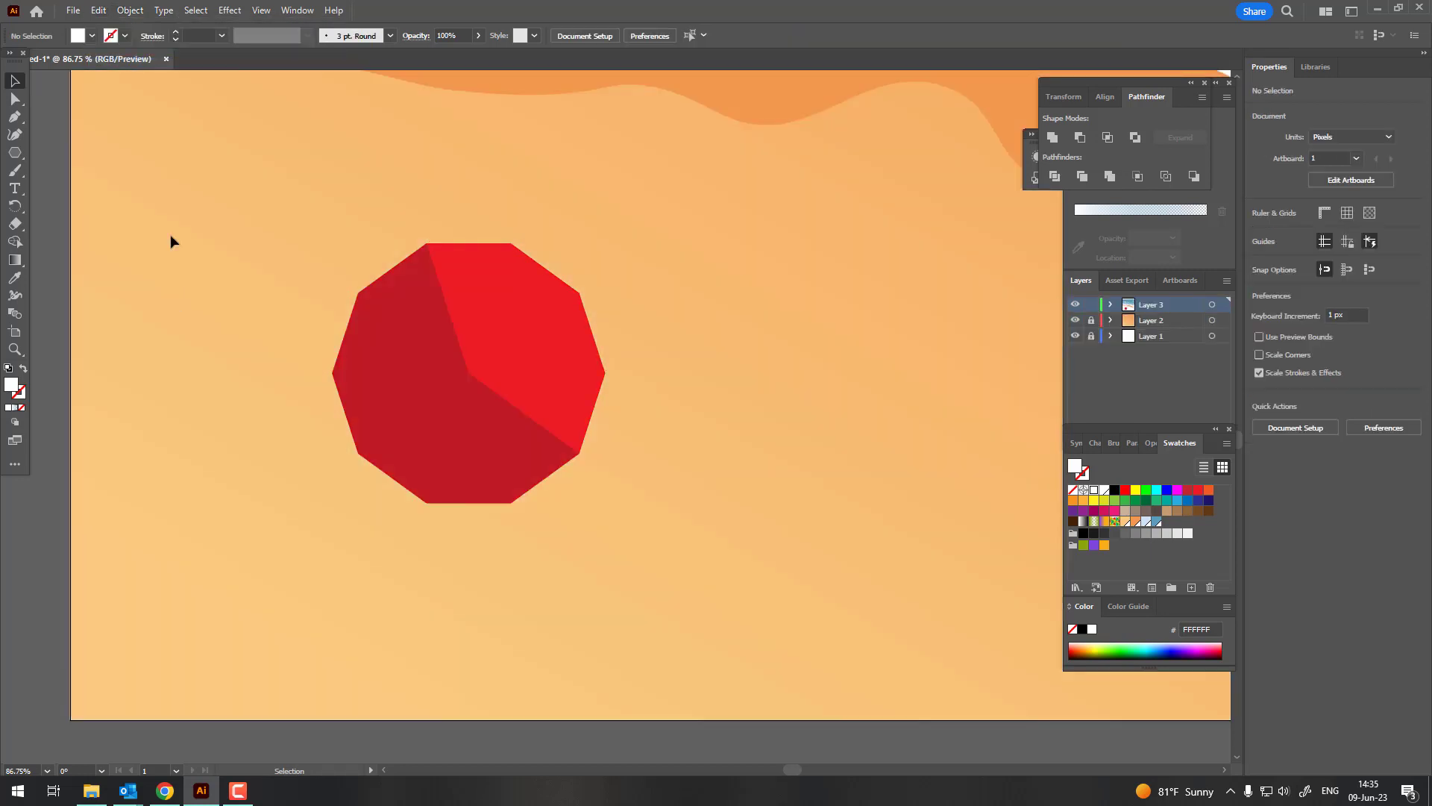
pyautogui.click(106, 10)
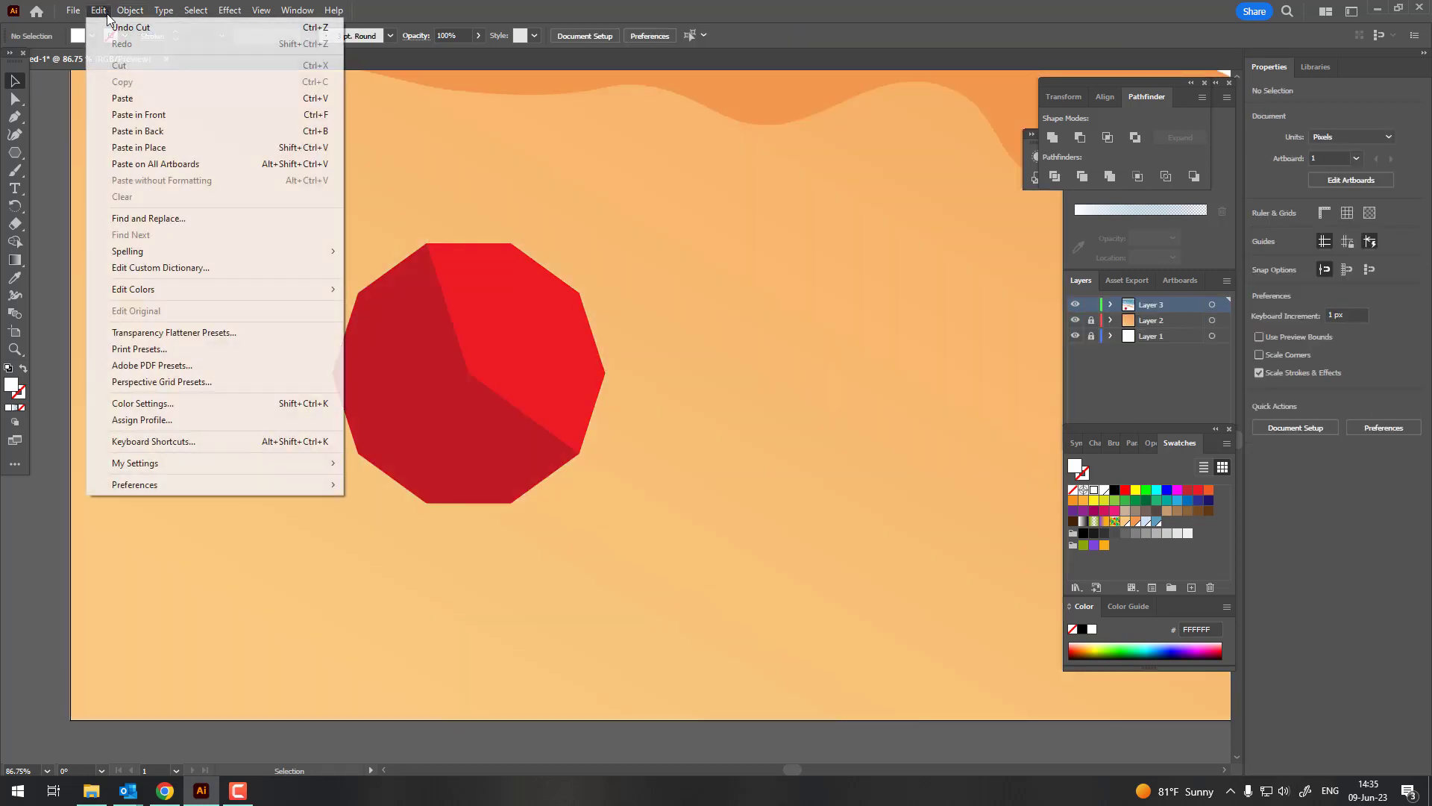
pyautogui.click(180, 117)
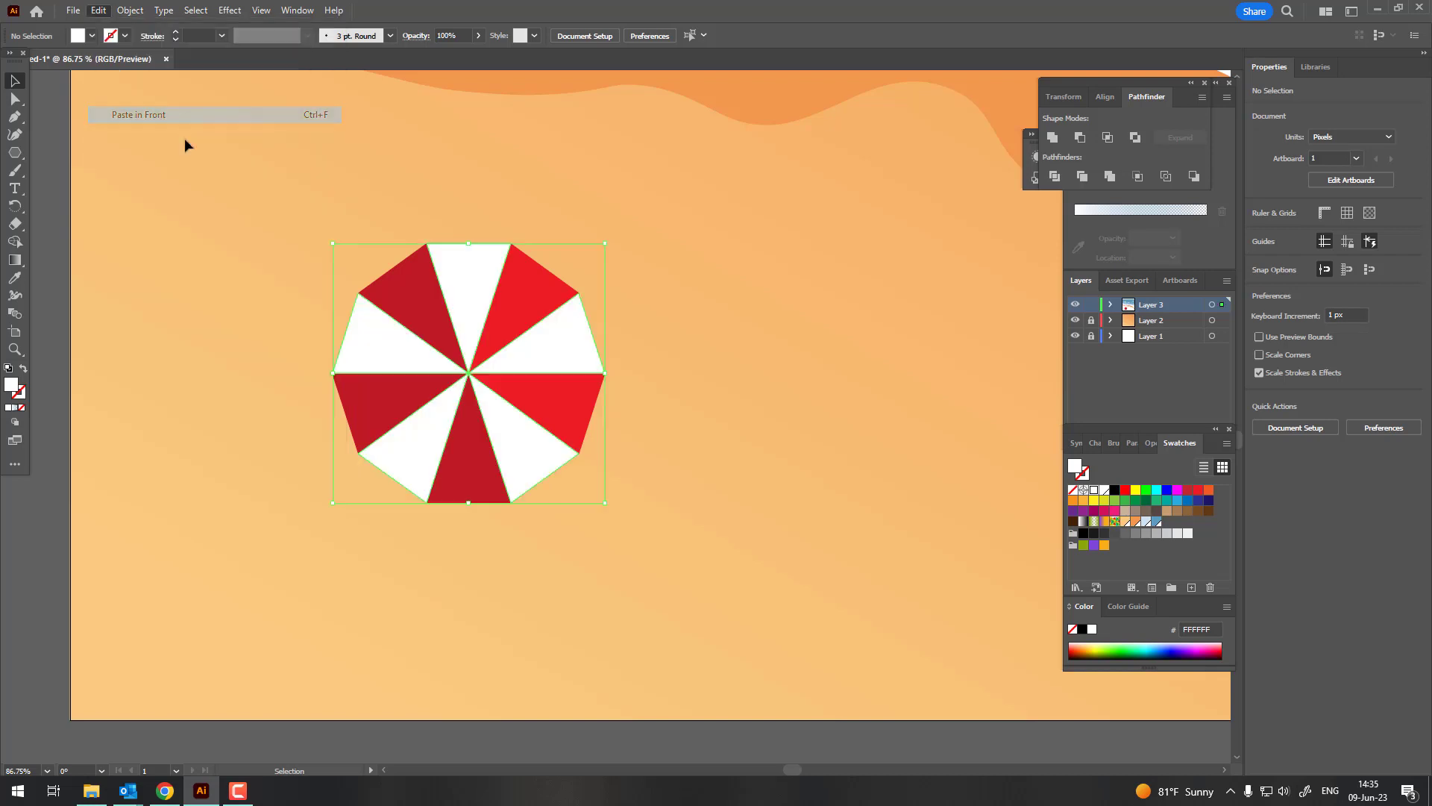
# Group all the umbrella pieces into a single object.
pyautogui.keyDown('shift'); pyautogui.click(508, 335); pyautogui.keyUp('shift')
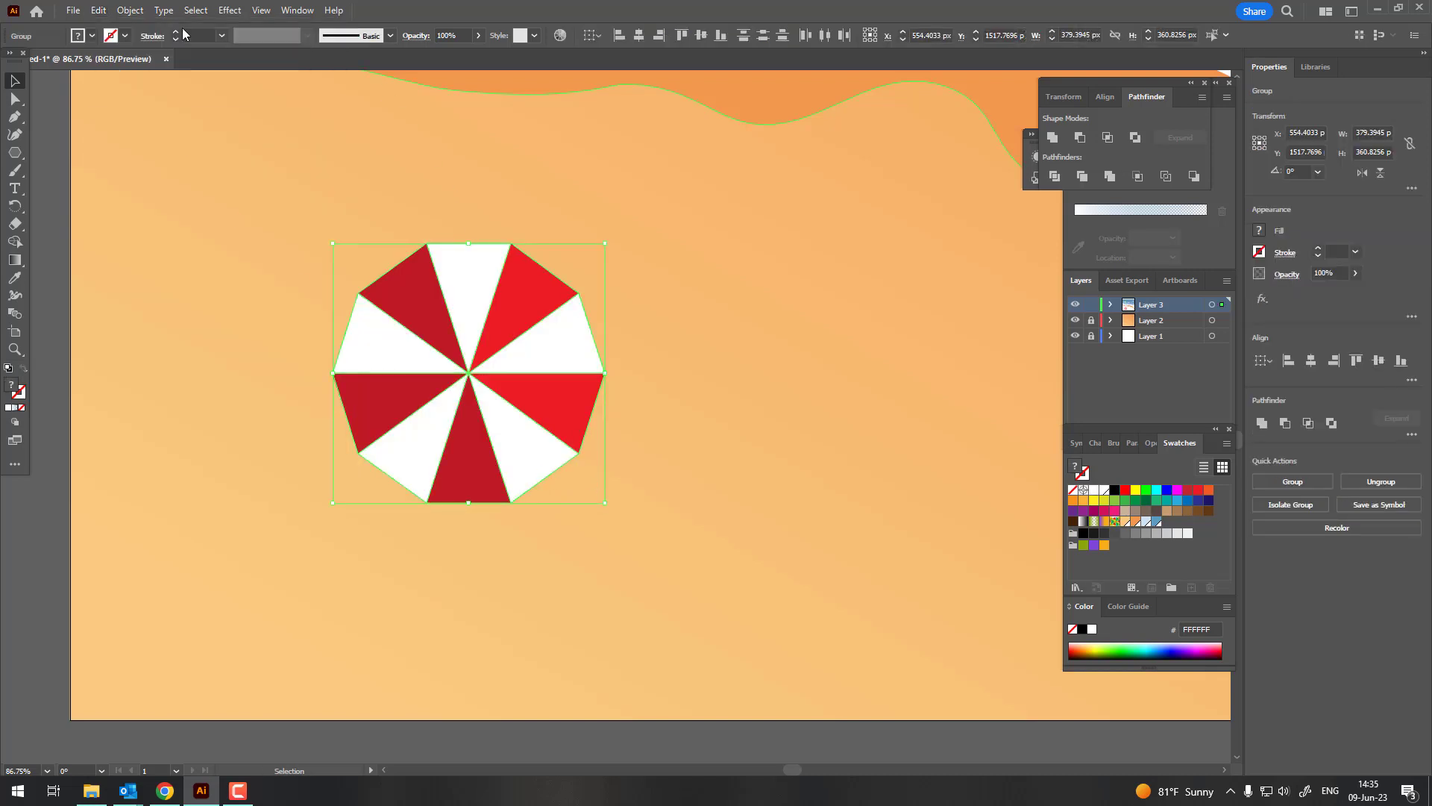
pyautogui.click(130, 11)
pyautogui.click(149, 97)
pyautogui.moveTo(515, 493); pyautogui.dragTo(420, 502)
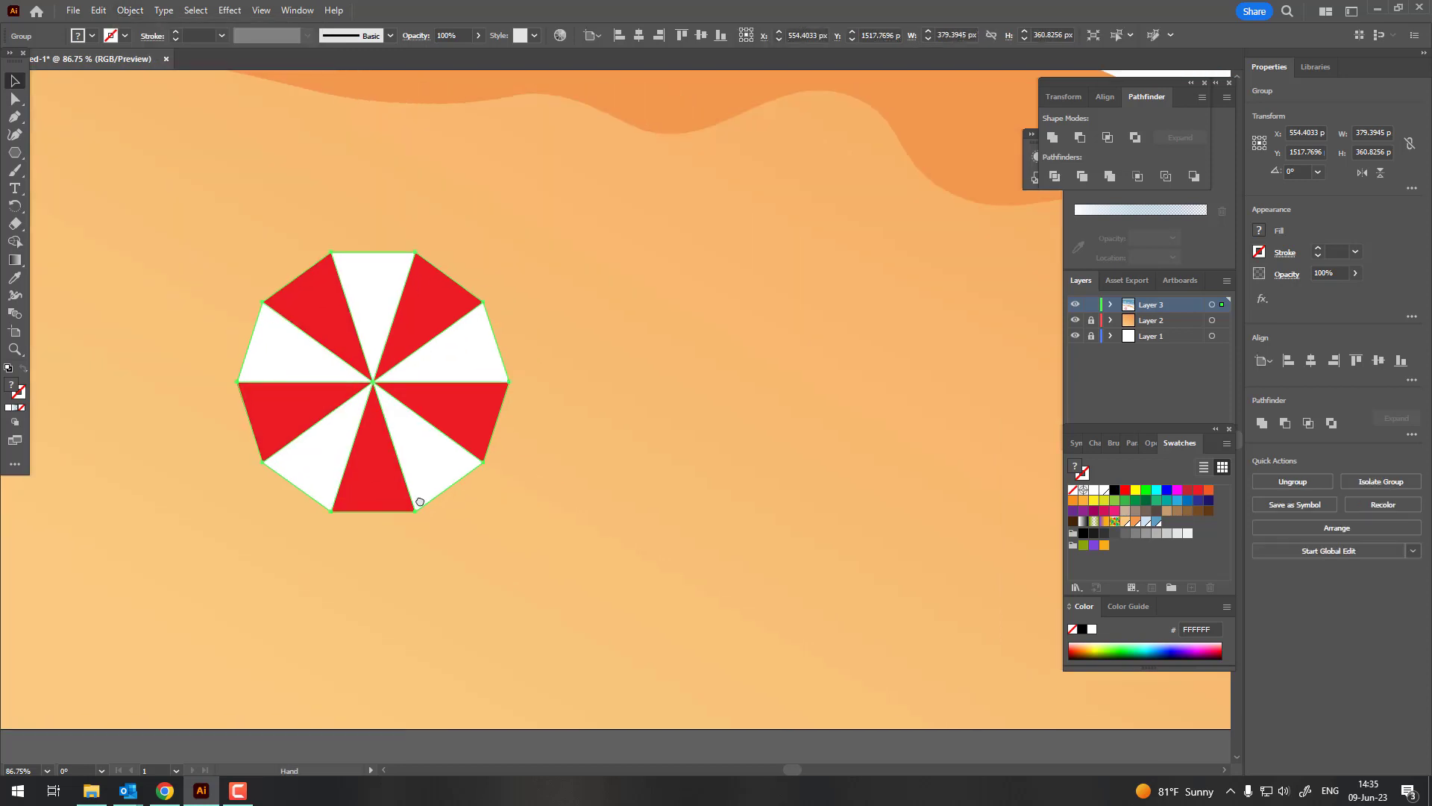
pyautogui.keyDown('shift'); pyautogui.click(369, 356); pyautogui.keyUp('shift')
pyautogui.click(125, 11)
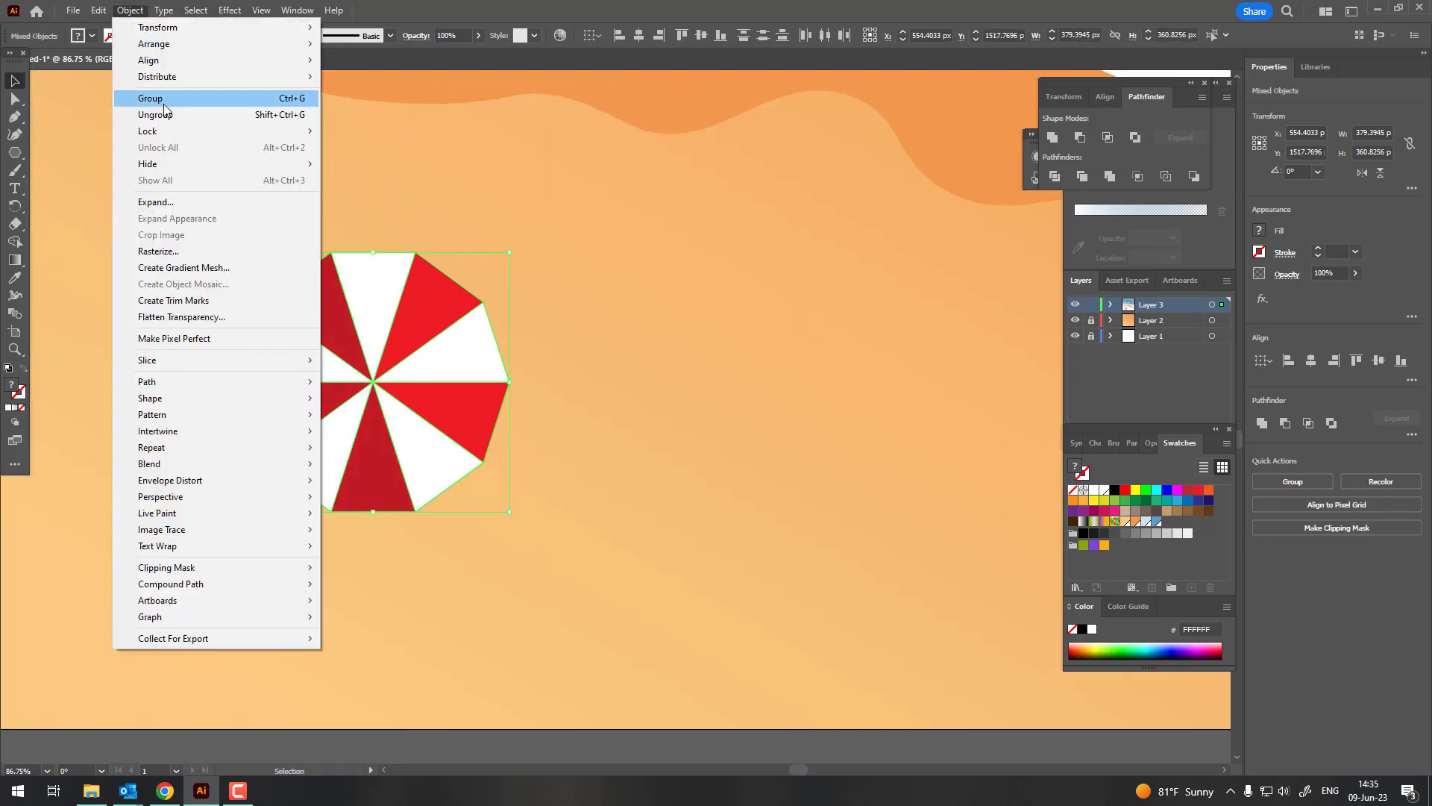
pyautogui.click(149, 97)
pyautogui.press('z')
pyautogui.click(557, 333)
pyautogui.moveTo(317, 328); pyautogui.dragTo(399, 292)
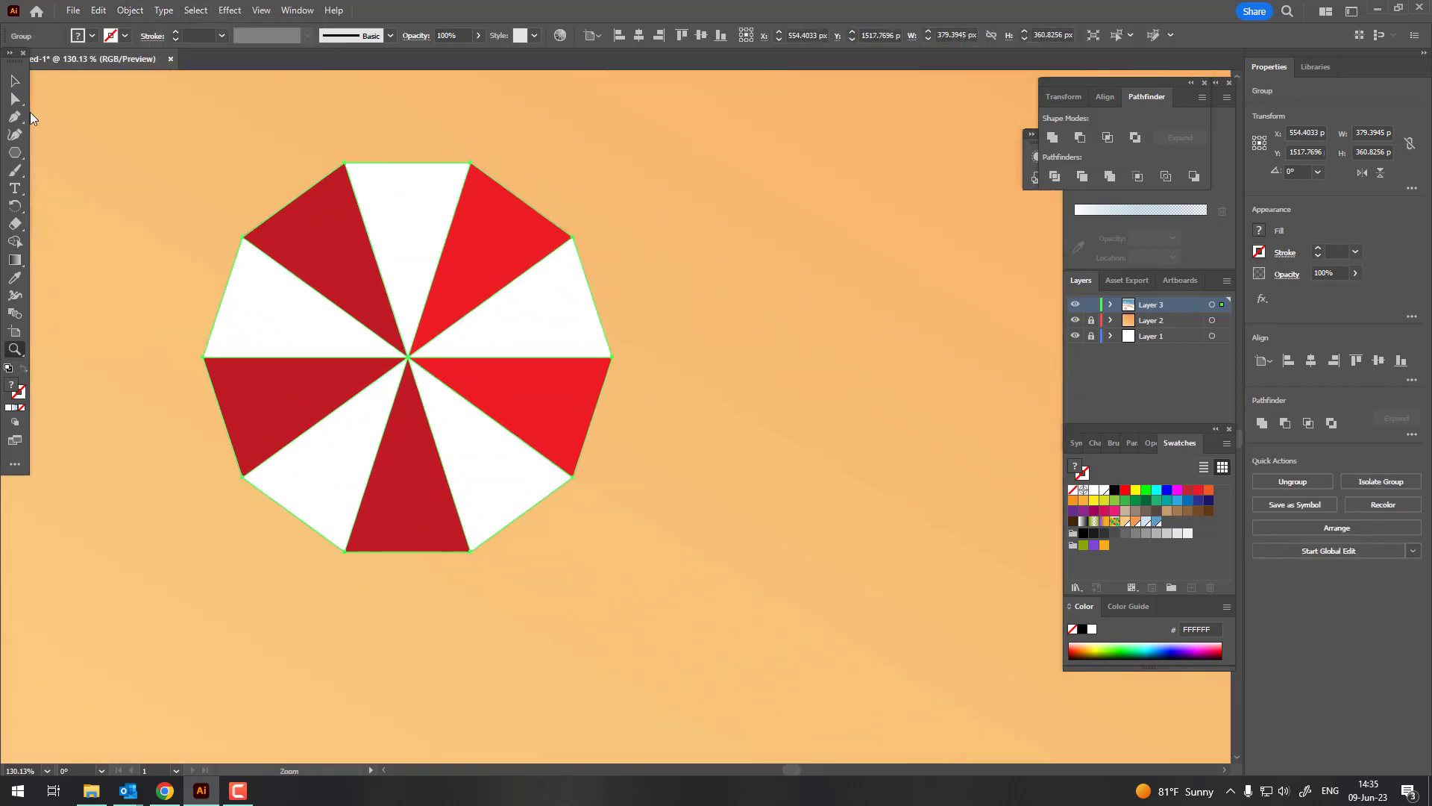
# Tint the three left-side white wedges pale pink D8C0C0.
pyautogui.press('a')
pyautogui.click(342, 470)
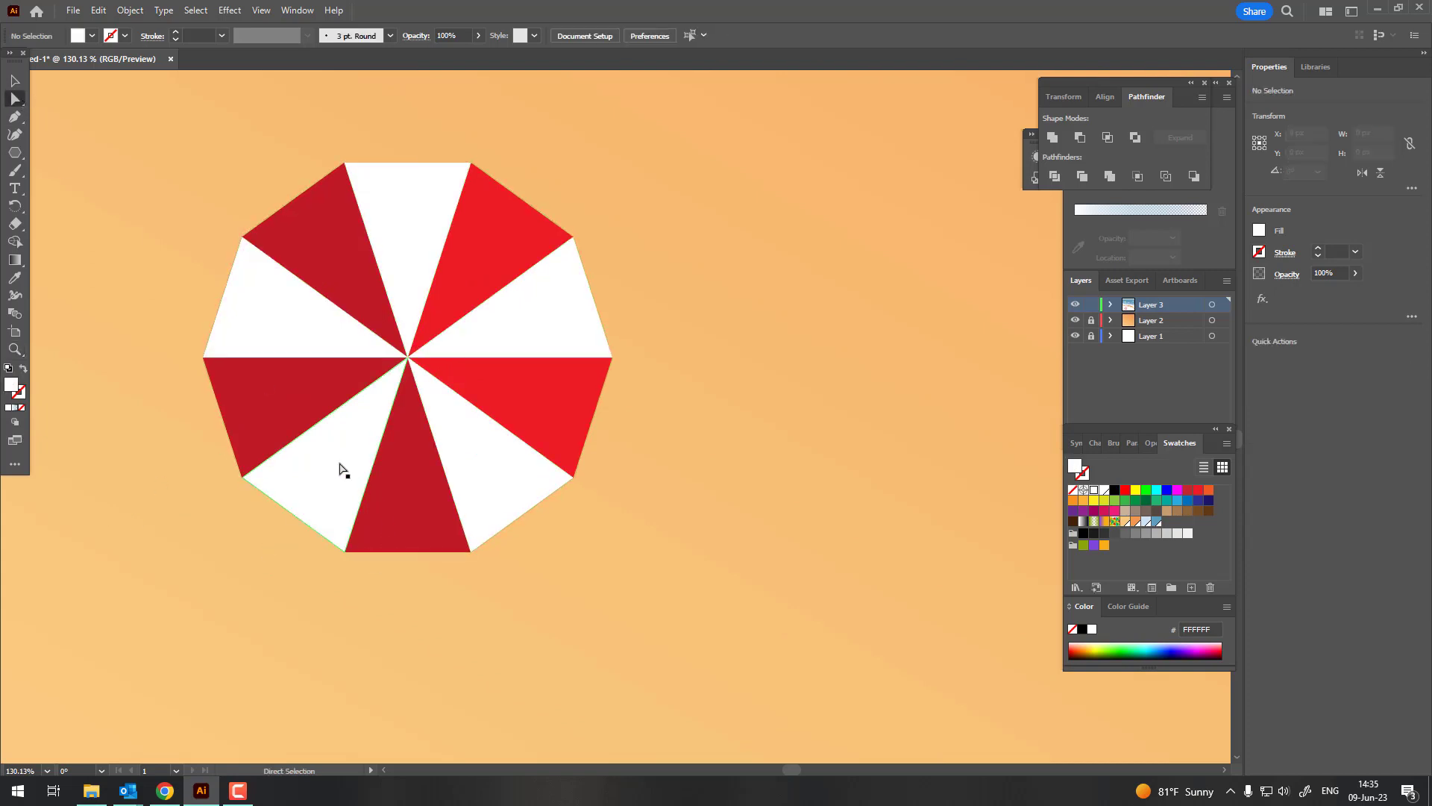
pyautogui.keyDown('shift'); pyautogui.click(291, 336); pyautogui.keyUp('shift')
pyautogui.keyDown('shift'); pyautogui.click(510, 492); pyautogui.keyUp('shift')
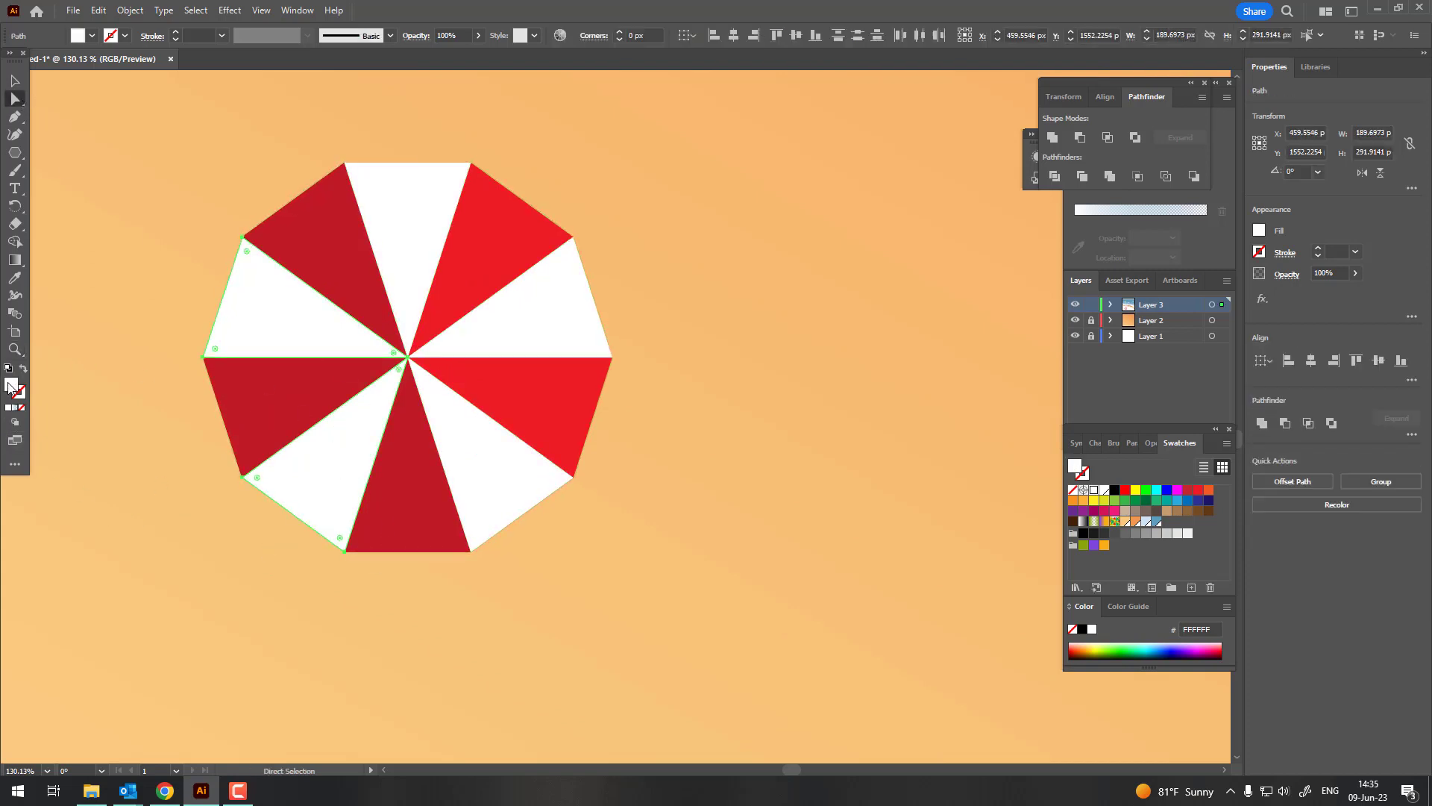
pyautogui.doubleClick(11, 384)
pyautogui.moveTo(1167, 317); pyautogui.dragTo(1165, 358)
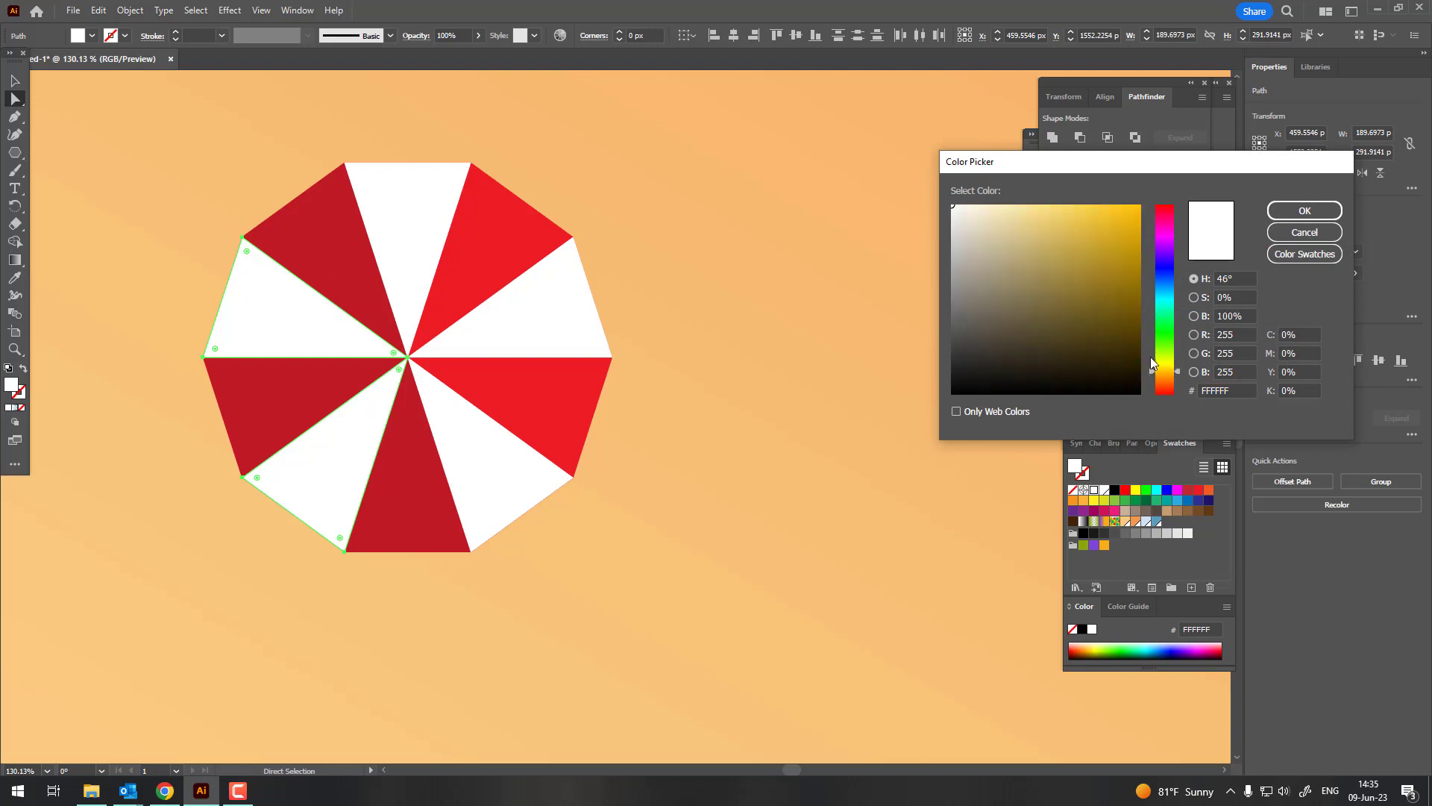
pyautogui.click(970, 228)
pyautogui.click(1154, 224)
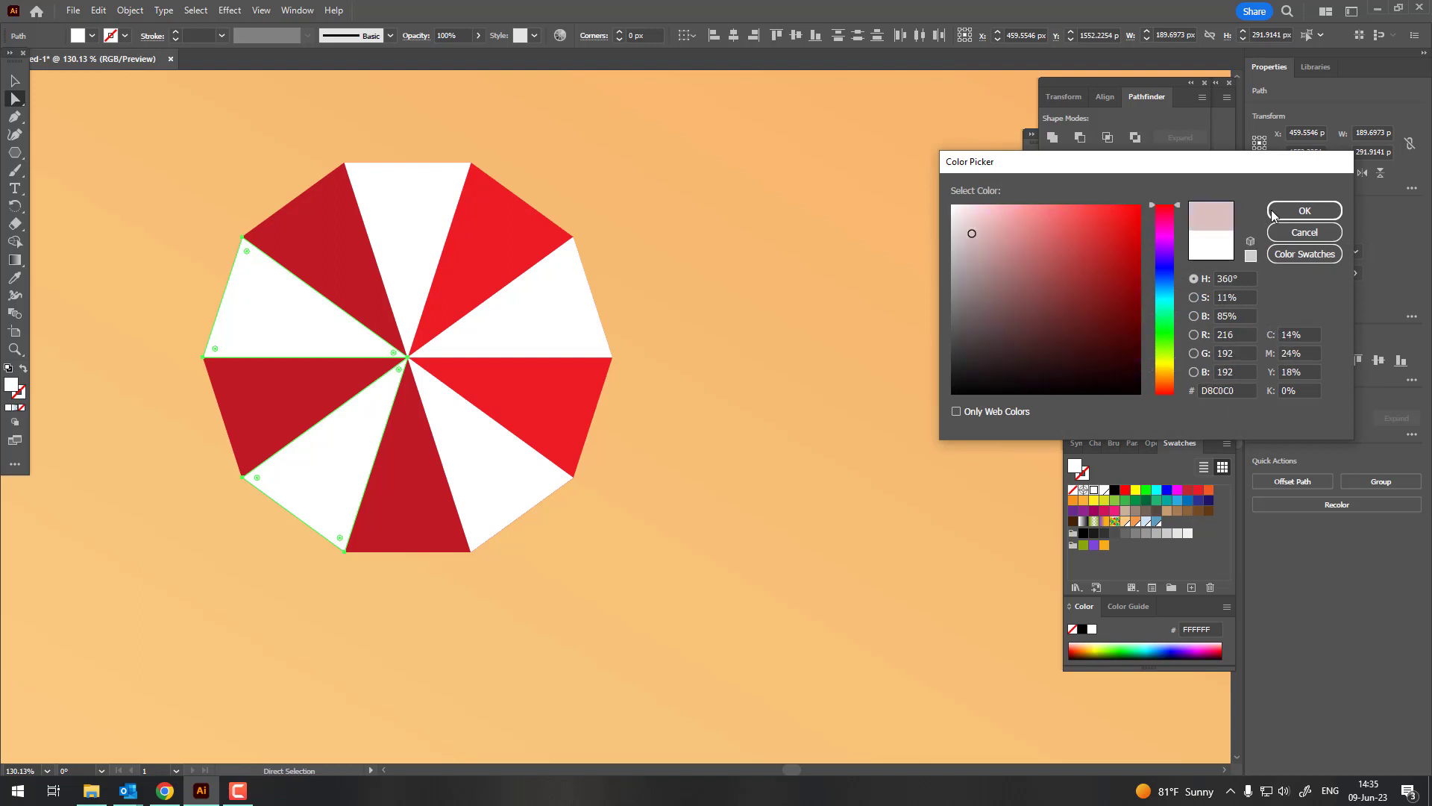
pyautogui.click(1304, 210)
# Zoom out to the beach scene and select the whole umbrella.
pyautogui.press('z')
pyautogui.keyDown('alt'); pyautogui.click(563, 319); pyautogui.keyUp('alt')
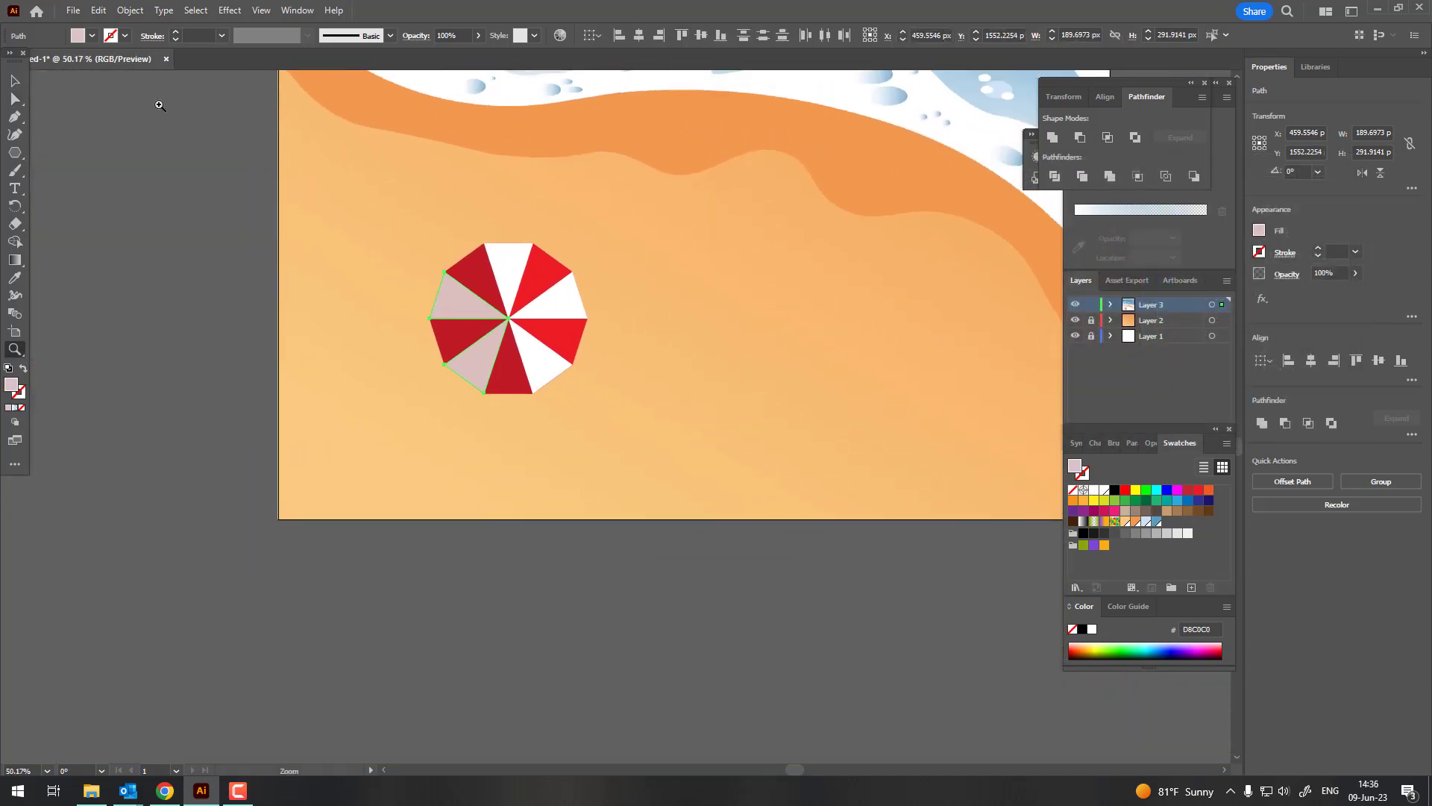
pyautogui.click(18, 84)
pyautogui.click(210, 333)
pyautogui.hscroll(5, 312, 454)
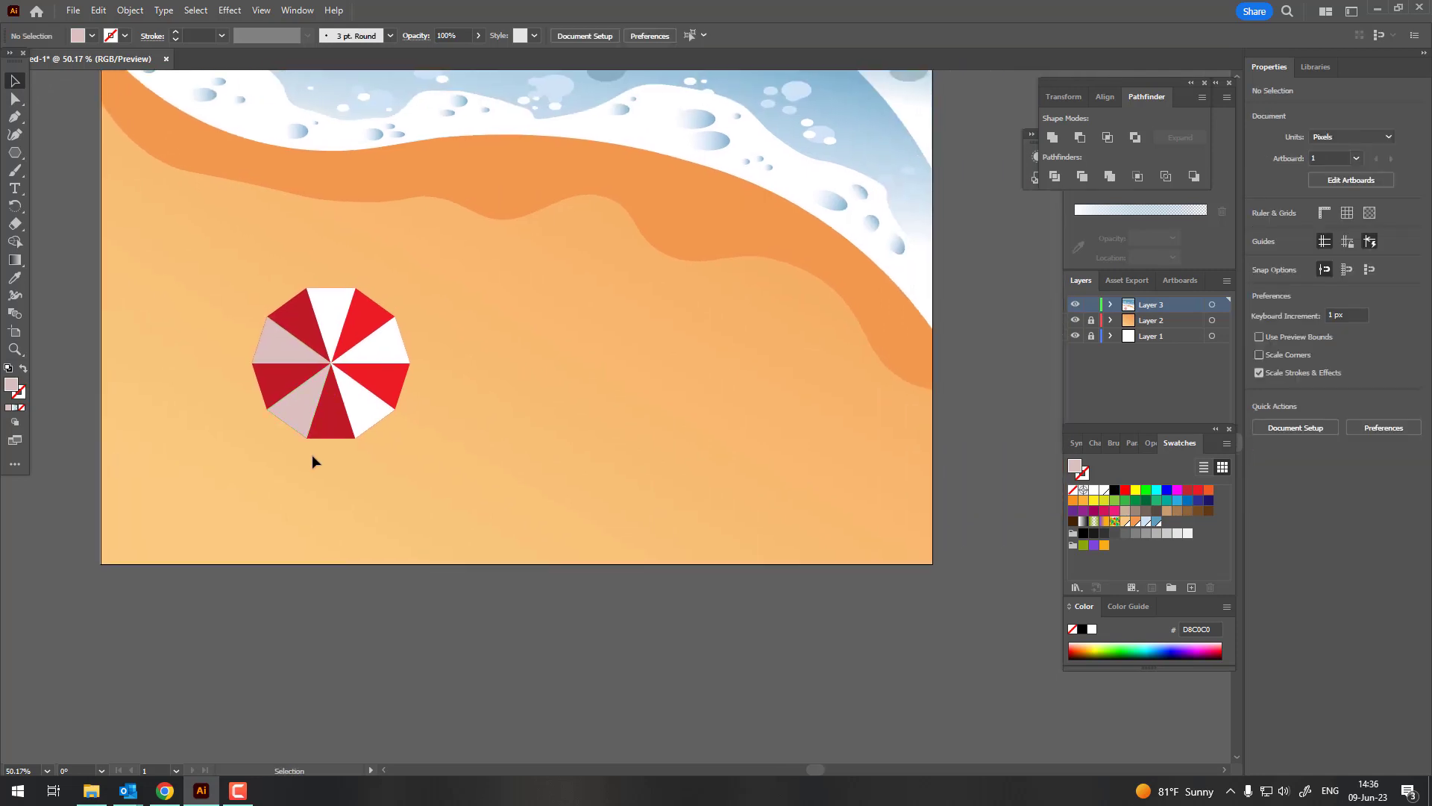
pyautogui.click(375, 410)
pyautogui.click(110, 11)
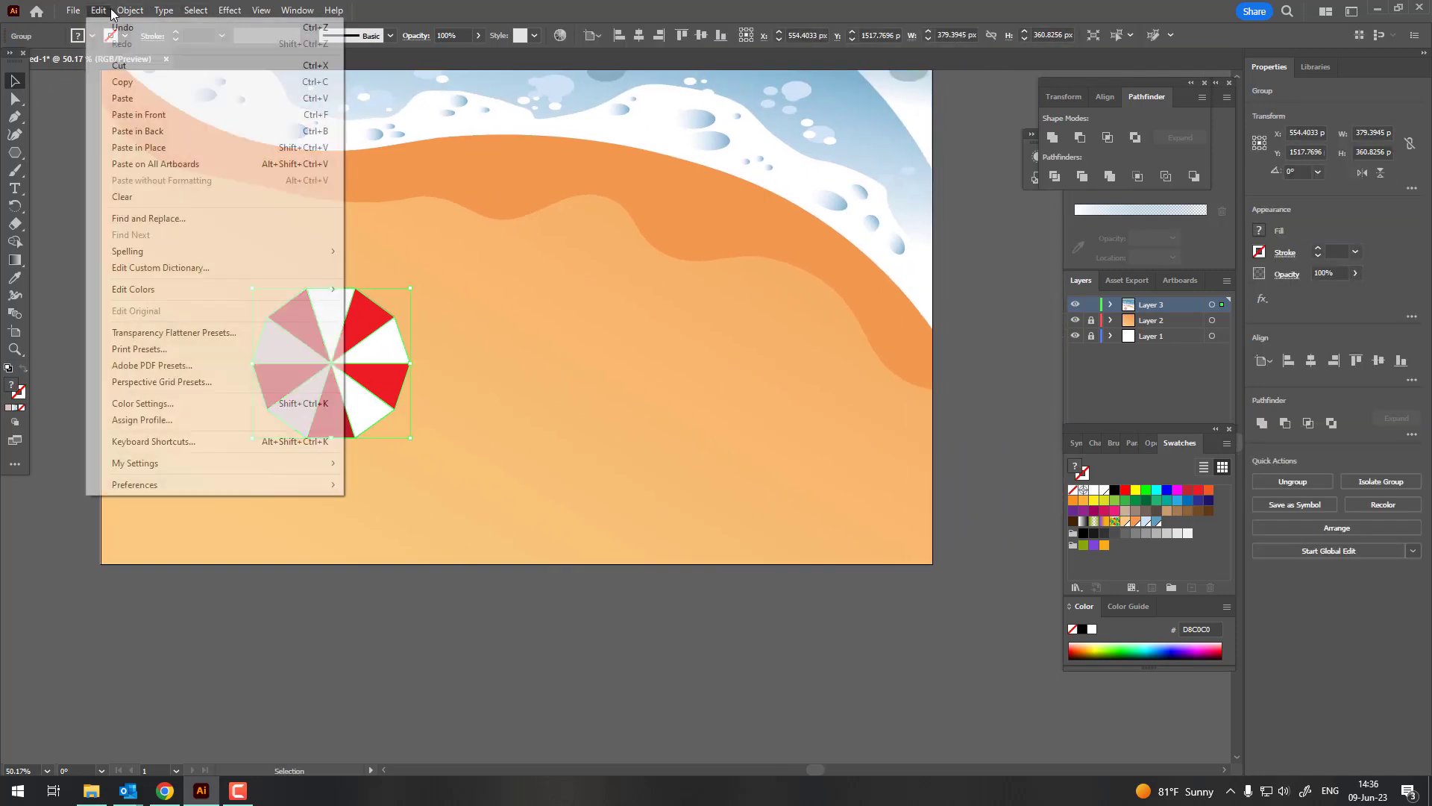
# Paste an umbrella copy at the lower right and recolour its right-side red wedges yellow-green.
pyautogui.click(182, 116)
pyautogui.moveTo(395, 369); pyautogui.dragTo(855, 463)
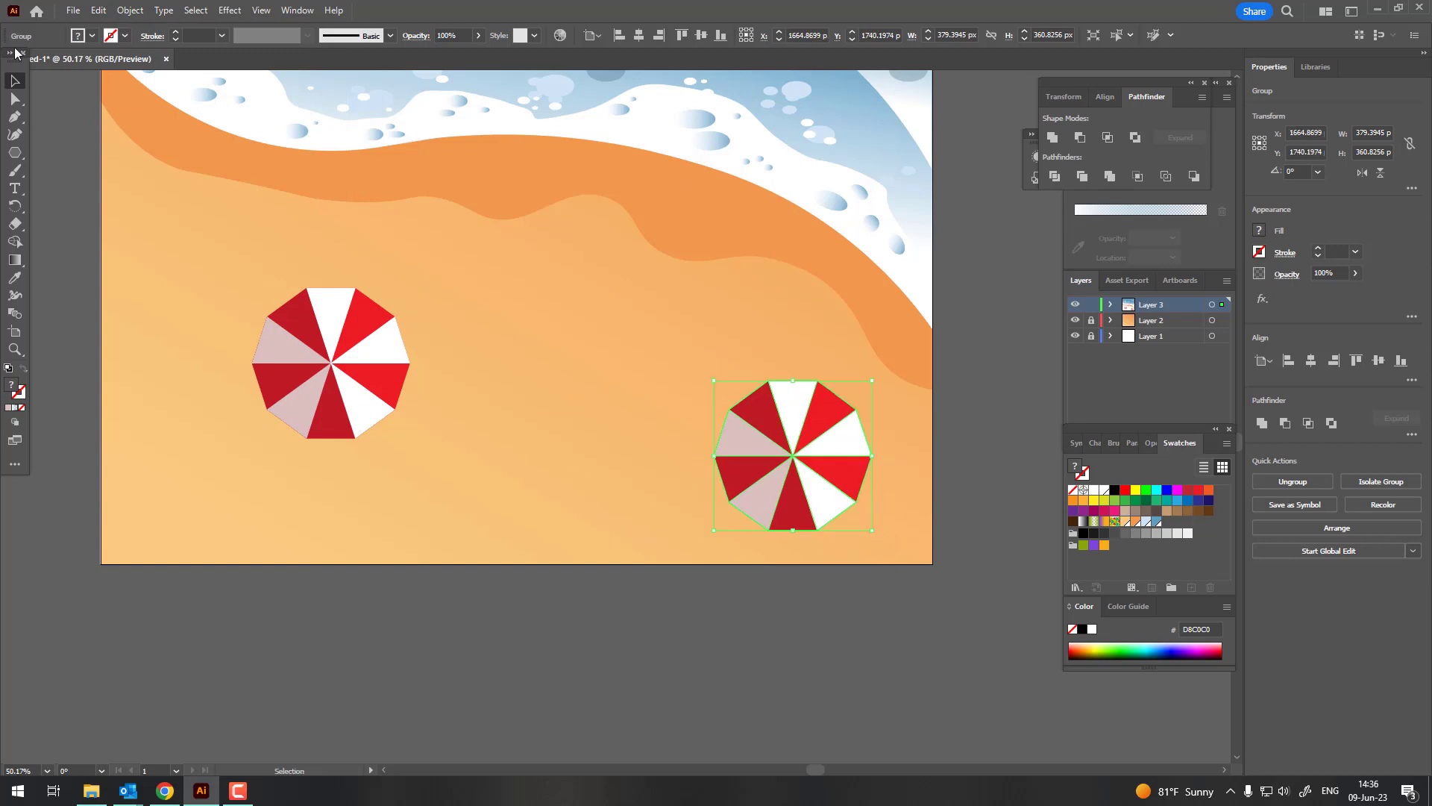
pyautogui.click(13, 98)
pyautogui.click(873, 489)
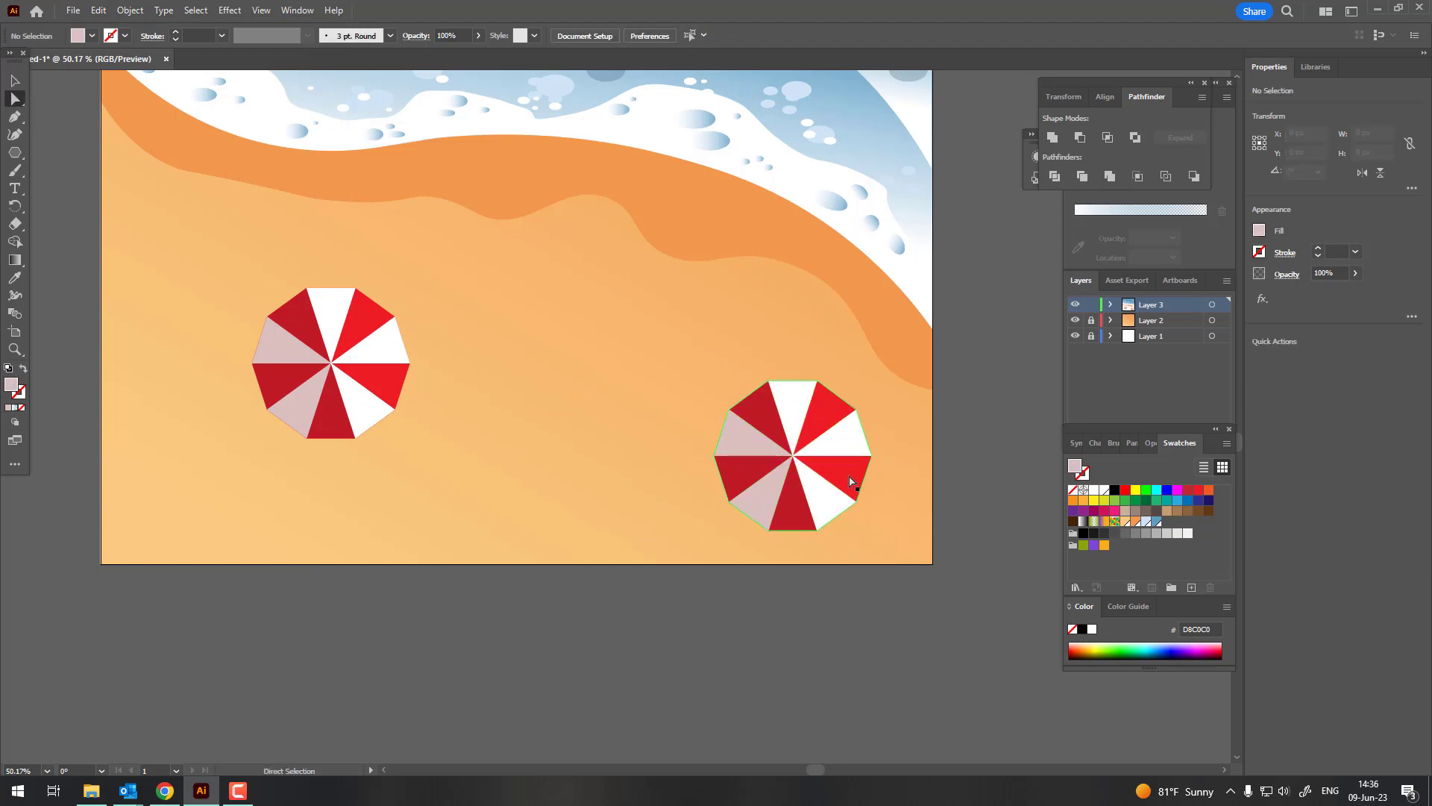
pyautogui.click(1135, 490)
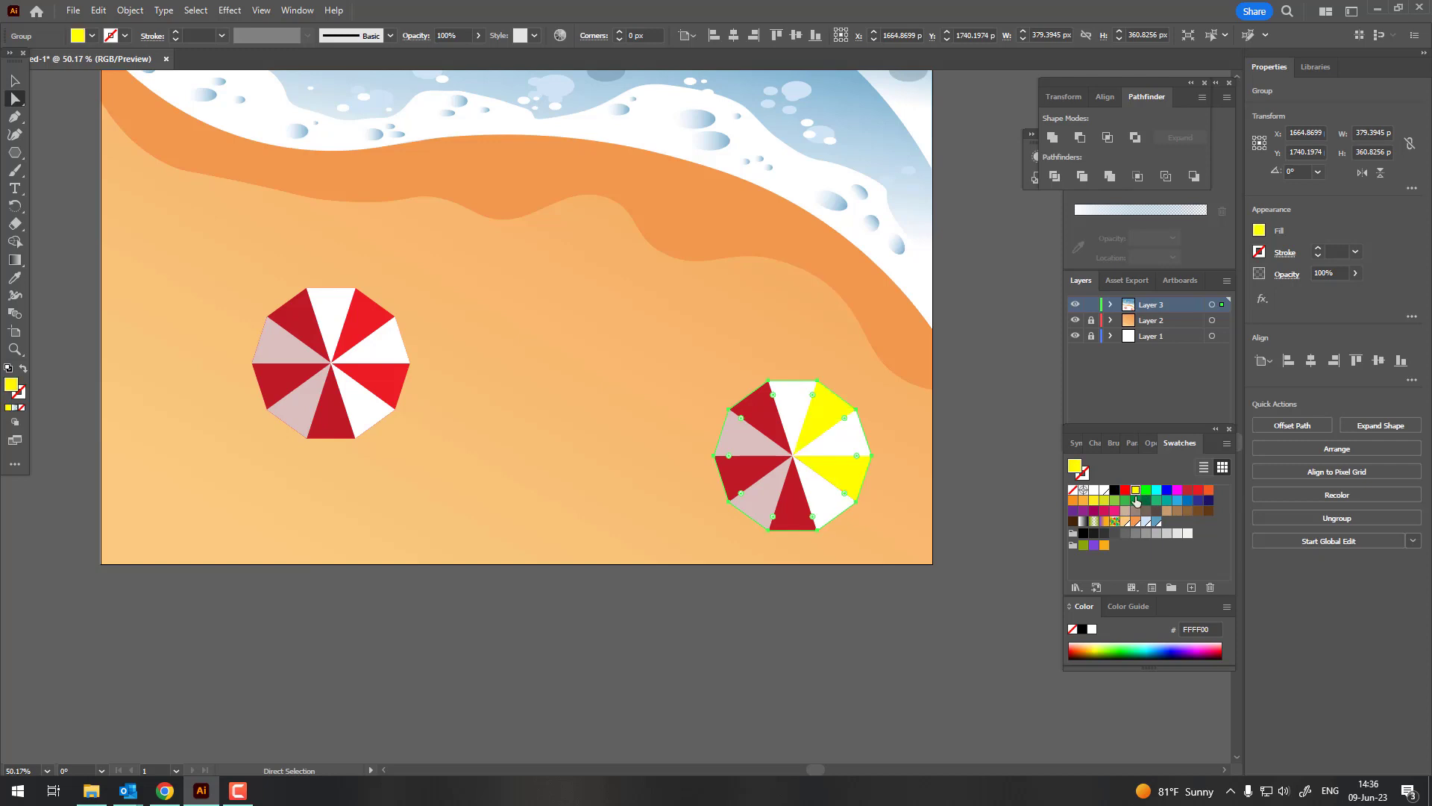
pyautogui.click(1105, 501)
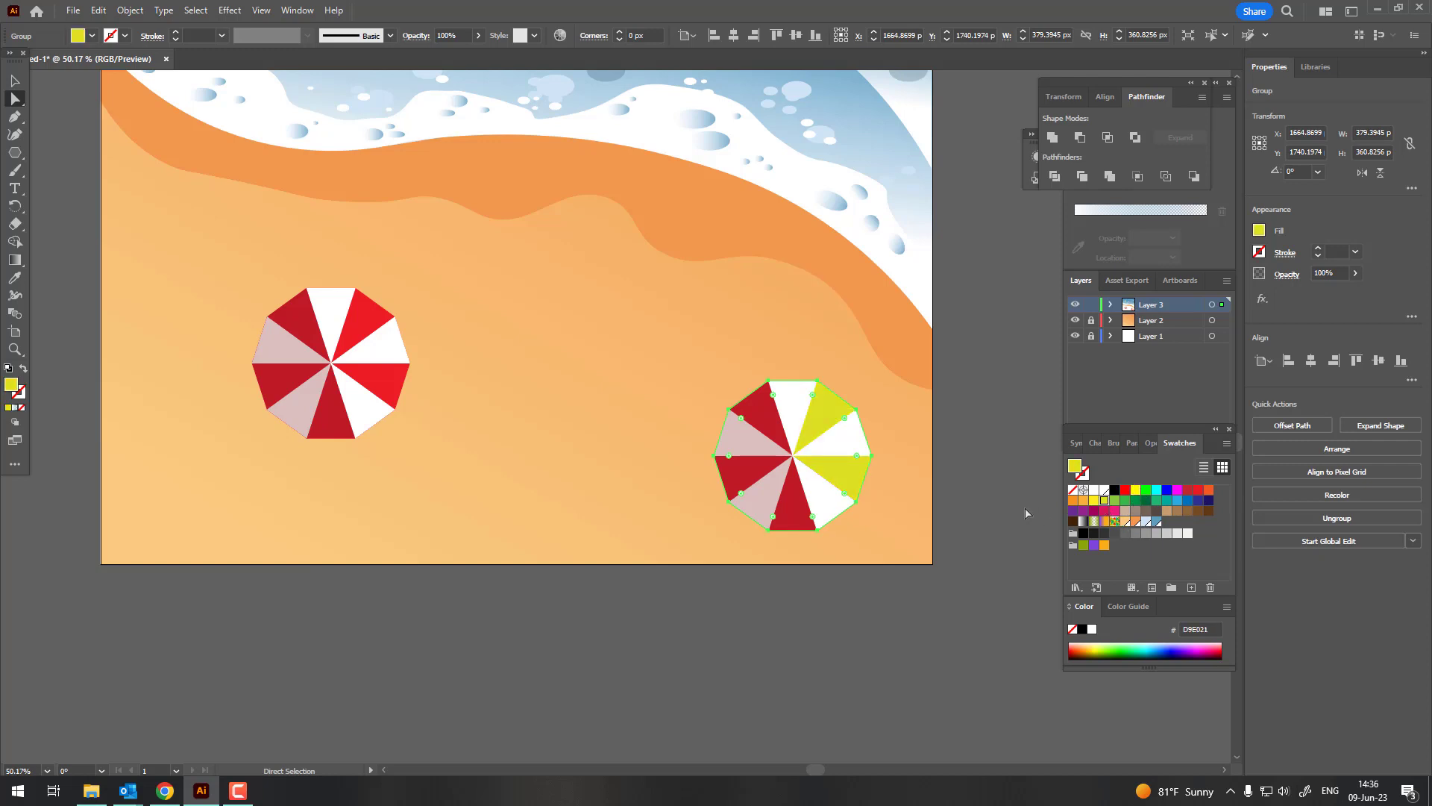
pyautogui.scroll(5, 578, 392)
# Turn the copy's remaining red wedges green and shrink the umbrella slightly.
pyautogui.click(15, 98)
pyautogui.click(550, 253)
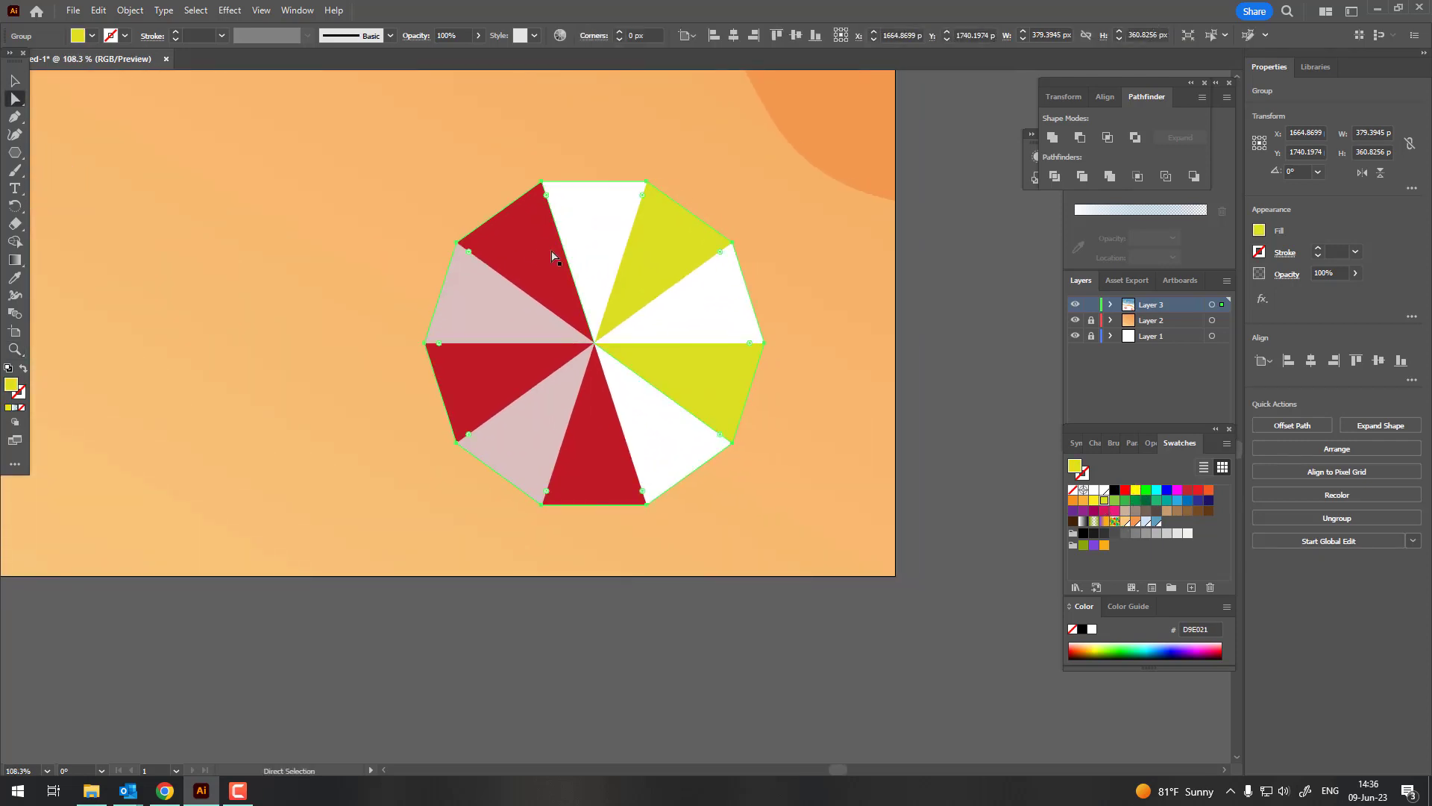
pyautogui.click(1124, 500)
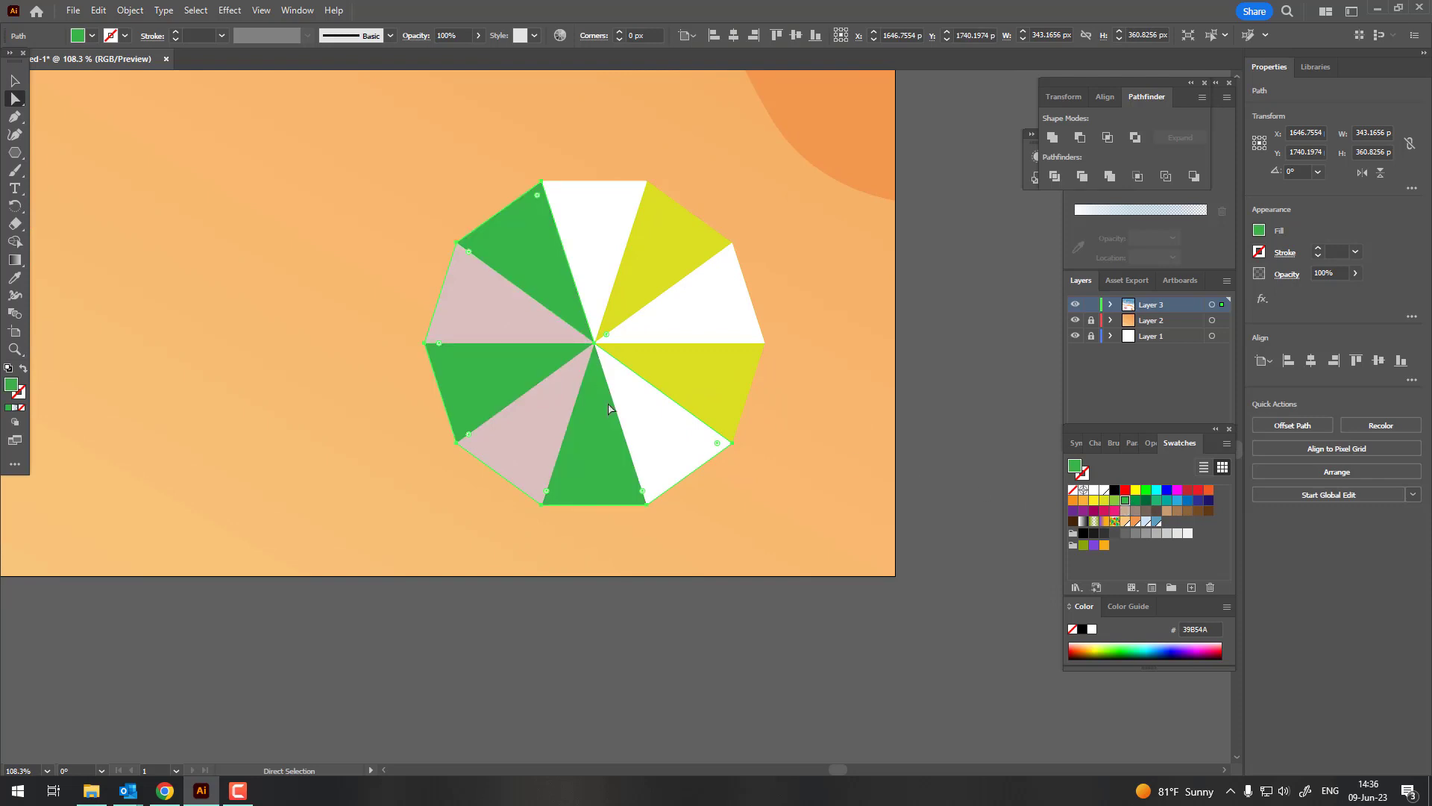
pyautogui.press('z')
pyautogui.moveTo(492, 311); pyautogui.dragTo(396, 375)
pyautogui.moveTo(627, 412); pyautogui.dragTo(620, 404)
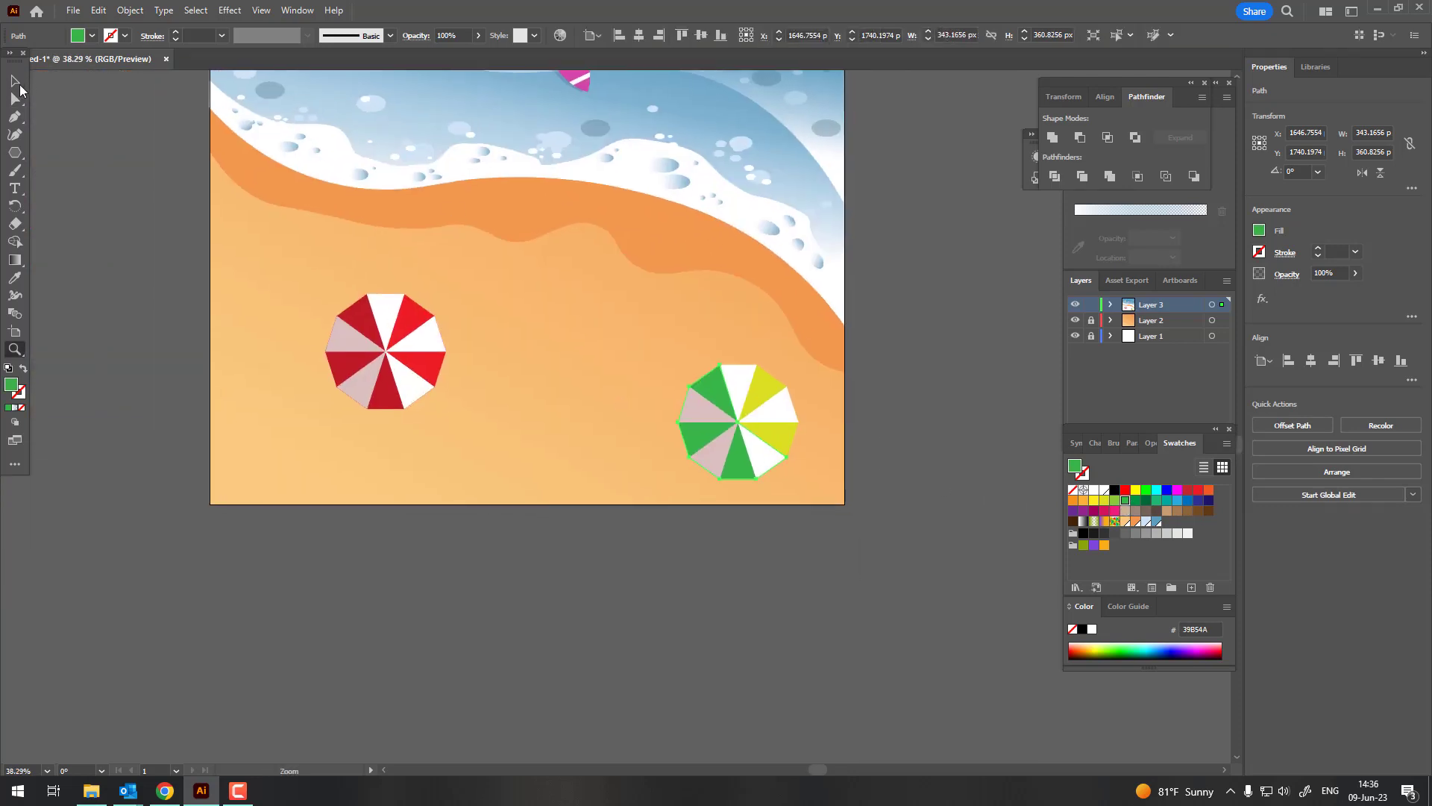
pyautogui.click(803, 496)
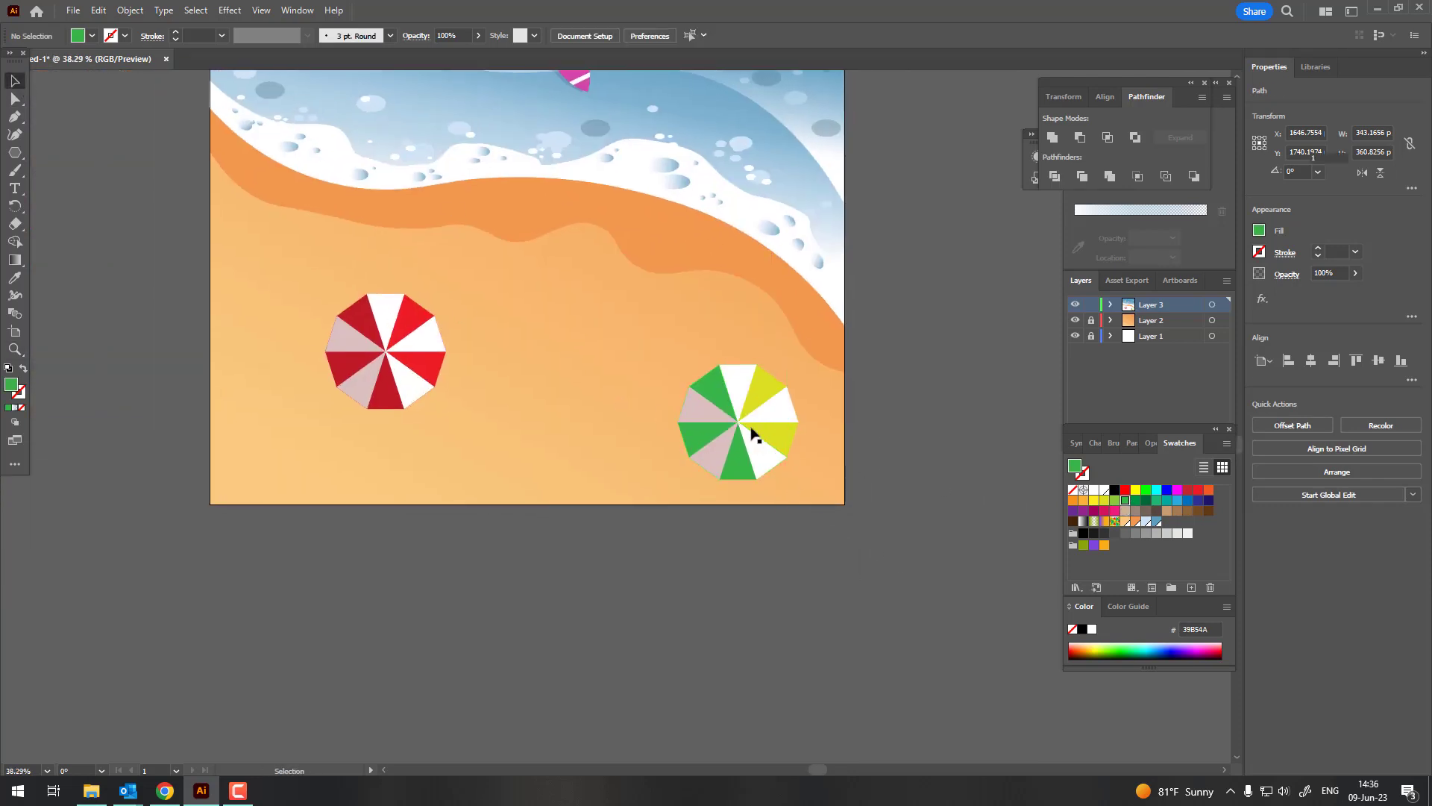
pyautogui.moveTo(800, 478); pyautogui.dragTo(781, 468)
# Move the red umbrella up and left, then reselect the green umbrella.
pyautogui.click(837, 588)
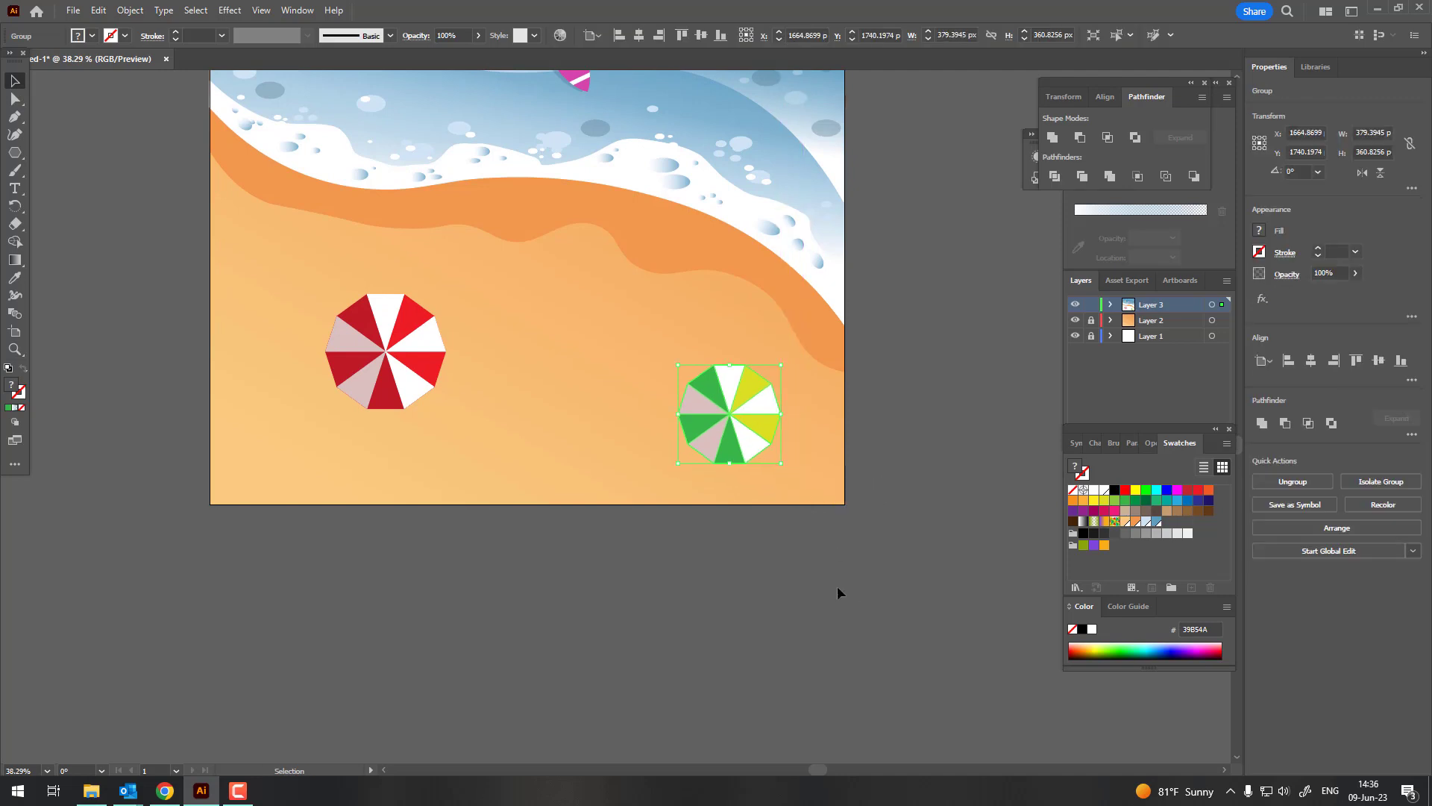
pyautogui.moveTo(418, 379); pyautogui.dragTo(560, 474)
pyautogui.moveTo(499, 438); pyautogui.dragTo(457, 414)
pyautogui.scroll(-2, 820, 623)
pyautogui.hscroll(3, 806, 611)
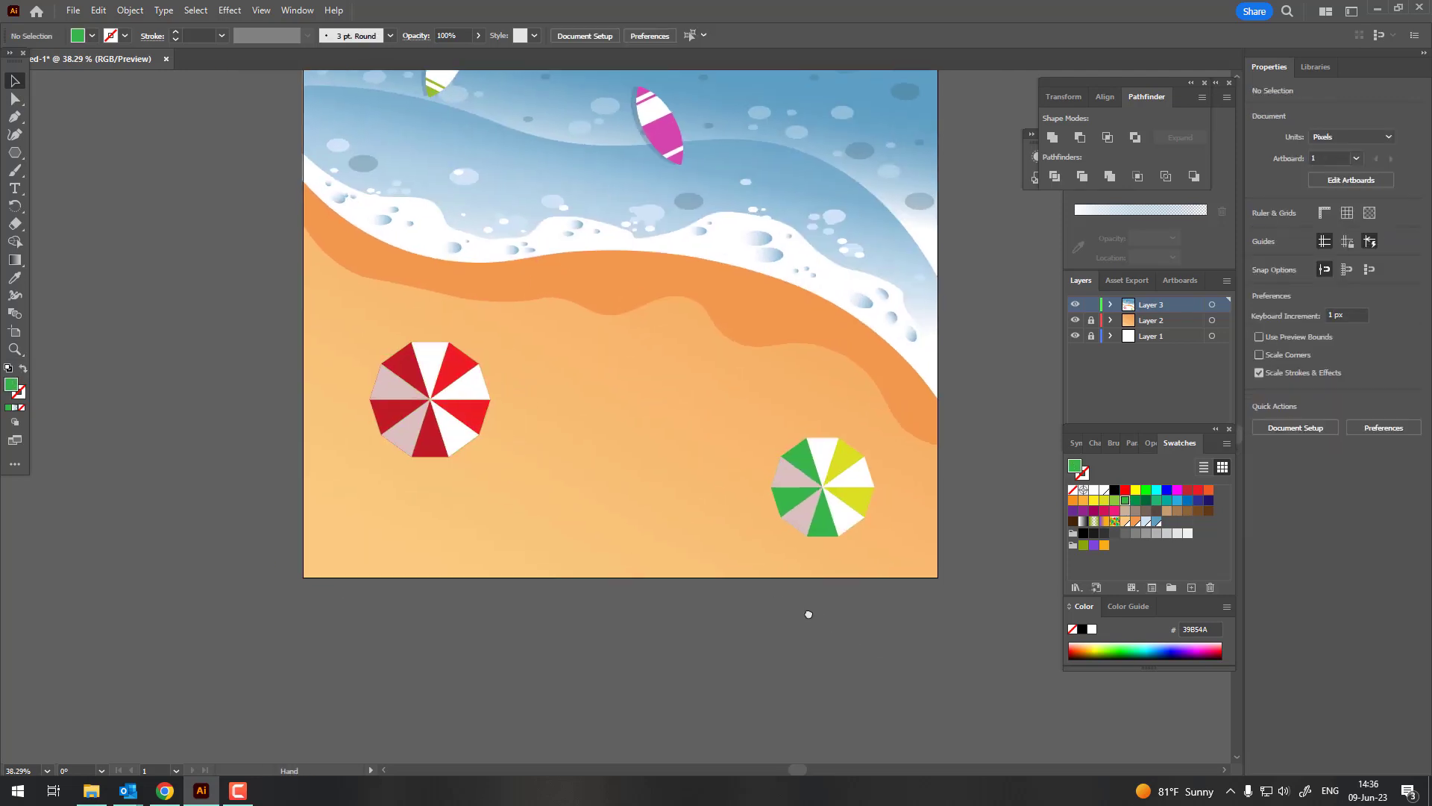
pyautogui.click(784, 480)
pyautogui.scroll(3, 838, 490)
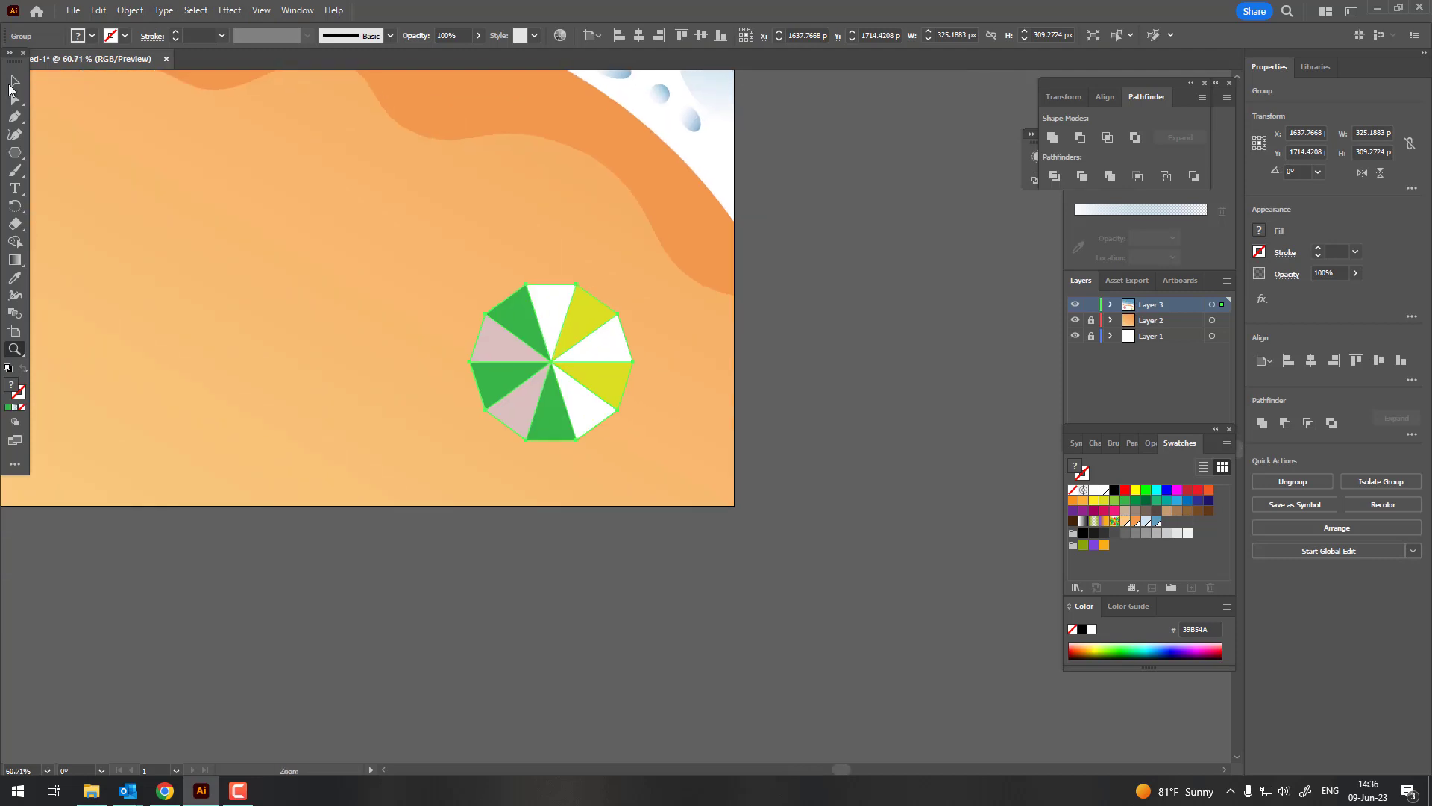
# Recolour the umbrella's yellow wedges light olive BCBC2A.
pyautogui.click(14, 99)
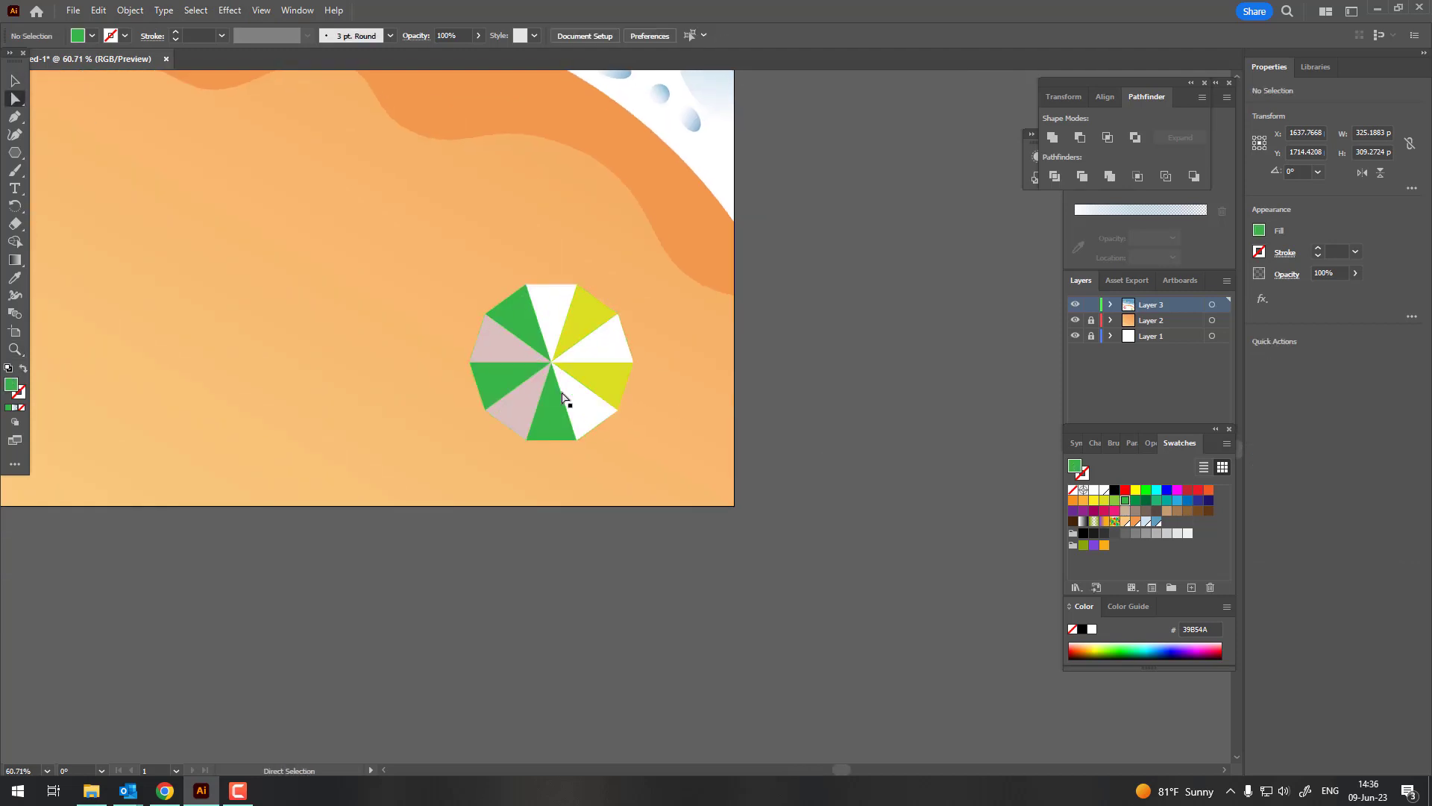
pyautogui.click(578, 317)
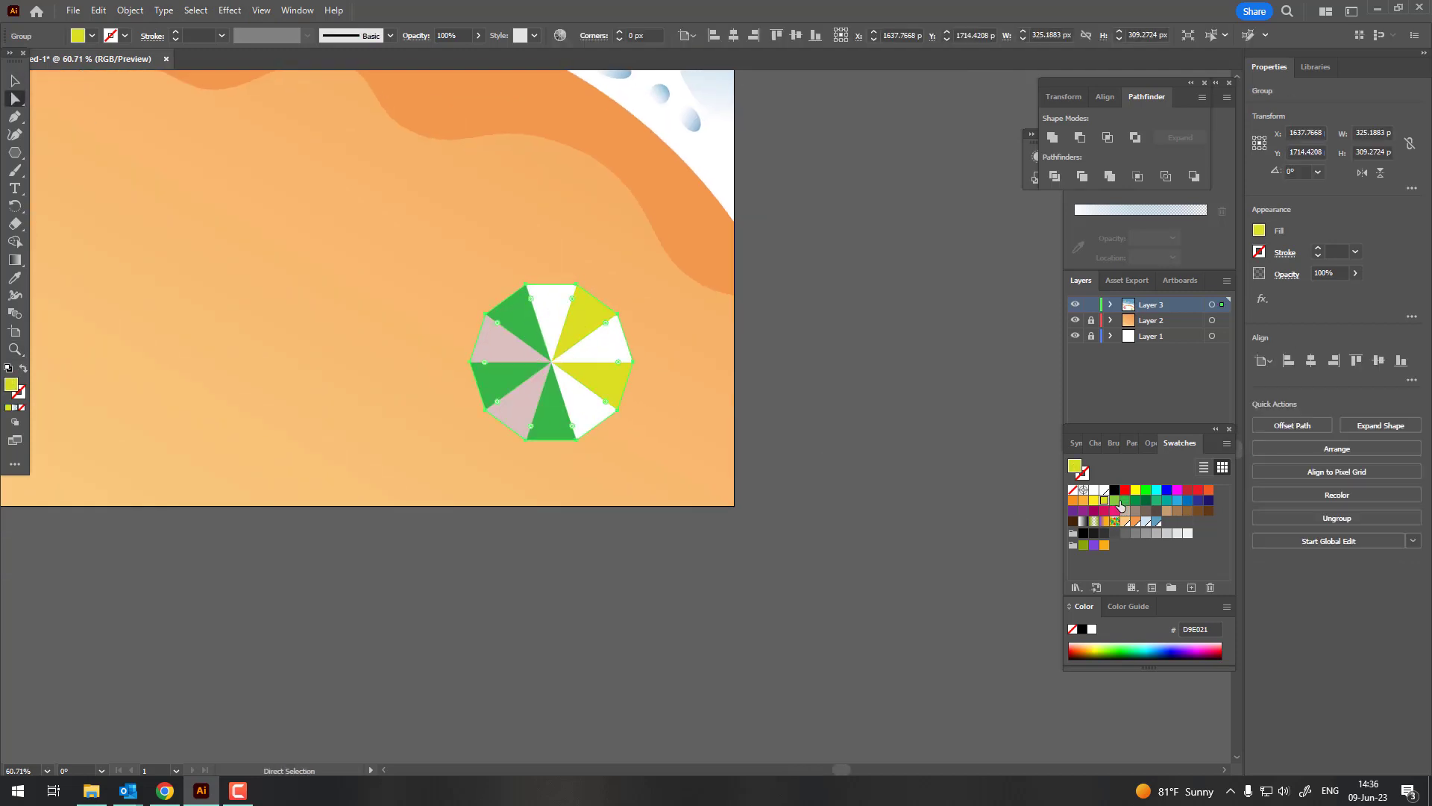
pyautogui.doubleClick(21, 385)
pyautogui.click(1105, 246)
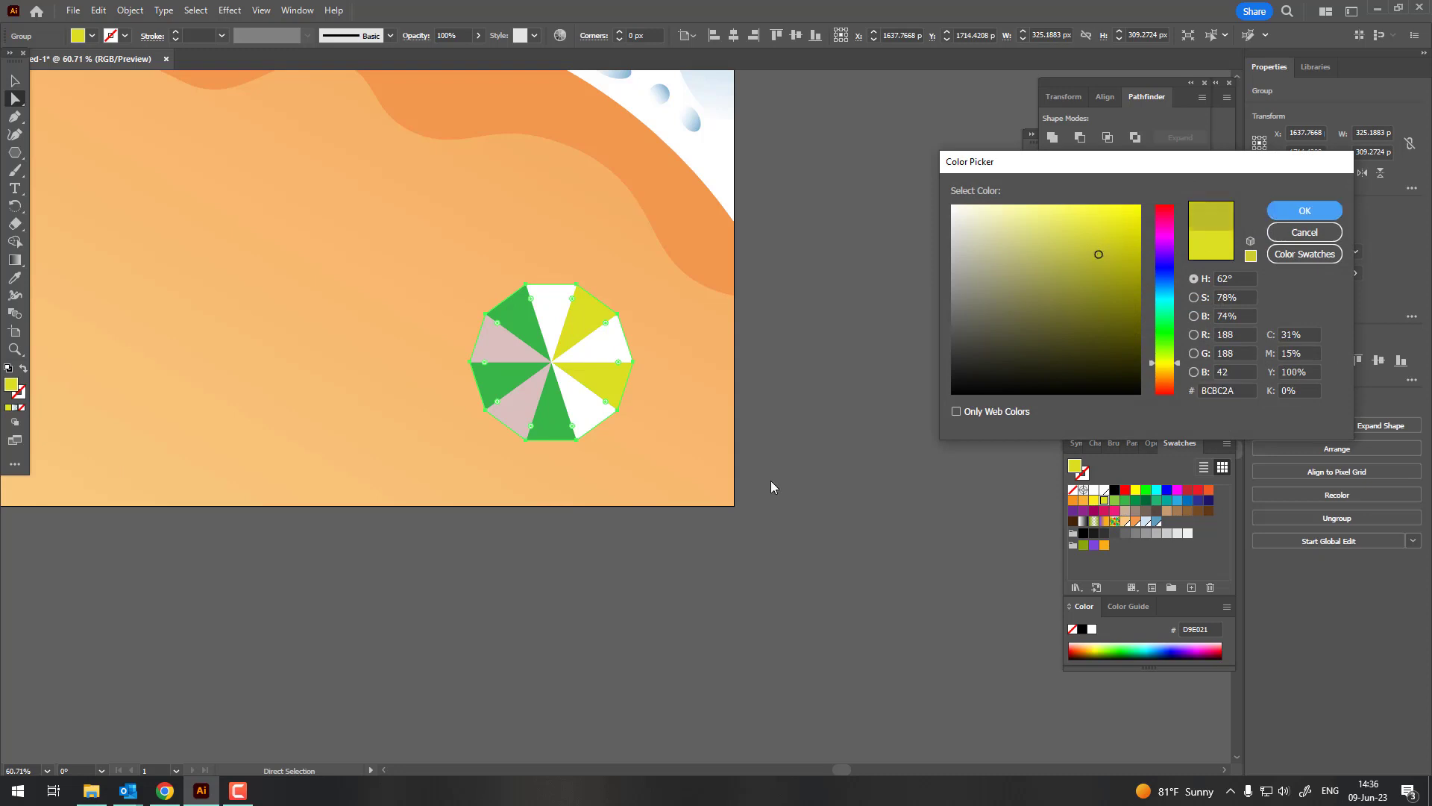
pyautogui.click(1304, 211)
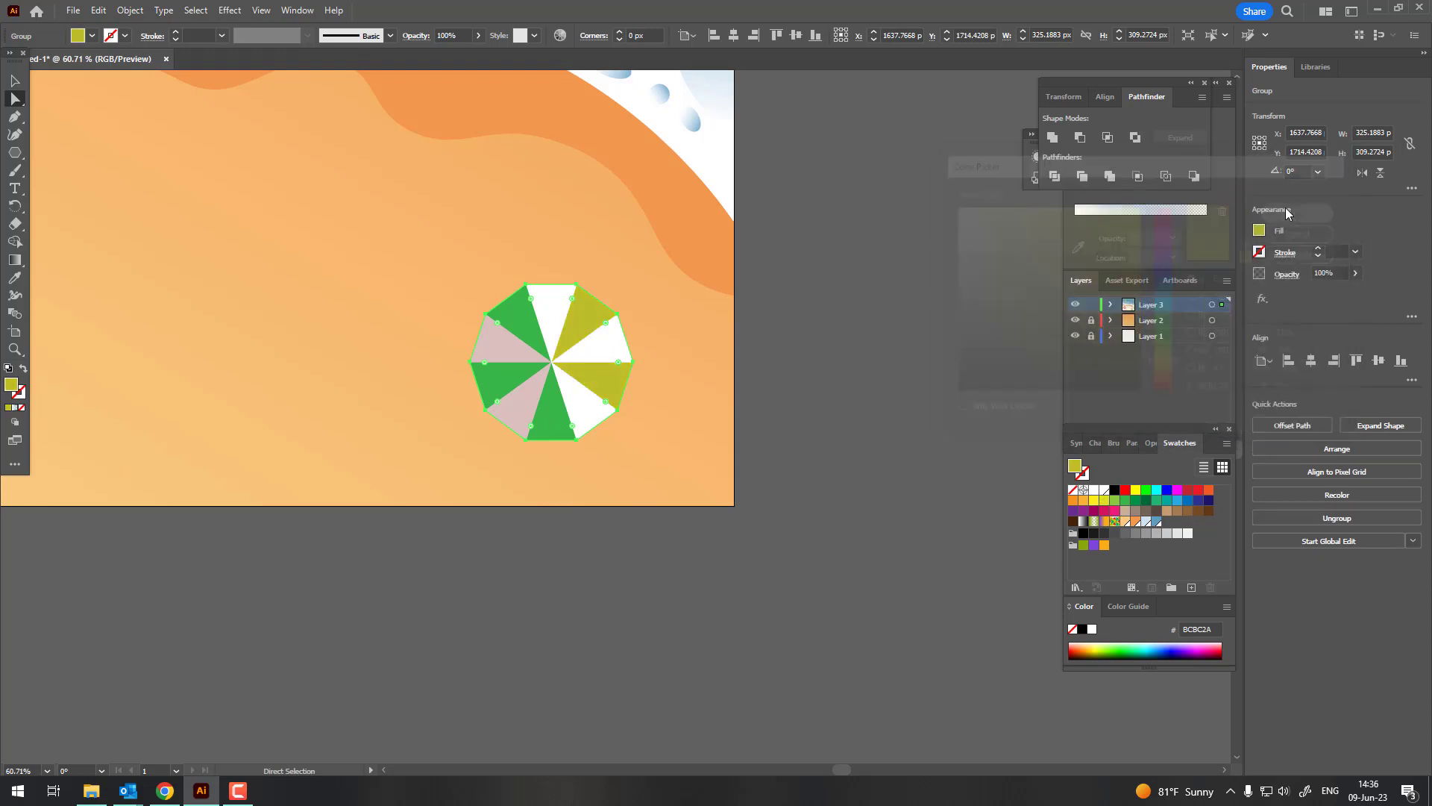
pyautogui.click(827, 507)
# Recolour the green wedges dark olive 848117 and select the olive umbrella.
pyautogui.click(488, 420)
pyautogui.press('i')
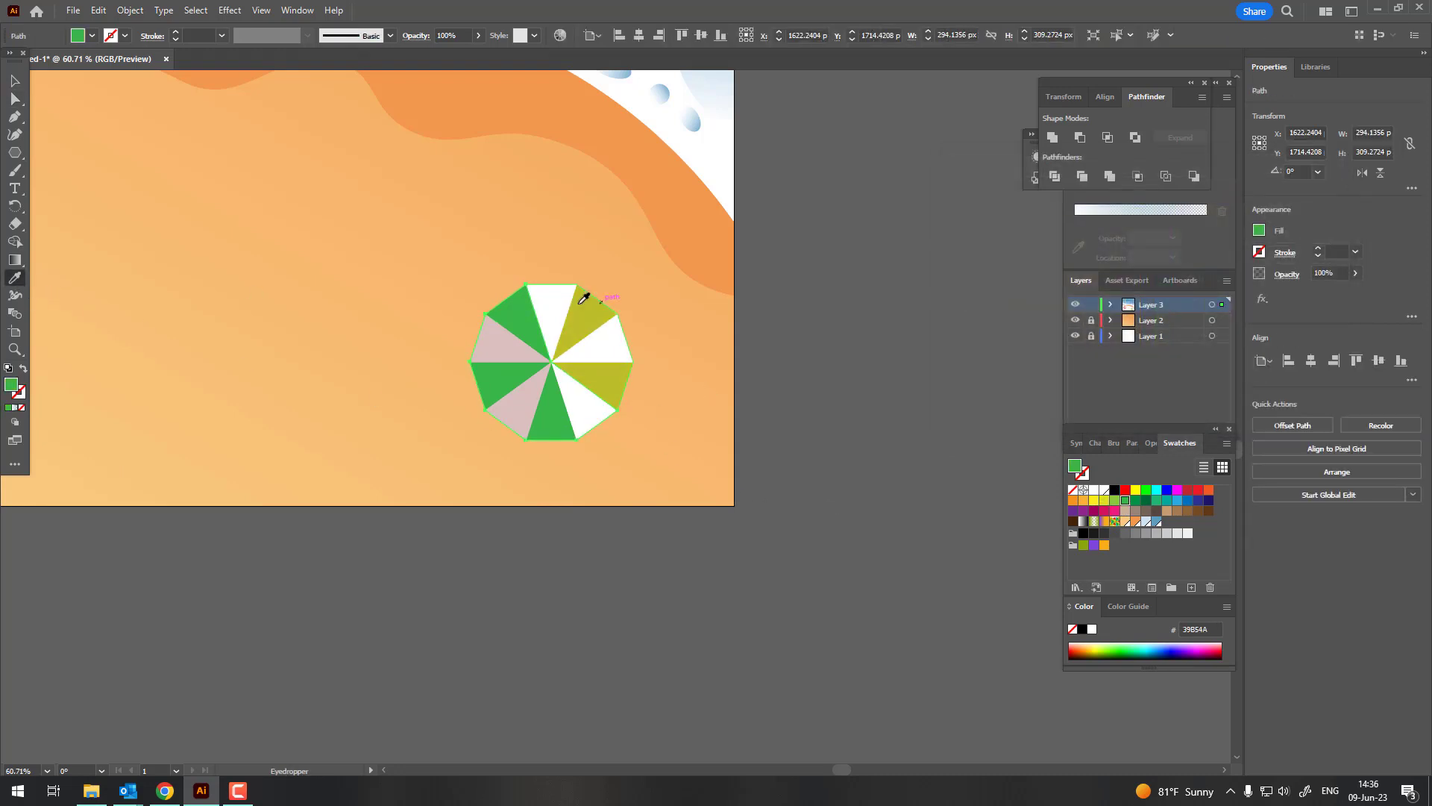
pyautogui.click(586, 298)
pyautogui.doubleClick(11, 385)
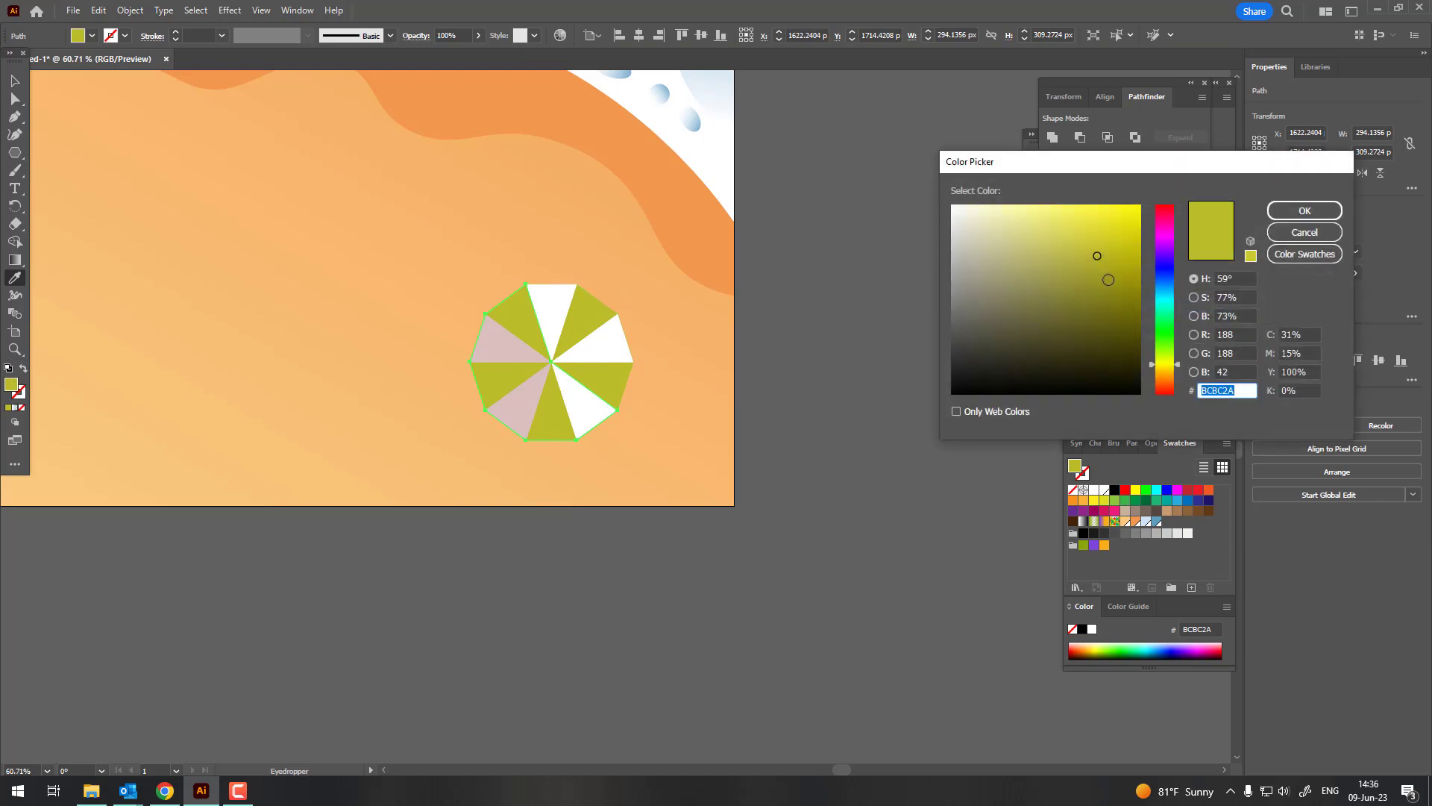
pyautogui.click(1298, 212)
pyautogui.scroll(-3, 767, 415)
pyautogui.scroll(-2, 757, 447)
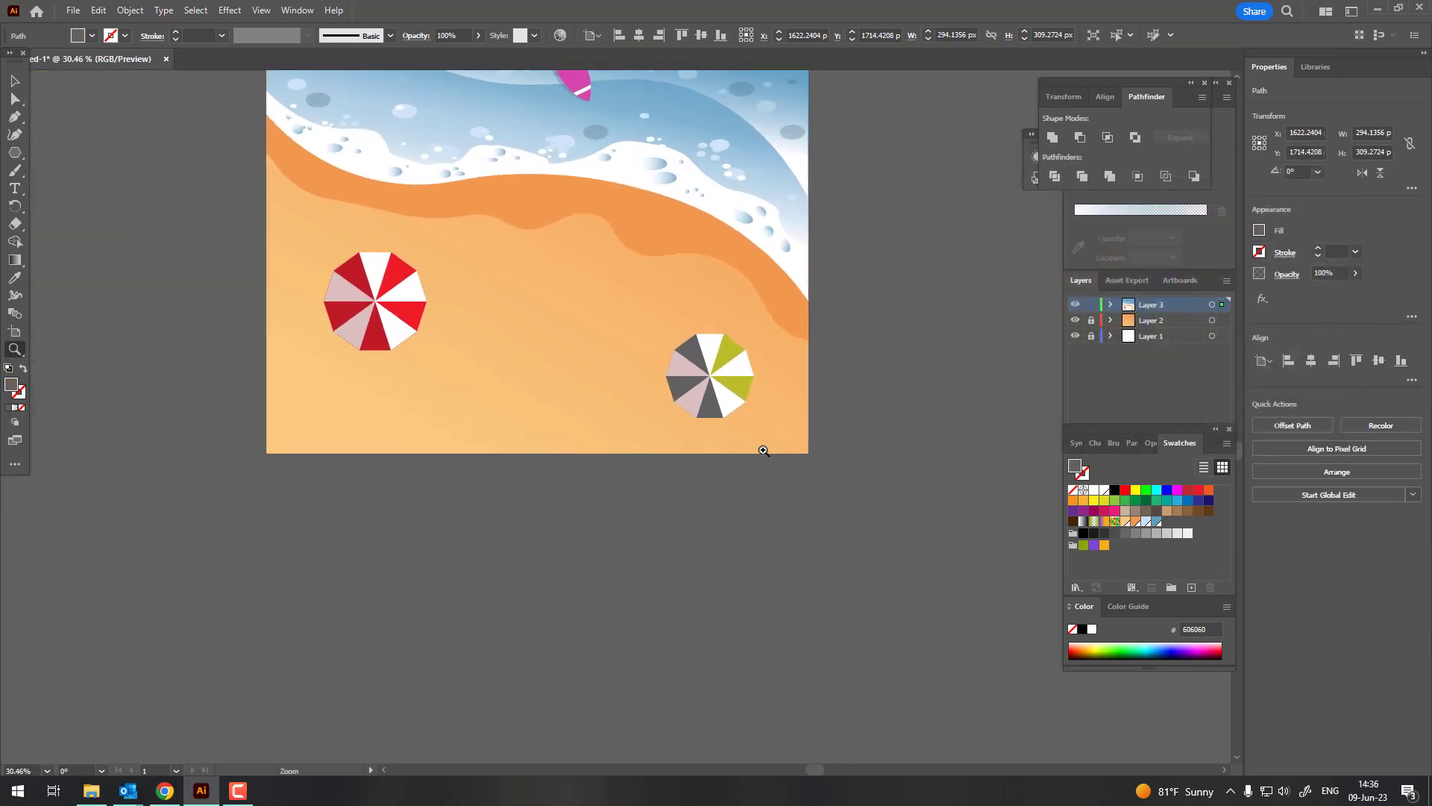
pyautogui.press('v')
pyautogui.click(776, 448)
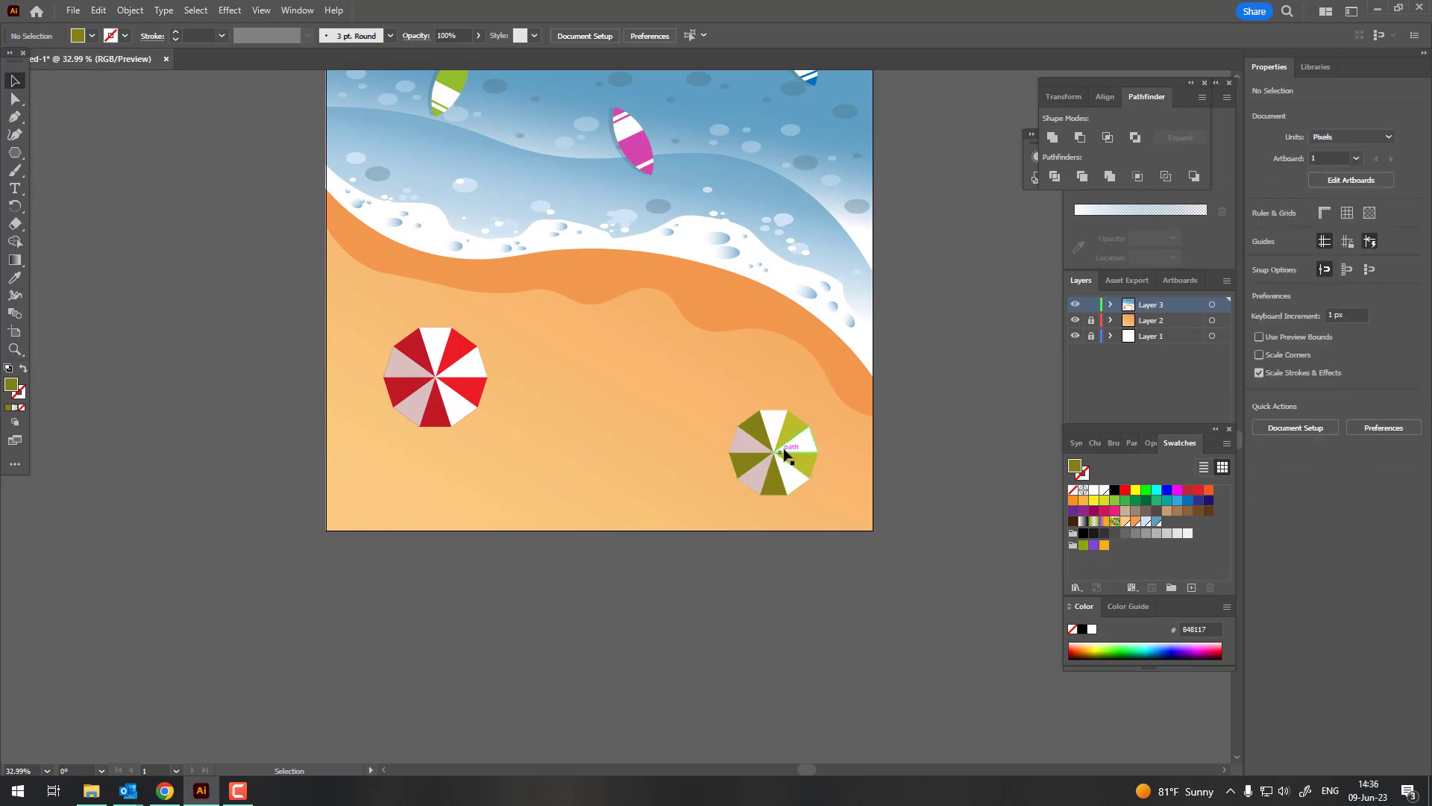
pyautogui.click(98, 11)
# Duplicate the olive umbrella in front and move the copy left between the others.
pyautogui.click(135, 82)
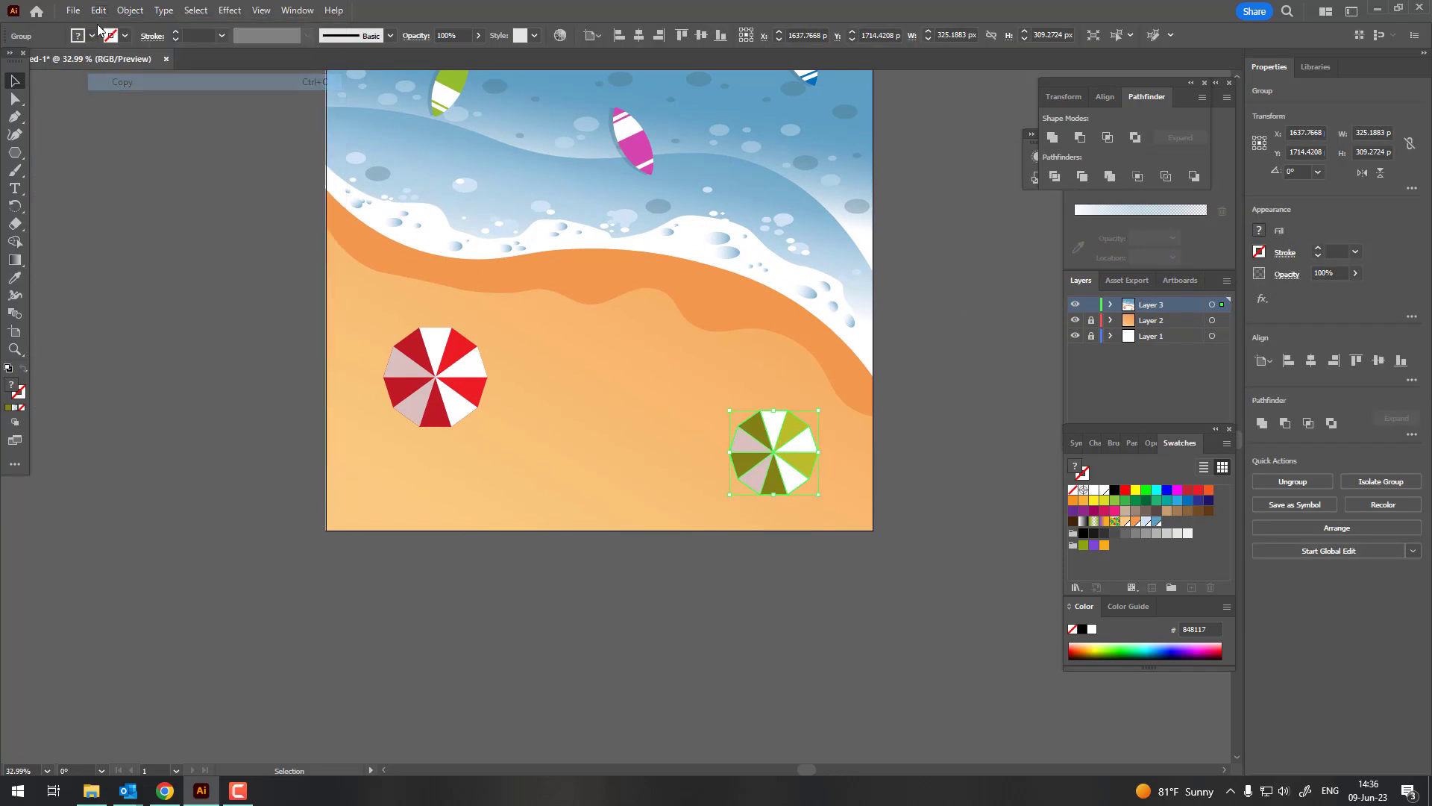
pyautogui.click(99, 11)
pyautogui.click(154, 118)
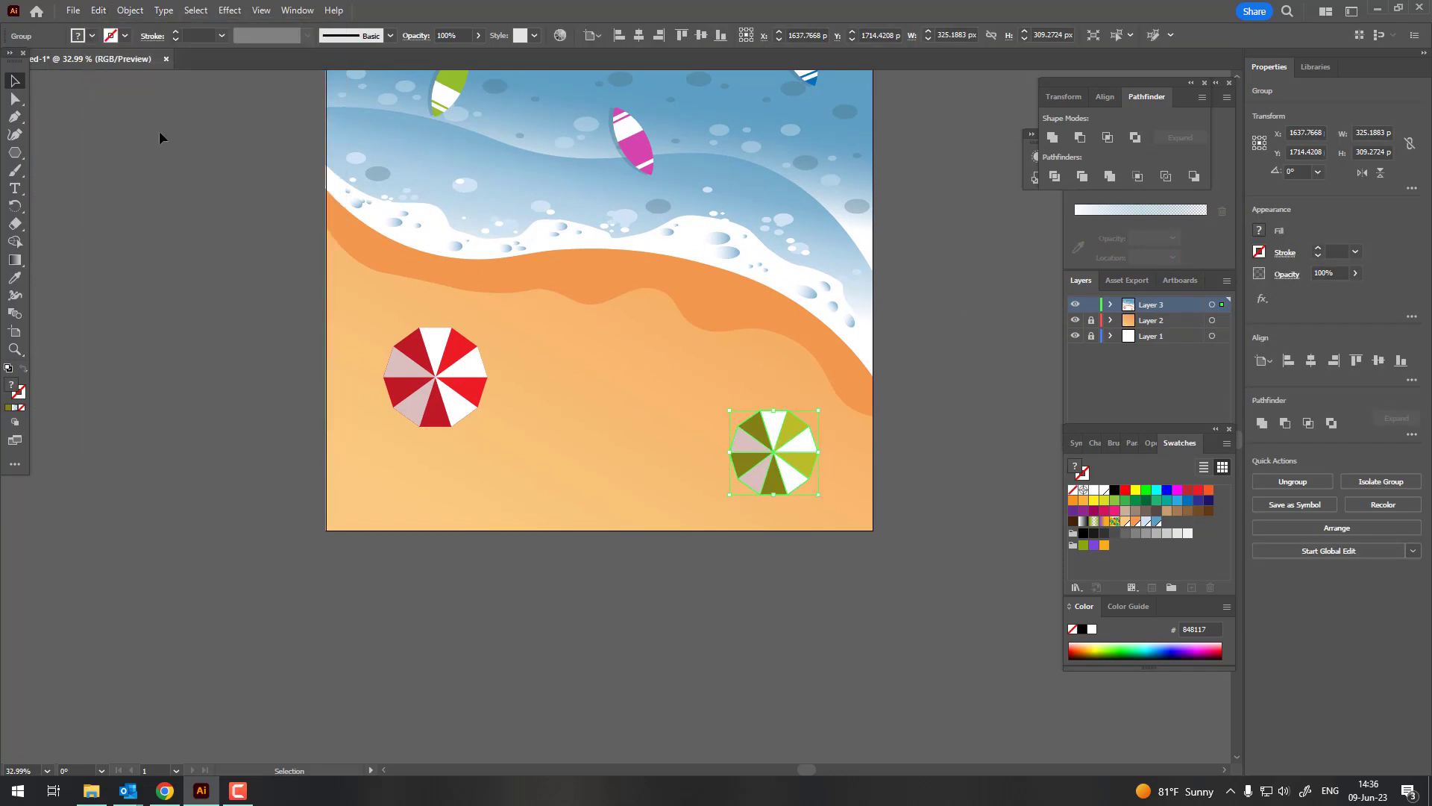
pyautogui.moveTo(769, 461)
pyautogui.mouseDown()
pyautogui.moveTo(542, 461)
pyautogui.moveTo(565, 408)
pyautogui.mouseUp()
pyautogui.click(667, 370)
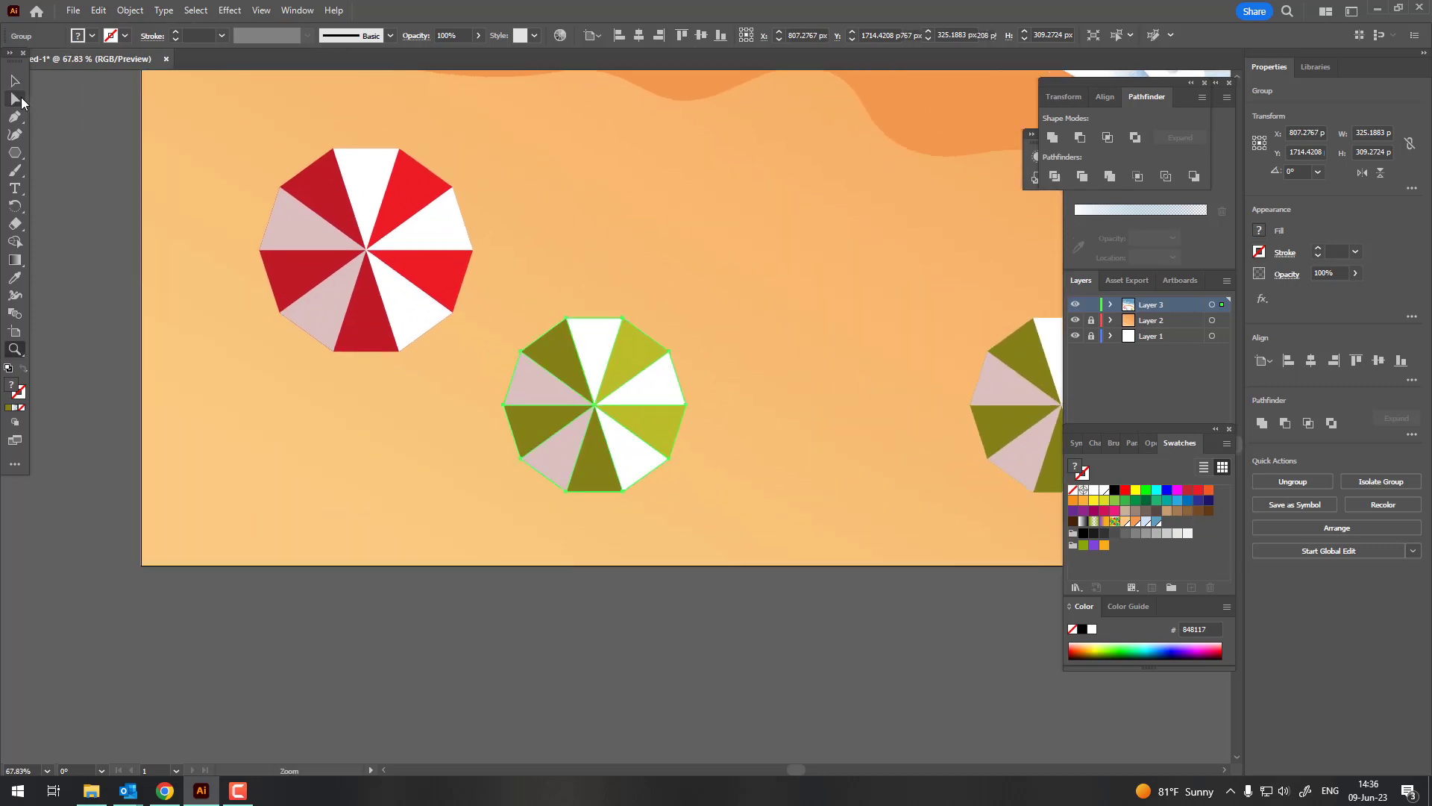
# Recolour the copy's wedges blue 0071BC and dark blue 00507C.
pyautogui.click(15, 98)
pyautogui.click(649, 376)
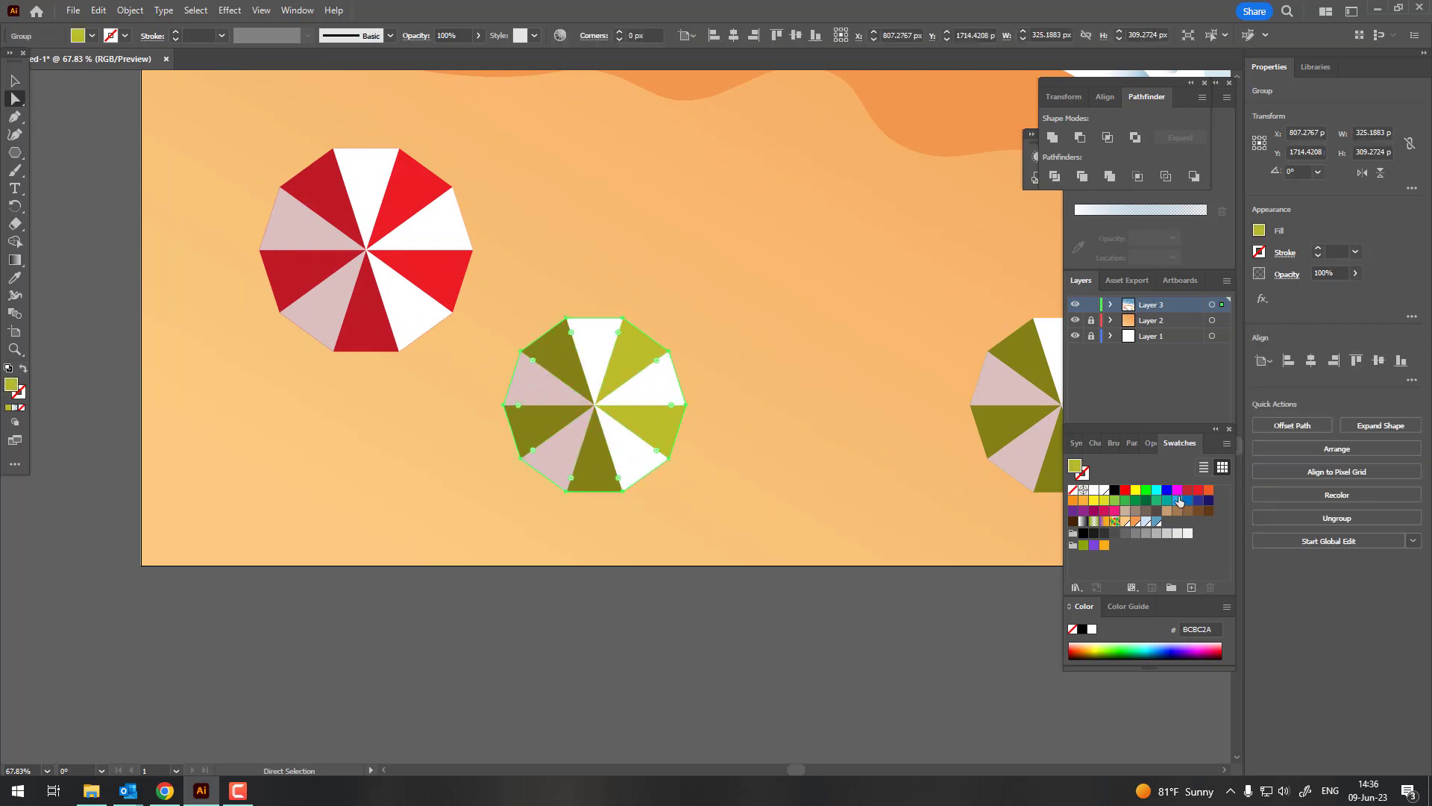
pyautogui.click(1192, 510)
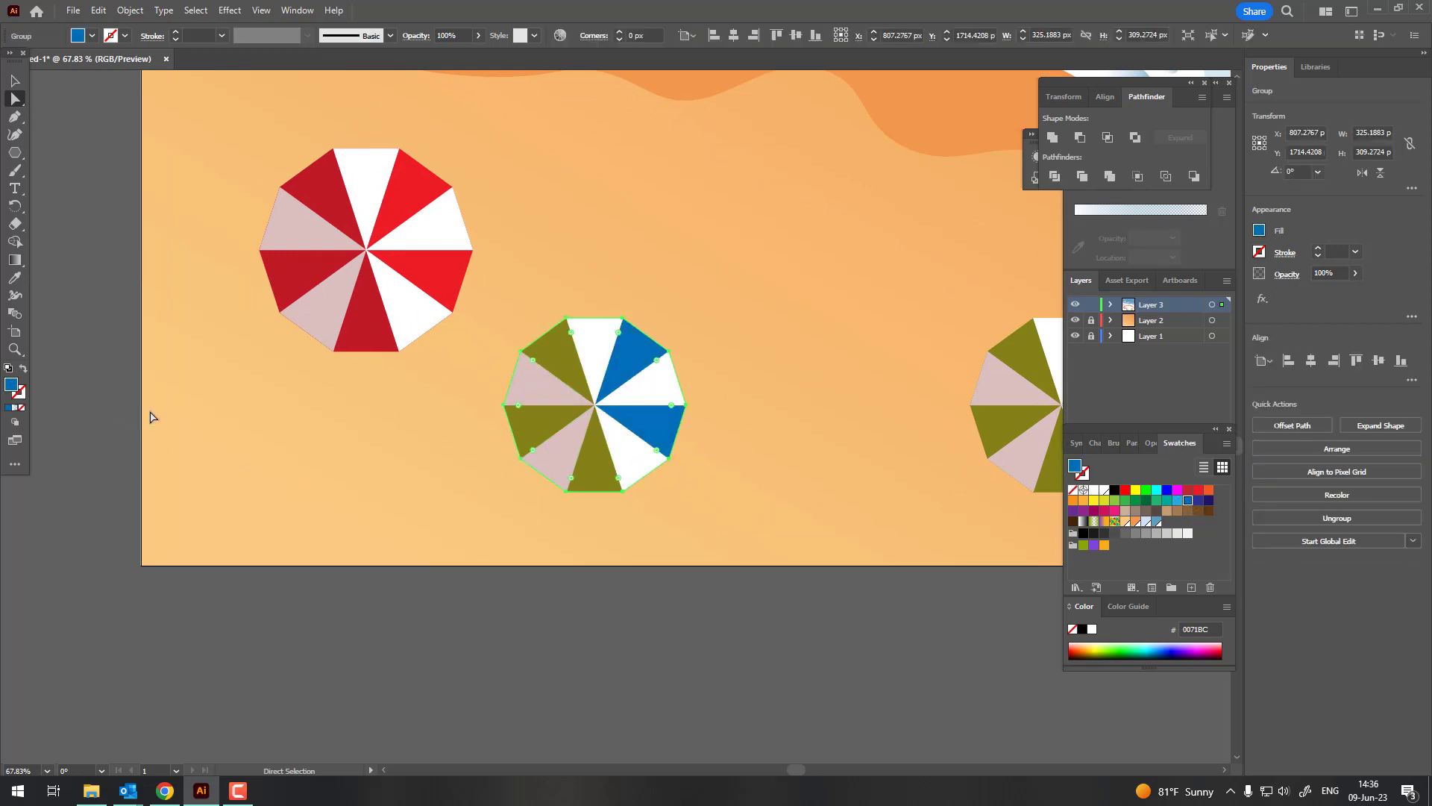
pyautogui.click(586, 481)
pyautogui.click(15, 277)
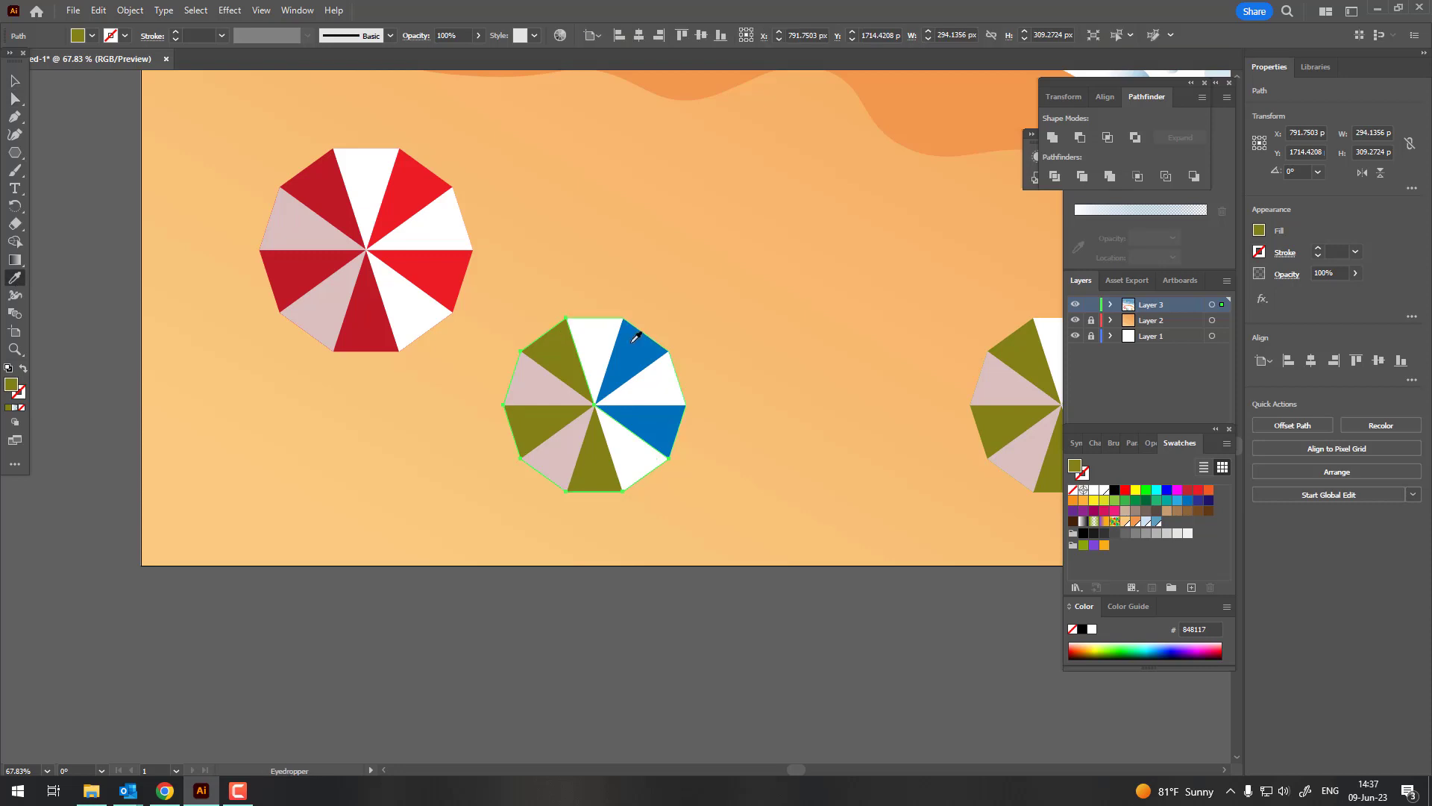
pyautogui.click(638, 362)
pyautogui.doubleClick(10, 385)
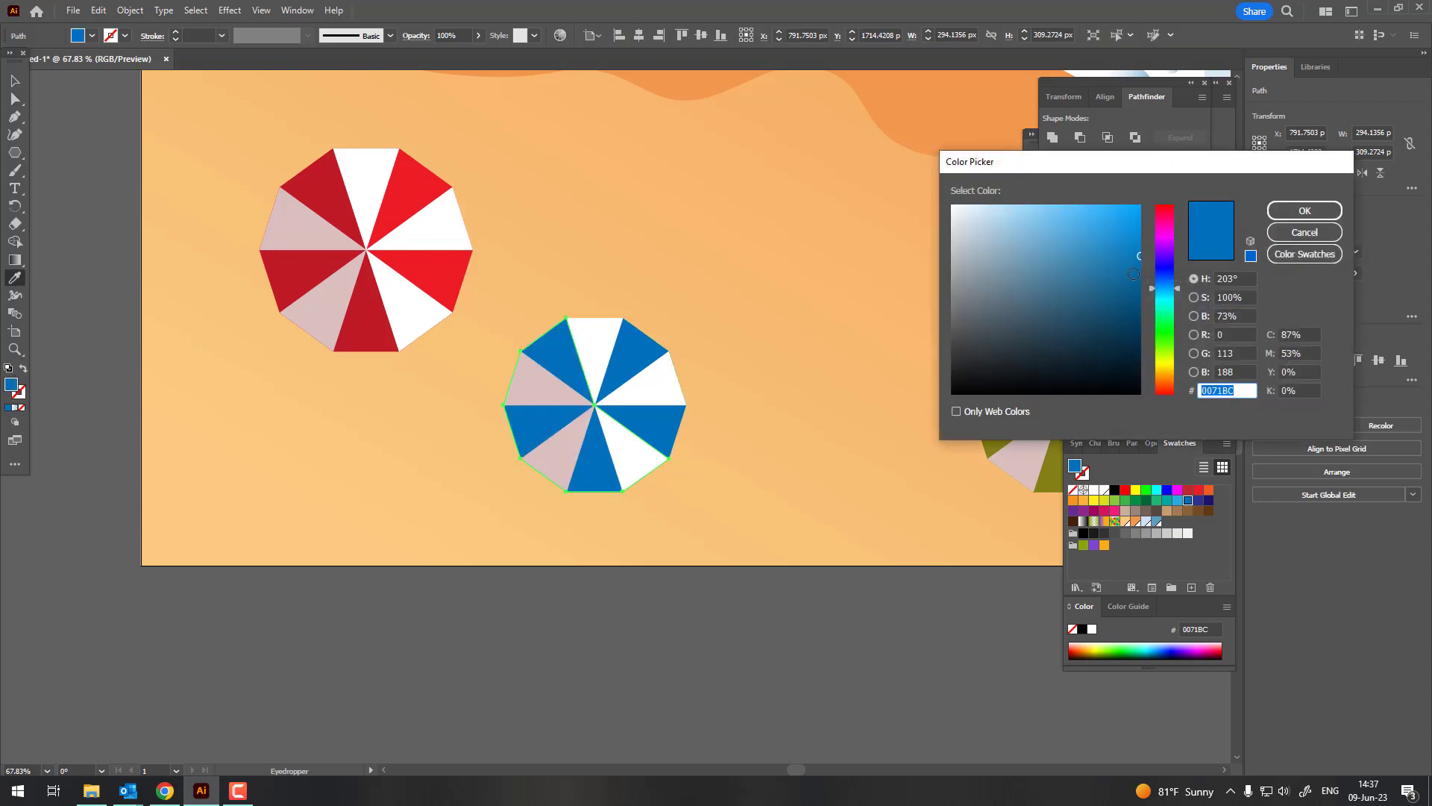
pyautogui.click(1139, 302)
pyautogui.click(1304, 211)
# Zoom out, select the red umbrella, and copy it.
pyautogui.press('z')
pyautogui.scroll(-3, 617, 358)
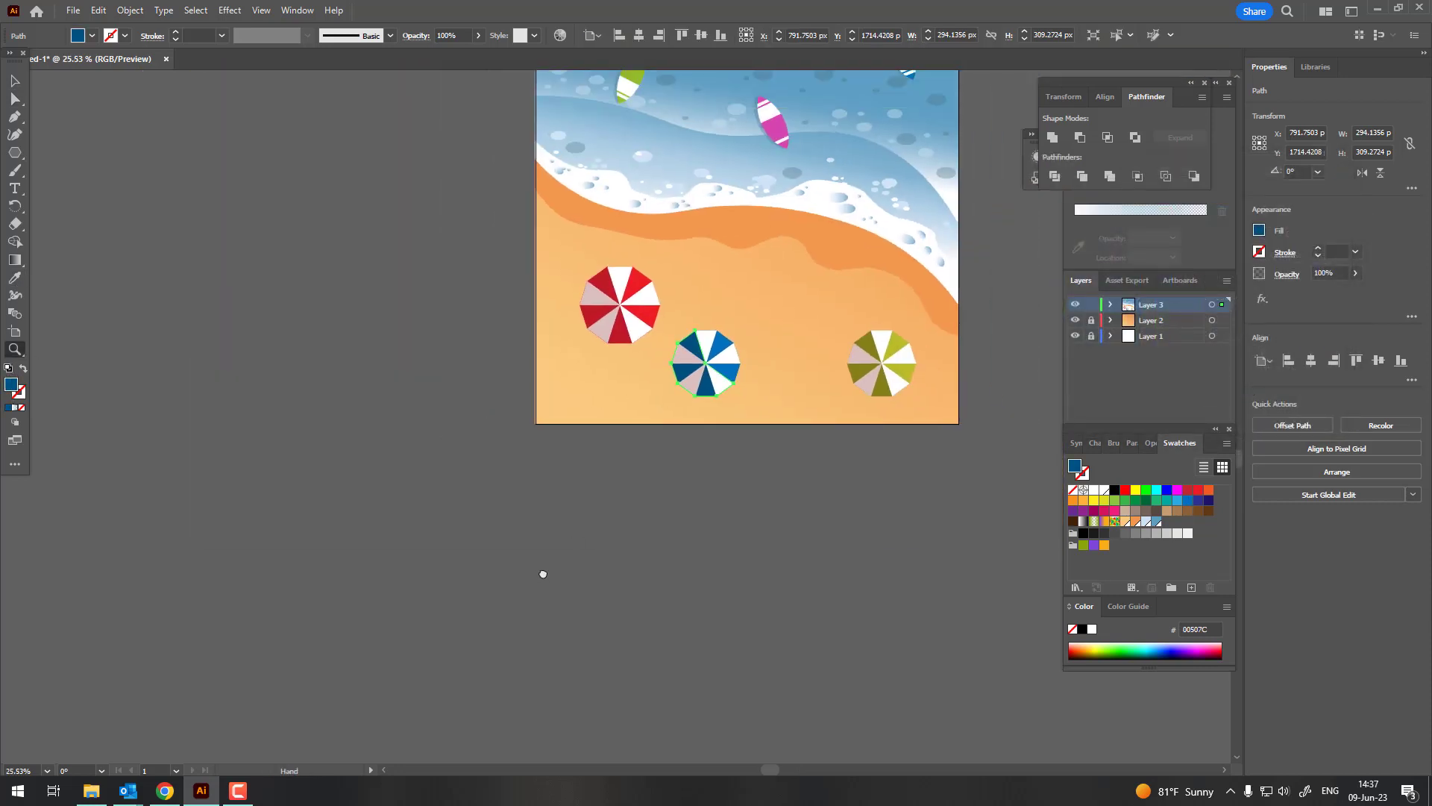
pyautogui.click(462, 463)
pyautogui.press('z')
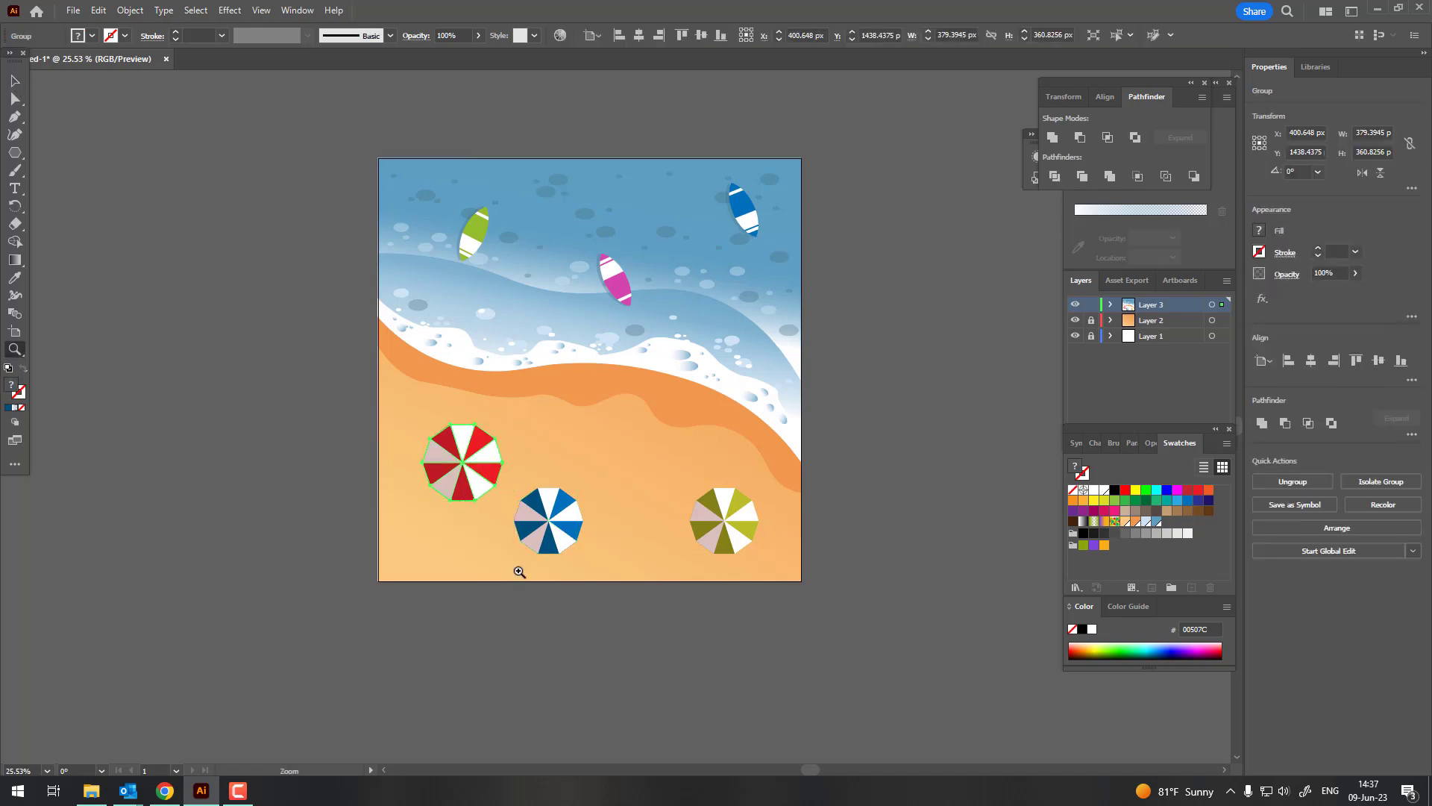
pyautogui.scroll(3, 548, 537)
pyautogui.click(99, 10)
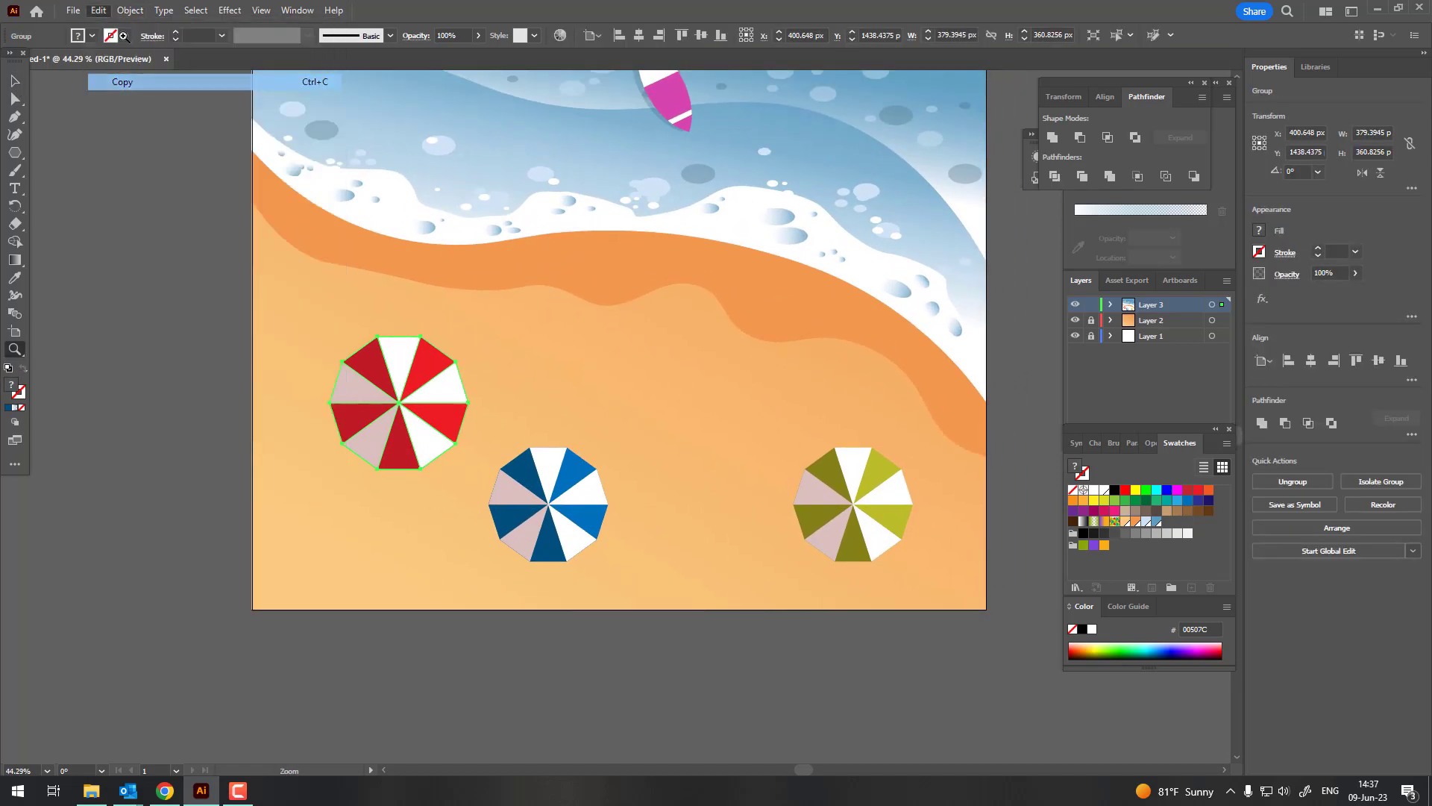
pyautogui.click(127, 10)
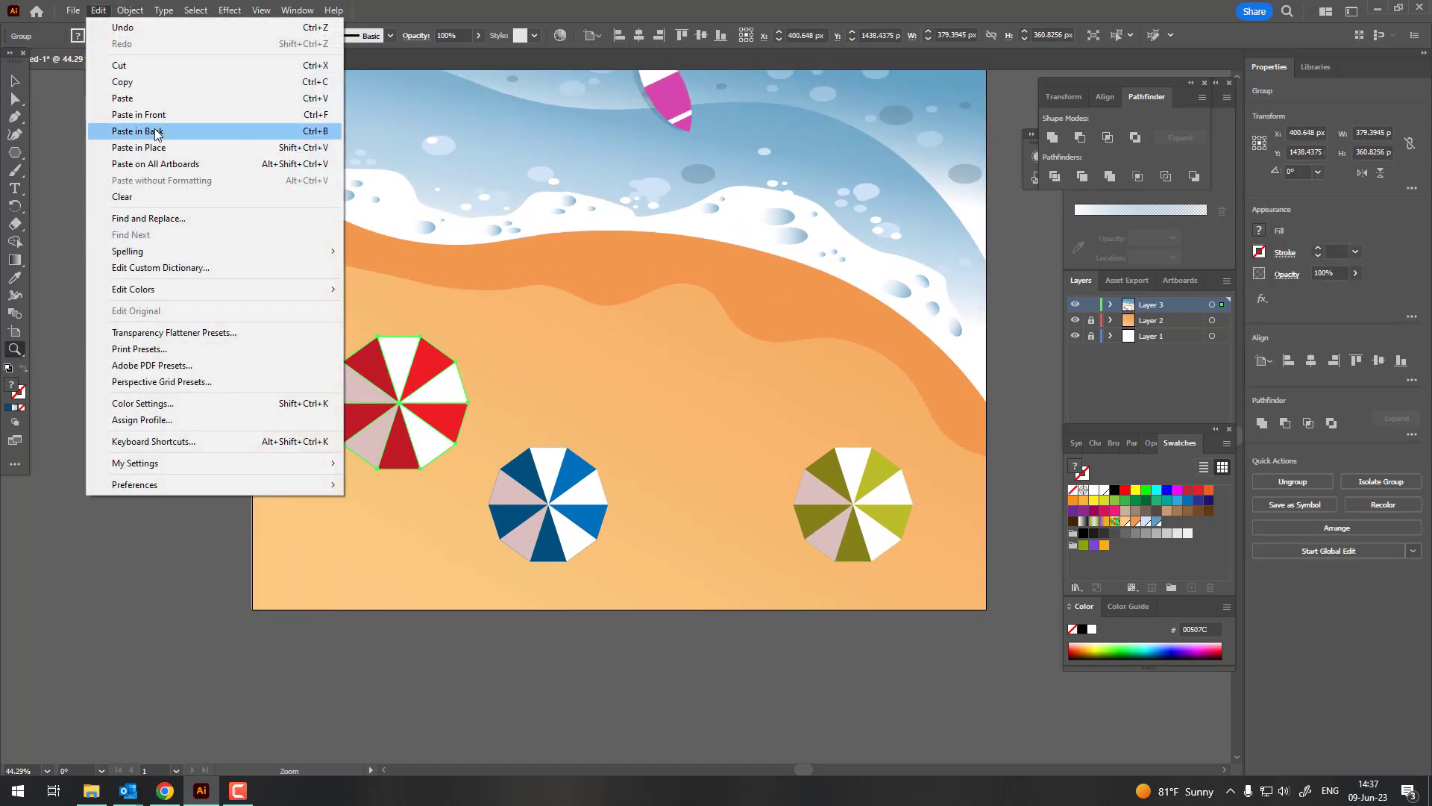
# Paste the red umbrella copy behind it as a 30% opacity brown 7A5A42 shadow.
pyautogui.click(149, 130)
pyautogui.click(15, 280)
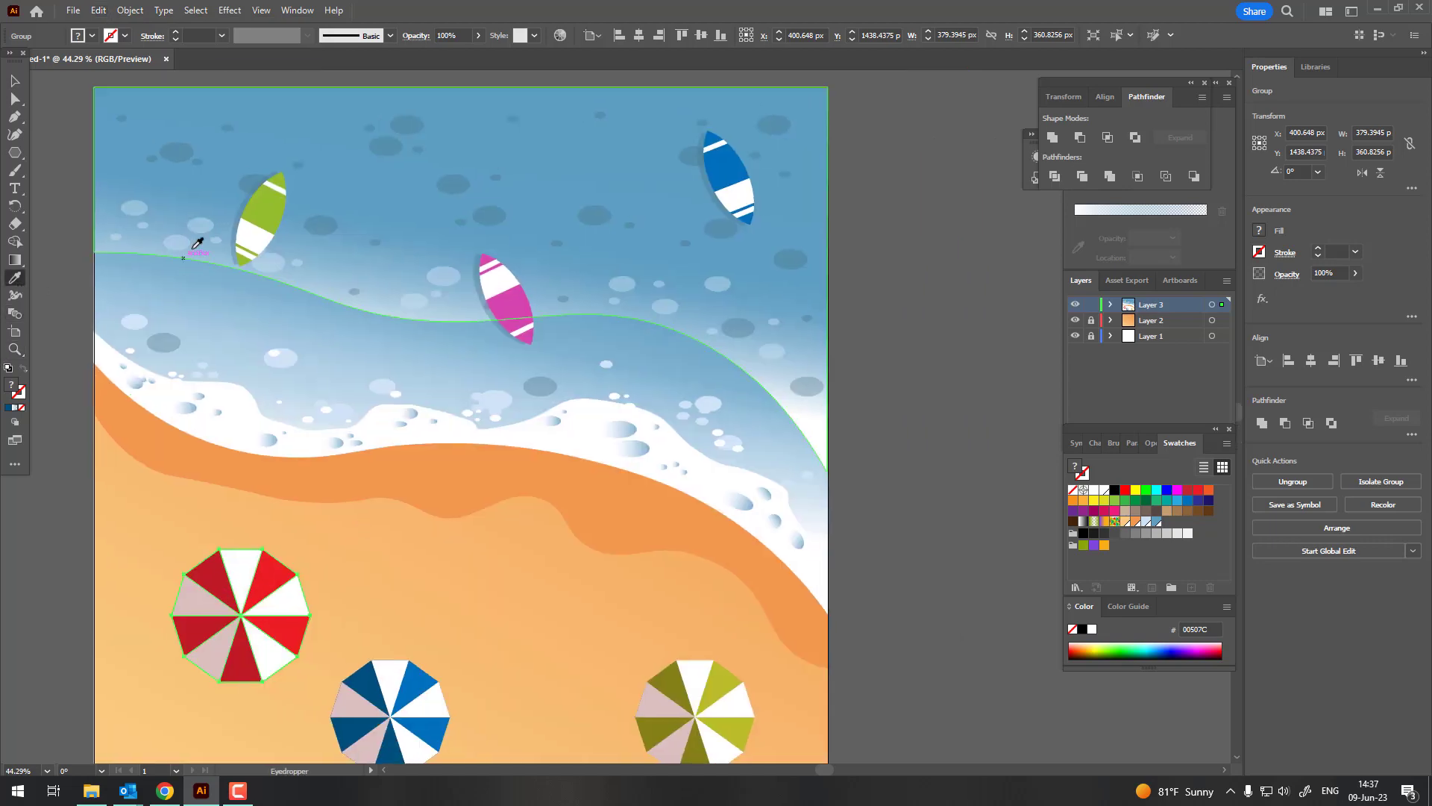
pyautogui.click(244, 267)
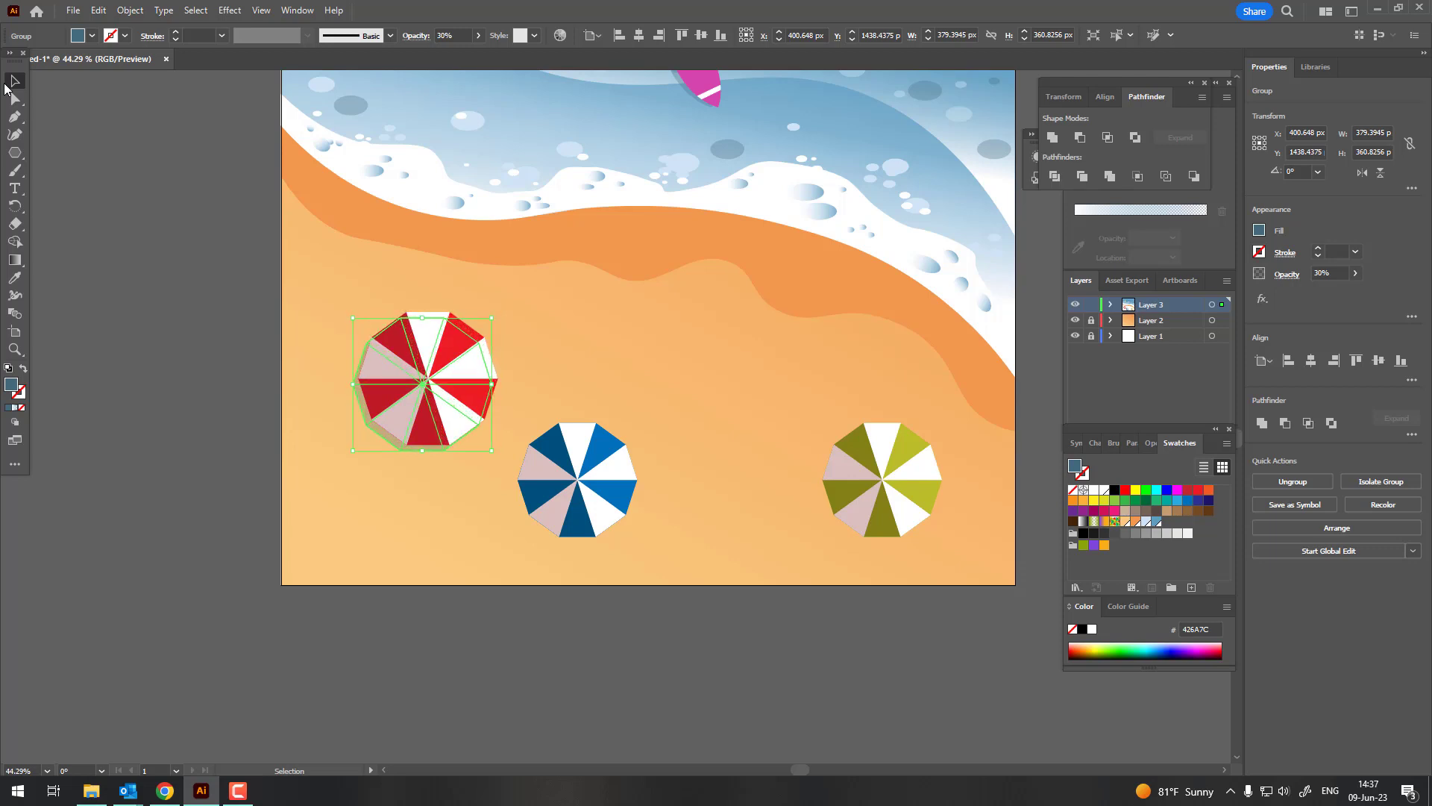
pyautogui.doubleClick(10, 385)
pyautogui.moveTo(1157, 274)
pyautogui.mouseDown()
pyautogui.moveTo(1165, 394)
pyautogui.moveTo(1150, 383)
pyautogui.mouseUp()
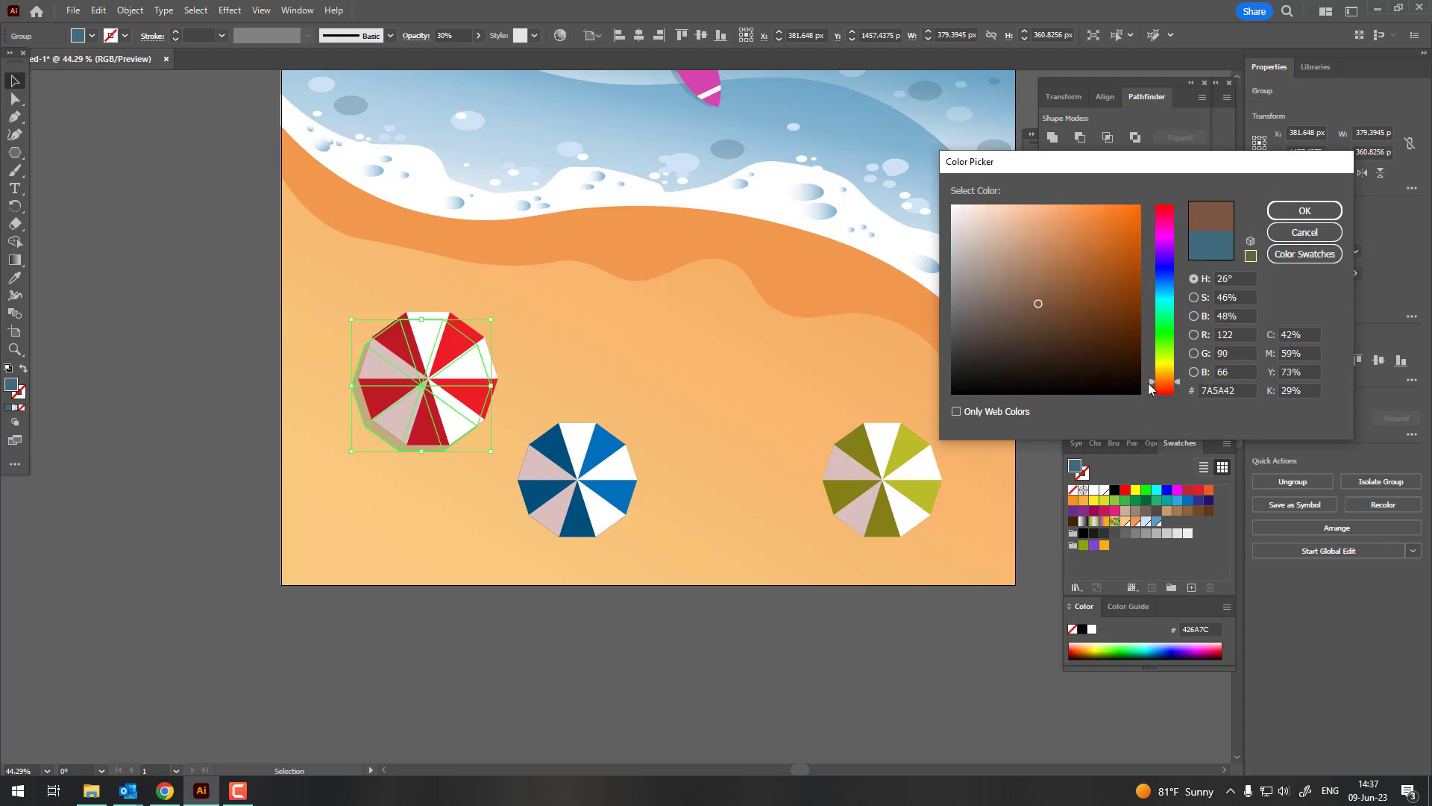
pyautogui.click(1305, 210)
pyautogui.click(759, 589)
pyautogui.hscroll(2, 714, 660)
# Paste a copy behind the blue umbrella and give it the brown shadow colour.
pyautogui.click(520, 515)
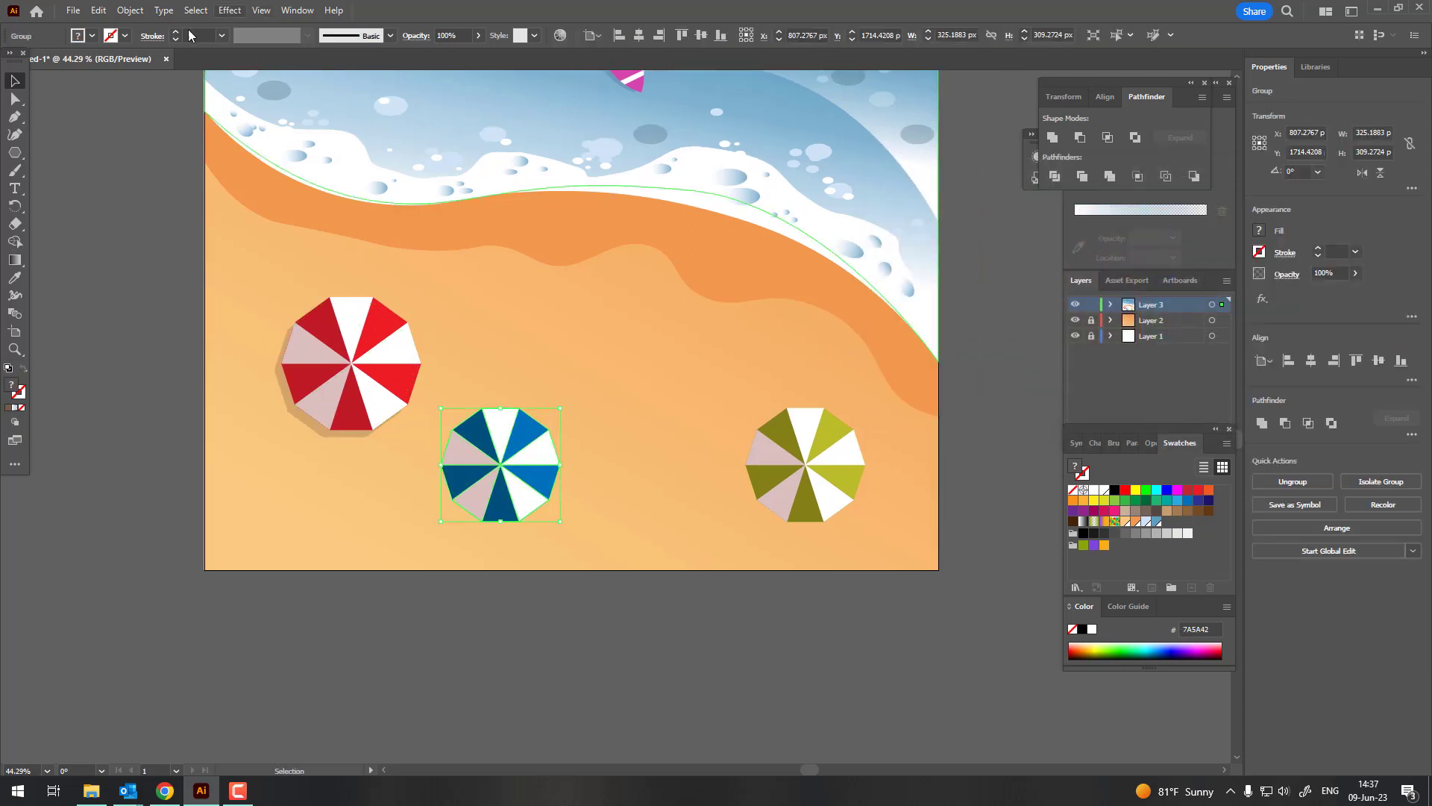
pyautogui.click(98, 11)
pyautogui.click(98, 11)
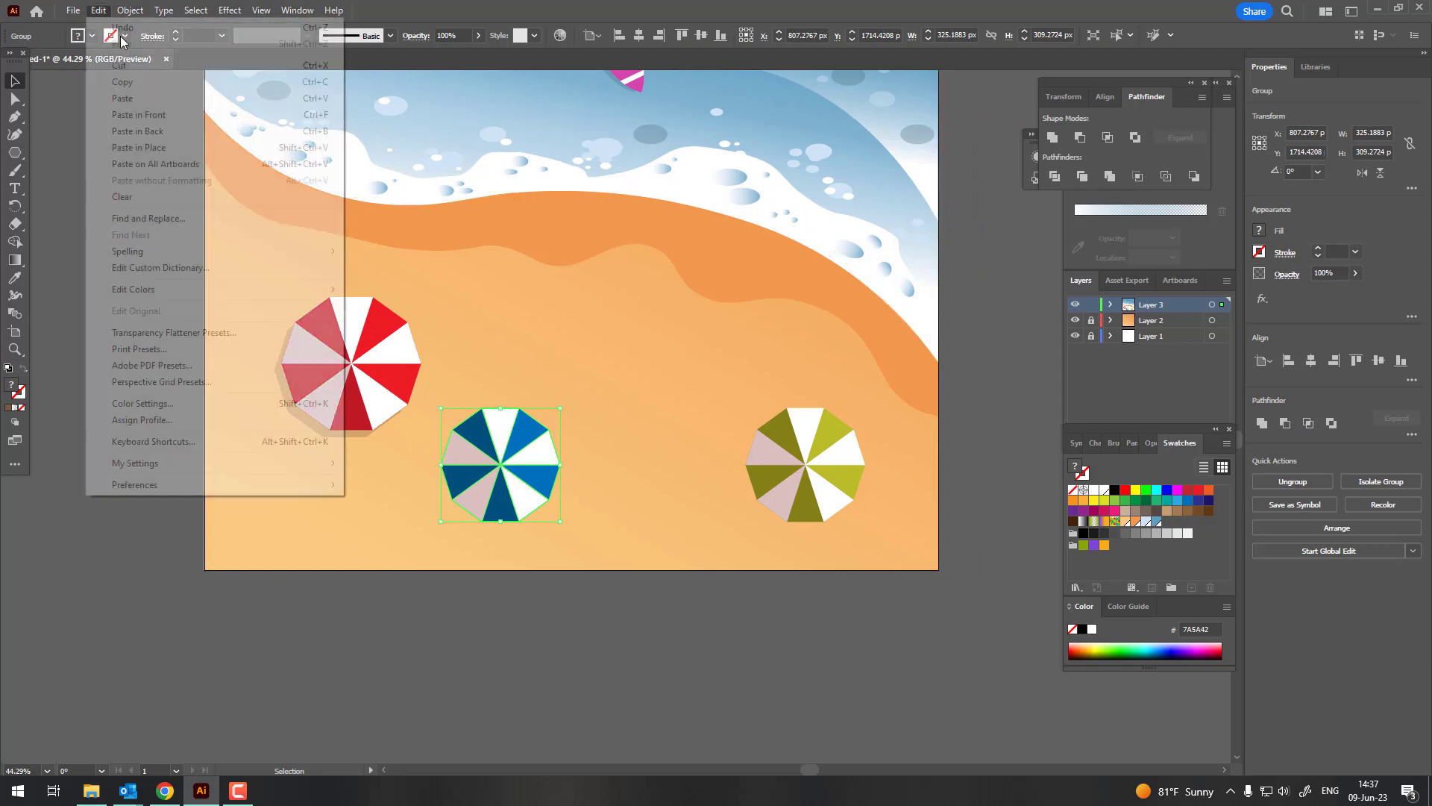
pyautogui.click(145, 131)
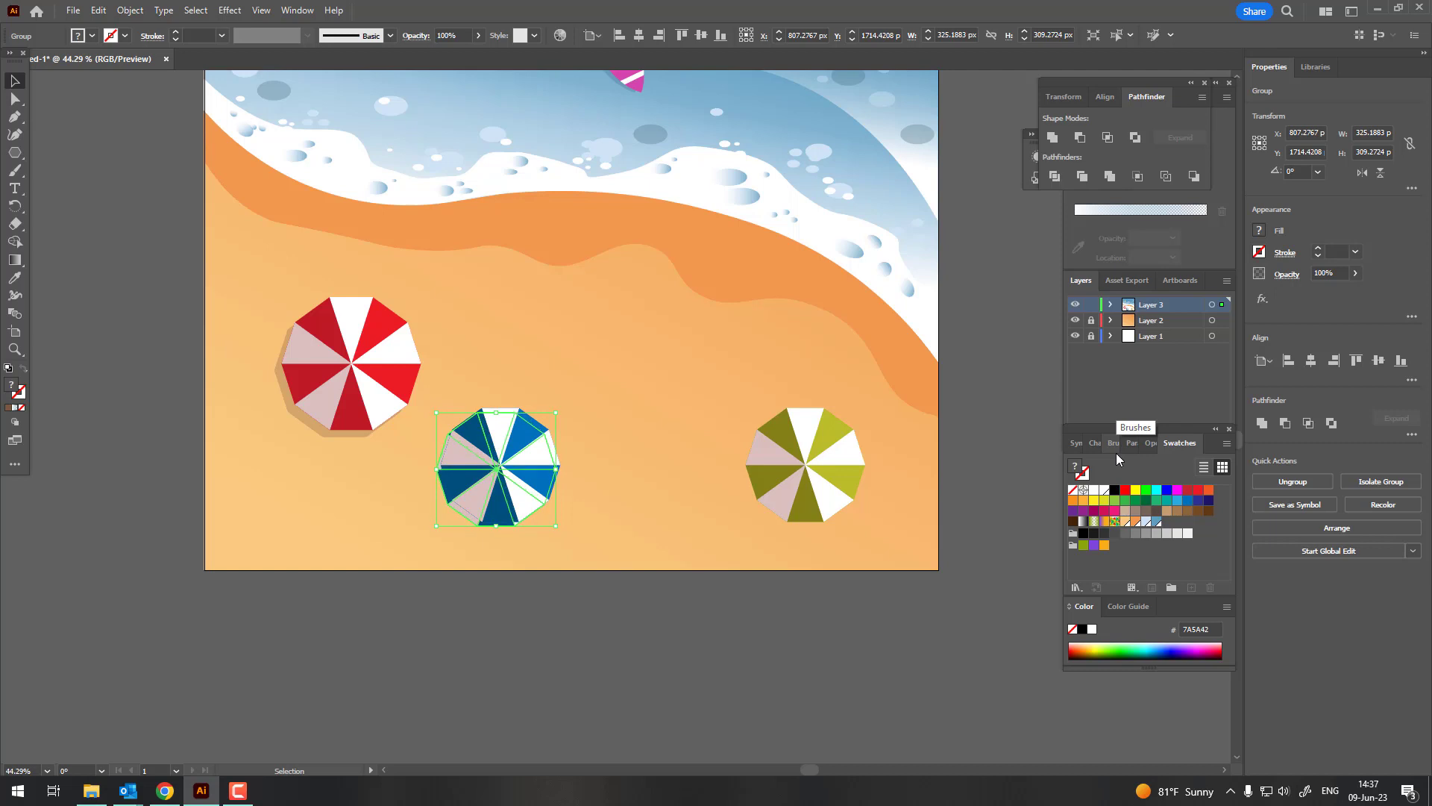
pyautogui.press('i')
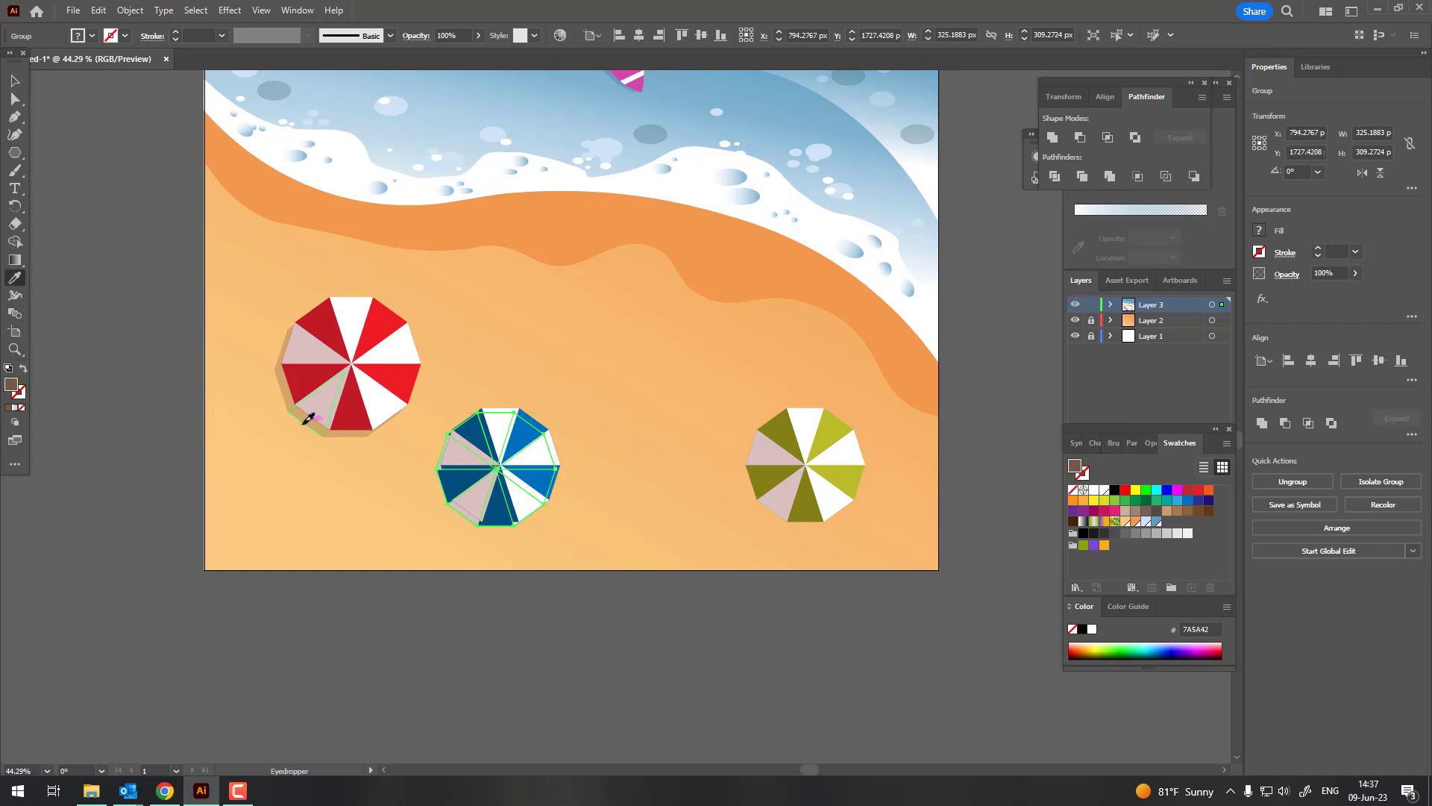
pyautogui.click(309, 419)
# Set the blue umbrella's shadow to 30% opacity and view all three umbrellas.
pyautogui.moveTo(699, 564); pyautogui.dragTo(620, 582)
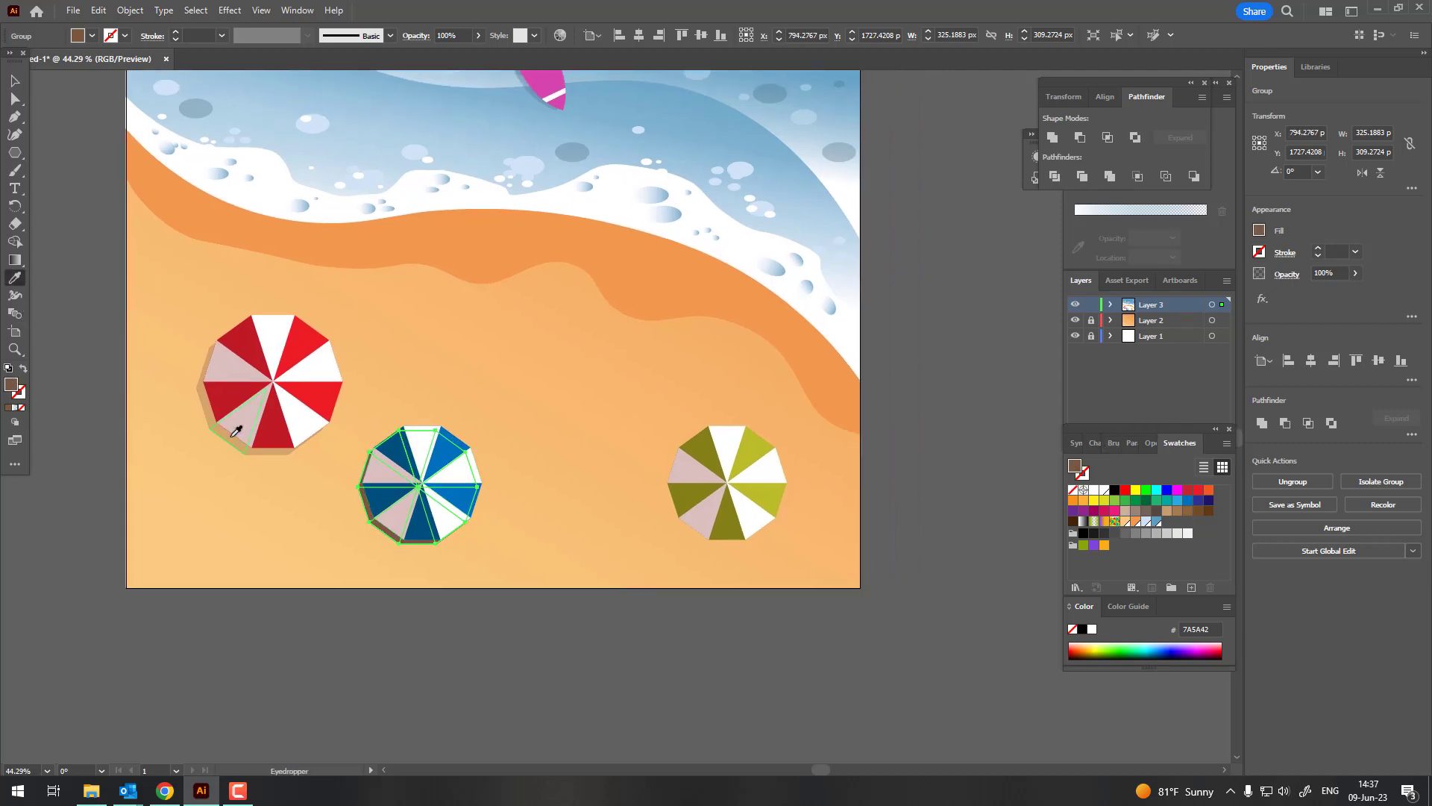
pyautogui.press('z')
pyautogui.moveTo(383, 593); pyautogui.dragTo(593, 601)
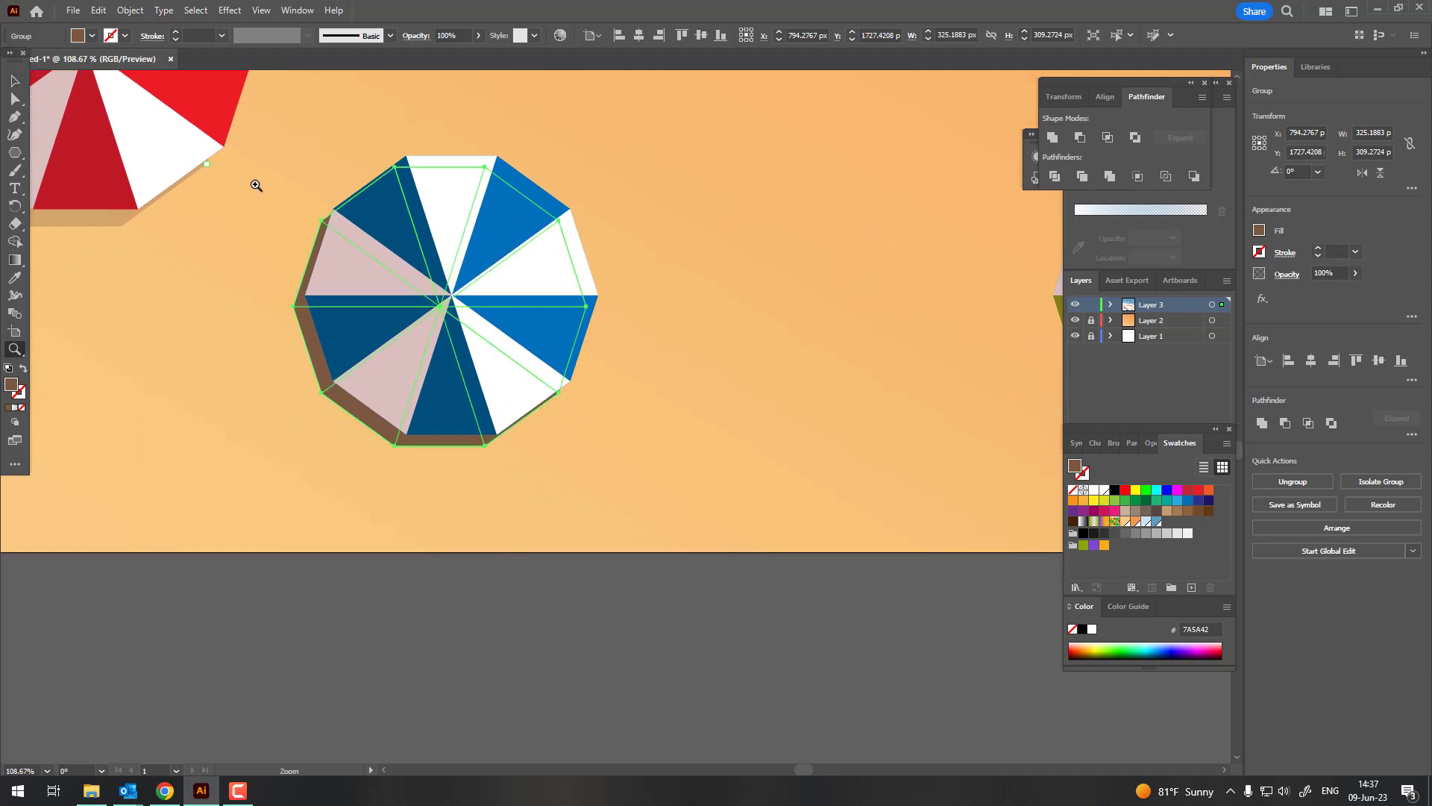
pyautogui.scroll(5, 256, 185)
pyautogui.hscroll(-5, 124, 192)
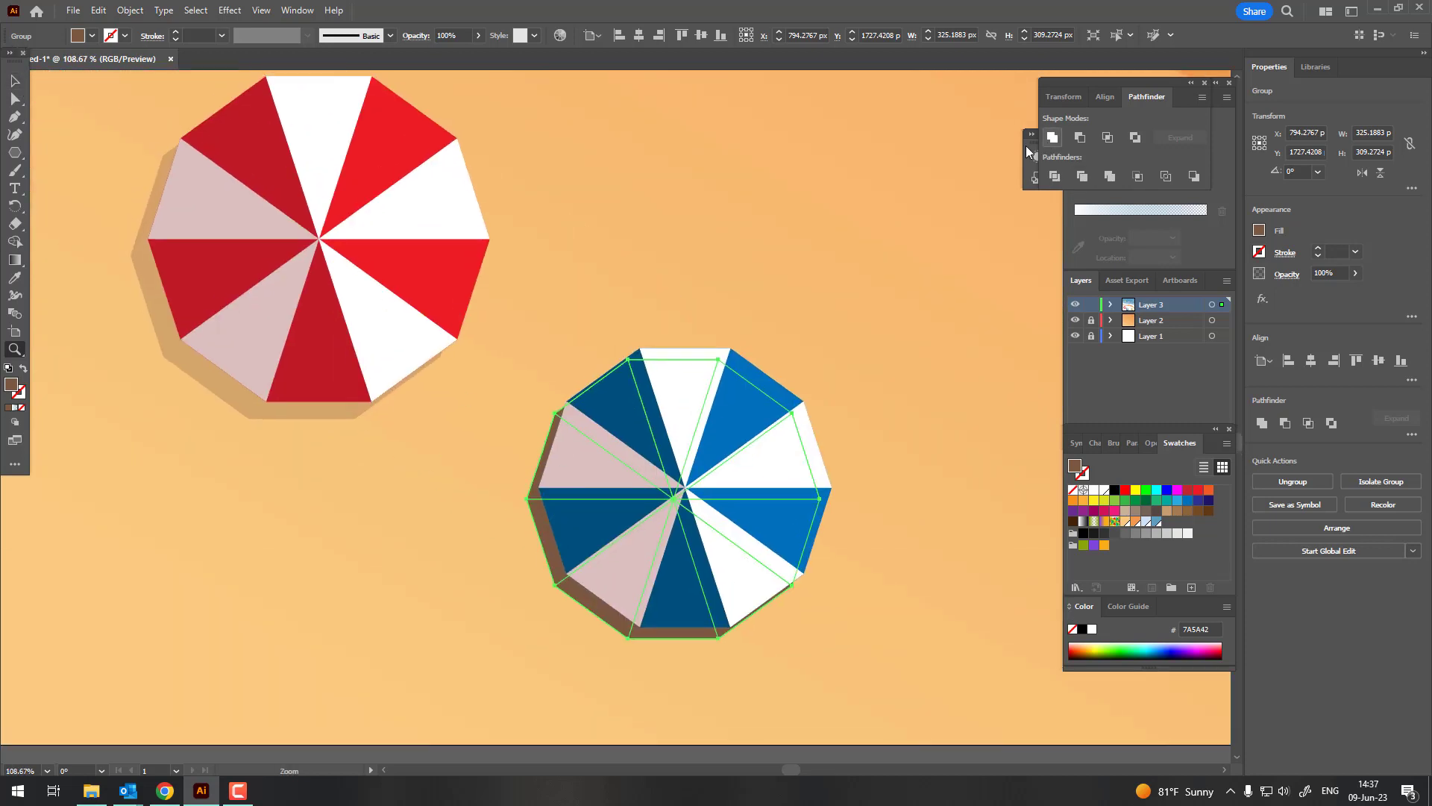
pyautogui.moveTo(469, 376); pyautogui.dragTo(349, 456)
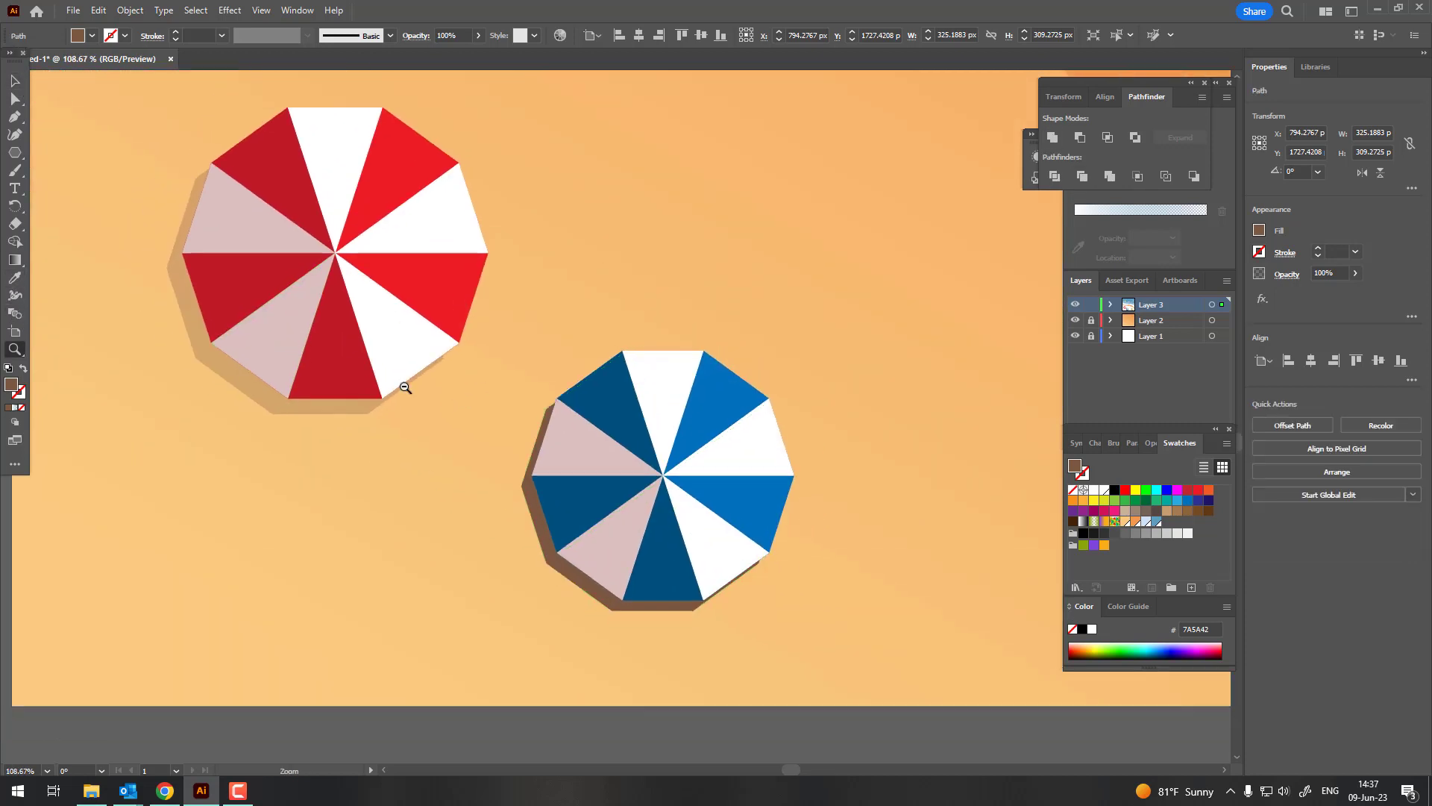
pyautogui.click(612, 499)
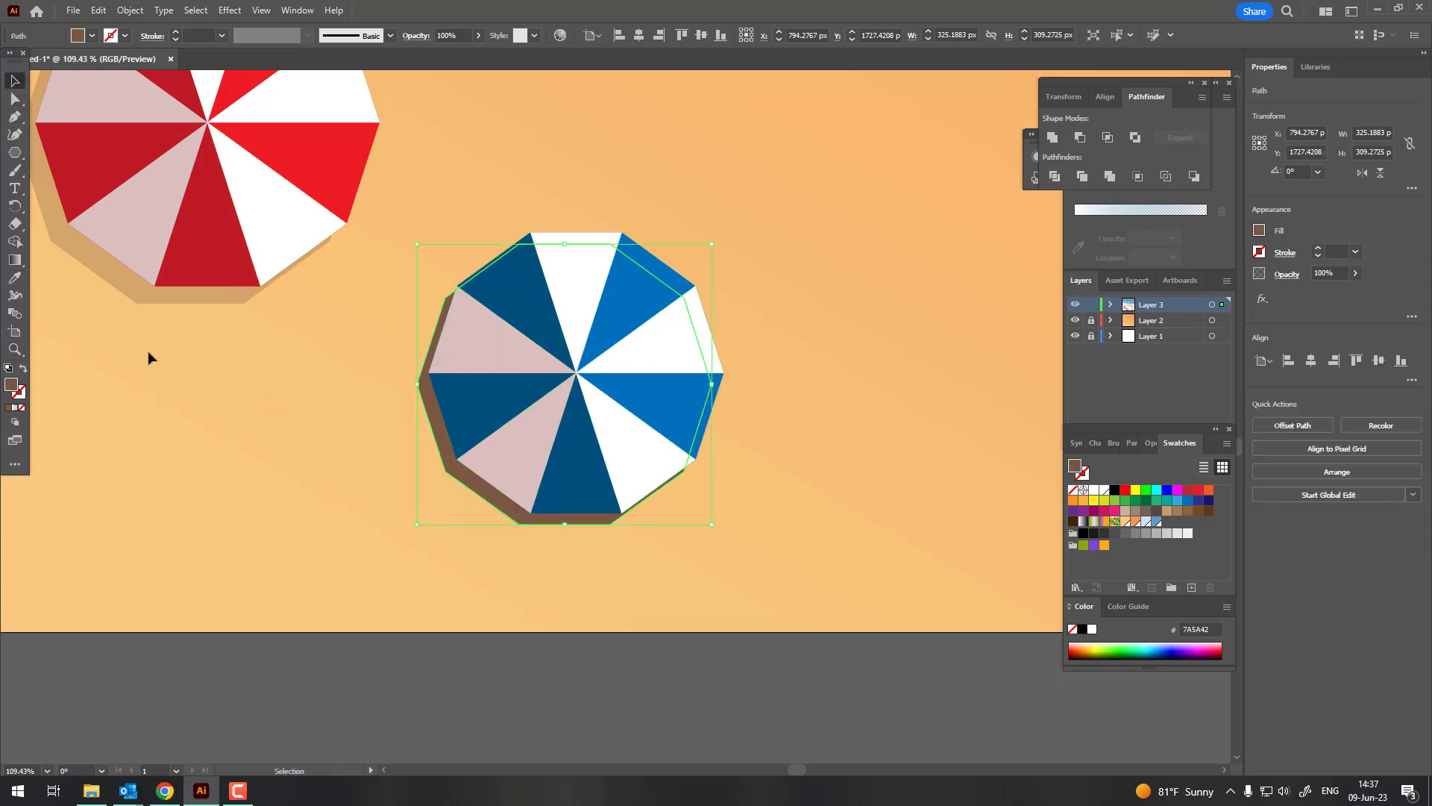
pyautogui.click(167, 302)
pyautogui.click(446, 469)
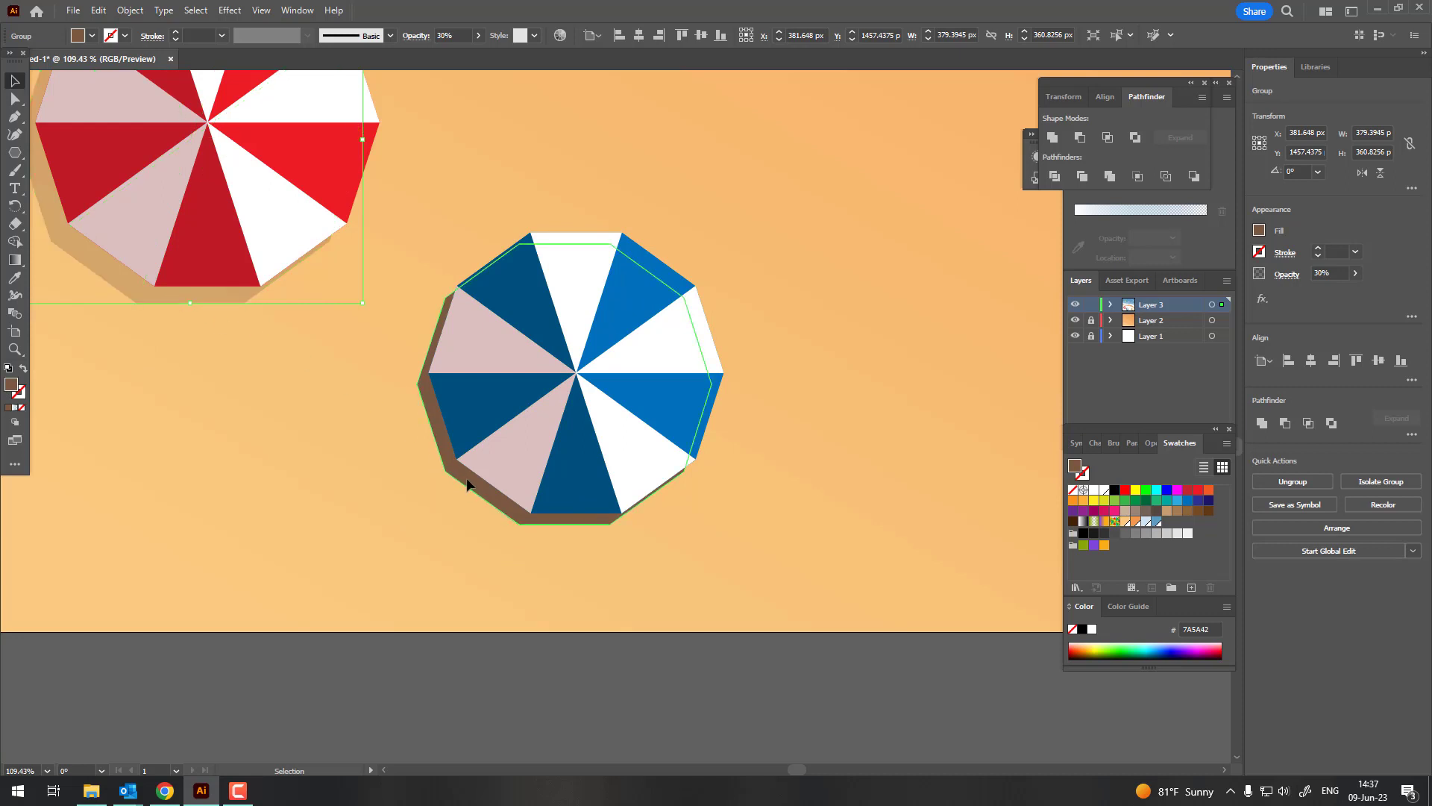
pyautogui.press('Return')
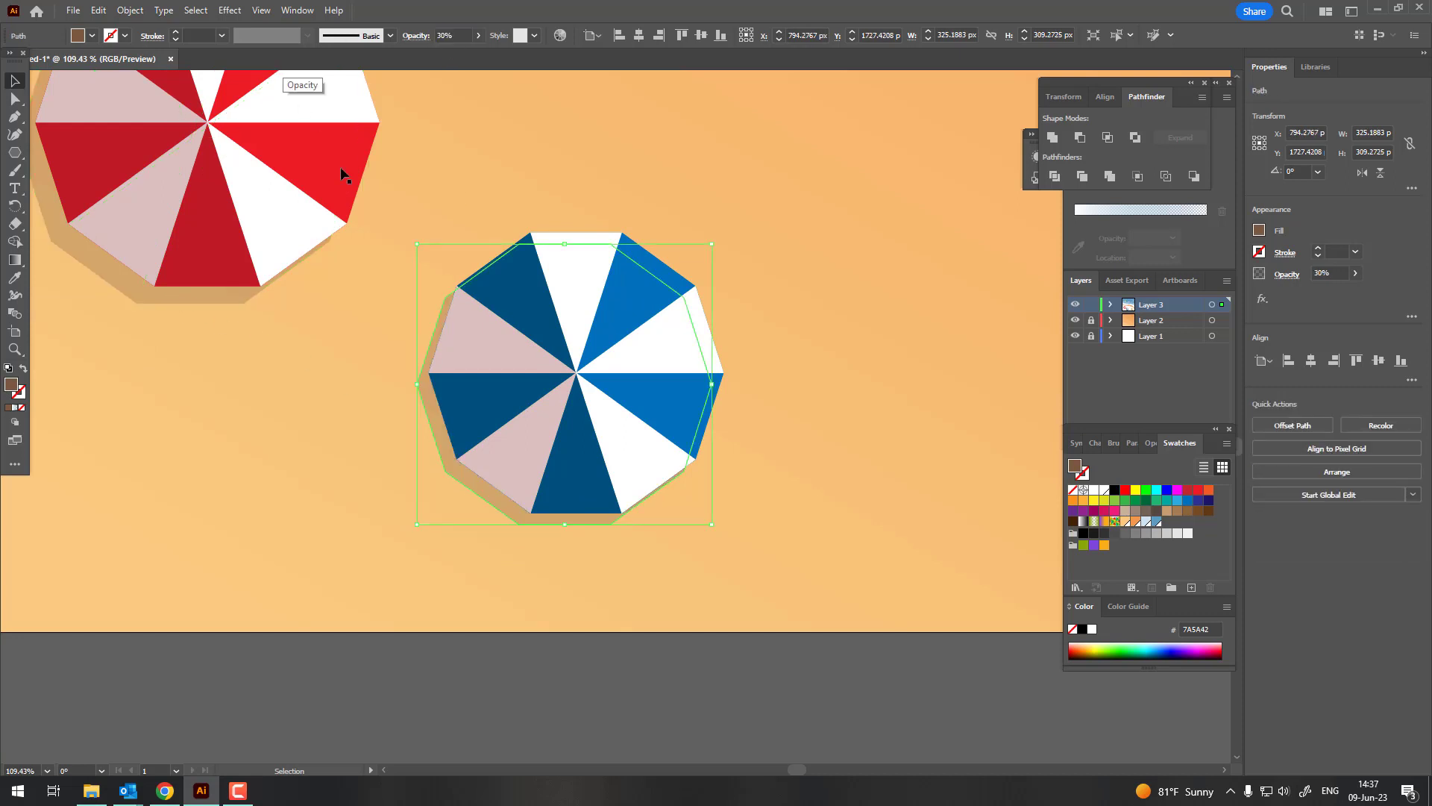
pyautogui.moveTo(346, 214); pyautogui.dragTo(176, 58)
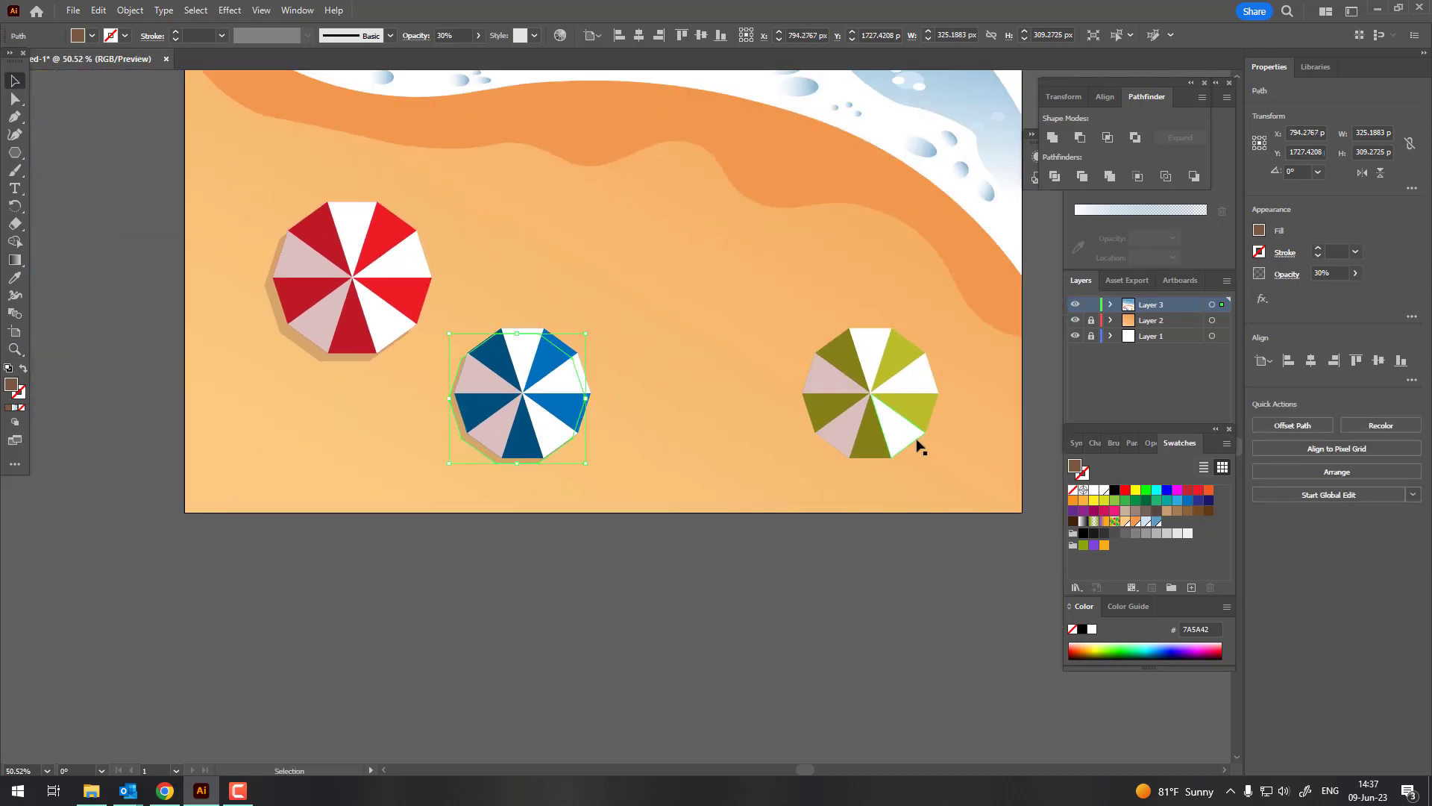
# Undo and redo the blue shadow's 30% opacity change, keeping it applied.
pyautogui.click(920, 446)
pyautogui.click(98, 11)
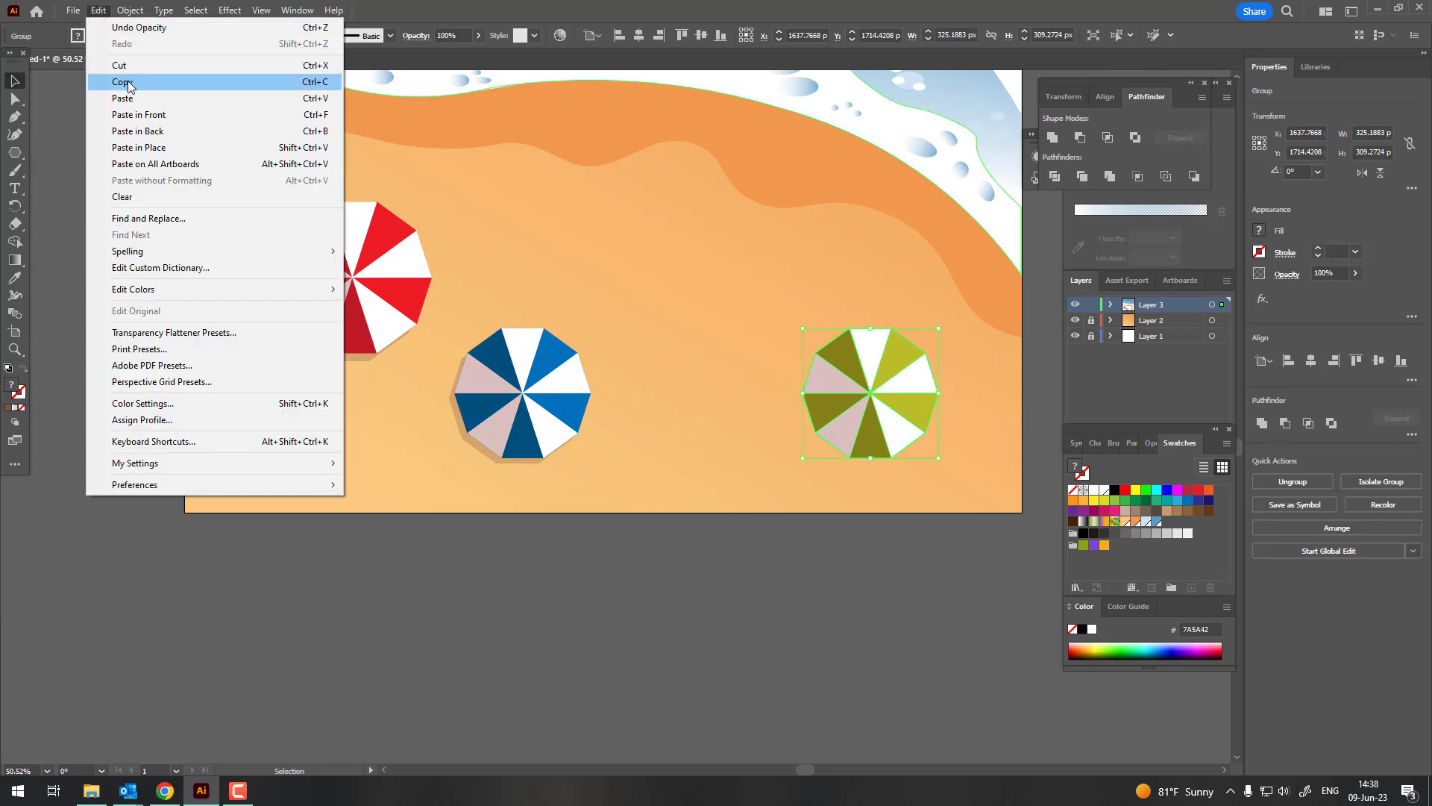
pyautogui.click(139, 27)
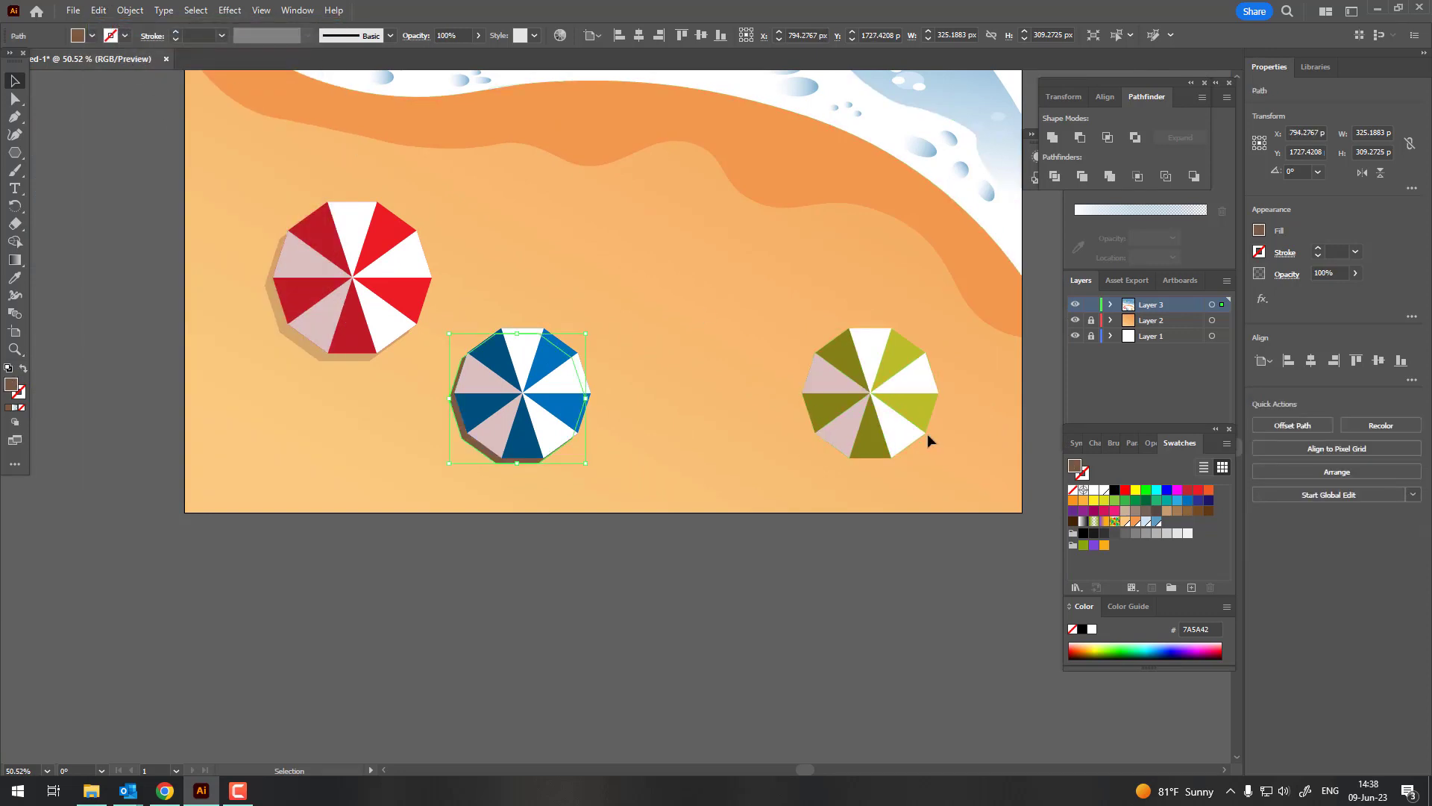
pyautogui.click(917, 446)
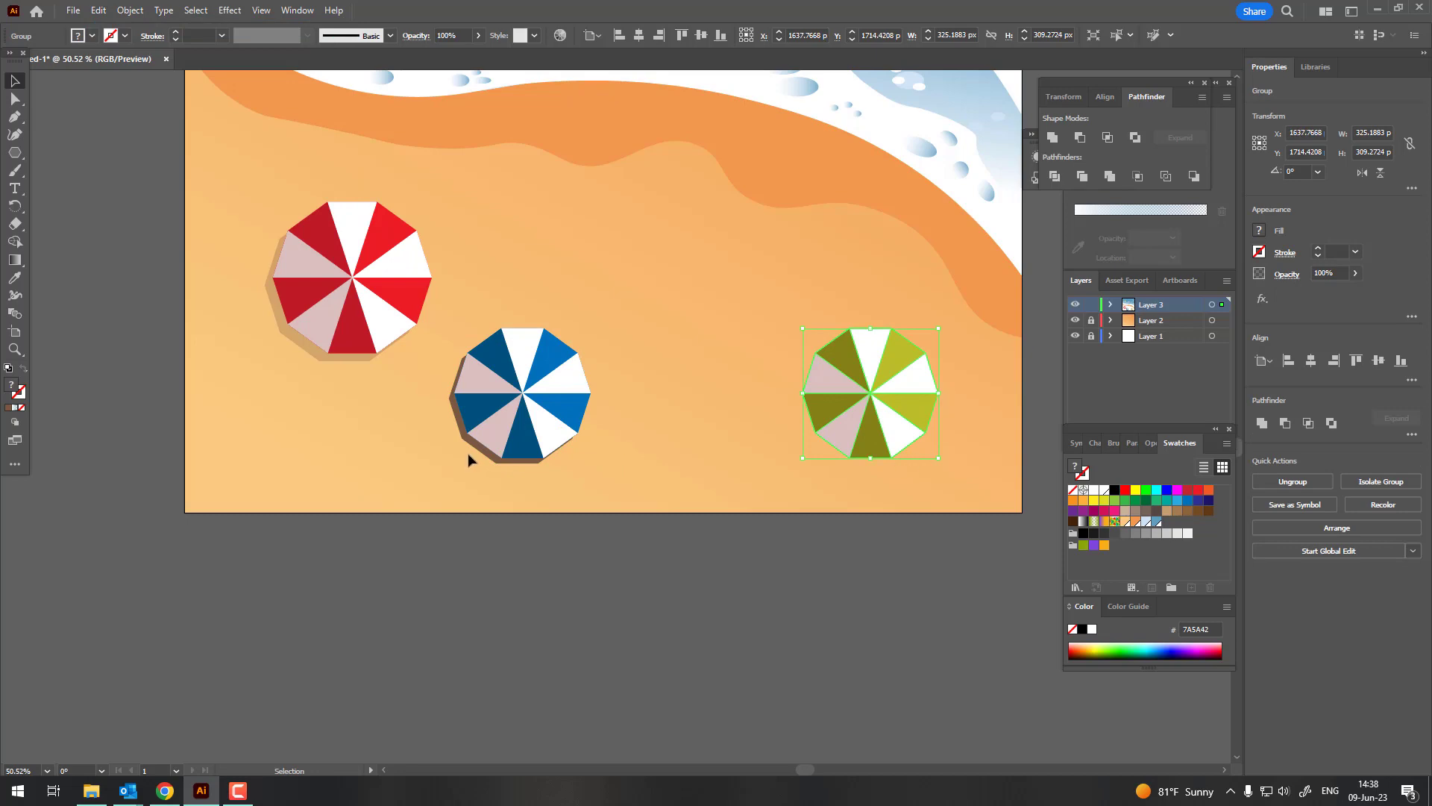
pyautogui.click(98, 11)
pyautogui.click(139, 27)
pyautogui.click(98, 10)
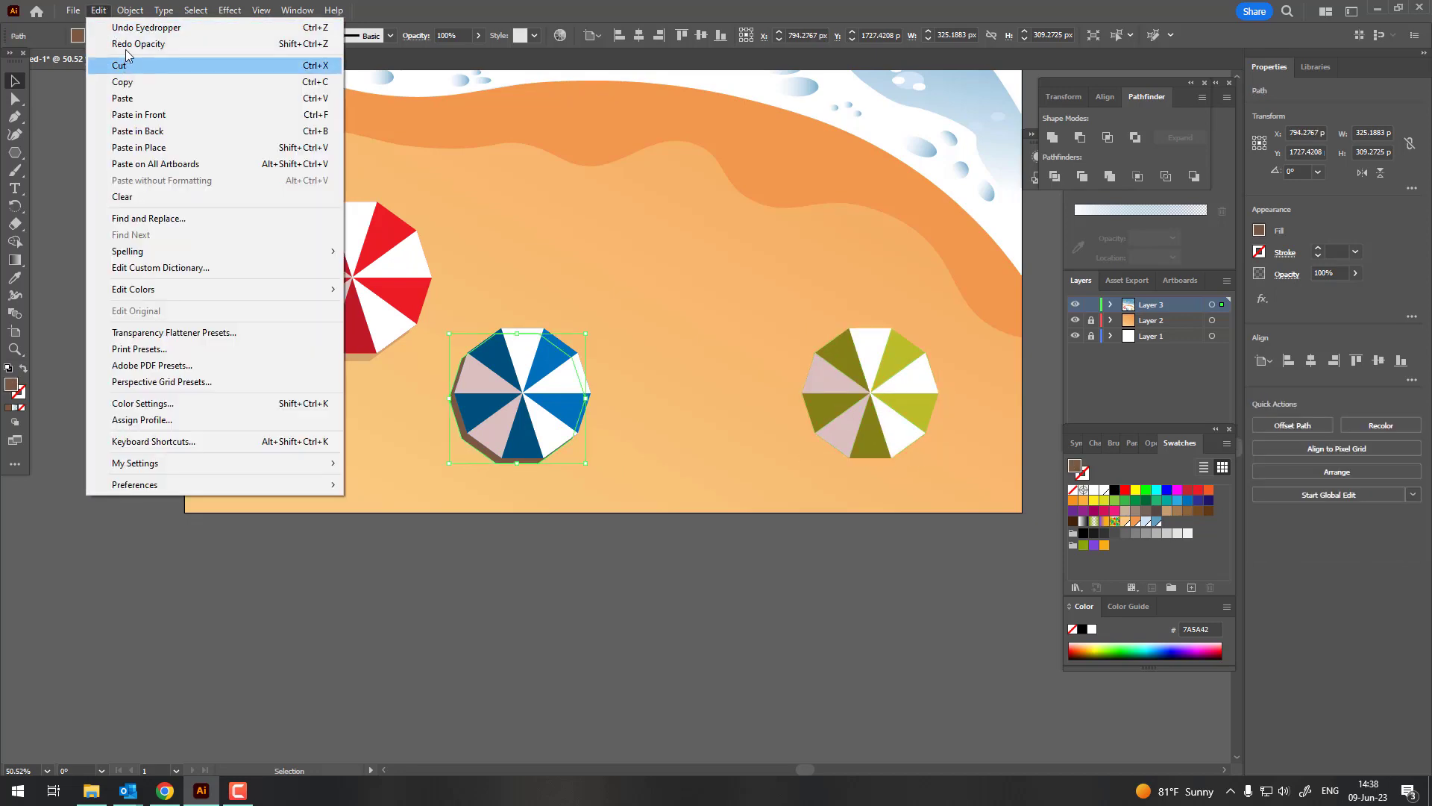
pyautogui.click(126, 45)
# Paste a copy of the green umbrella in front and nudge it left and down.
pyautogui.click(906, 424)
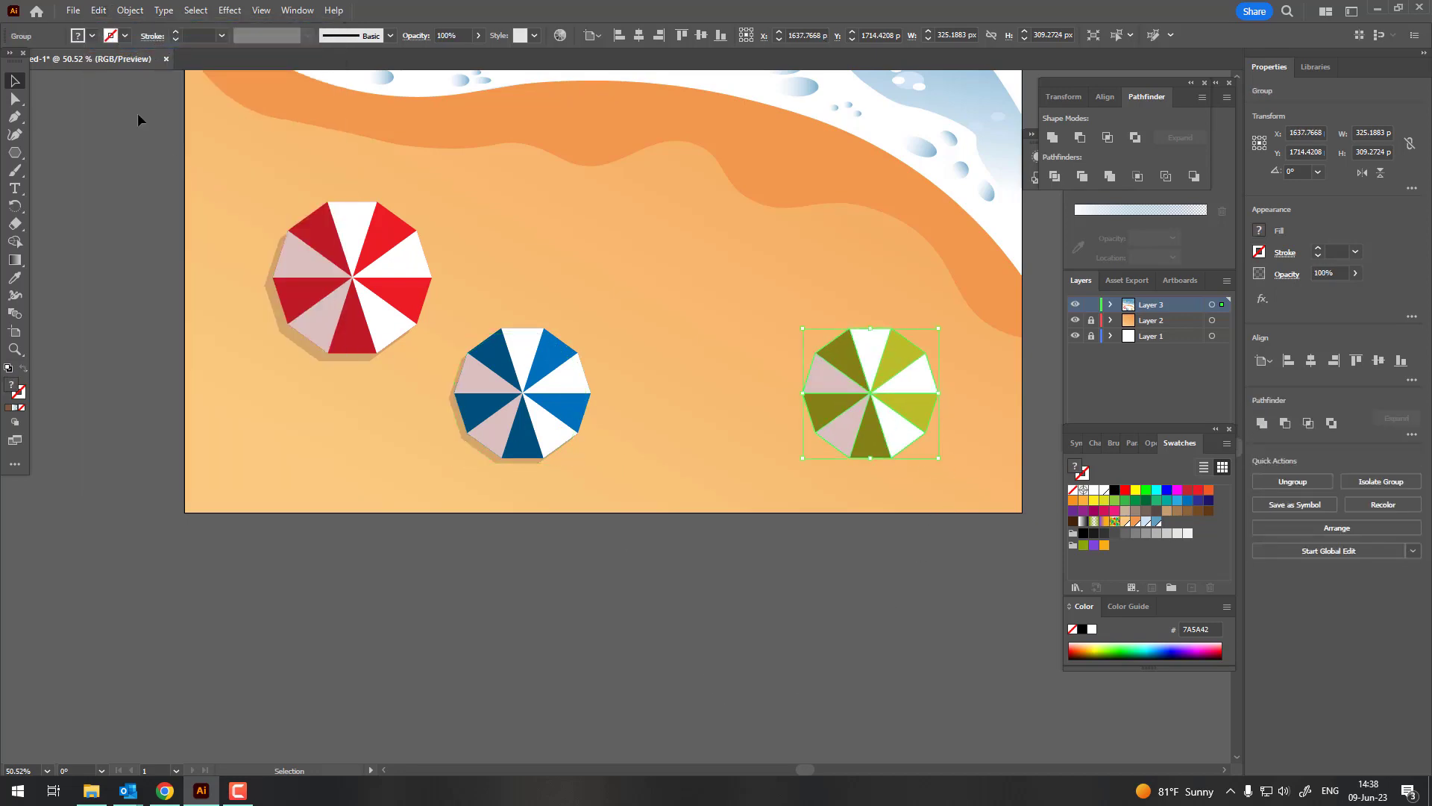
pyautogui.click(99, 11)
pyautogui.click(123, 81)
pyautogui.click(98, 11)
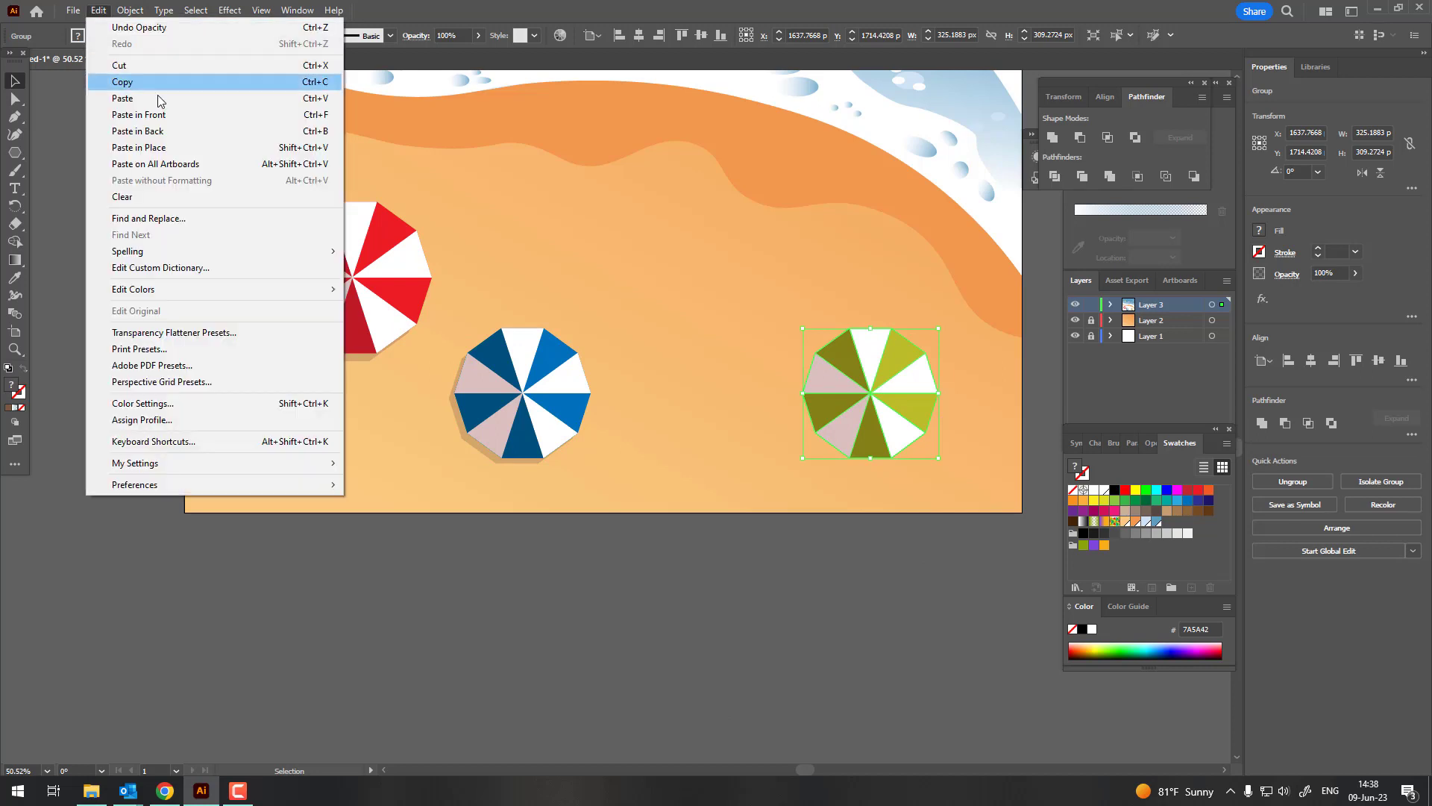
pyautogui.click(167, 130)
pyautogui.press('Left')
pyautogui.press('Left')
pyautogui.press('Down')
pyautogui.press('Down')
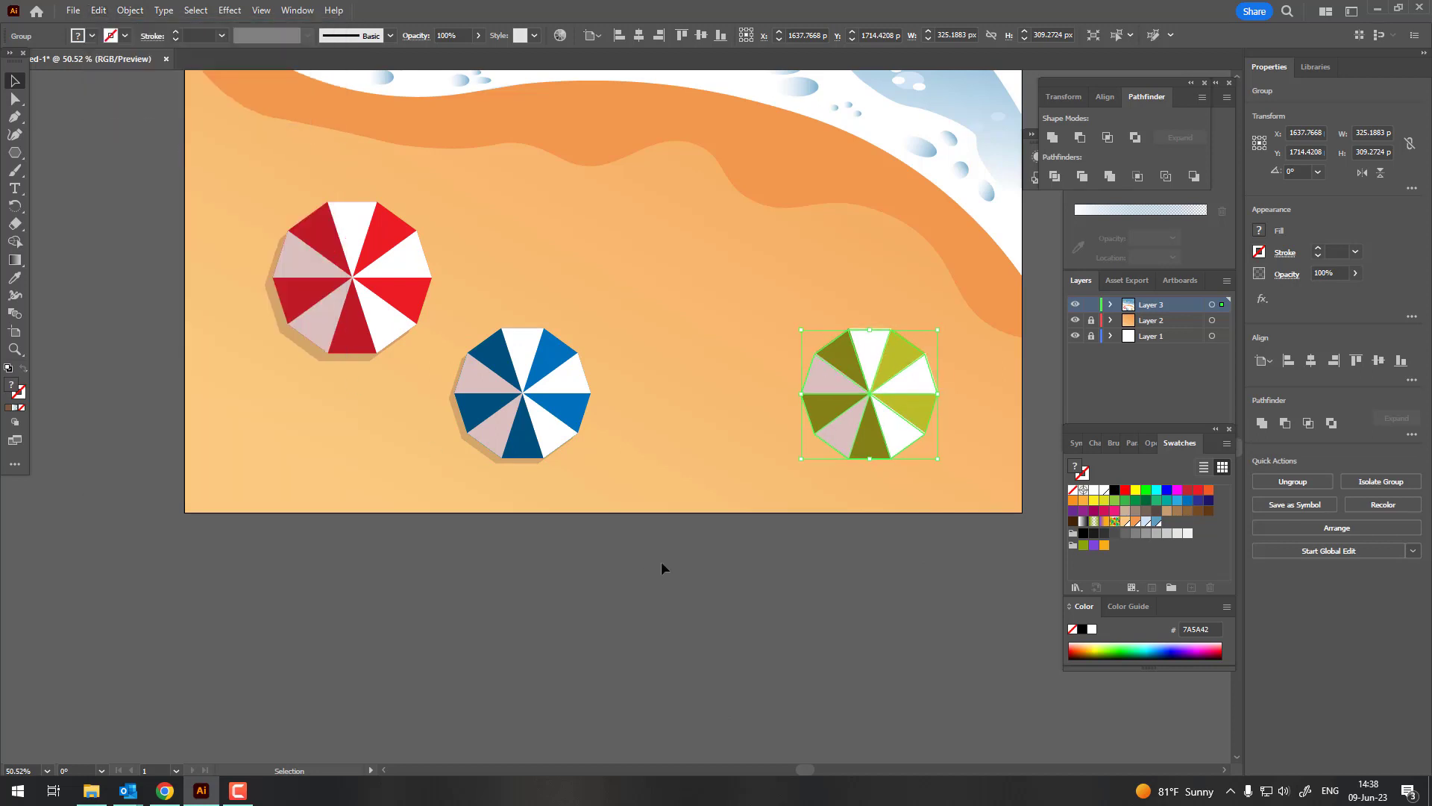
pyautogui.press('Left')
pyautogui.press('Down')
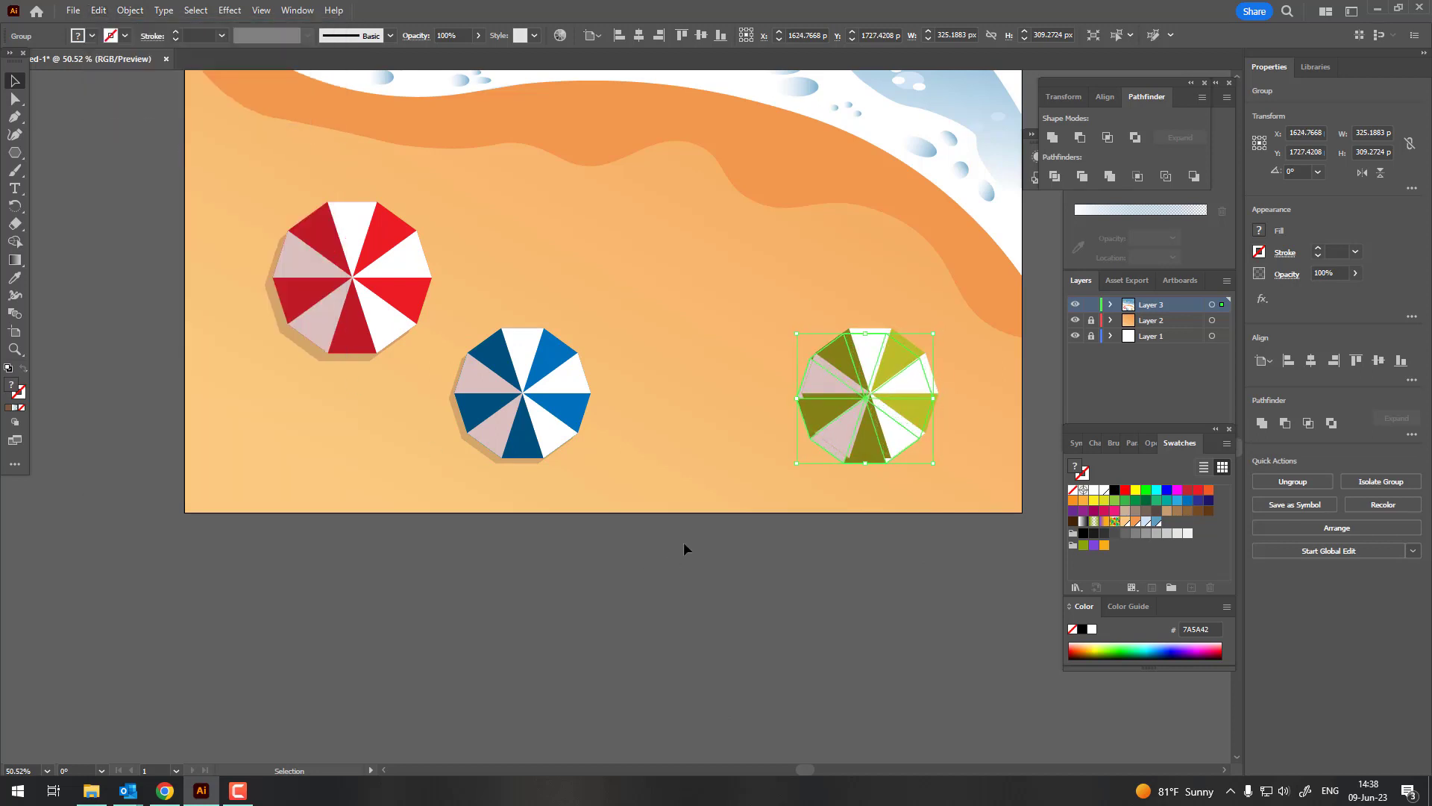
# Unite the copy into one shape with a brown fill at 30% opacity.
pyautogui.click(1053, 138)
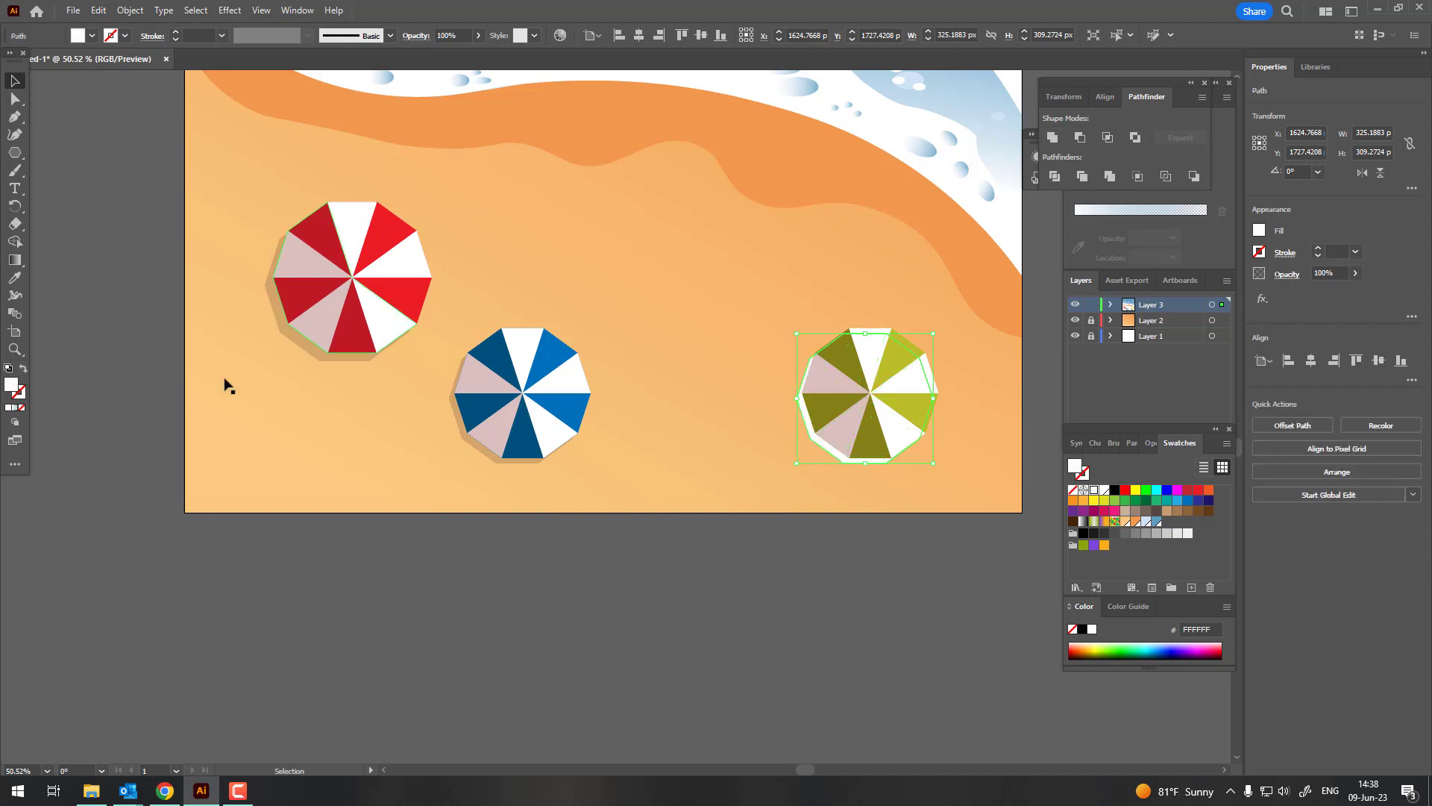
pyautogui.click(305, 347)
pyautogui.scroll(-3, 771, 551)
pyautogui.scroll(2, 522, 299)
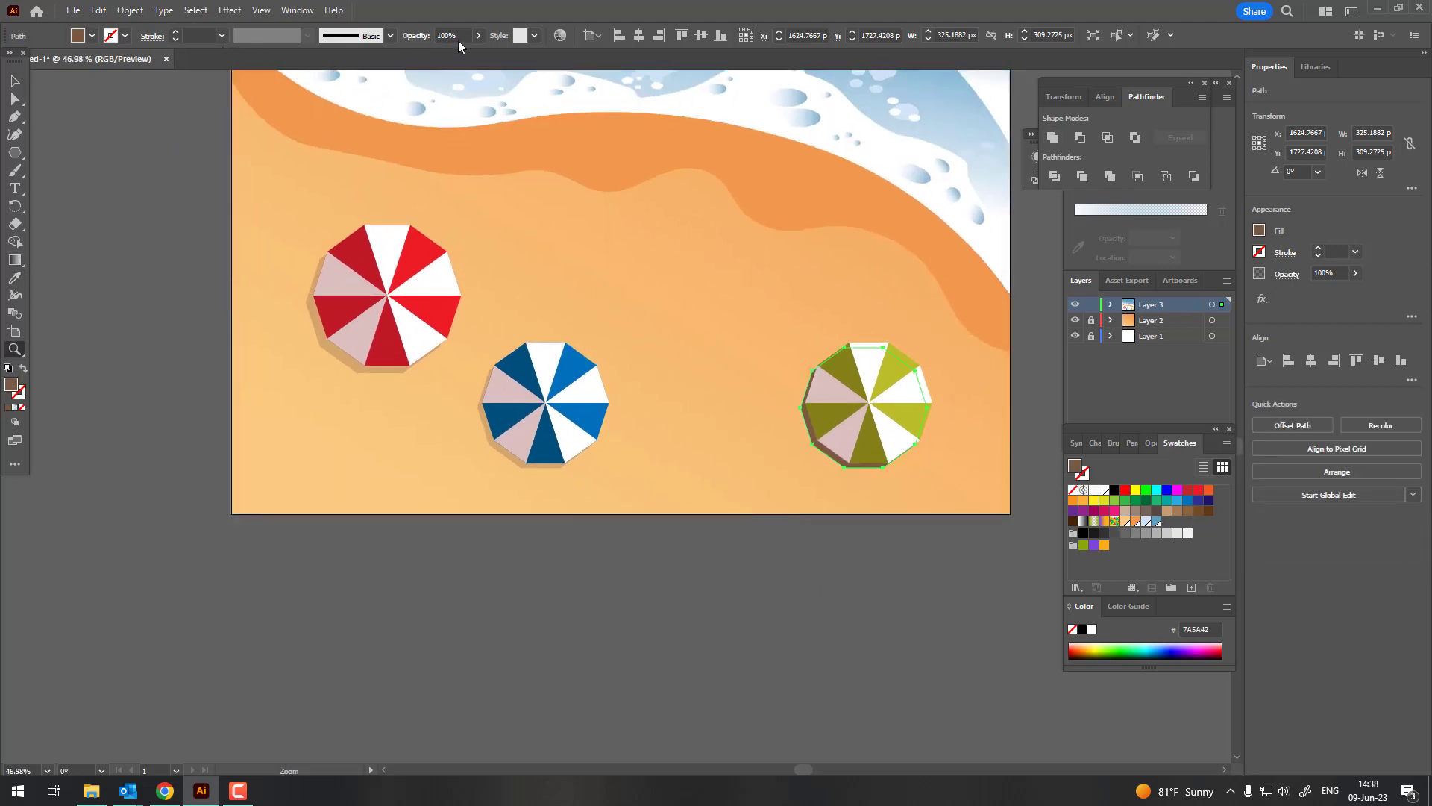
pyautogui.write('0')
pyautogui.press('Return')
pyautogui.scroll(-3, 750, 425)
# Draw a small circle on the sand and zoom in on it.
pyautogui.click(119, 282)
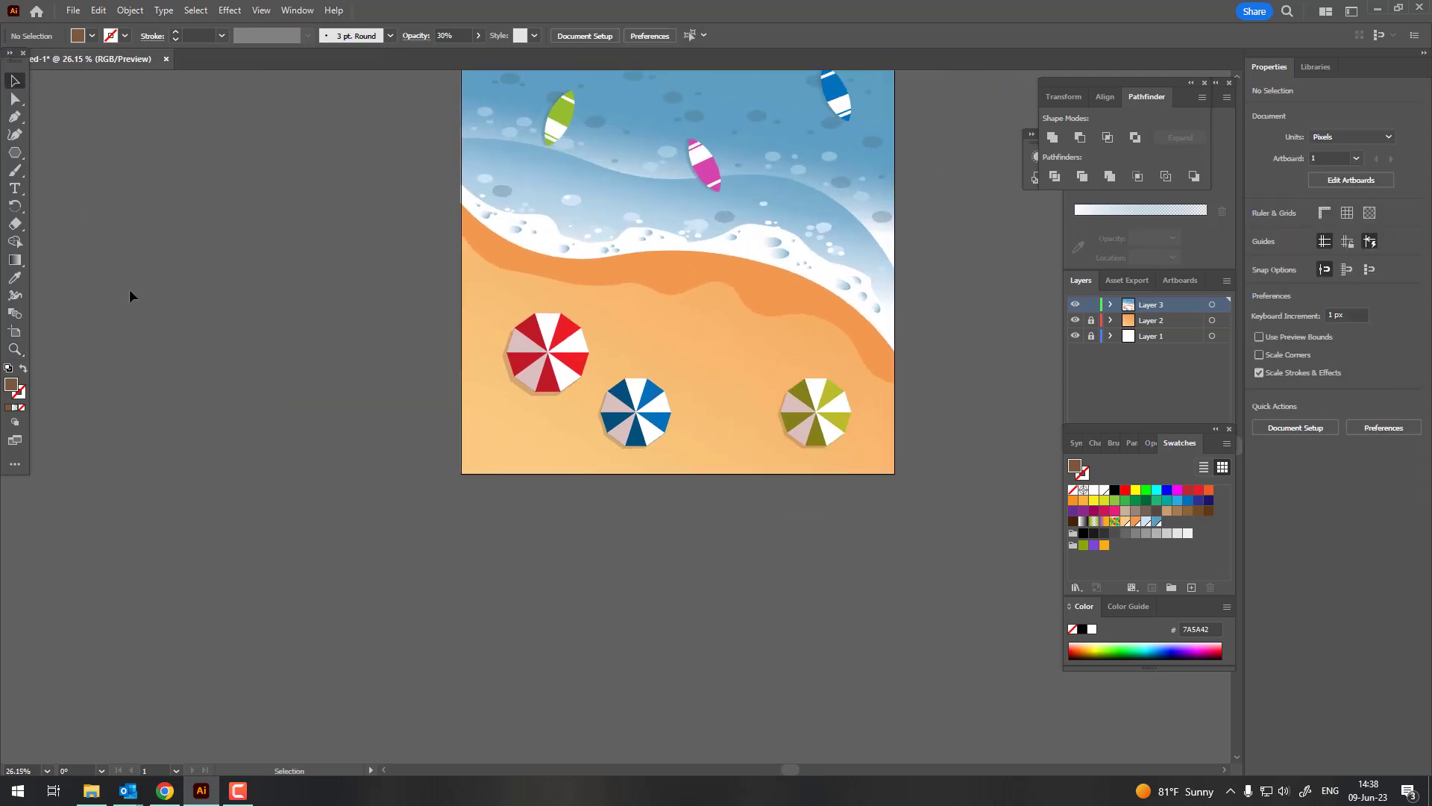
pyautogui.press('z')
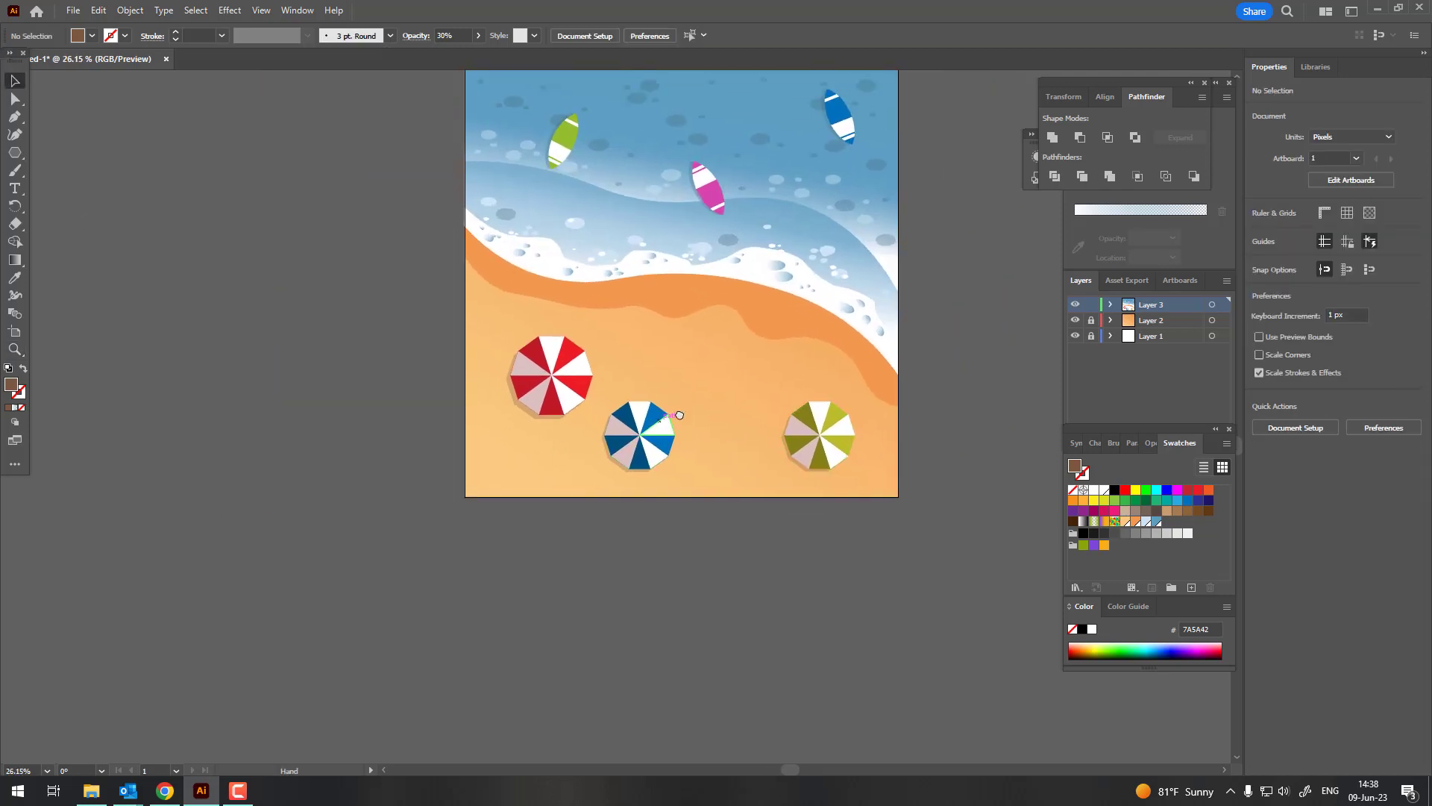
pyautogui.moveTo(639, 415); pyautogui.dragTo(729, 489)
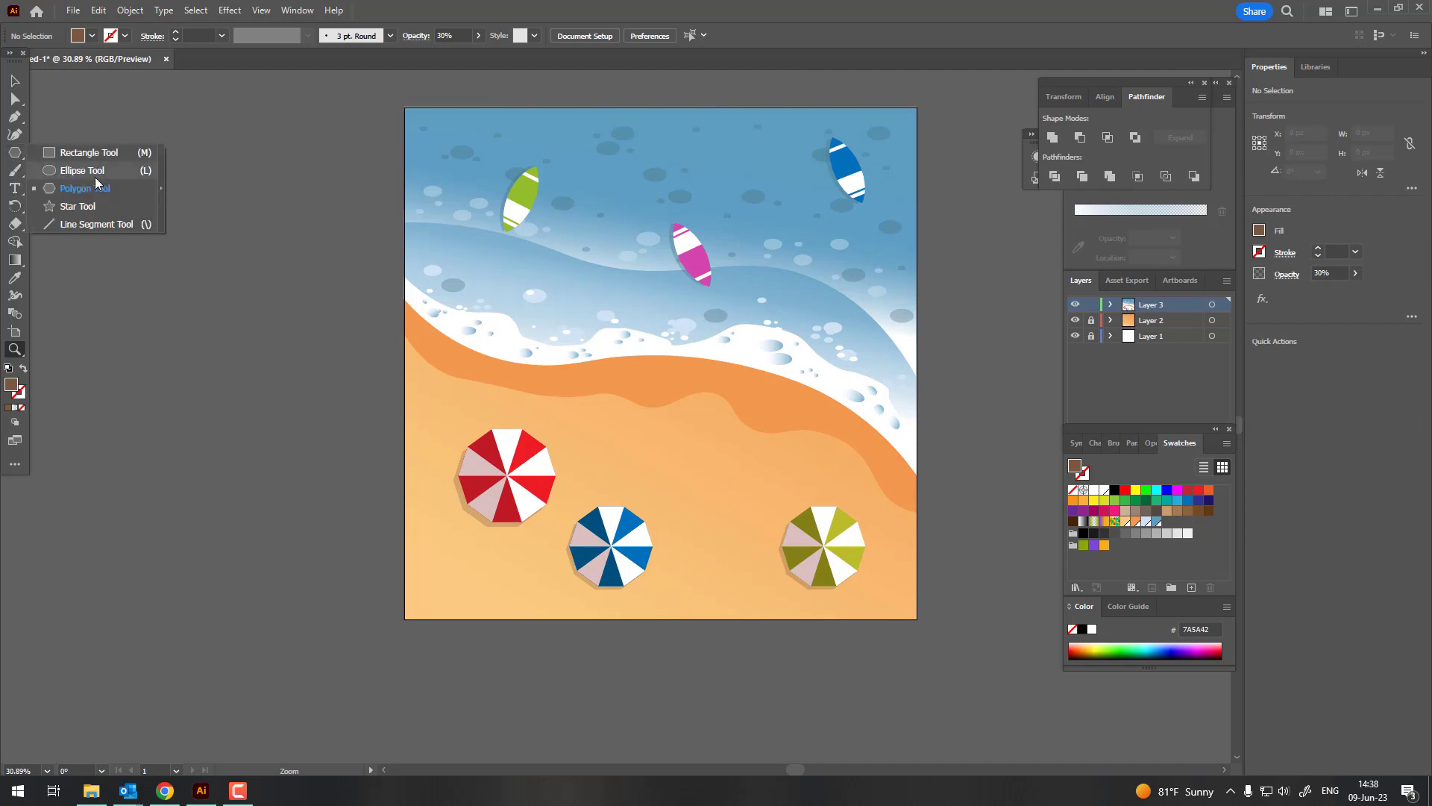
pyautogui.moveTo(13, 162); pyautogui.dragTo(96, 182)
pyautogui.moveTo(694, 441); pyautogui.dragTo(702, 448)
pyautogui.scroll(1, 703, 448)
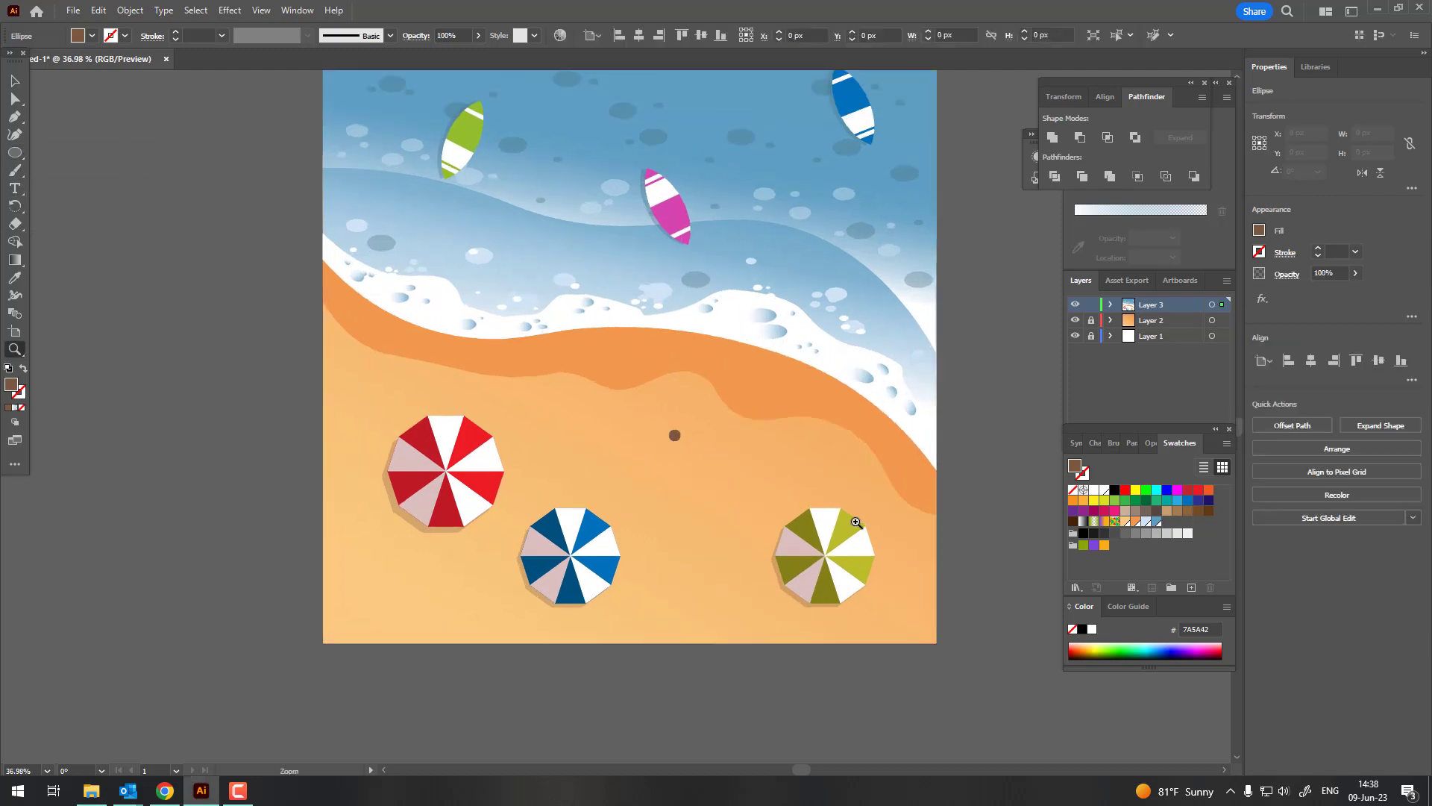
pyautogui.press('i')
pyautogui.click(463, 358)
pyautogui.press('z')
pyautogui.click(801, 505)
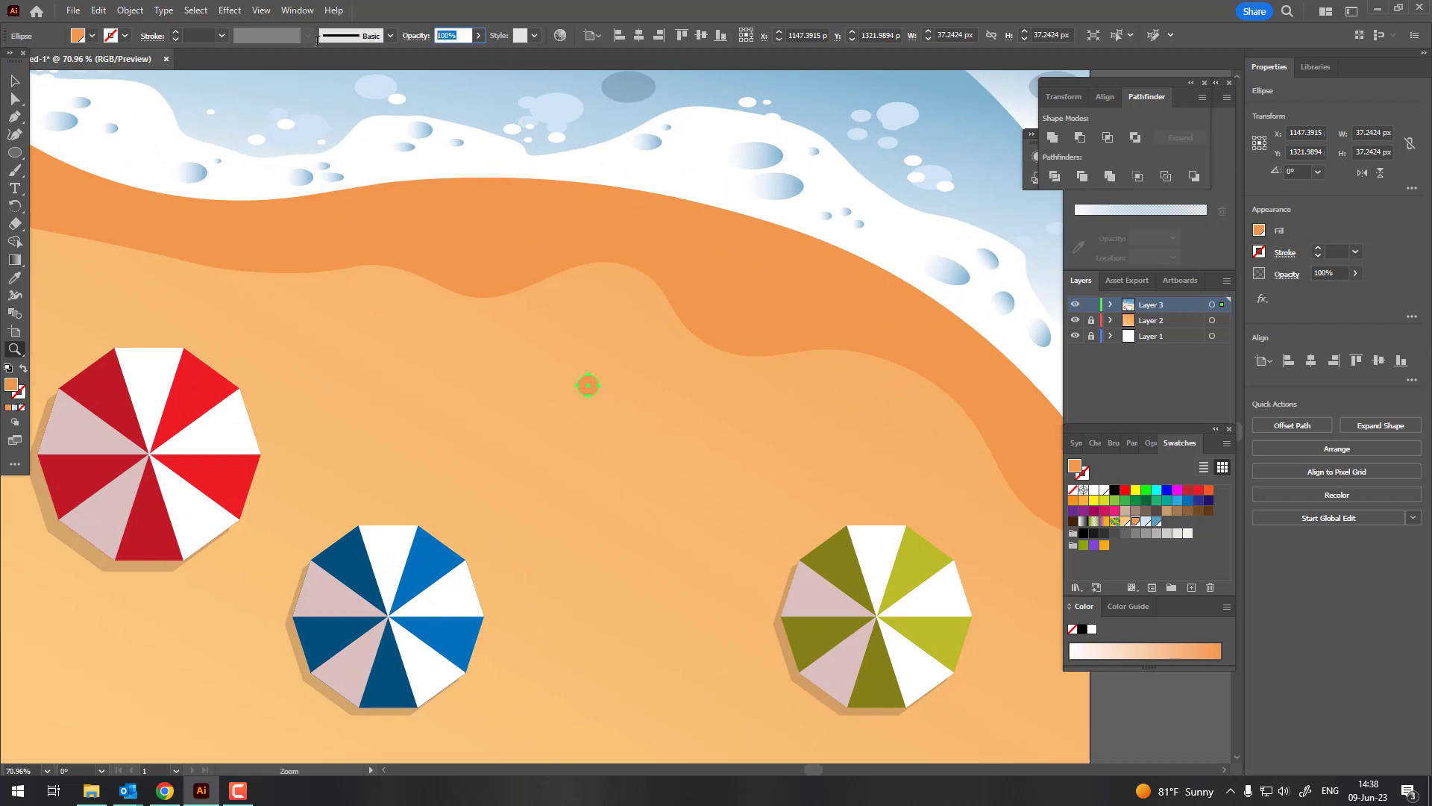
pyautogui.write('60')
# Widen the circle into a flat oval and move it onto the sand.
pyautogui.press('v')
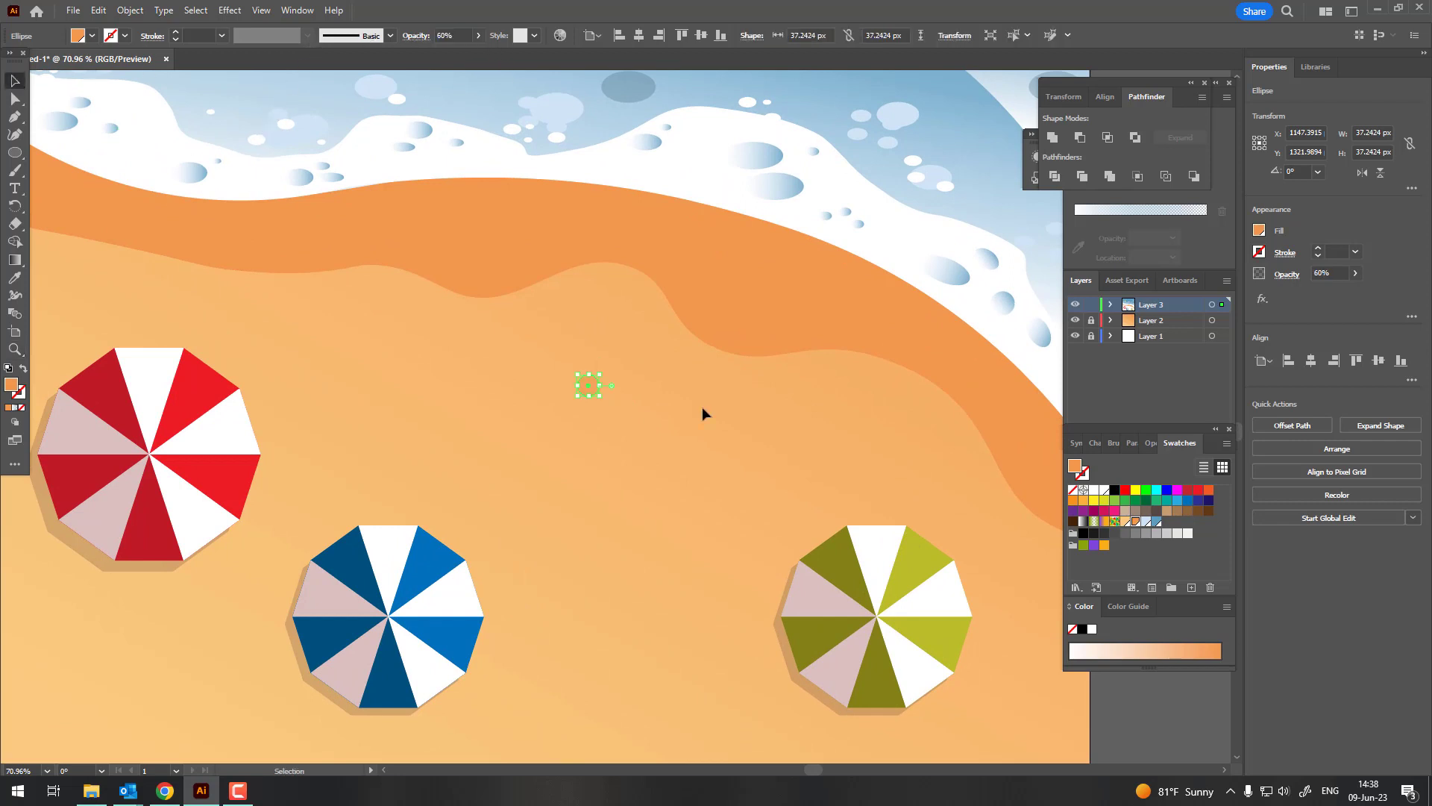
pyautogui.moveTo(603, 386); pyautogui.dragTo(597, 373)
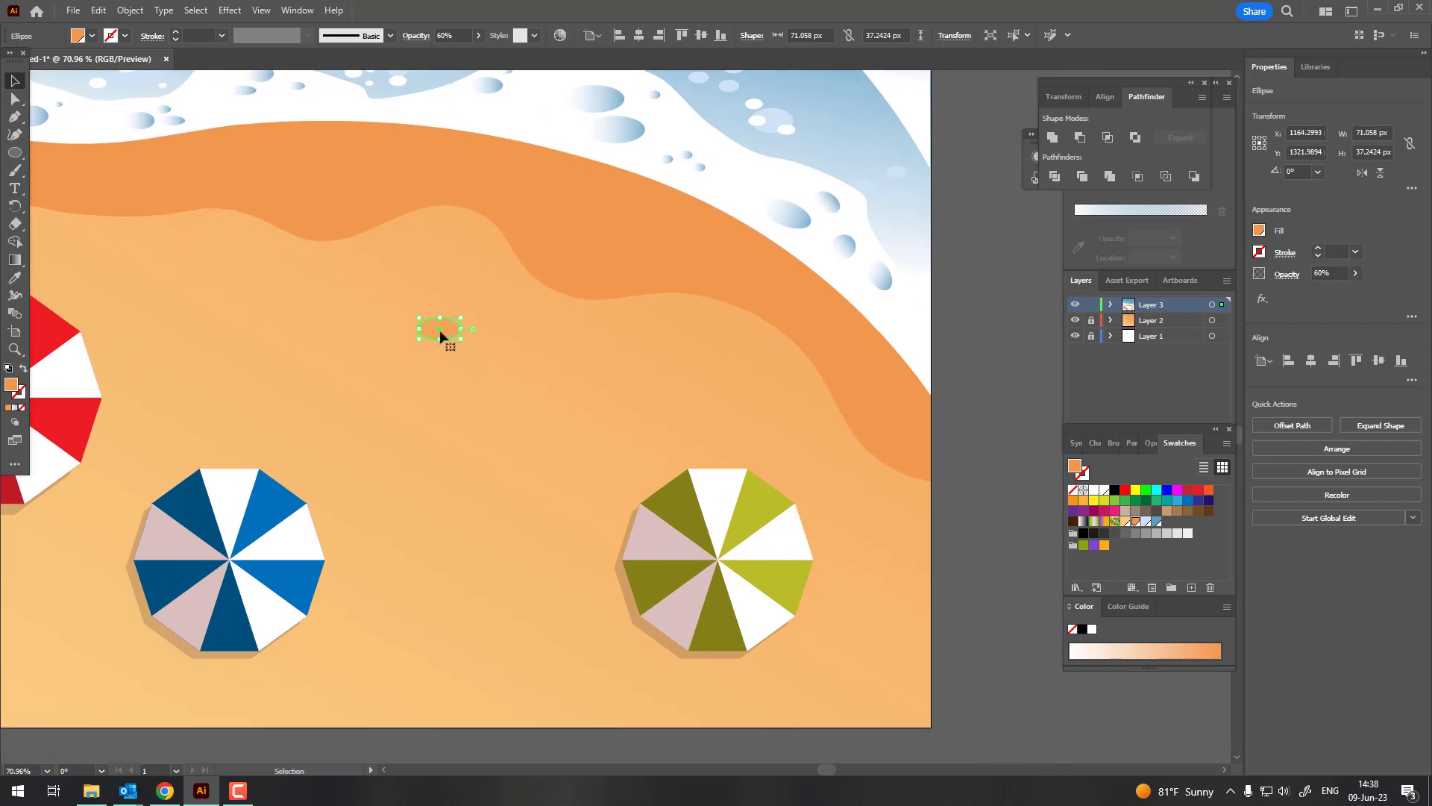
pyautogui.moveTo(455, 339)
pyautogui.mouseDown()
pyautogui.moveTo(490, 365)
pyautogui.moveTo(460, 231)
pyautogui.moveTo(686, 331)
pyautogui.moveTo(733, 387)
pyautogui.moveTo(737, 351)
pyautogui.moveTo(686, 363)
pyautogui.mouseUp()
pyautogui.click(996, 552)
pyautogui.click(631, 371)
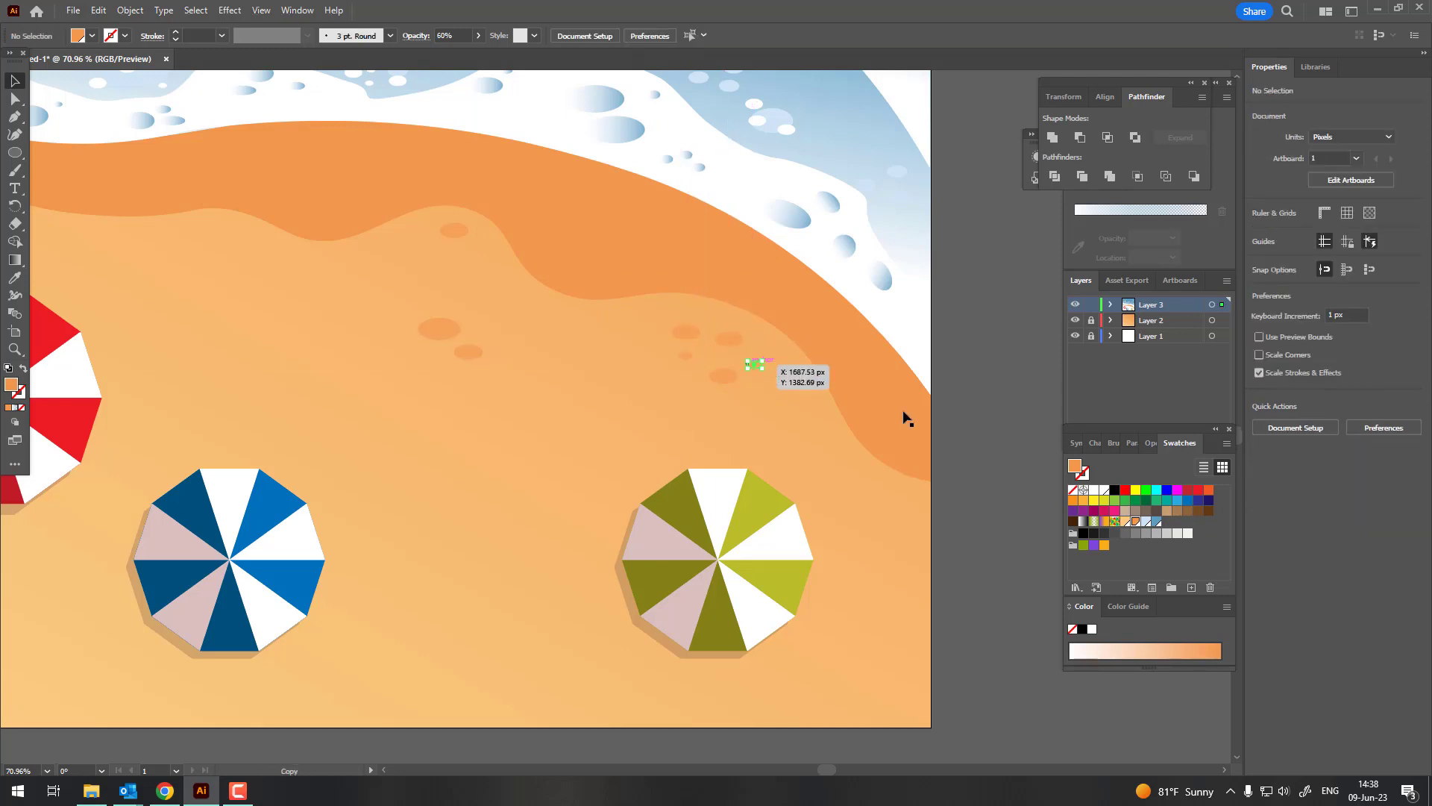
# Duplicate several sand spots across the sand toward the left side.
pyautogui.moveTo(752, 365); pyautogui.dragTo(597, 320)
pyautogui.scroll(3, 539, 306)
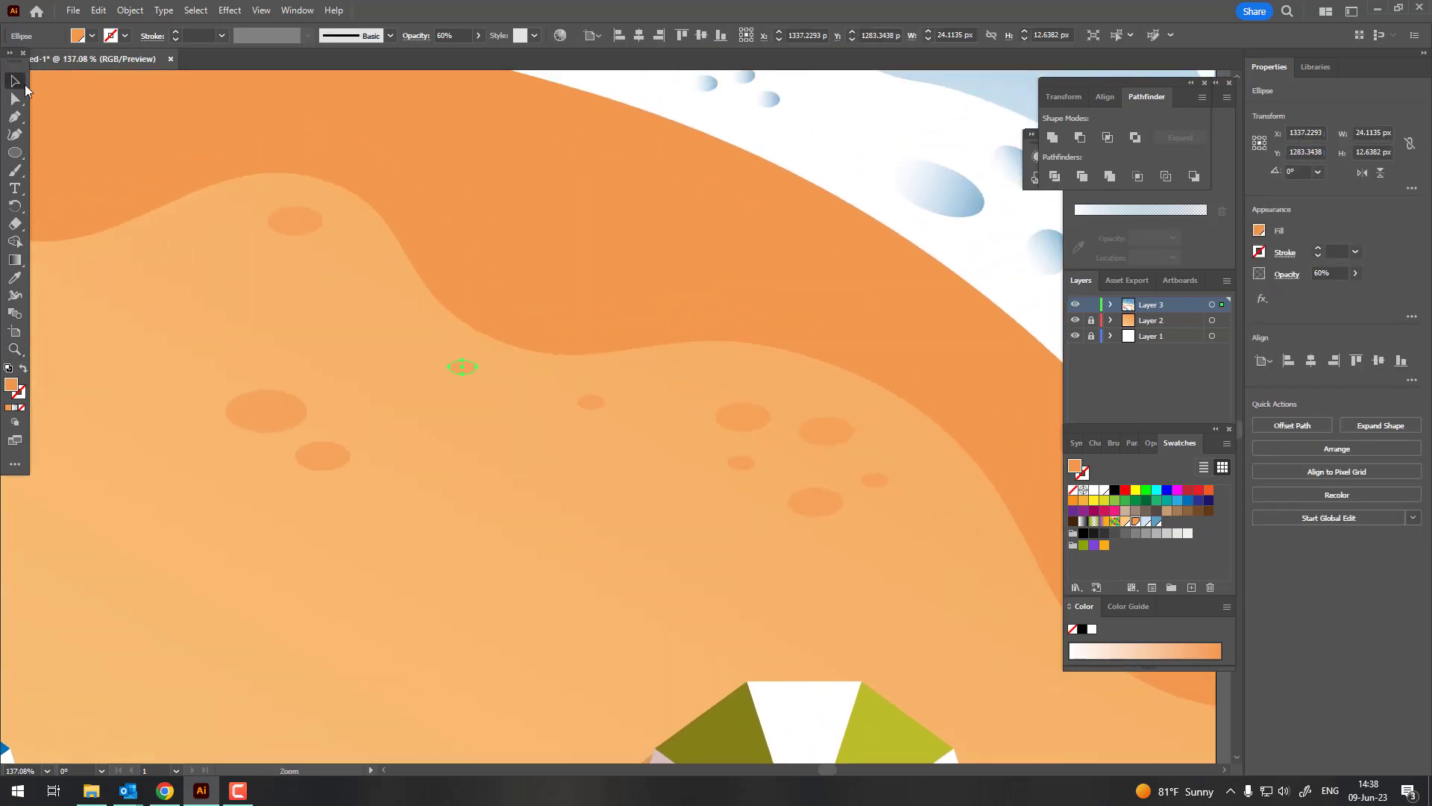
pyautogui.moveTo(463, 366); pyautogui.dragTo(336, 403)
pyautogui.moveTo(464, 369)
pyautogui.mouseDown()
pyautogui.moveTo(257, 242)
pyautogui.moveTo(307, 271)
pyautogui.mouseUp()
pyautogui.scroll(-5, 441, 300)
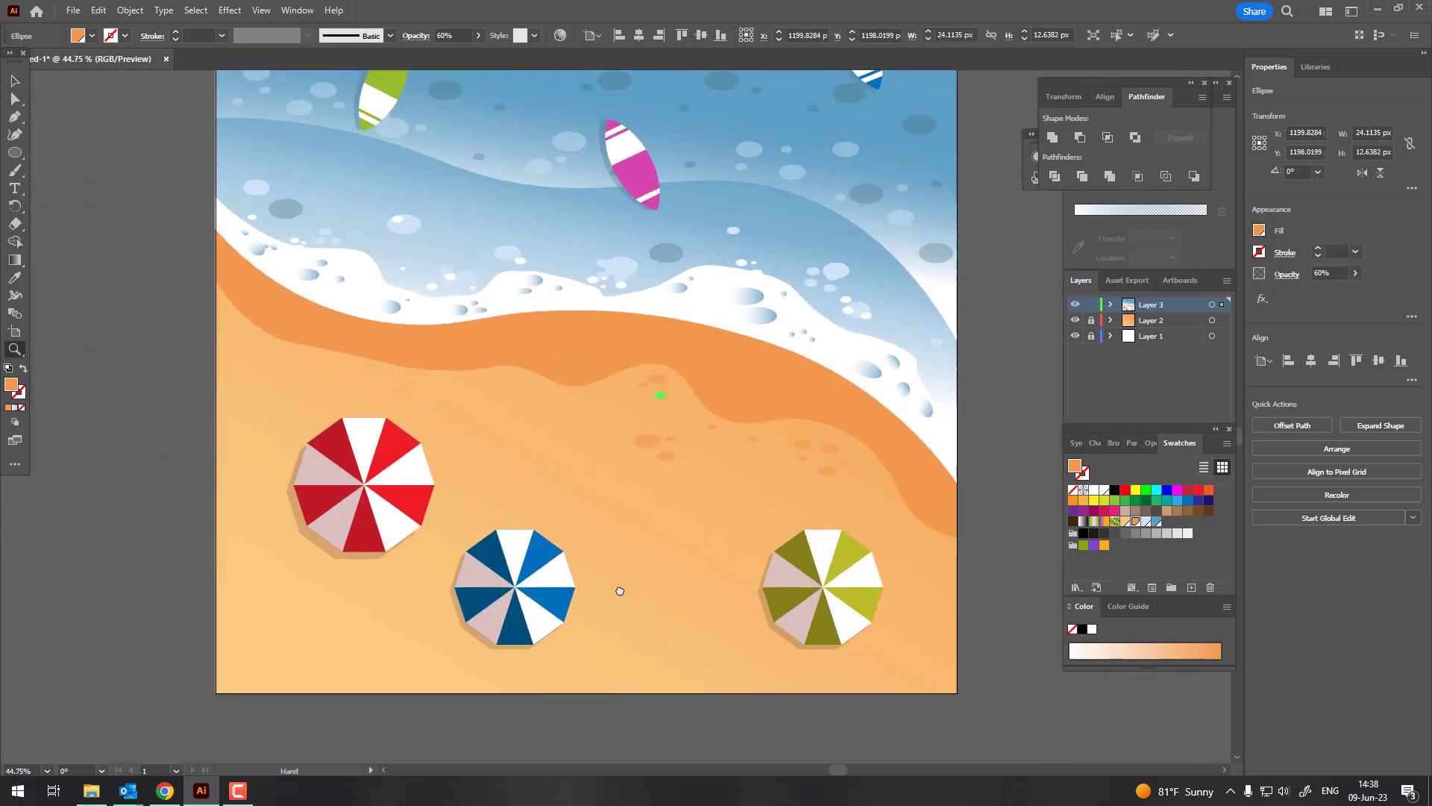
pyautogui.moveTo(620, 591); pyautogui.dragTo(629, 591)
pyautogui.click(15, 87)
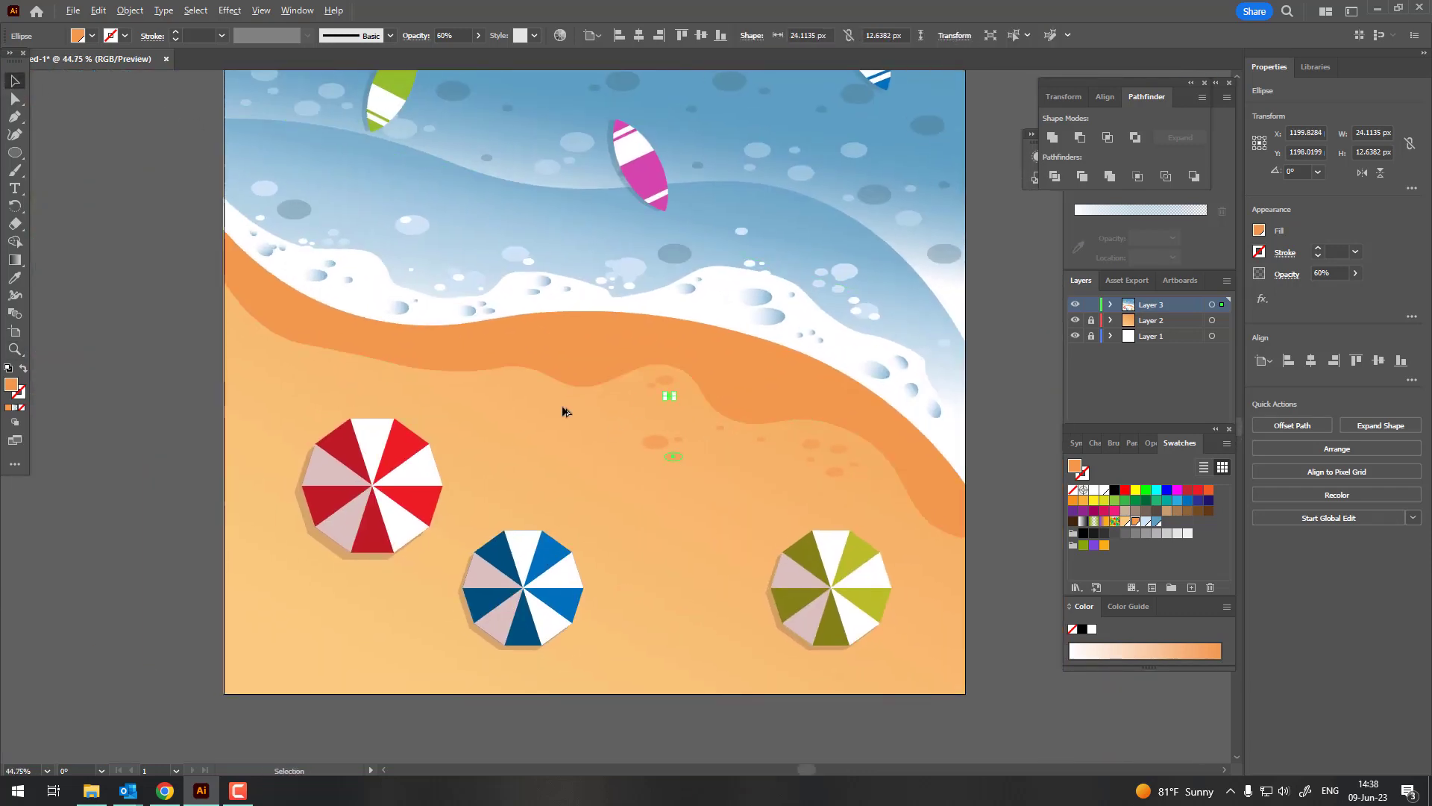
pyautogui.moveTo(563, 411); pyautogui.dragTo(400, 382)
pyautogui.moveTo(643, 439); pyautogui.dragTo(507, 382)
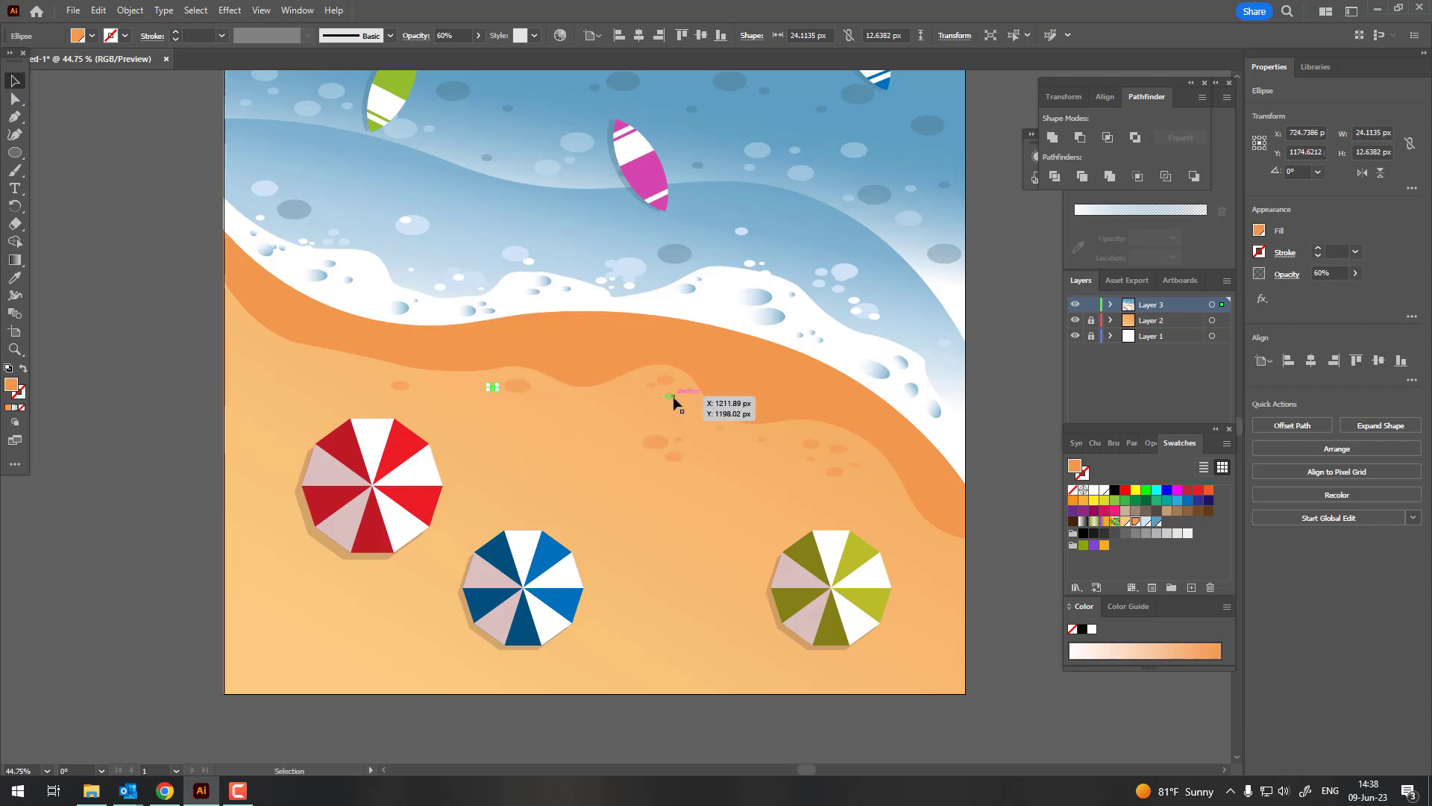
pyautogui.moveTo(660, 400); pyautogui.dragTo(539, 397)
pyautogui.moveTo(841, 354); pyautogui.dragTo(487, 407)
pyautogui.scroll(3, 848, 671)
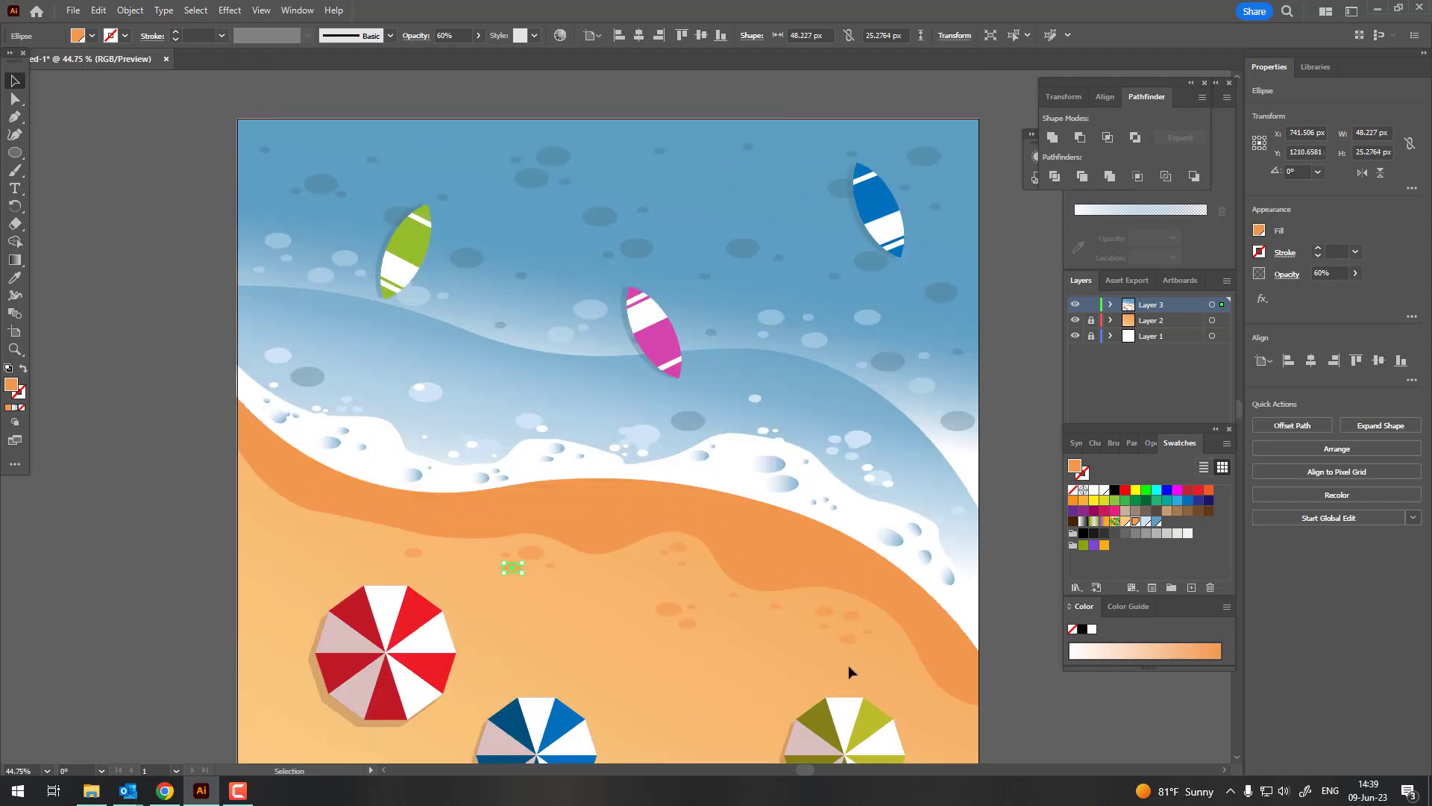
pyautogui.moveTo(512, 567); pyautogui.dragTo(257, 507)
pyautogui.moveTo(512, 565); pyautogui.dragTo(296, 516)
pyautogui.moveTo(409, 553); pyautogui.dragTo(252, 527)
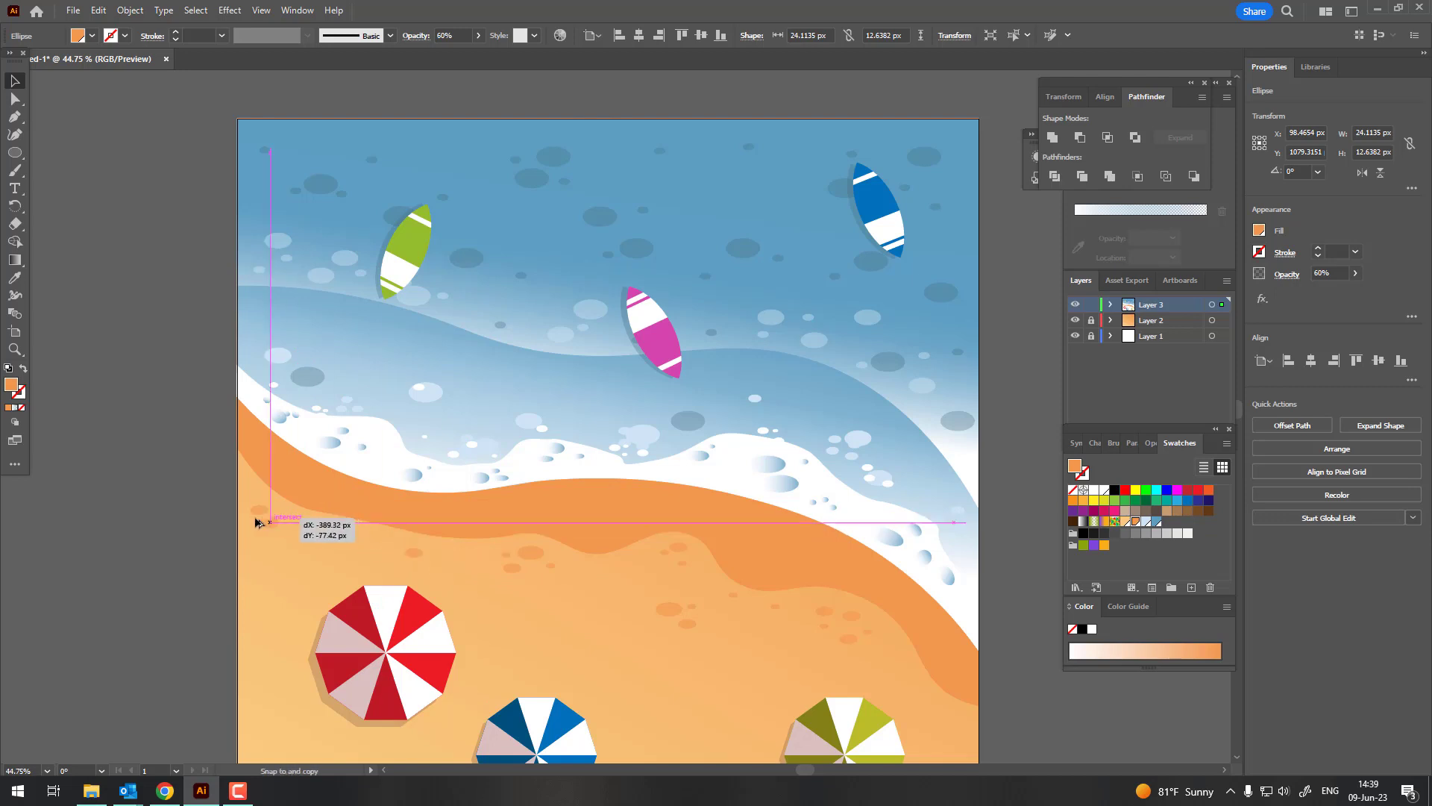
pyautogui.moveTo(524, 558); pyautogui.dragTo(490, 670)
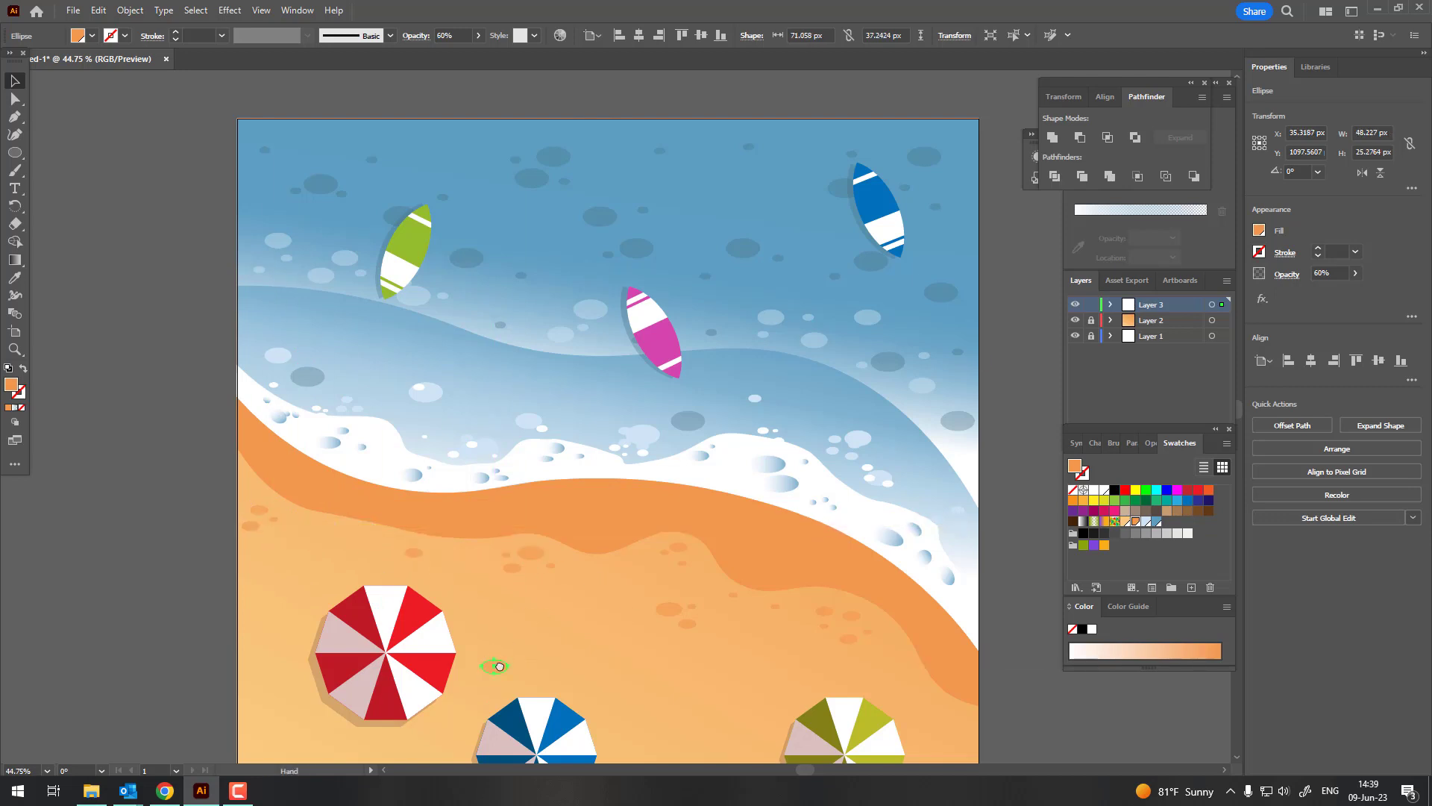
pyautogui.scroll(-5, 730, 302)
# Duplicate more sand spots around the blue and olive umbrellas and near the bottom edge.
pyautogui.moveTo(783, 326); pyautogui.dragTo(485, 403)
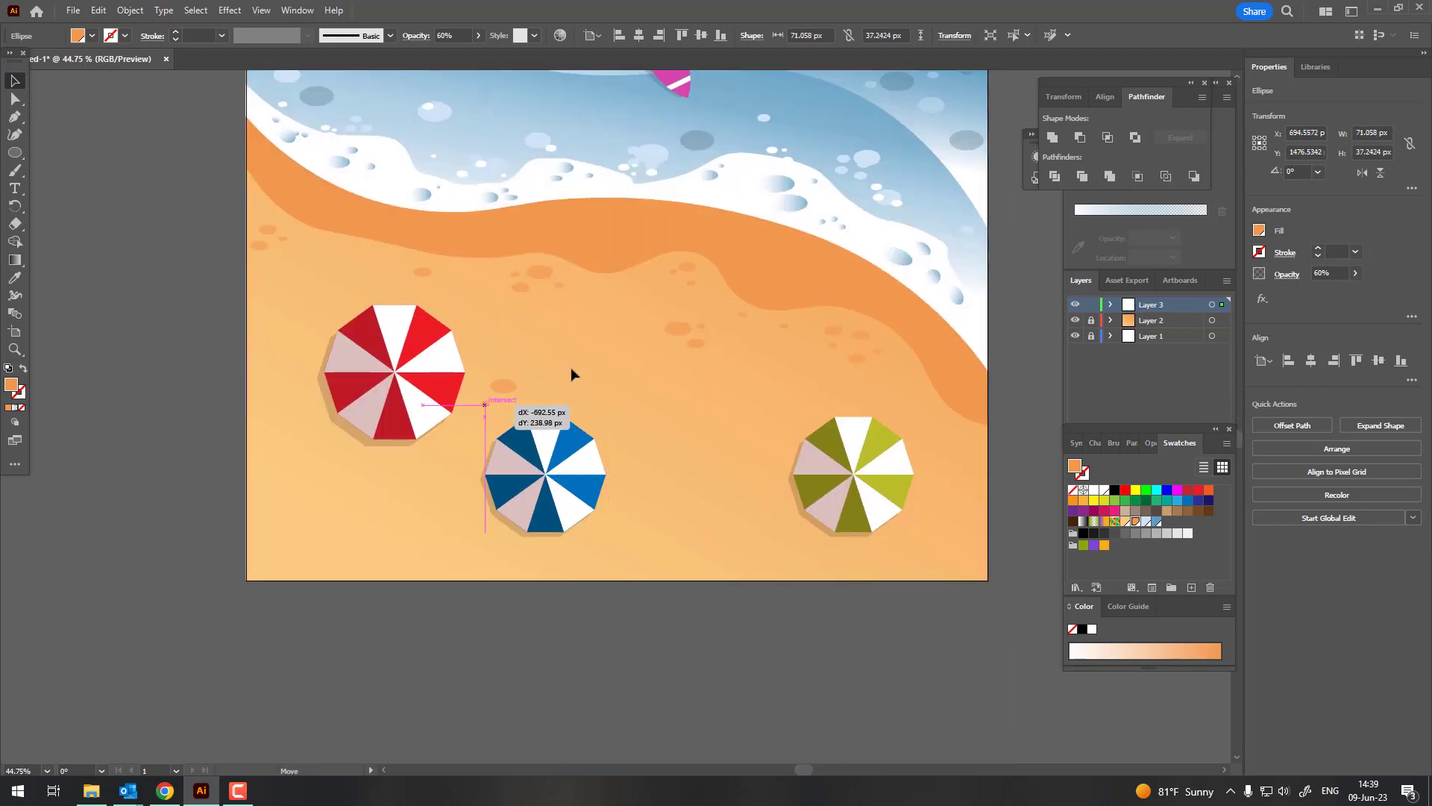
pyautogui.moveTo(677, 328)
pyautogui.mouseDown()
pyautogui.moveTo(528, 401)
pyautogui.moveTo(540, 374)
pyautogui.mouseUp()
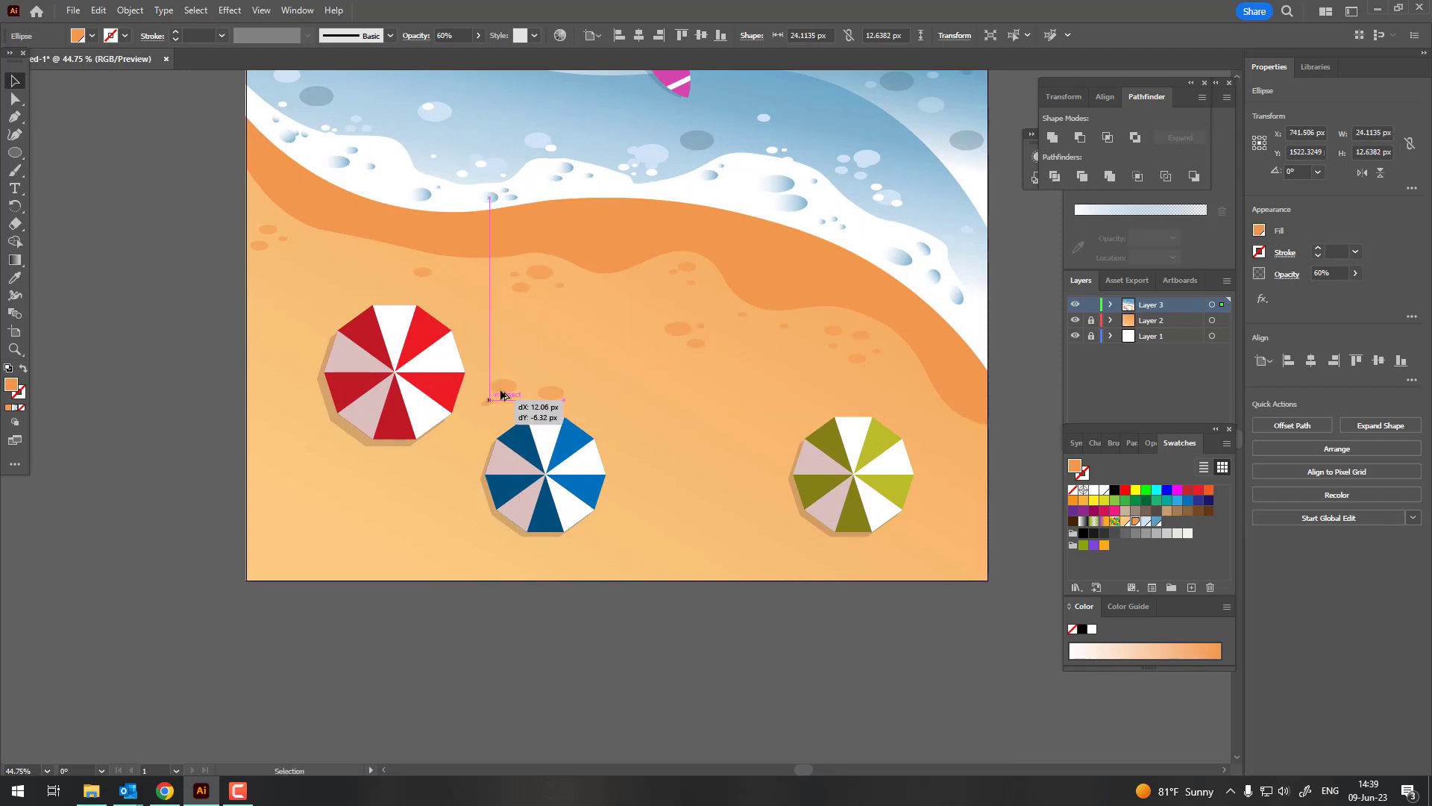
pyautogui.moveTo(691, 361); pyautogui.dragTo(740, 452)
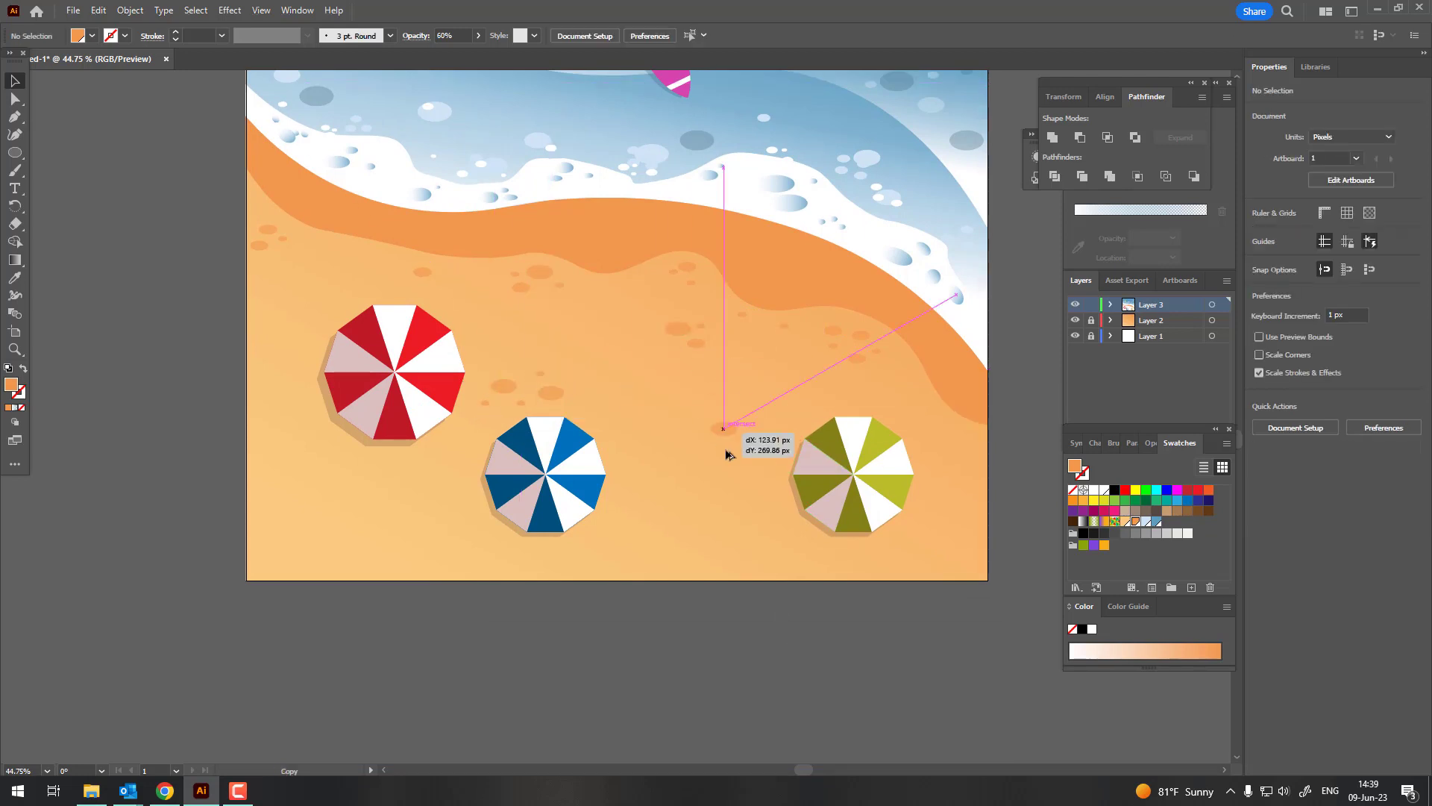
pyautogui.moveTo(698, 361); pyautogui.dragTo(704, 431)
pyautogui.moveTo(858, 356); pyautogui.dragTo(714, 458)
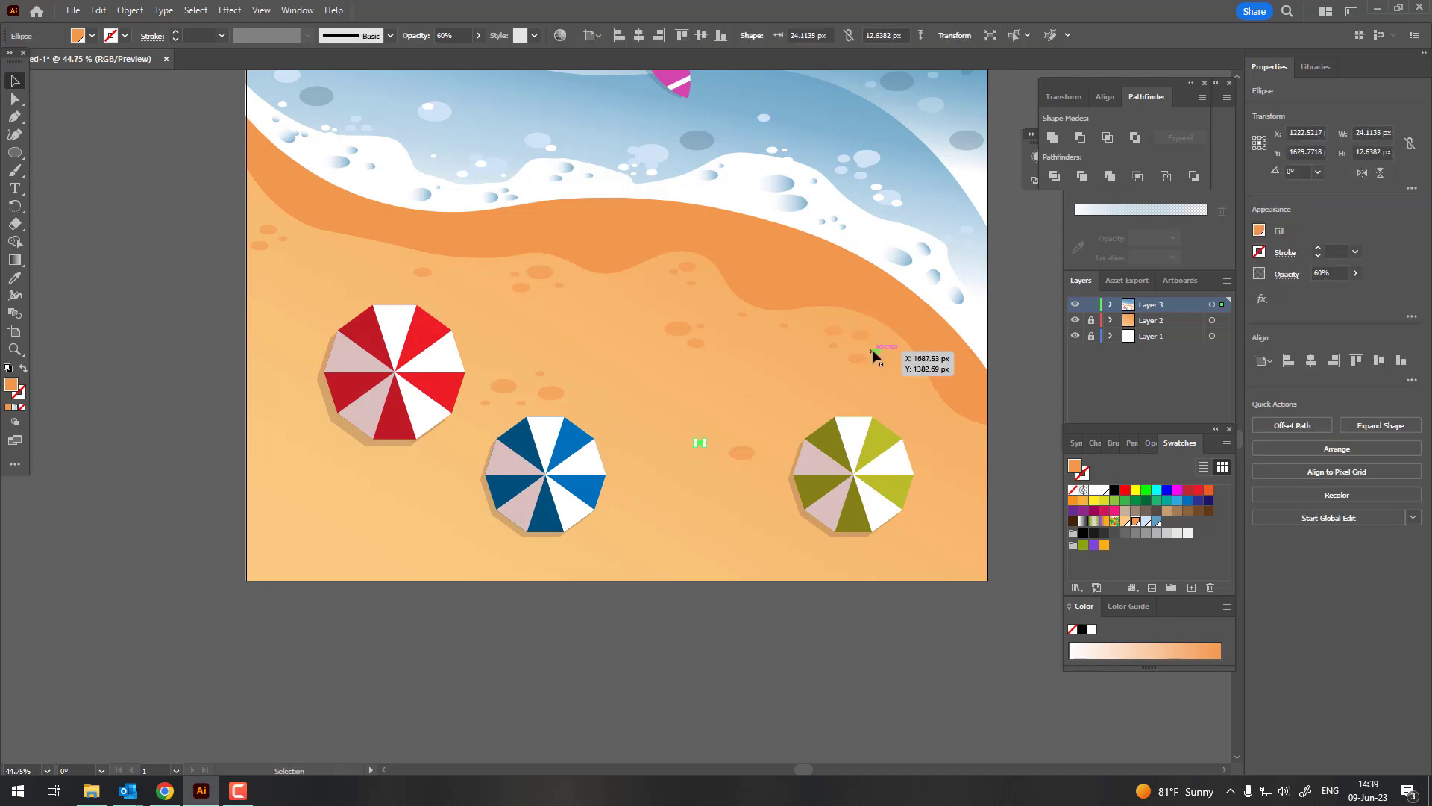
pyautogui.moveTo(849, 329)
pyautogui.mouseDown()
pyautogui.moveTo(731, 440)
pyautogui.moveTo(963, 499)
pyautogui.mouseUp()
pyautogui.click(781, 634)
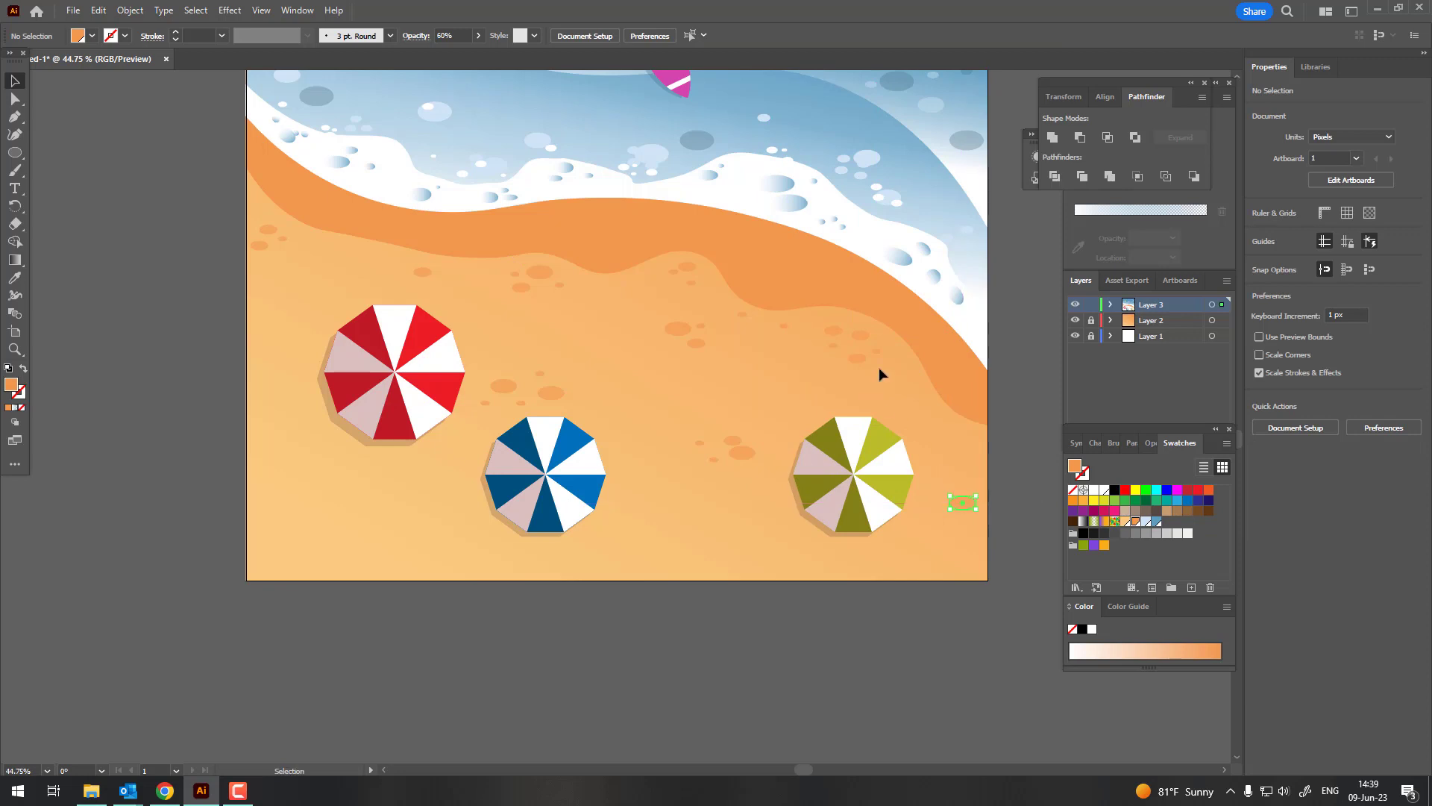
pyautogui.moveTo(878, 365); pyautogui.dragTo(946, 484)
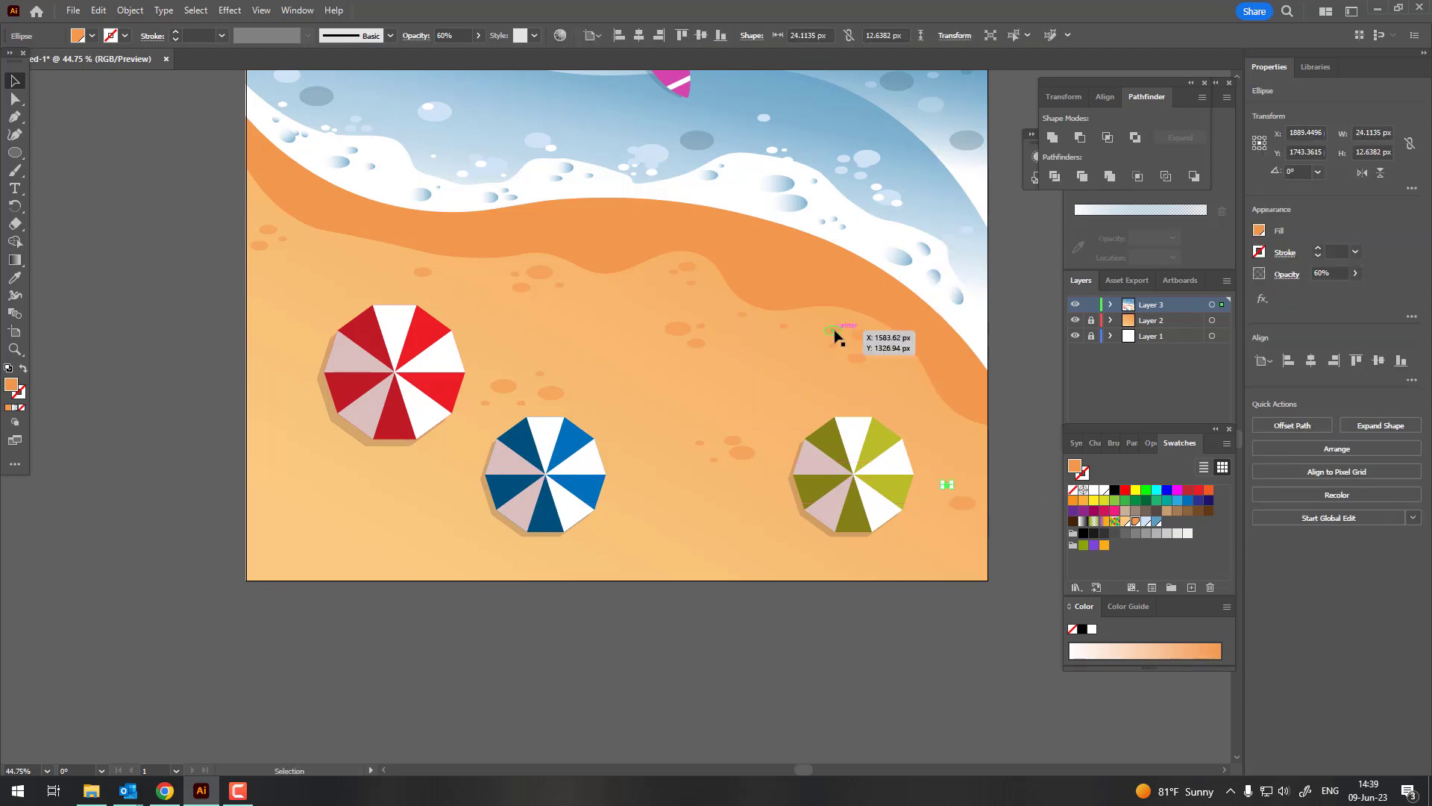
pyautogui.moveTo(835, 336)
pyautogui.mouseDown()
pyautogui.moveTo(948, 516)
pyautogui.moveTo(638, 555)
pyautogui.moveTo(663, 556)
pyautogui.mouseUp()
pyautogui.click(972, 681)
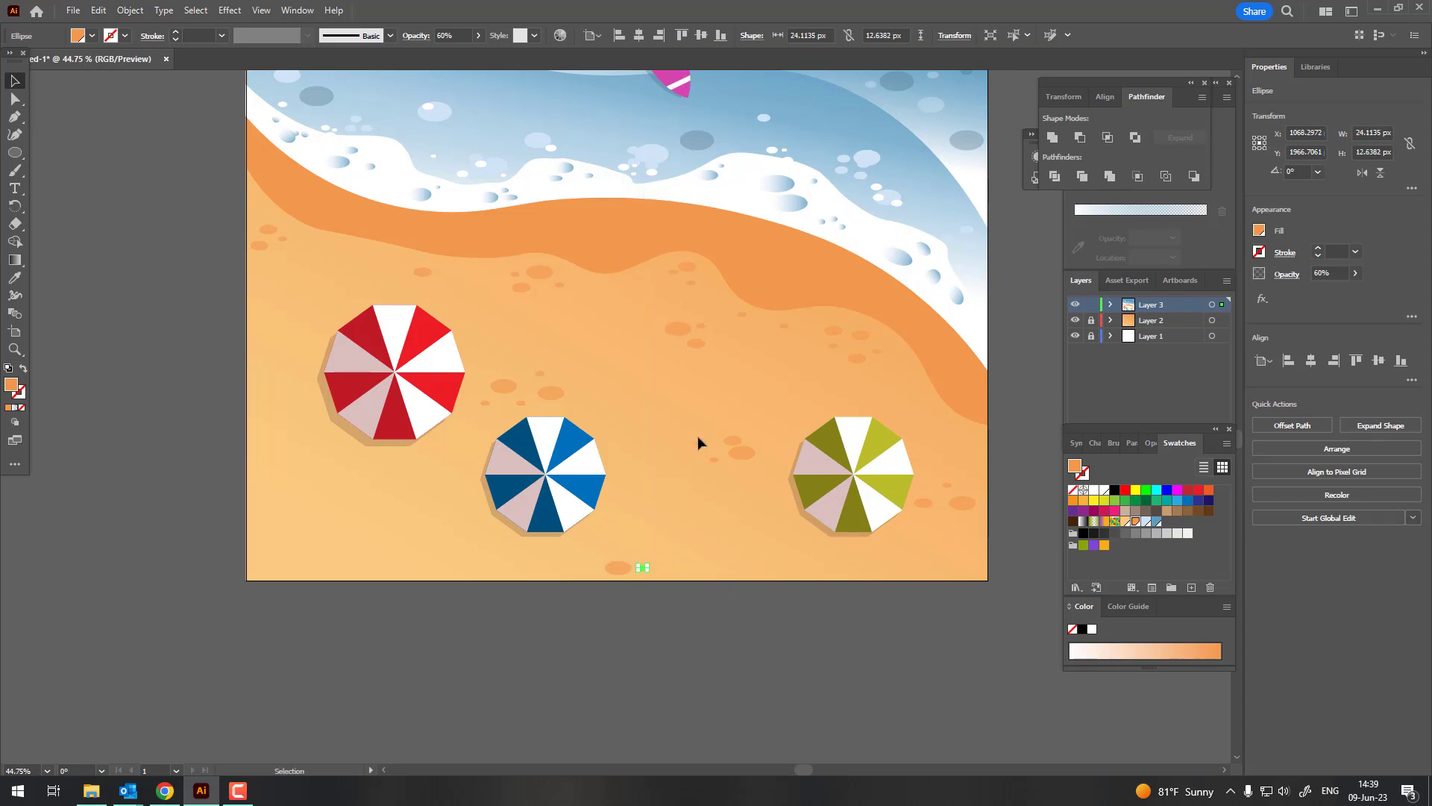
pyautogui.moveTo(733, 440); pyautogui.dragTo(618, 552)
pyautogui.moveTo(742, 453); pyautogui.dragTo(683, 537)
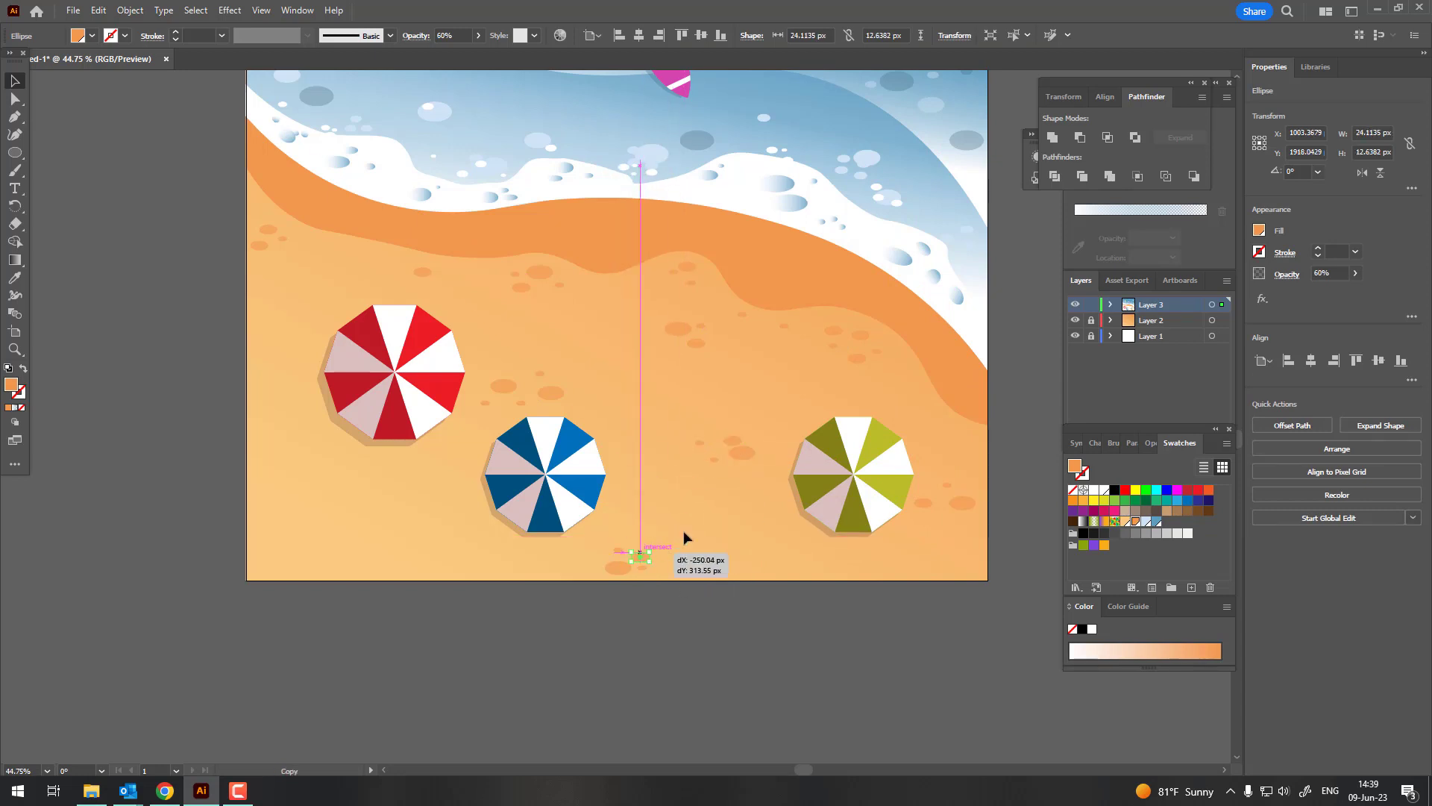
# Add sand spots at the lower left and beside the red and blue umbrellas, then zoom out.
pyautogui.moveTo(666, 475); pyautogui.dragTo(305, 514)
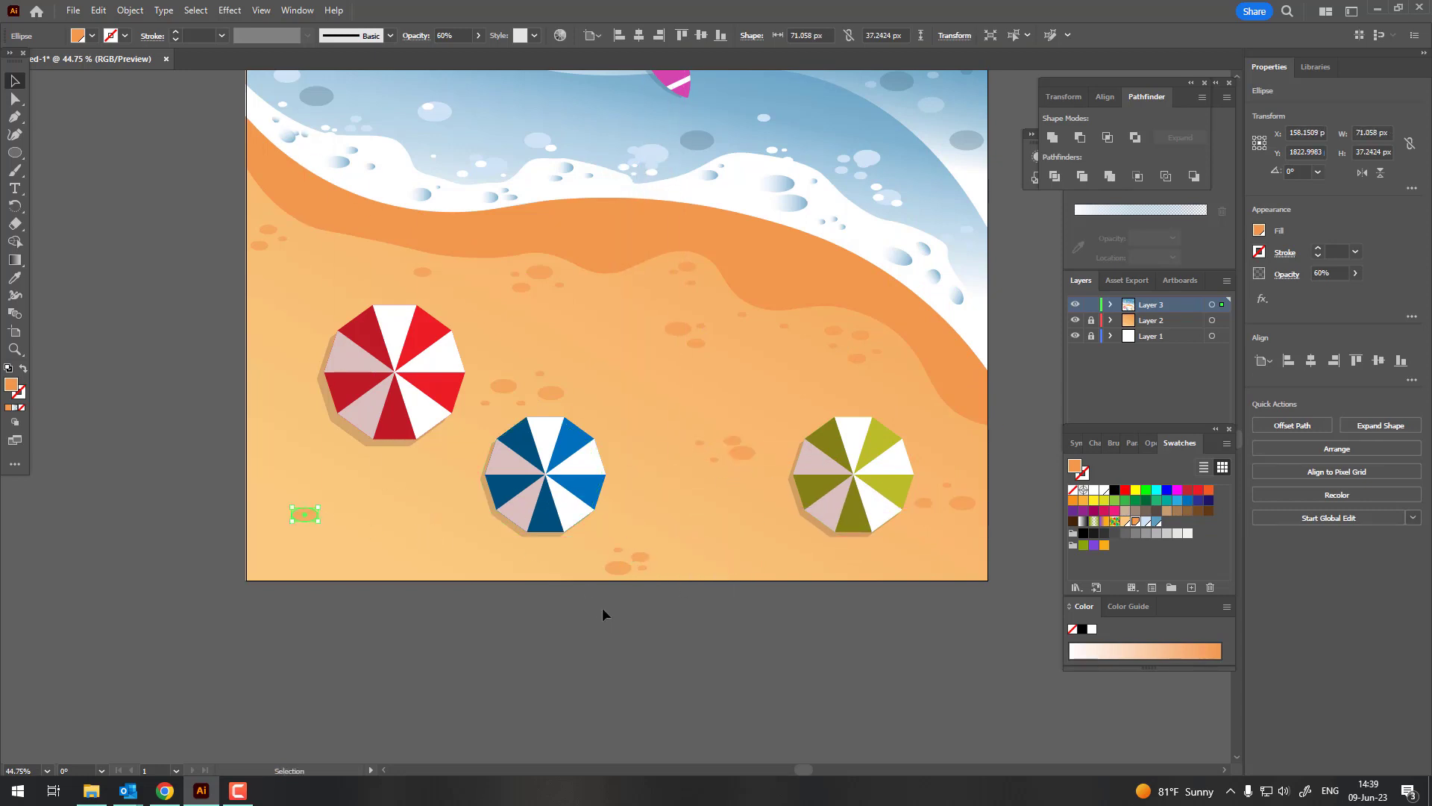
pyautogui.moveTo(643, 568); pyautogui.dragTo(320, 530)
pyautogui.moveTo(608, 554); pyautogui.dragTo(339, 522)
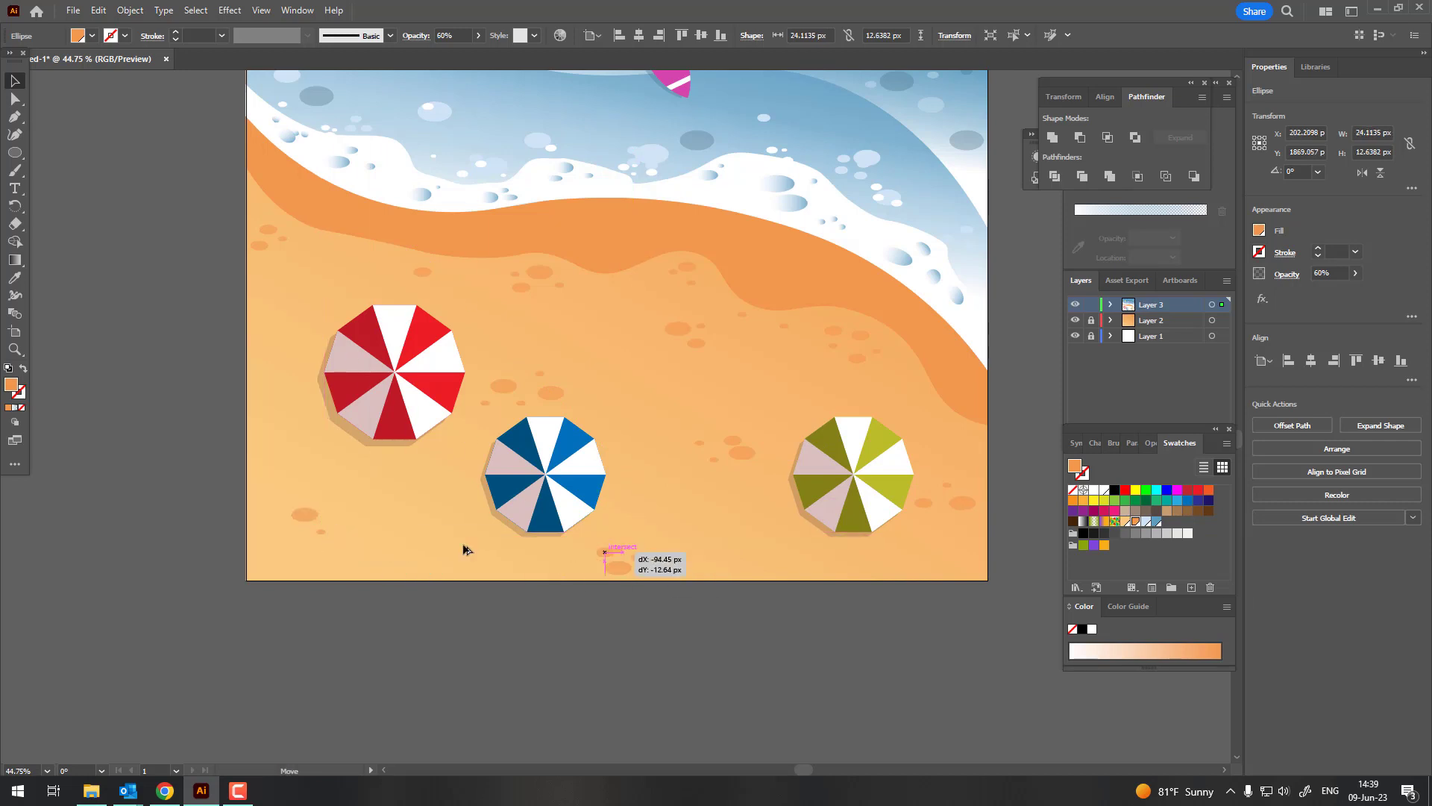
pyautogui.moveTo(616, 561); pyautogui.dragTo(316, 552)
pyautogui.moveTo(328, 457); pyautogui.dragTo(300, 463)
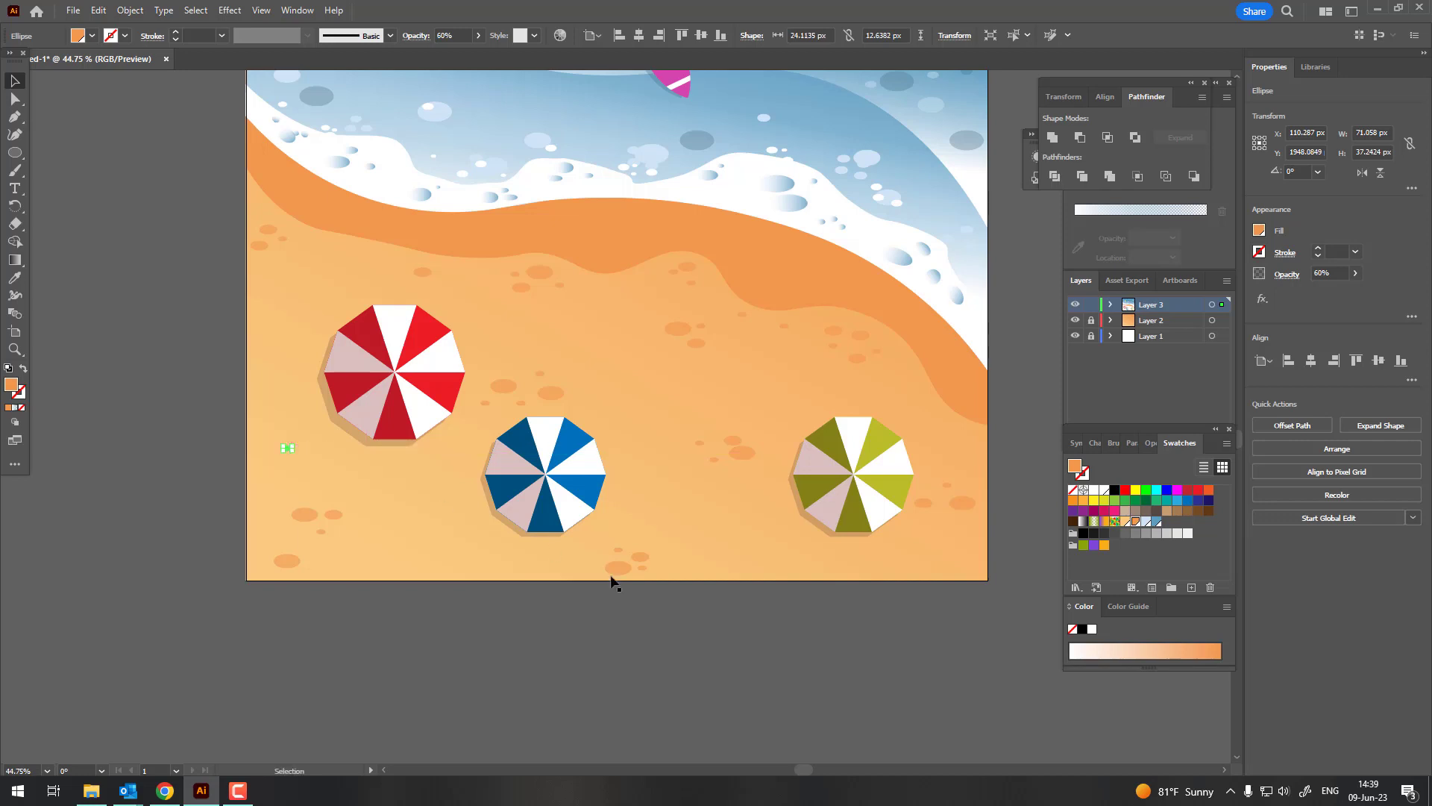
pyautogui.moveTo(618, 569); pyautogui.dragTo(296, 330)
pyautogui.moveTo(635, 565); pyautogui.dragTo(418, 514)
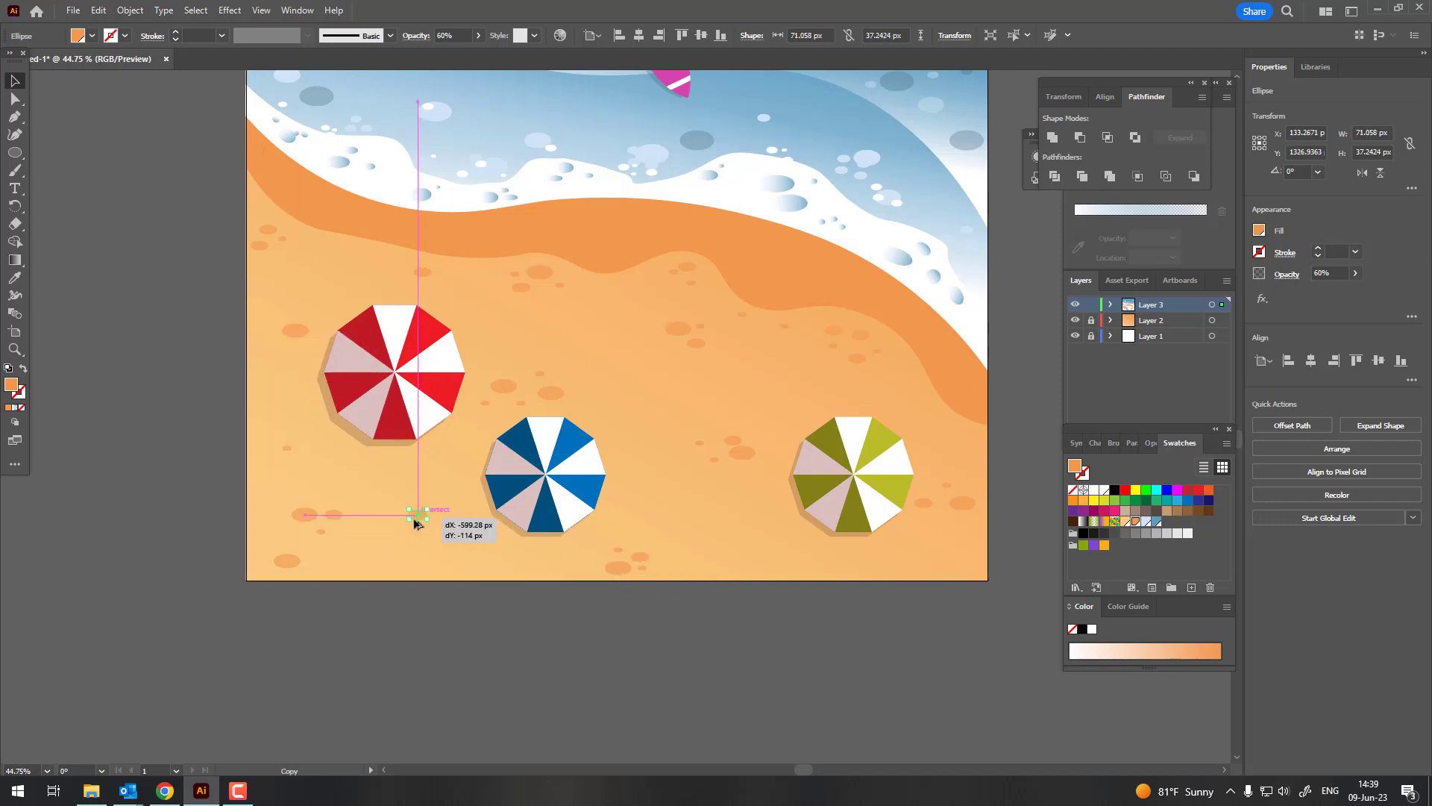
pyautogui.moveTo(617, 569); pyautogui.dragTo(437, 467)
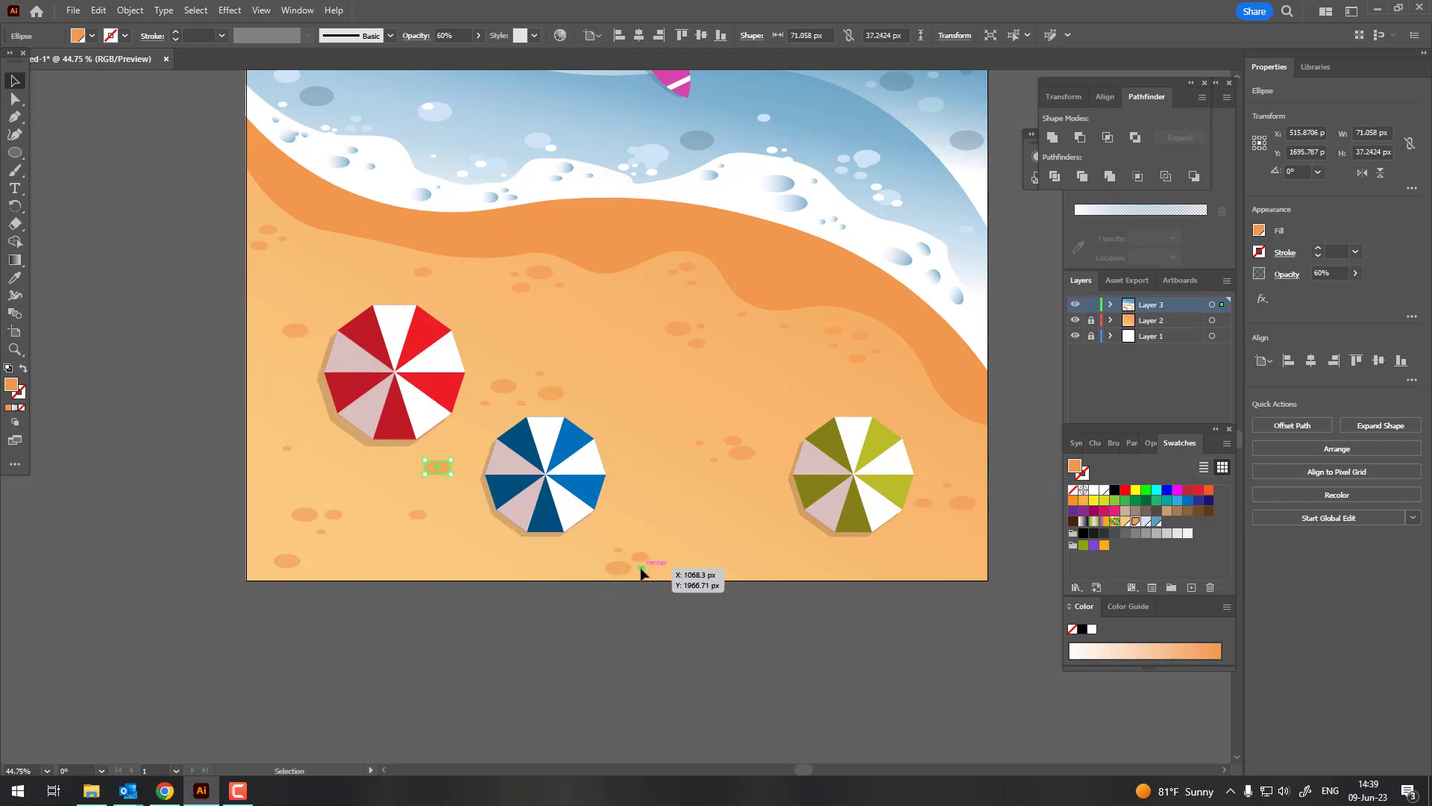
pyautogui.moveTo(635, 565); pyautogui.dragTo(441, 487)
pyautogui.press('z')
pyautogui.moveTo(562, 510)
pyautogui.mouseDown()
pyautogui.moveTo(308, 569)
pyautogui.moveTo(575, 617)
pyautogui.mouseUp()
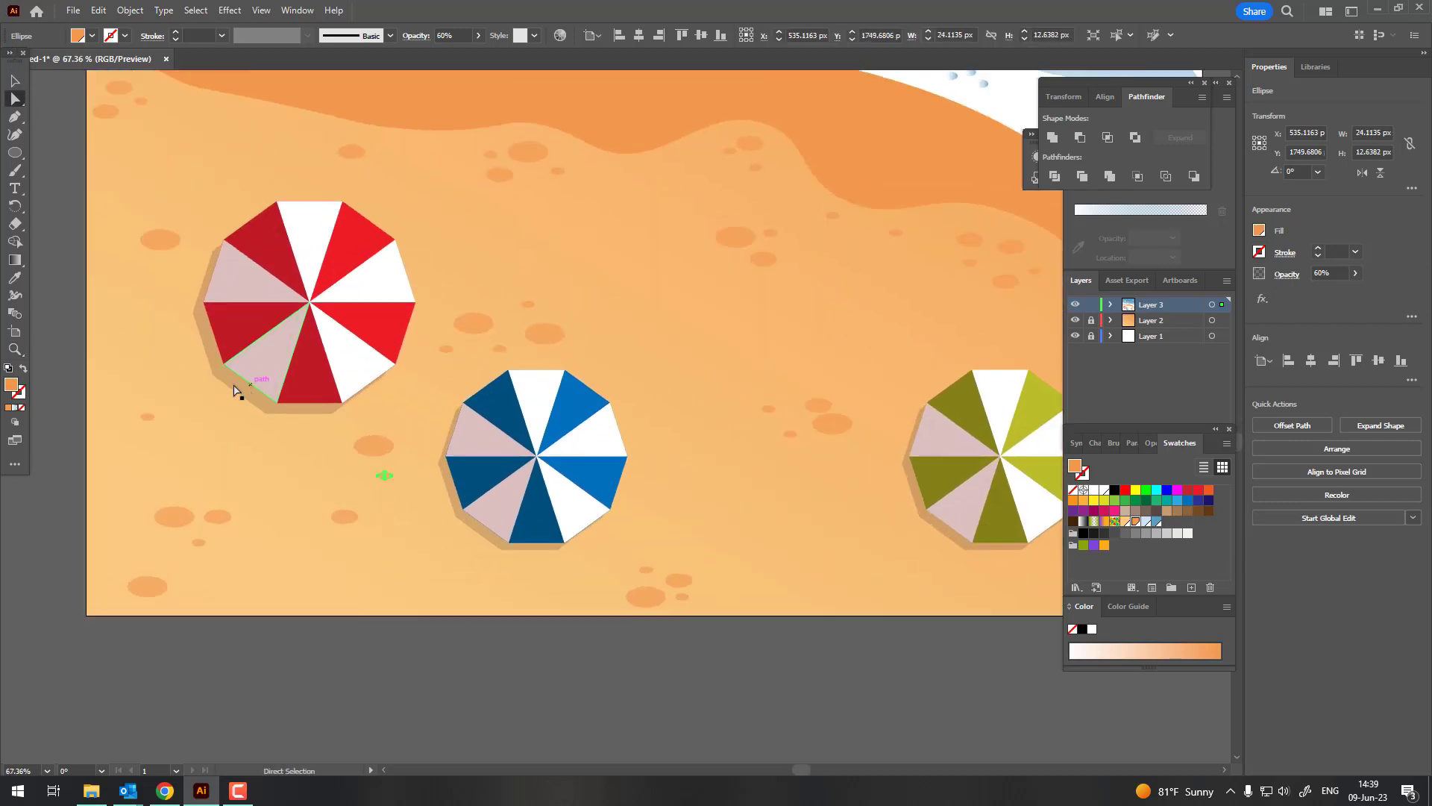
# Unite the red umbrella's shadow into one shape and recolour it to the orange sand colour.
pyautogui.click(17, 80)
pyautogui.click(247, 391)
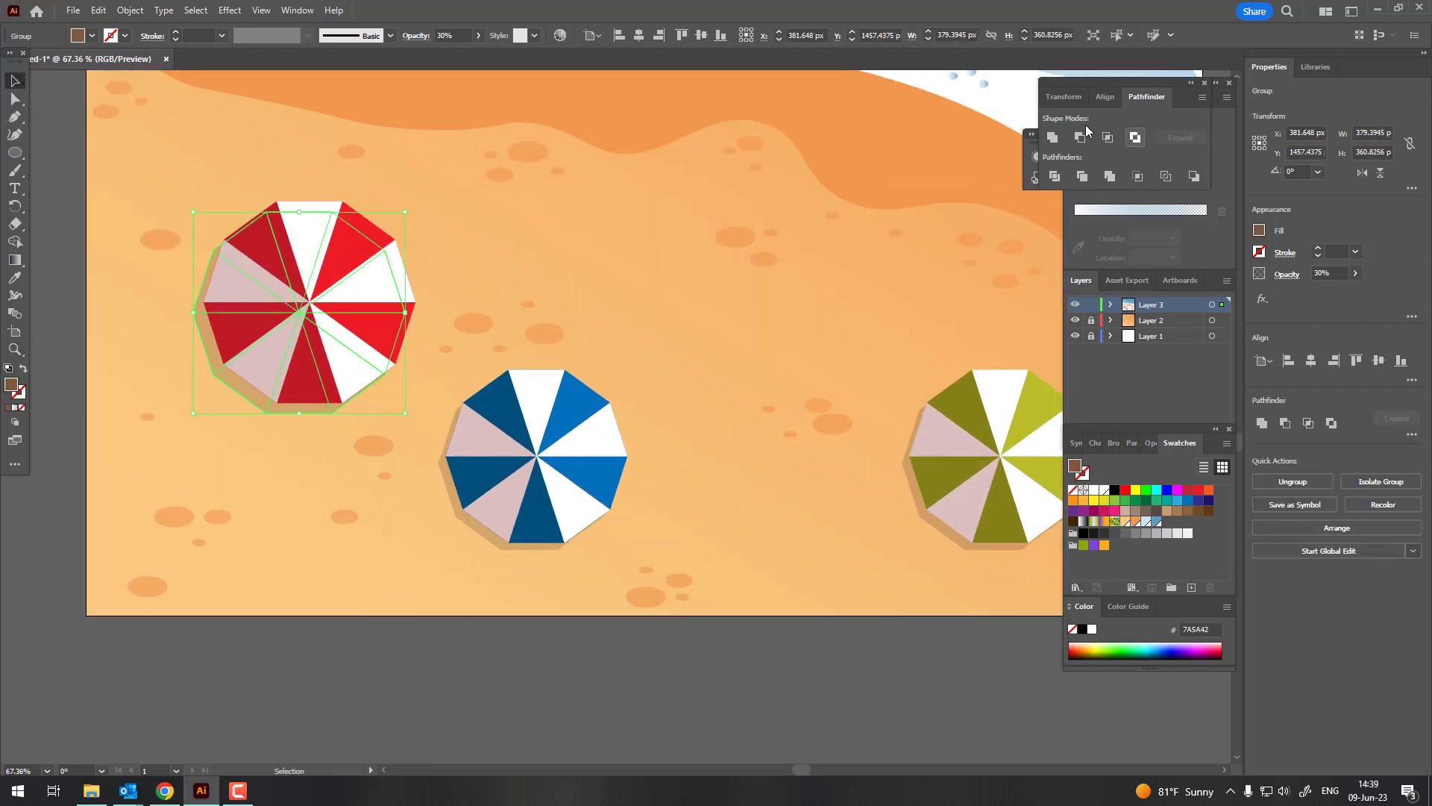
pyautogui.click(1052, 138)
pyautogui.click(500, 559)
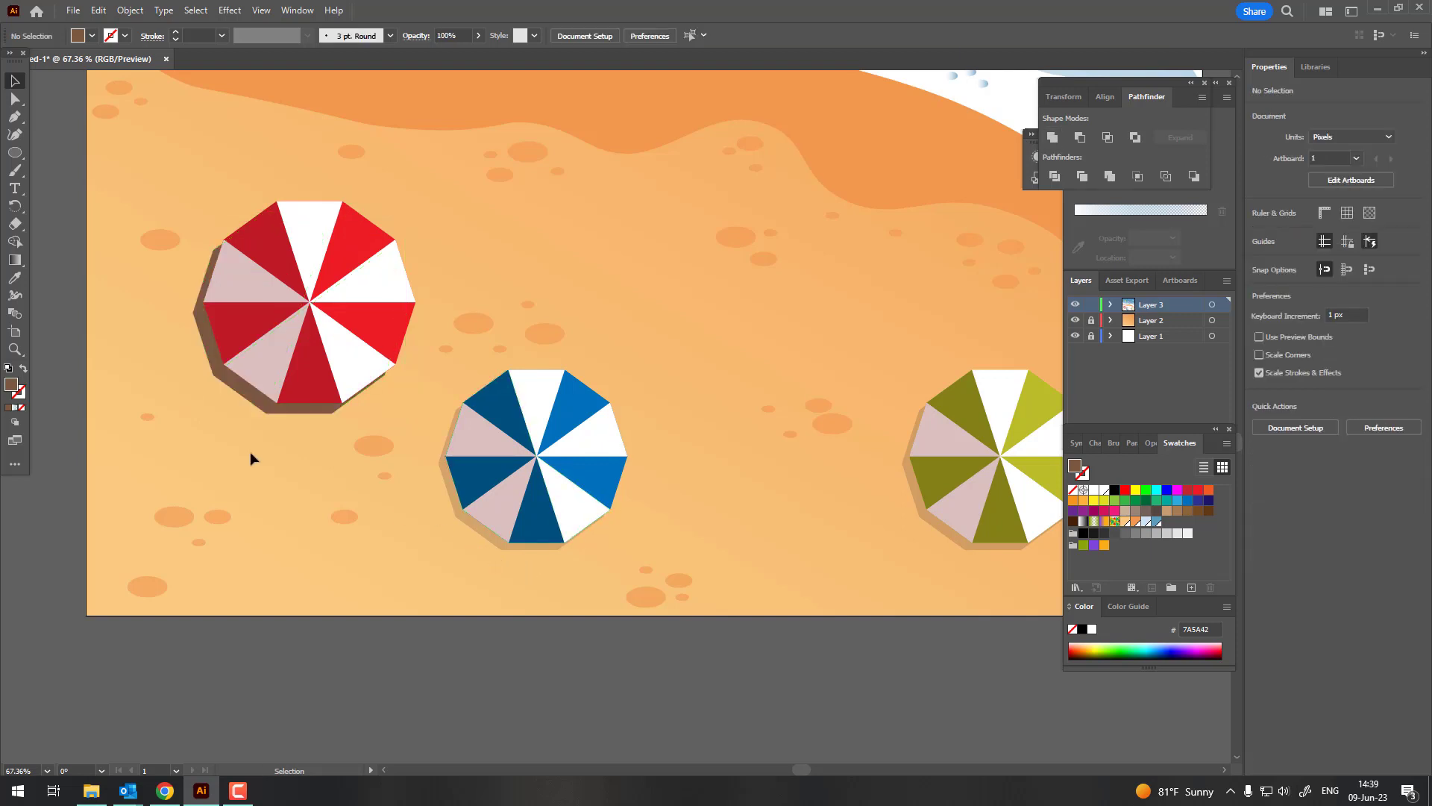
pyautogui.click(240, 401)
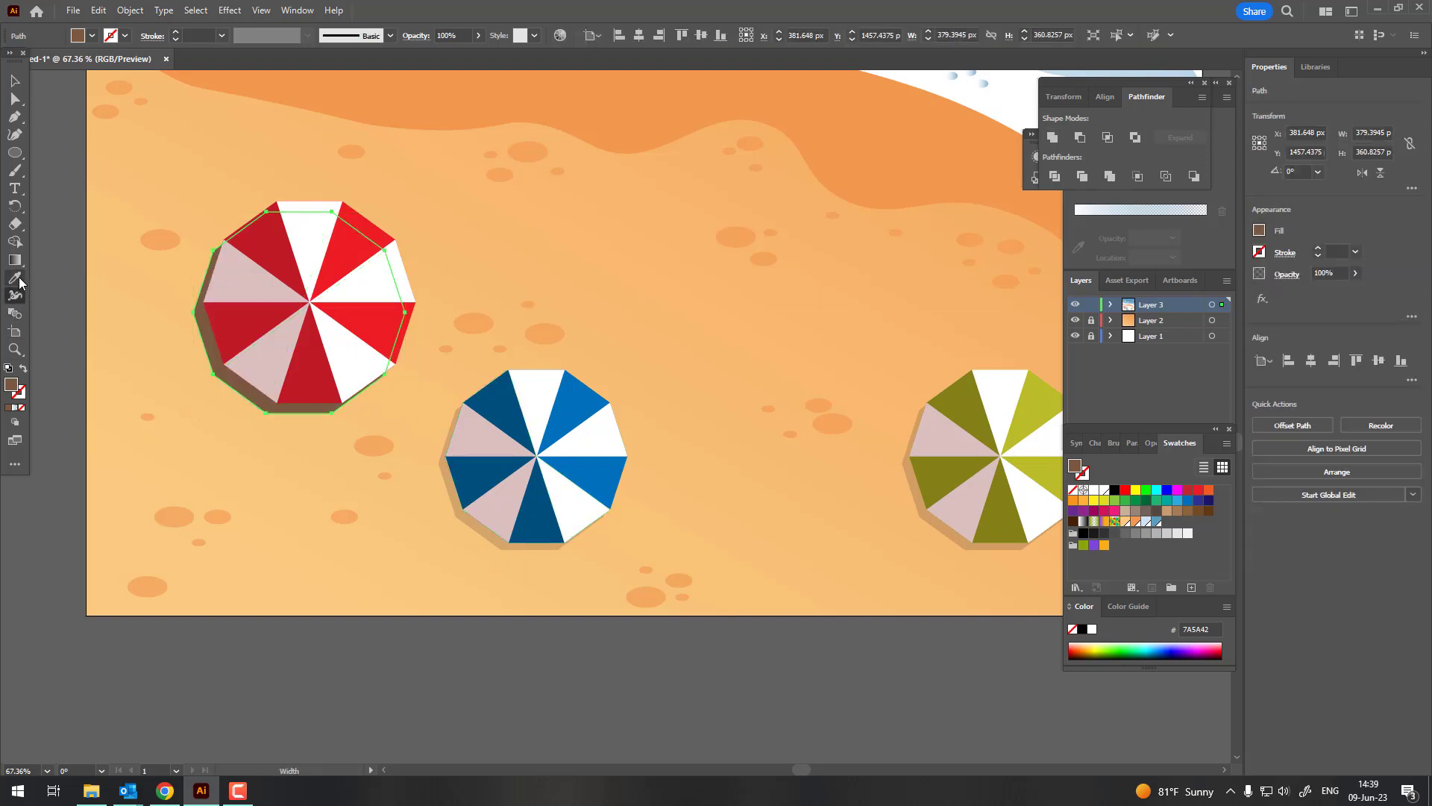
pyautogui.click(167, 517)
pyautogui.press('z')
pyautogui.moveTo(328, 488); pyautogui.dragTo(317, 517)
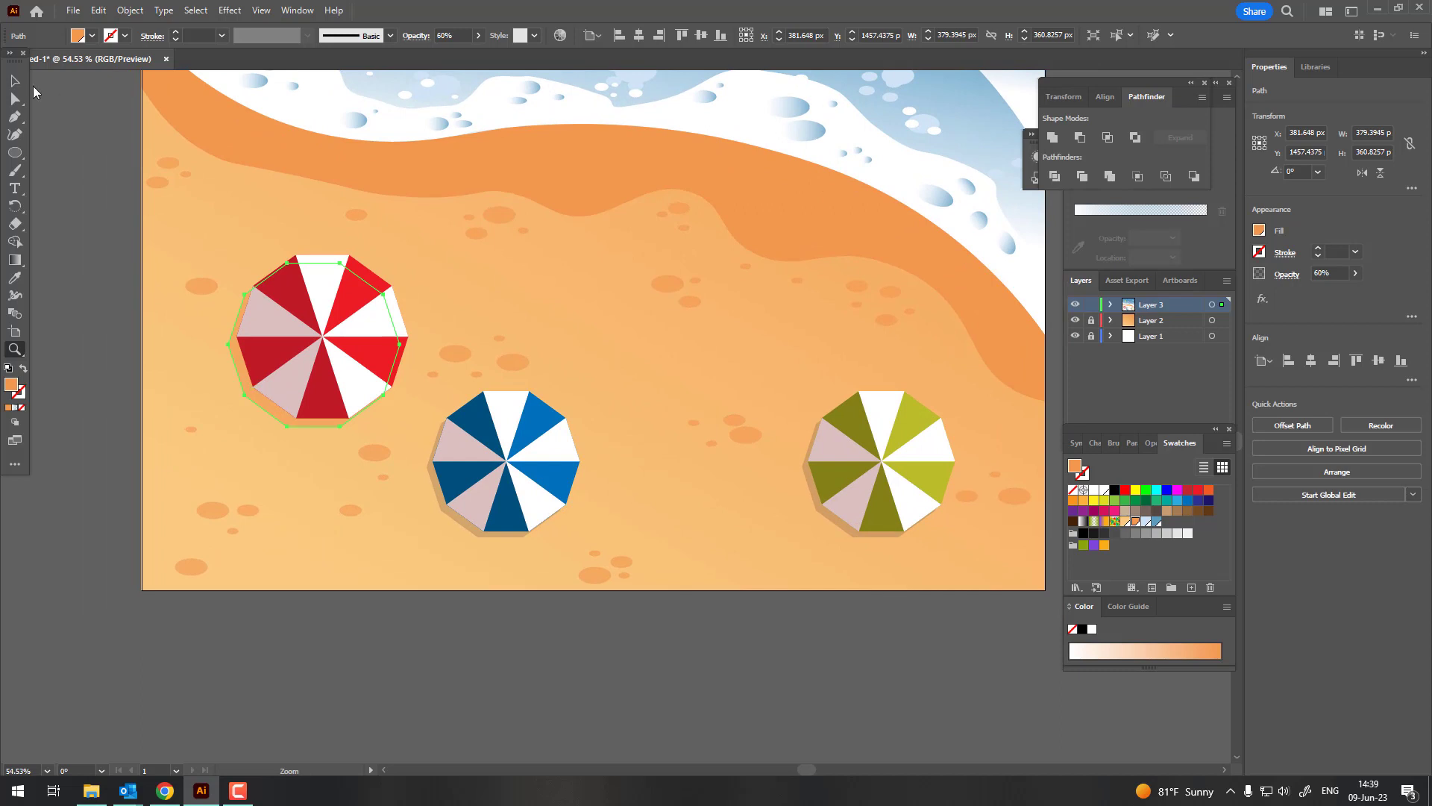
# Recolour the blue and olive umbrellas' shadows to the same orange sand colour.
pyautogui.click(477, 531)
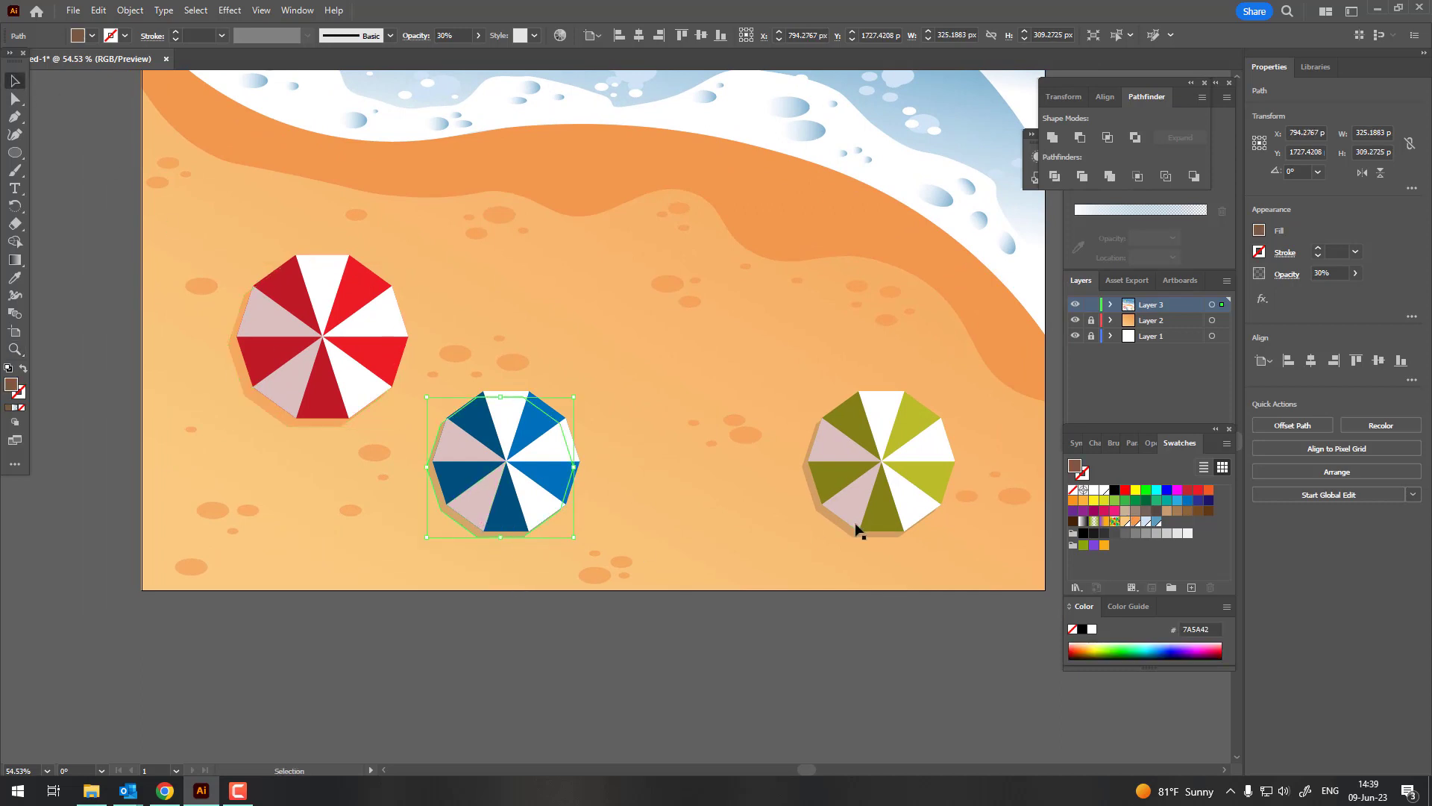
pyautogui.keyDown('shift'); pyautogui.click(818, 520); pyautogui.keyUp('shift')
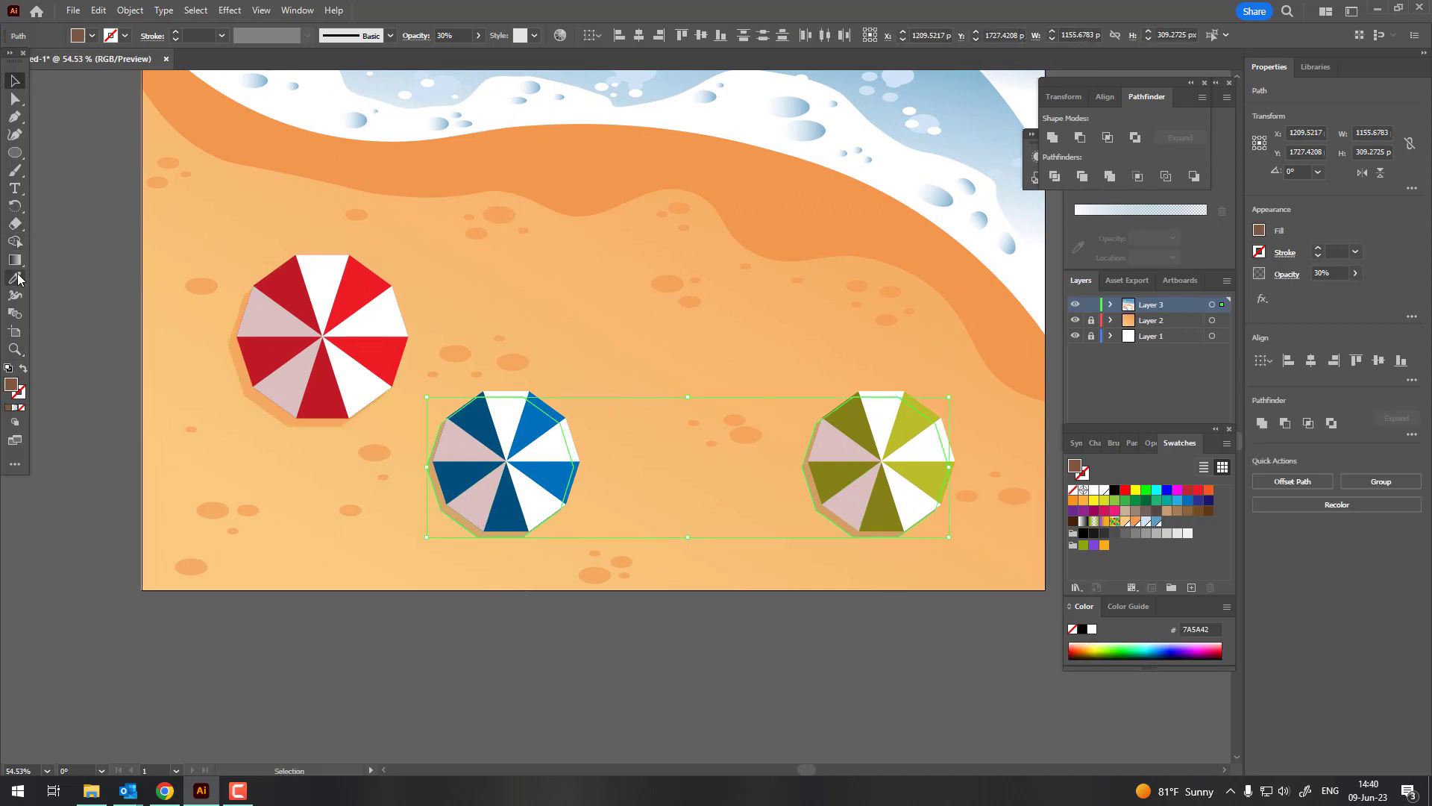
pyautogui.click(208, 287)
pyautogui.press('z')
pyautogui.moveTo(522, 365); pyautogui.dragTo(477, 373)
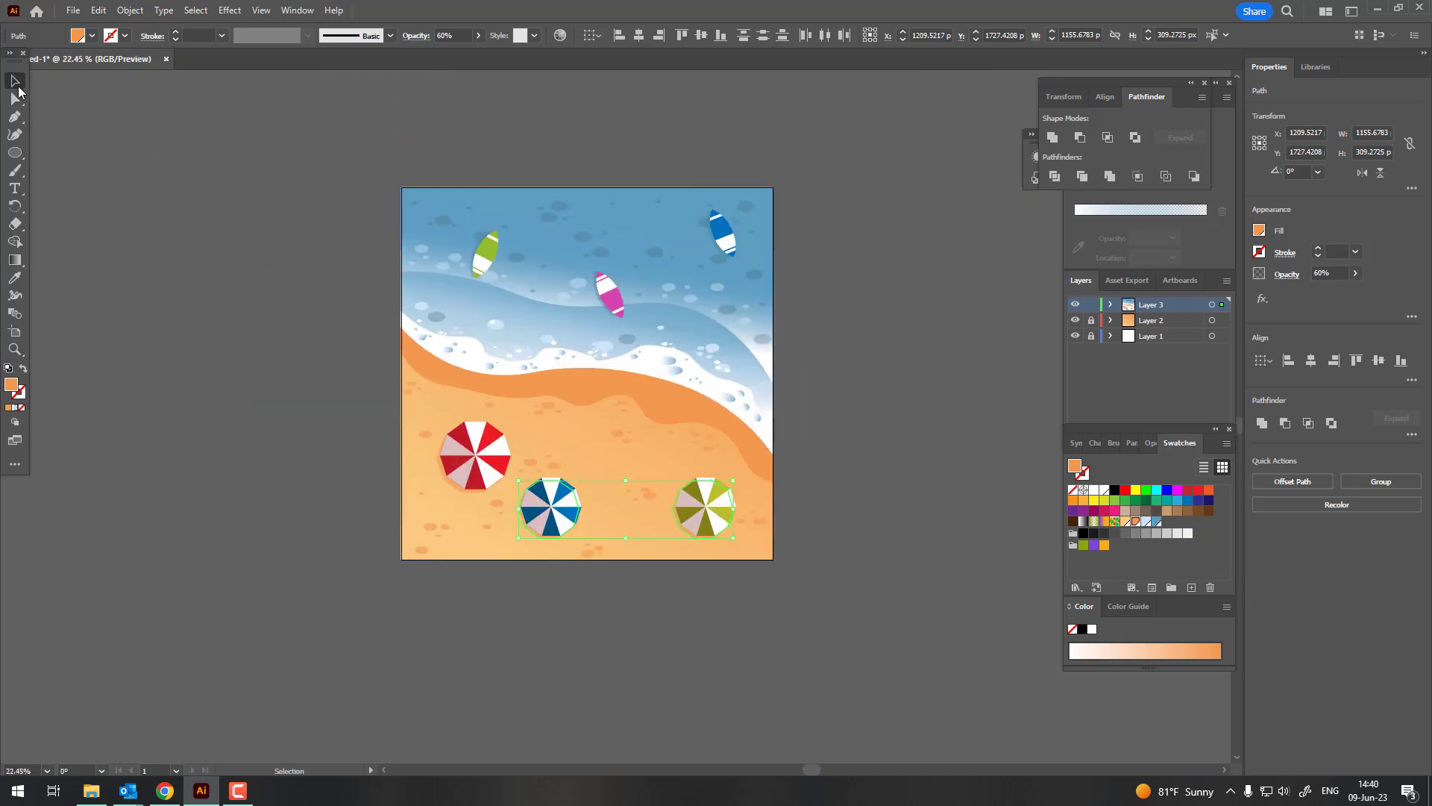
pyautogui.click(148, 333)
pyautogui.press('z')
pyautogui.click(650, 545)
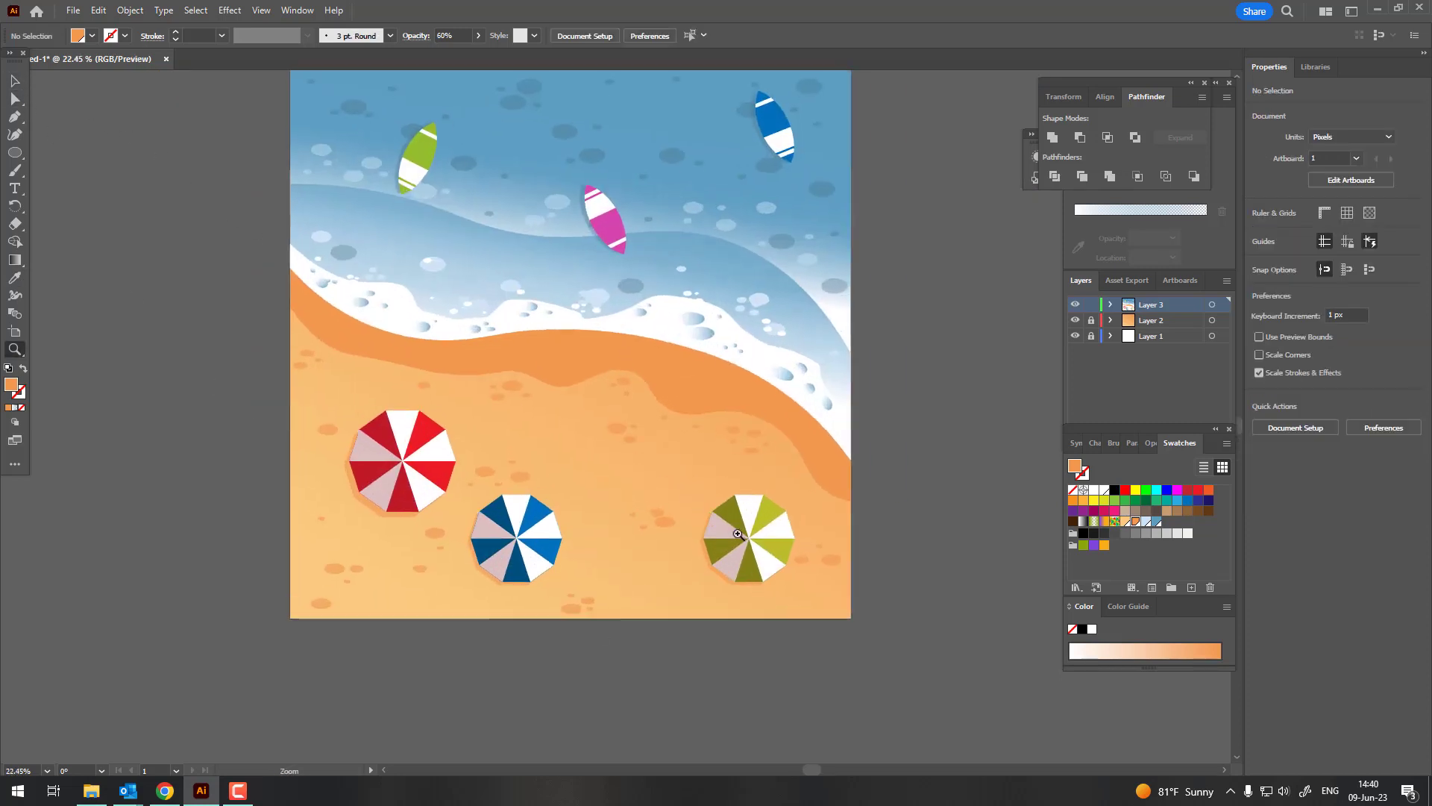
# Draw a polygon on the sand and give it a magenta fill.
pyautogui.moveTo(21, 159); pyautogui.dragTo(75, 188)
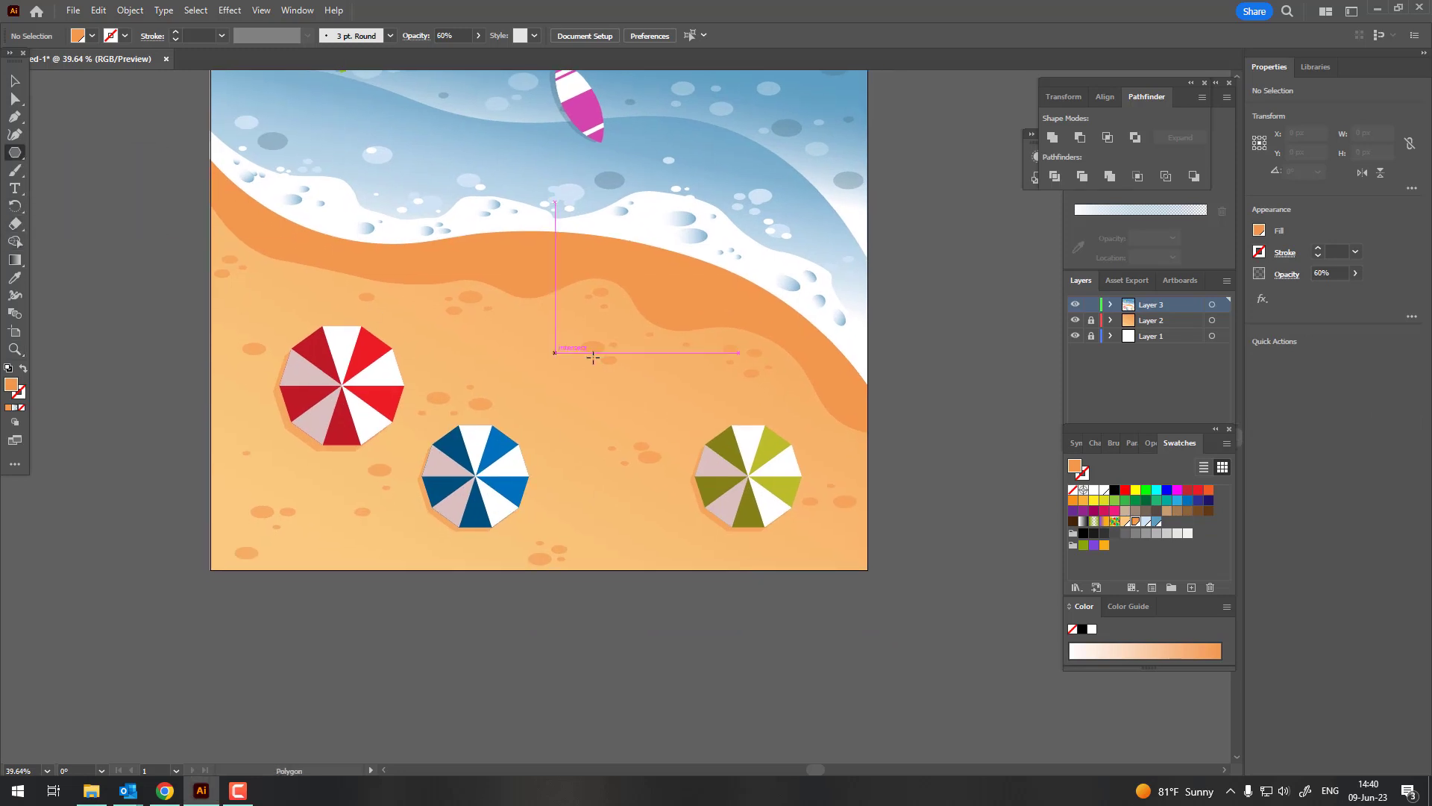
pyautogui.moveTo(595, 360); pyautogui.dragTo(661, 403)
pyautogui.click(614, 314)
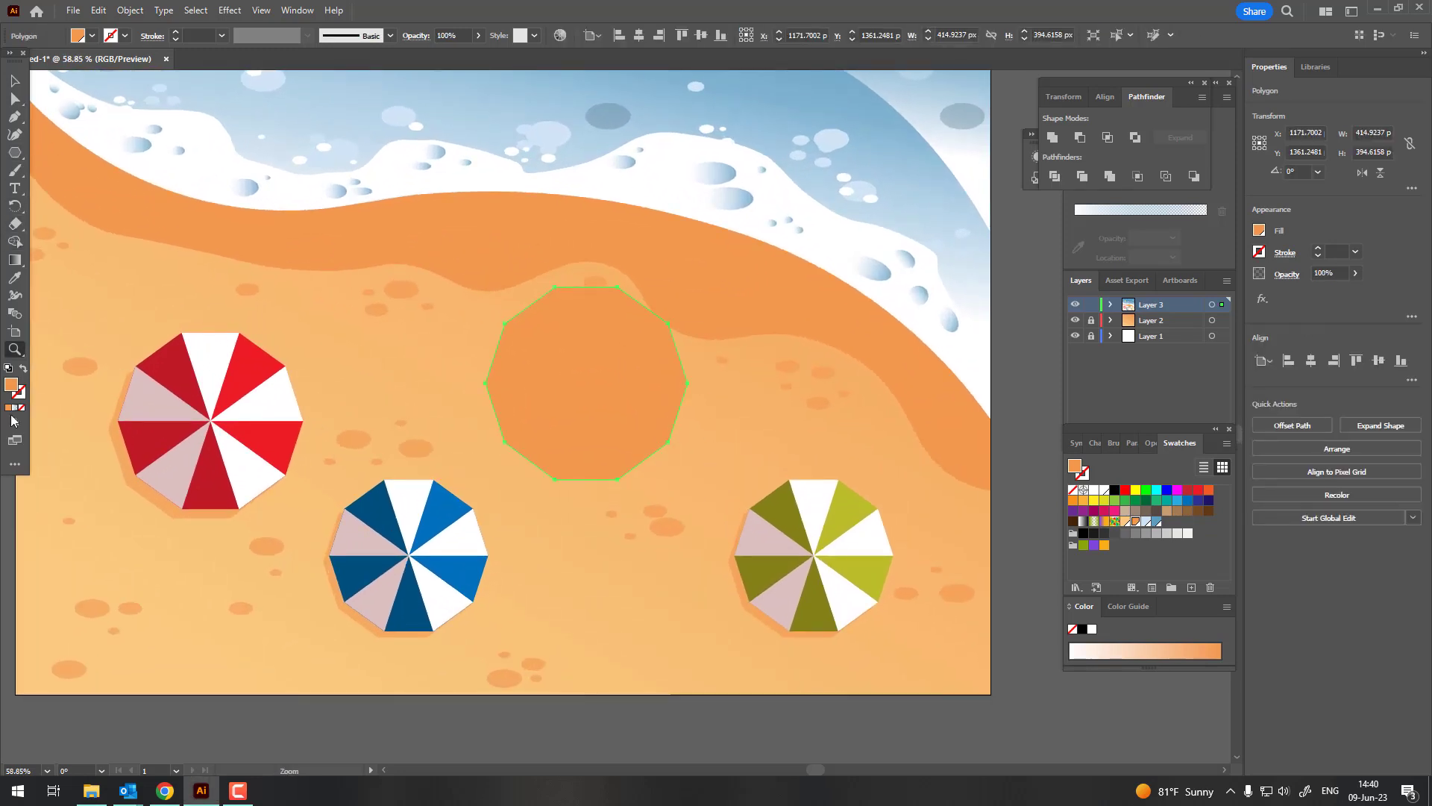
pyautogui.doubleClick(18, 383)
pyautogui.moveTo(1158, 269); pyautogui.dragTo(1160, 244)
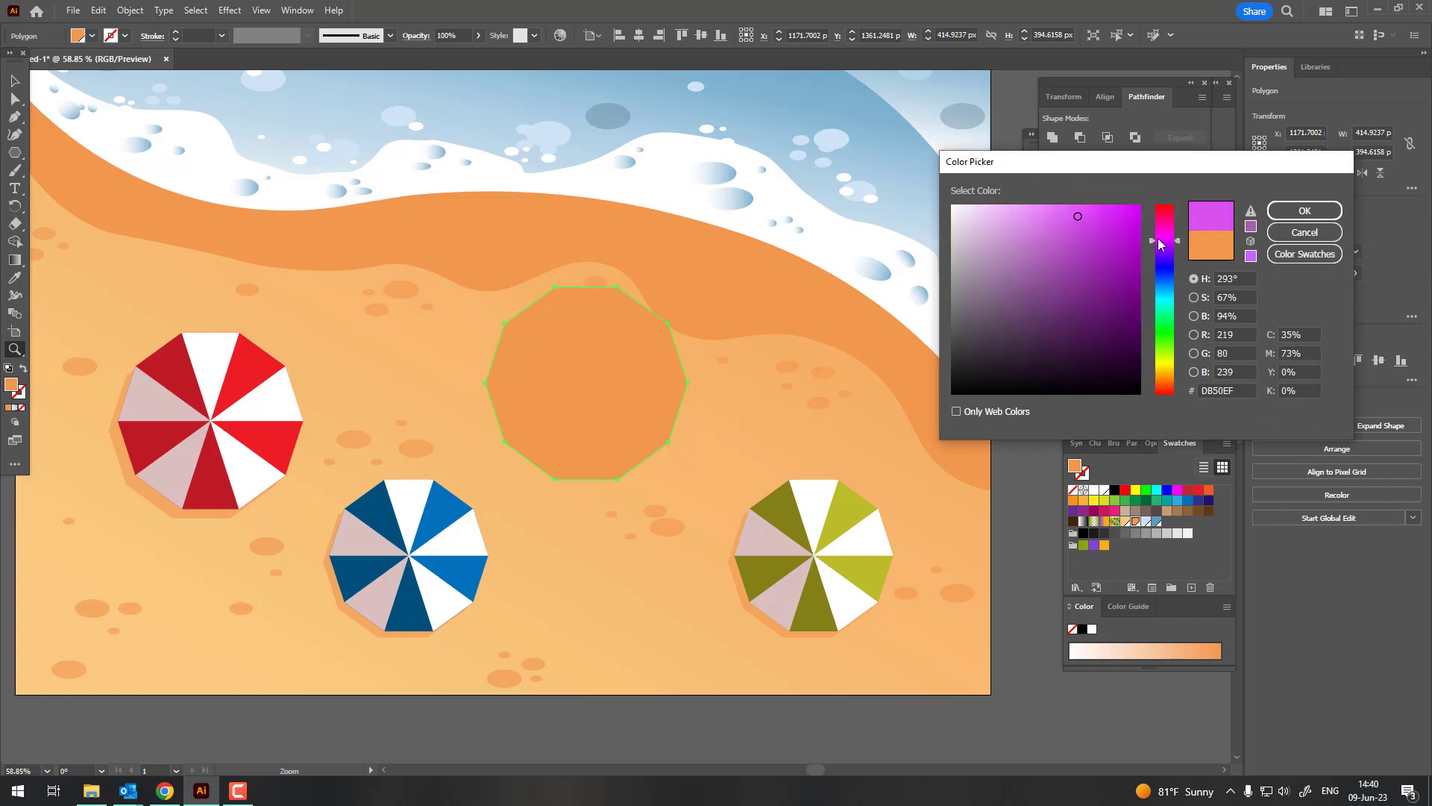
pyautogui.click(1325, 210)
# Change the polygon's fill to purple C64ACC, shrink it slightly and move it up-left.
pyautogui.click(15, 82)
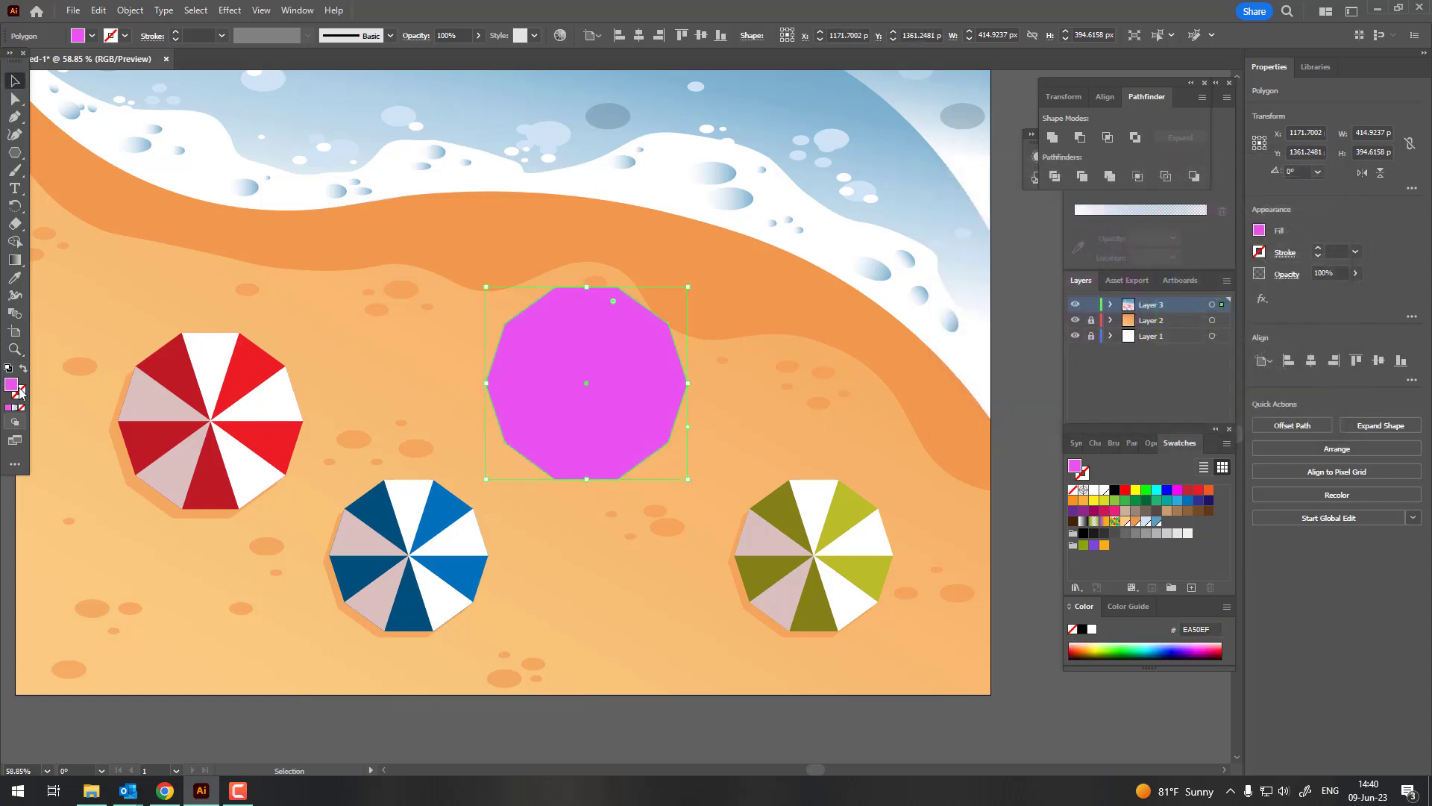
pyautogui.doubleClick(11, 384)
pyautogui.click(1076, 230)
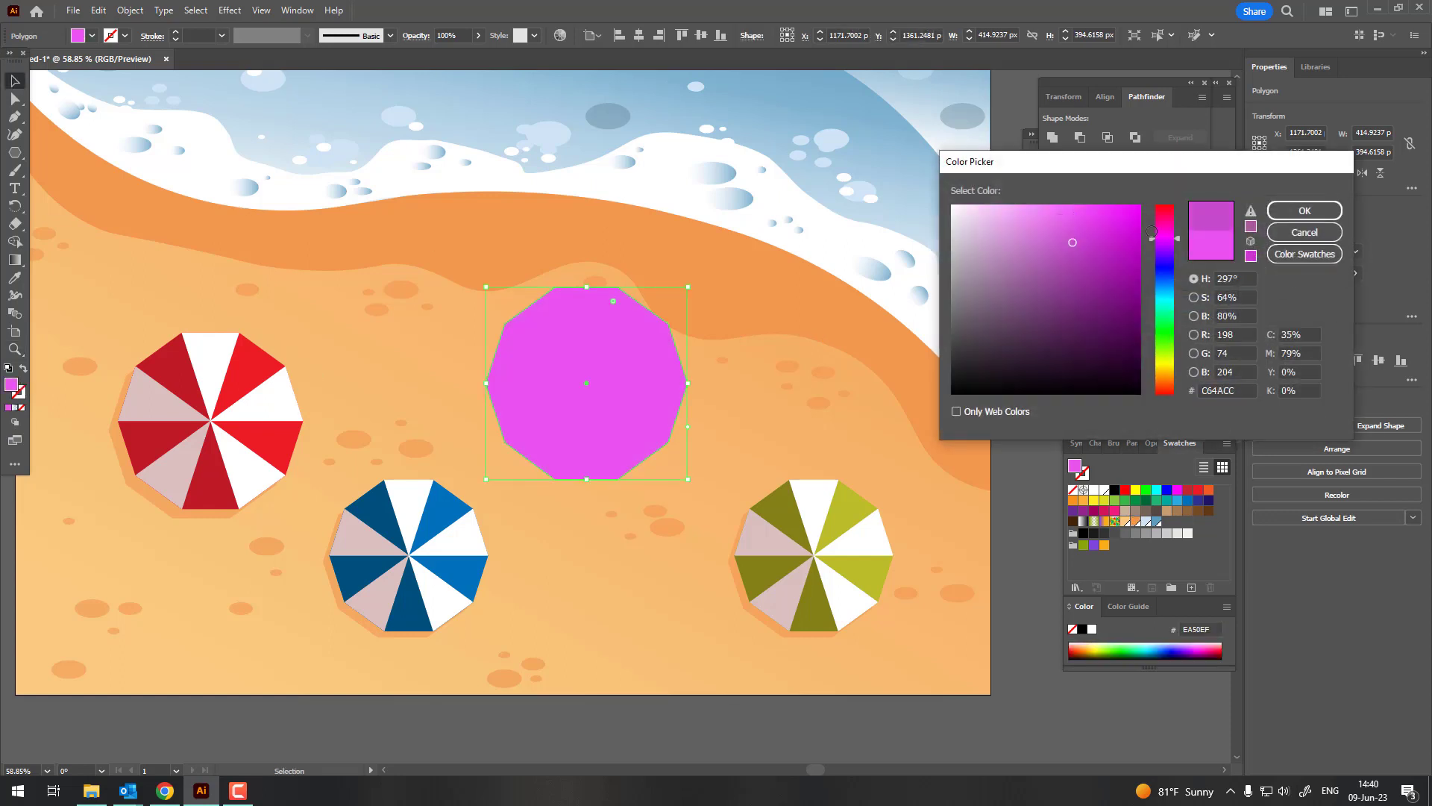
pyautogui.click(1325, 210)
pyautogui.moveTo(692, 486); pyautogui.dragTo(651, 446)
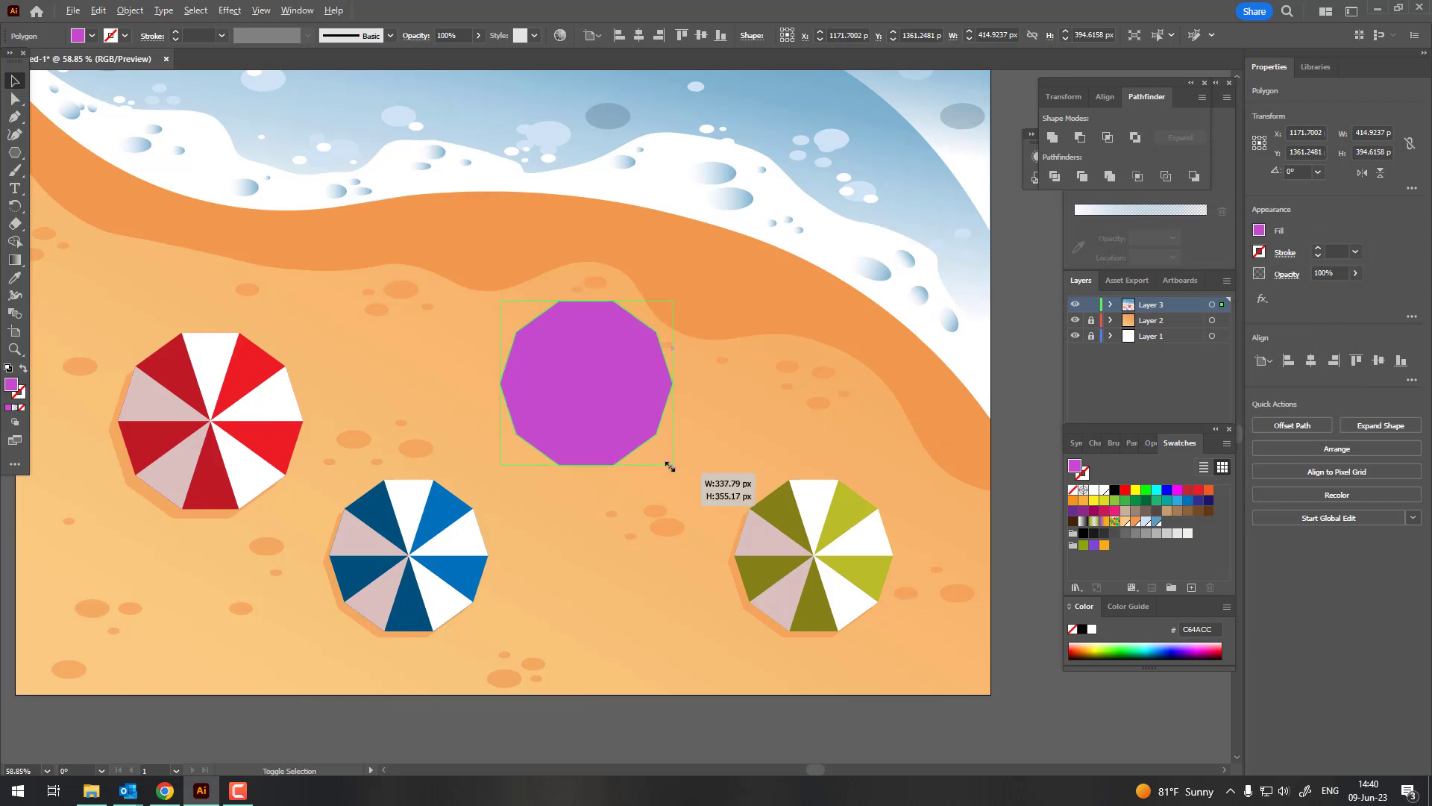
pyautogui.moveTo(591, 358); pyautogui.dragTo(482, 339)
# Paste a copy of the purple octagon in front, shrink it slightly and fill it white.
pyautogui.press('z')
pyautogui.click(481, 339)
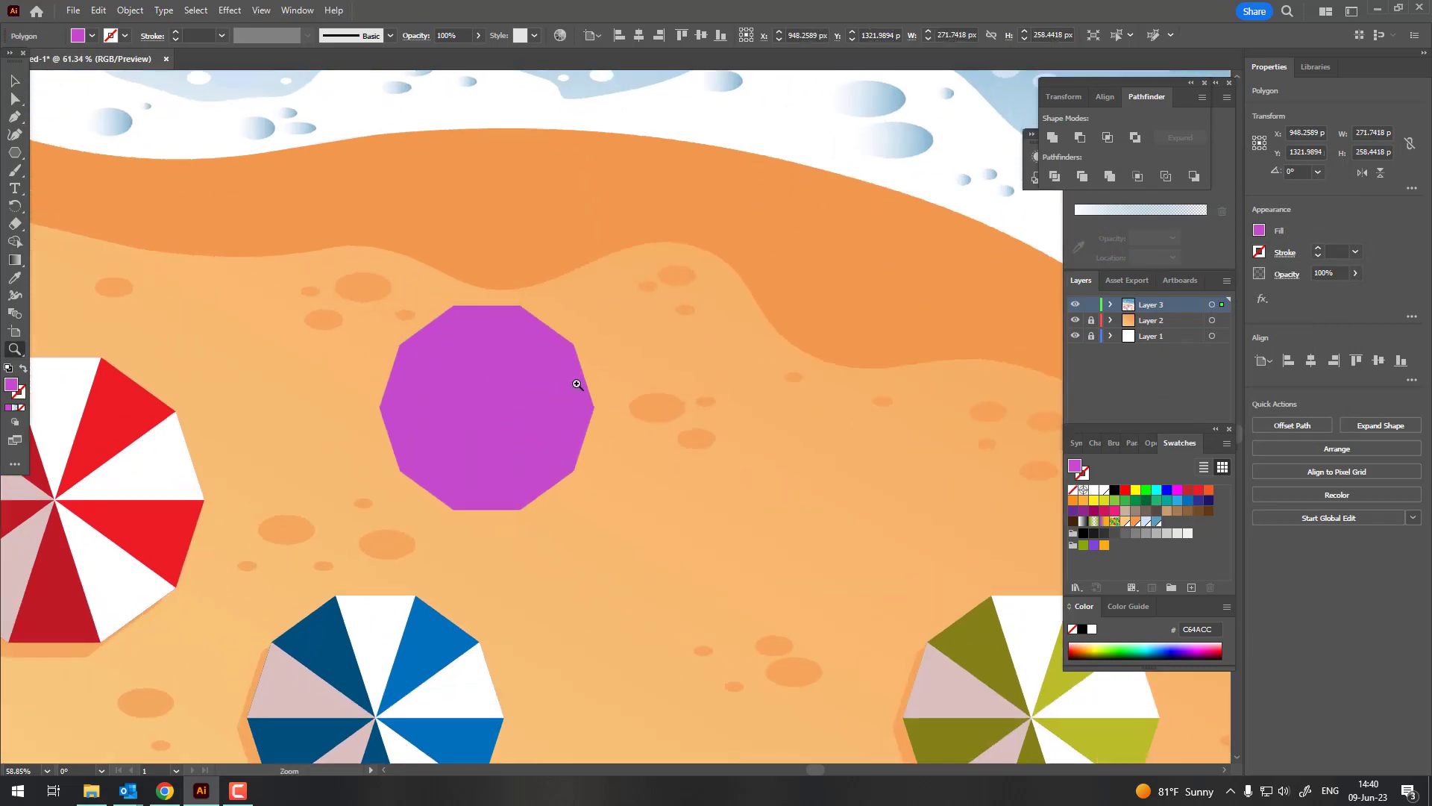
pyautogui.click(15, 82)
pyautogui.click(98, 10)
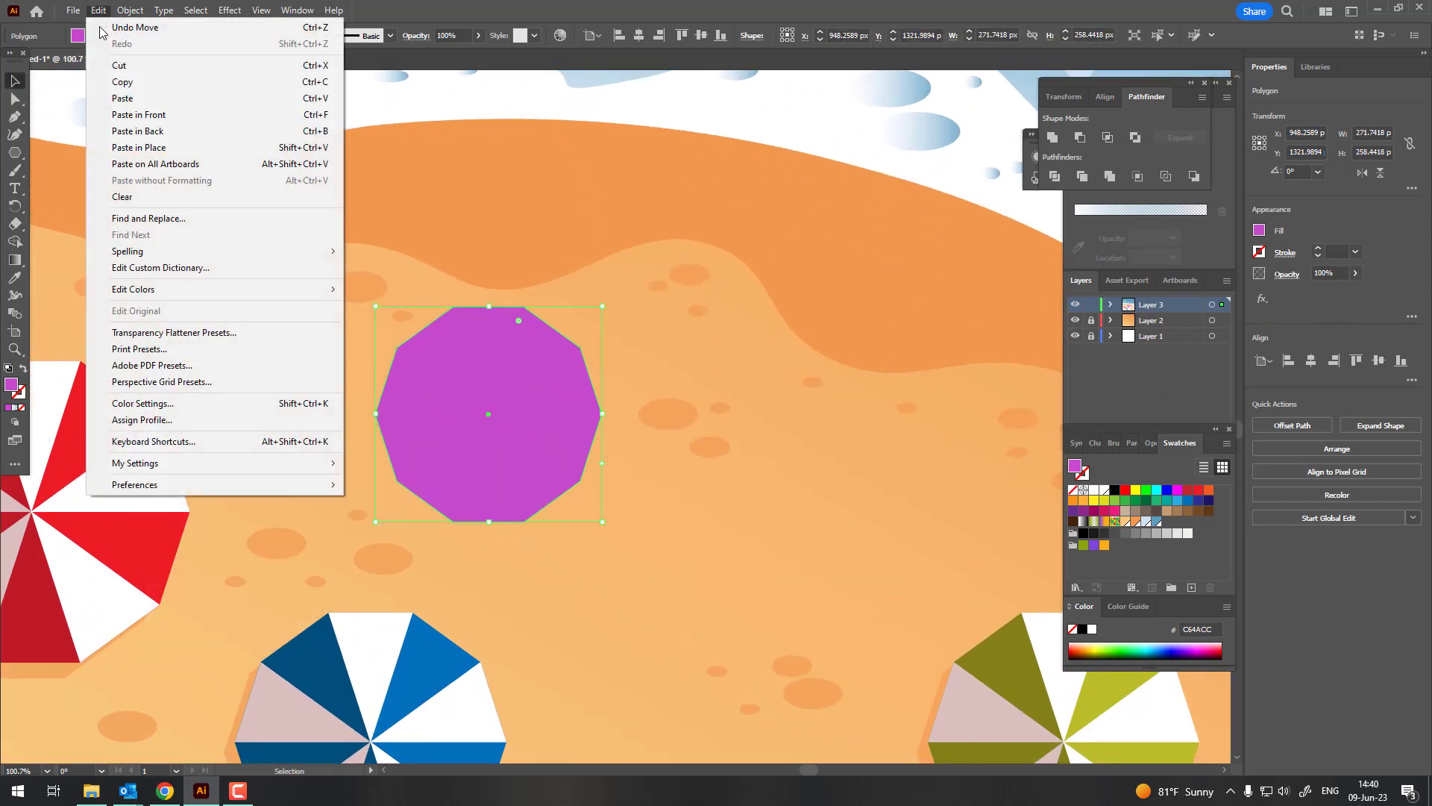
pyautogui.click(119, 80)
pyautogui.click(105, 12)
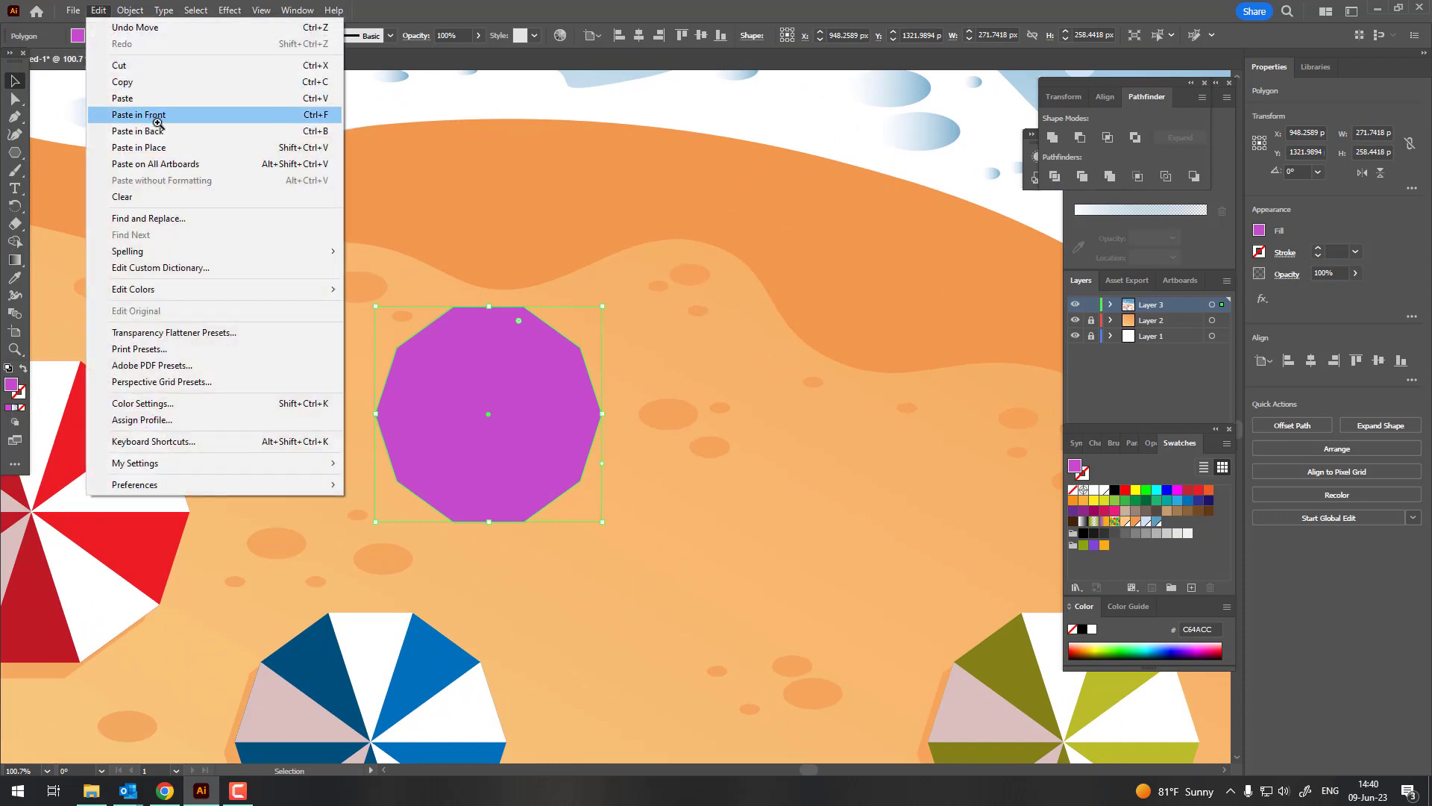
pyautogui.click(142, 110)
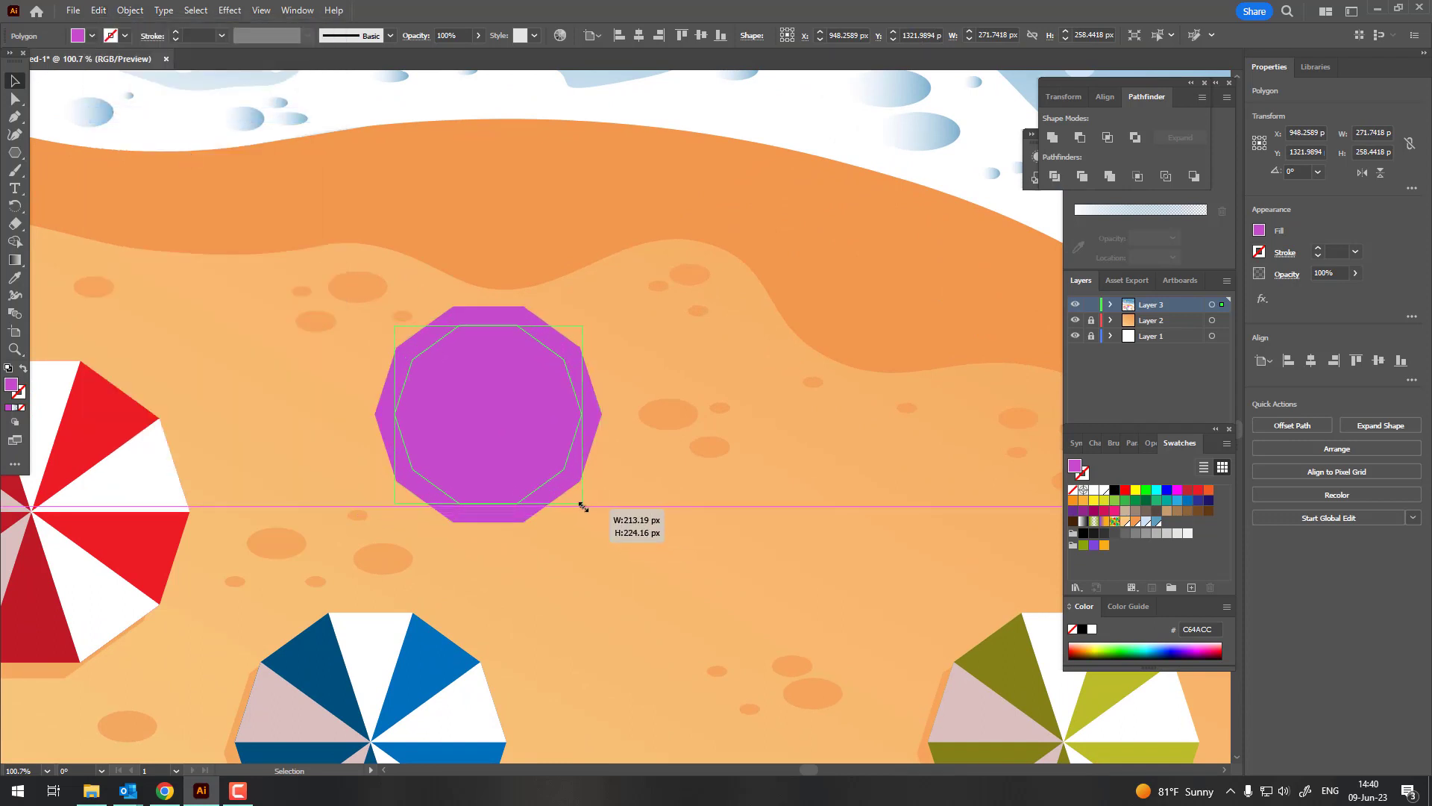
pyautogui.moveTo(601, 524); pyautogui.dragTo(581, 502)
pyautogui.click(1093, 490)
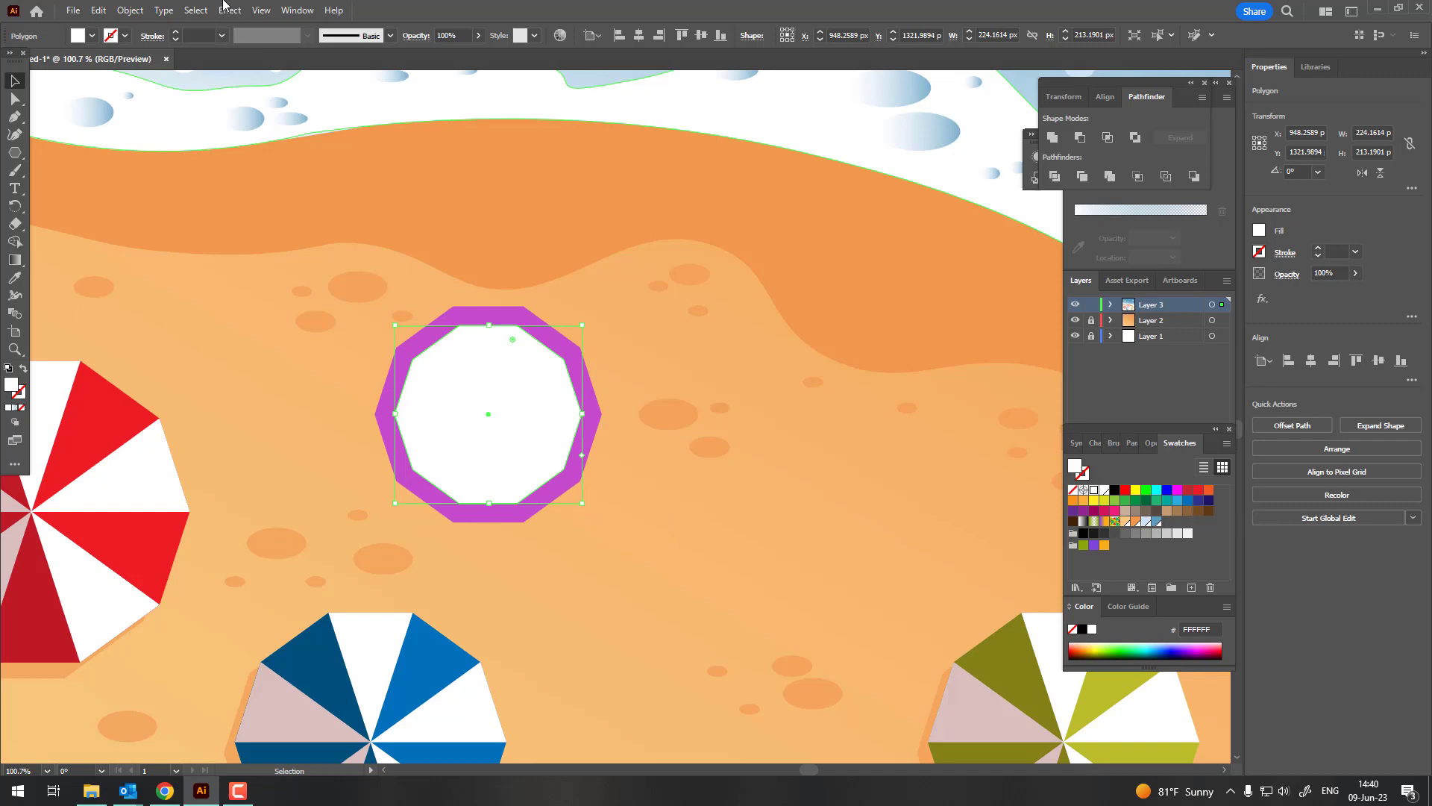
# Paste a slightly smaller copy inside the white one and eyedropper the outer purple onto it.
pyautogui.click(104, 11)
pyautogui.click(120, 83)
pyautogui.click(98, 10)
pyautogui.click(142, 114)
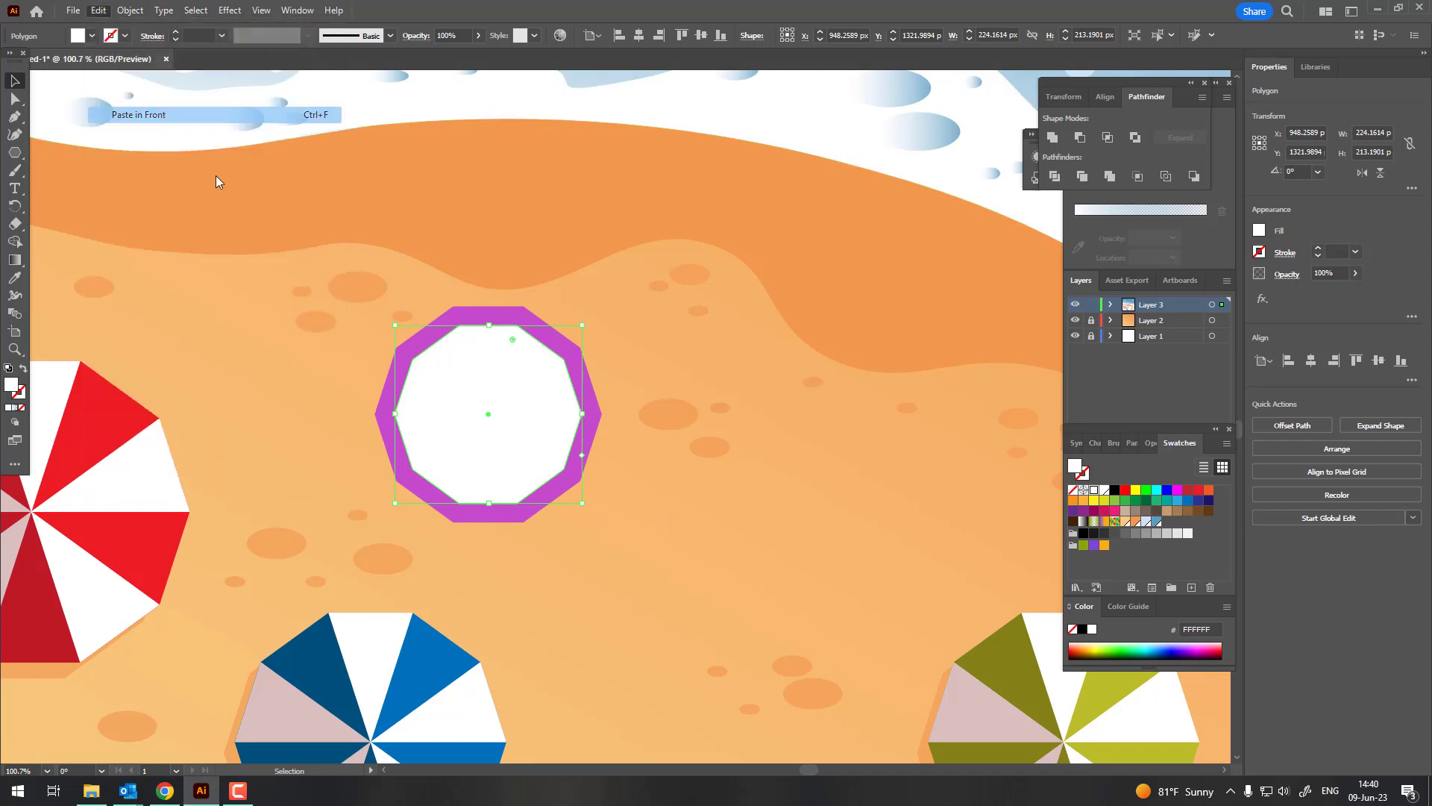
pyautogui.moveTo(584, 507); pyautogui.dragTo(570, 491)
pyautogui.click(15, 279)
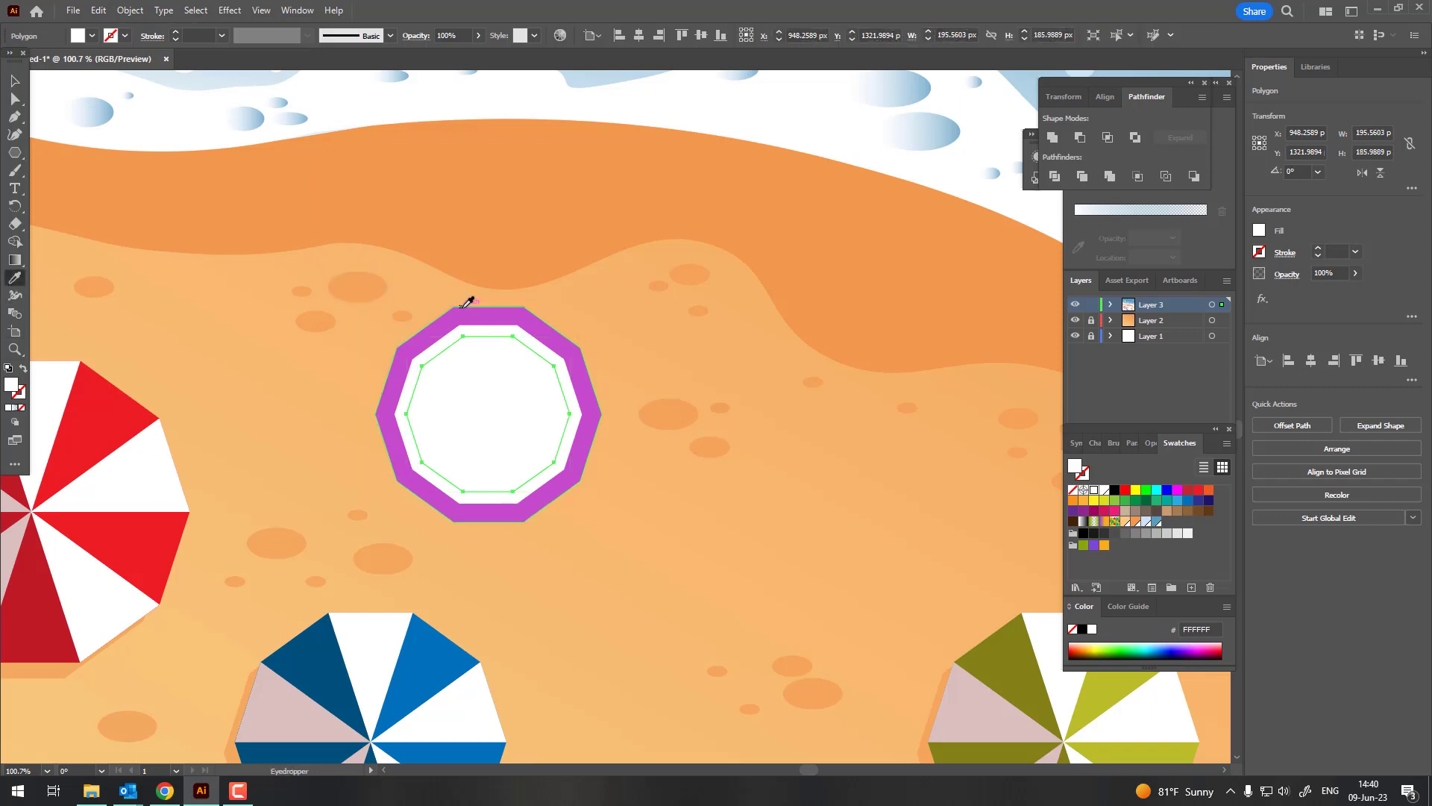
pyautogui.click(470, 306)
pyautogui.scroll(3, 528, 374)
pyautogui.click(17, 80)
# Paste a tiny copy at the centre and eyedropper white onto it as the centre dot.
pyautogui.click(98, 11)
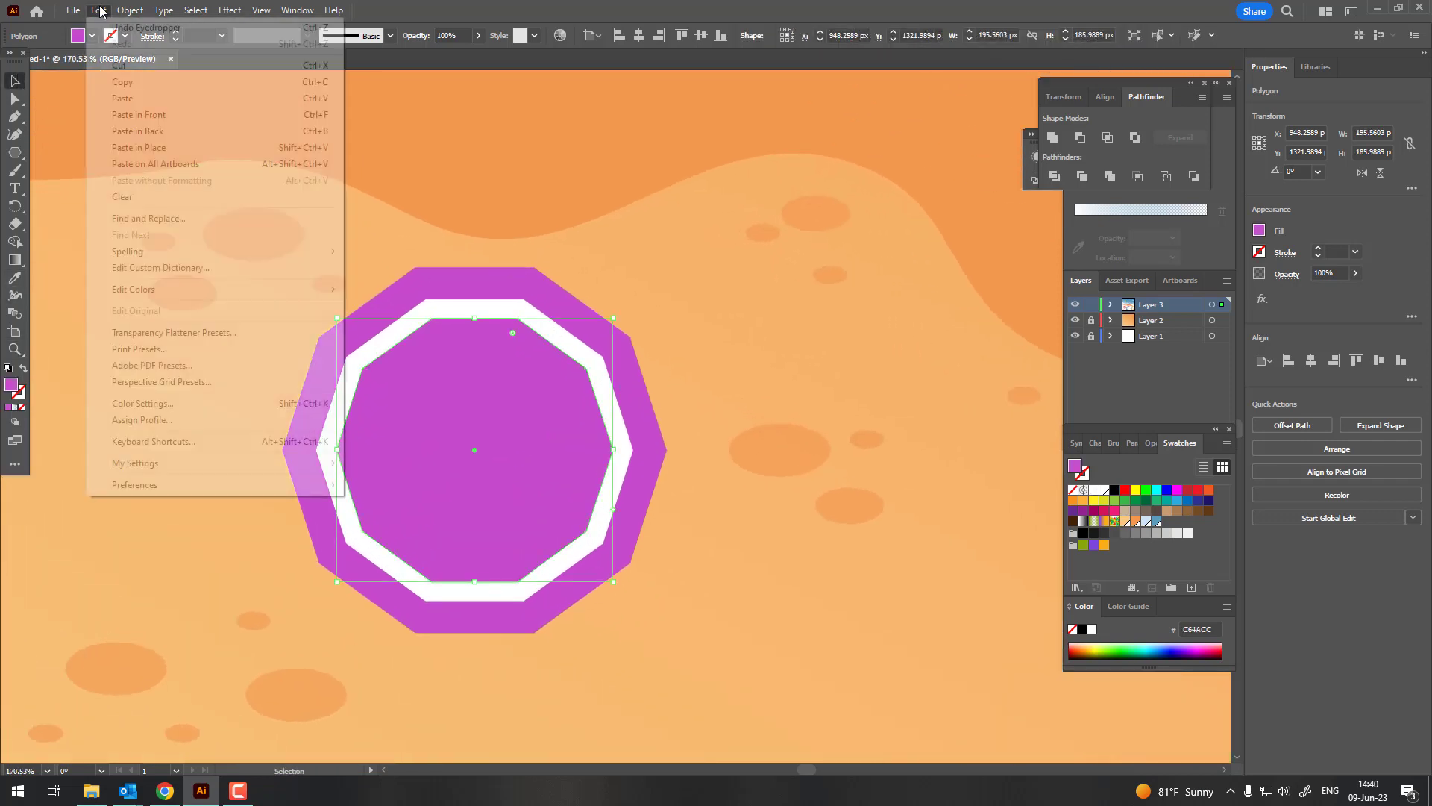
pyautogui.click(147, 118)
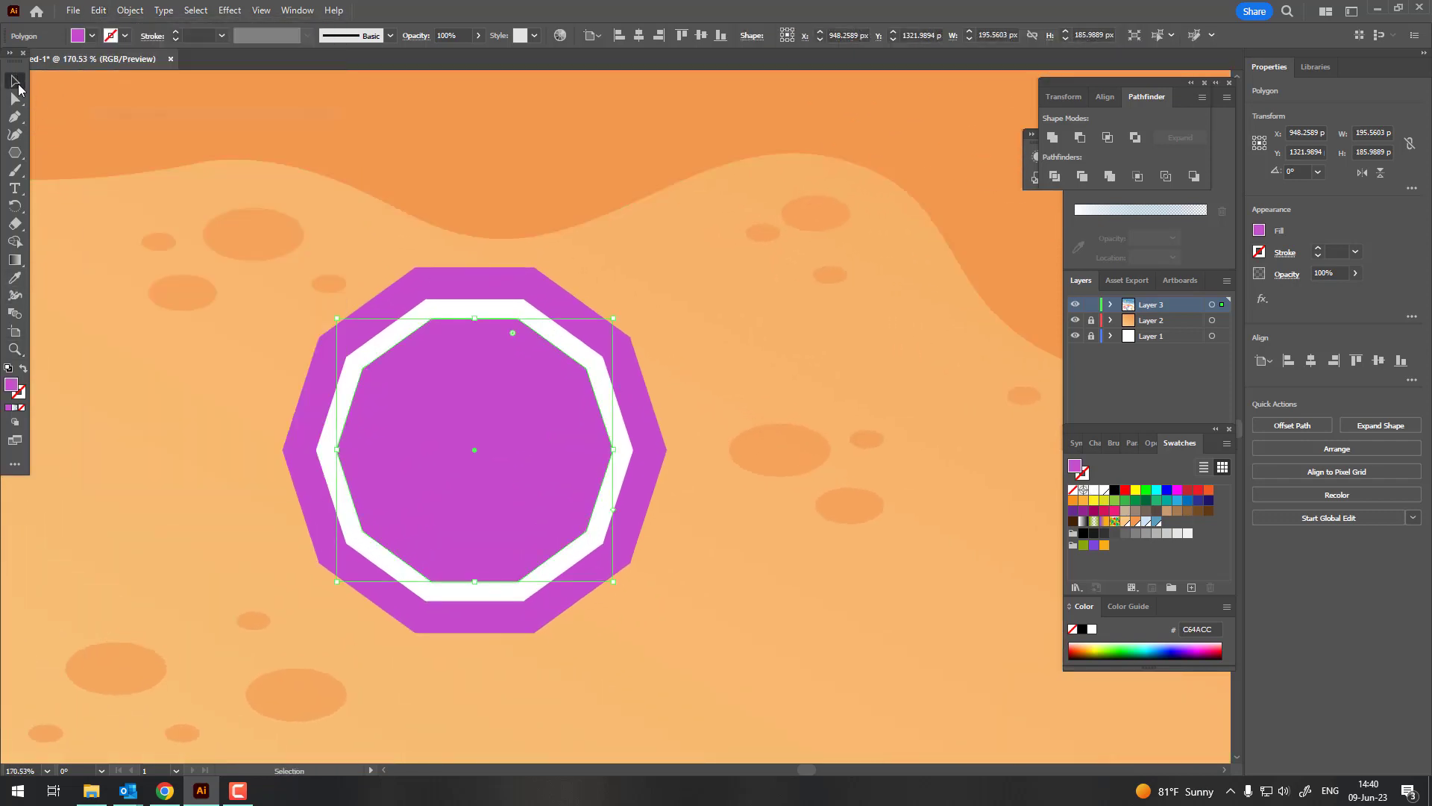
pyautogui.moveTo(613, 581); pyautogui.dragTo(493, 474)
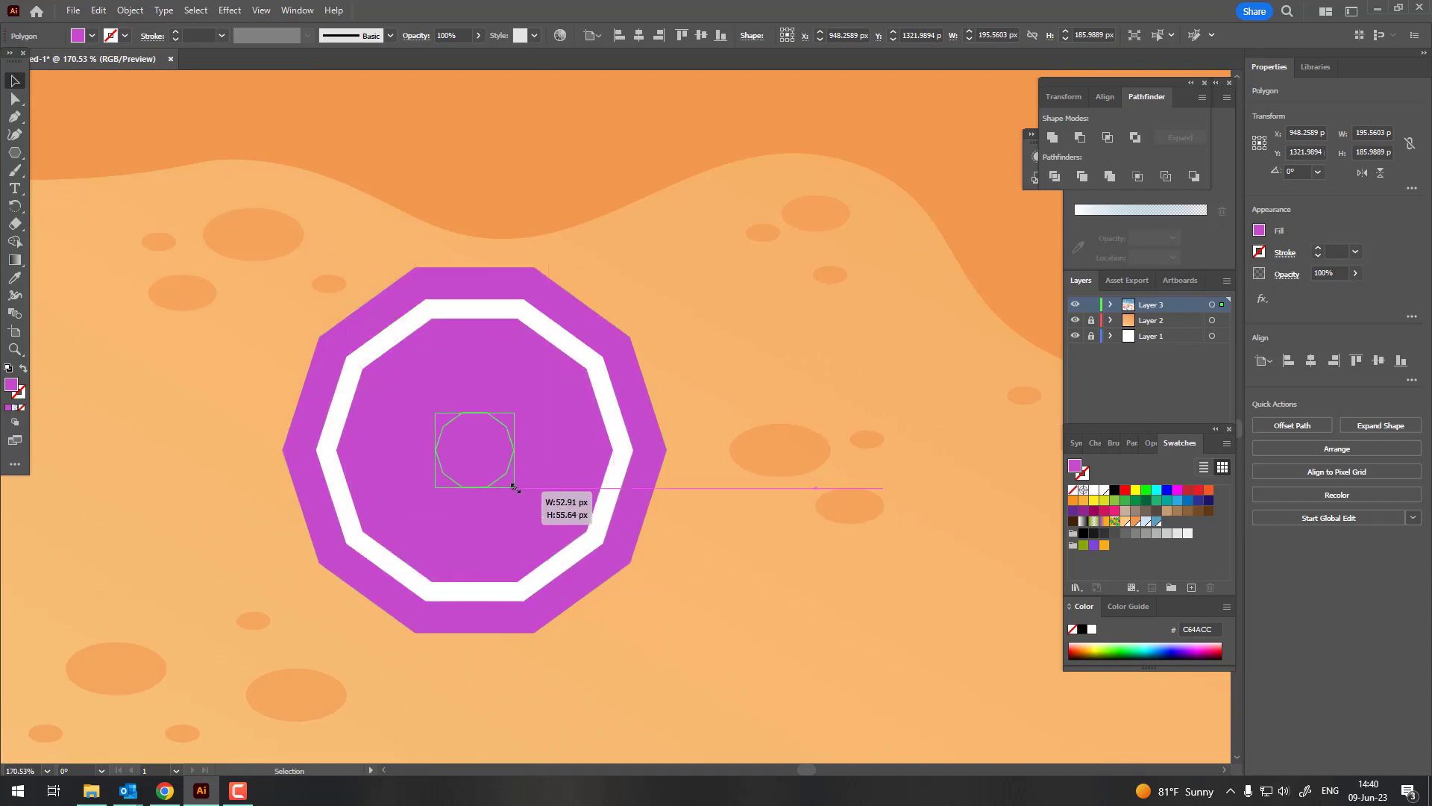
pyautogui.press('i')
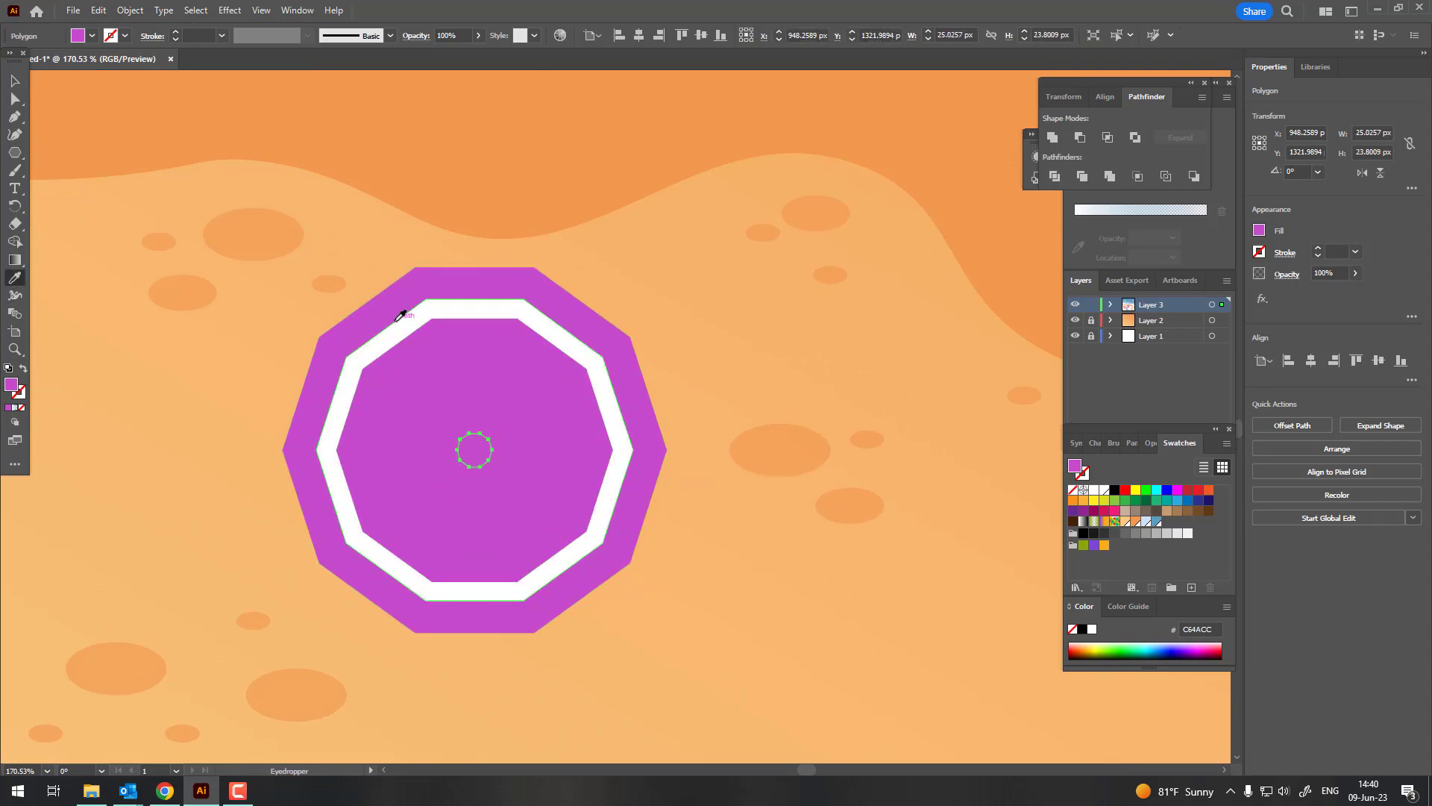
pyautogui.click(406, 314)
pyautogui.press('z')
pyautogui.scroll(-5, 506, 340)
pyautogui.scroll(-2, 176, 425)
pyautogui.scroll(6, 592, 534)
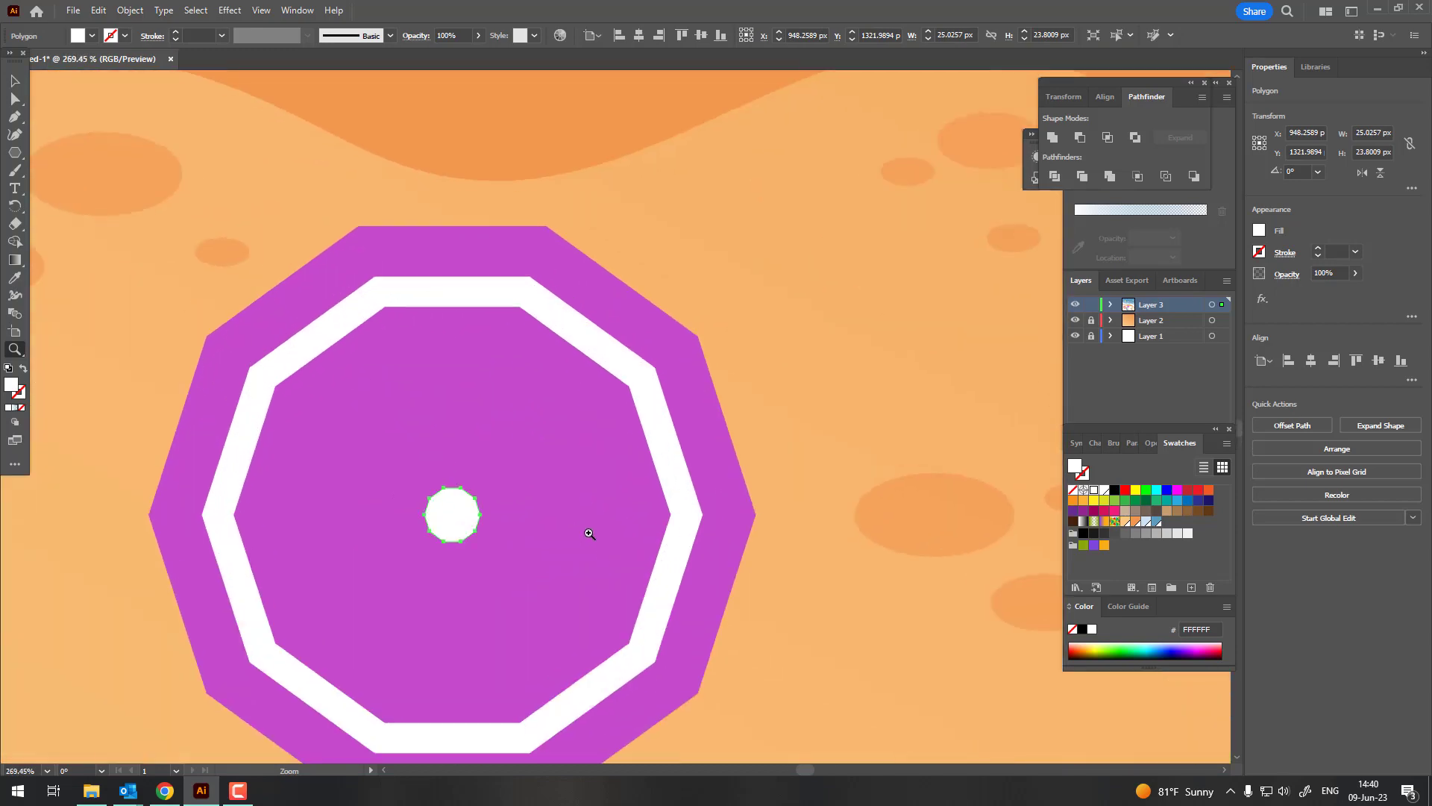
pyautogui.scroll(2, 350, 379)
pyautogui.scroll(-2, 350, 379)
pyautogui.click(15, 81)
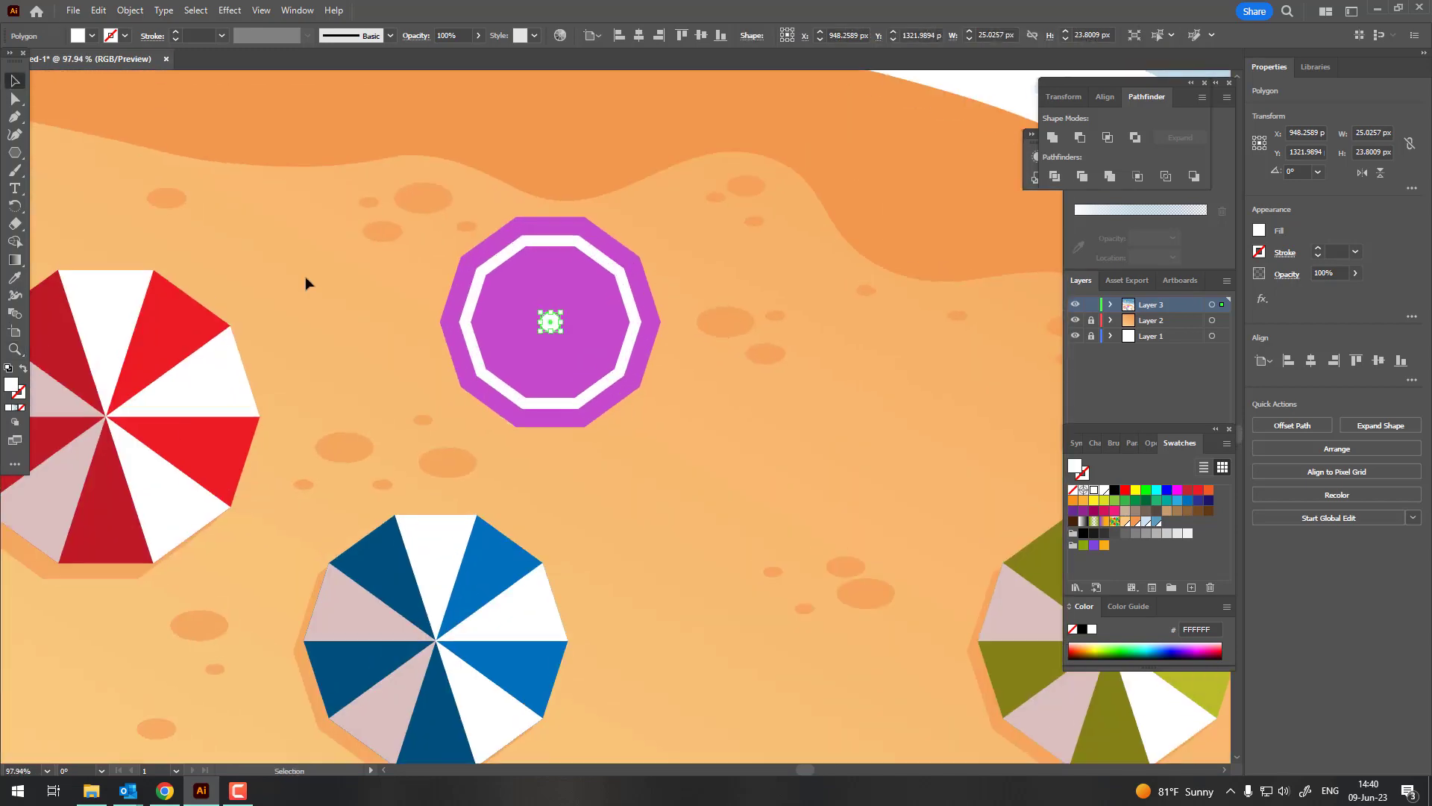
pyautogui.click(306, 276)
pyautogui.moveTo(312, 287); pyautogui.dragTo(419, 291)
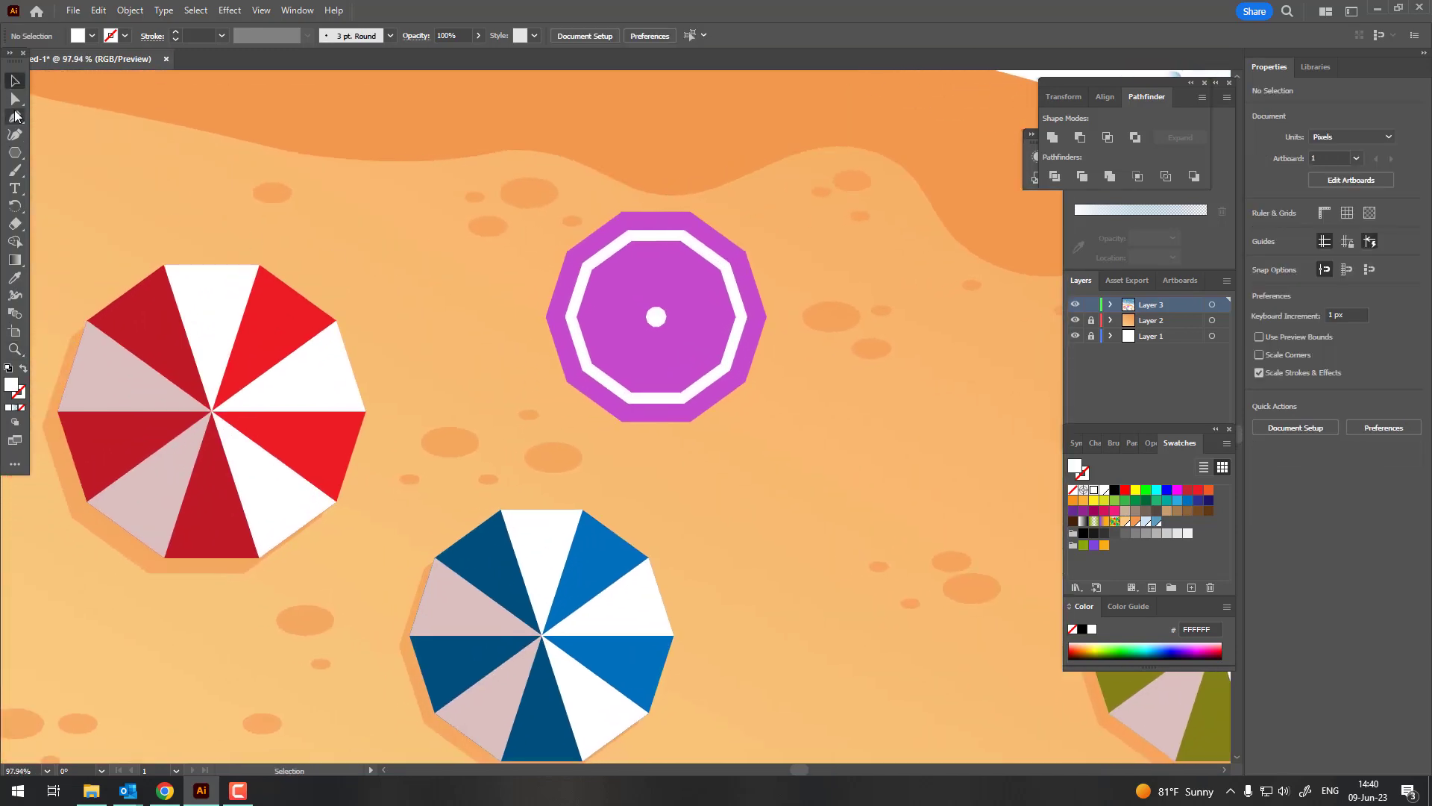
# Pen-draw a black shade shape from the top vertex through the centre around the left-side vertices.
pyautogui.click(15, 115)
pyautogui.click(621, 213)
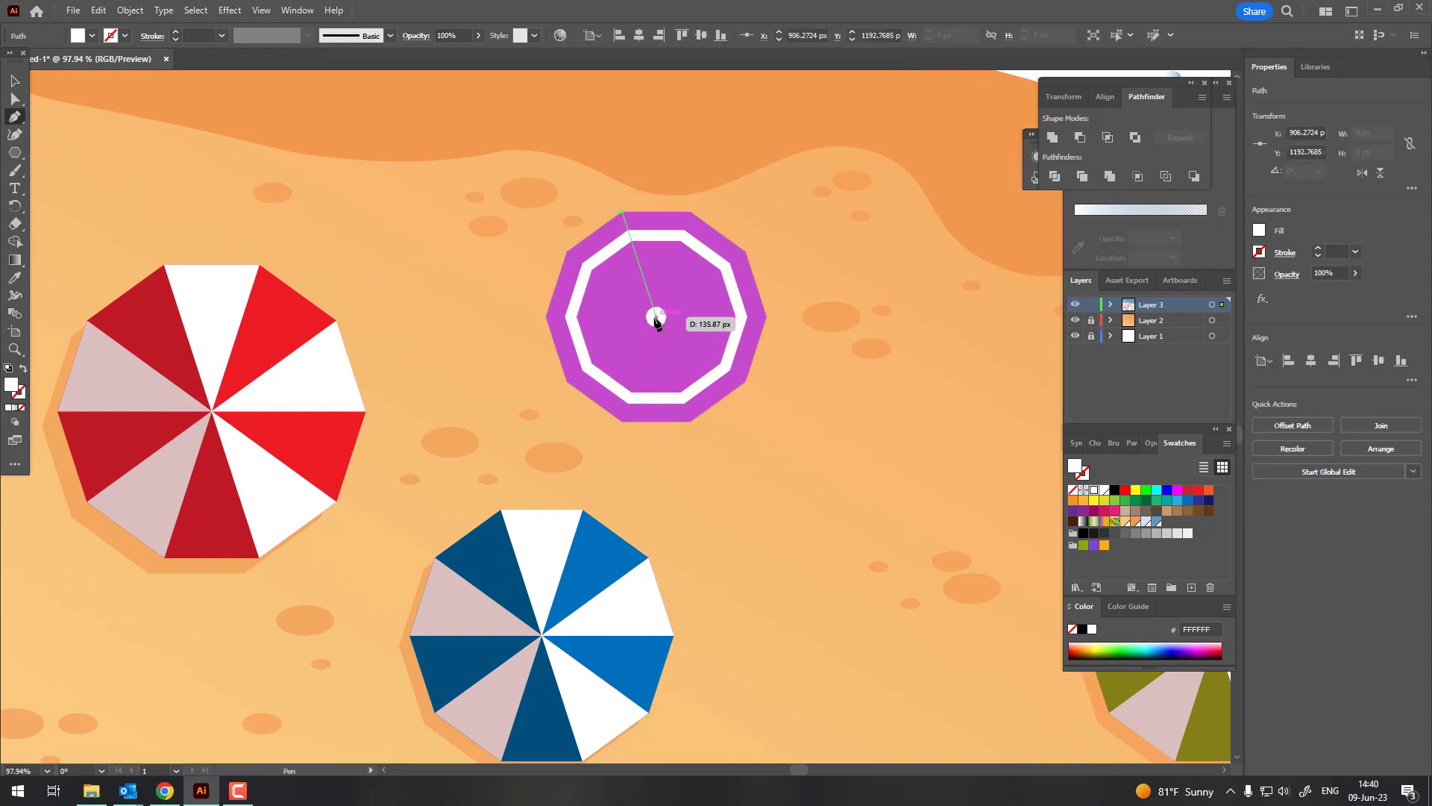
pyautogui.click(656, 316)
pyautogui.click(743, 380)
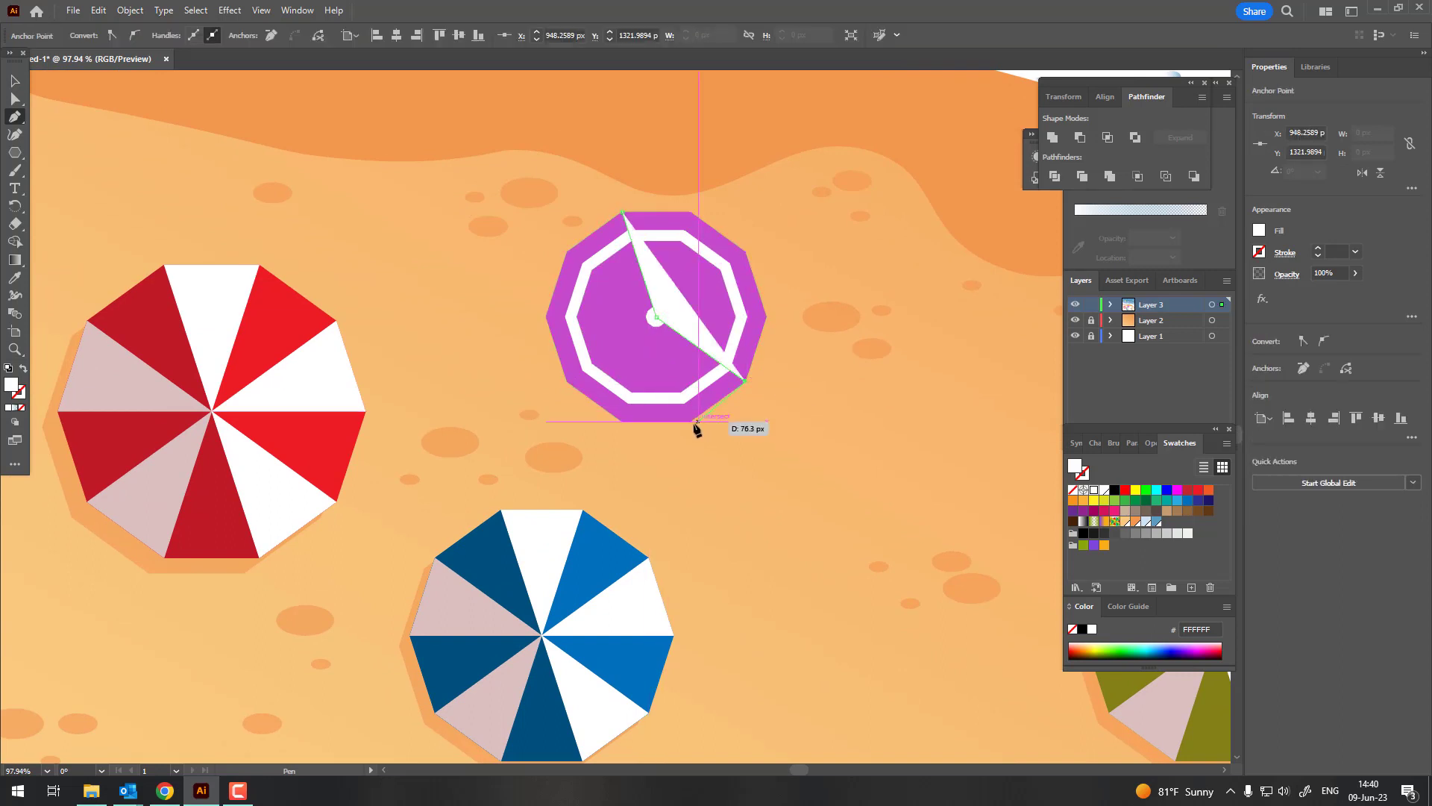
pyautogui.click(689, 421)
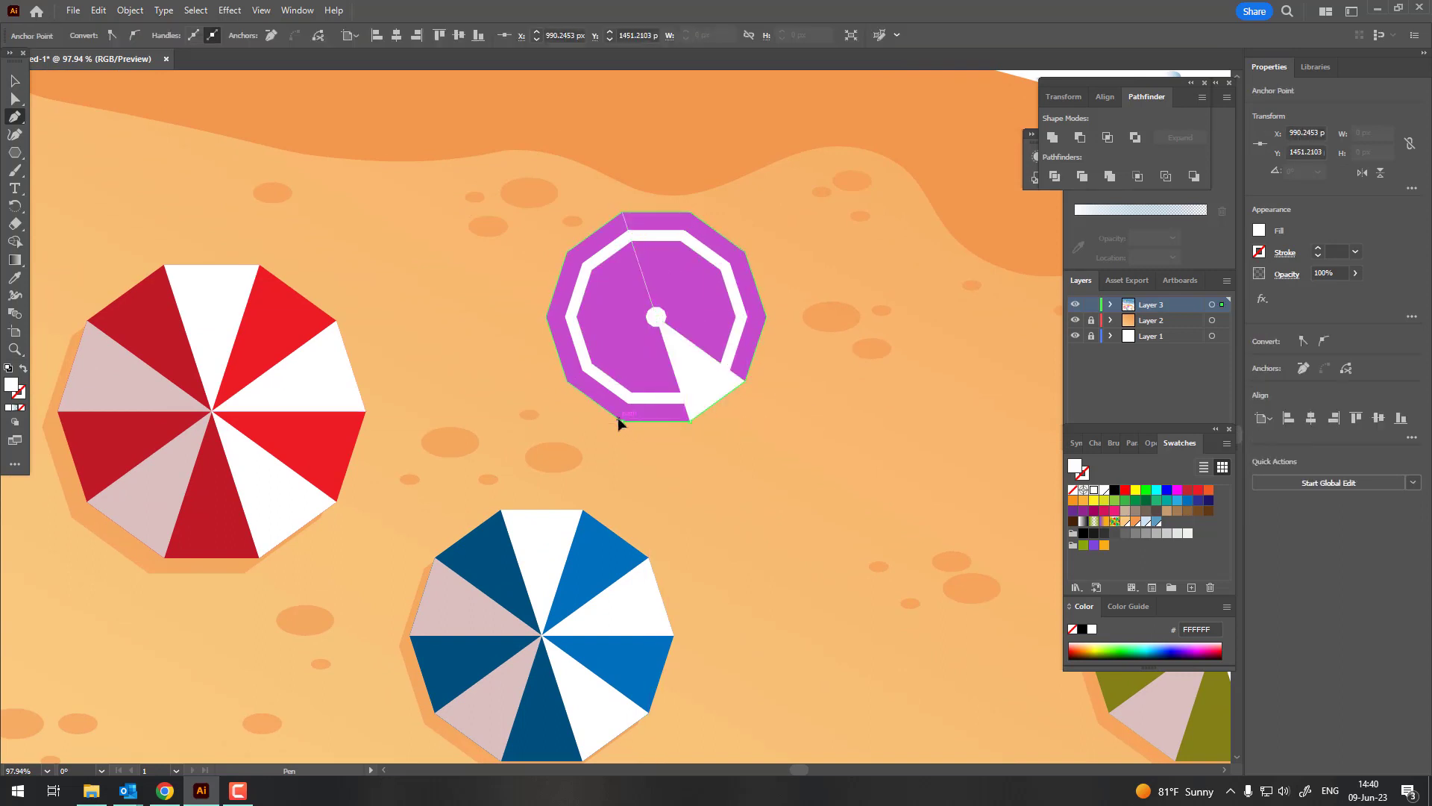
pyautogui.press('ctrl')
pyautogui.click(622, 420)
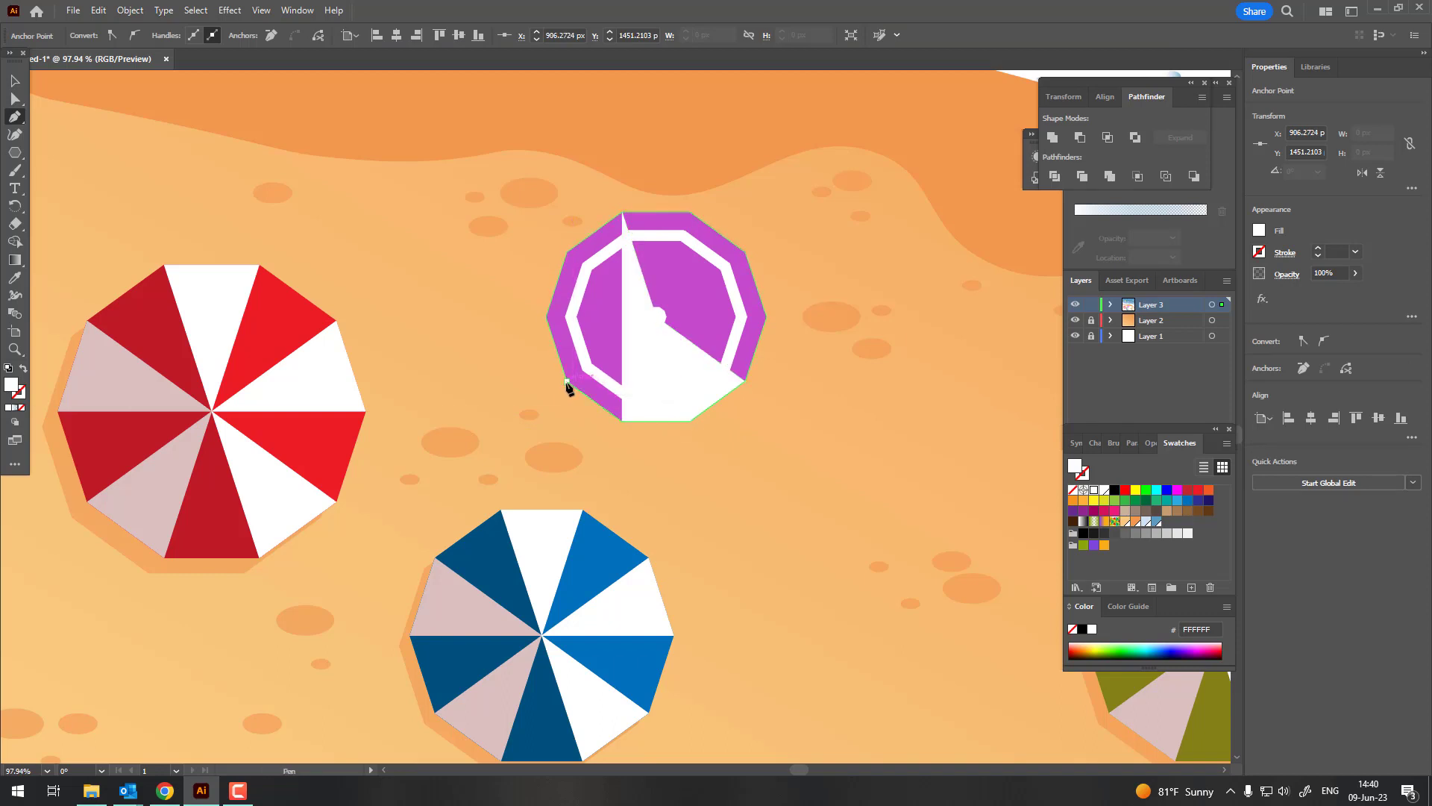
pyautogui.click(567, 380)
pyautogui.click(547, 316)
pyautogui.click(567, 252)
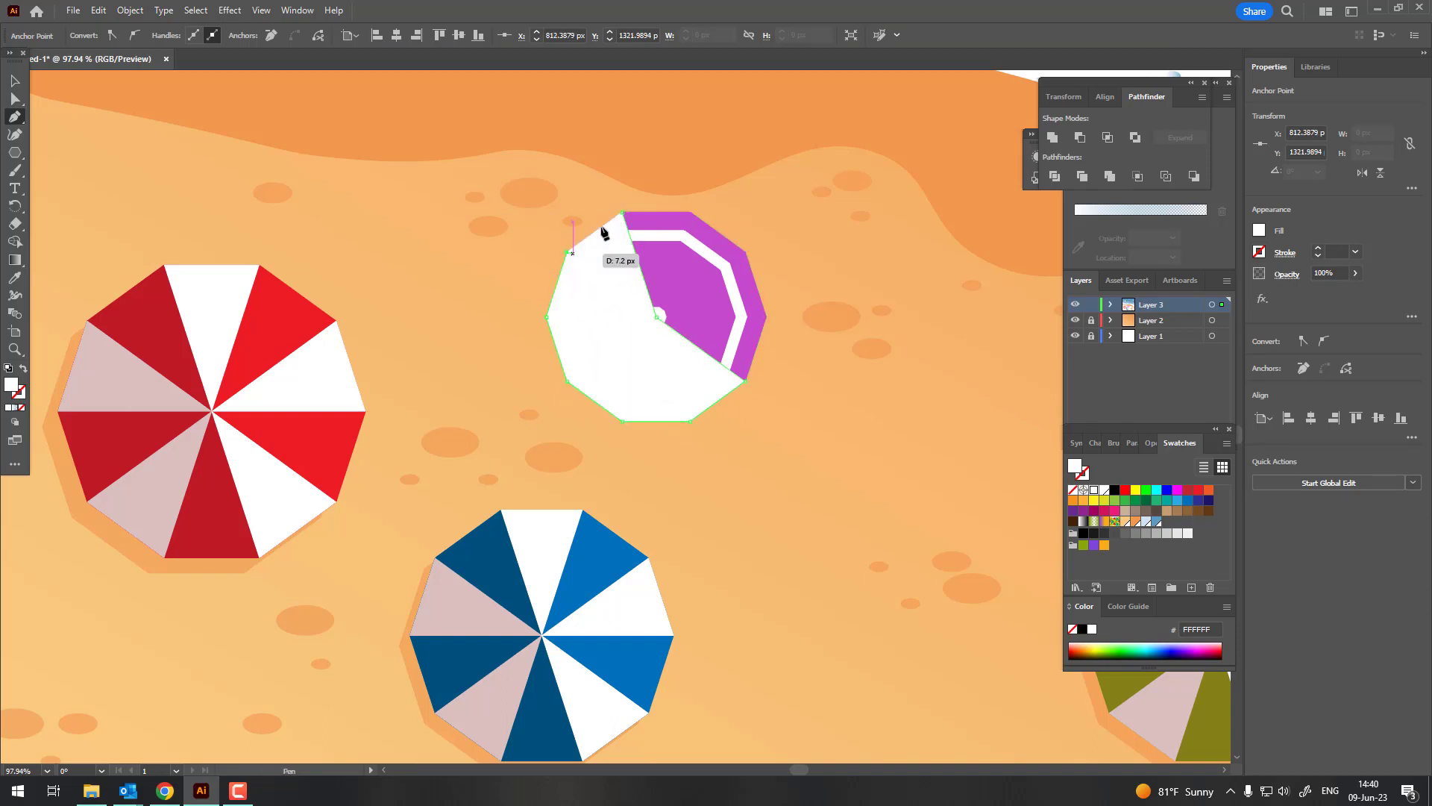
pyautogui.click(1116, 491)
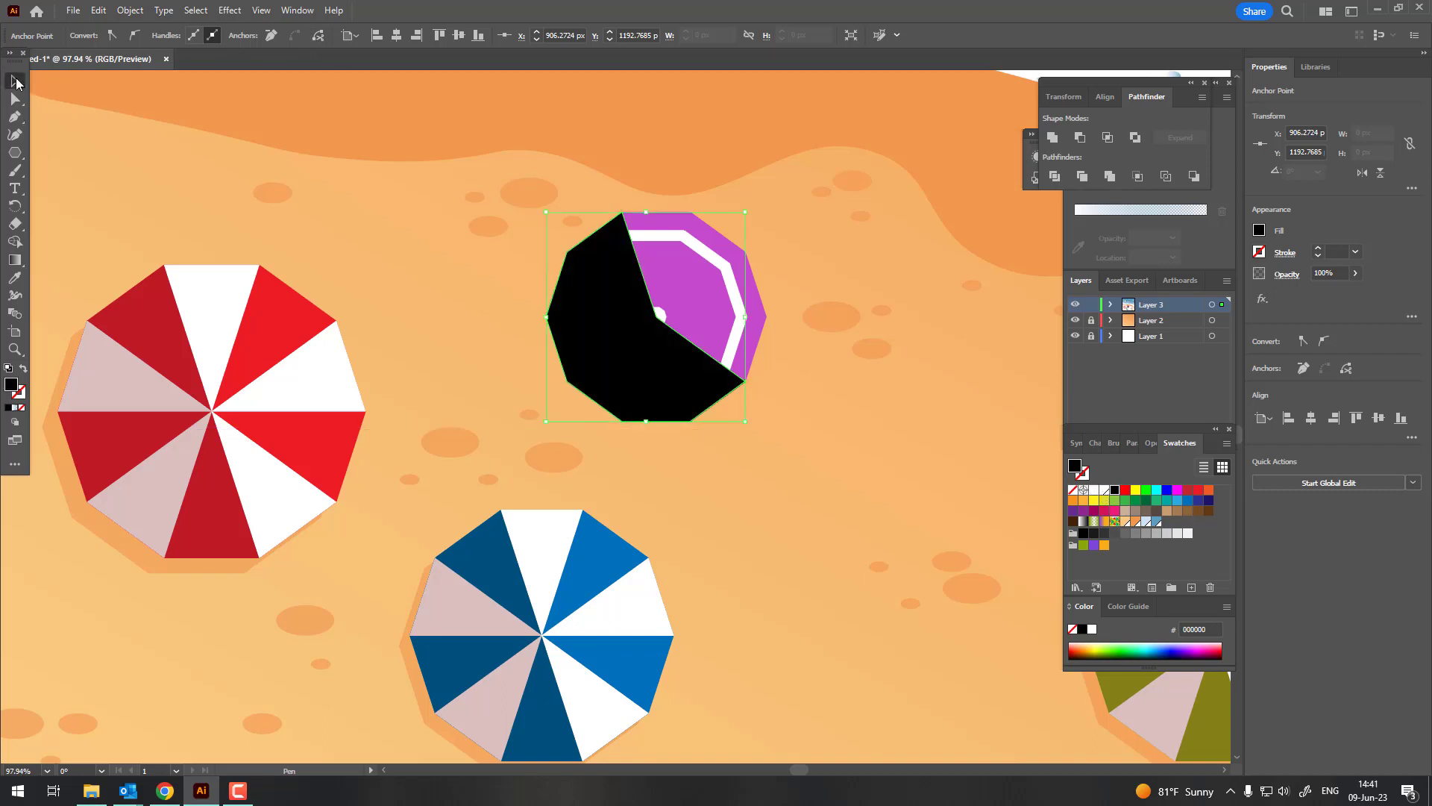
# Set the black shade shape's opacity to 20%.
pyautogui.click(16, 80)
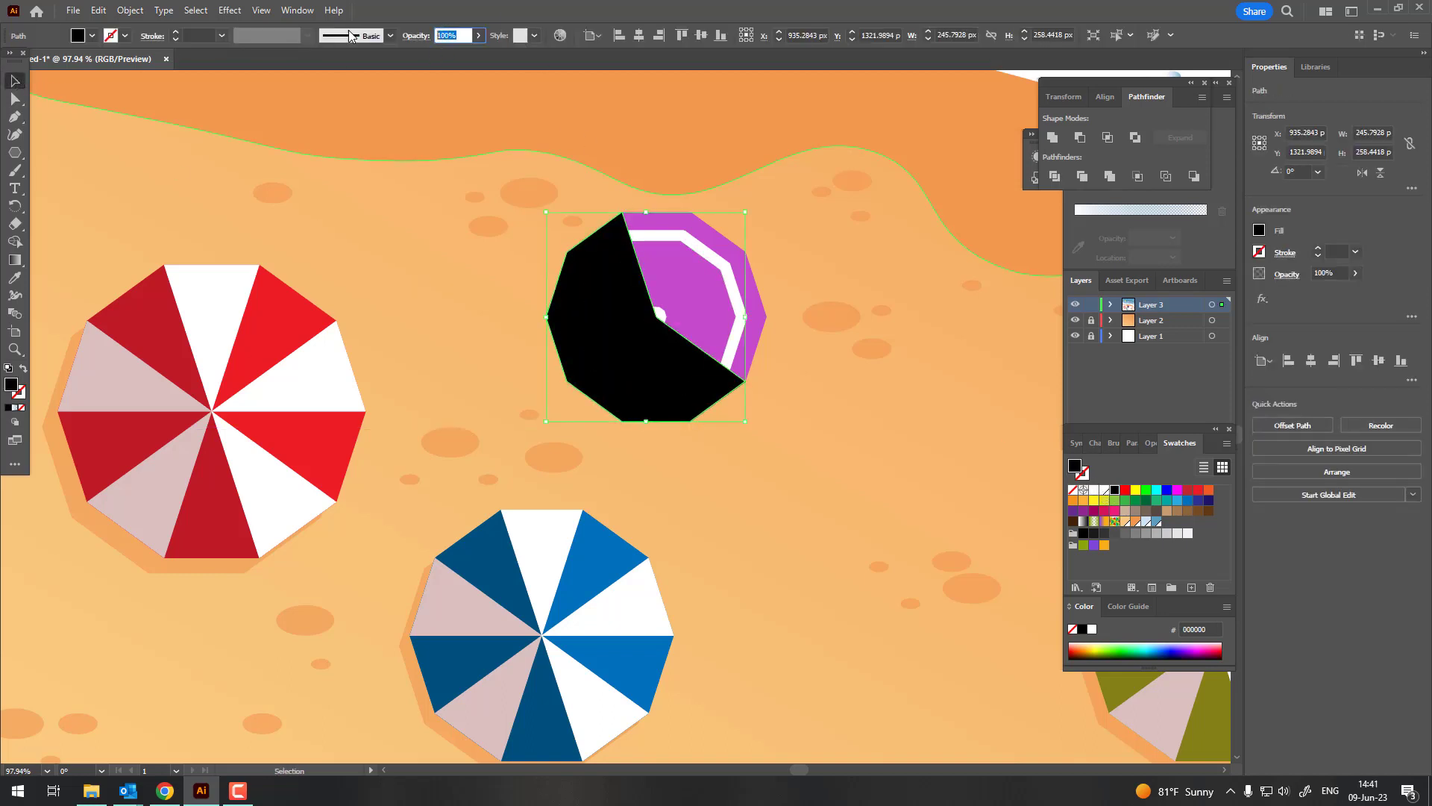
pyautogui.write('5')
pyautogui.press('Return')
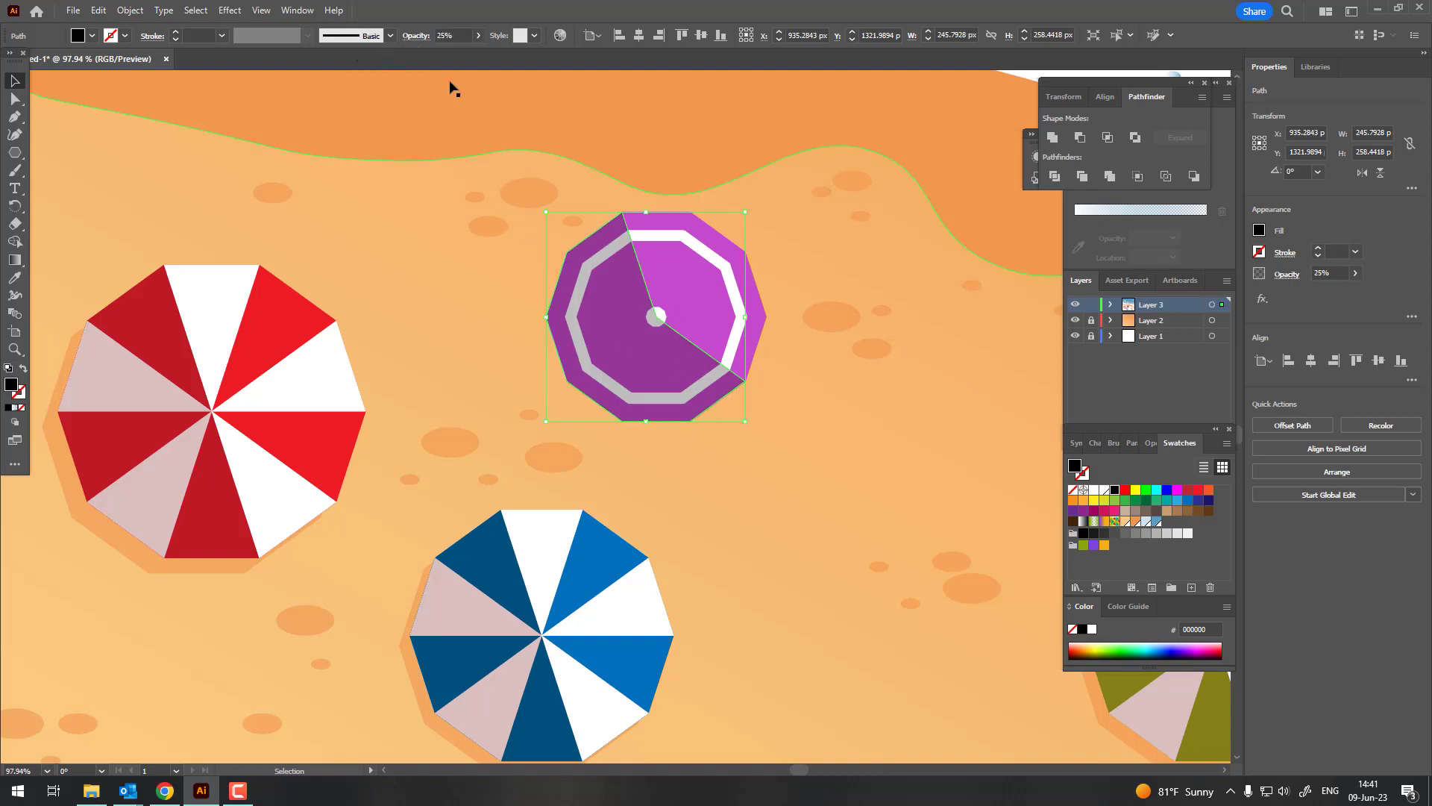
pyautogui.write('20')
pyautogui.press('Return')
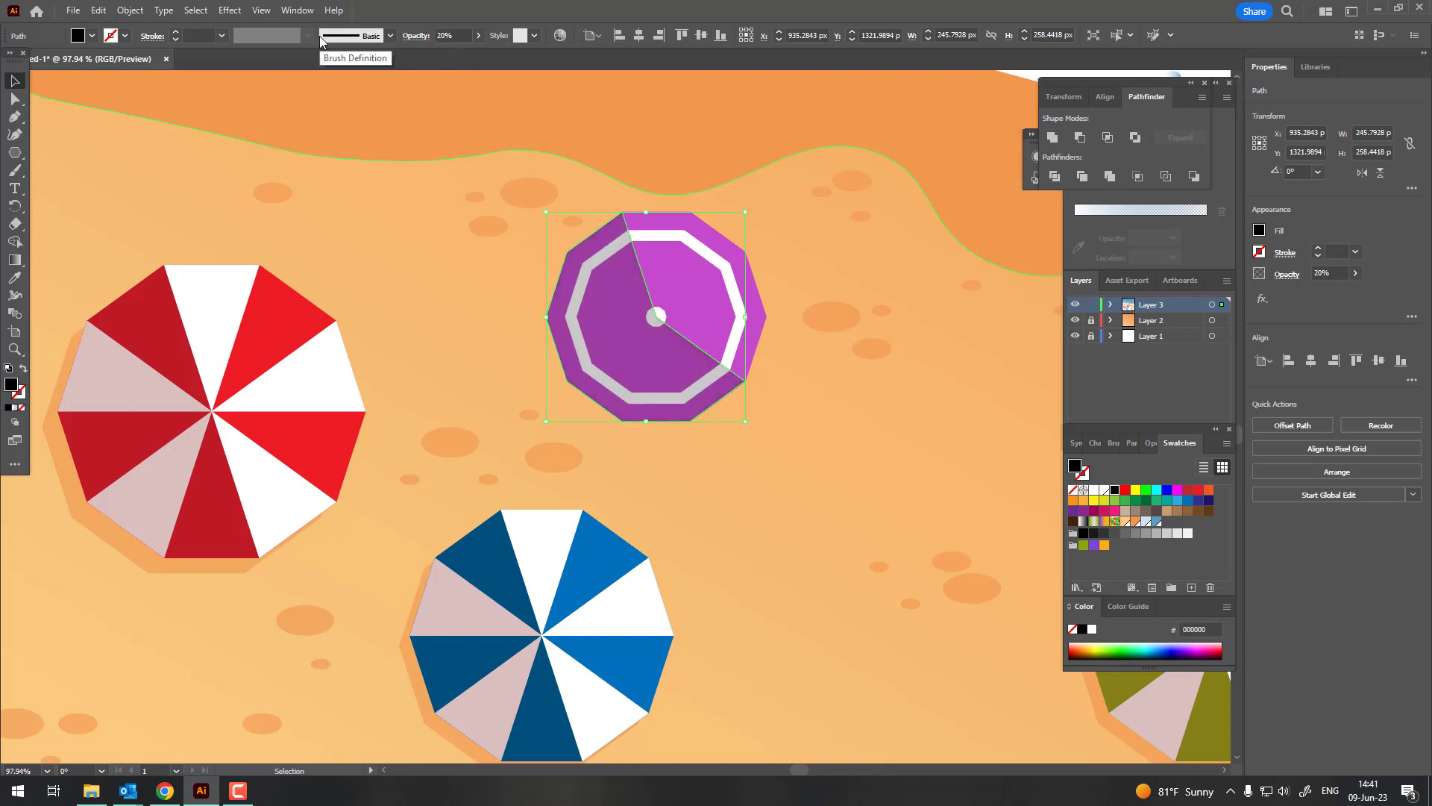
pyautogui.click(861, 414)
pyautogui.scroll(-3, 861, 413)
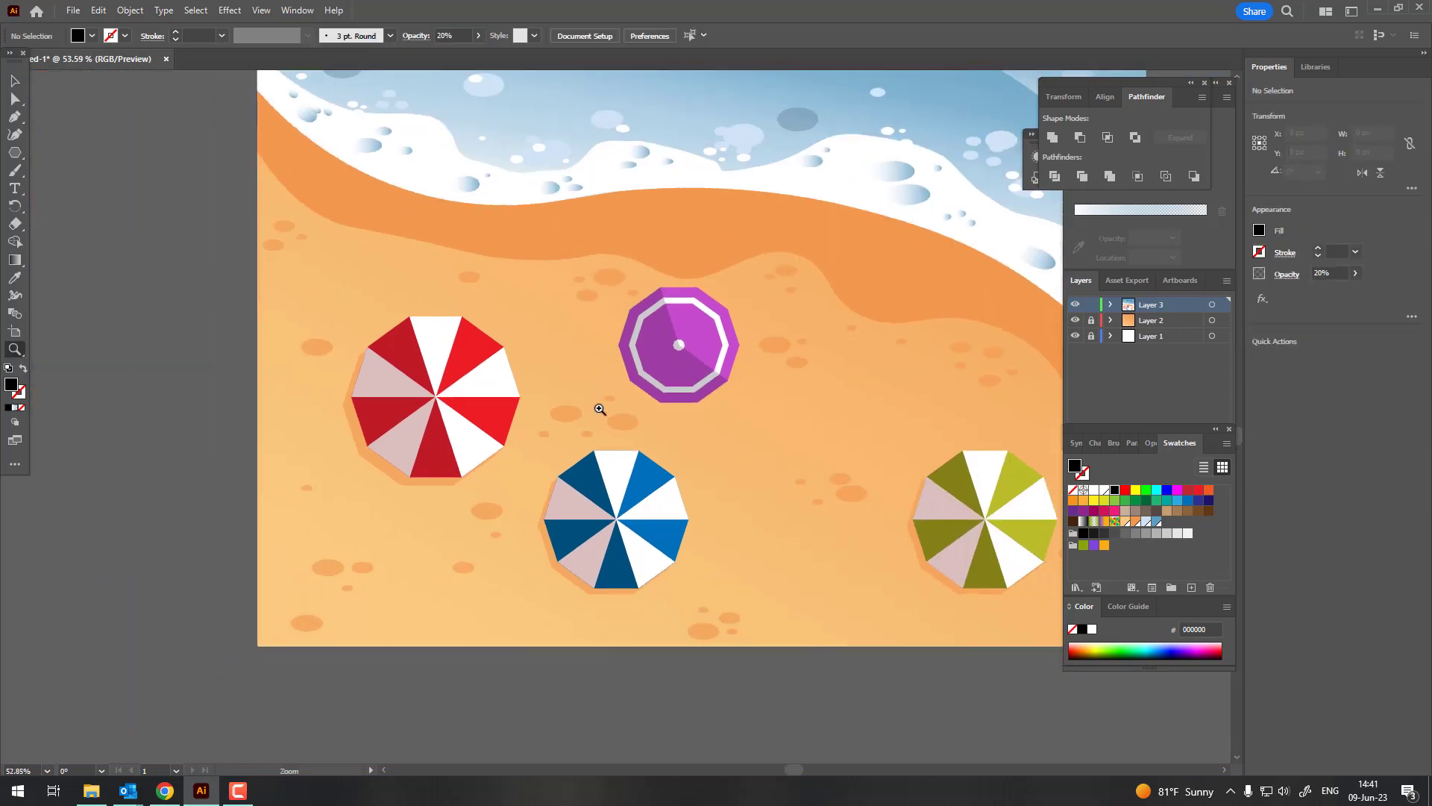
pyautogui.scroll(3, 598, 406)
# Group the umbrella, paste a copy in back and unite it into one shape.
pyautogui.click(670, 374)
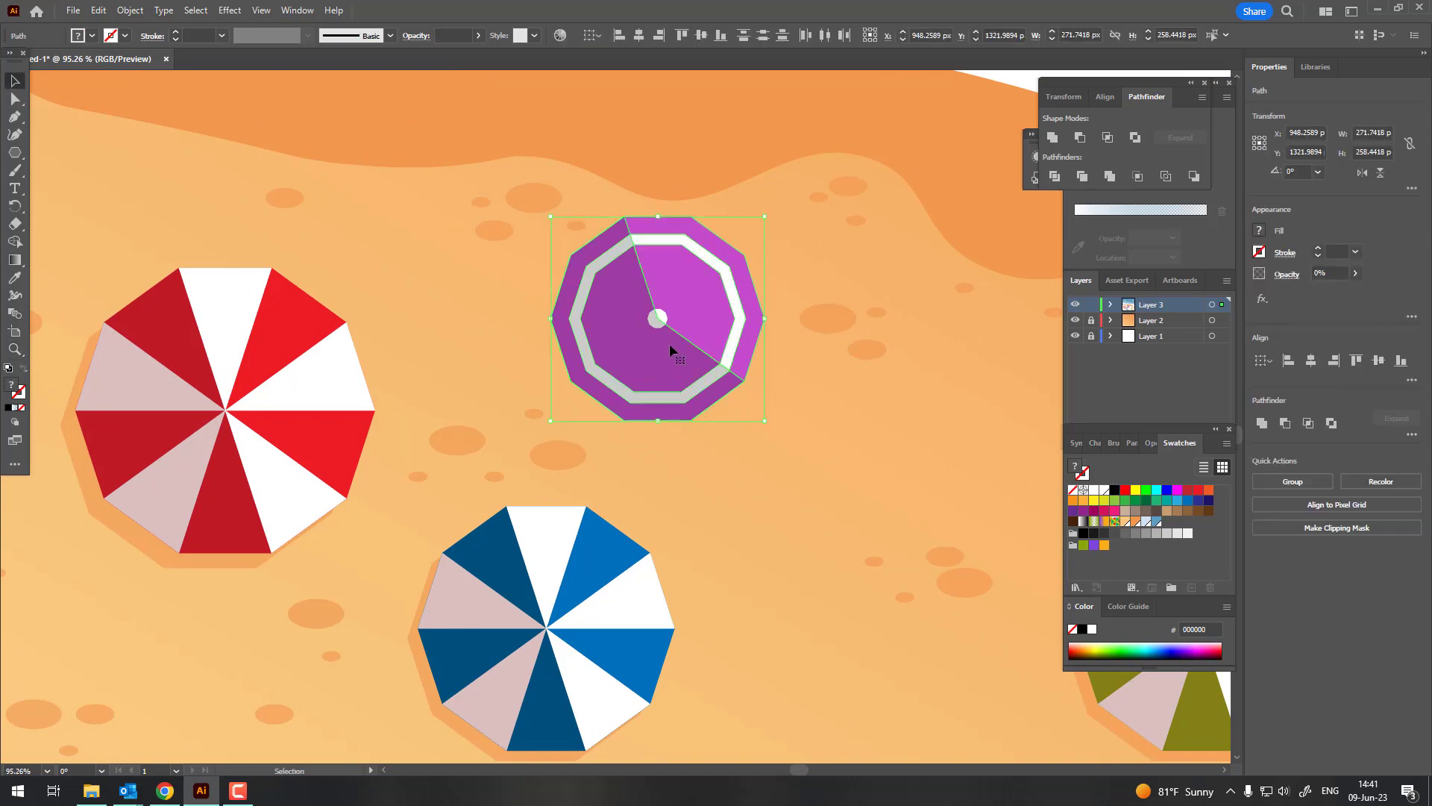
pyautogui.click(127, 10)
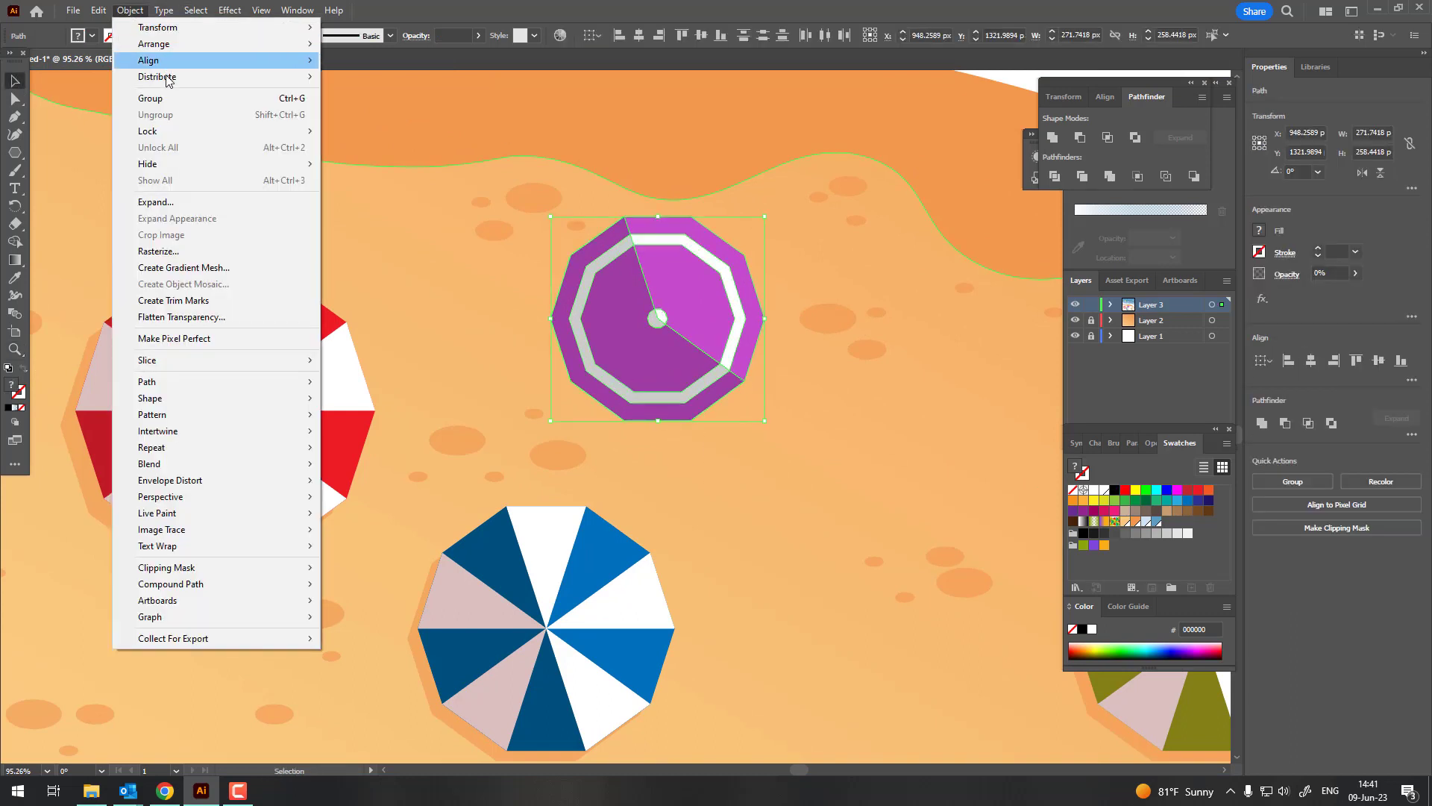
pyautogui.click(162, 100)
pyautogui.click(97, 11)
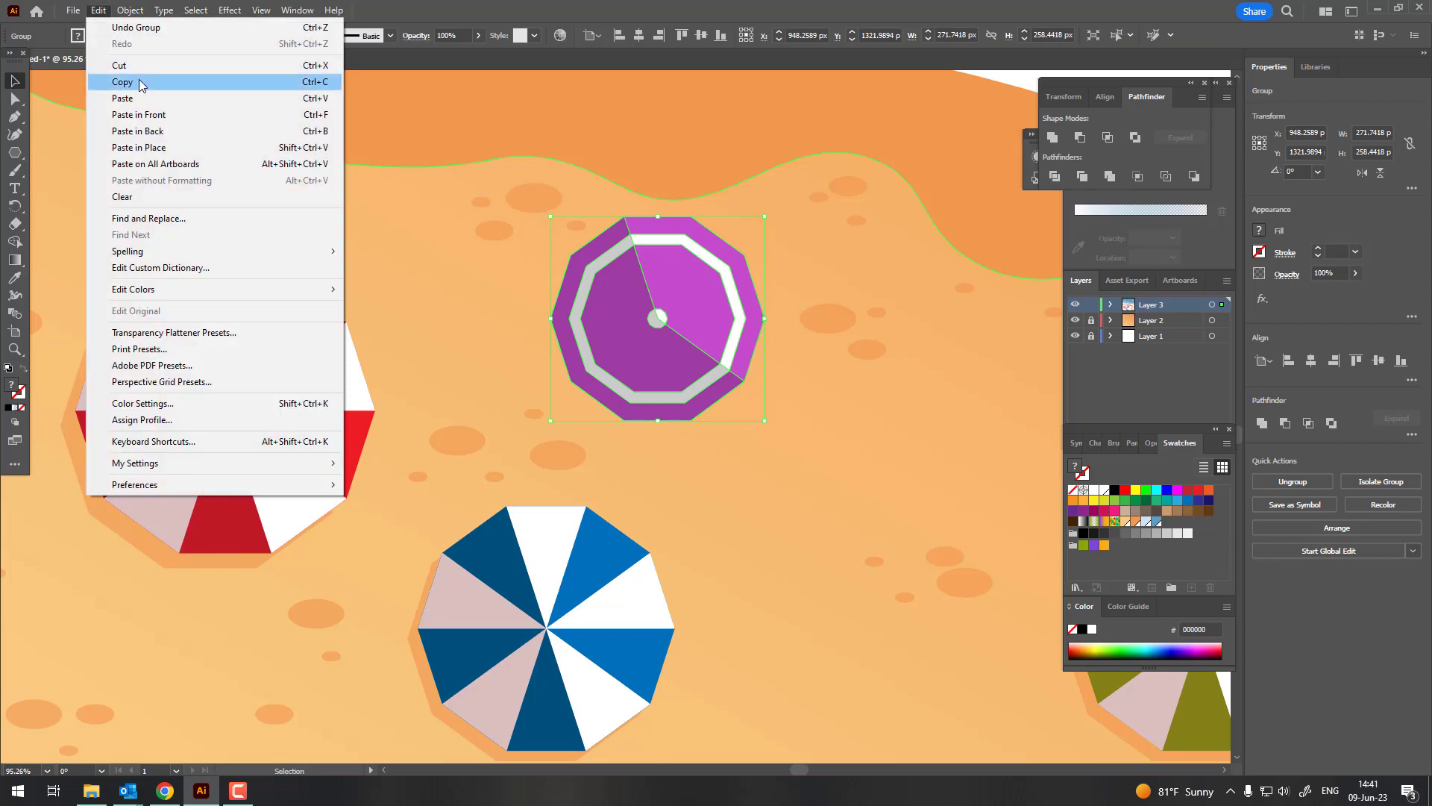
pyautogui.click(137, 82)
pyautogui.click(97, 10)
pyautogui.click(207, 132)
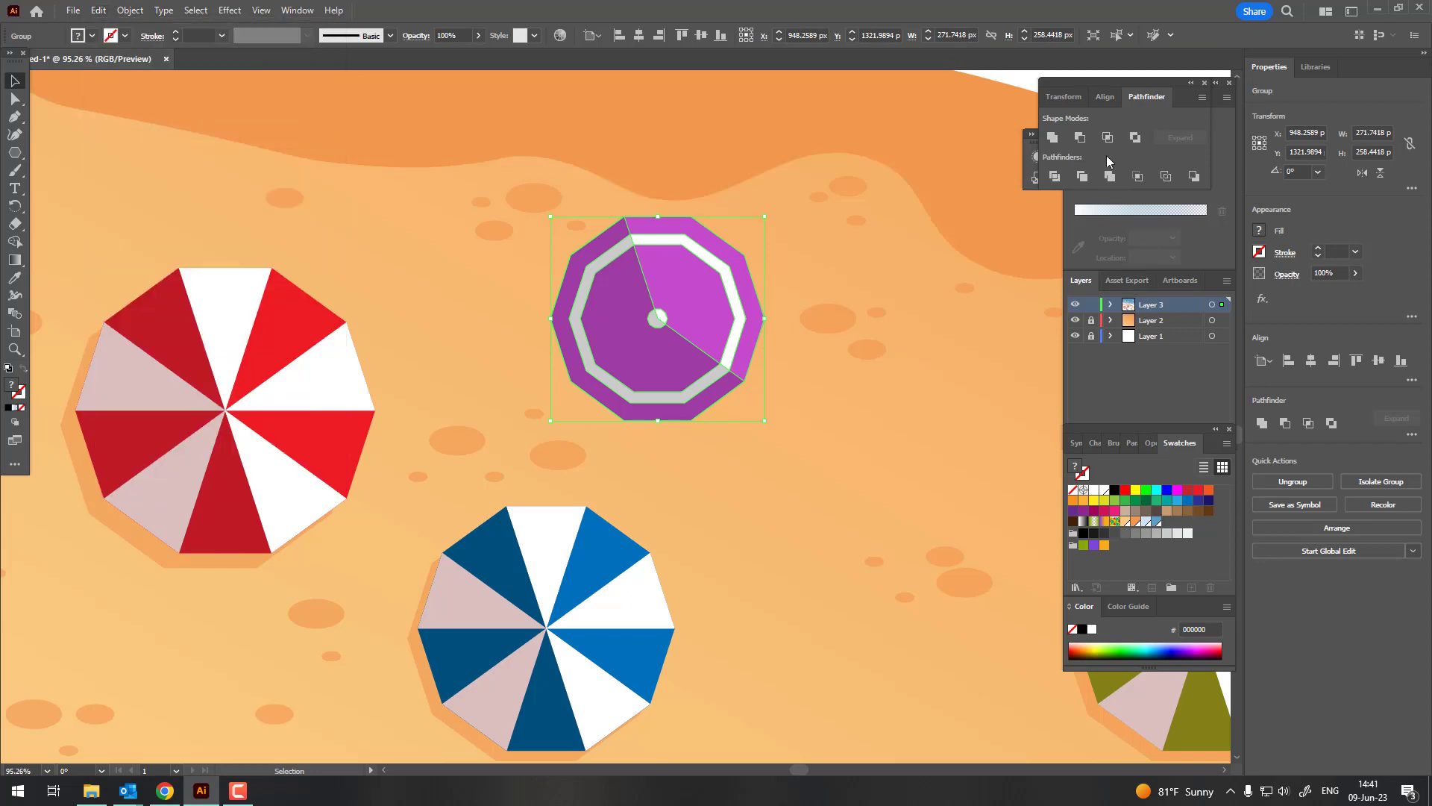
pyautogui.click(1053, 138)
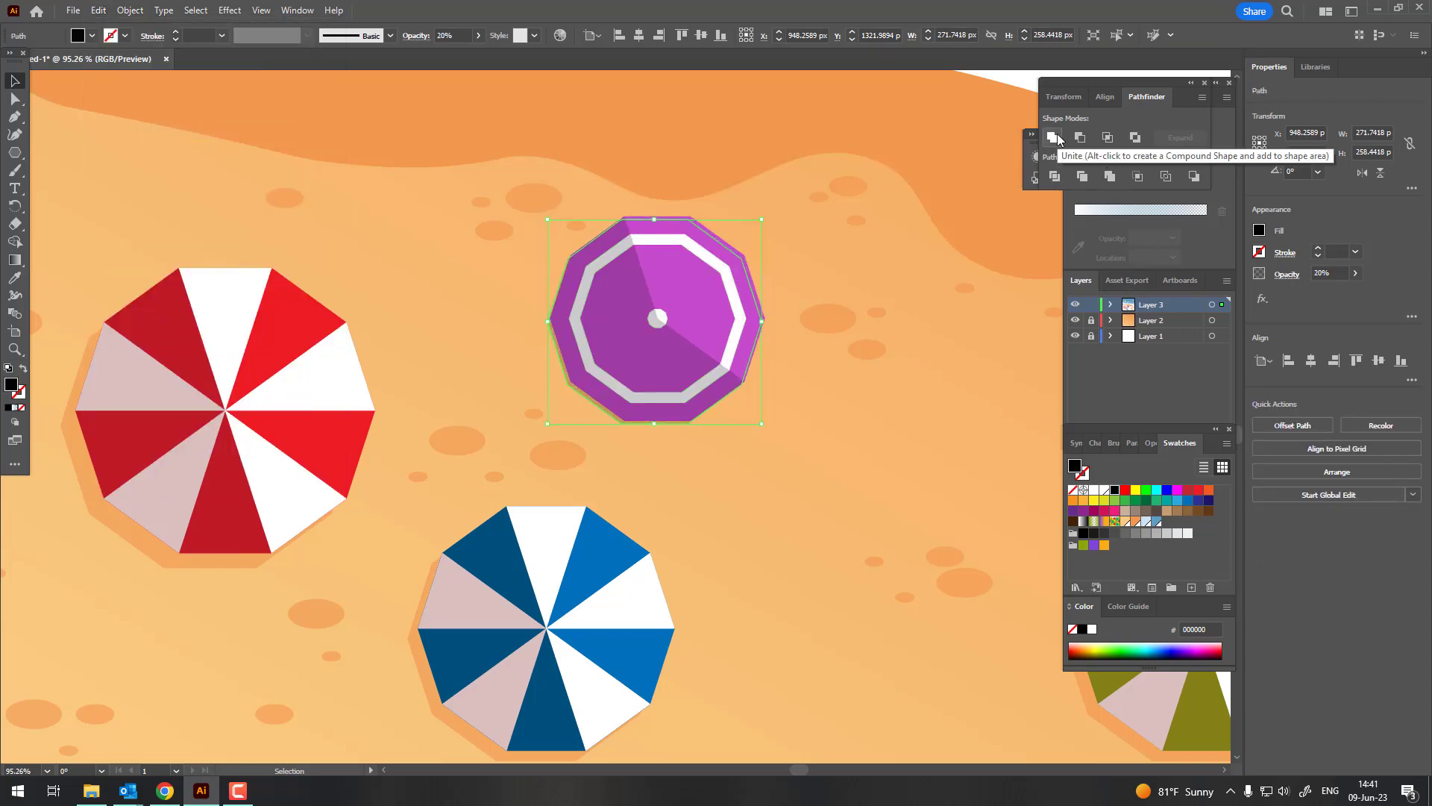
# Nudge the shadow down-left and eyedropper the other umbrellas' orange shadow colour onto it.
pyautogui.press('Down')
pyautogui.press('Left')
pyautogui.press('Down')
pyautogui.press('Left')
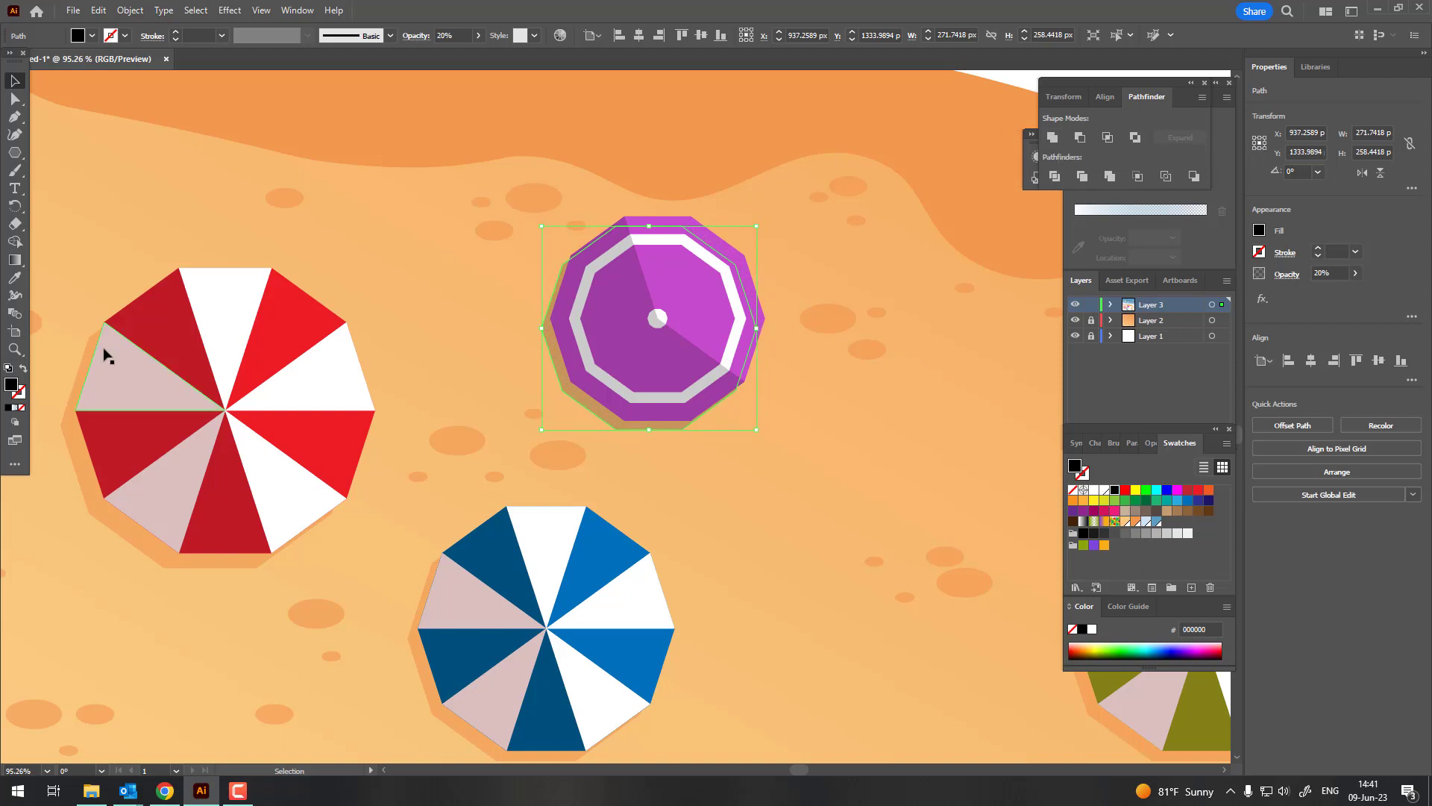
pyautogui.click(15, 277)
pyautogui.click(115, 518)
# Group the purple umbrella with its shadow, shrink it to about 201 px and place it left of the blue umbrella.
pyautogui.press('z')
pyautogui.moveTo(492, 522); pyautogui.dragTo(146, 103)
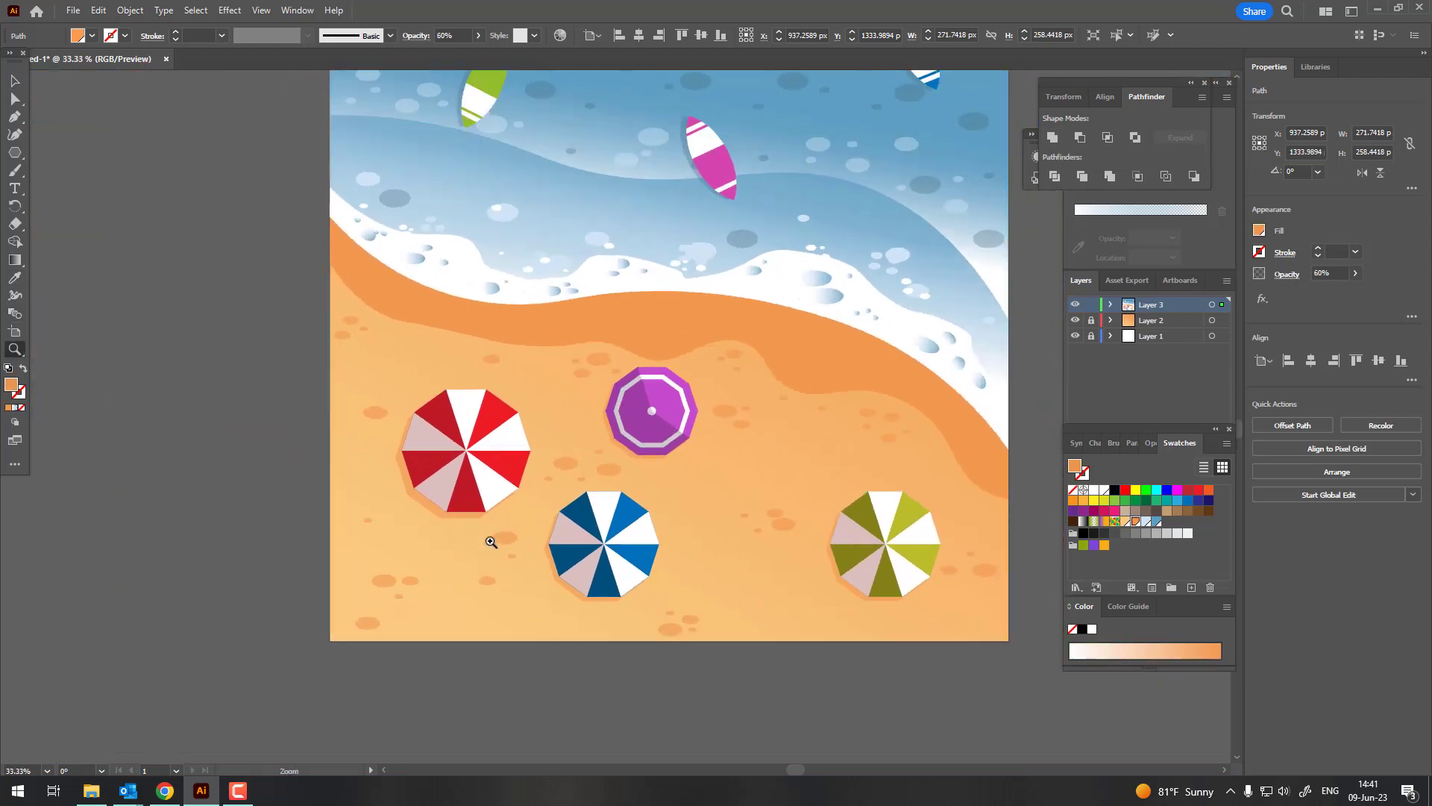
pyautogui.keyDown('shift'); pyautogui.click(677, 442); pyautogui.keyUp('shift')
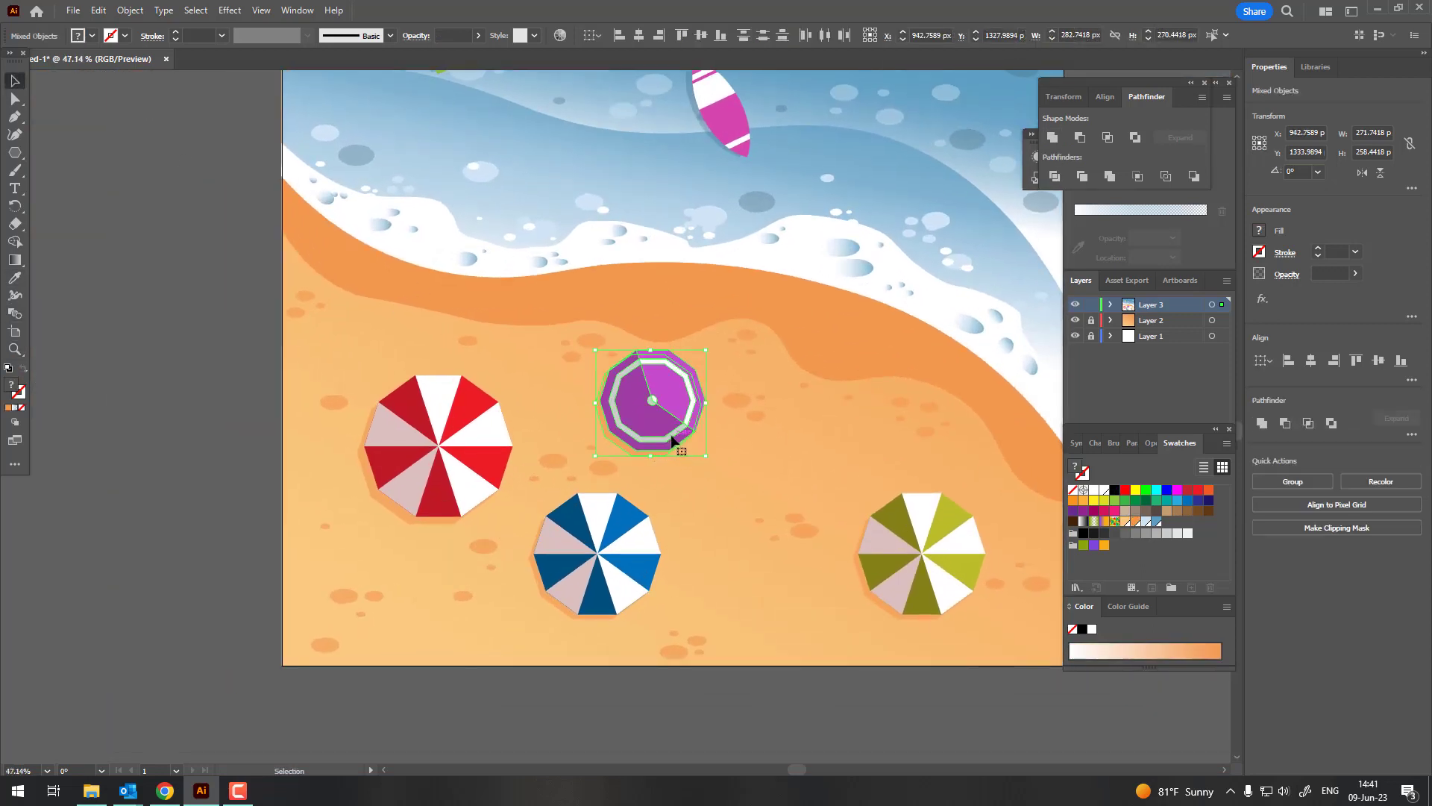
pyautogui.rightClick(650, 372)
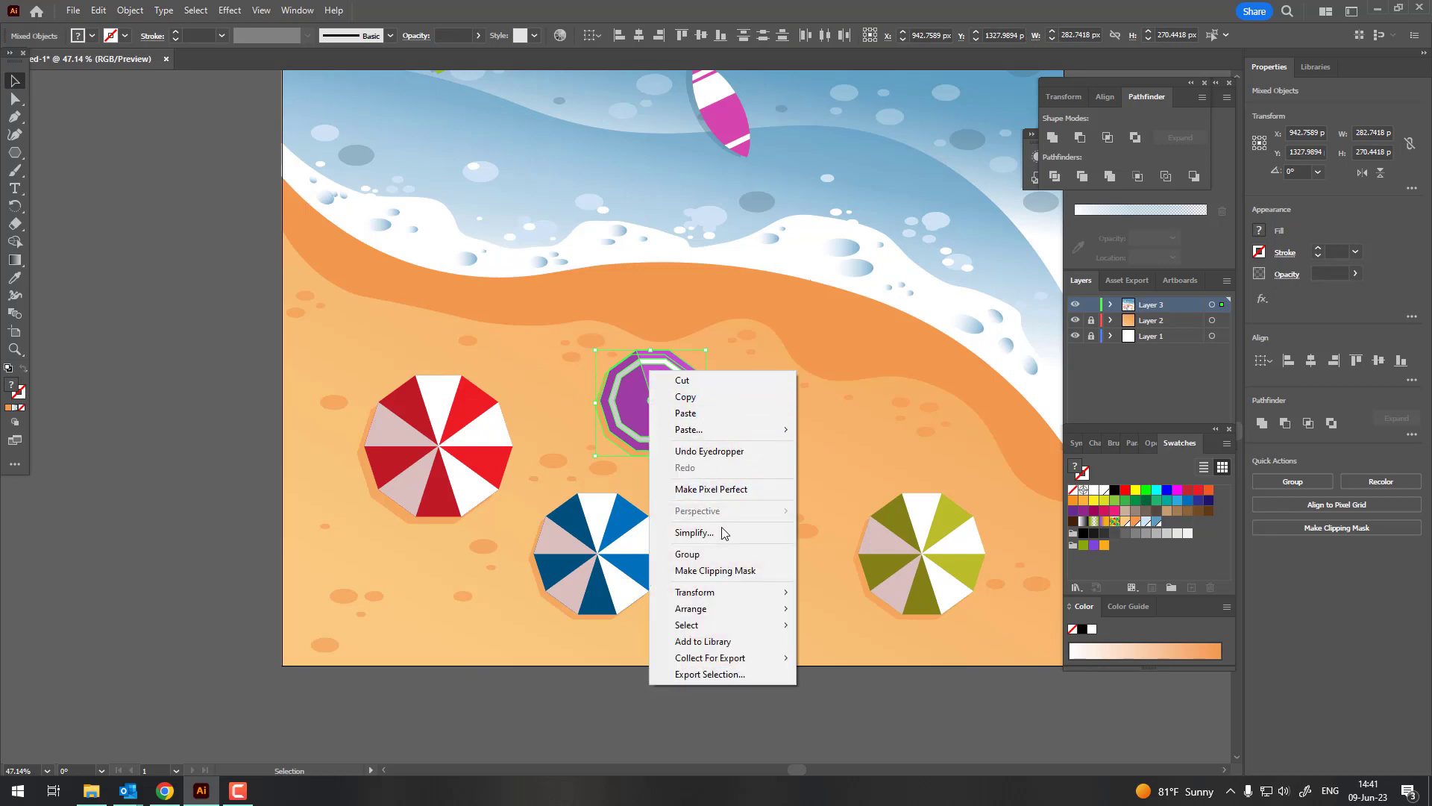
pyautogui.click(717, 552)
pyautogui.moveTo(643, 418); pyautogui.dragTo(576, 444)
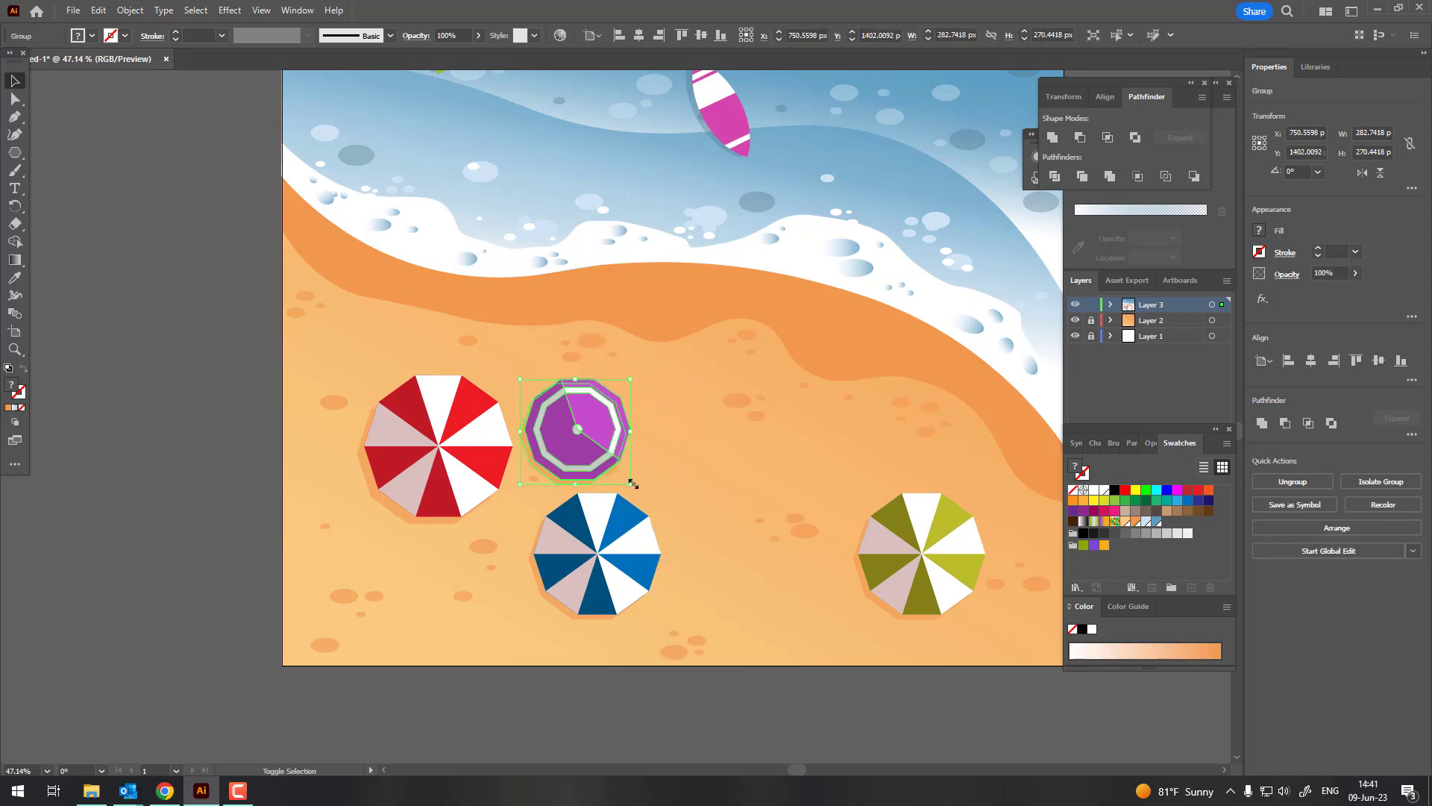
pyautogui.moveTo(633, 483)
pyautogui.mouseDown()
pyautogui.moveTo(563, 420)
pyautogui.moveTo(430, 570)
pyautogui.mouseUp()
pyautogui.click(696, 438)
pyautogui.press('z')
pyautogui.moveTo(577, 480)
pyautogui.mouseDown()
pyautogui.moveTo(332, 475)
pyautogui.moveTo(656, 489)
pyautogui.mouseUp()
pyautogui.moveTo(487, 520); pyautogui.dragTo(421, 531)
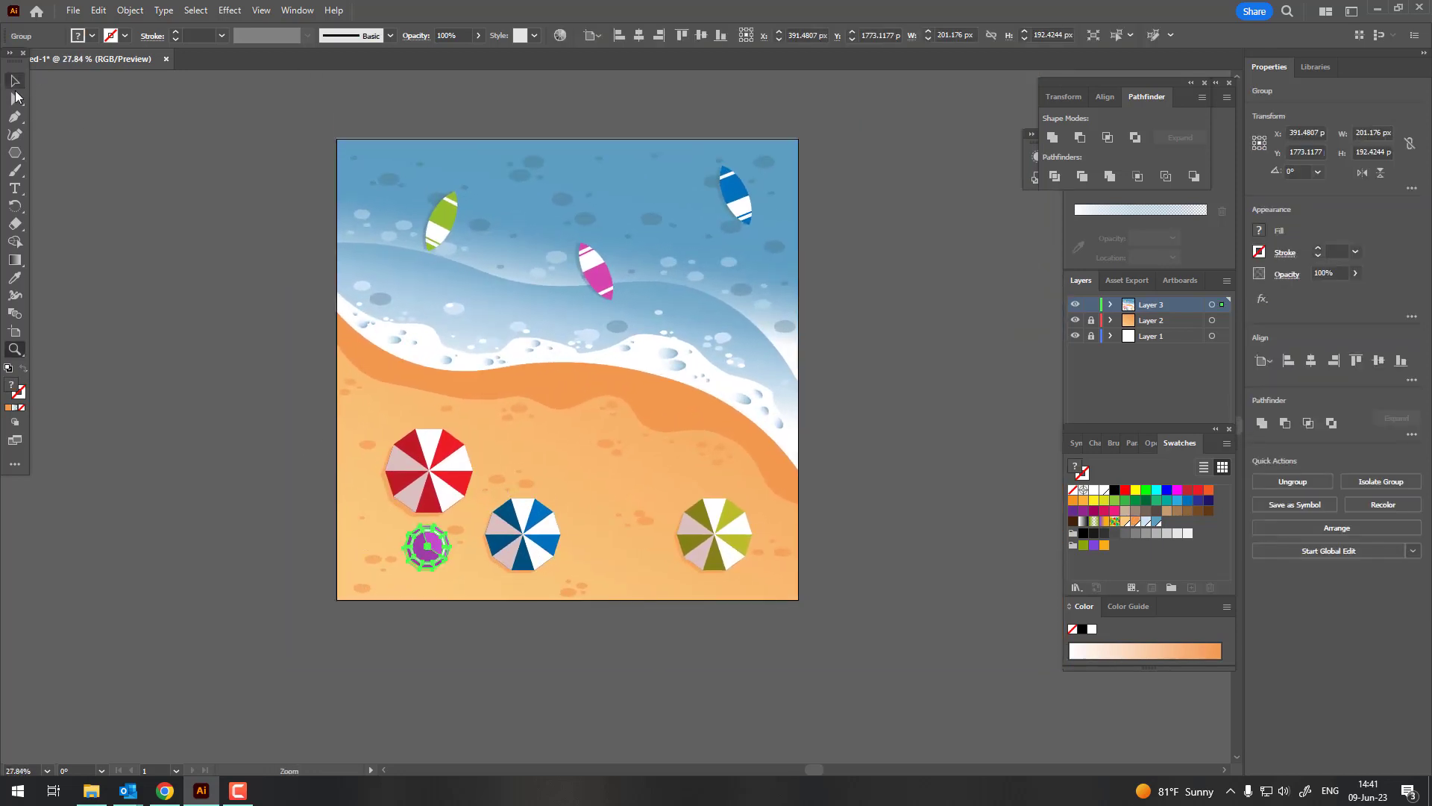
pyautogui.click(15, 82)
pyautogui.click(928, 636)
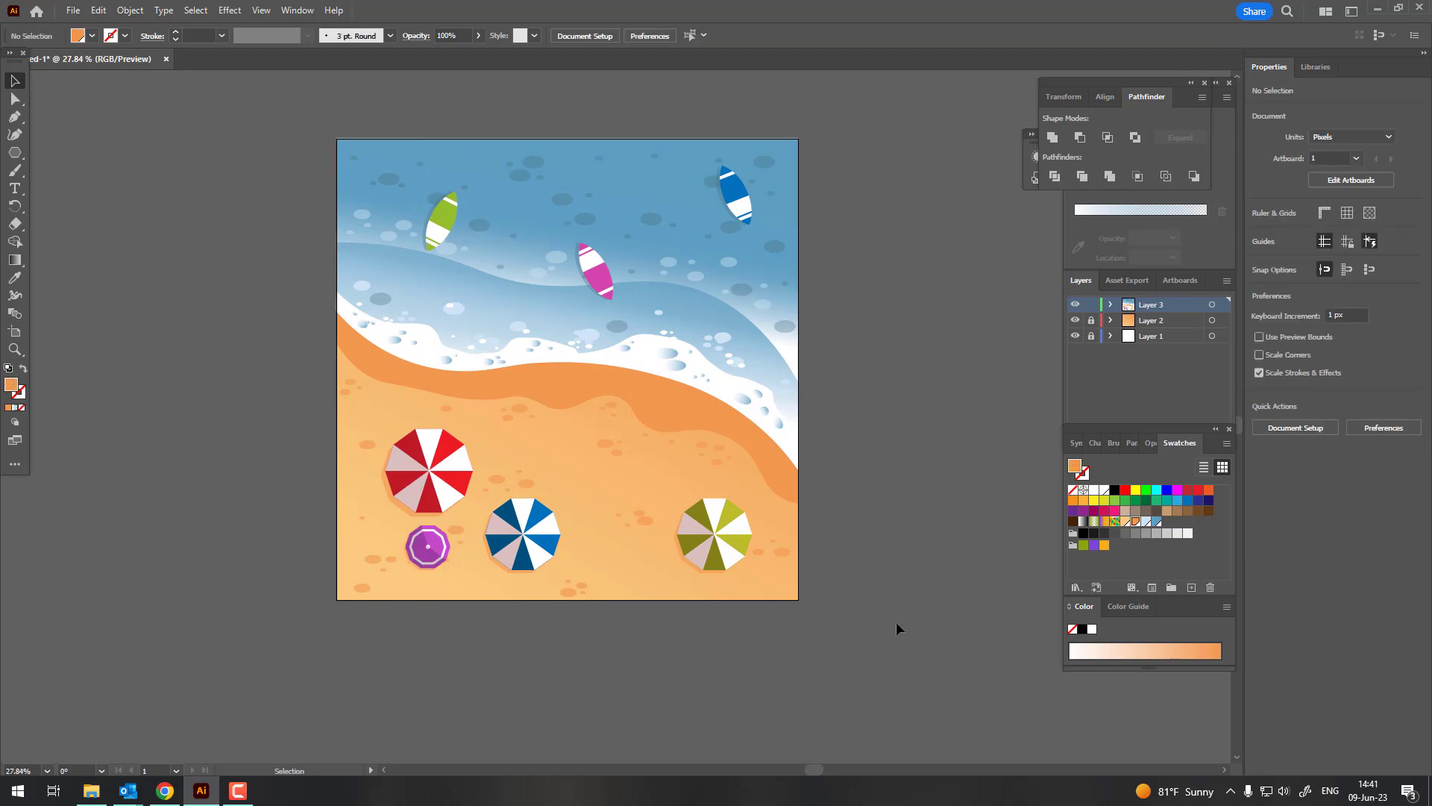
# Draw a star on the sand and fill it coral red (EF7550).
pyautogui.press('z')
pyautogui.moveTo(579, 656); pyautogui.dragTo(682, 695)
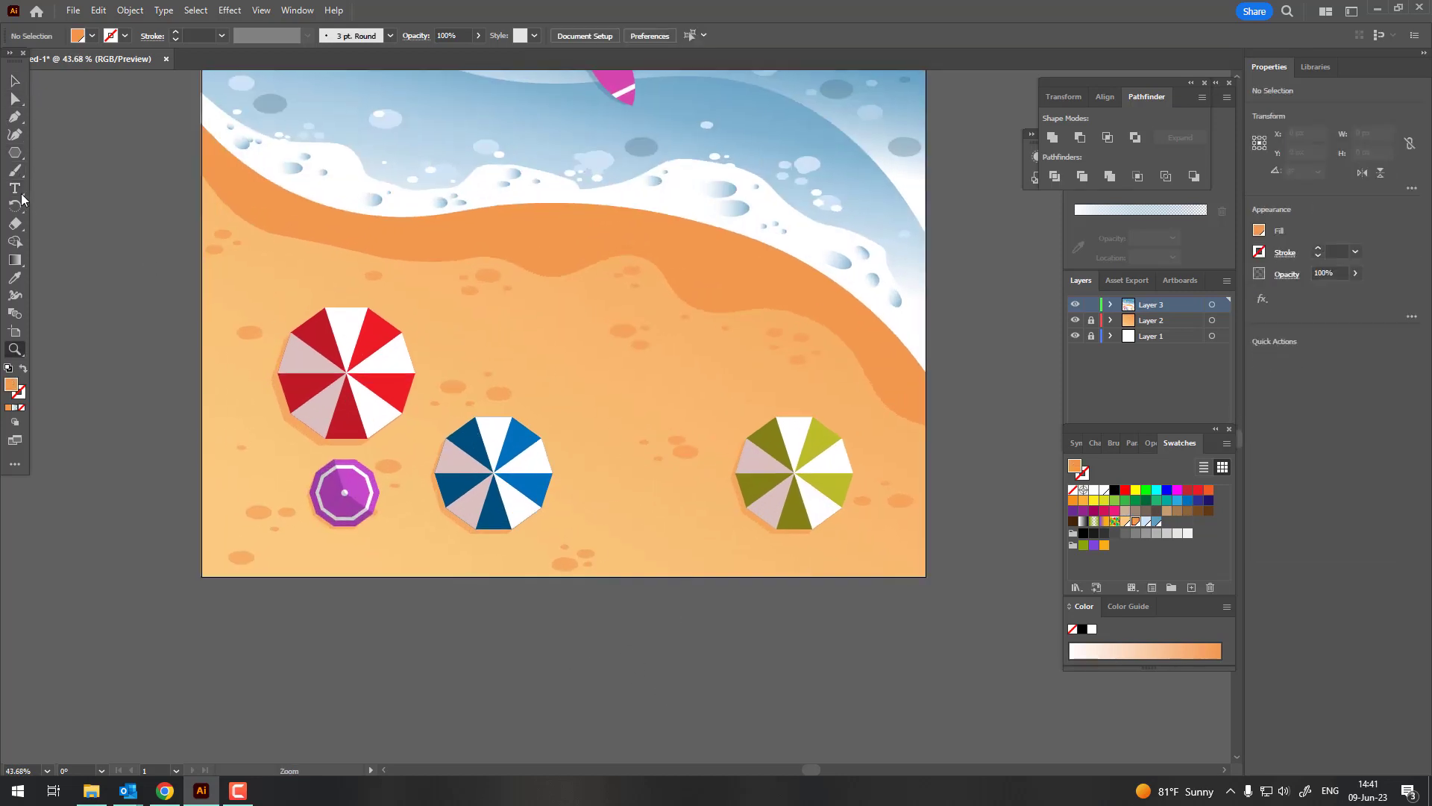
pyautogui.moveTo(15, 152); pyautogui.dragTo(74, 208)
pyautogui.moveTo(560, 307); pyautogui.dragTo(585, 322)
pyautogui.press('z')
pyautogui.moveTo(574, 257); pyautogui.dragTo(761, 403)
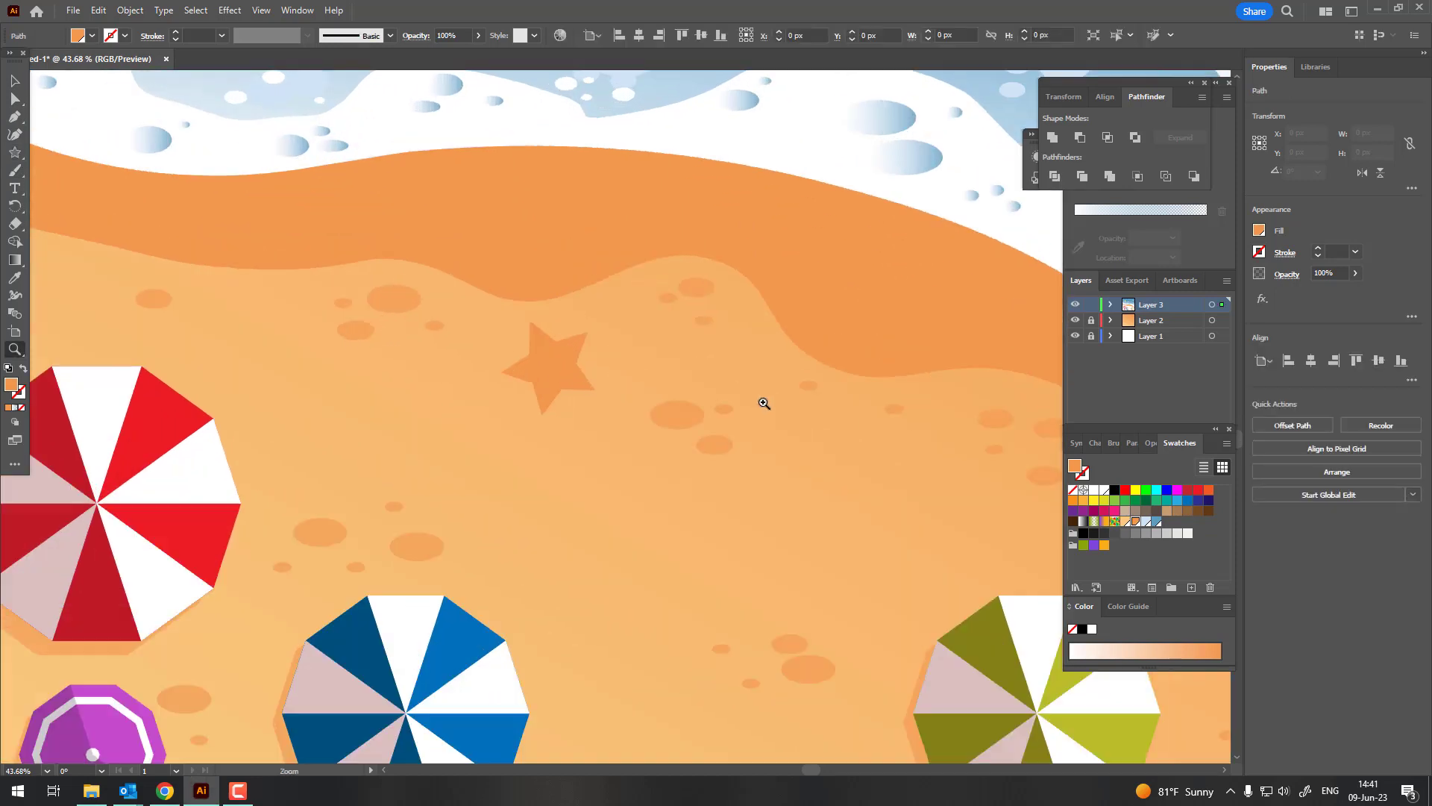
pyautogui.doubleClick(11, 385)
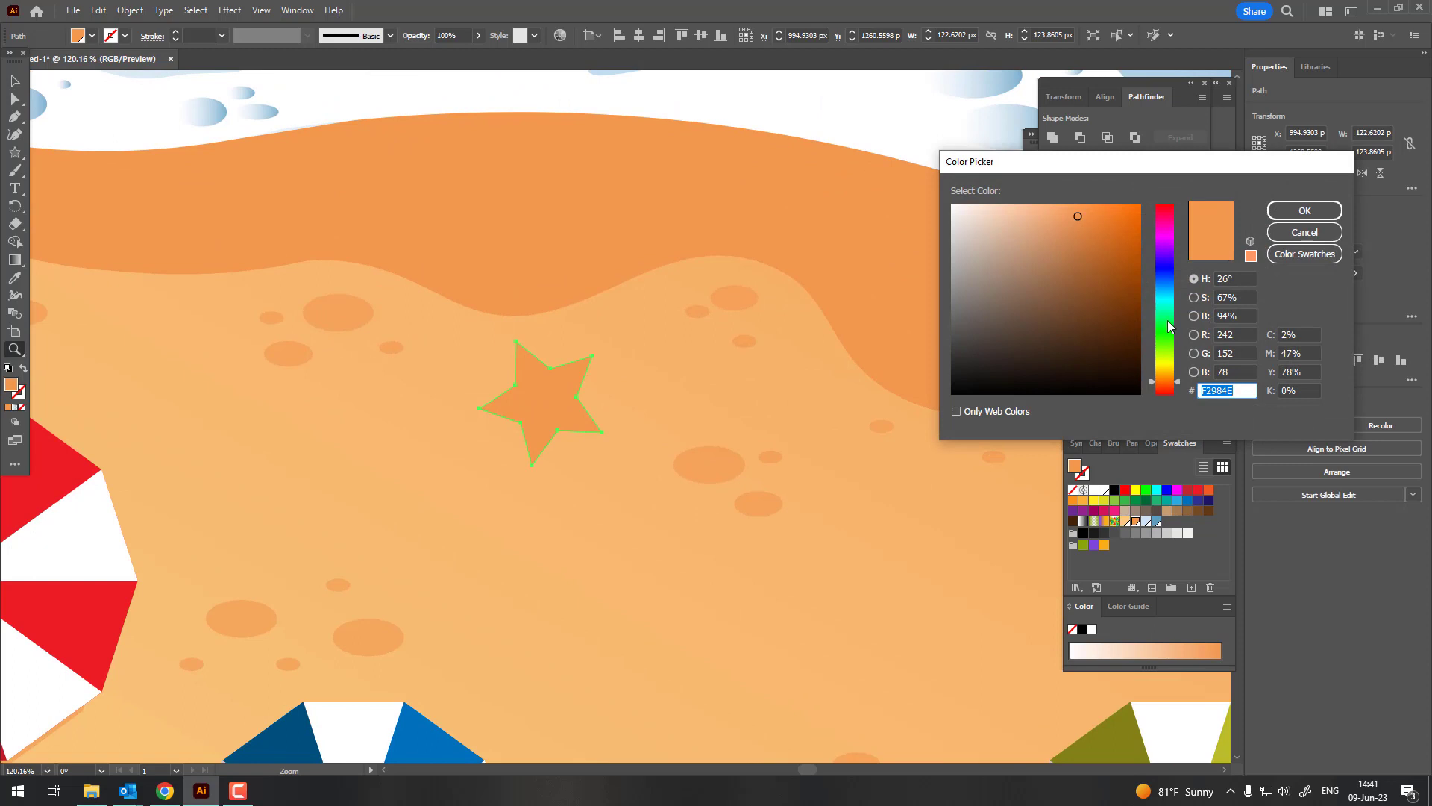
pyautogui.moveTo(1169, 326)
pyautogui.mouseDown()
pyautogui.moveTo(1160, 216)
pyautogui.moveTo(1165, 386)
pyautogui.mouseUp()
pyautogui.click(1307, 212)
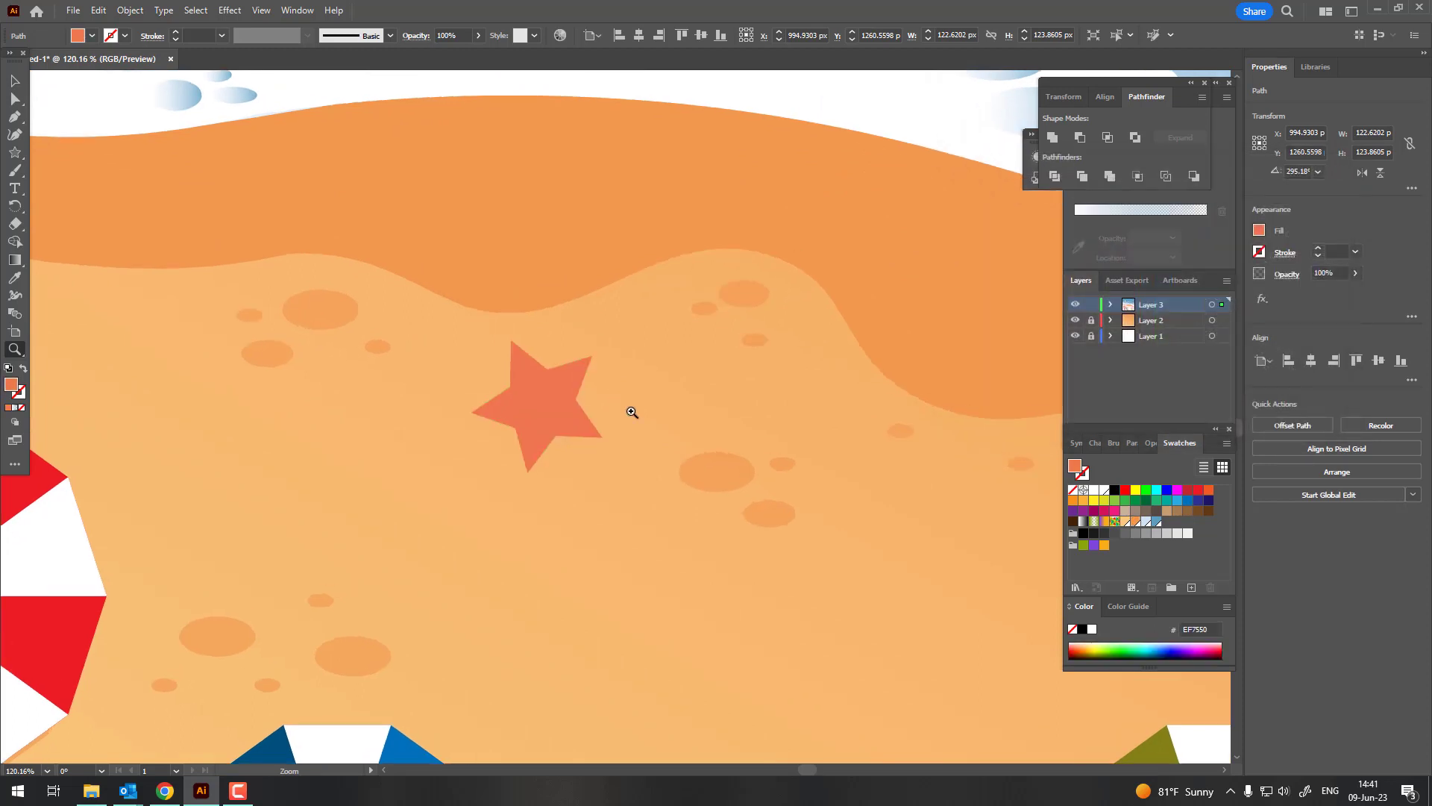
# Round the star's top, right, left and bottom points with the corner widgets.
pyautogui.scroll(5, 630, 408)
pyautogui.scroll(-2, 575, 361)
pyautogui.click(13, 98)
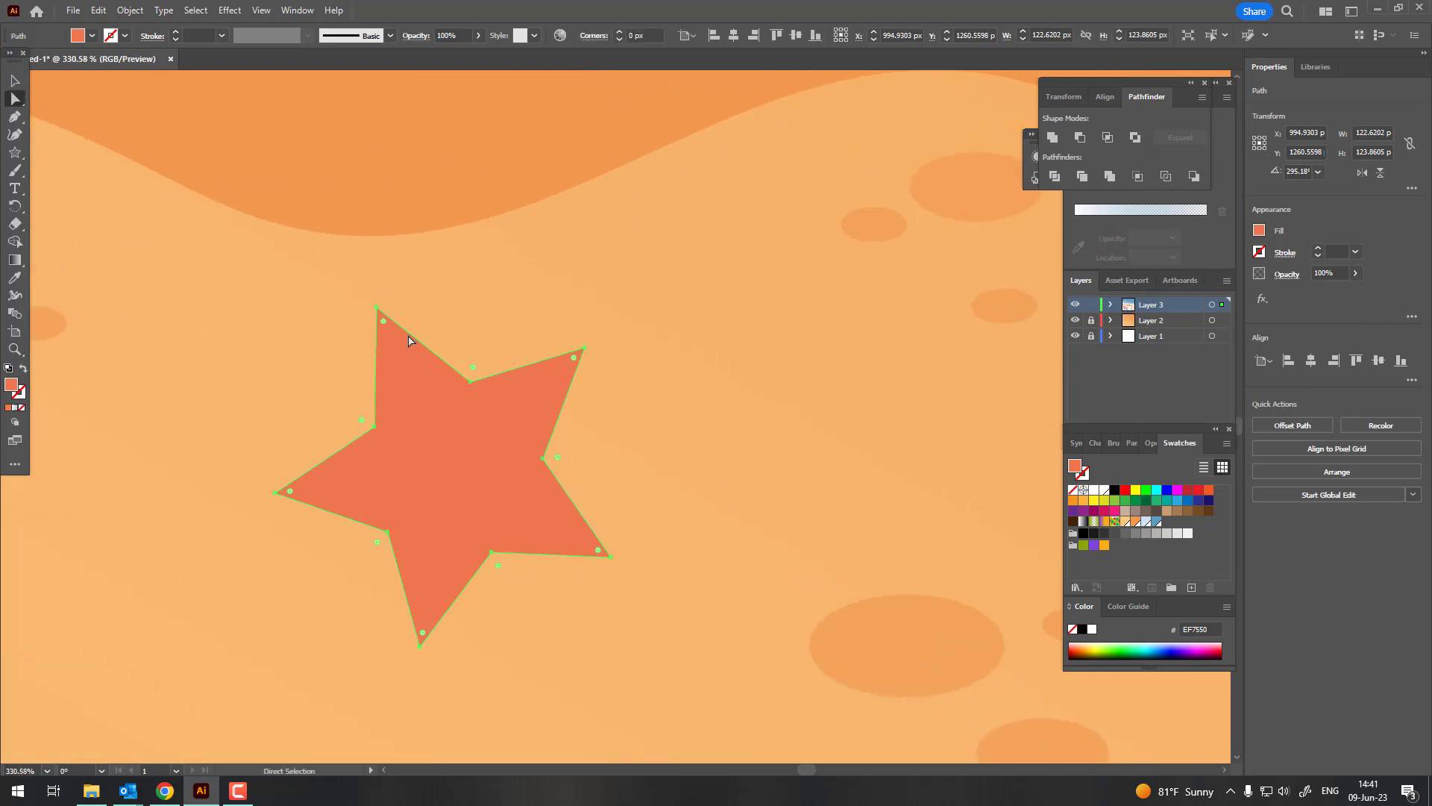
pyautogui.click(377, 308)
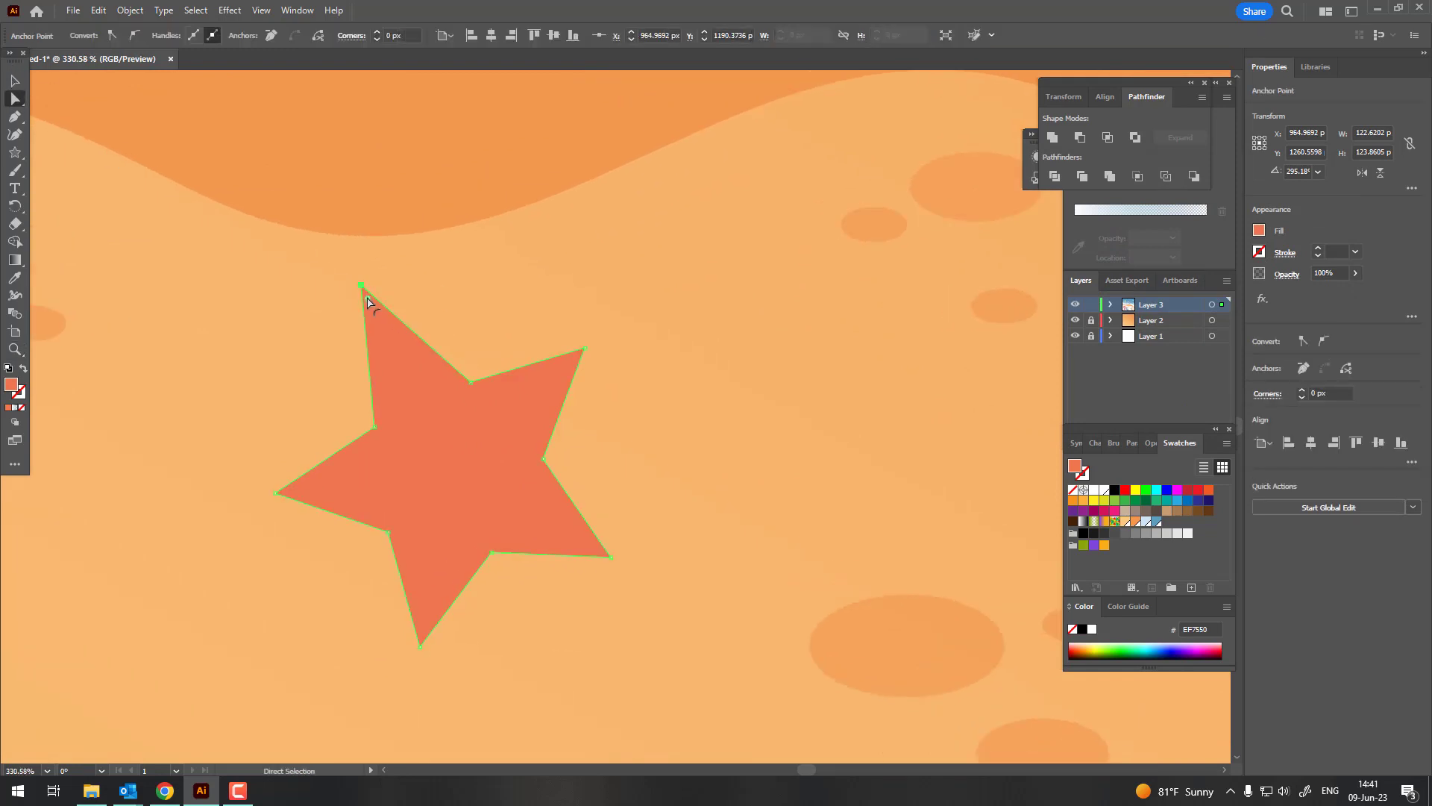
pyautogui.moveTo(382, 319); pyautogui.dragTo(383, 325)
pyautogui.click(586, 351)
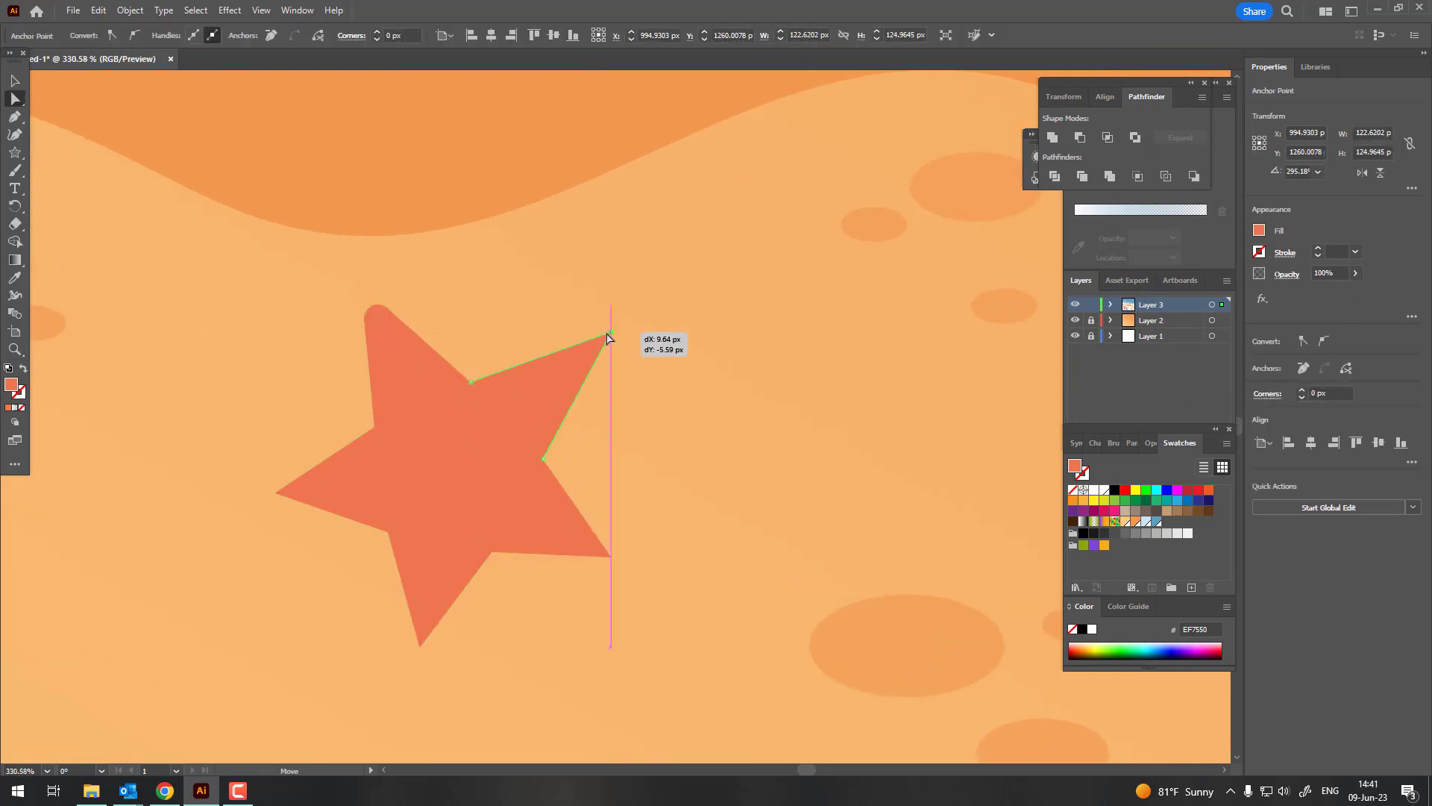
pyautogui.moveTo(576, 358)
pyautogui.mouseDown()
pyautogui.moveTo(563, 373)
pyautogui.moveTo(586, 361)
pyautogui.mouseUp()
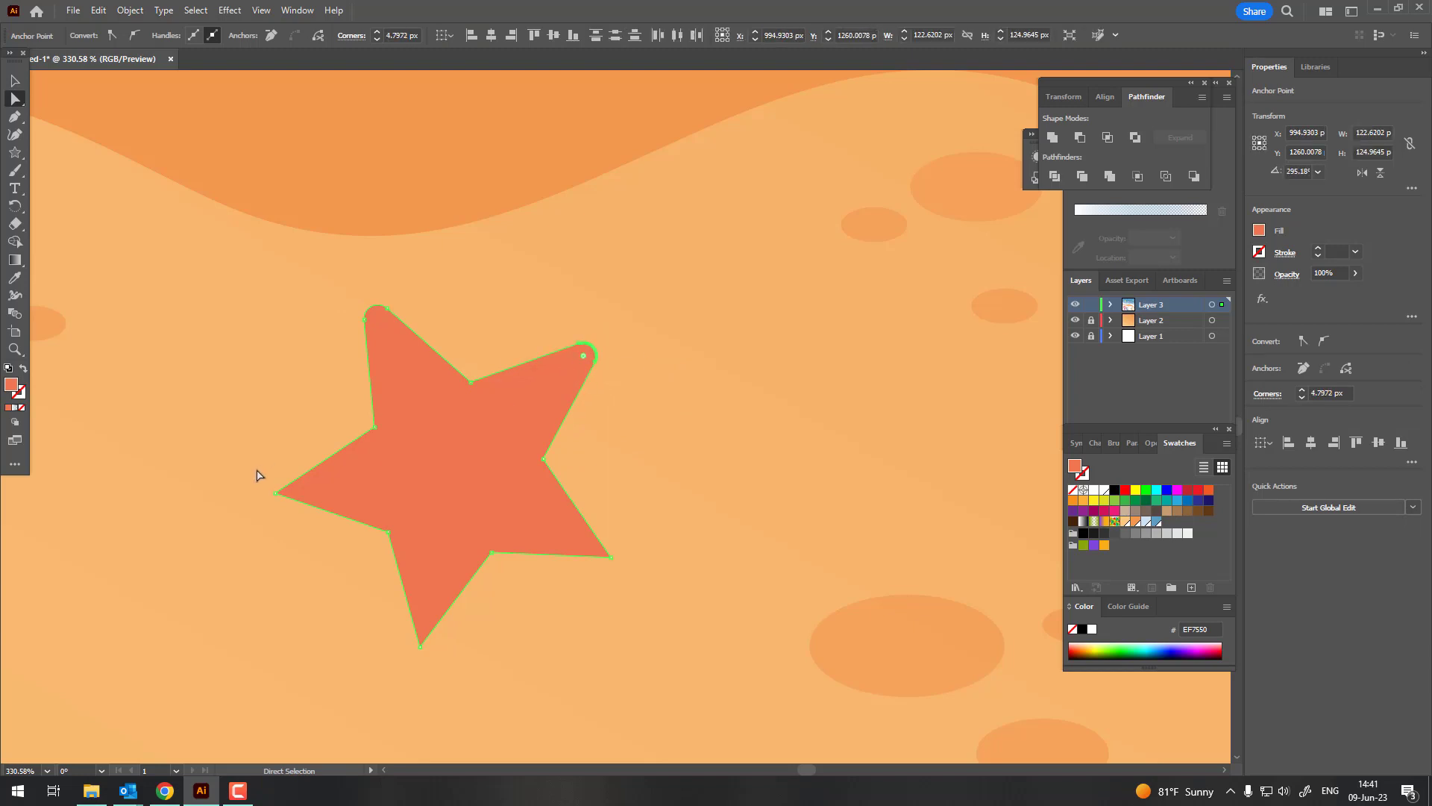
pyautogui.moveTo(281, 497)
pyautogui.mouseDown()
pyautogui.moveTo(243, 489)
pyautogui.moveTo(271, 502)
pyautogui.mouseUp()
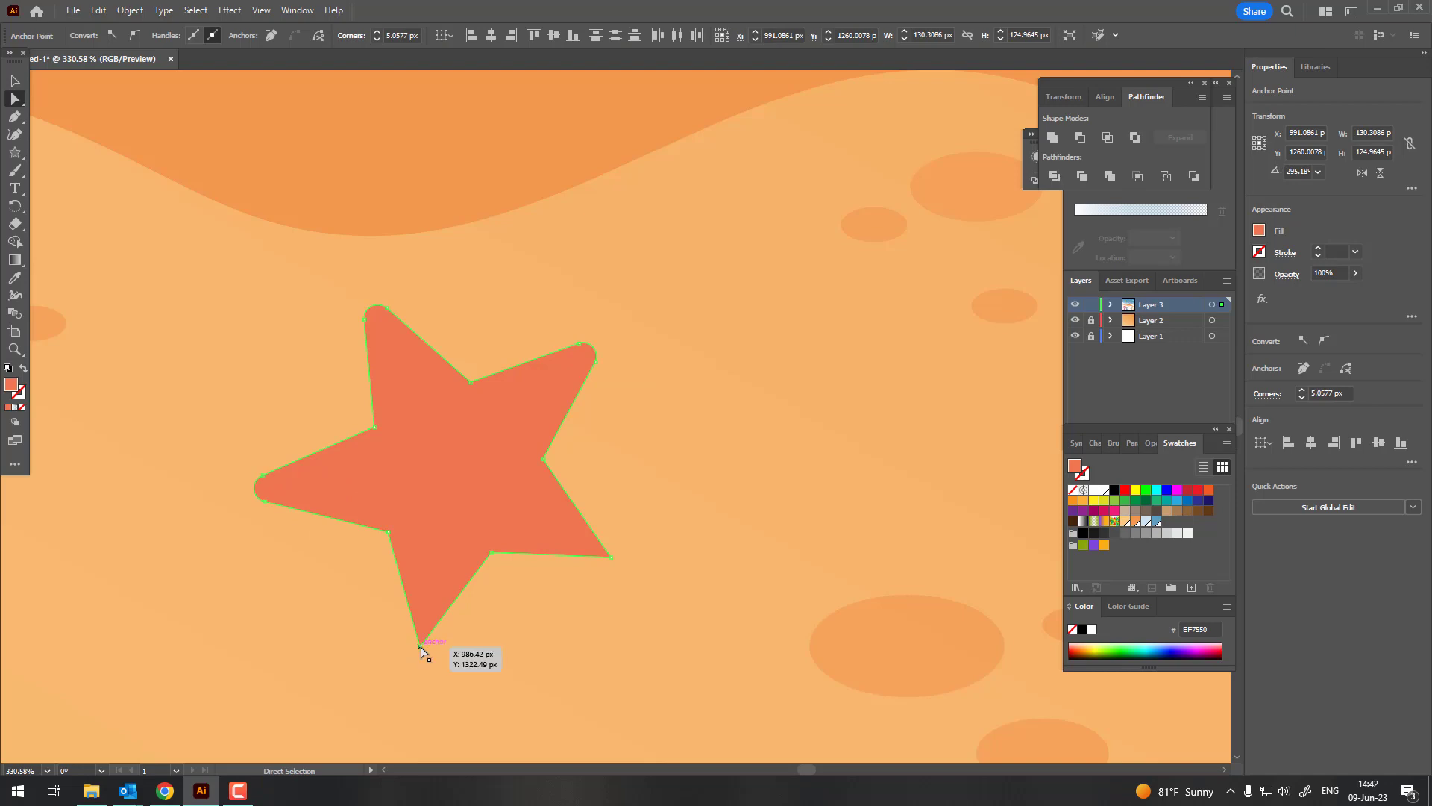
pyautogui.moveTo(421, 651); pyautogui.dragTo(416, 656)
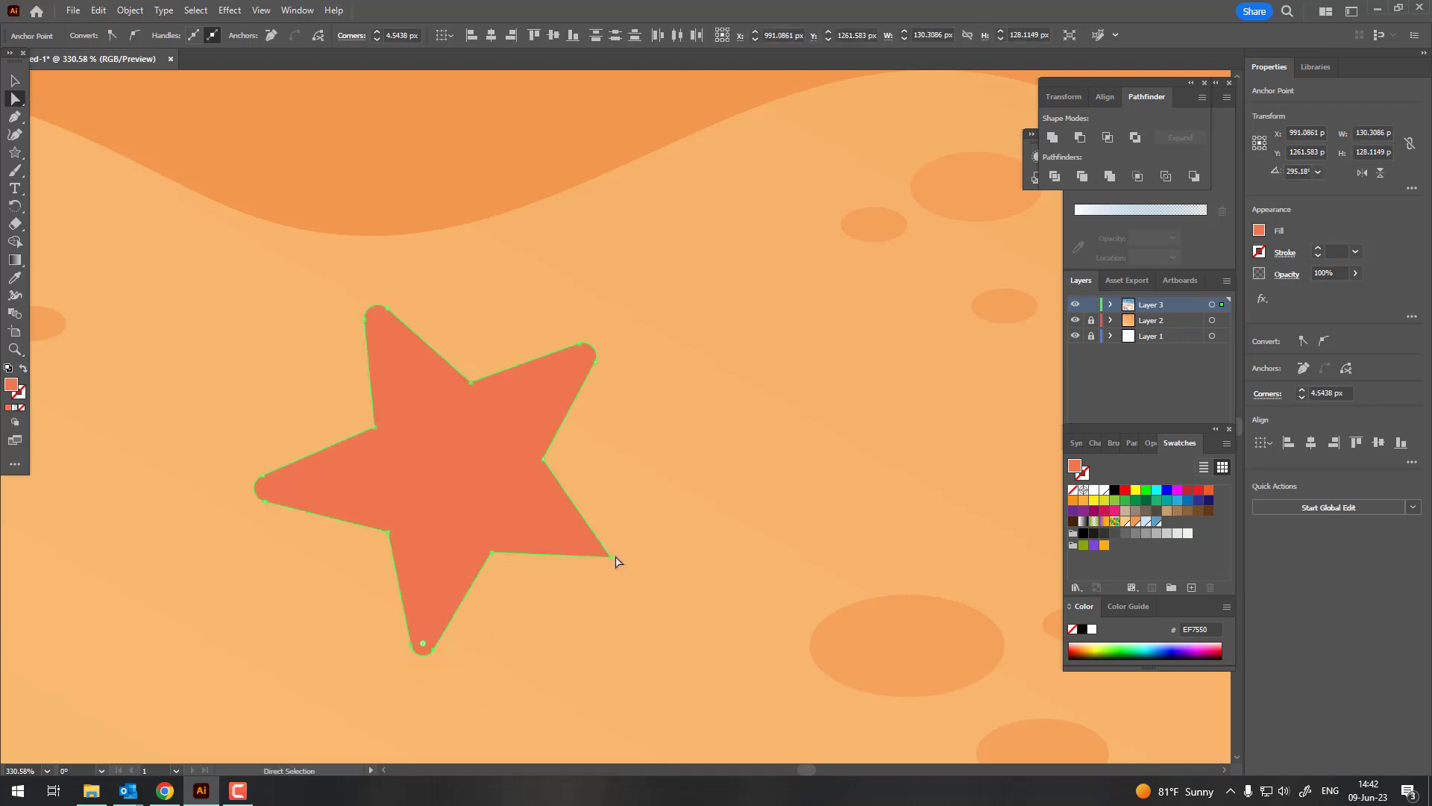
pyautogui.press('z')
pyautogui.moveTo(601, 550)
pyautogui.mouseDown()
pyautogui.moveTo(87, 440)
pyautogui.moveTo(671, 535)
pyautogui.mouseUp()
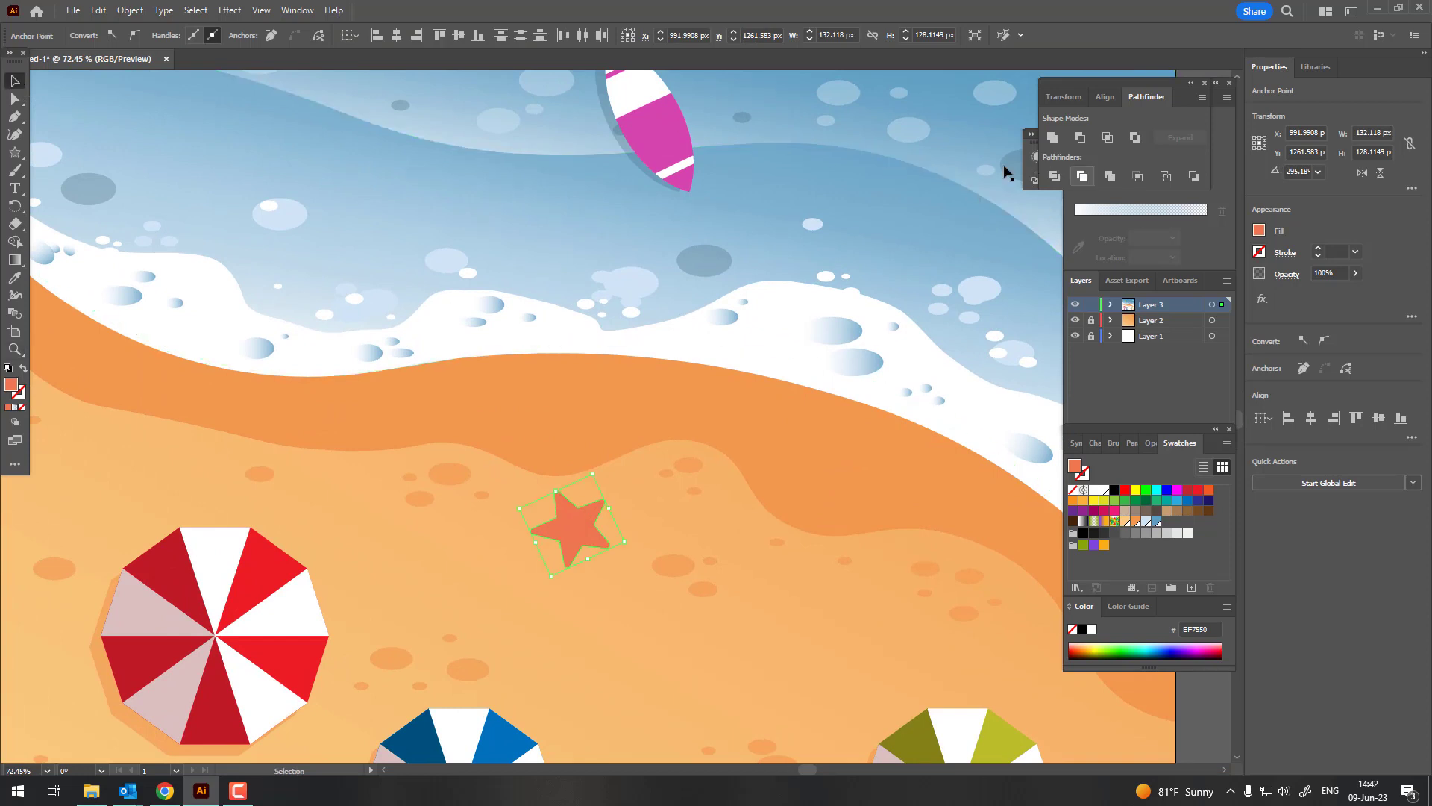
# Move the starfish left on the sand and Alt-drag a copy beside it.
pyautogui.moveTo(578, 543)
pyautogui.mouseDown()
pyautogui.moveTo(502, 520)
pyautogui.moveTo(519, 498)
pyautogui.mouseUp()
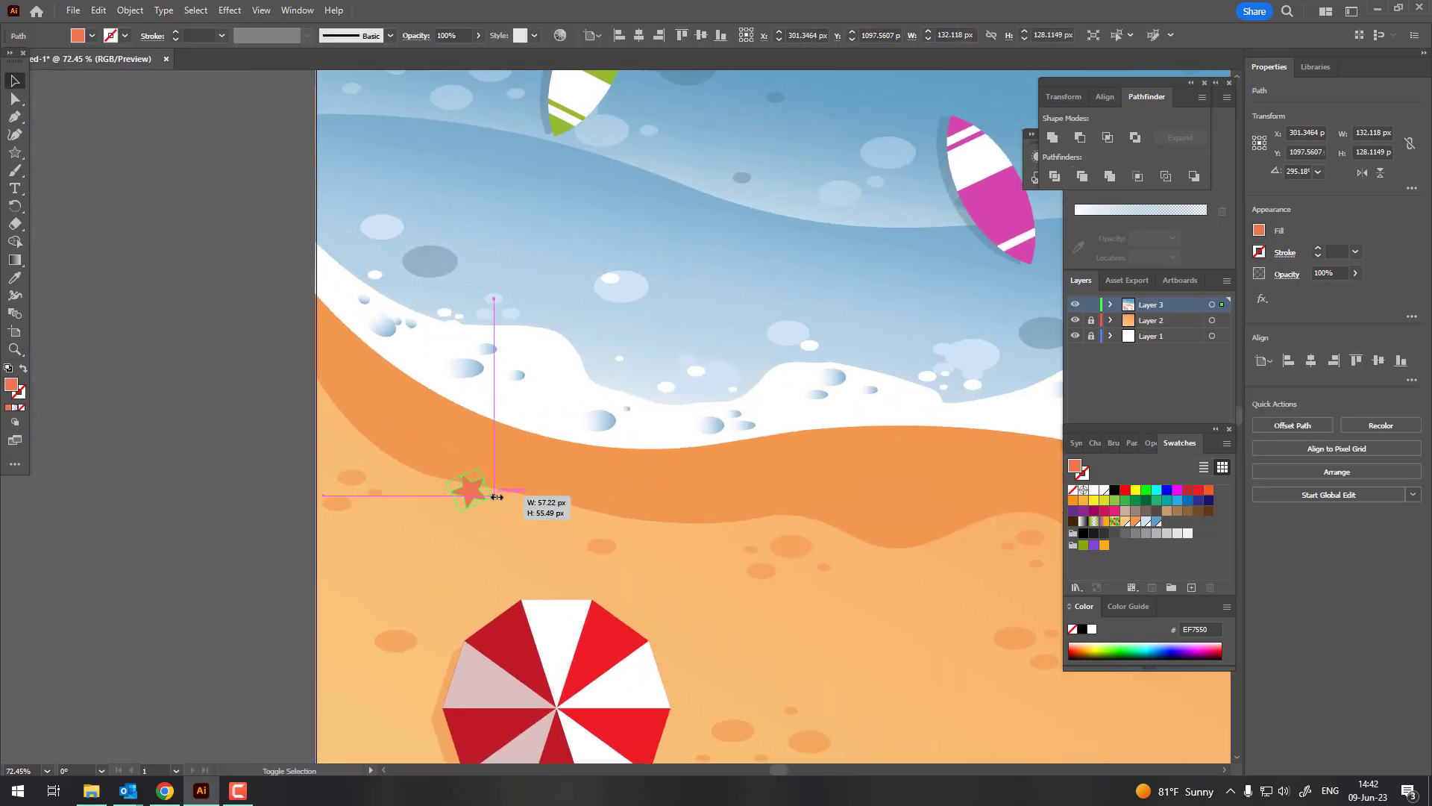
pyautogui.keyDown('alt'); pyautogui.scroll(4, 459, 486); pyautogui.keyUp('alt')
pyautogui.keyDown('alt'); pyautogui.scroll(3, 492, 485); pyautogui.keyUp('alt')
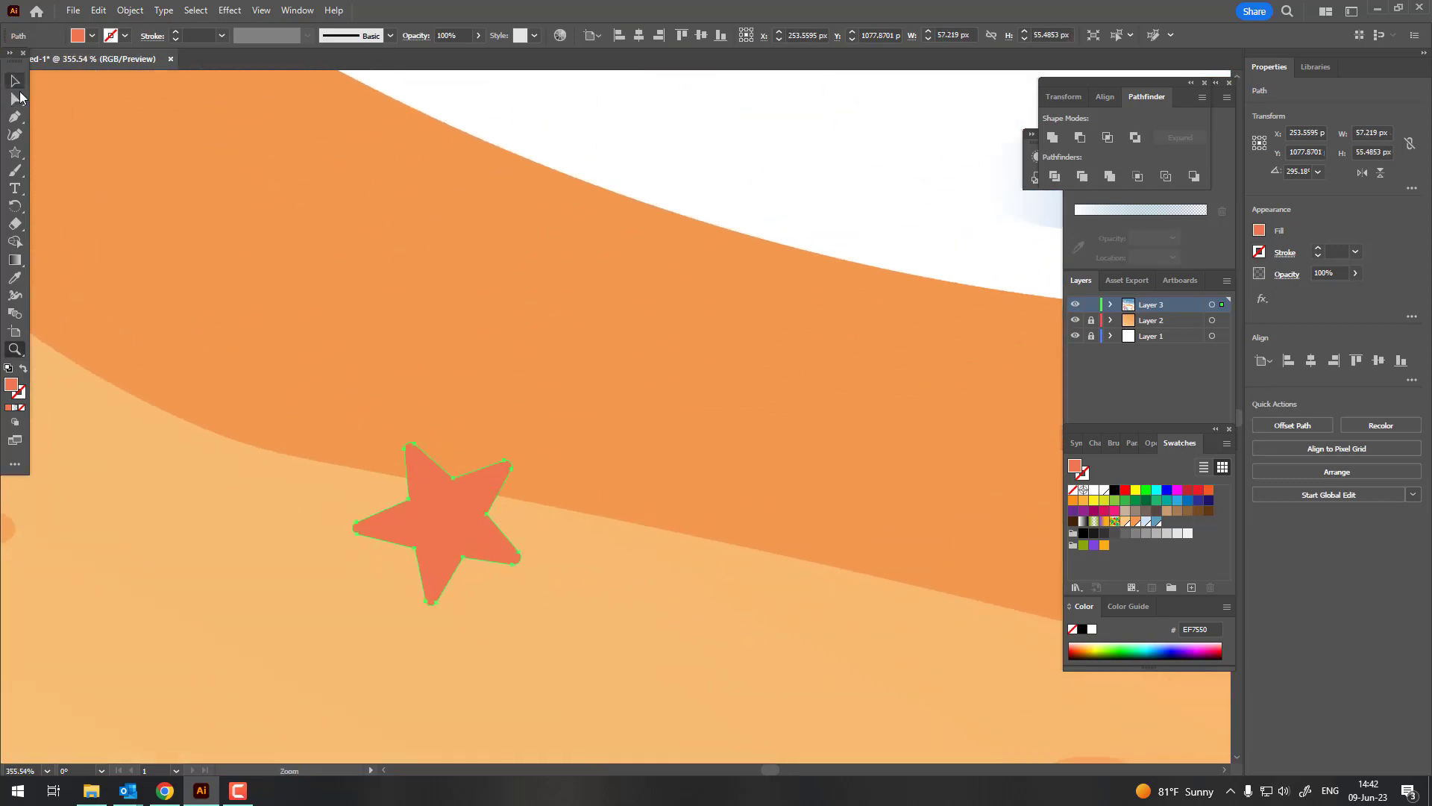
pyautogui.moveTo(414, 495)
pyautogui.keyDown('alt'); pyautogui.mouseDown()
pyautogui.moveTo(749, 571)
pyautogui.moveTo(655, 562)
pyautogui.moveTo(607, 447)
pyautogui.mouseUp(); pyautogui.keyUp('alt')
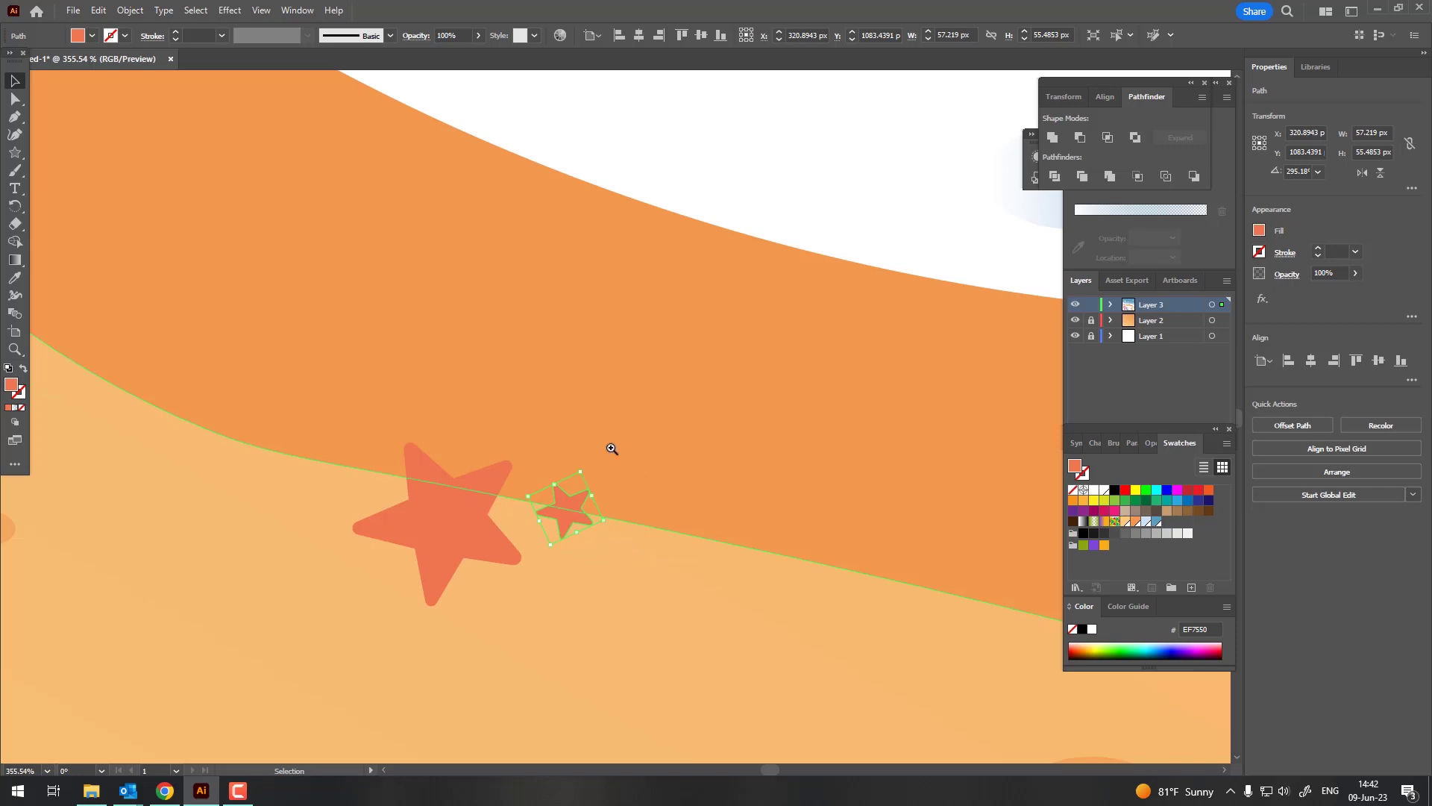
pyautogui.keyDown('alt'); pyautogui.scroll(-10, 535, 413); pyautogui.keyUp('alt')
pyautogui.moveTo(197, 402); pyautogui.dragTo(54, 367)
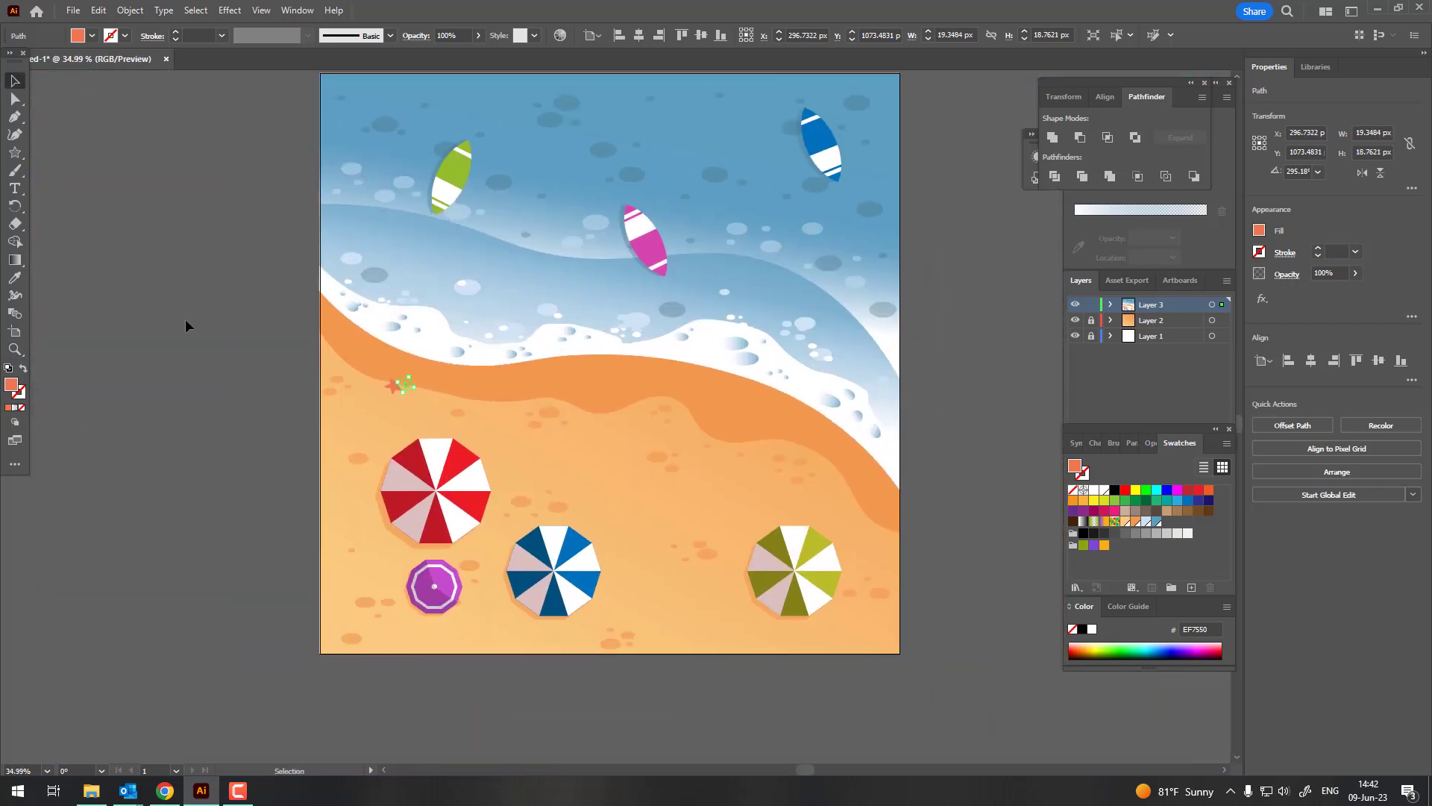
# Alt-drag more starfish copies onto the sand below the shoreline and near the wave.
pyautogui.keyDown('alt'); pyautogui.moveTo(395, 389); pyautogui.dragTo(627, 525); pyautogui.keyUp('alt')
pyautogui.moveTo(401, 387)
pyautogui.keyDown('alt'); pyautogui.mouseDown()
pyautogui.moveTo(631, 522)
pyautogui.moveTo(832, 460)
pyautogui.moveTo(781, 436)
pyautogui.mouseUp(); pyautogui.keyUp('alt')
pyautogui.click(661, 527)
pyautogui.click(949, 575)
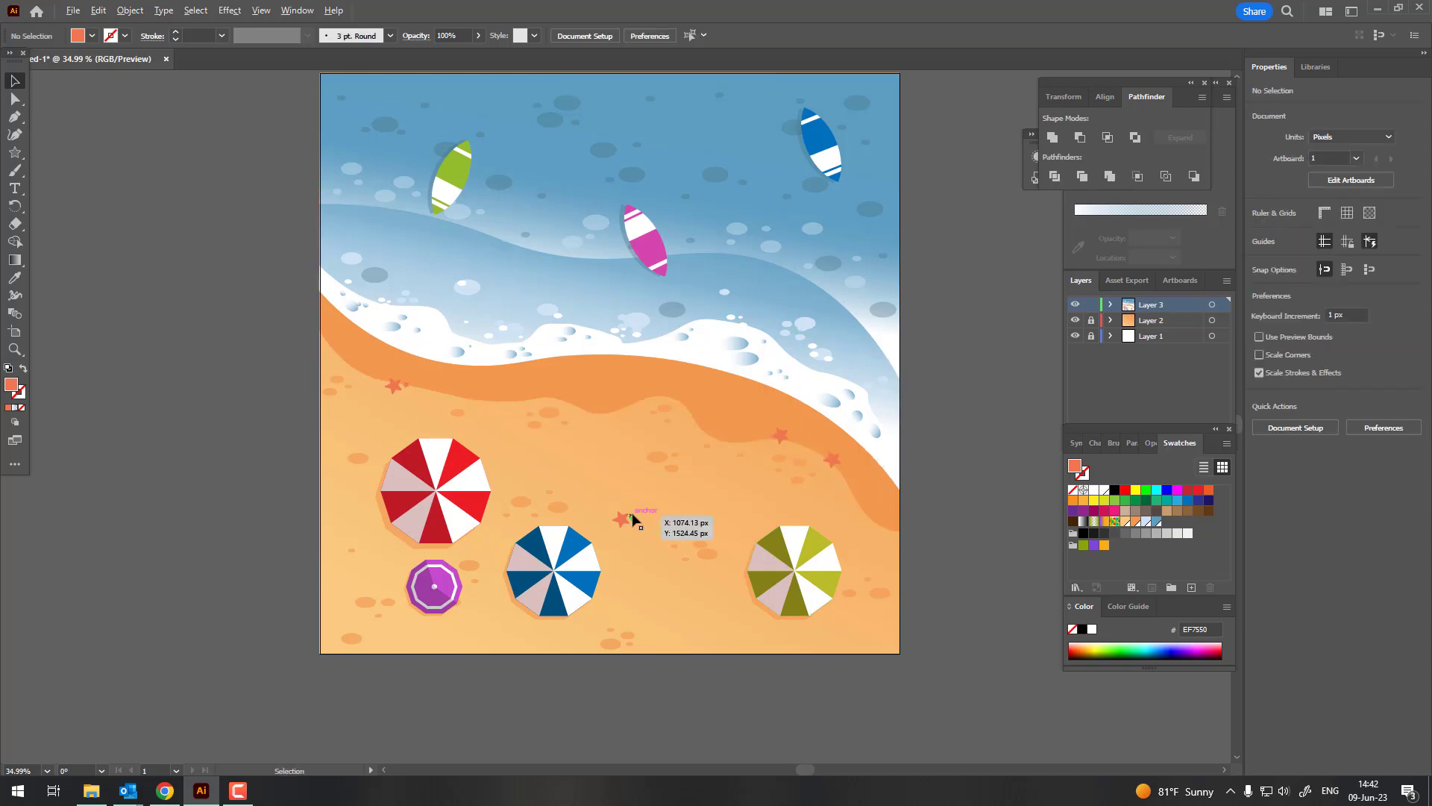
pyautogui.keyDown('alt'); pyautogui.moveTo(633, 517); pyautogui.dragTo(821, 464); pyautogui.keyUp('alt')
pyautogui.moveTo(758, 430); pyautogui.dragTo(586, 409)
pyautogui.press('z')
pyautogui.moveTo(675, 470)
pyautogui.mouseDown()
pyautogui.moveTo(518, 502)
pyautogui.moveTo(602, 551)
pyautogui.mouseUp()
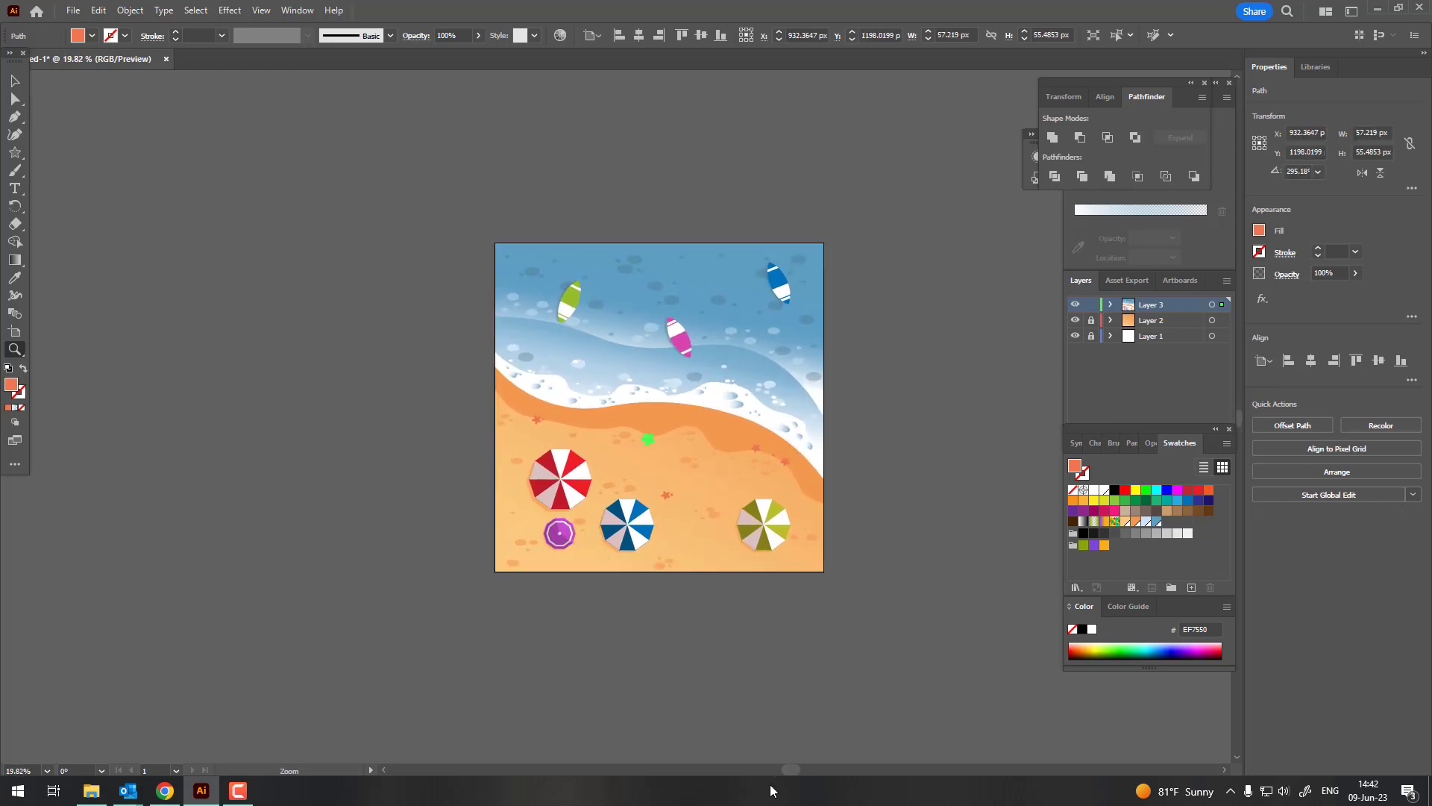
pyautogui.moveTo(682, 428); pyautogui.dragTo(994, 627)
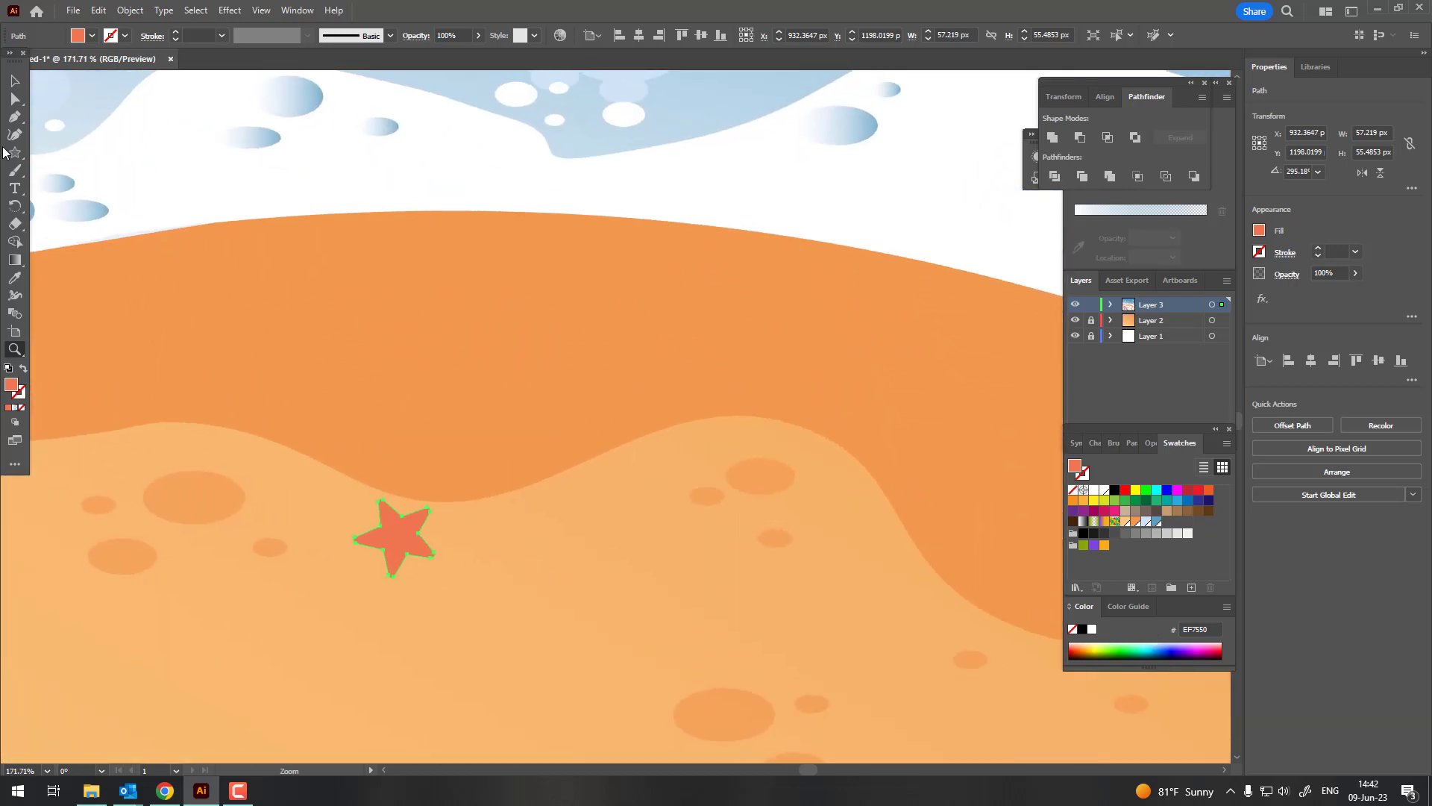
# Pen-draw a closed fan-shaped shell with a curved outer edge beside a starfish.
pyautogui.click(624, 518)
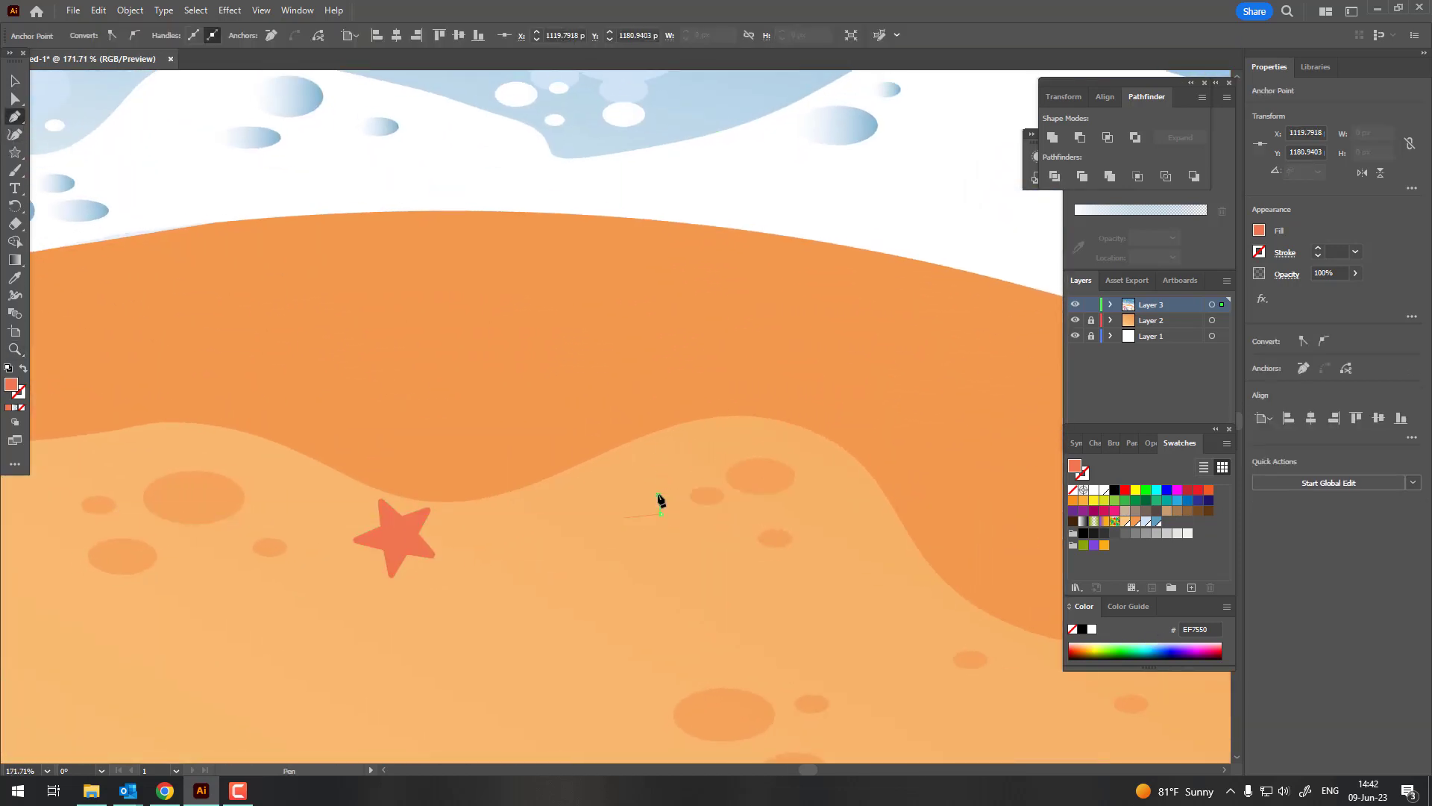
pyautogui.click(658, 494)
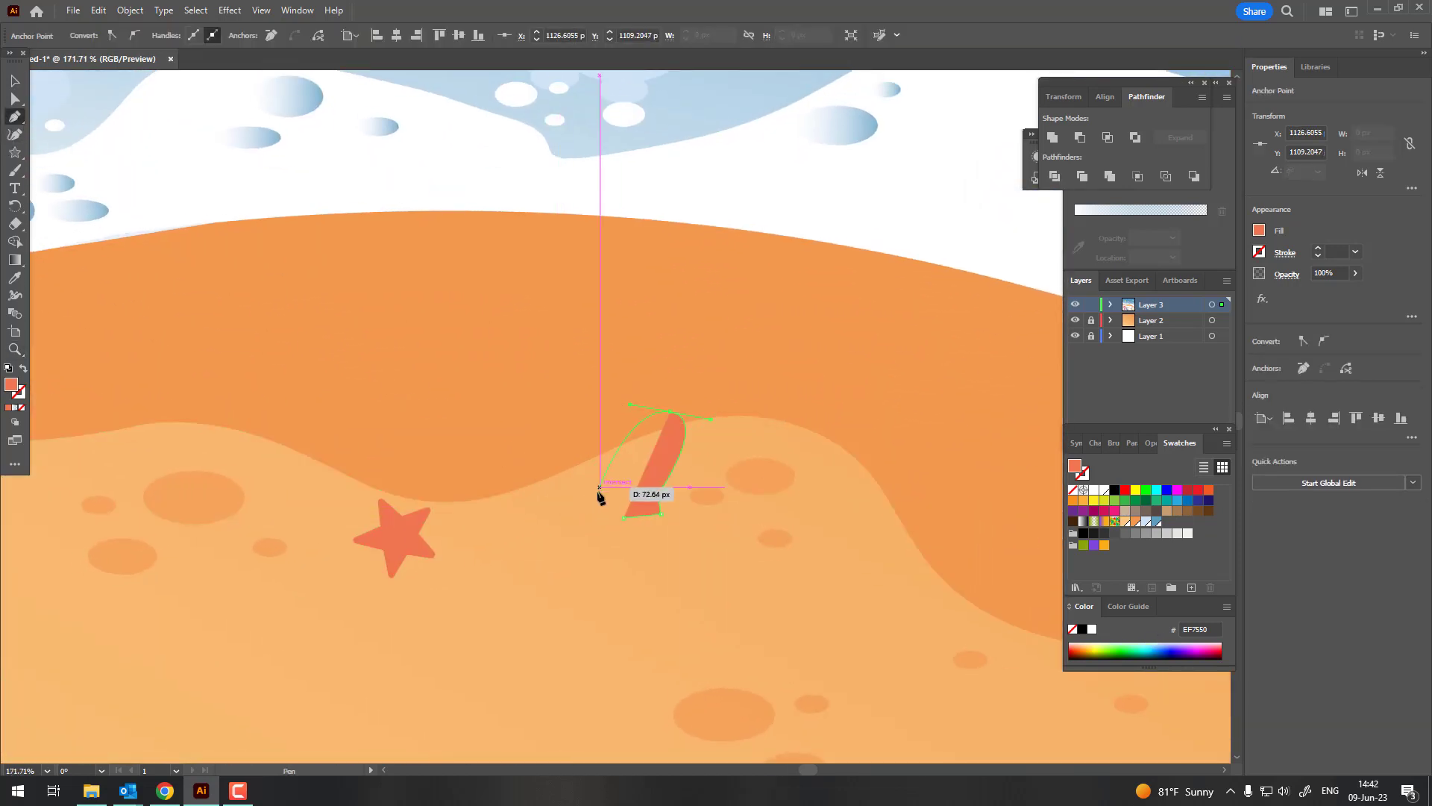
pyautogui.moveTo(601, 492); pyautogui.dragTo(671, 572)
pyautogui.click(625, 518)
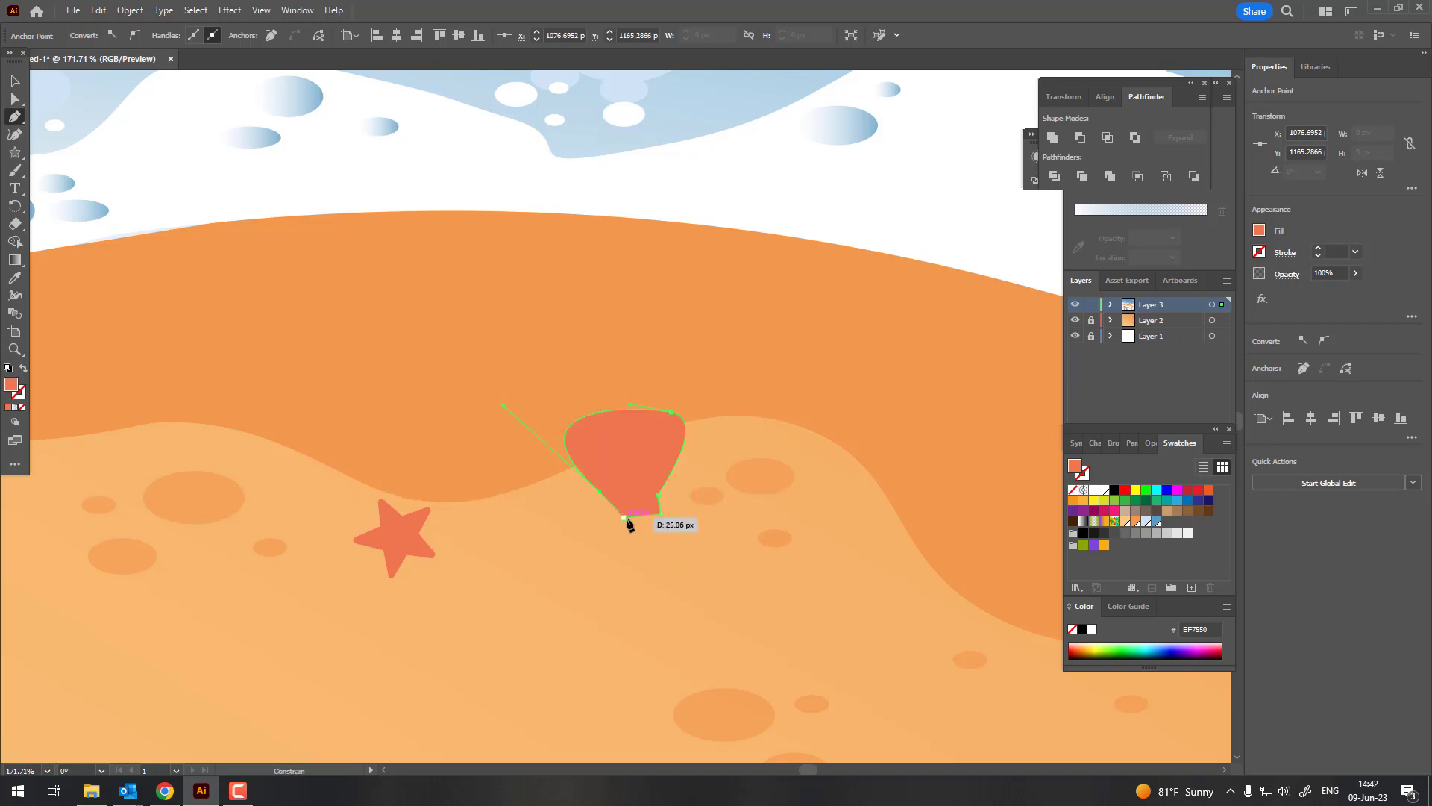
pyautogui.press('z')
pyautogui.moveTo(640, 481); pyautogui.dragTo(709, 481)
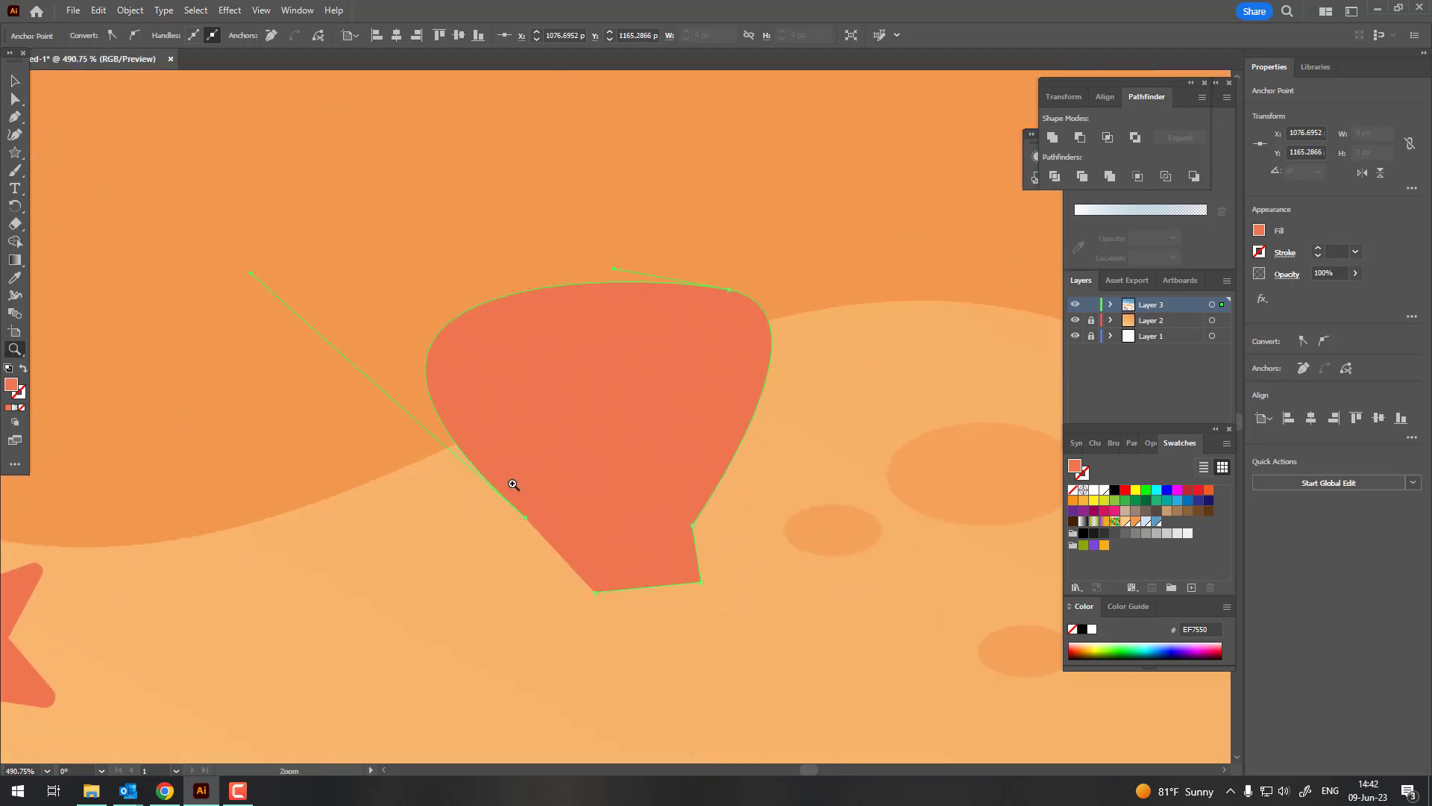
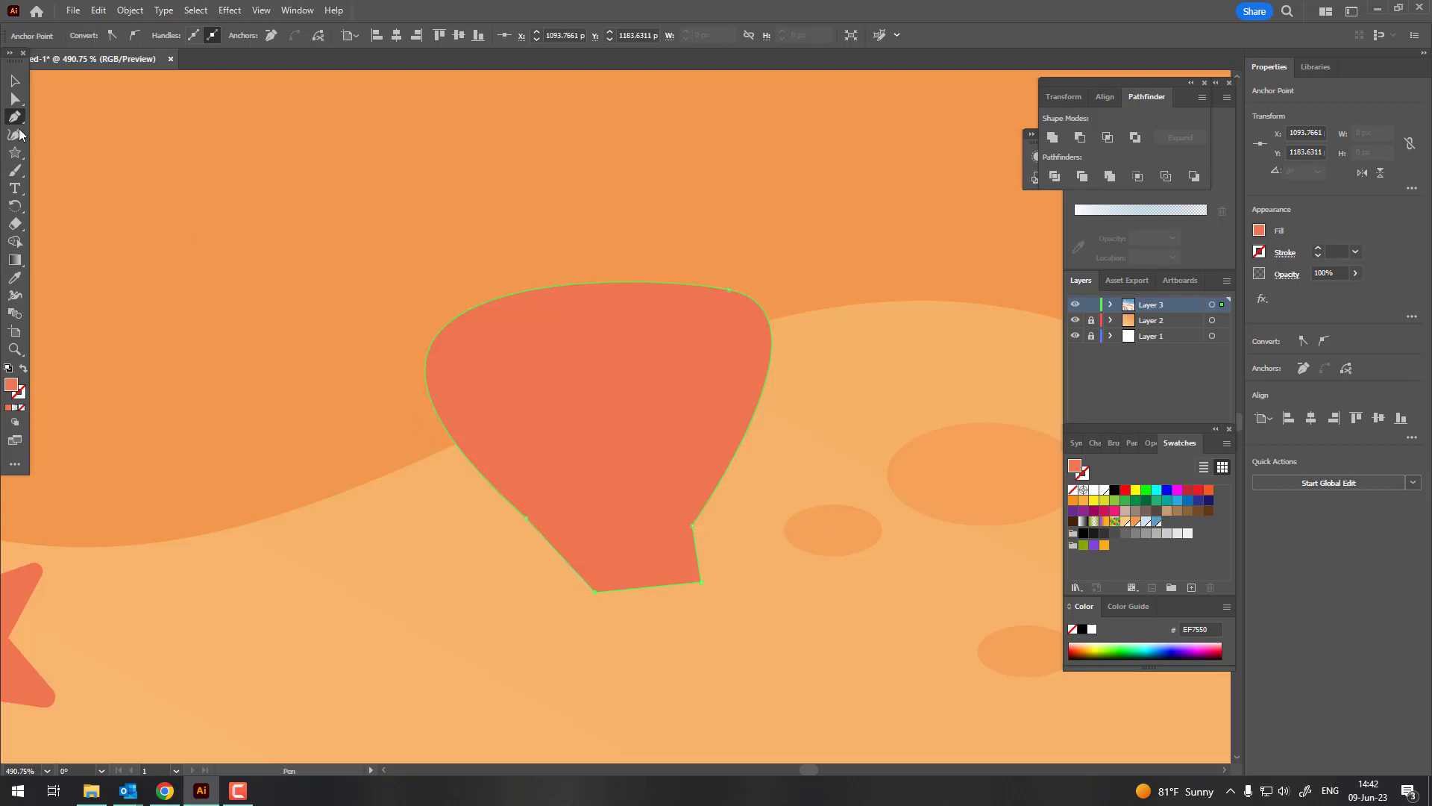
# Drag the bottom anchors with Direct Selection to widen the shape into a flat base.
pyautogui.click(15, 102)
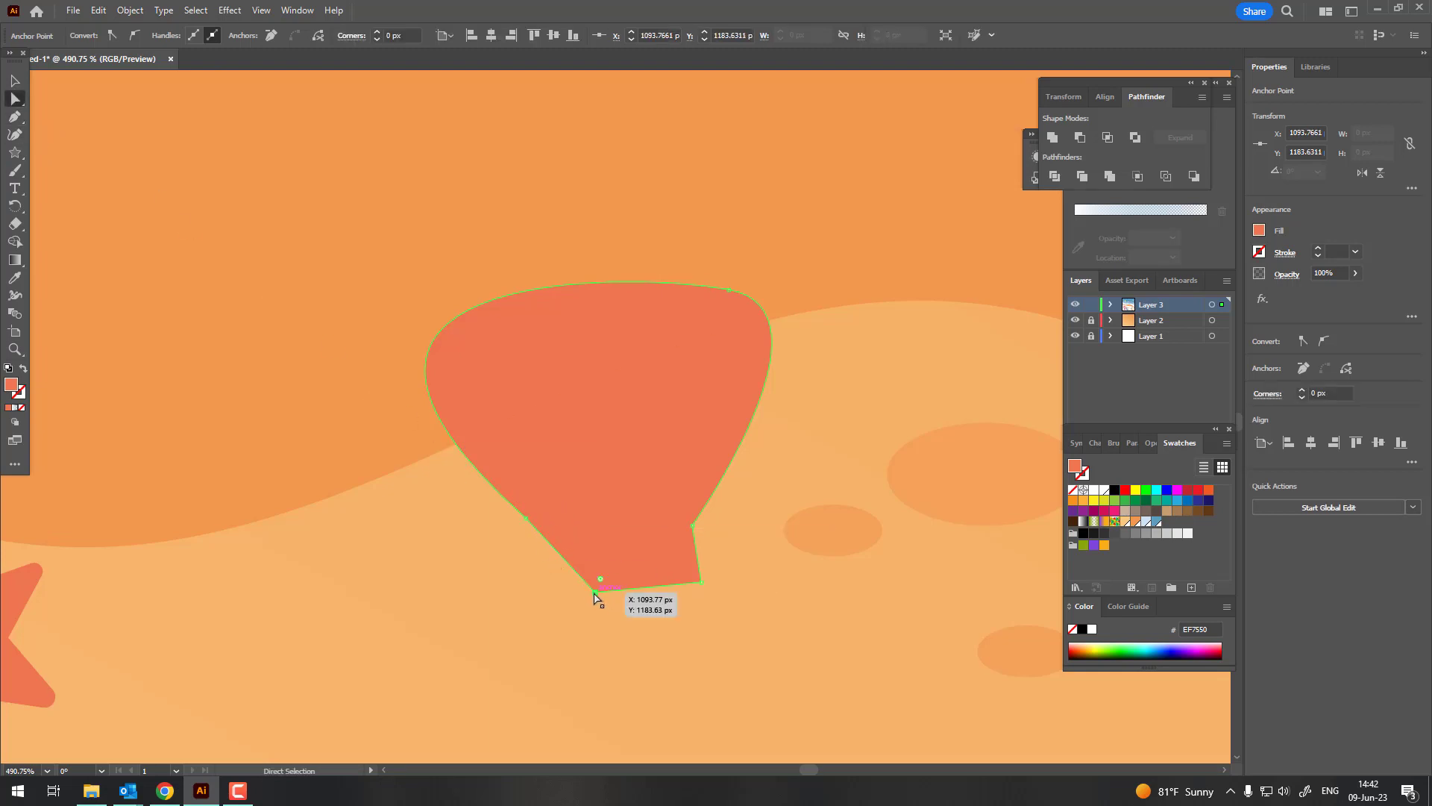
pyautogui.moveTo(595, 593); pyautogui.dragTo(484, 544)
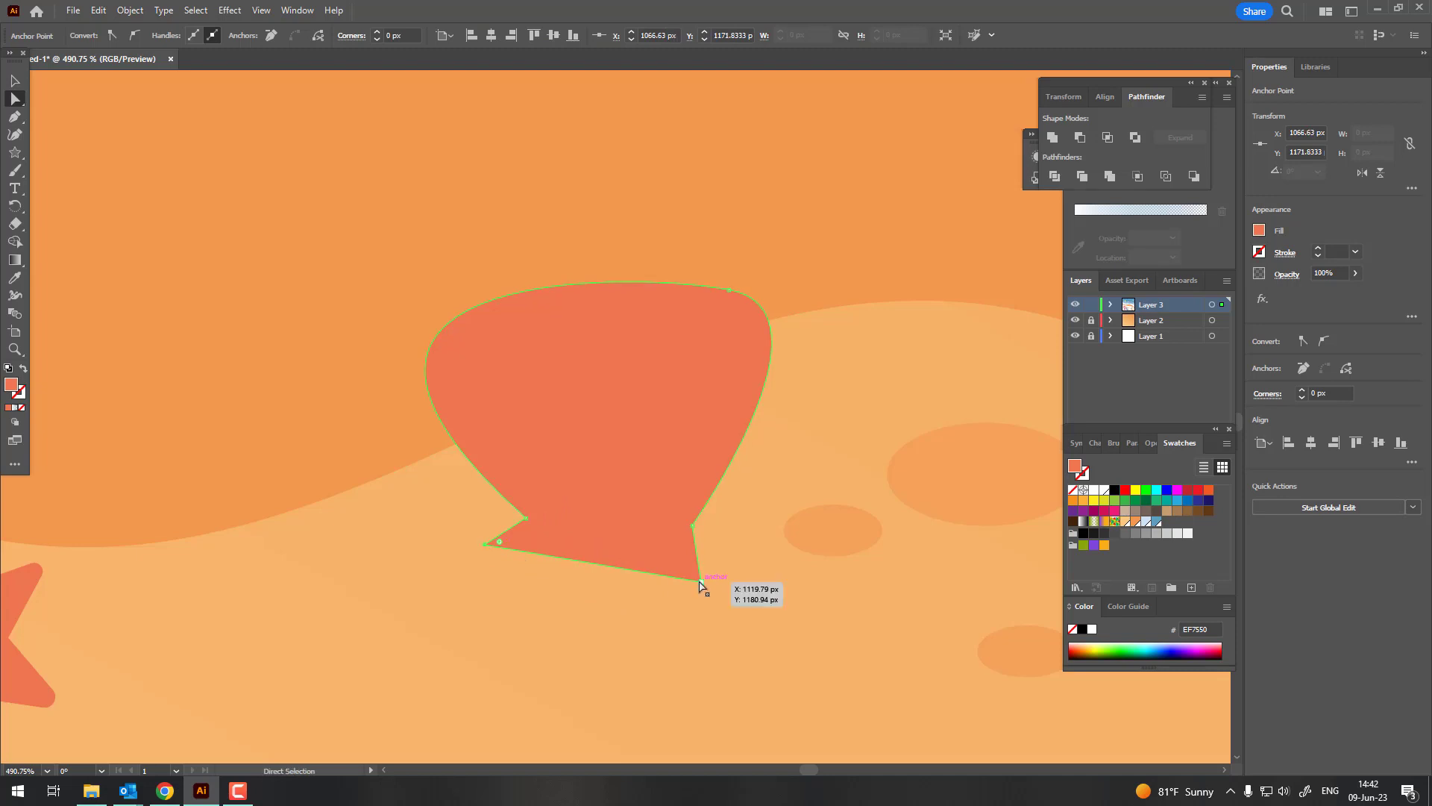
pyautogui.moveTo(700, 584); pyautogui.dragTo(718, 540)
pyautogui.moveTo(694, 529); pyautogui.dragTo(676, 508)
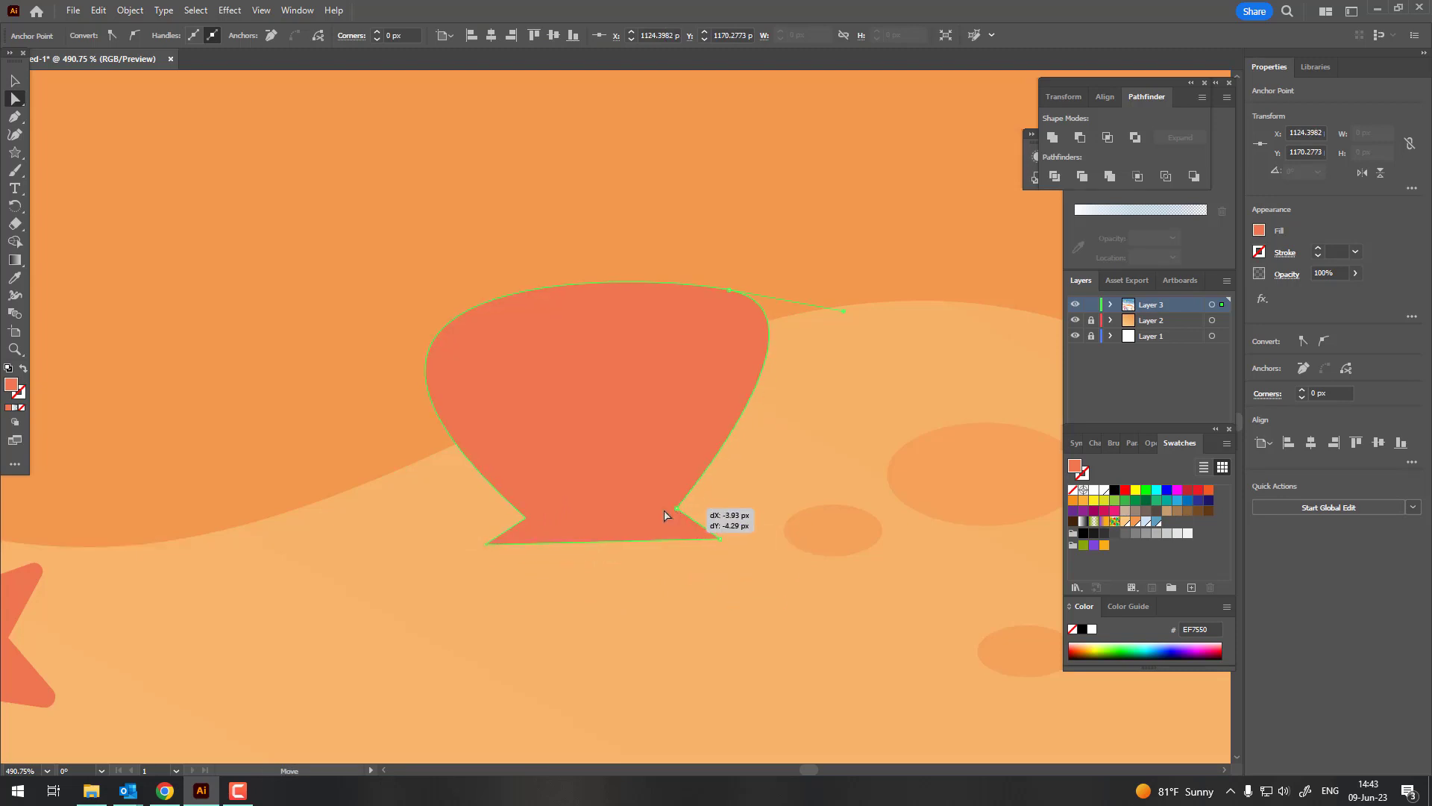
pyautogui.moveTo(526, 520); pyautogui.dragTo(518, 508)
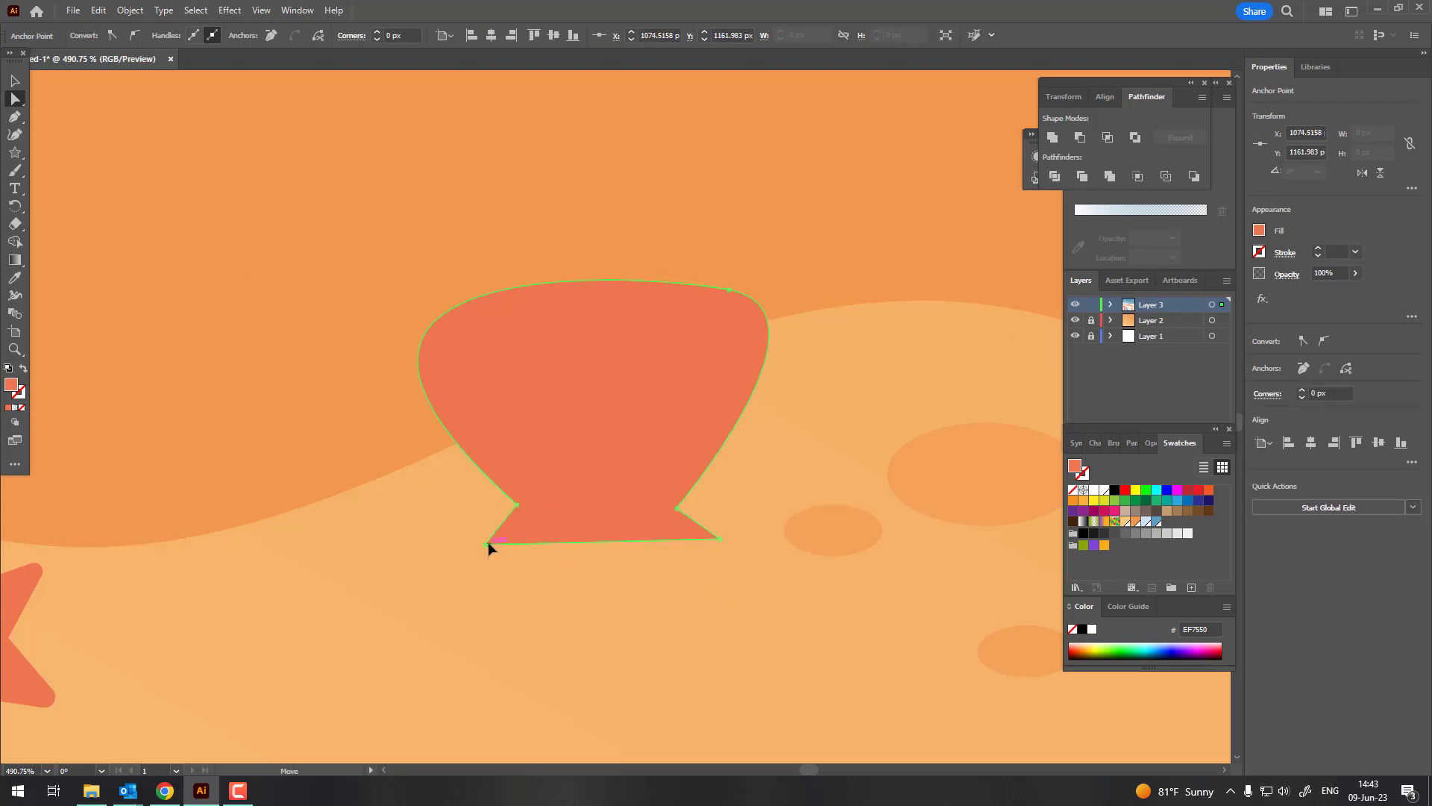
# Round the base corners with live corners and broaden the top curve using Curvature.
pyautogui.keyDown('shift'); pyautogui.click(722, 542); pyautogui.keyUp('shift')
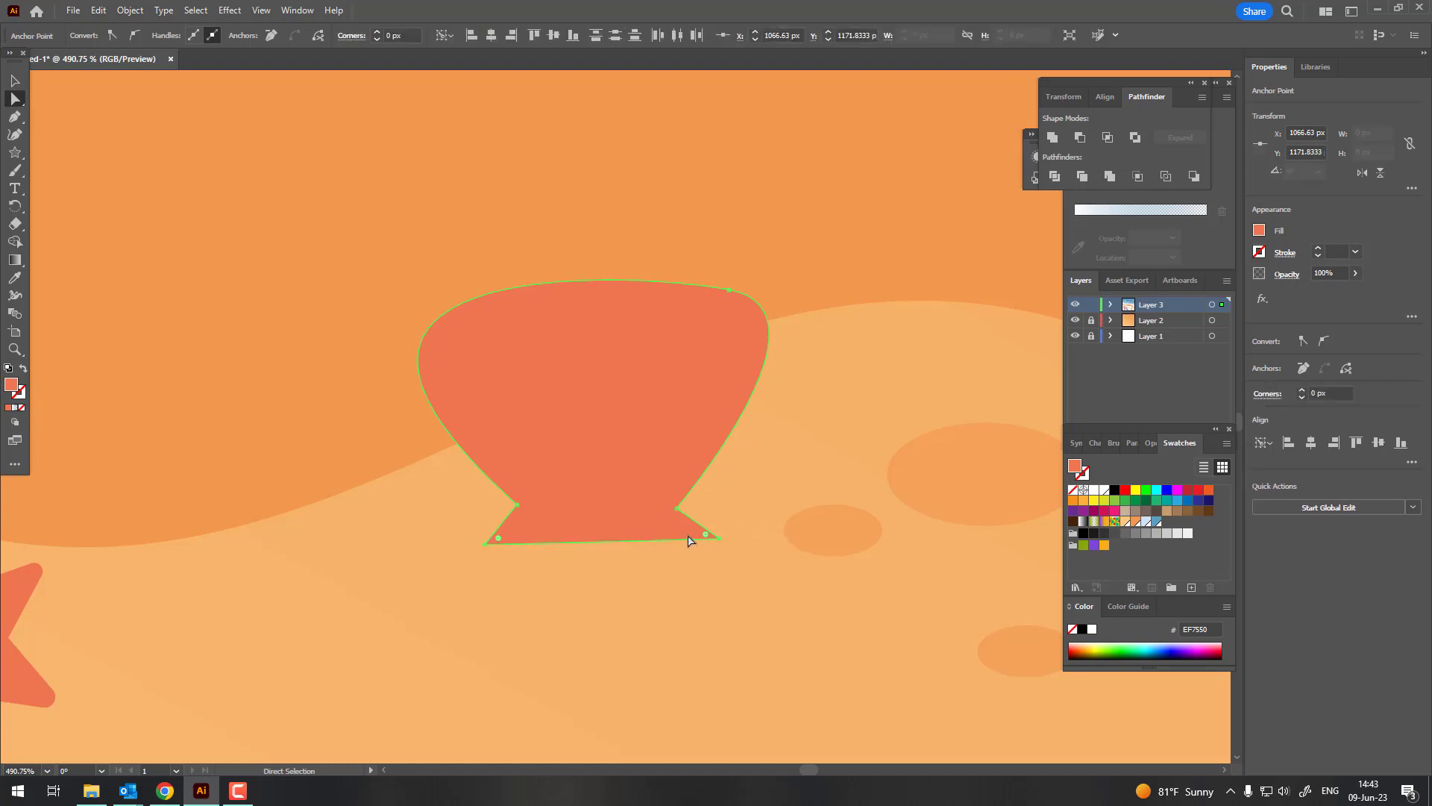
pyautogui.moveTo(705, 537)
pyautogui.mouseDown()
pyautogui.moveTo(669, 575)
pyautogui.moveTo(618, 367)
pyautogui.mouseUp()
pyautogui.click(16, 137)
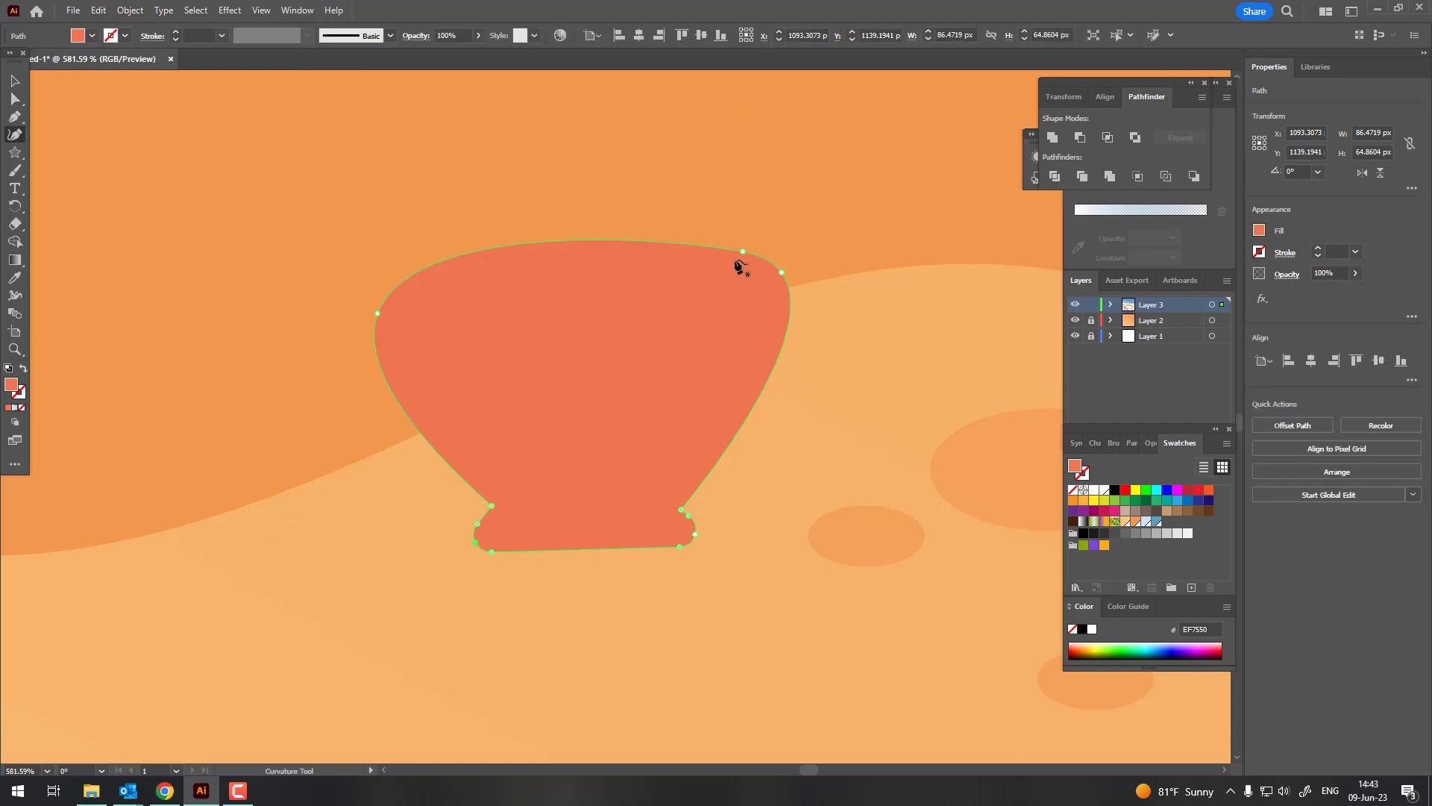
pyautogui.moveTo(743, 251); pyautogui.dragTo(526, 237)
pyautogui.press('z')
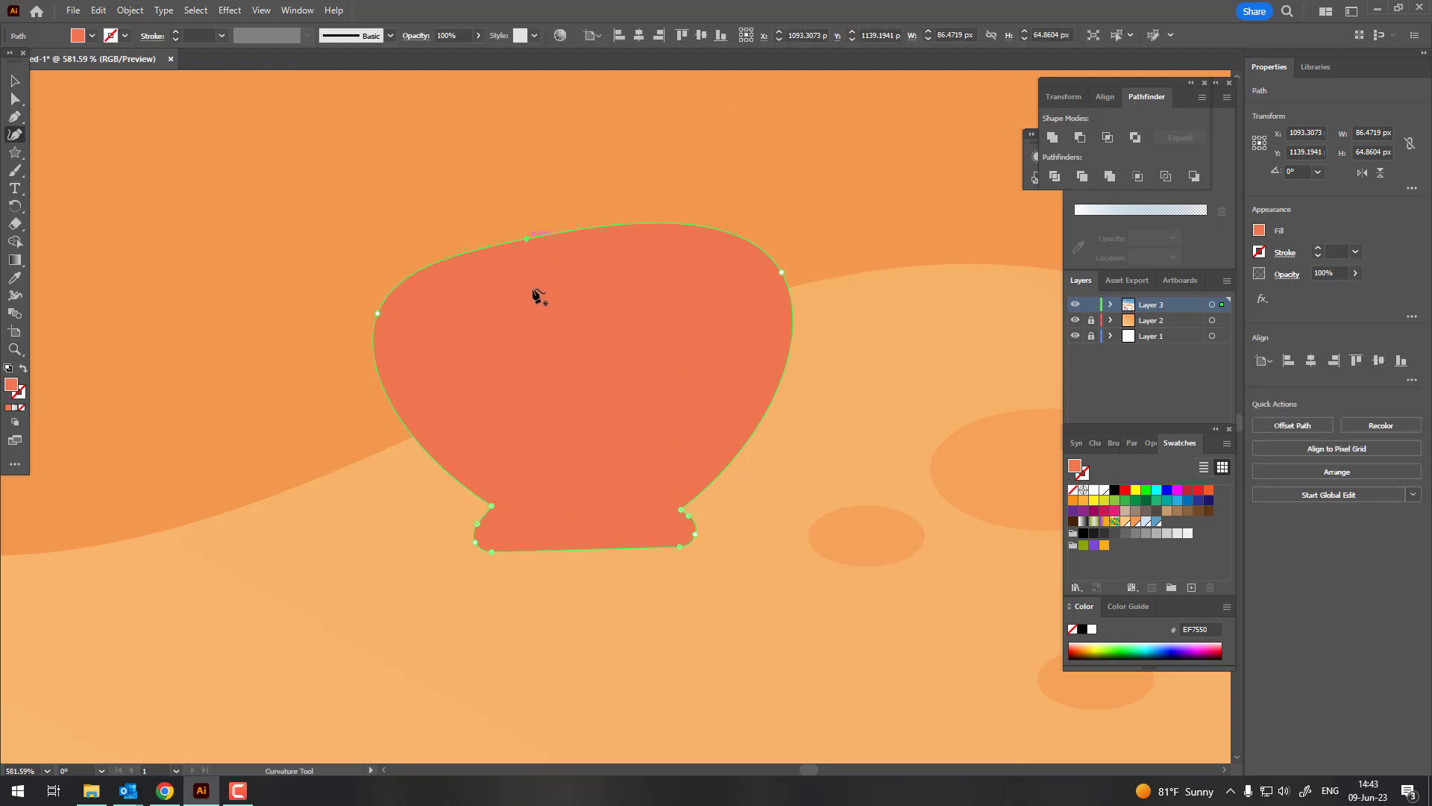
pyautogui.click(537, 294)
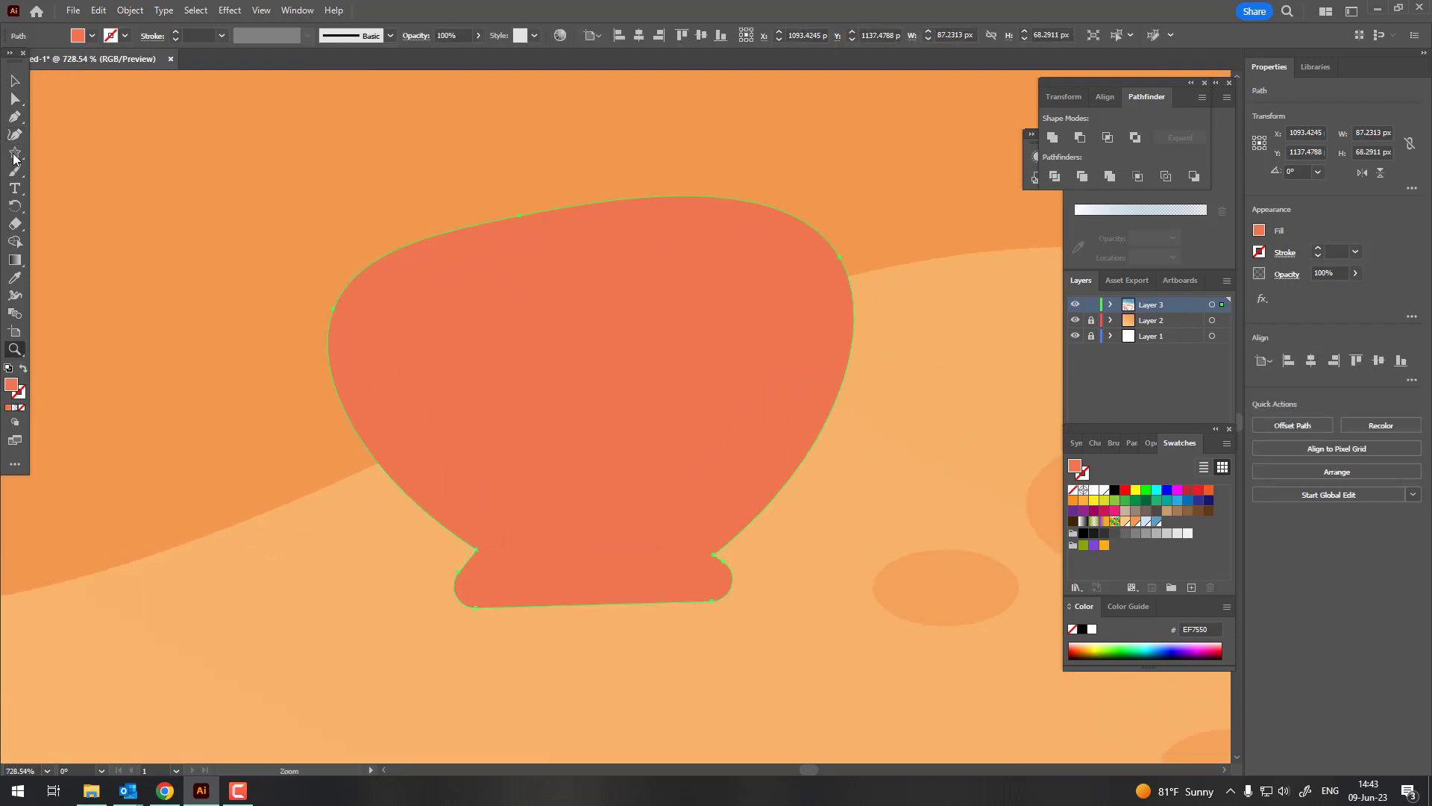
# Draw a thin curved rib on the shell's left side with the Pen tool.
pyautogui.click(502, 526)
pyautogui.moveTo(394, 333); pyautogui.dragTo(378, 155)
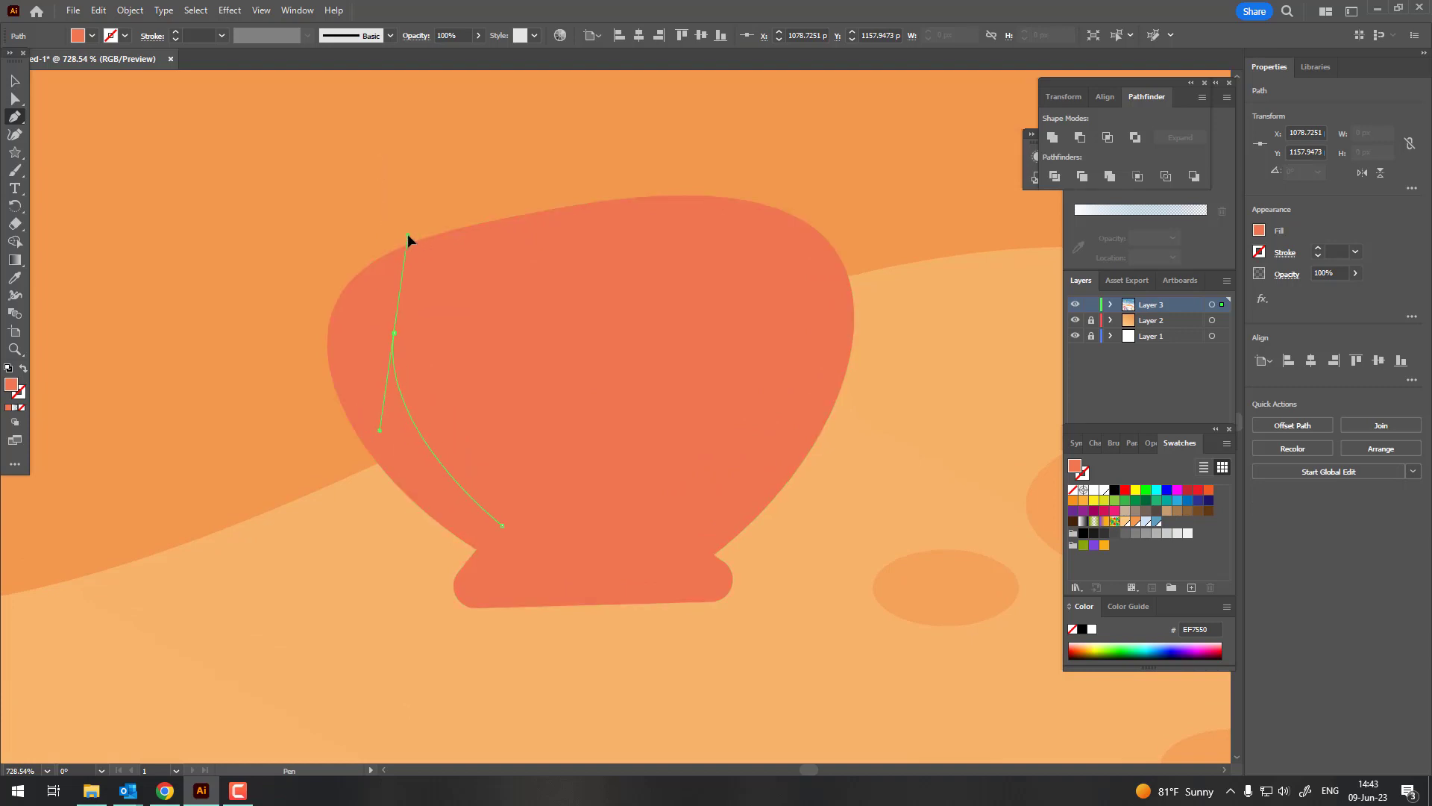
pyautogui.moveTo(394, 334)
pyautogui.mouseDown()
pyautogui.moveTo(511, 555)
pyautogui.moveTo(503, 531)
pyautogui.mouseUp()
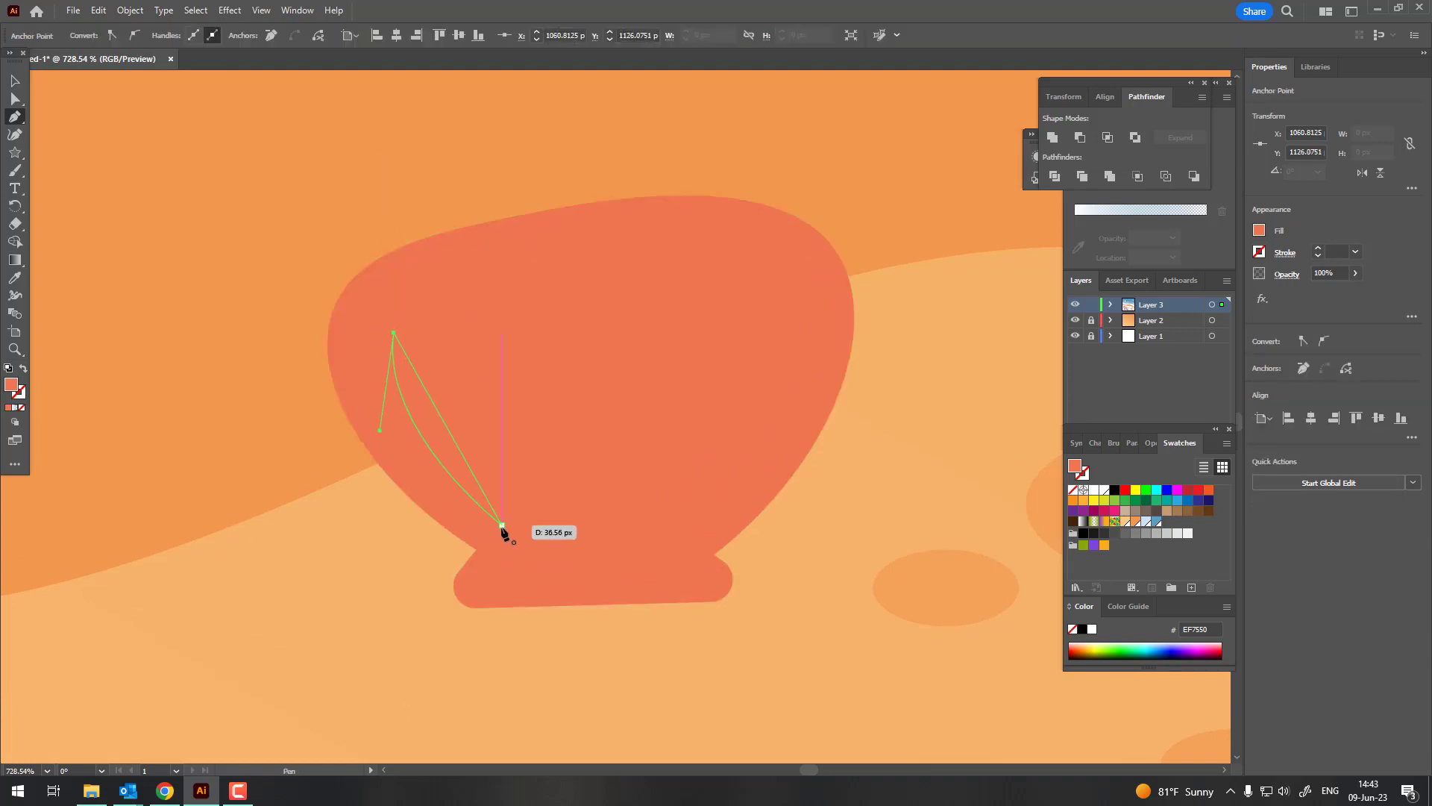
pyautogui.scroll(-1, 660, 523)
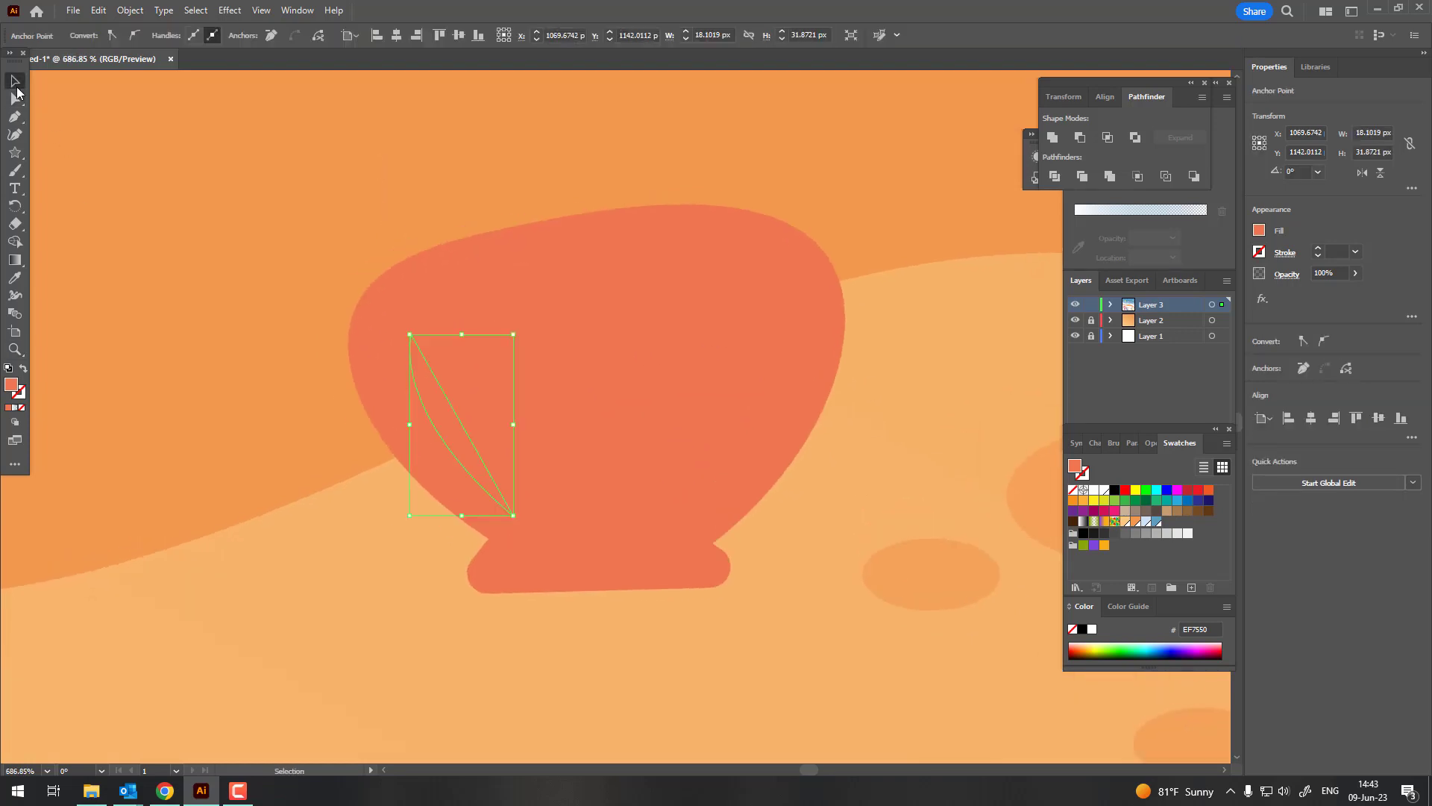
# Fill the shell body pale cream F4D090.
pyautogui.click(477, 281)
pyautogui.doubleClick(11, 385)
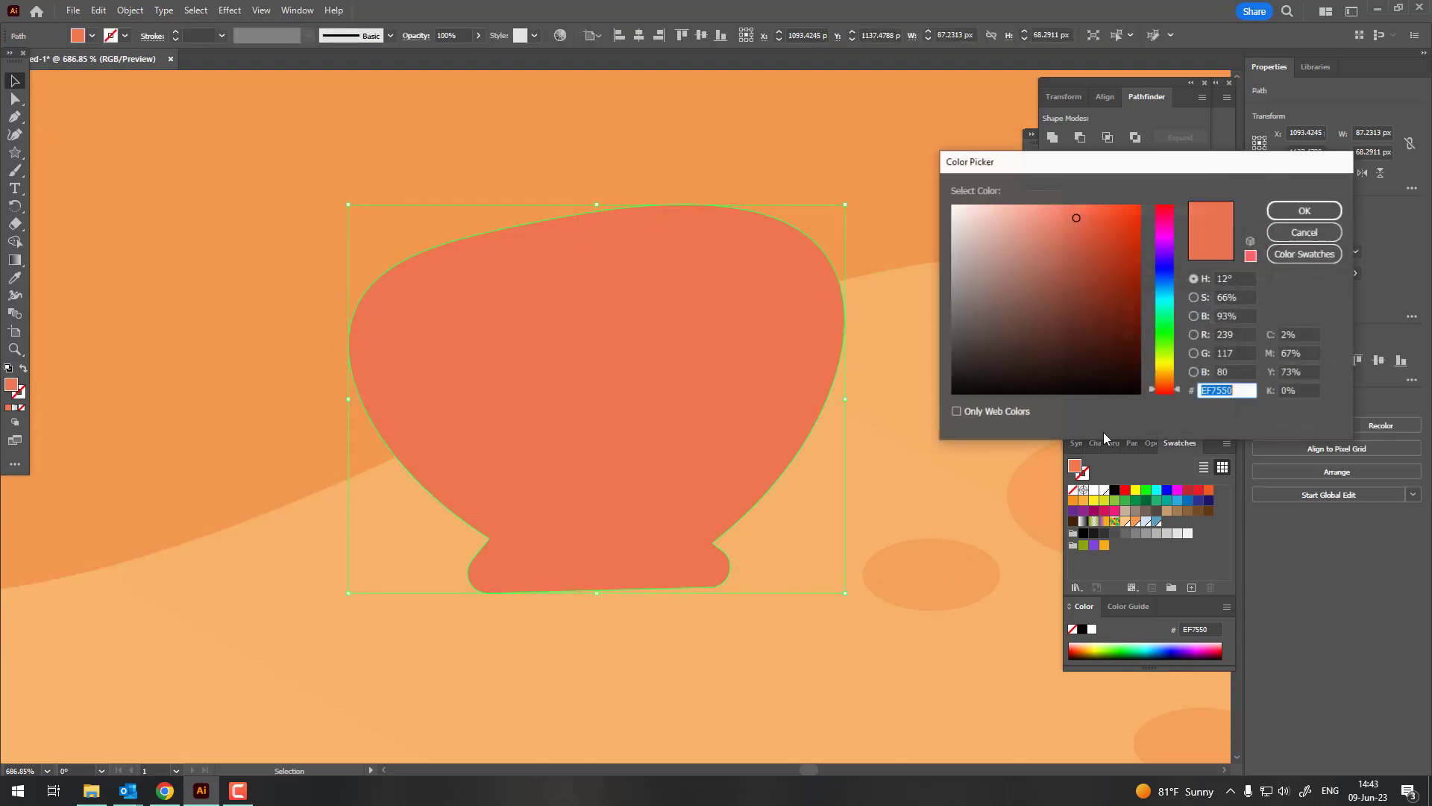
pyautogui.click(1165, 373)
pyautogui.click(1035, 215)
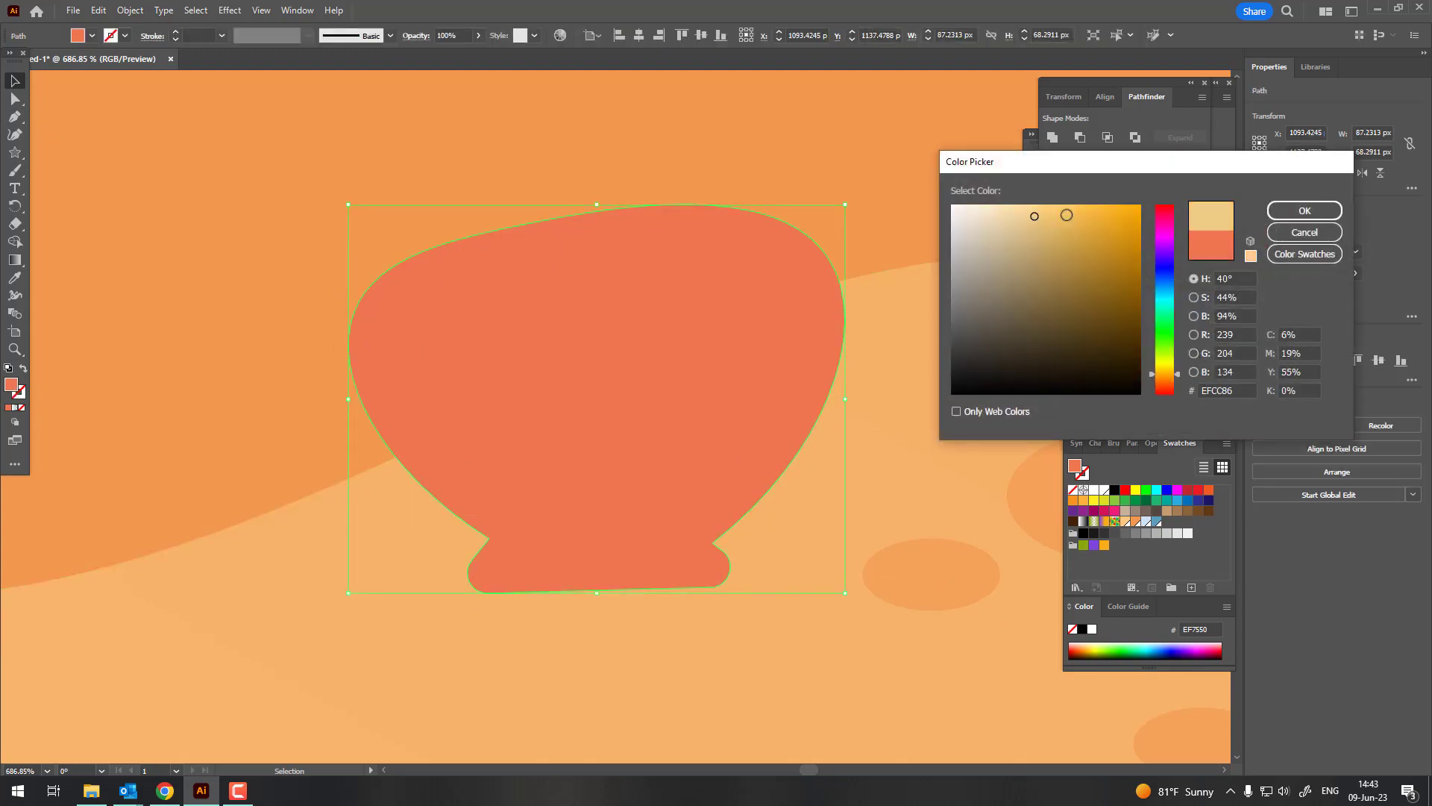
pyautogui.click(1304, 210)
pyautogui.scroll(-5, 271, 383)
pyautogui.scroll(3, 695, 489)
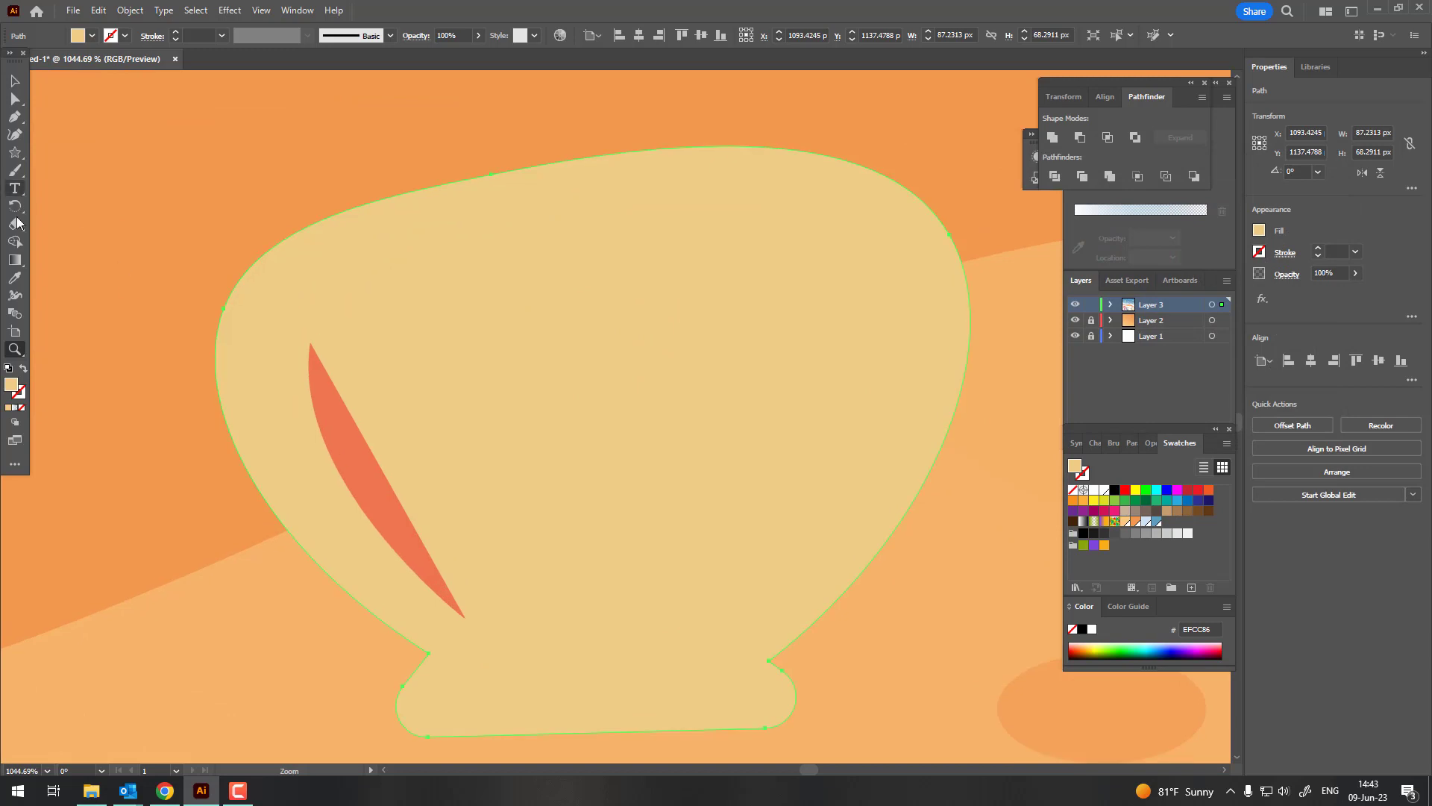
pyautogui.doubleClick(11, 384)
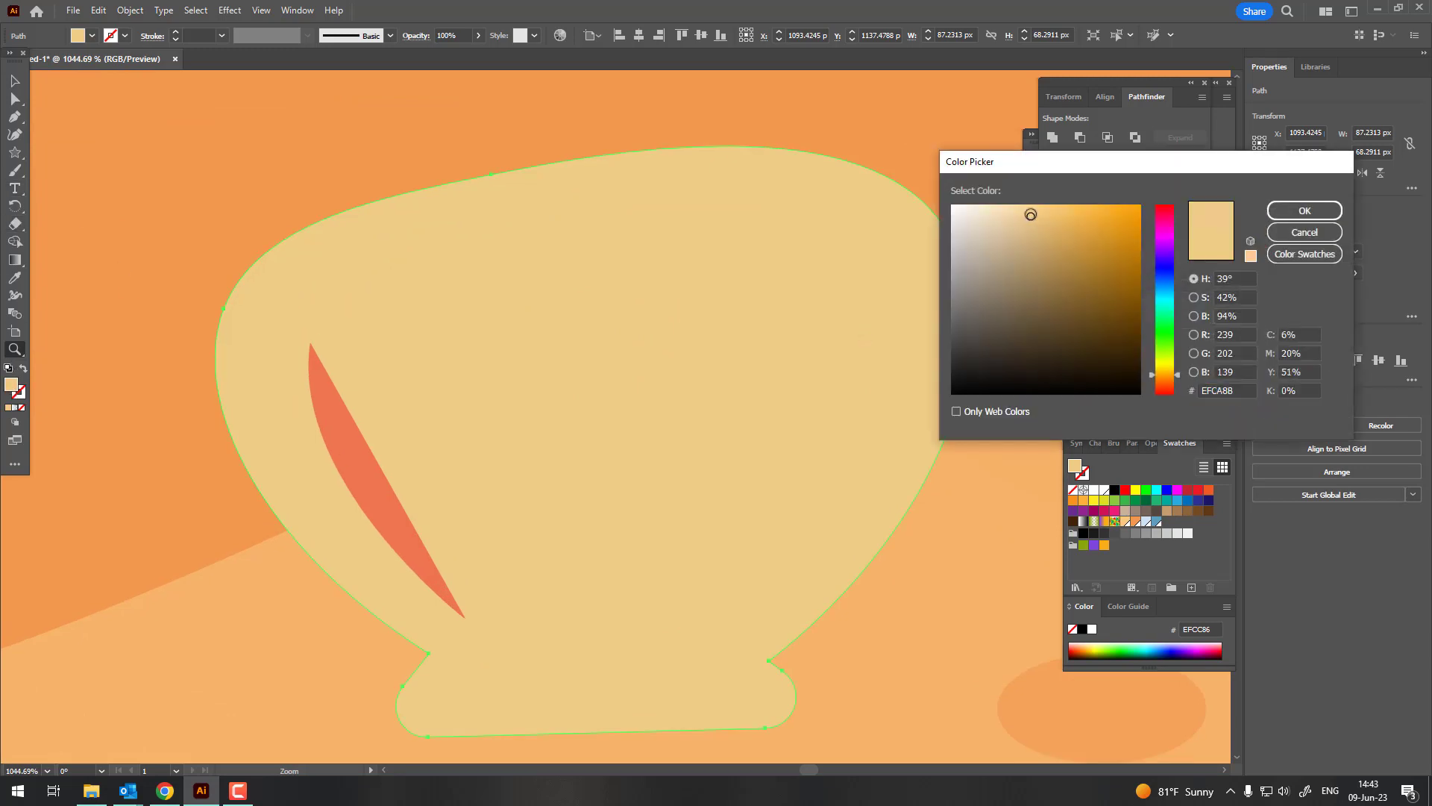
pyautogui.click(1029, 212)
pyautogui.click(1305, 210)
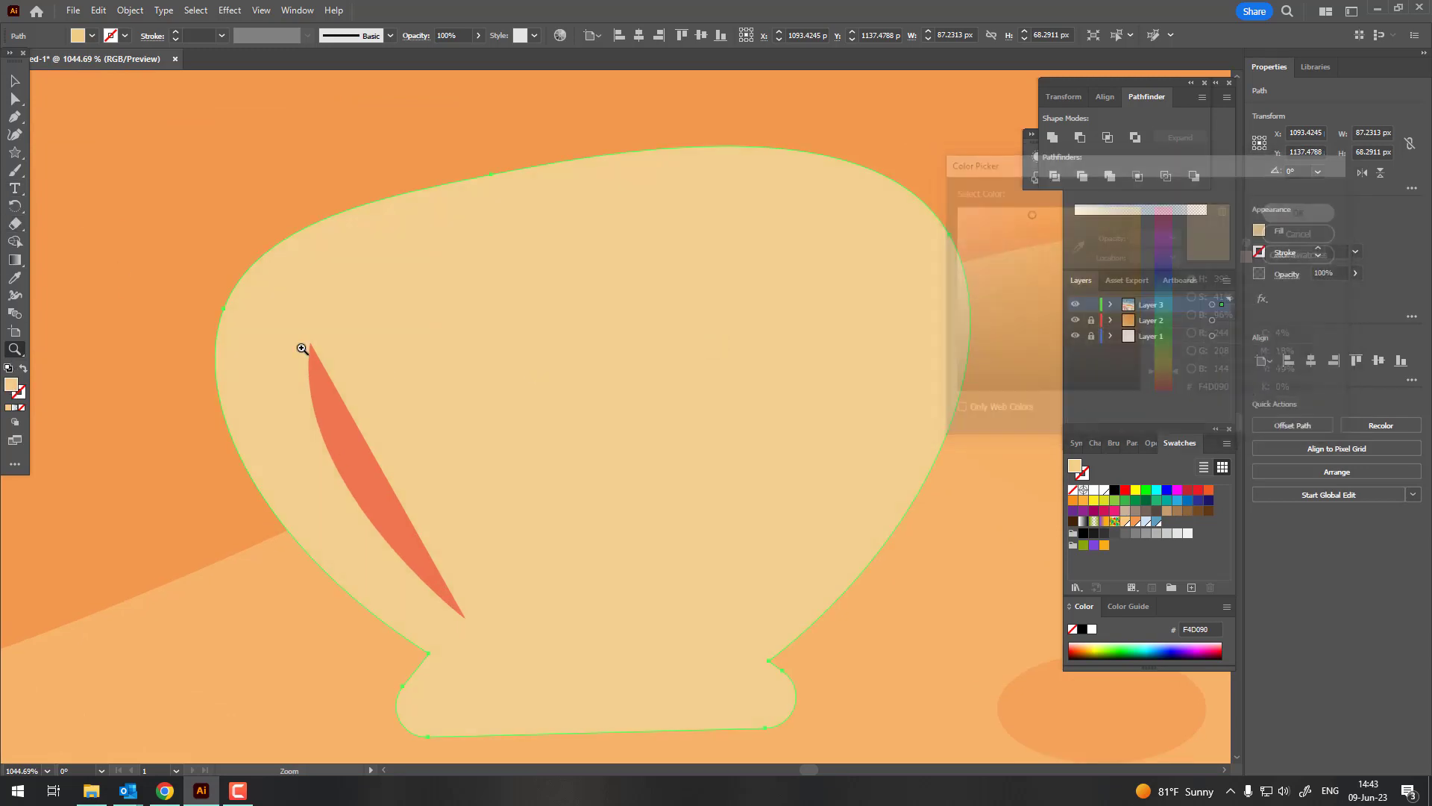
# Give the rib the shell's cream fill with the Eyedropper.
pyautogui.click(345, 458)
pyautogui.press('i')
pyautogui.click(16, 393)
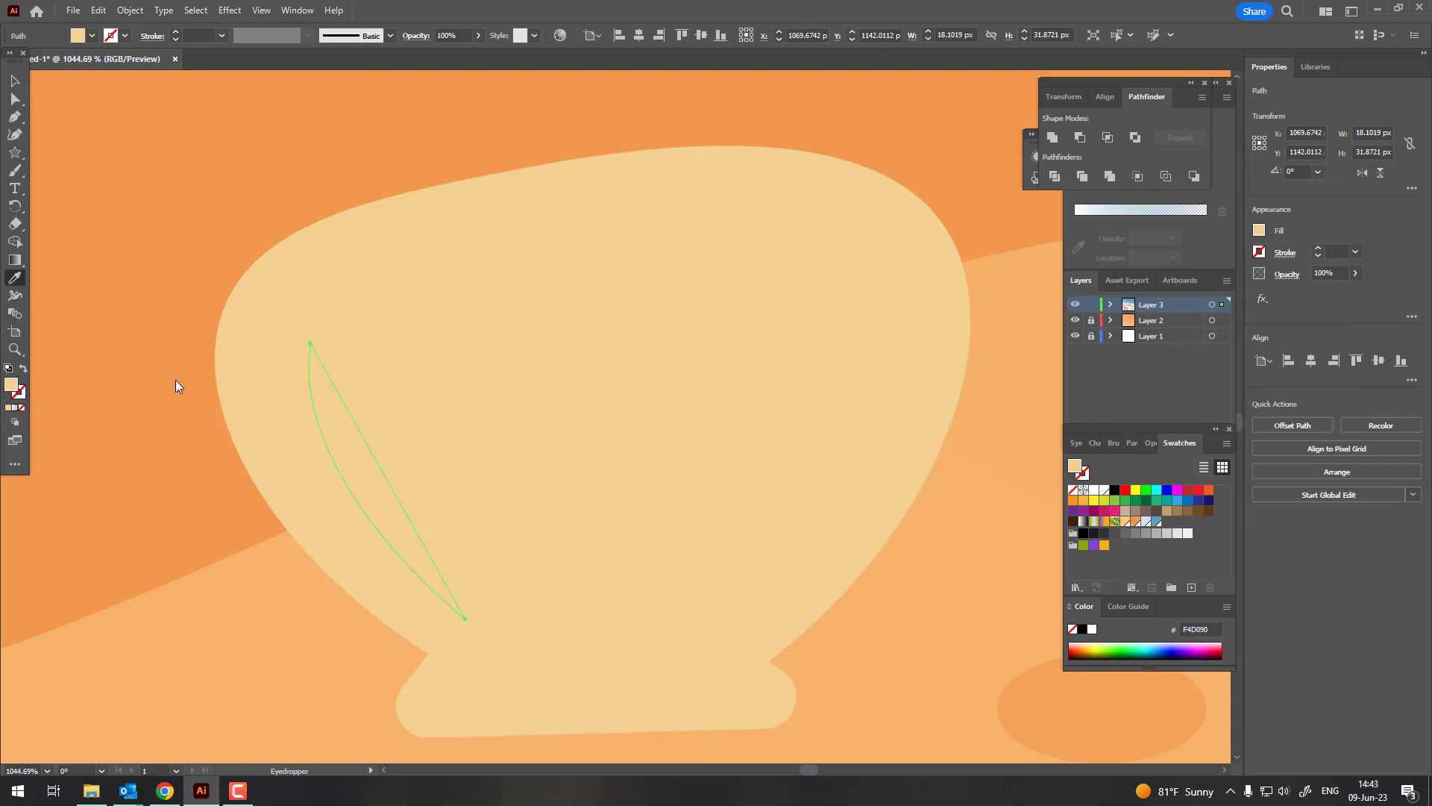
# Recolour the rib tan BF934C.
pyautogui.doubleClick(11, 384)
pyautogui.click(1058, 237)
pyautogui.click(1305, 210)
pyautogui.press('z')
pyautogui.scroll(-1, 428, 261)
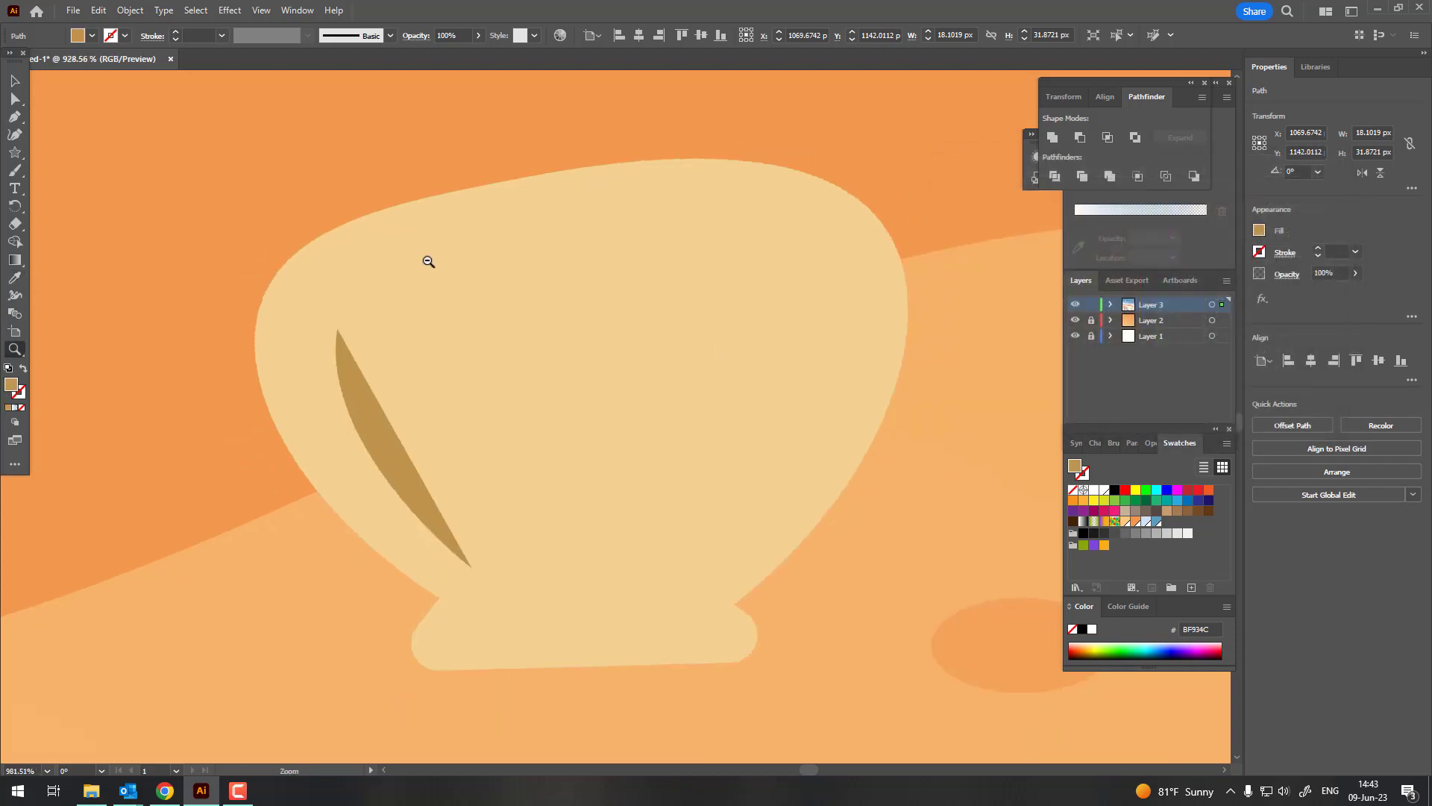
pyautogui.scroll(-1, 428, 262)
pyautogui.scroll(2, 470, 473)
# Duplicate the tan rib onto the shell's right side, rotated to lean the other way.
pyautogui.click(15, 81)
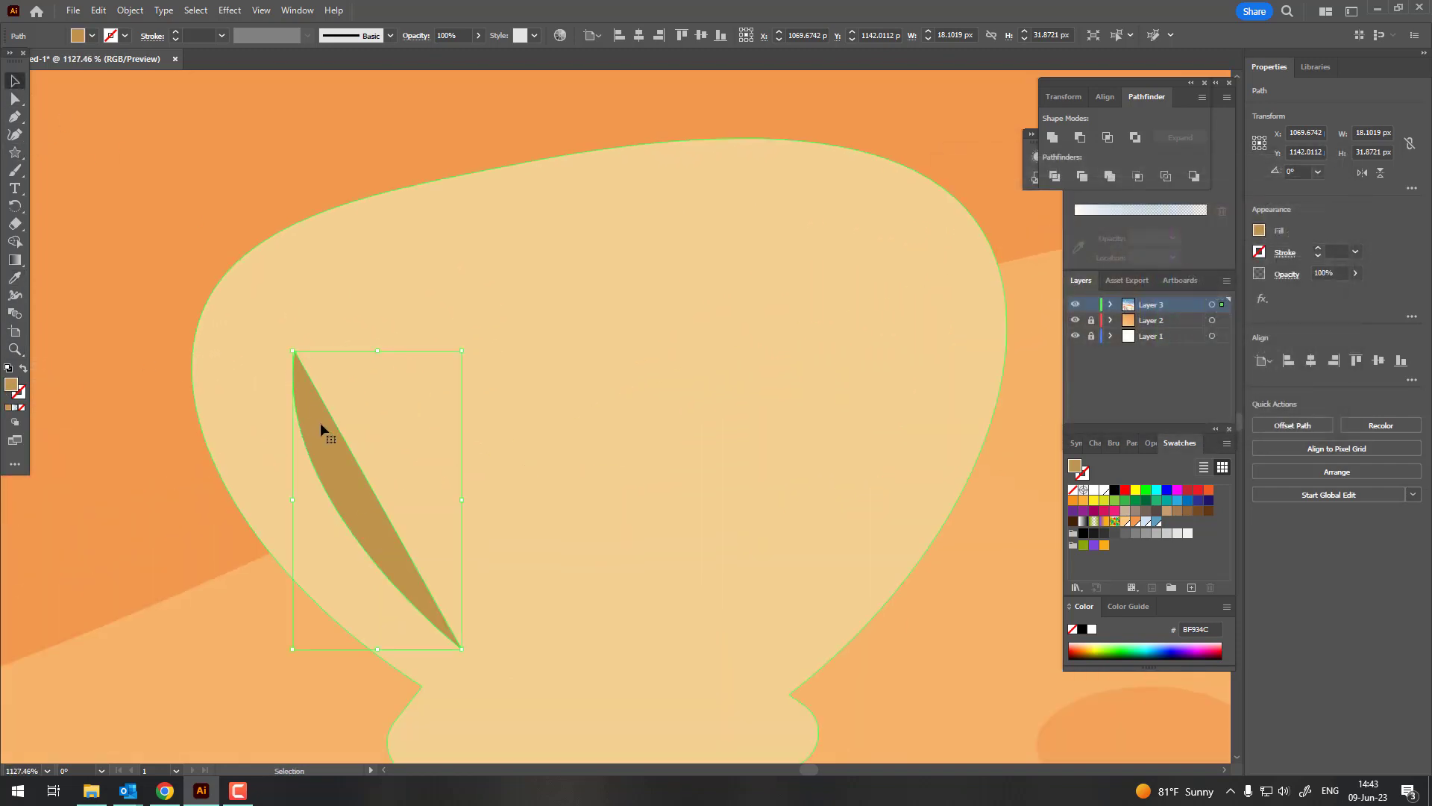
pyautogui.moveTo(320, 422); pyautogui.dragTo(791, 352)
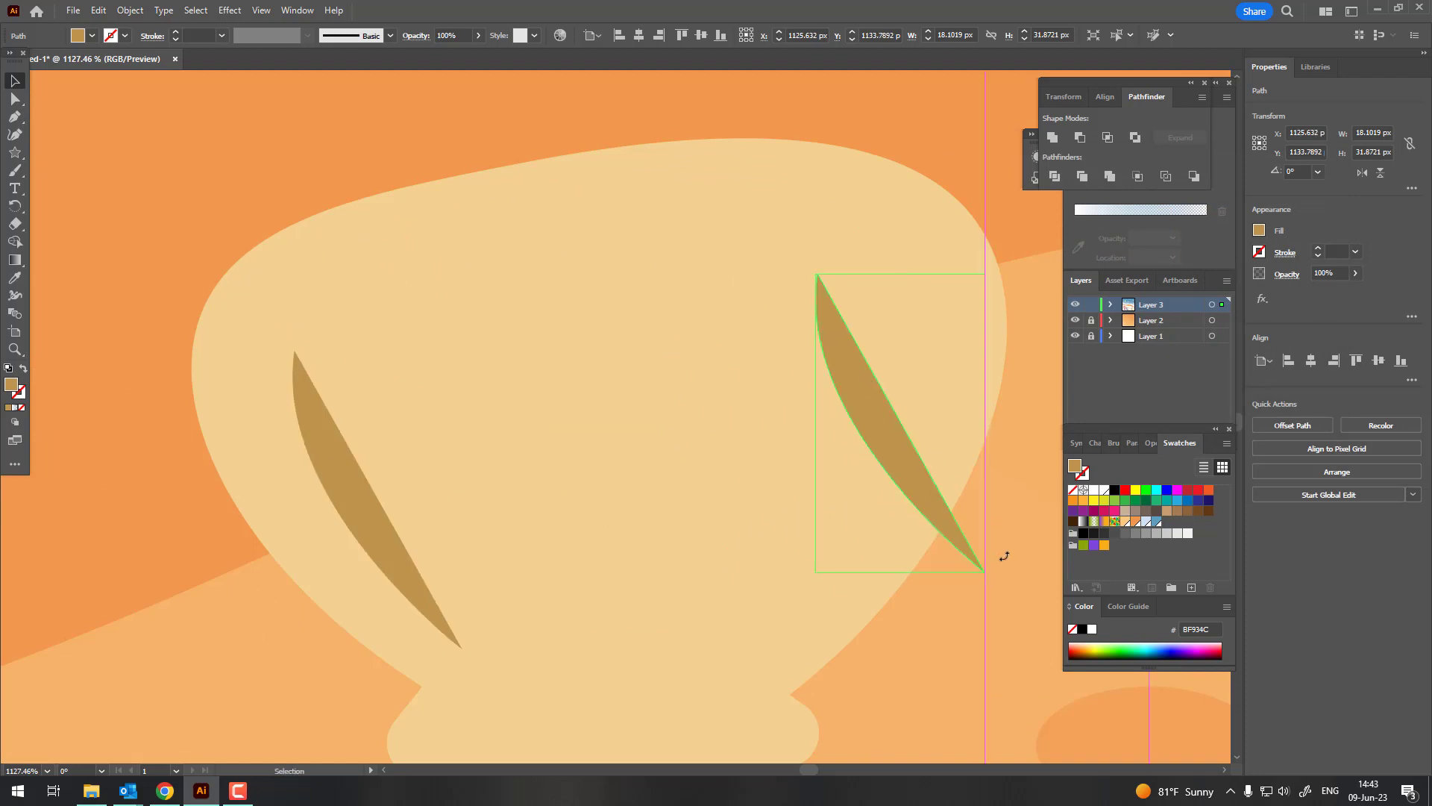
pyautogui.moveTo(989, 575); pyautogui.dragTo(891, 213)
pyautogui.moveTo(880, 446)
pyautogui.mouseDown()
pyautogui.moveTo(760, 455)
pyautogui.moveTo(762, 481)
pyautogui.mouseUp()
# Draw a fuller curved centre rib with the Pen tool and bow its edge with Curvature.
pyautogui.click(15, 117)
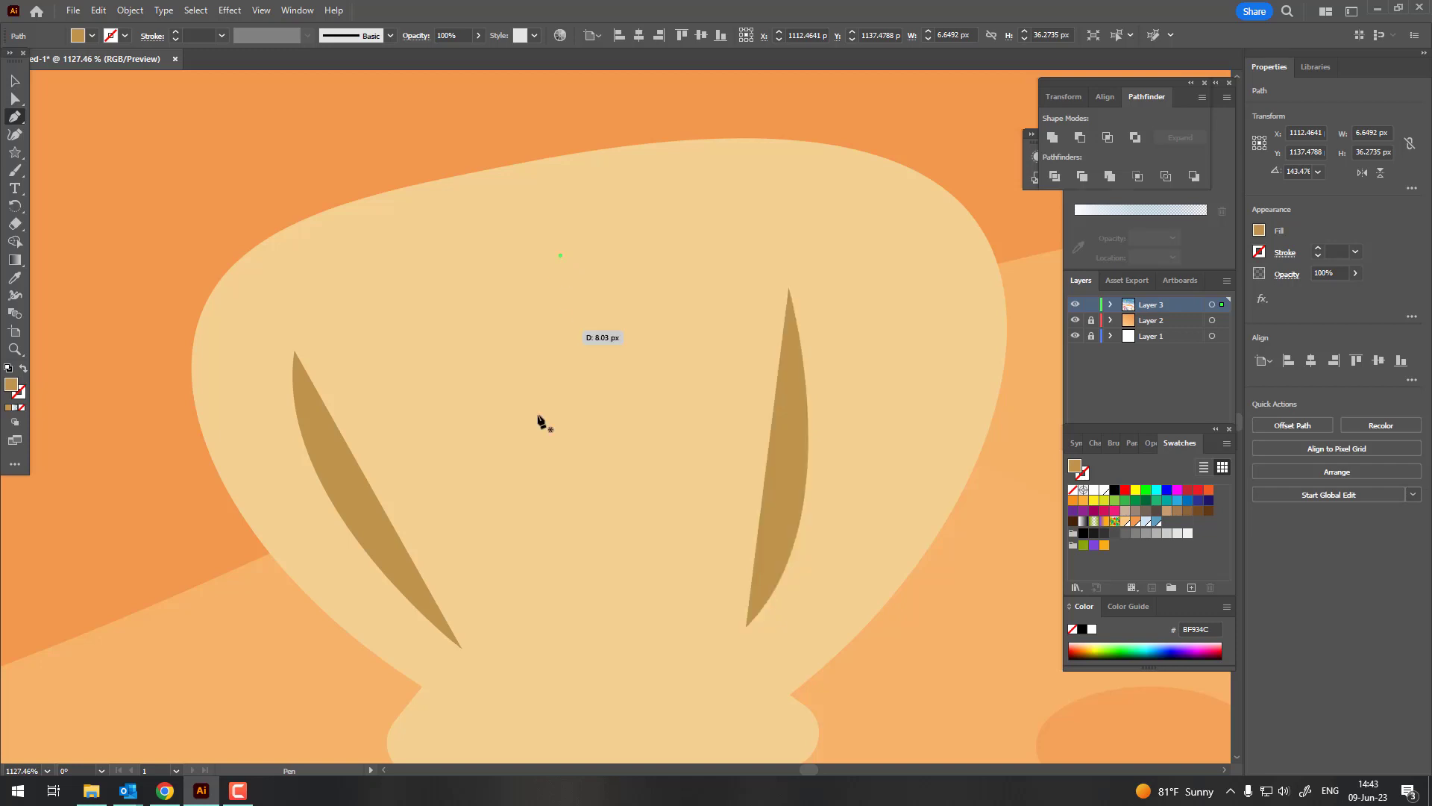
pyautogui.moveTo(614, 622); pyautogui.dragTo(795, 706)
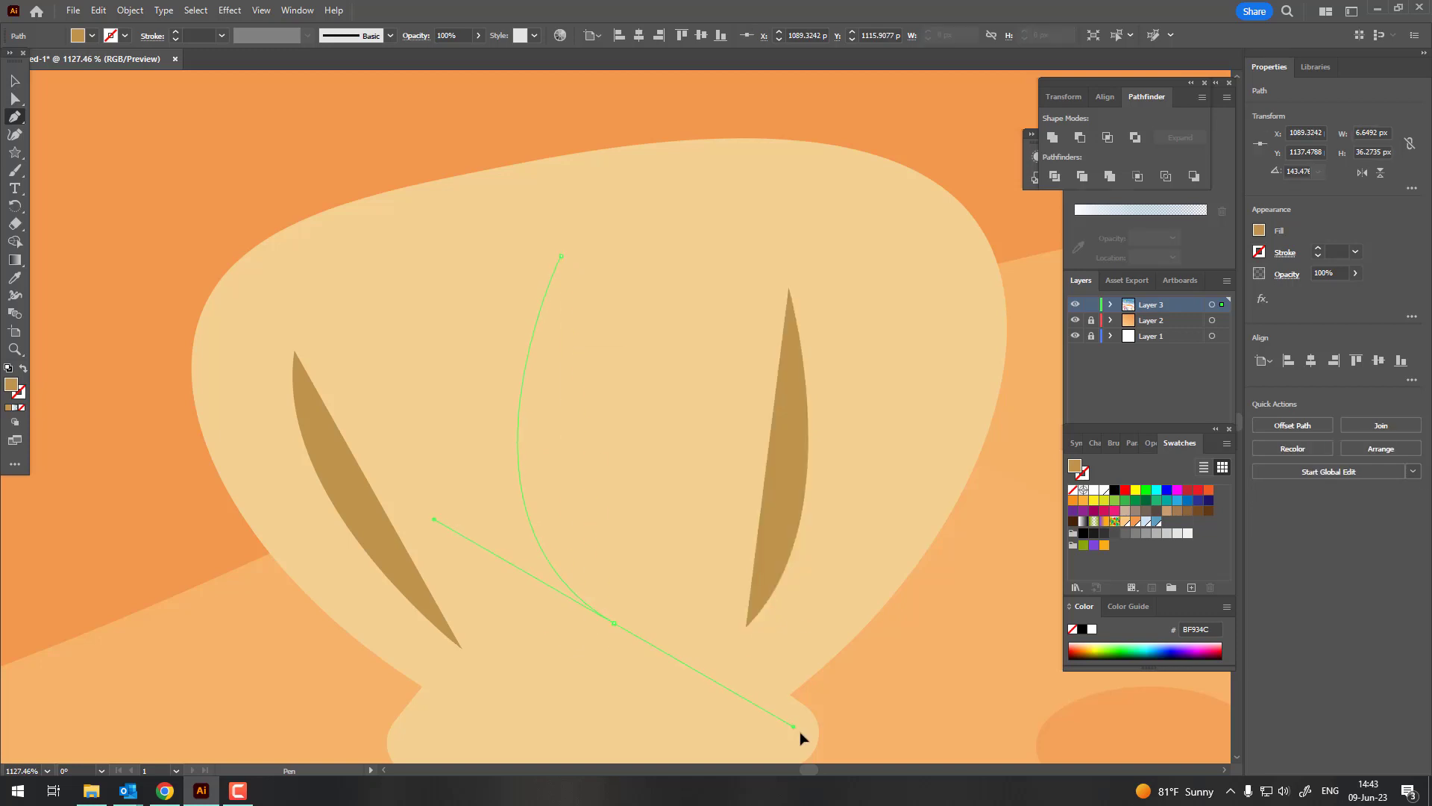
pyautogui.click(625, 629)
pyautogui.moveTo(569, 274); pyautogui.dragTo(561, 256)
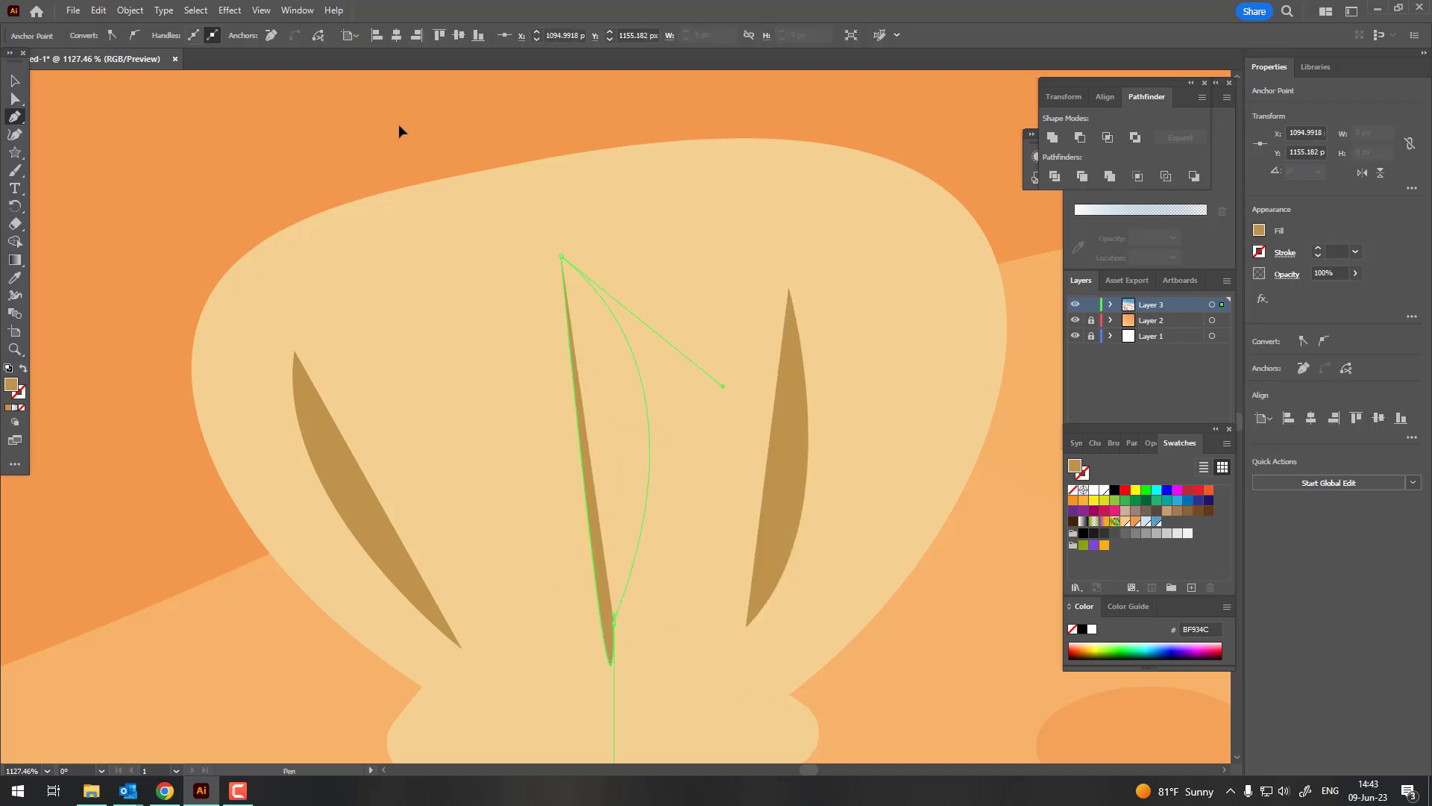
pyautogui.scroll(-5, 511, 505)
pyautogui.scroll(4, 137, 225)
pyautogui.click(14, 134)
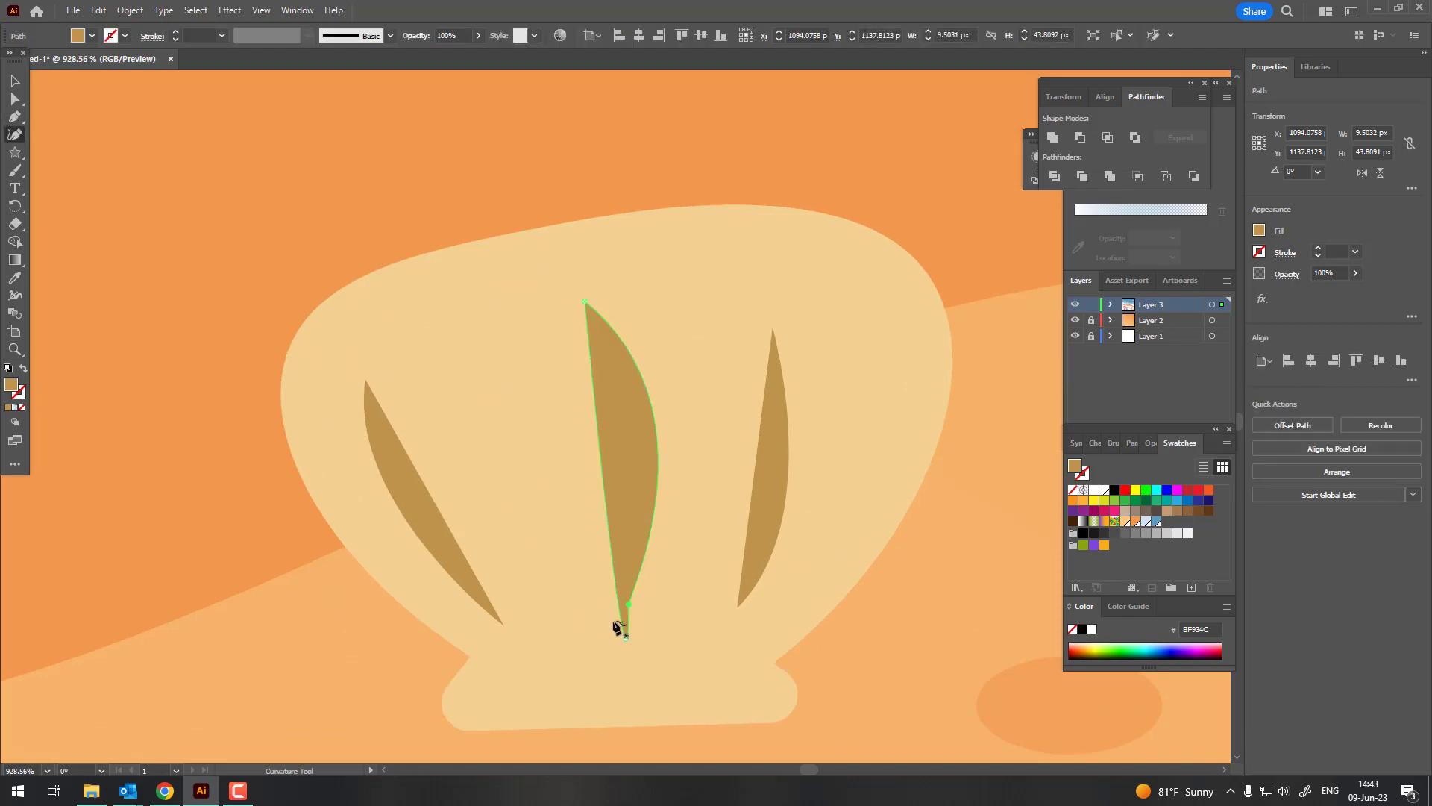
pyautogui.press('Delete')
pyautogui.moveTo(605, 471)
pyautogui.mouseDown()
pyautogui.moveTo(570, 471)
pyautogui.moveTo(660, 446)
pyautogui.mouseUp()
pyautogui.press('z')
pyautogui.scroll(-5, 694, 407)
pyautogui.scroll(5, 675, 570)
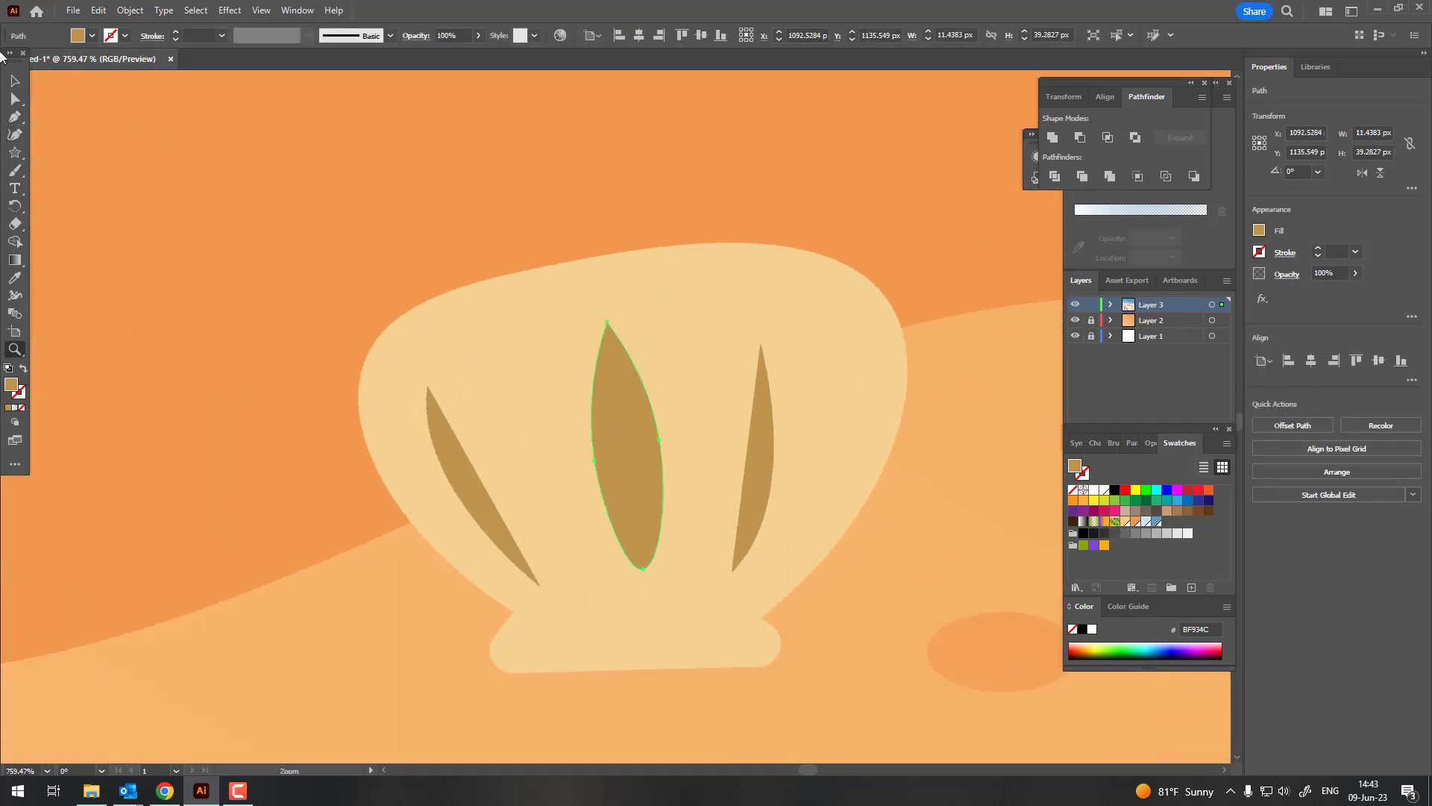
pyautogui.press('v')
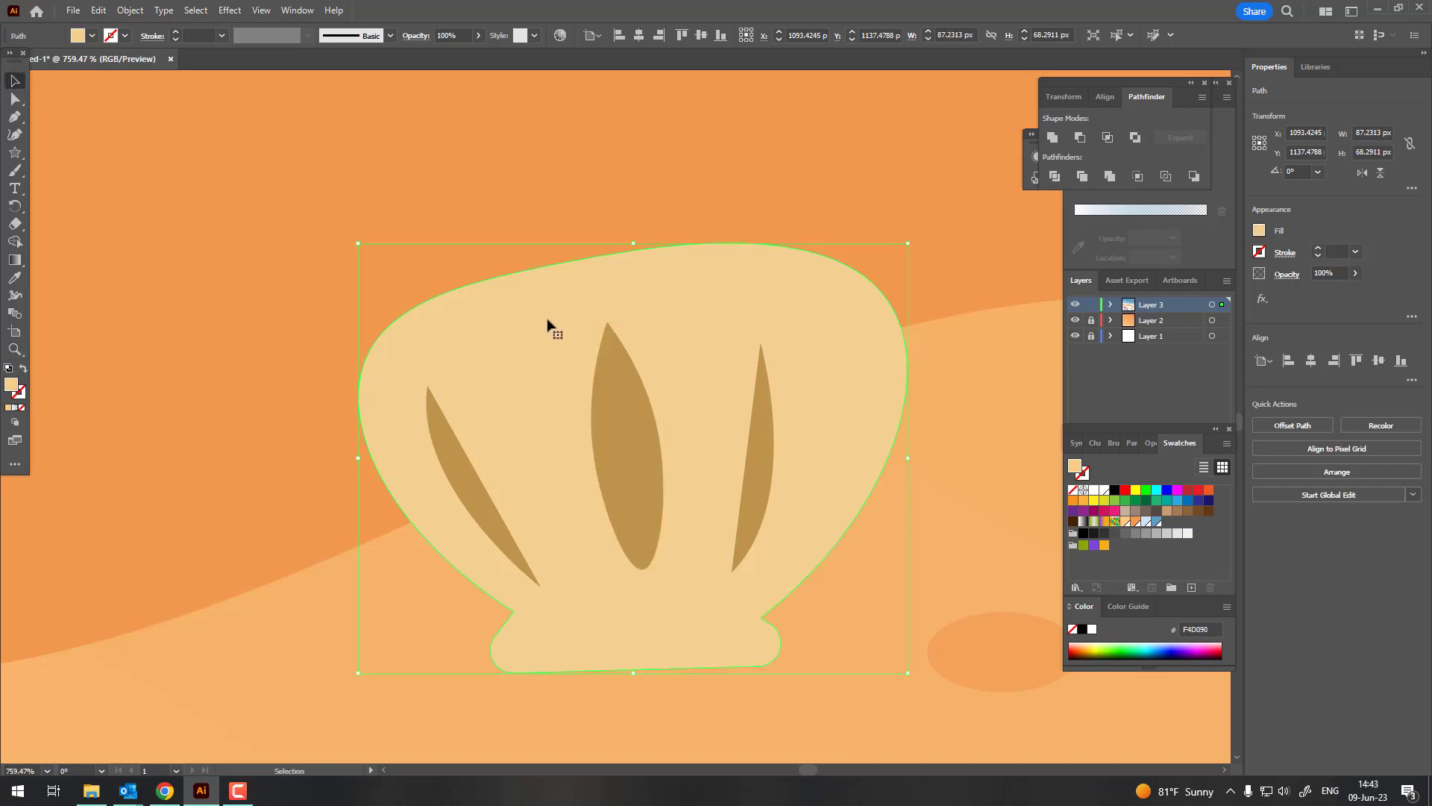
# Change the shell body fill to a warmer yellow.
pyautogui.doubleClick(1074, 466)
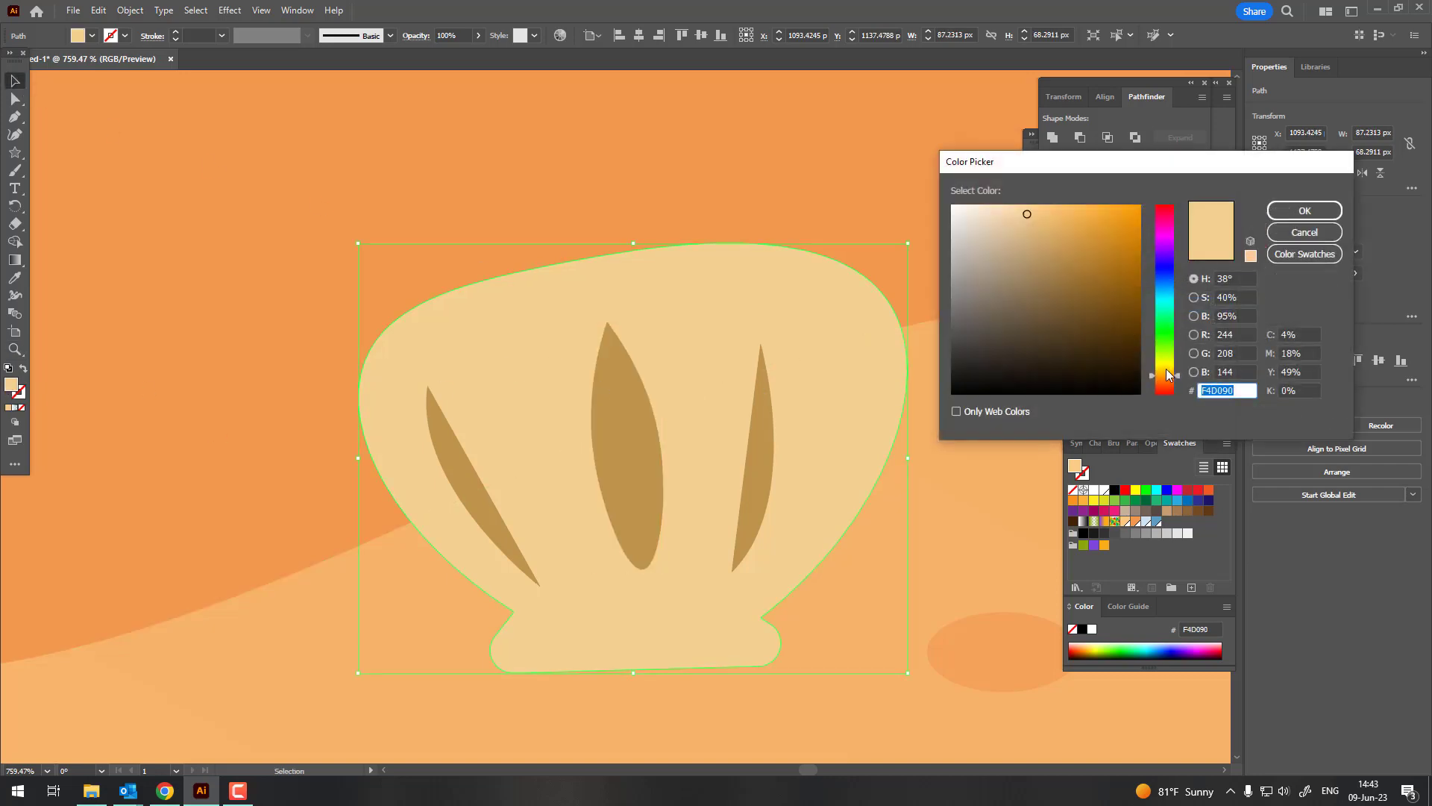
pyautogui.moveTo(1168, 375); pyautogui.dragTo(1168, 368)
pyautogui.click(1071, 212)
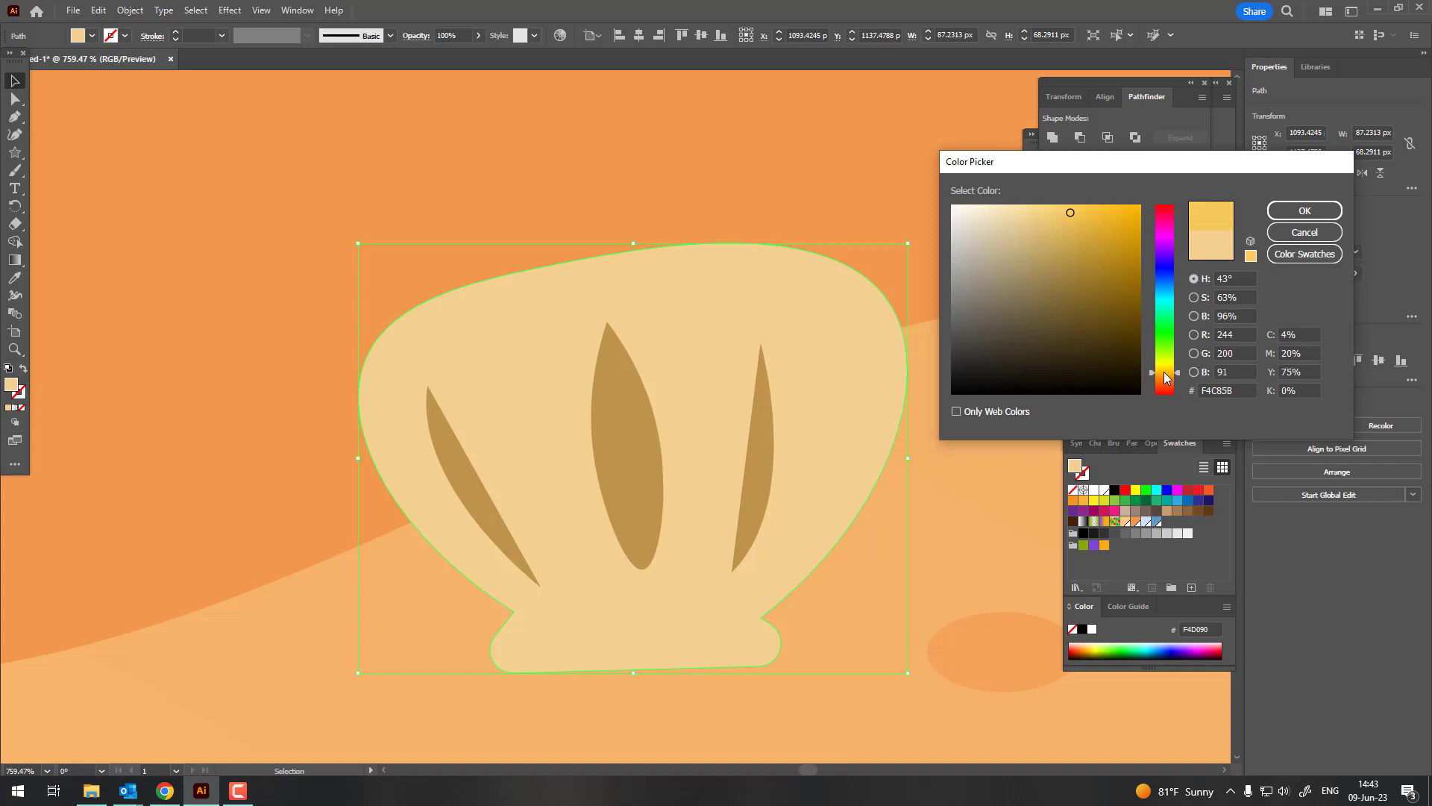
pyautogui.click(1305, 210)
pyautogui.press('z')
pyautogui.keyDown('alt'); pyautogui.click(418, 336); pyautogui.keyUp('alt')
pyautogui.moveTo(808, 233); pyautogui.dragTo(881, 294)
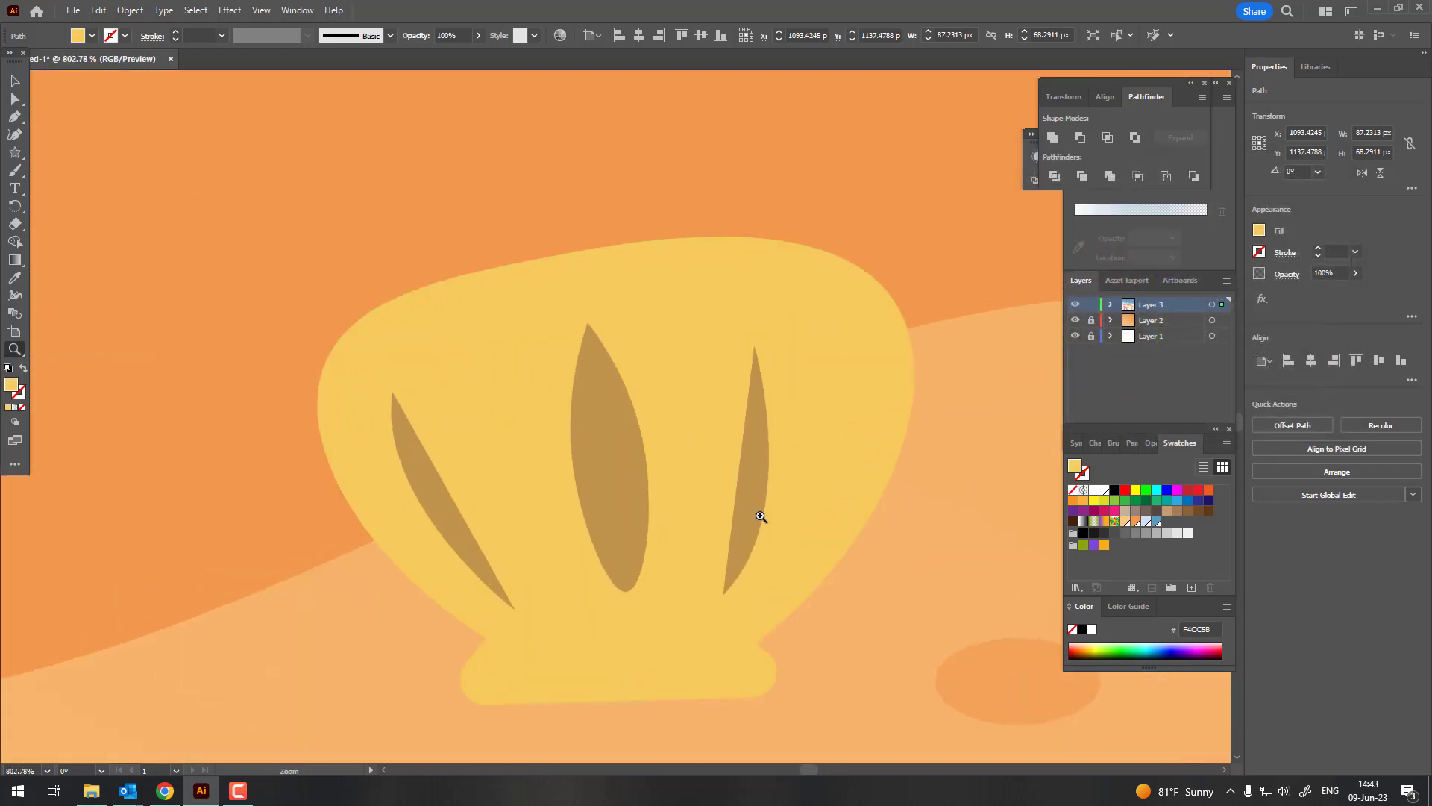
# Select the three streaks, eyedrop the shell yellow, then darken them to orange E89834.
pyautogui.click(407, 515)
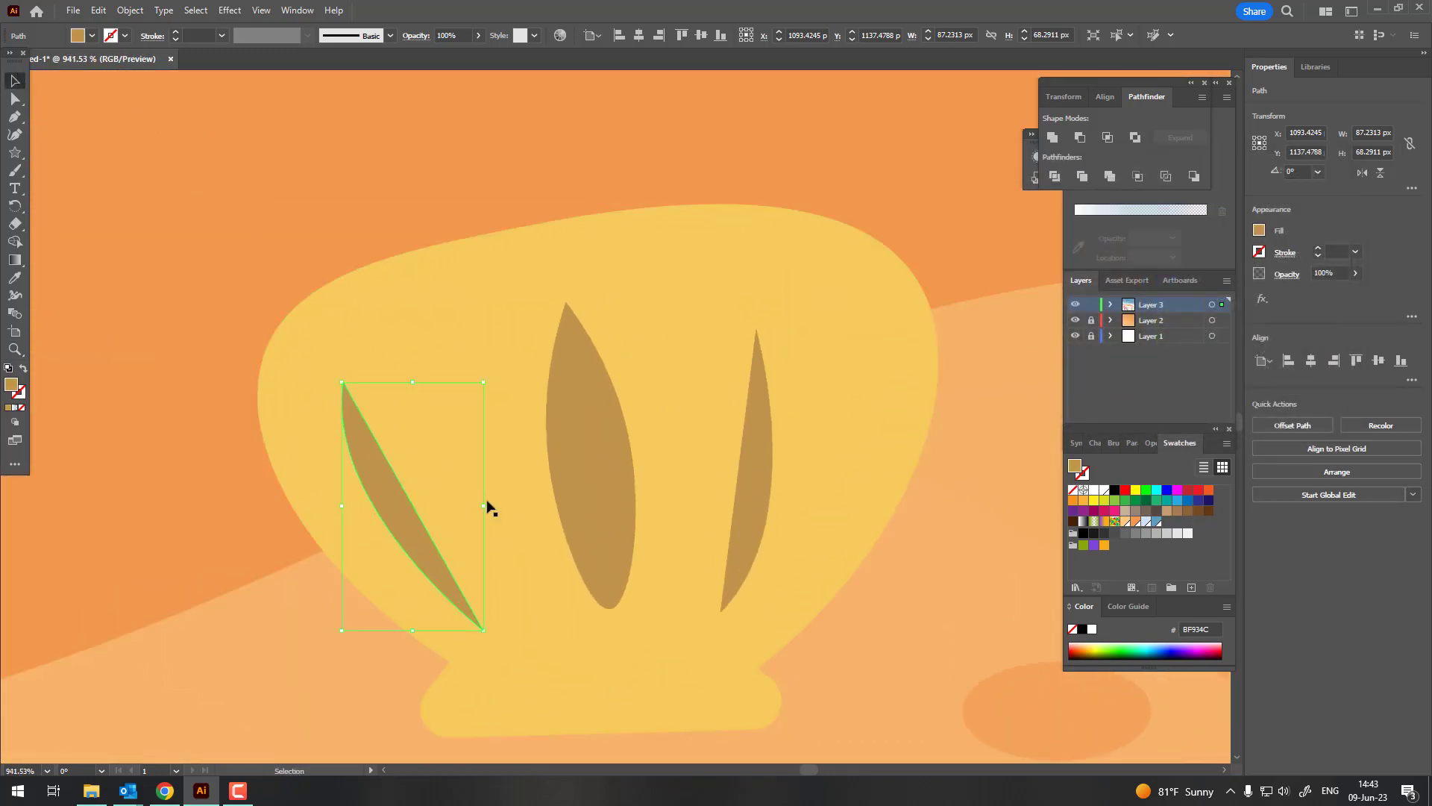
pyautogui.keyDown('shift'); pyautogui.click(589, 463); pyautogui.keyUp('shift')
pyautogui.keyDown('shift'); pyautogui.click(760, 481); pyautogui.keyUp('shift')
pyautogui.moveTo(597, 509); pyautogui.dragTo(627, 502)
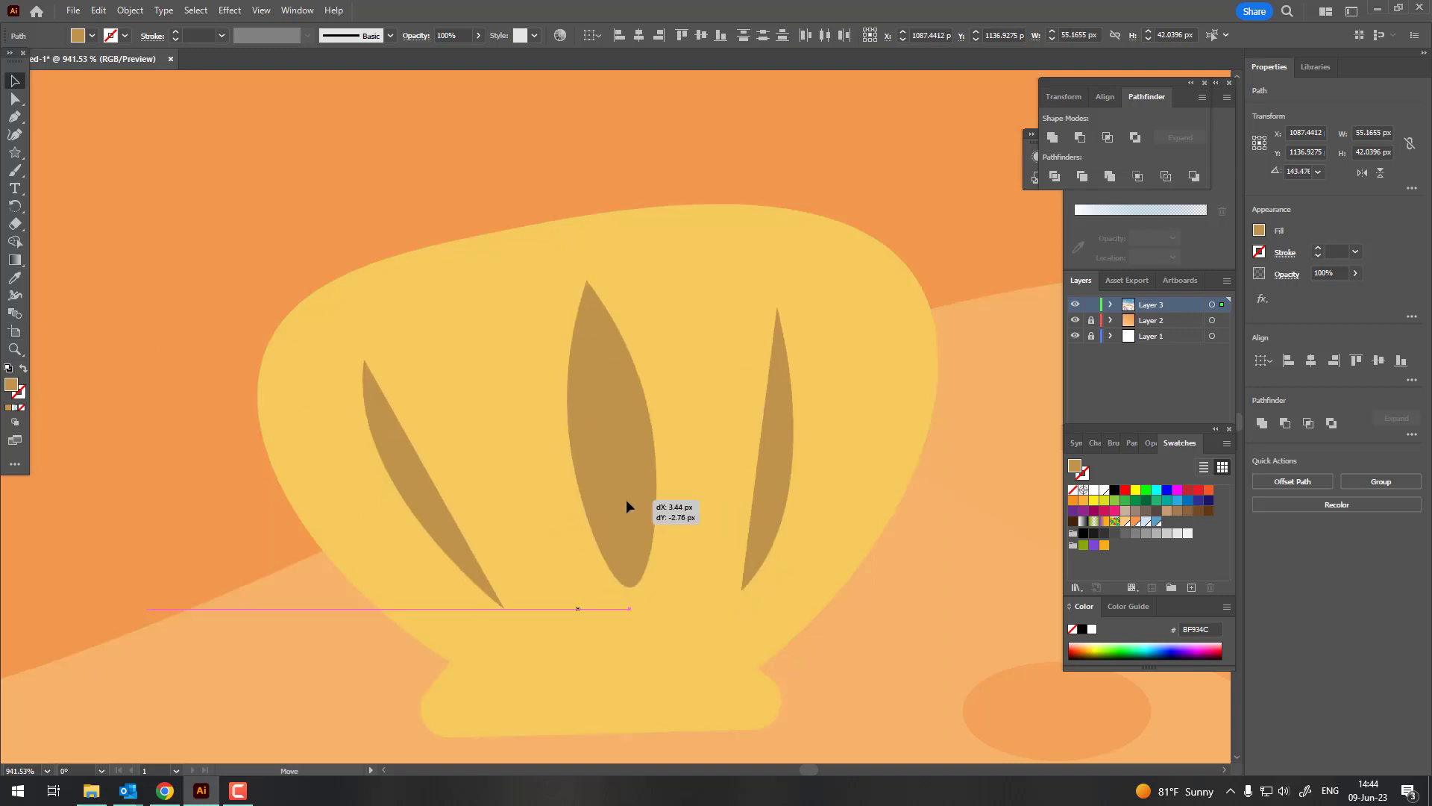
pyautogui.click(24, 276)
pyautogui.click(299, 350)
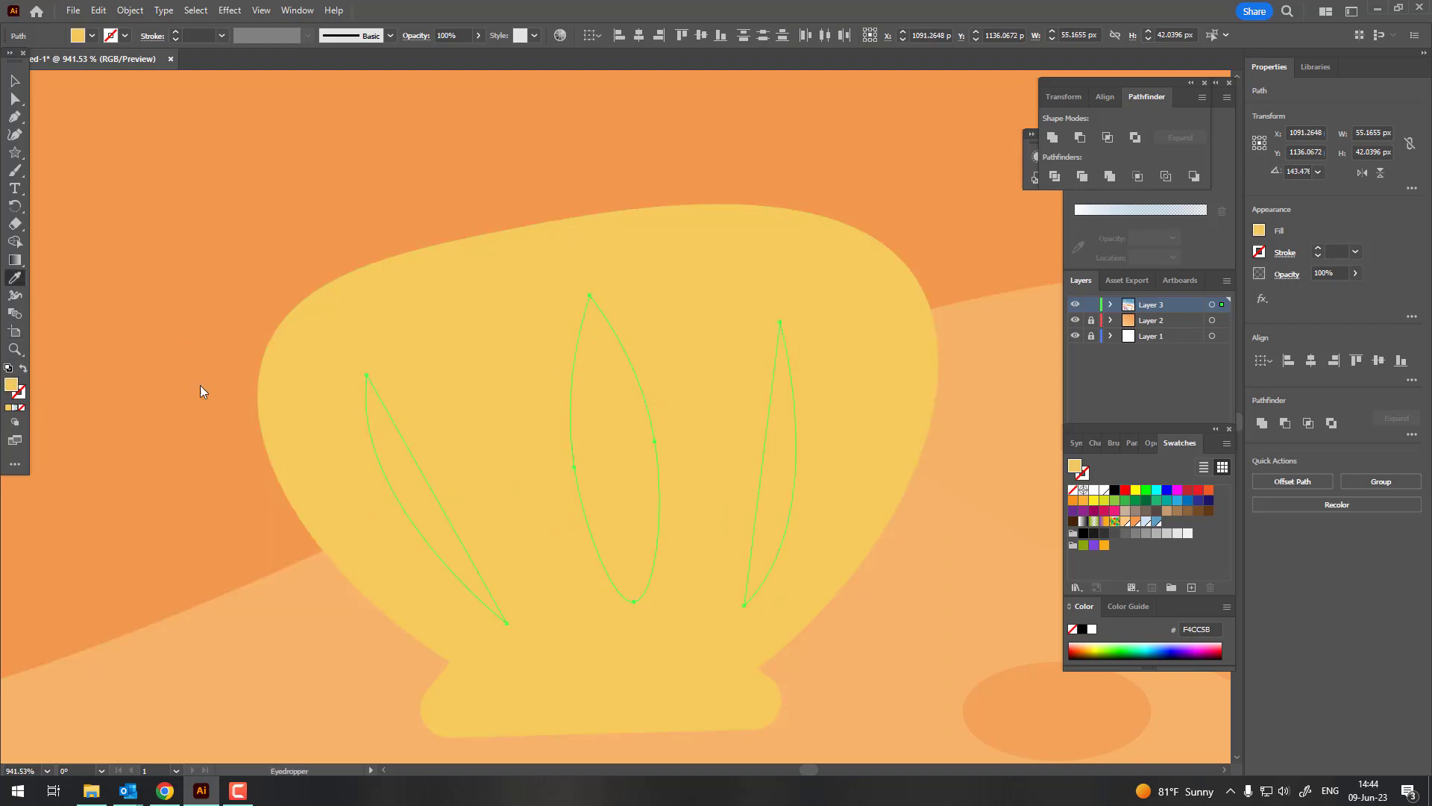
pyautogui.doubleClick(11, 384)
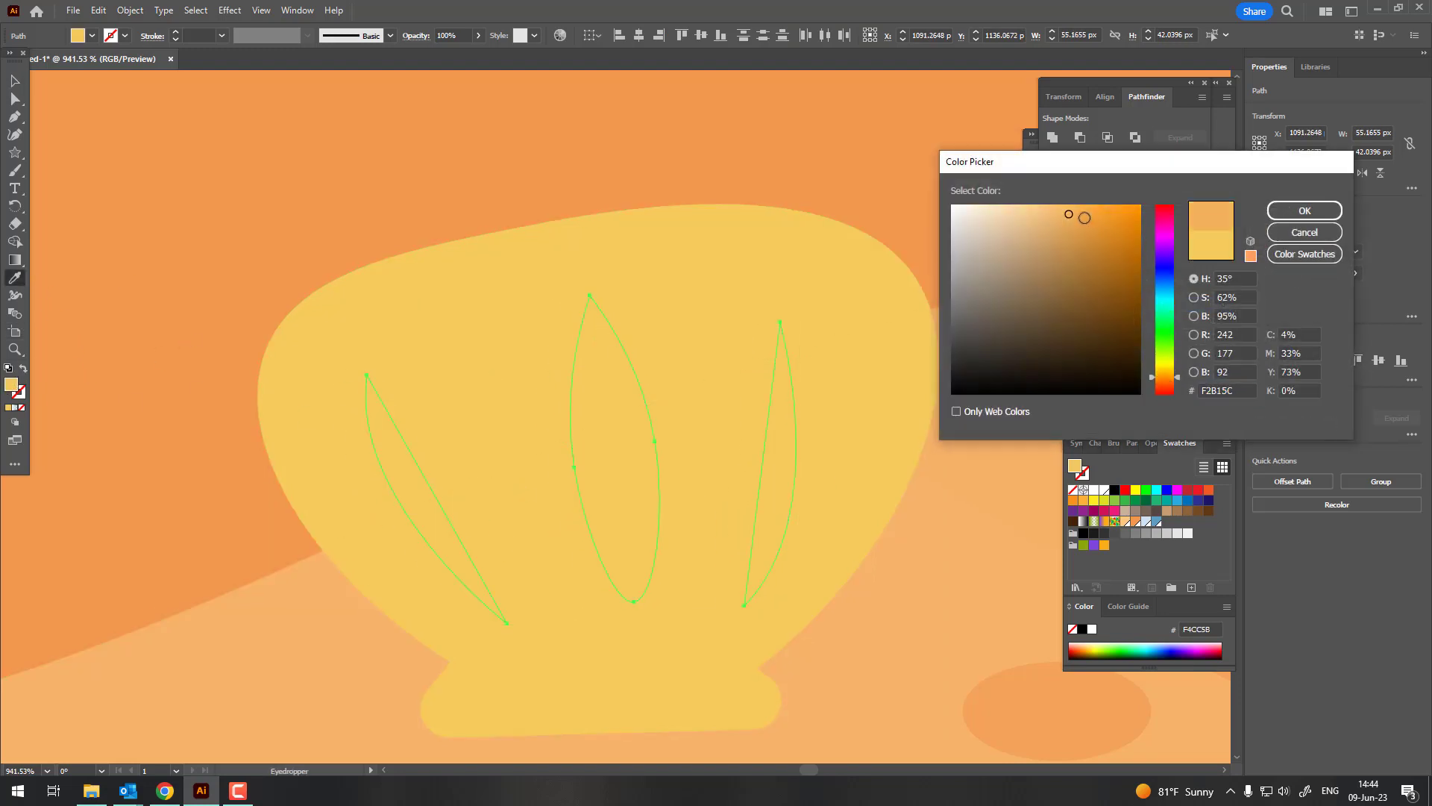
pyautogui.moveTo(1078, 217); pyautogui.dragTo(1096, 220)
pyautogui.click(1304, 210)
# Group the shell with its streaks via Object > Group and zoom out to the beach.
pyautogui.keyDown('alt'); pyautogui.click(723, 245); pyautogui.keyUp('alt')
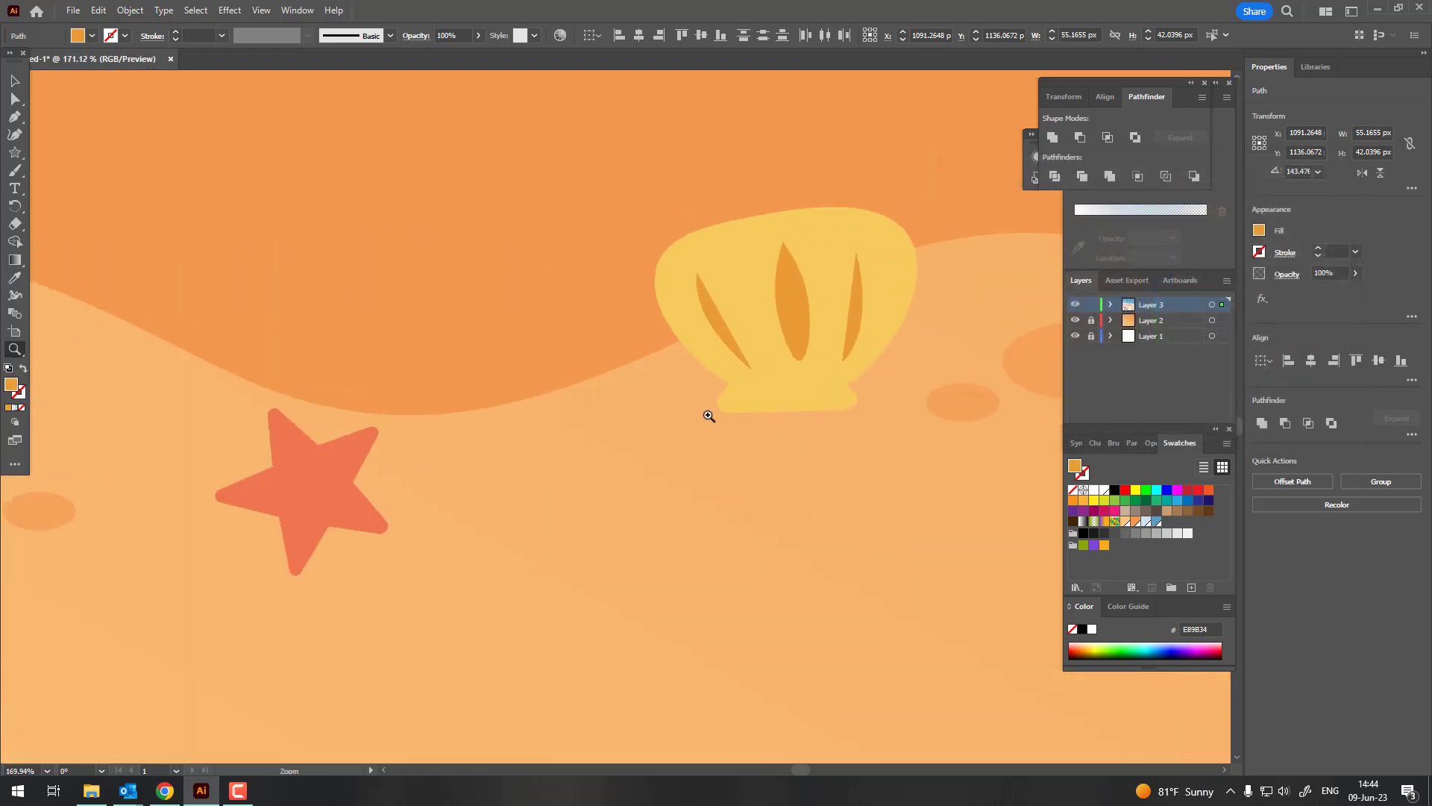
pyautogui.press('v')
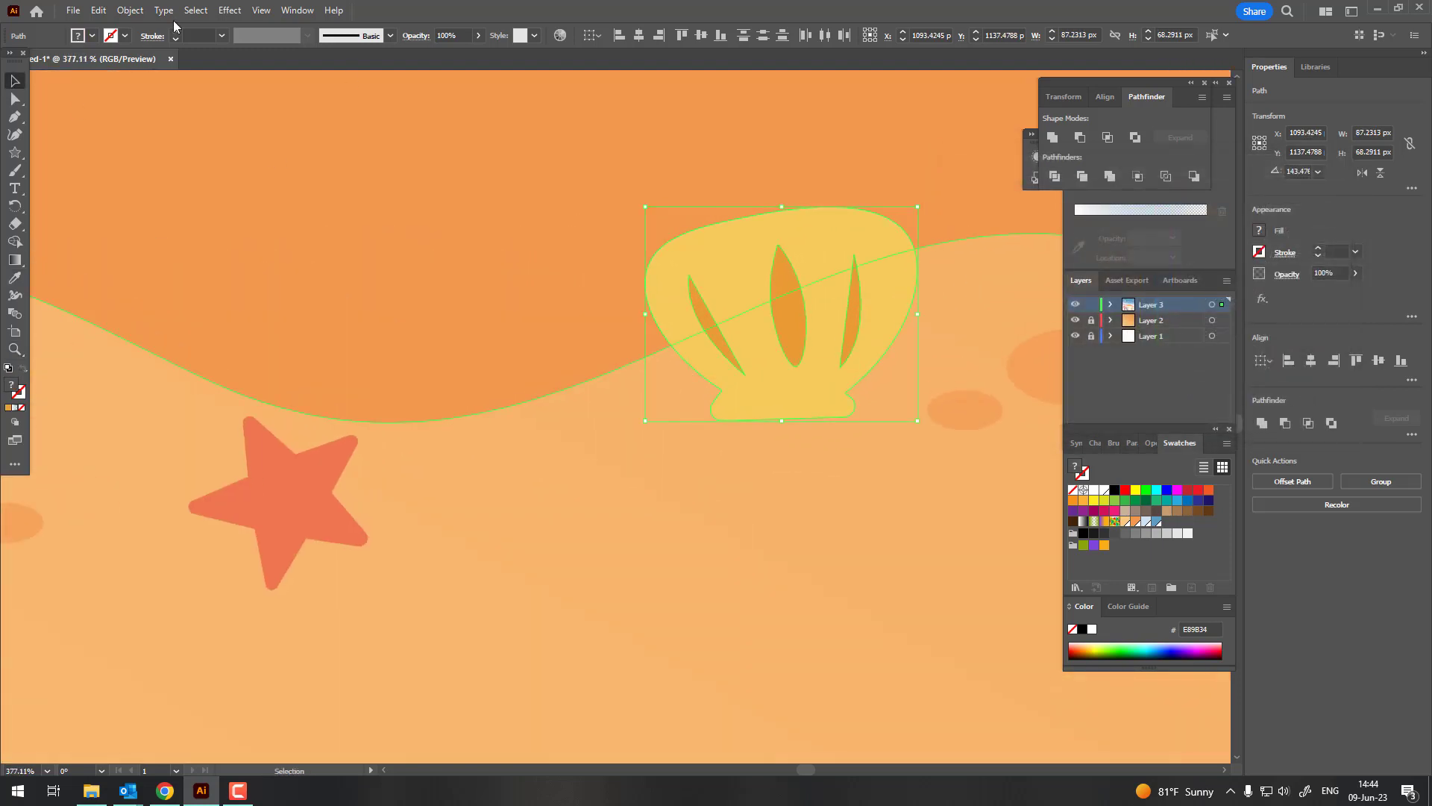
pyautogui.click(130, 10)
pyautogui.click(179, 98)
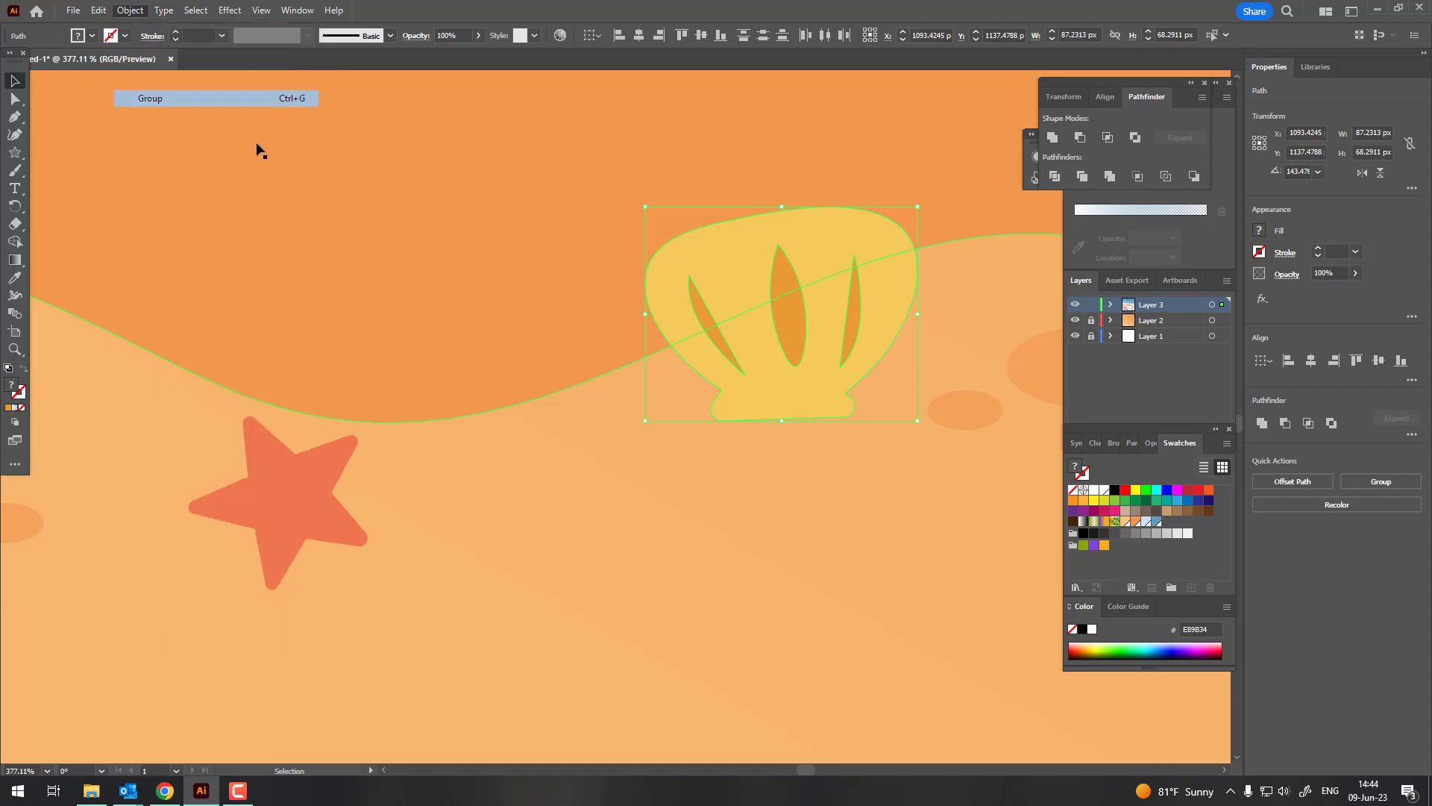
pyautogui.hotkey('ctrl', '0')
pyautogui.hotkey('ctrl', '+')
pyautogui.hotkey('ctrl', '+')
pyautogui.hotkey('ctrl', '+')
# Alt-drag a copy of the grouped shell to the left and scale it down.
pyautogui.press('z')
pyautogui.keyDown('alt'); pyautogui.click(825, 319); pyautogui.keyUp('alt')
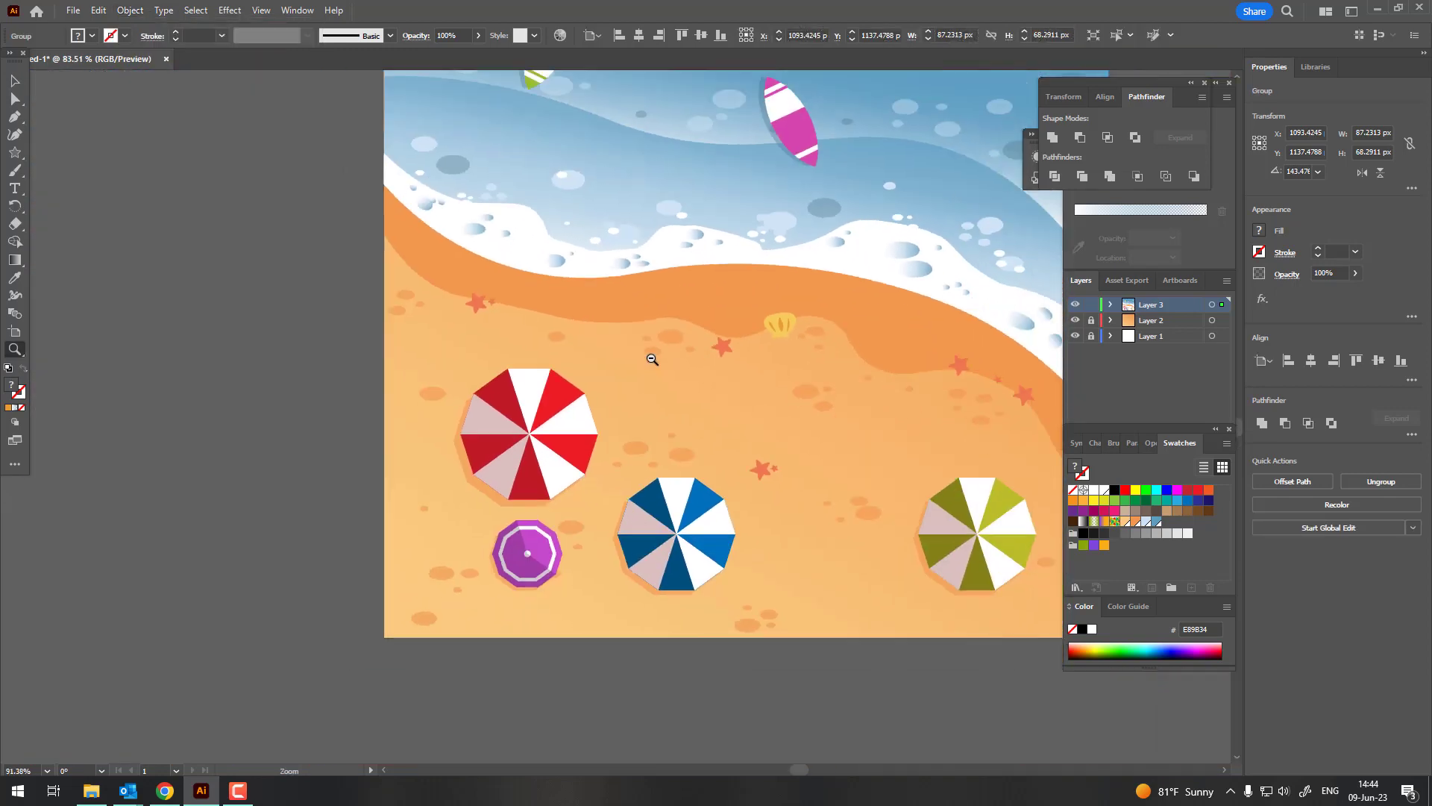
pyautogui.keyDown('alt'); pyautogui.click(652, 358); pyautogui.keyUp('alt')
pyautogui.press('v')
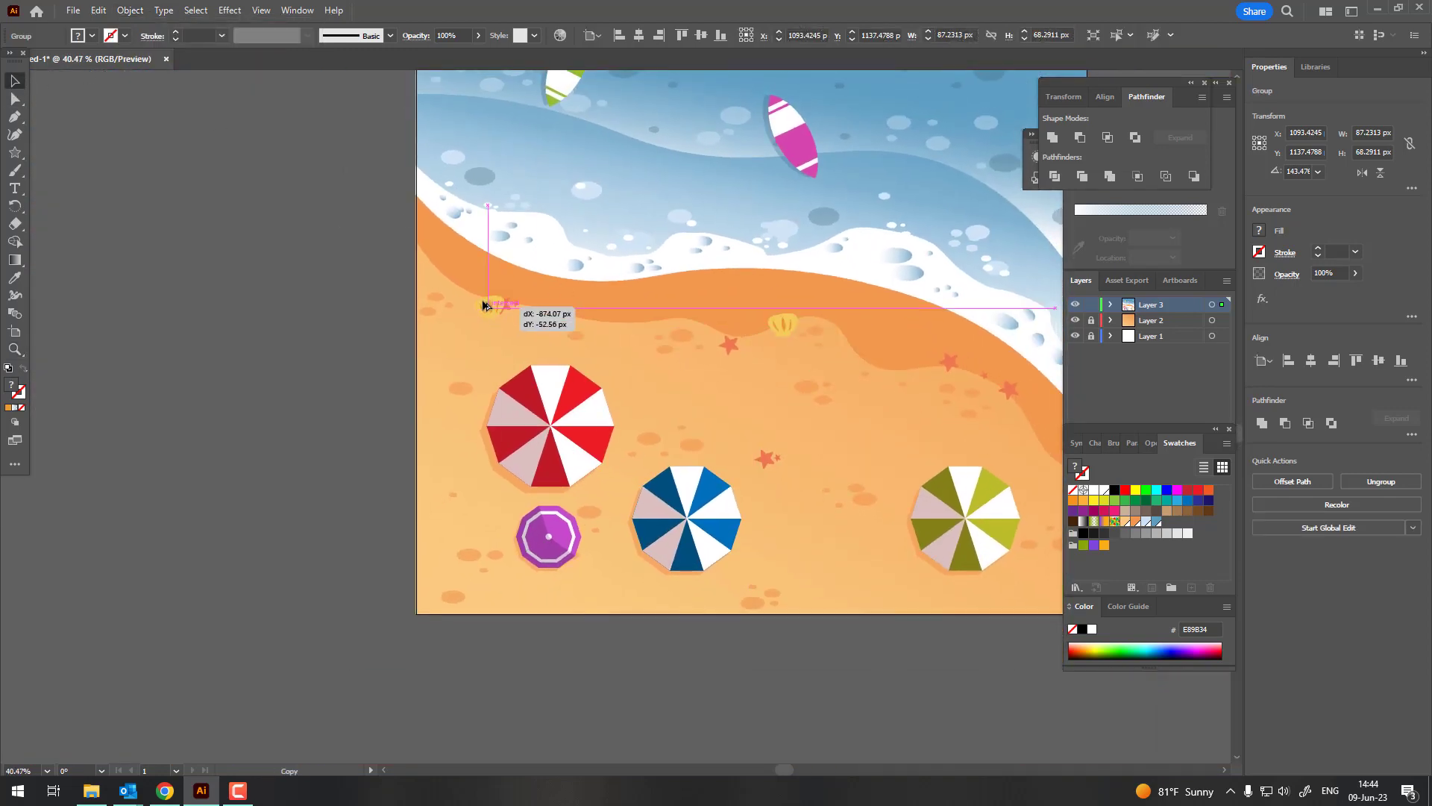
pyautogui.moveTo(794, 327)
pyautogui.mouseDown()
pyautogui.moveTo(470, 294)
pyautogui.moveTo(466, 313)
pyautogui.moveTo(468, 300)
pyautogui.moveTo(1060, 476)
pyautogui.moveTo(711, 497)
pyautogui.mouseUp()
pyautogui.click(486, 309)
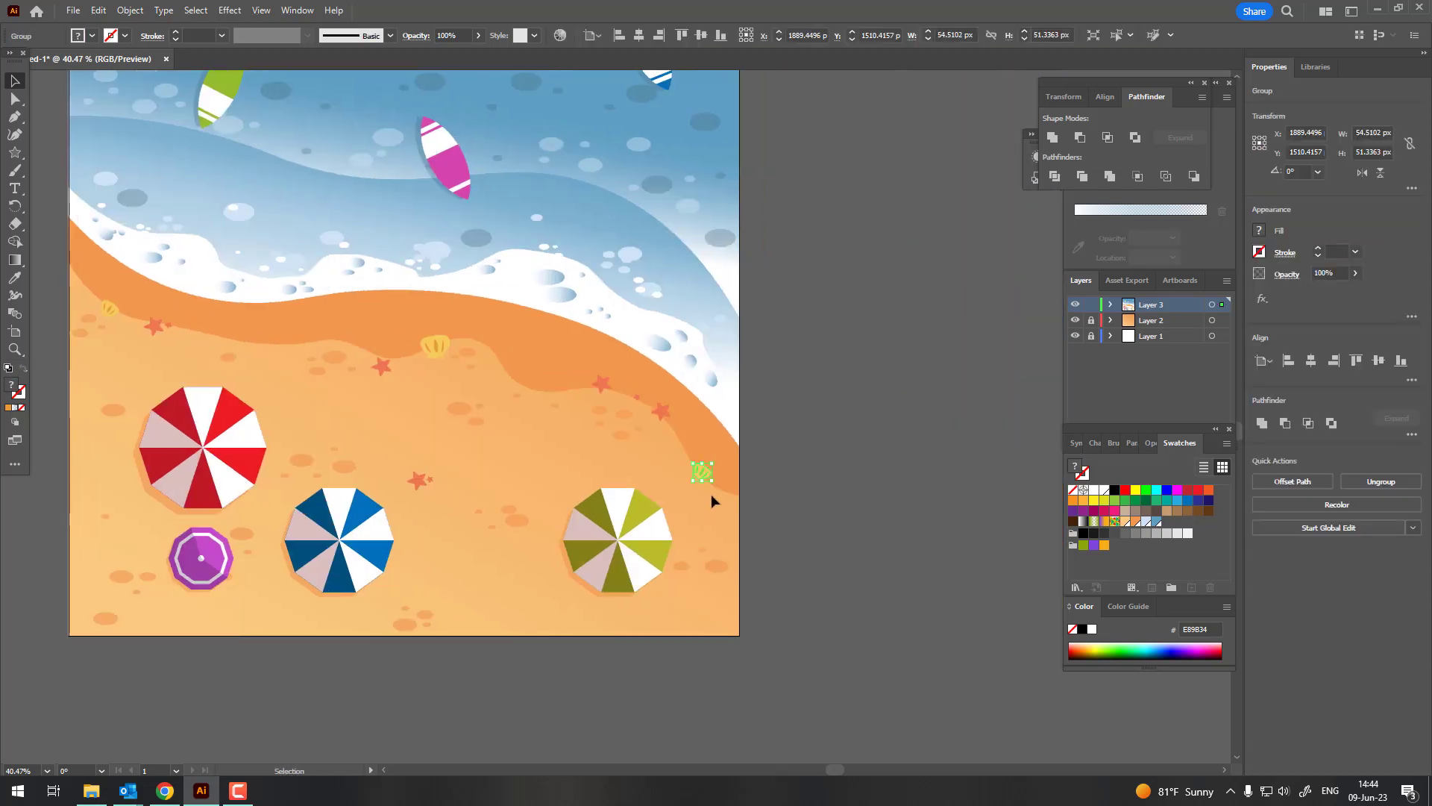
# Outline a small closed shell shape on the sand with the Pen tool.
pyautogui.click(977, 496)
pyautogui.press('z')
pyautogui.moveTo(977, 497); pyautogui.dragTo(906, 530)
pyautogui.scroll(2, 758, 495)
pyautogui.scroll(5, 233, 217)
pyautogui.scroll(2, 199, 570)
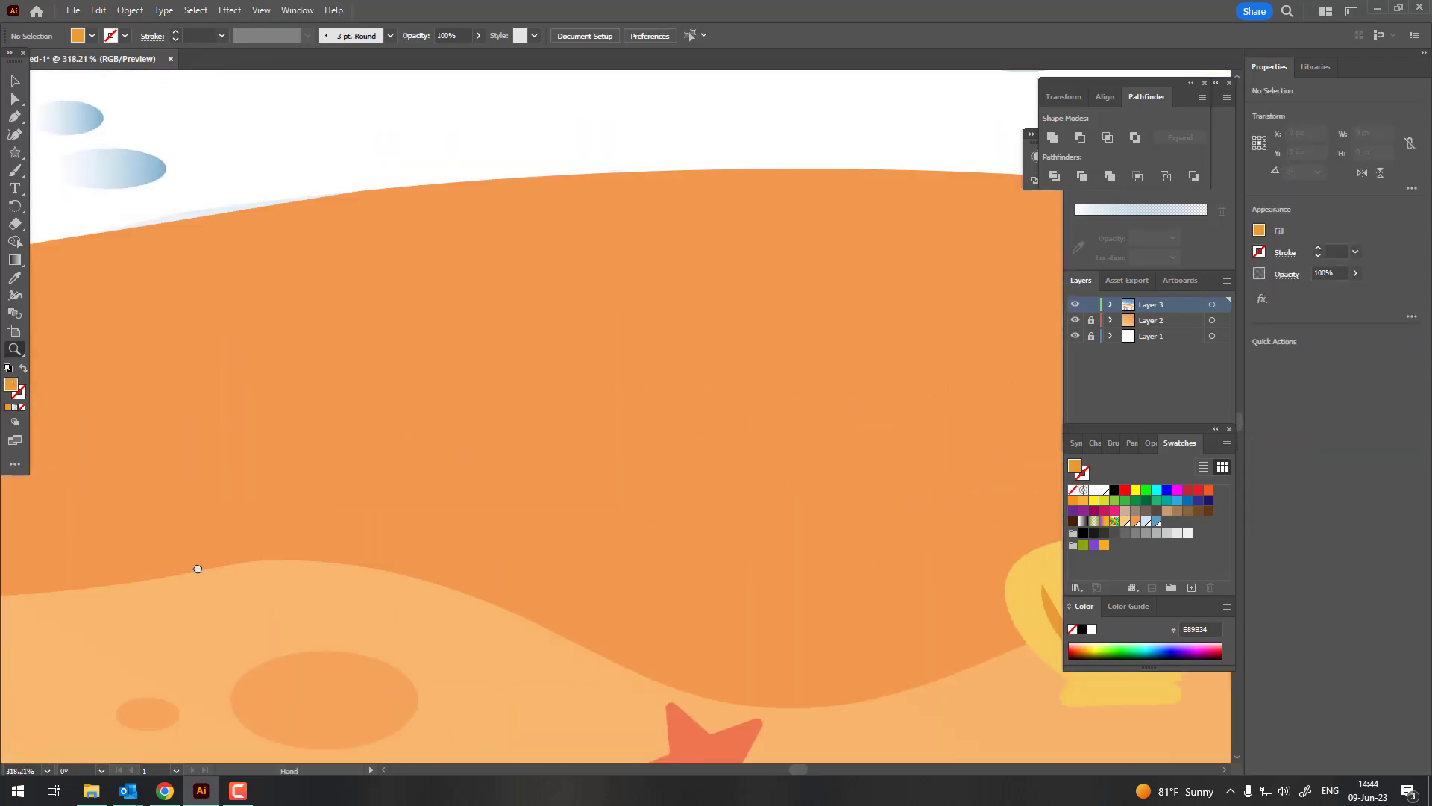
pyautogui.scroll(2, 112, 373)
pyautogui.click(538, 402)
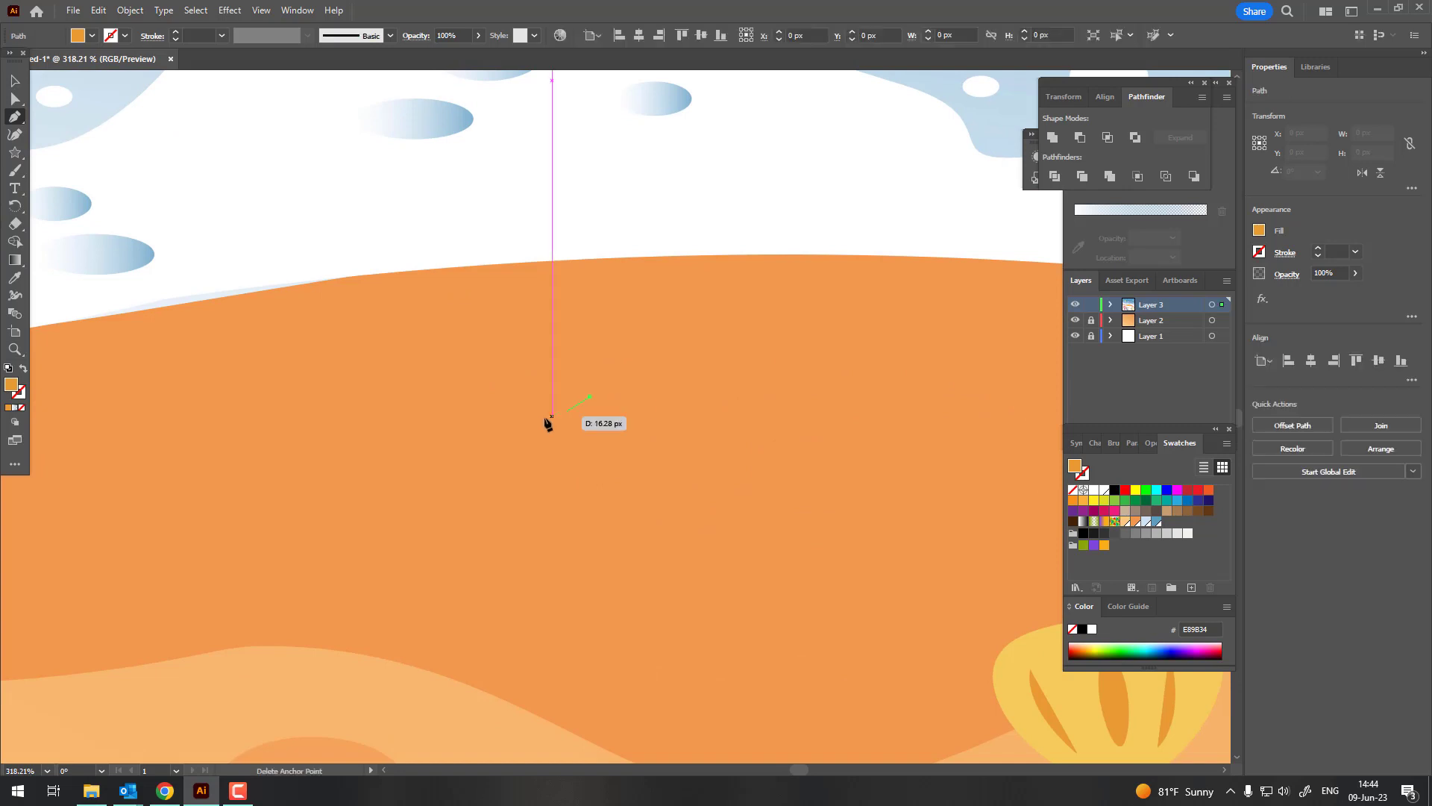
pyautogui.click(549, 427)
pyautogui.click(609, 434)
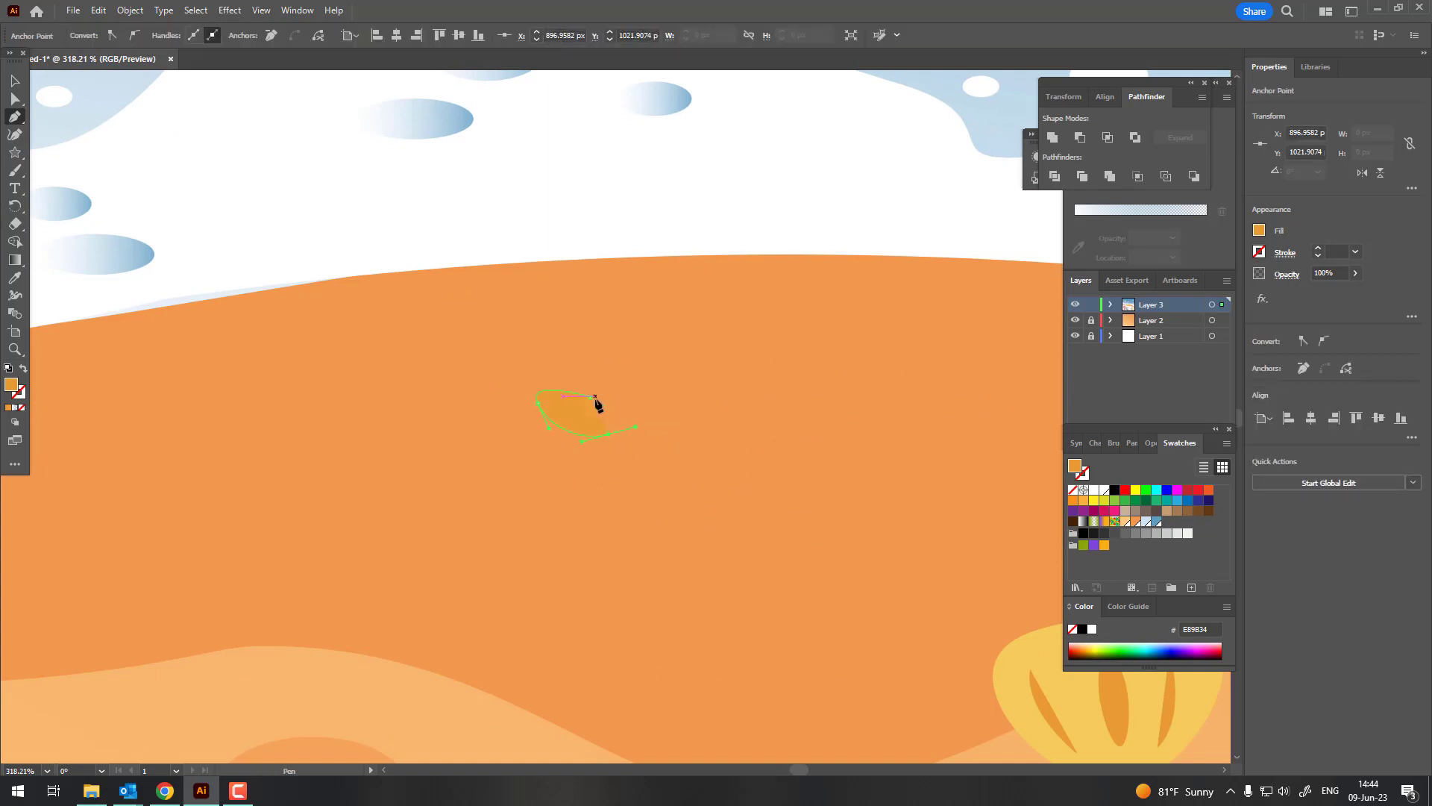
pyautogui.hotkey('ctrl', 'z')
pyautogui.press('z')
pyautogui.click(581, 414)
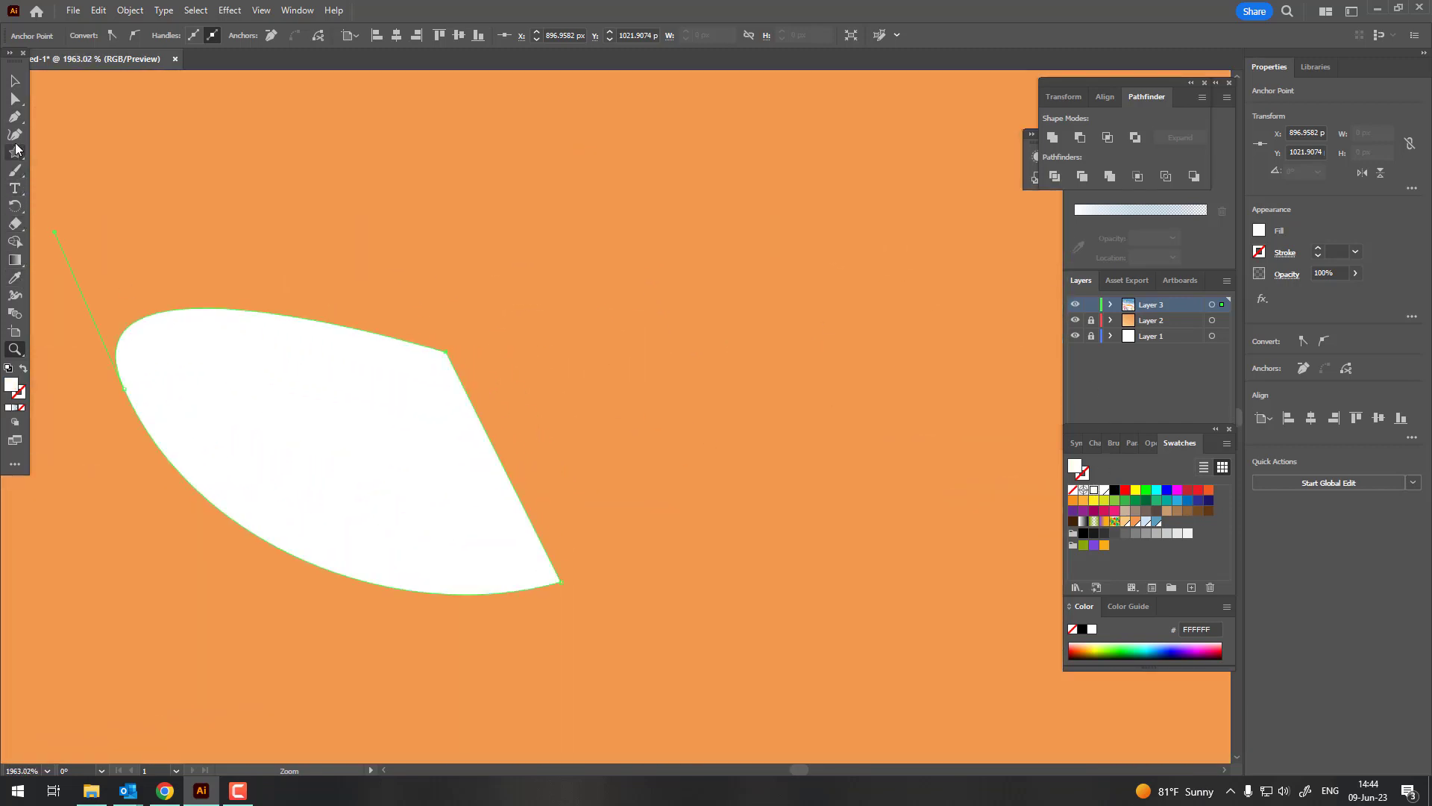
# Round the shape's edges into an oval with the Curvature tool.
pyautogui.click(15, 135)
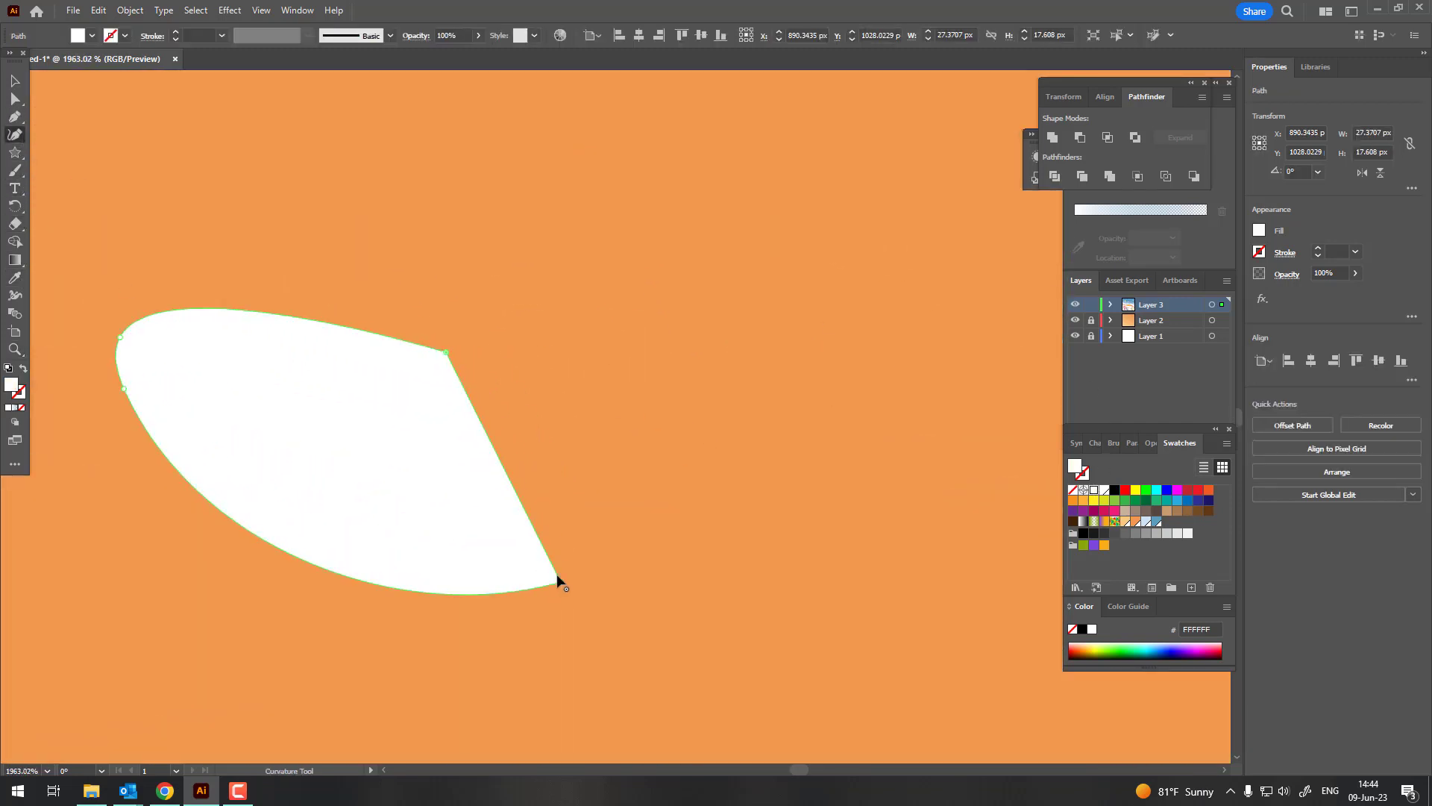
pyautogui.moveTo(561, 582); pyautogui.dragTo(494, 475)
pyautogui.click(479, 399)
pyautogui.moveTo(480, 399); pyautogui.dragTo(479, 394)
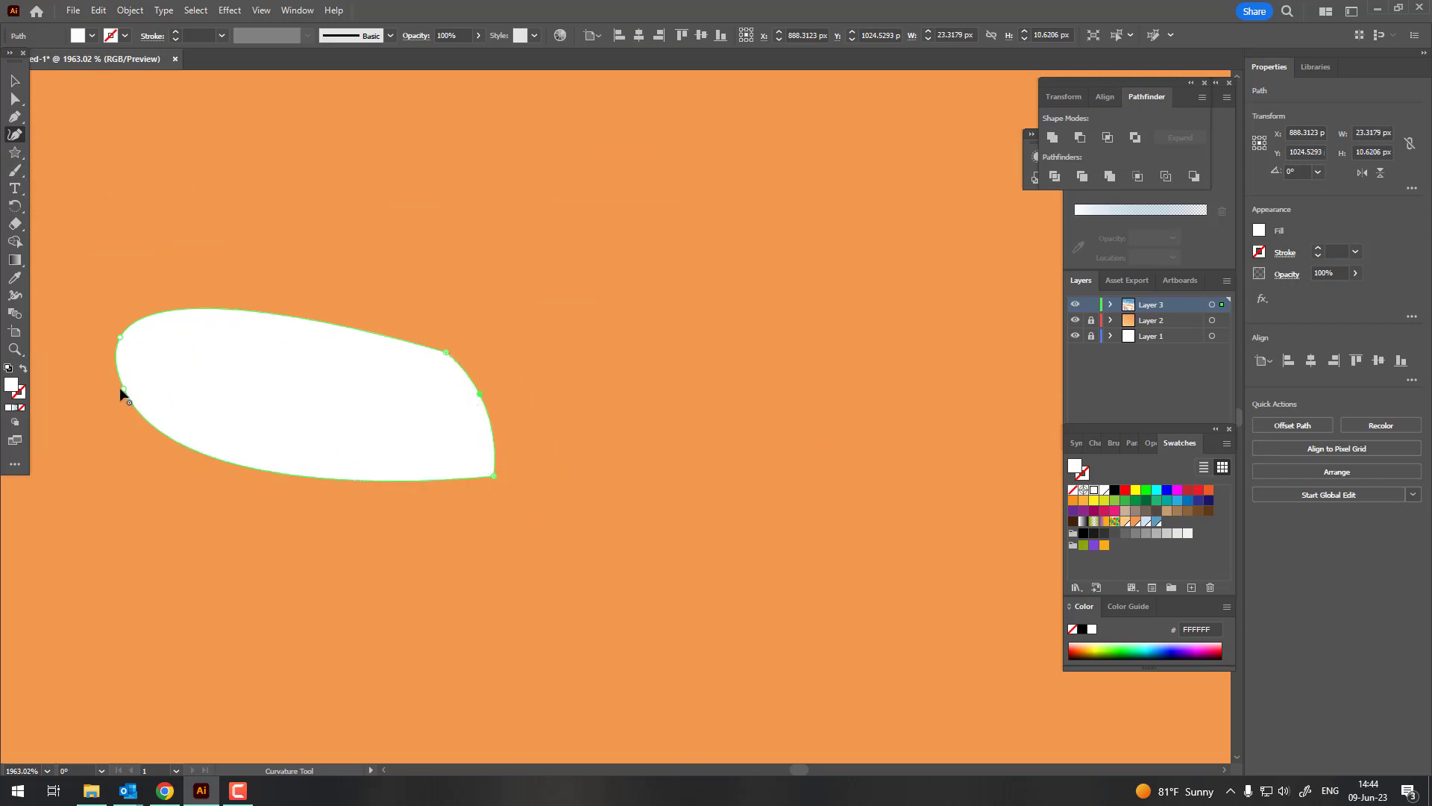
pyautogui.moveTo(123, 390); pyautogui.dragTo(180, 570)
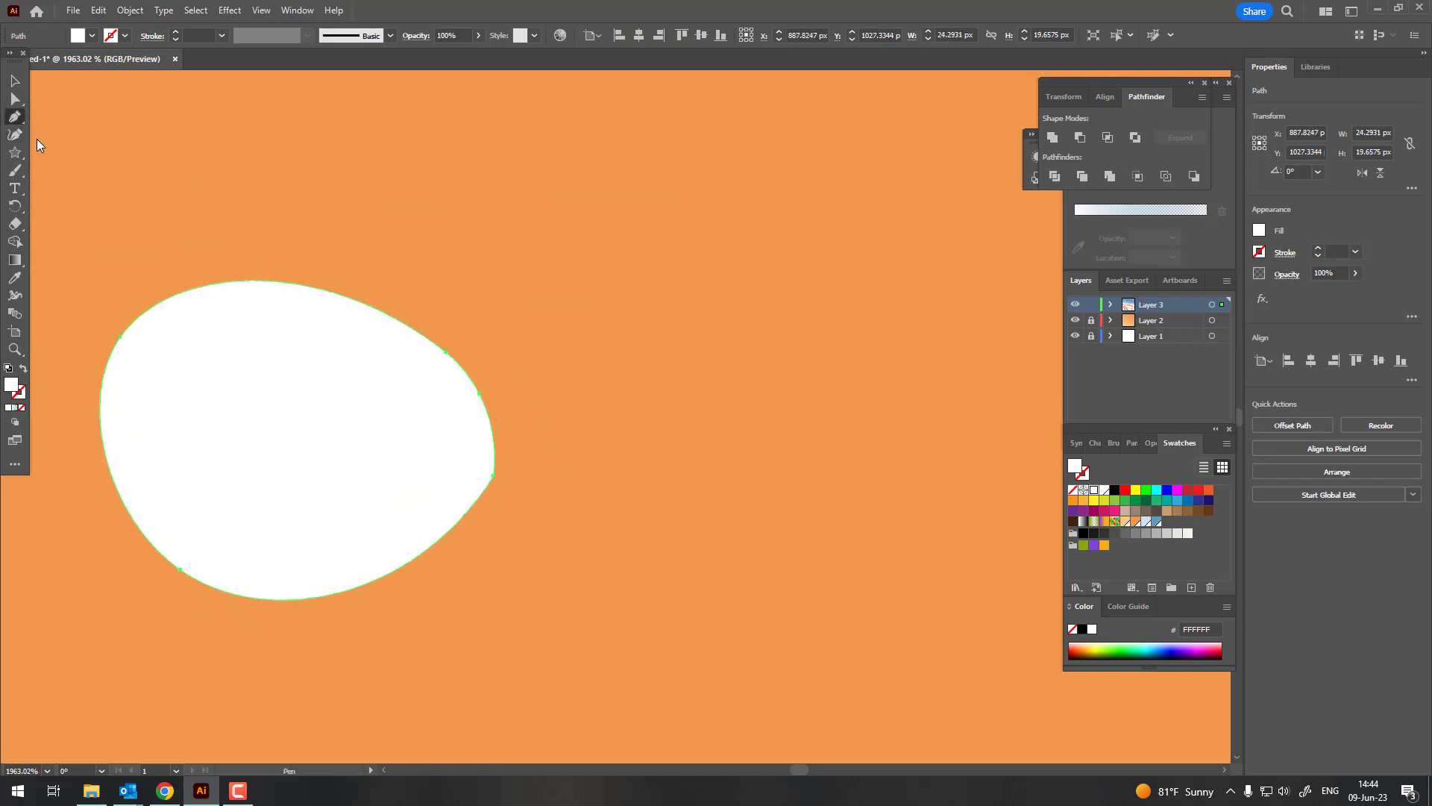
# Draw a curved ridge on the white shell and fill it light grey E6E6E6.
pyautogui.click(178, 373)
pyautogui.moveTo(405, 396); pyautogui.dragTo(536, 455)
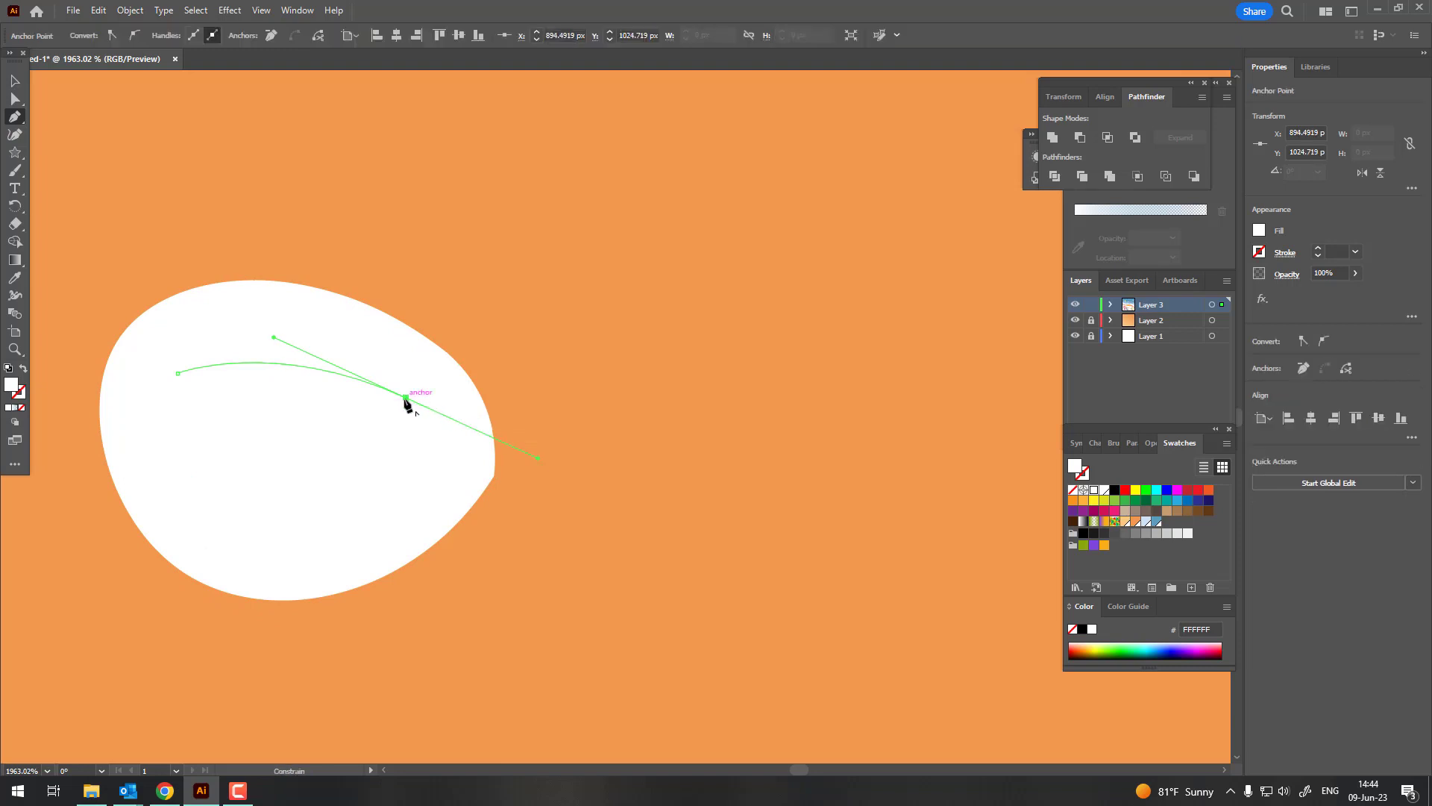
pyautogui.moveTo(407, 398)
pyautogui.mouseDown()
pyautogui.moveTo(188, 387)
pyautogui.moveTo(153, 465)
pyautogui.mouseUp()
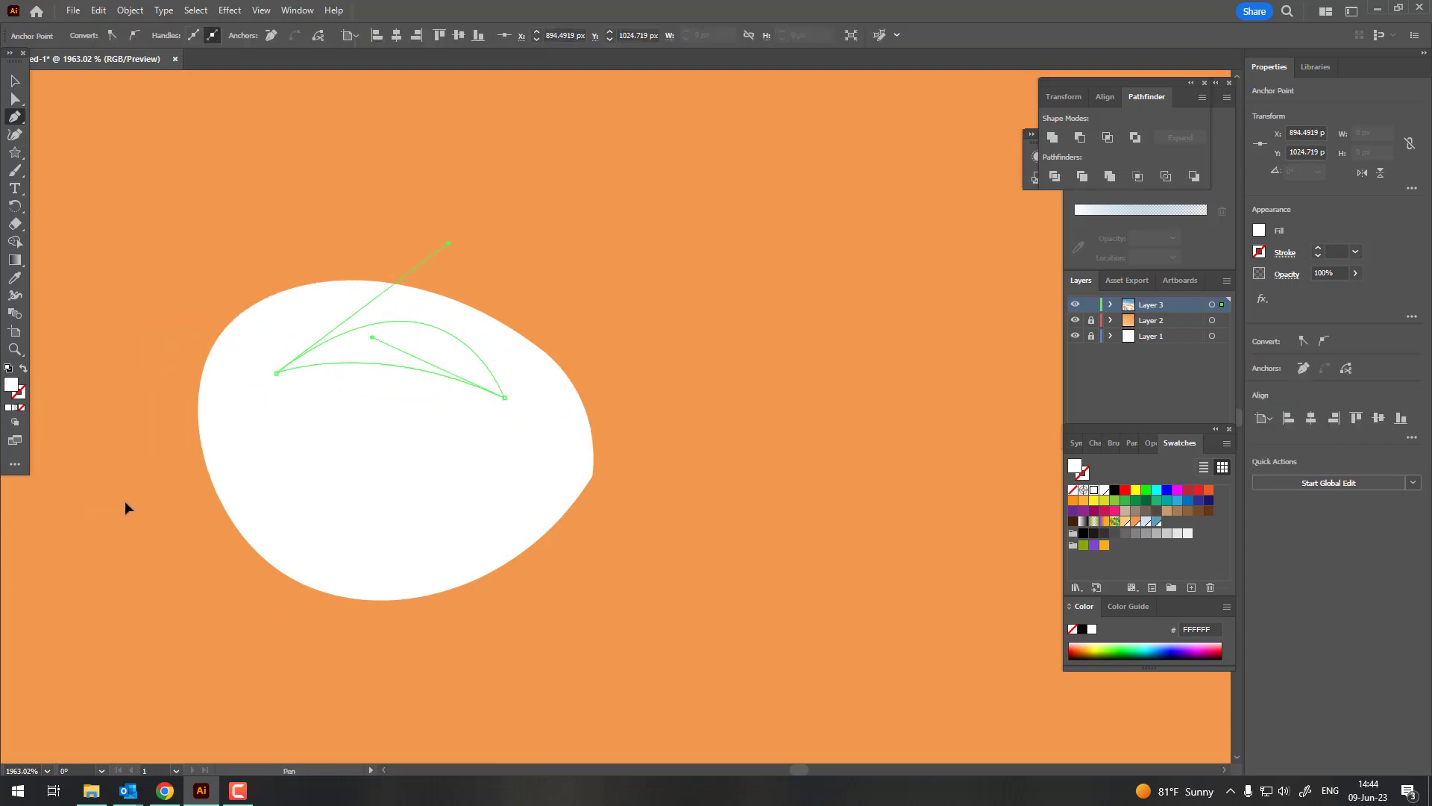
pyautogui.click(305, 469)
pyautogui.moveTo(527, 439); pyautogui.dragTo(640, 469)
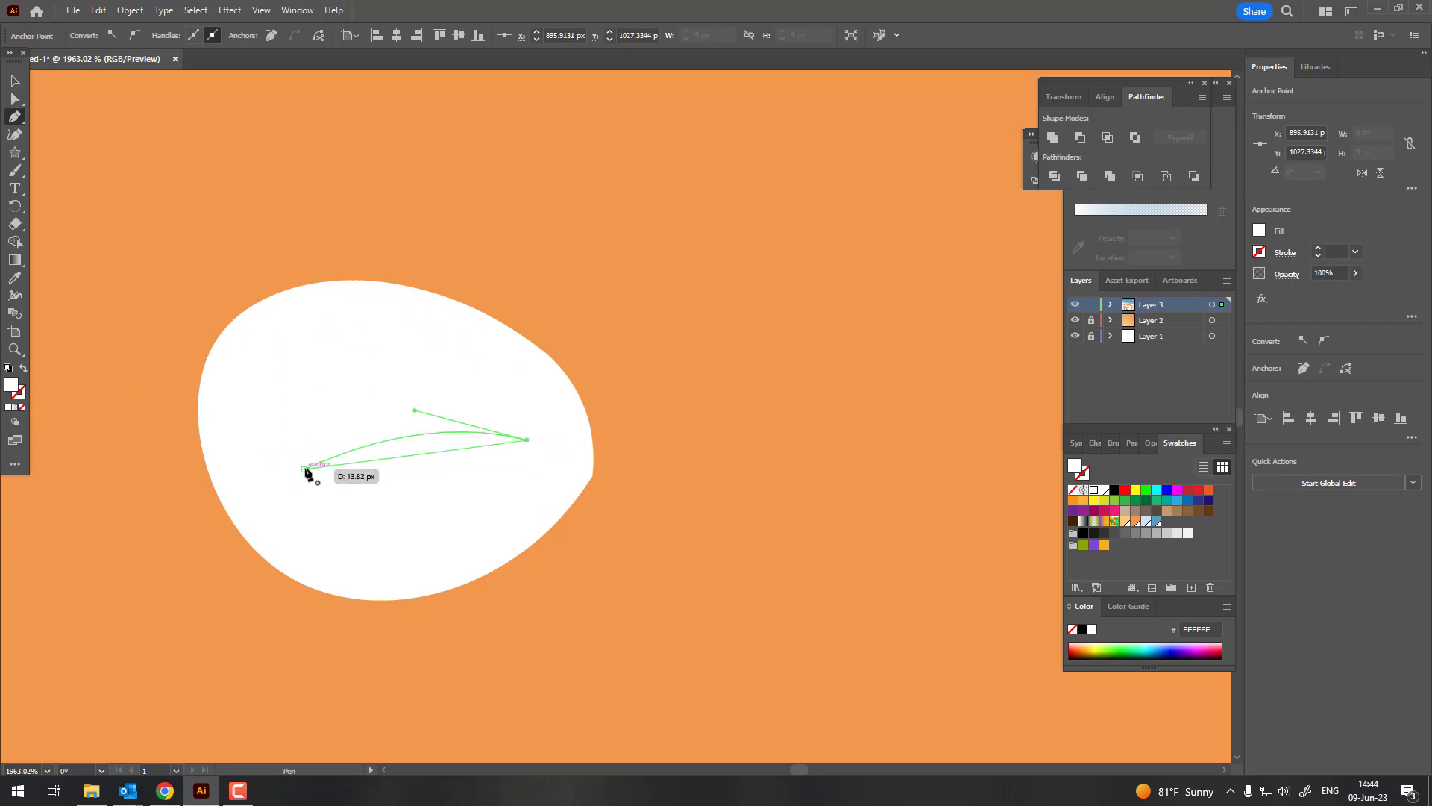
pyautogui.moveTo(306, 469); pyautogui.dragTo(242, 570)
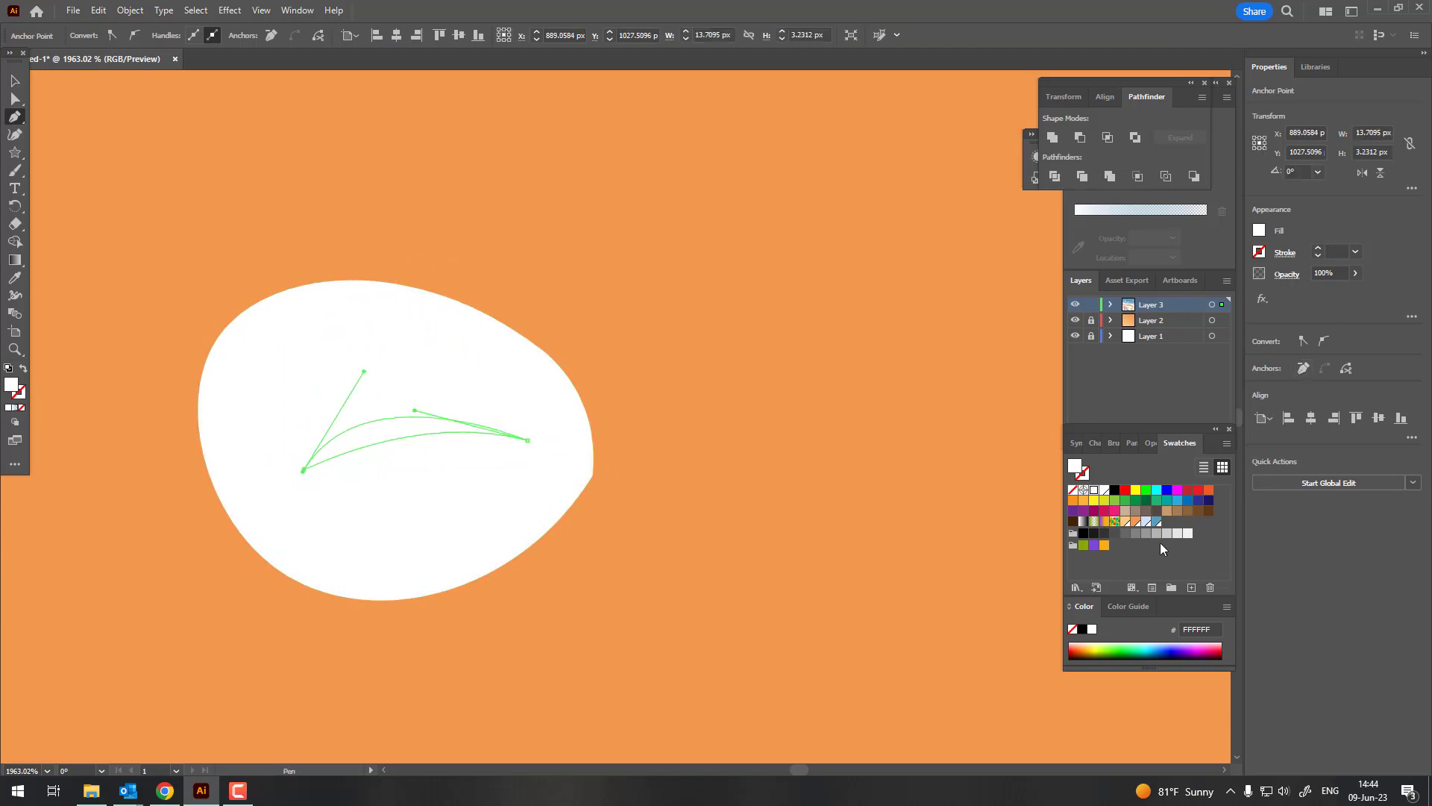
pyautogui.click(1181, 533)
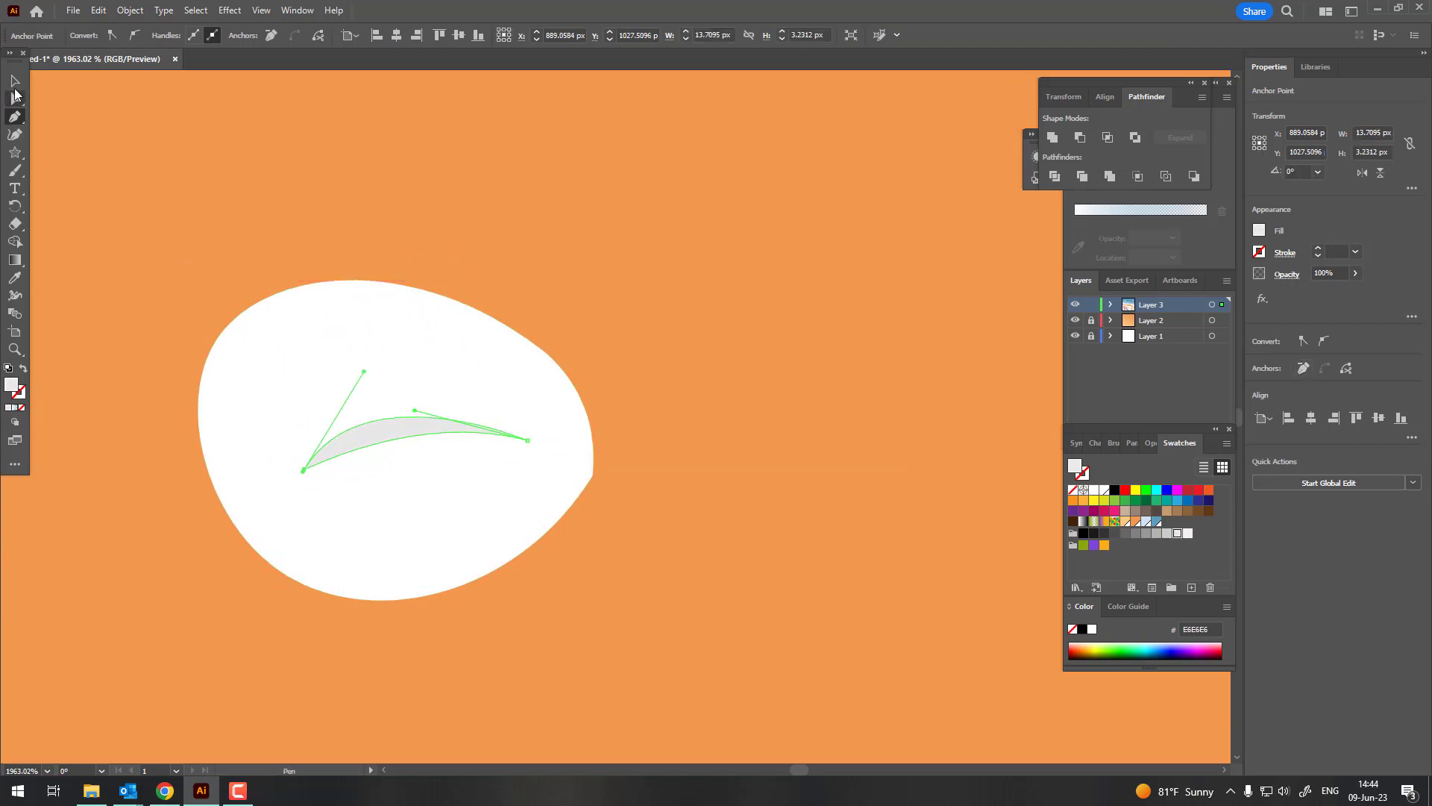
# Place a copy of the ridge higher on the shell, recoloured light grey.
pyautogui.click(15, 79)
pyautogui.moveTo(426, 440); pyautogui.dragTo(400, 368)
pyautogui.click(1188, 532)
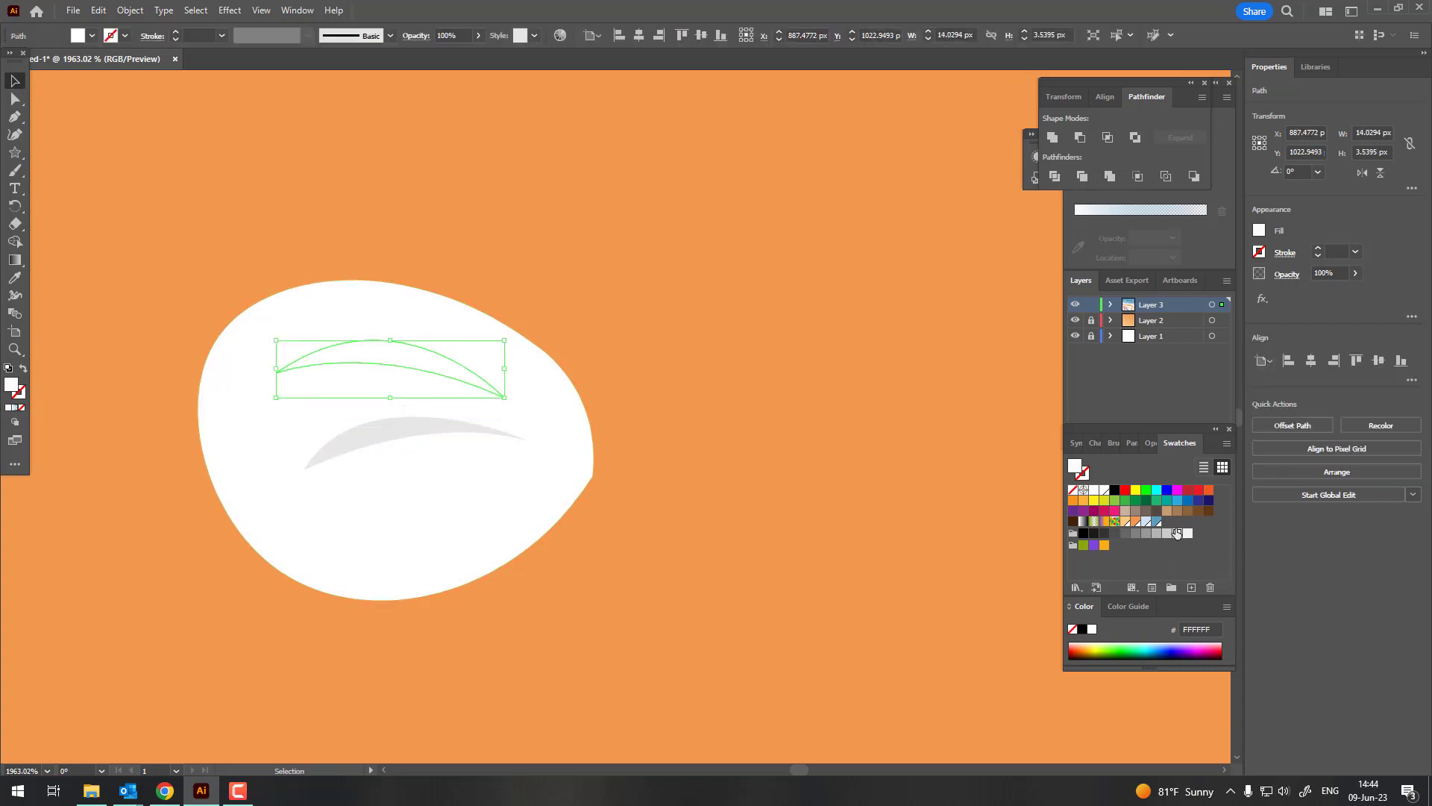
pyautogui.click(1177, 533)
# Draw a third ridge near the shell's lower edge with a sharp tip.
pyautogui.click(15, 117)
pyautogui.click(550, 477)
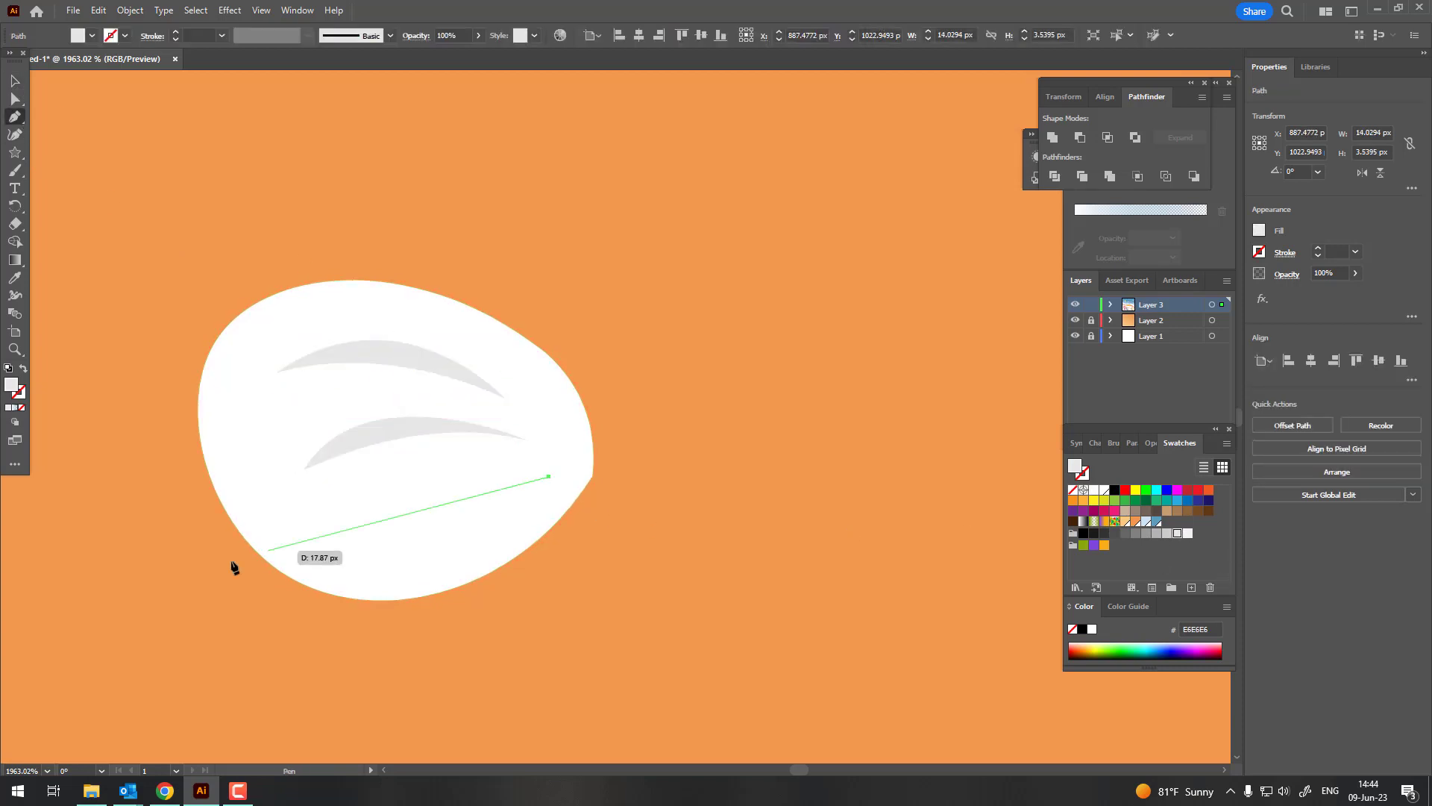
pyautogui.moveTo(366, 569); pyautogui.dragTo(311, 649)
pyautogui.click(366, 569)
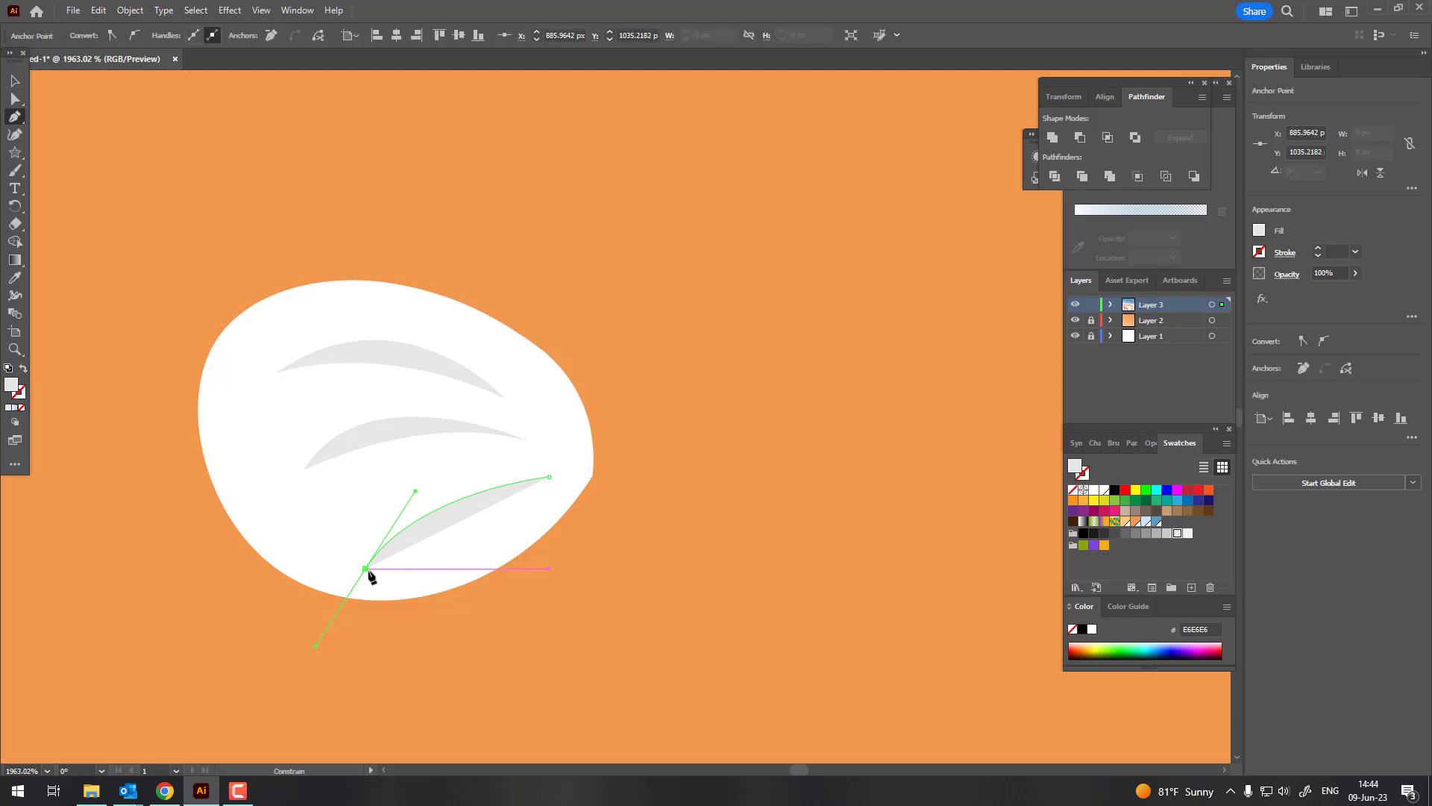
pyautogui.moveTo(556, 486); pyautogui.dragTo(710, 505)
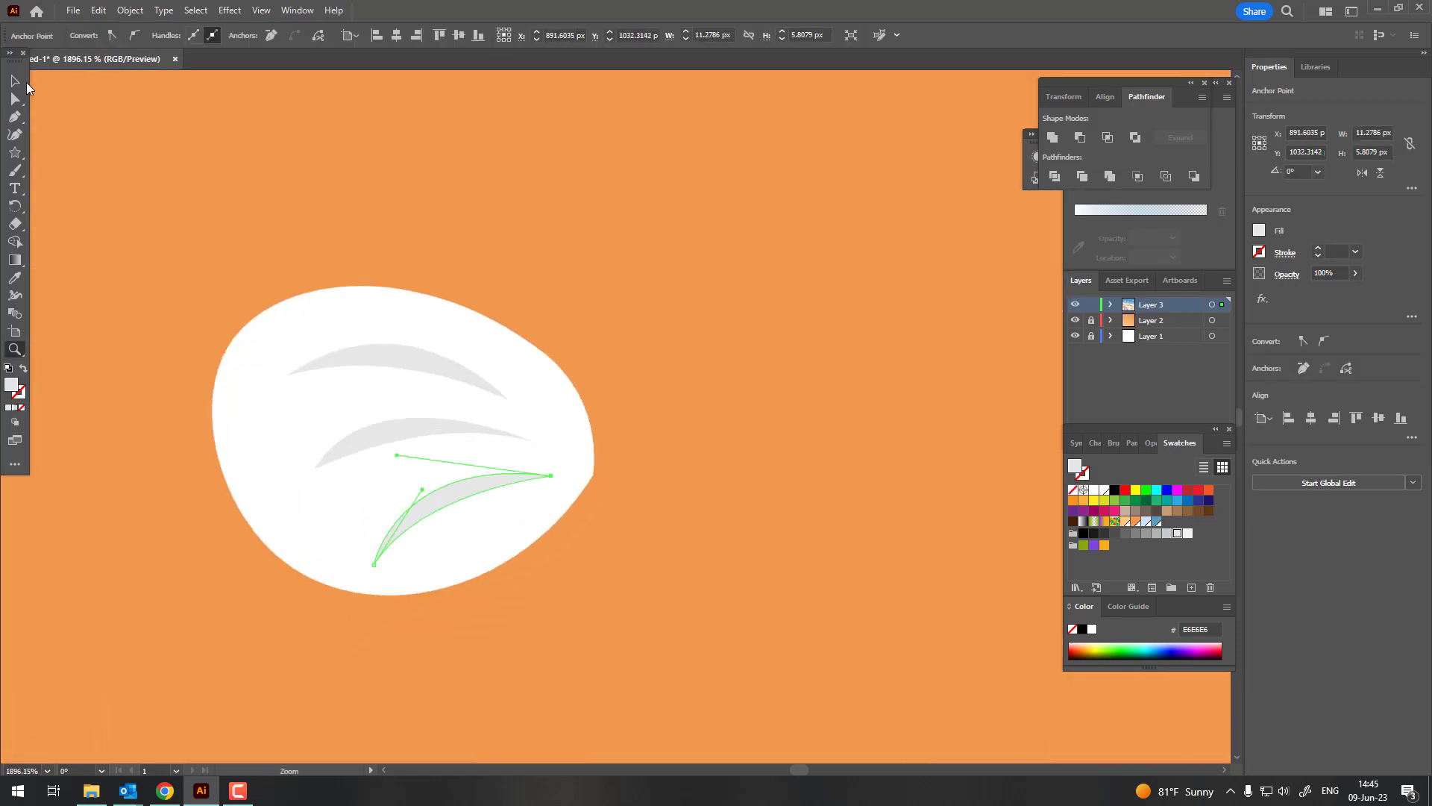
# Cancel the Move dialog, then select the ridges and white shell and group them.
pyautogui.doubleClick(16, 81)
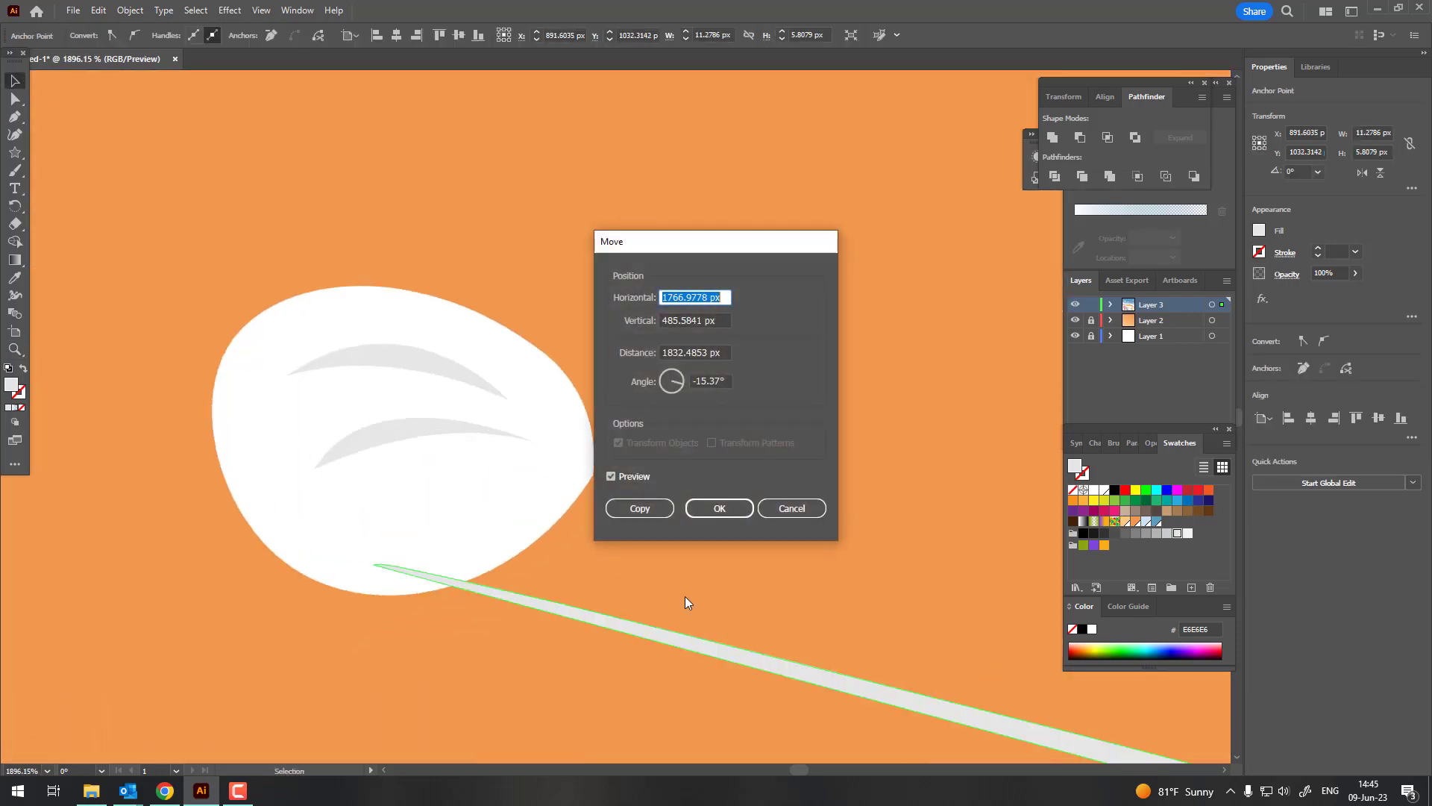
pyautogui.click(790, 510)
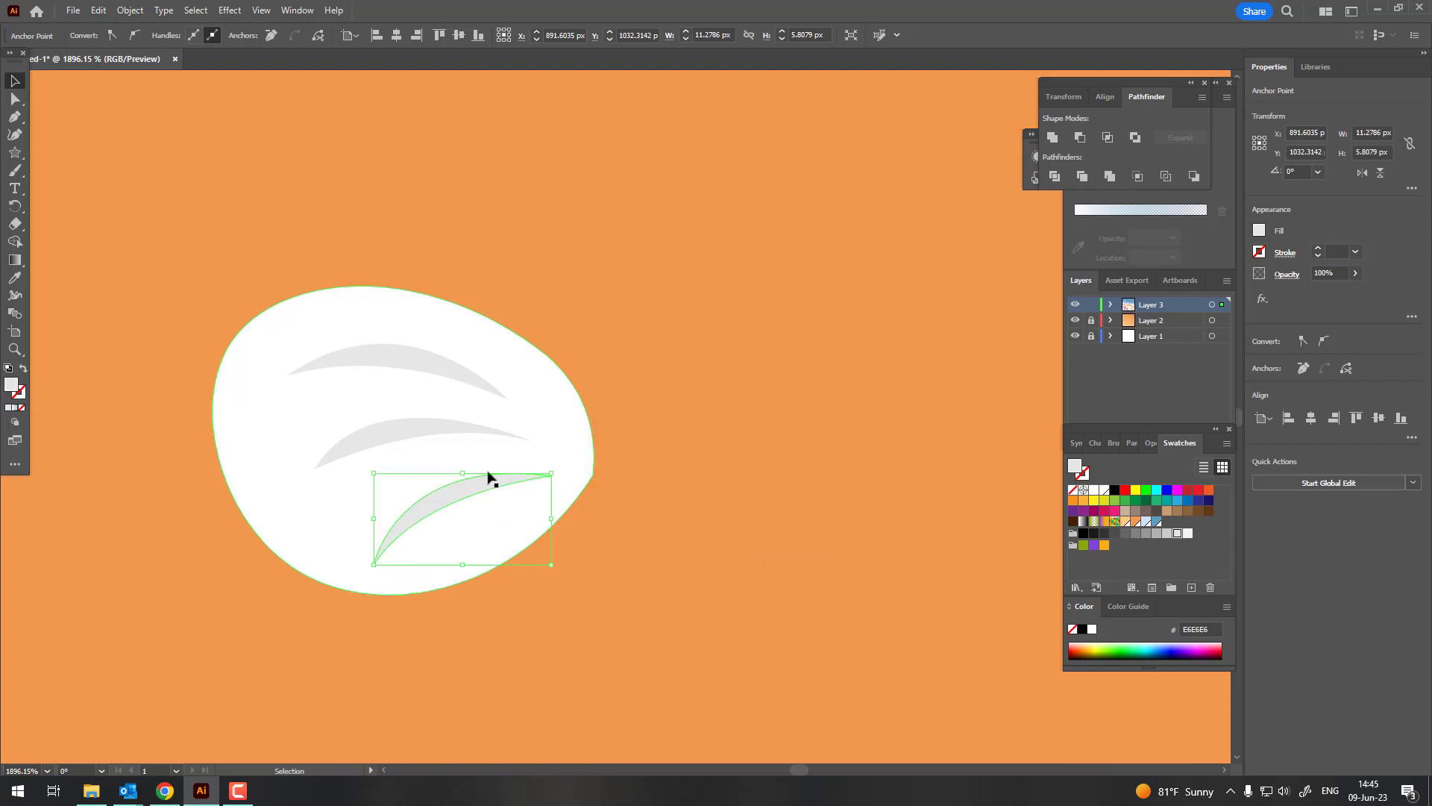
pyautogui.keyDown('shift'); pyautogui.click(442, 420); pyautogui.keyUp('shift')
pyautogui.keyDown('shift'); pyautogui.click(409, 350); pyautogui.keyUp('shift')
pyautogui.click(499, 370)
pyautogui.click(132, 11)
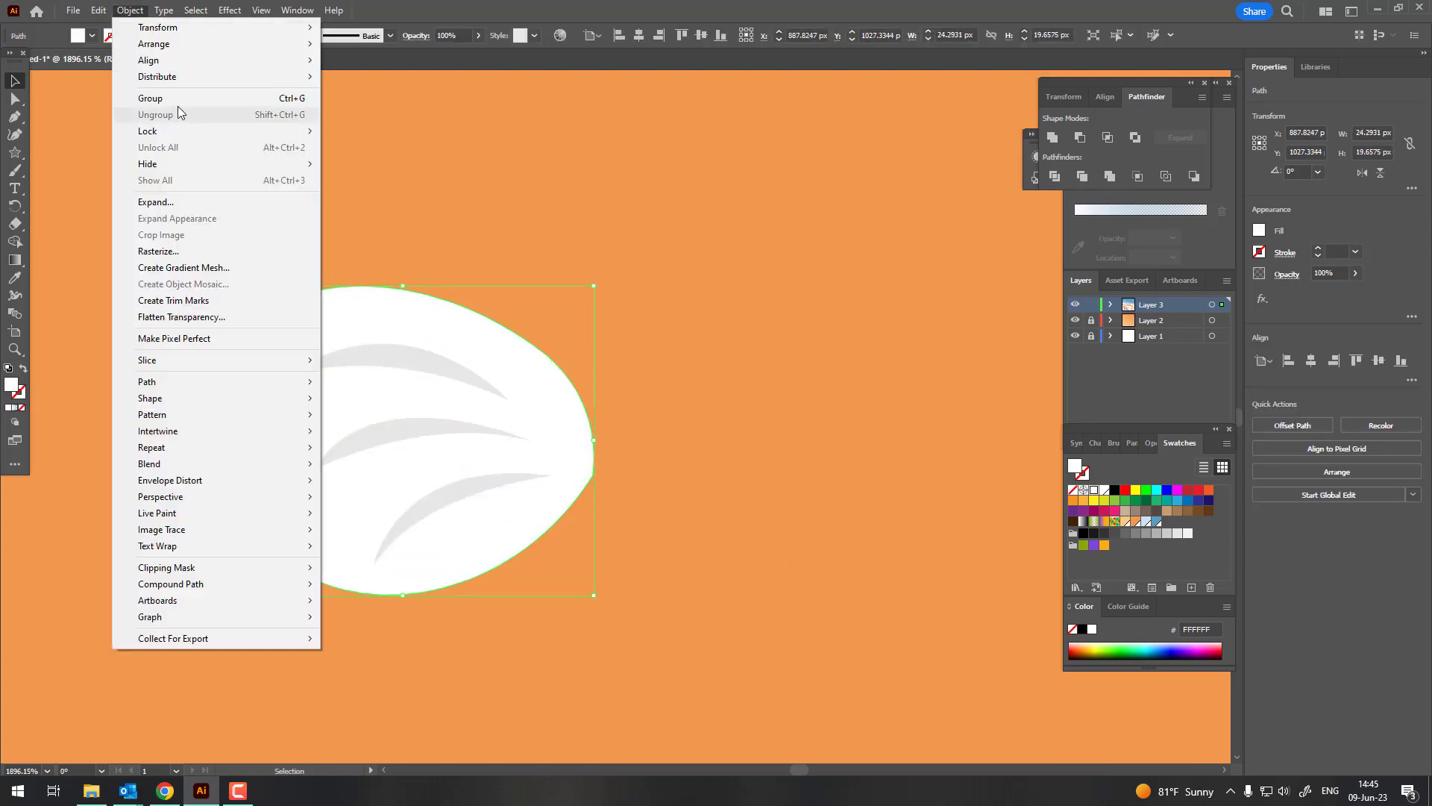
pyautogui.click(178, 96)
# Zoom out to the whole beach, then select and move the small shell on the sand.
pyautogui.press('z')
pyautogui.hotkey('ctrl', '0')
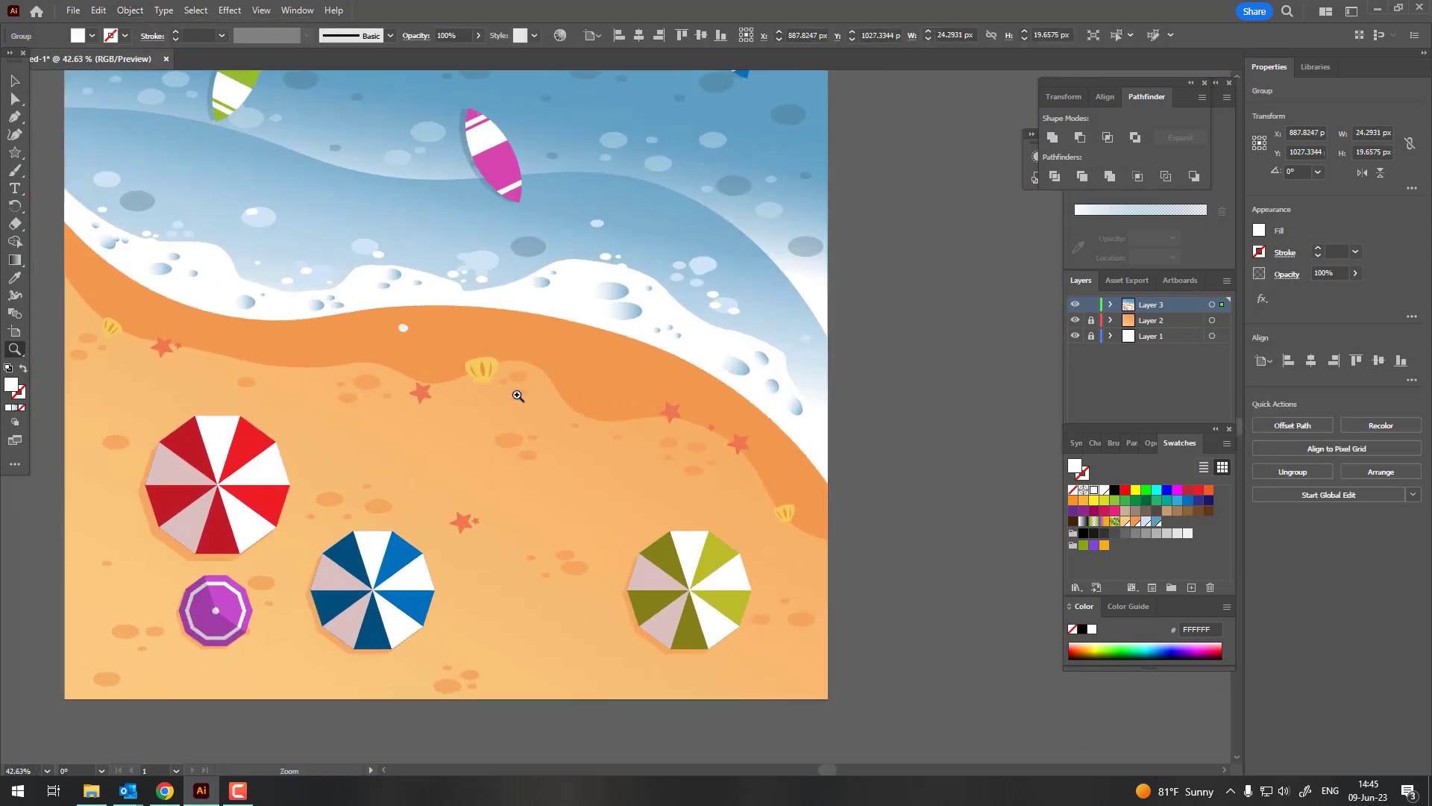
pyautogui.moveTo(469, 402); pyautogui.dragTo(537, 403)
pyautogui.press('v')
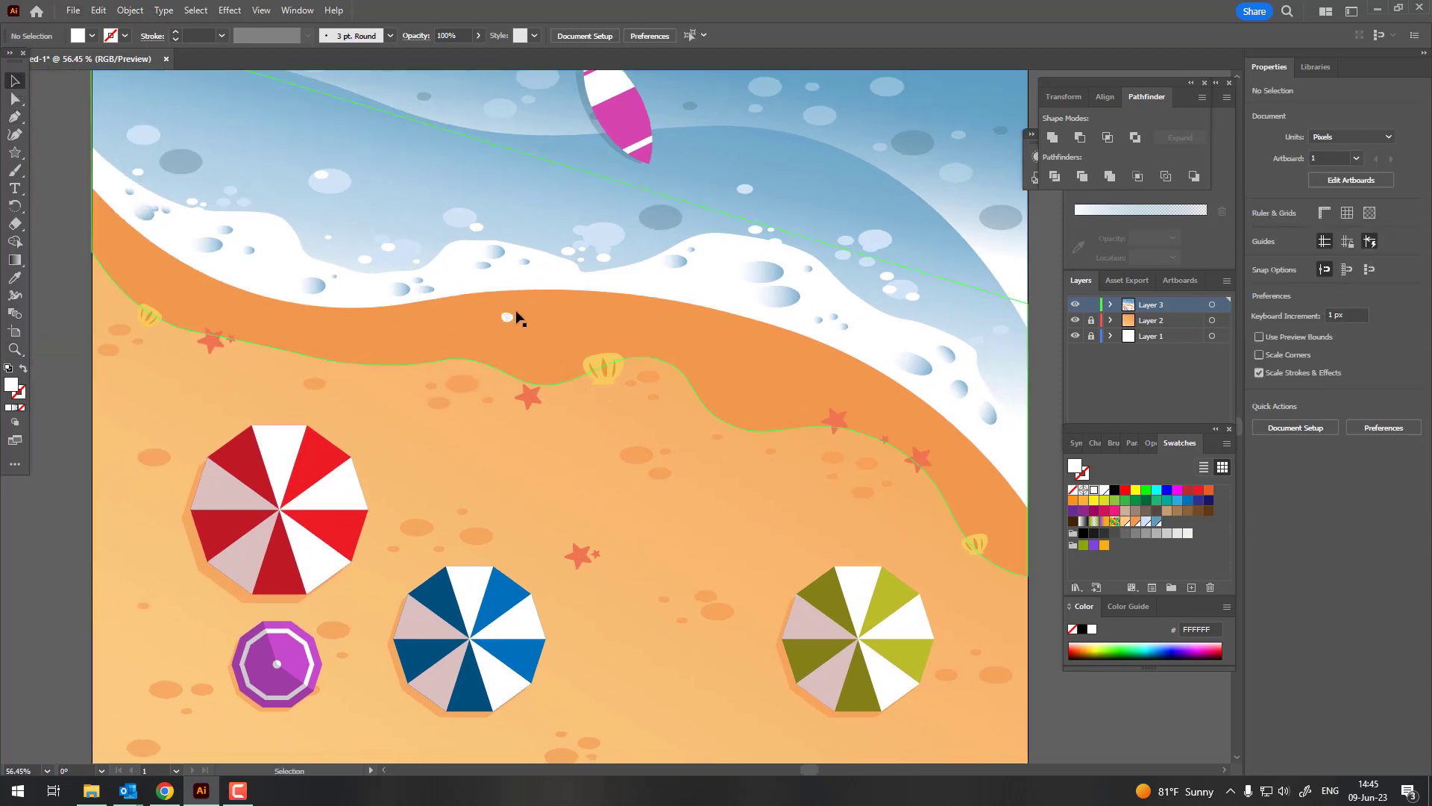
pyautogui.click(535, 323)
pyautogui.click(775, 397)
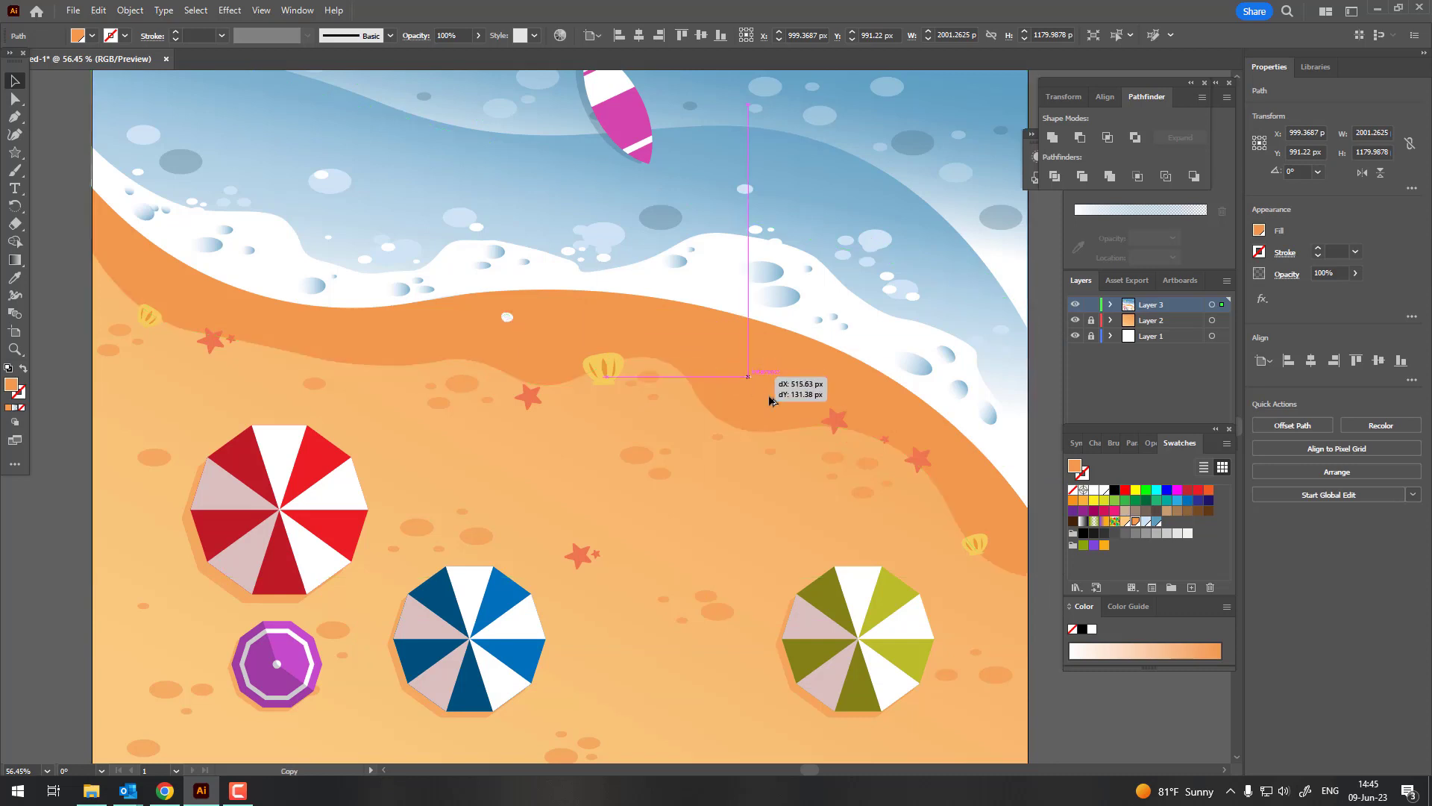
pyautogui.moveTo(775, 396); pyautogui.dragTo(833, 470)
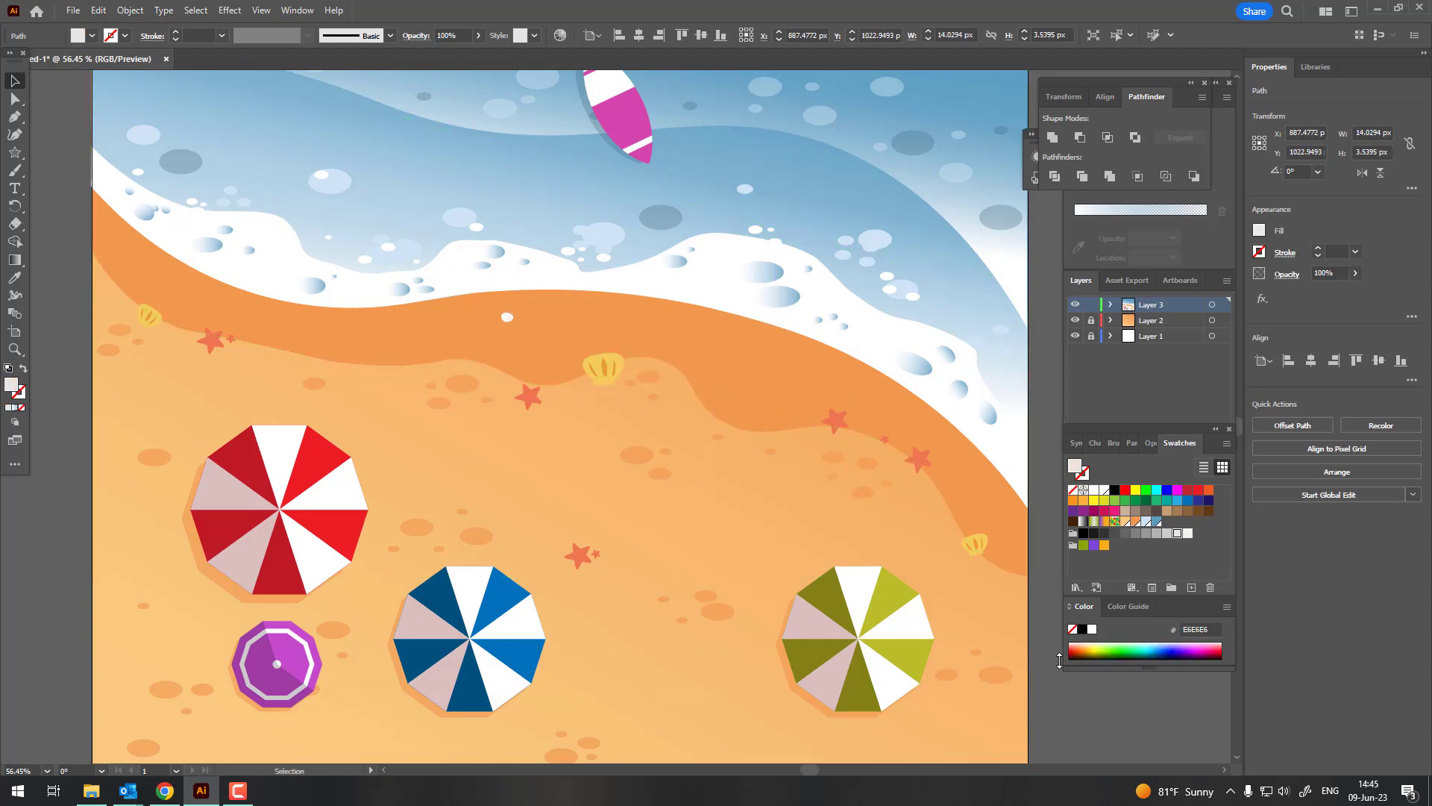
pyautogui.press('z')
pyautogui.moveTo(537, 351); pyautogui.dragTo(1052, 582)
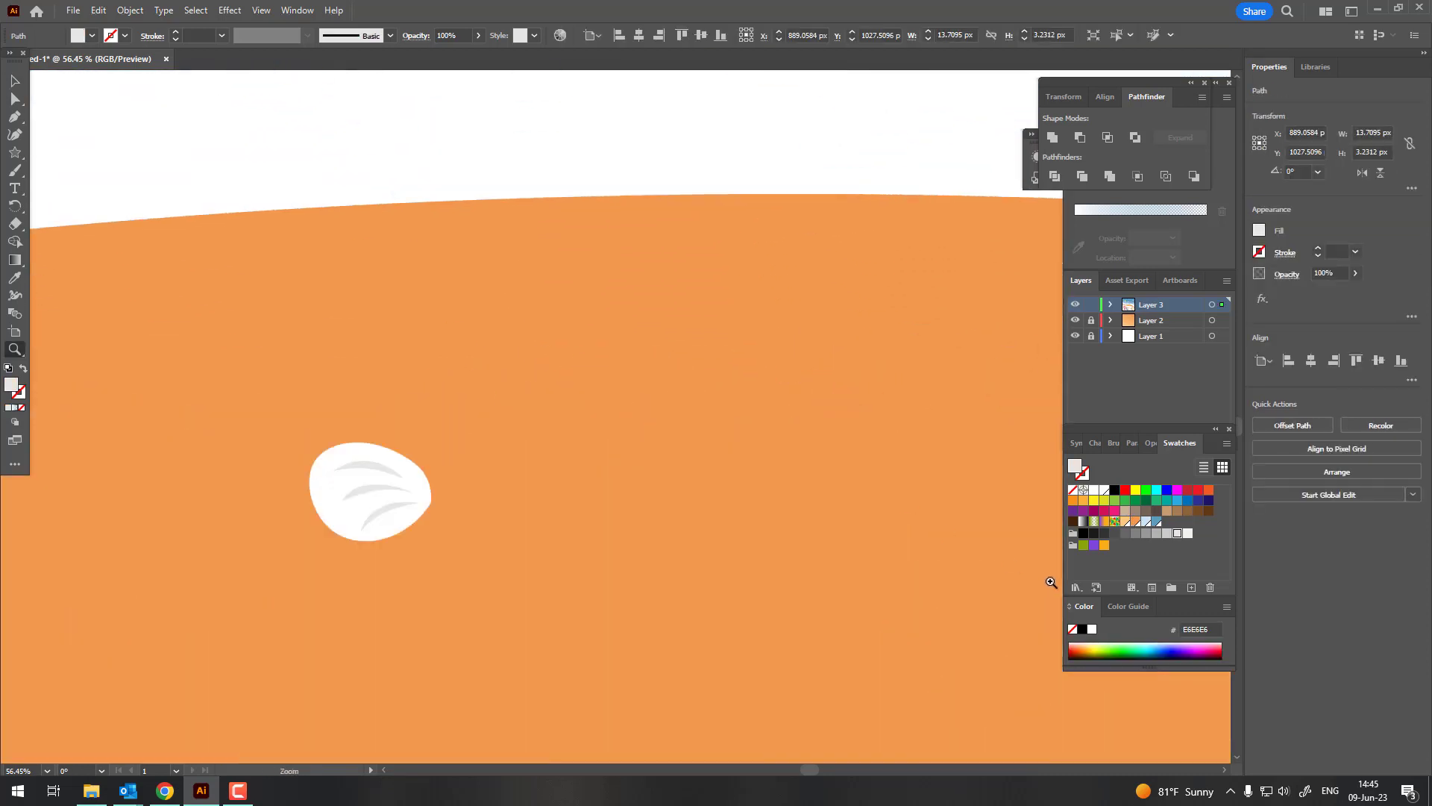
# Select all three grey ridges and the white shell body, group them, and view the full artboard.
pyautogui.click(18, 80)
pyautogui.keyDown('shift'); pyautogui.click(271, 480); pyautogui.keyUp('shift')
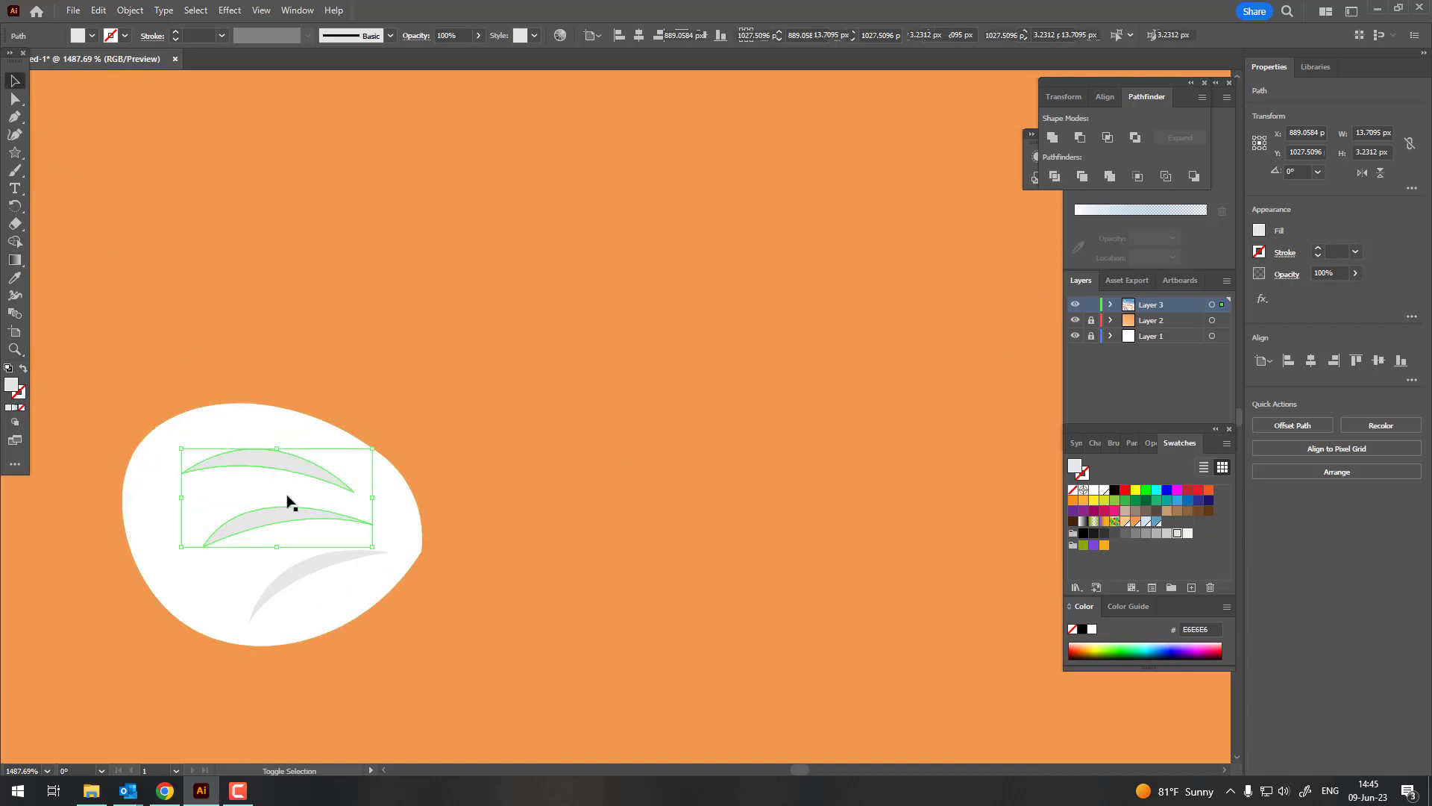
pyautogui.keyDown('shift'); pyautogui.click(328, 569); pyautogui.keyUp('shift')
pyautogui.keyDown('shift'); pyautogui.click(218, 575); pyautogui.keyUp('shift')
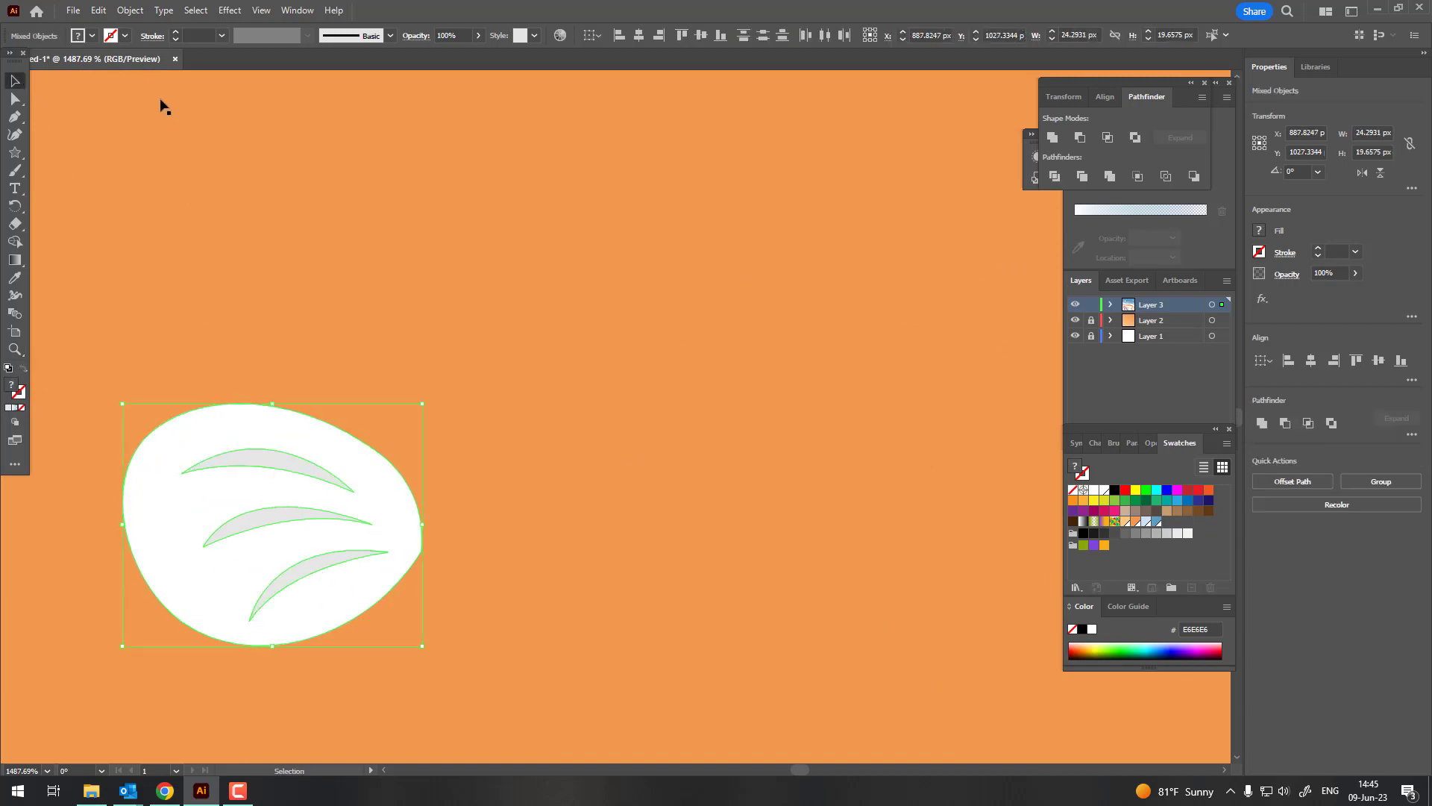
pyautogui.click(127, 11)
pyautogui.click(180, 114)
pyautogui.hotkey('ctrl', '0')
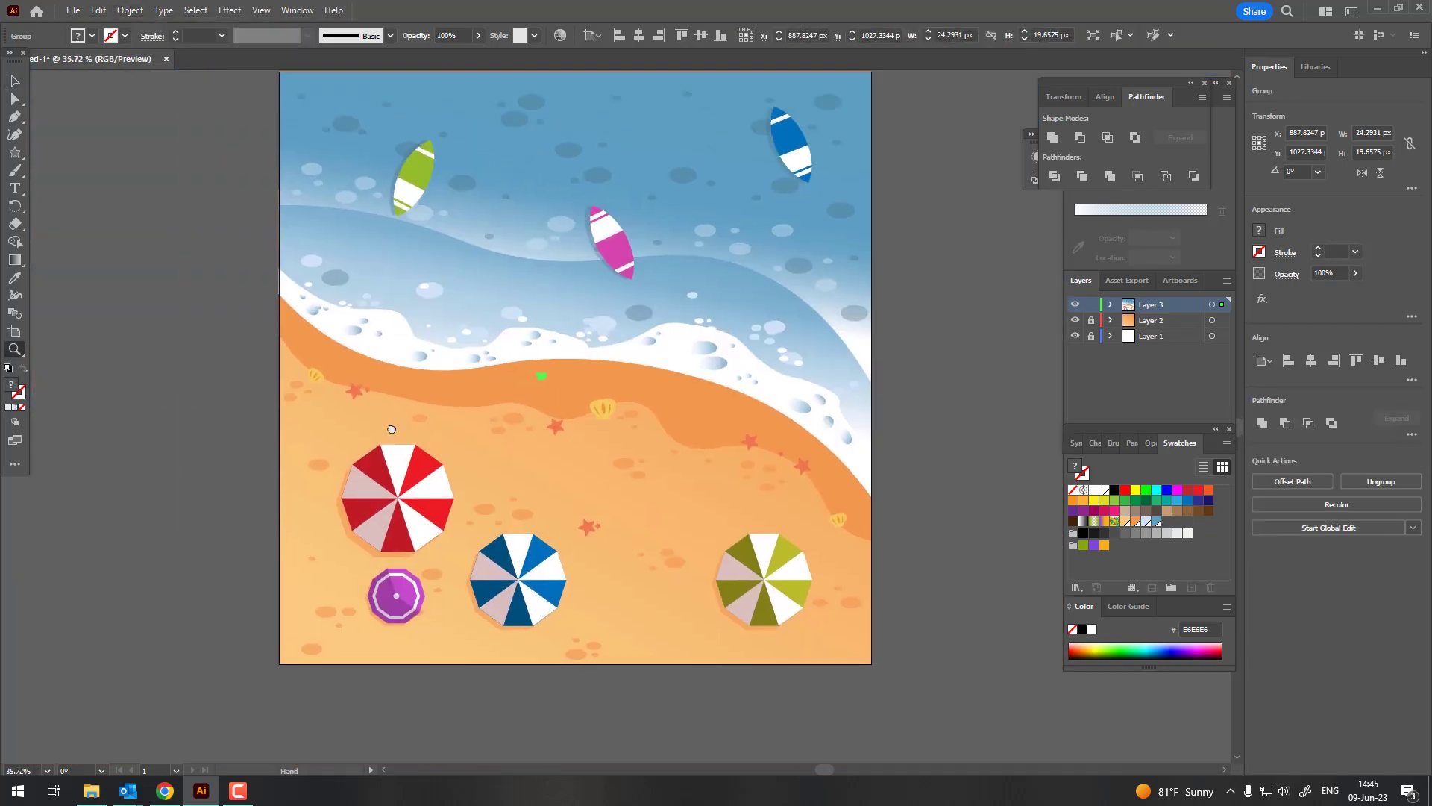
# Alt-drag a copy of the white shell further left on the sand and rotate it to about 252°.
pyautogui.moveTo(391, 429); pyautogui.dragTo(537, 402)
pyautogui.press('v')
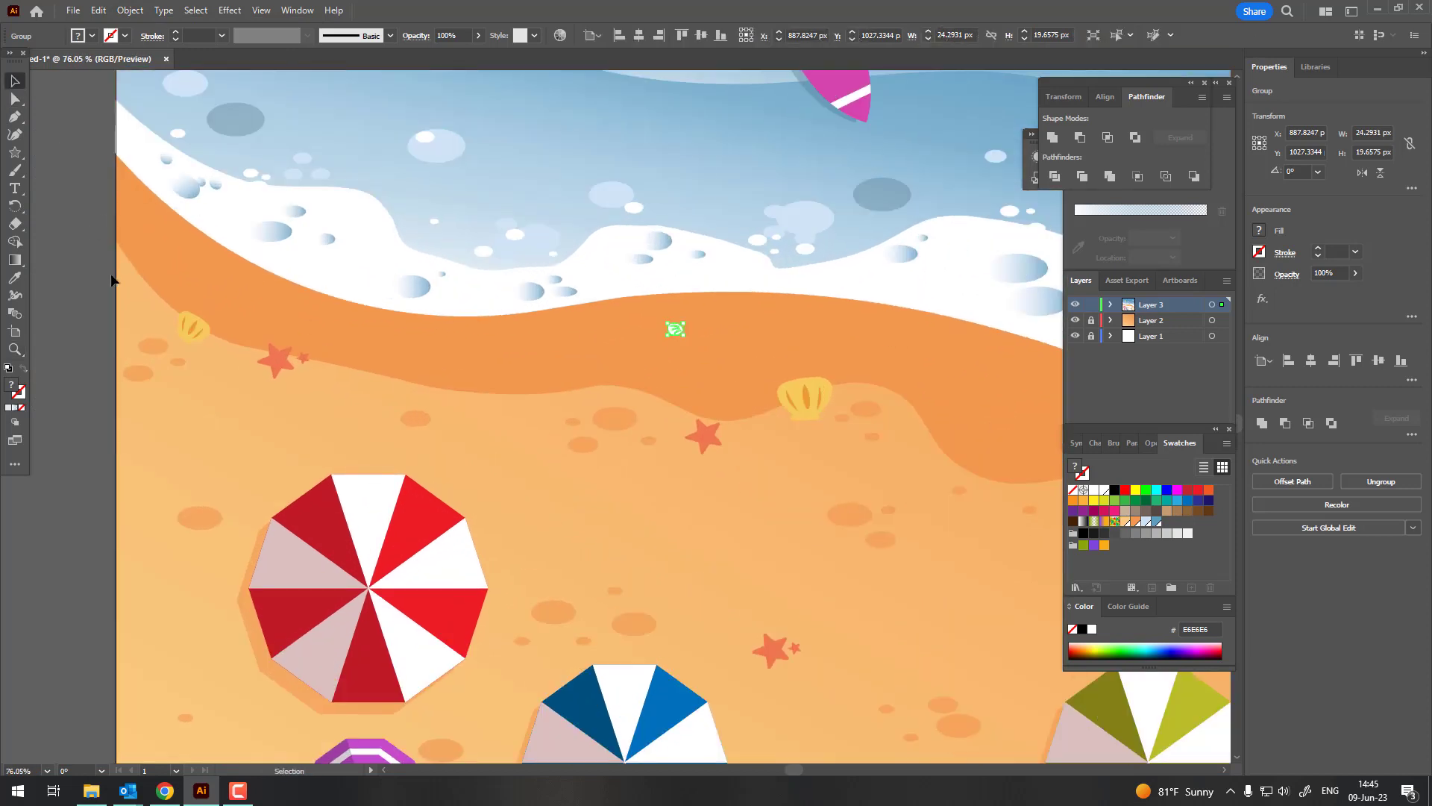
pyautogui.moveTo(675, 331)
pyautogui.keyDown('alt'); pyautogui.mouseDown()
pyautogui.moveTo(462, 377)
pyautogui.moveTo(398, 329)
pyautogui.mouseUp(); pyautogui.keyUp('alt')
pyautogui.press('z')
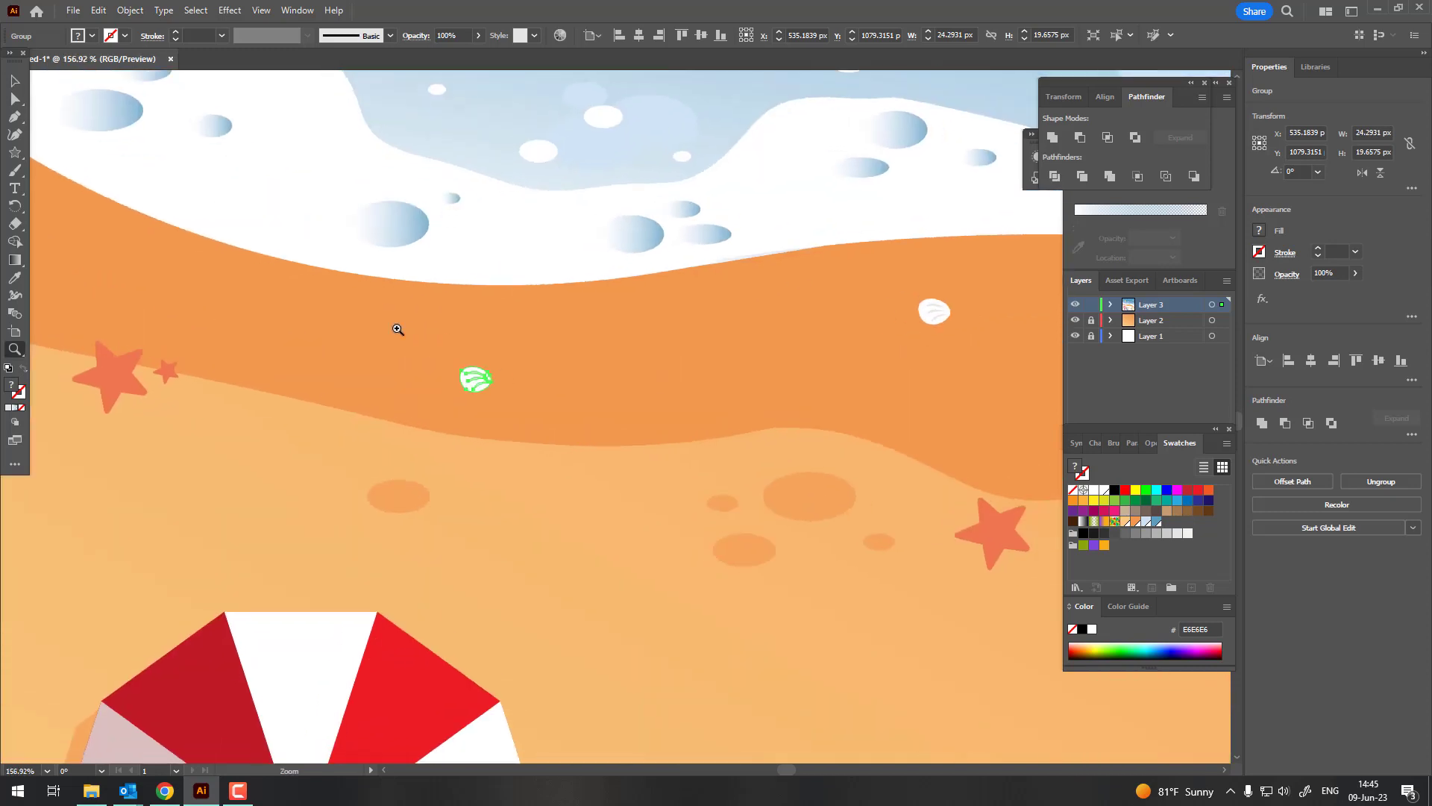
pyautogui.moveTo(483, 403)
pyautogui.mouseDown()
pyautogui.moveTo(428, 399)
pyautogui.moveTo(771, 431)
pyautogui.moveTo(212, 216)
pyautogui.mouseUp()
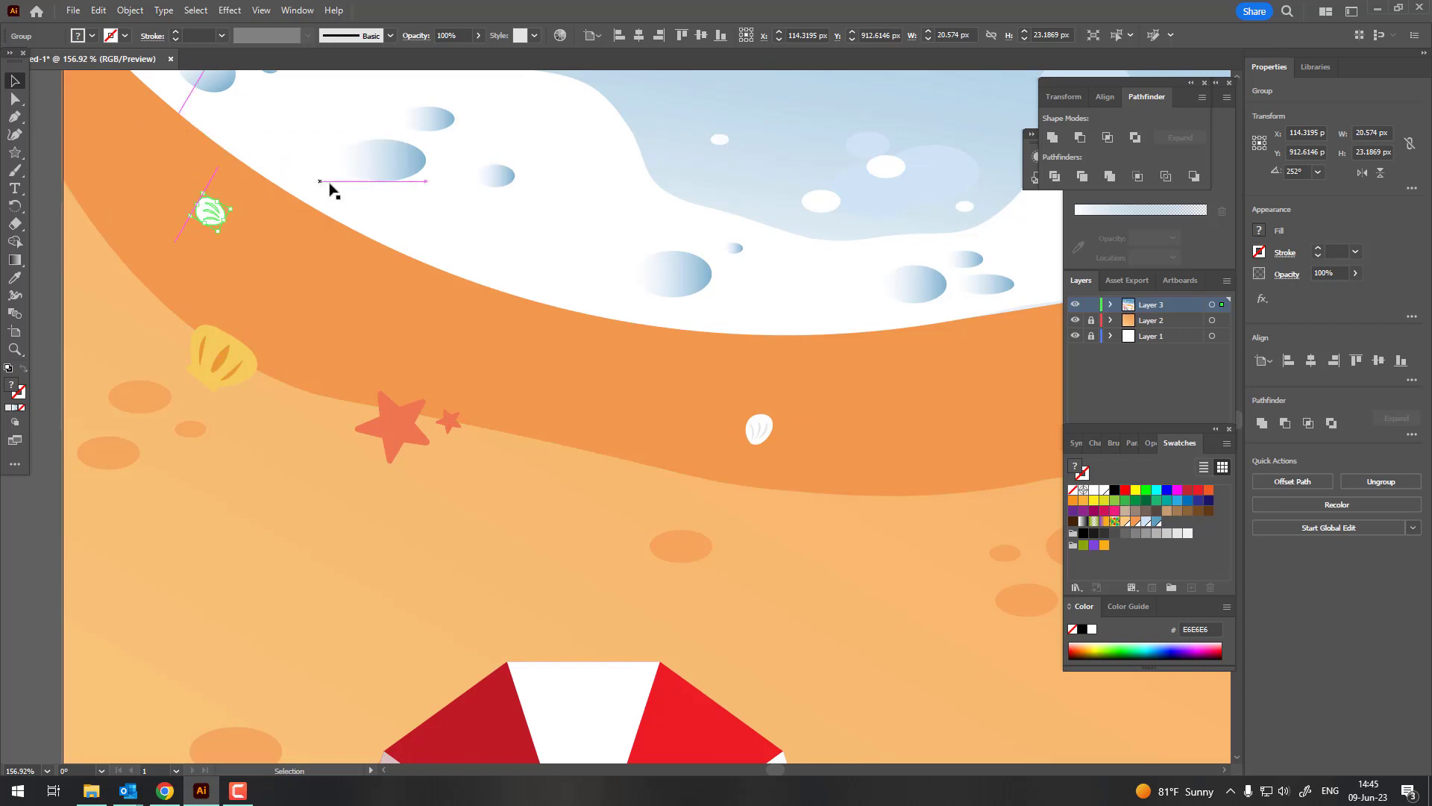
# Lower the rotated shell on the sand and place another shell copy near the right edge.
pyautogui.press('z')
pyautogui.moveTo(329, 194); pyautogui.dragTo(58, 97)
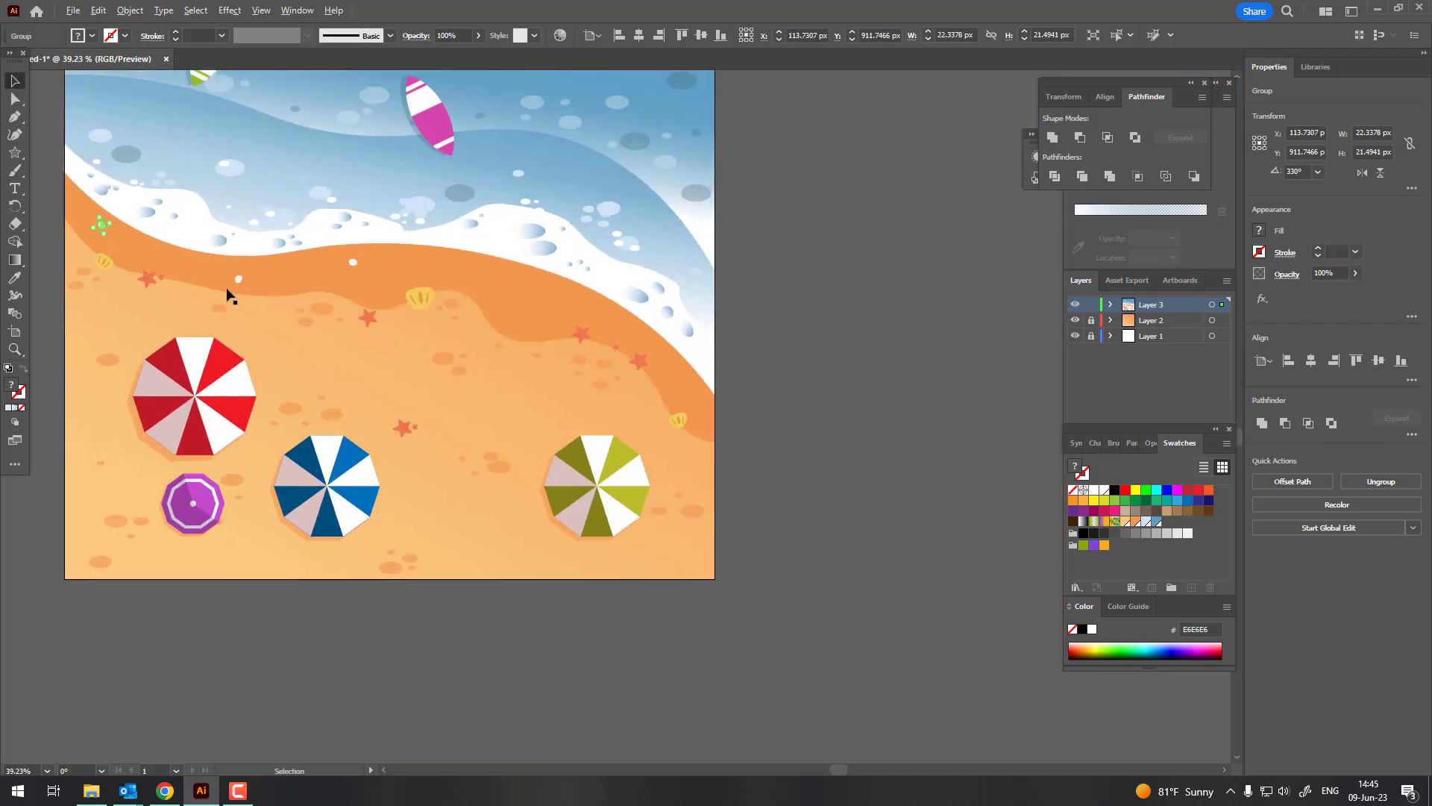
pyautogui.moveTo(101, 224); pyautogui.dragTo(115, 282)
pyautogui.keyDown('alt'); pyautogui.moveTo(105, 216); pyautogui.dragTo(710, 403); pyautogui.keyUp('alt')
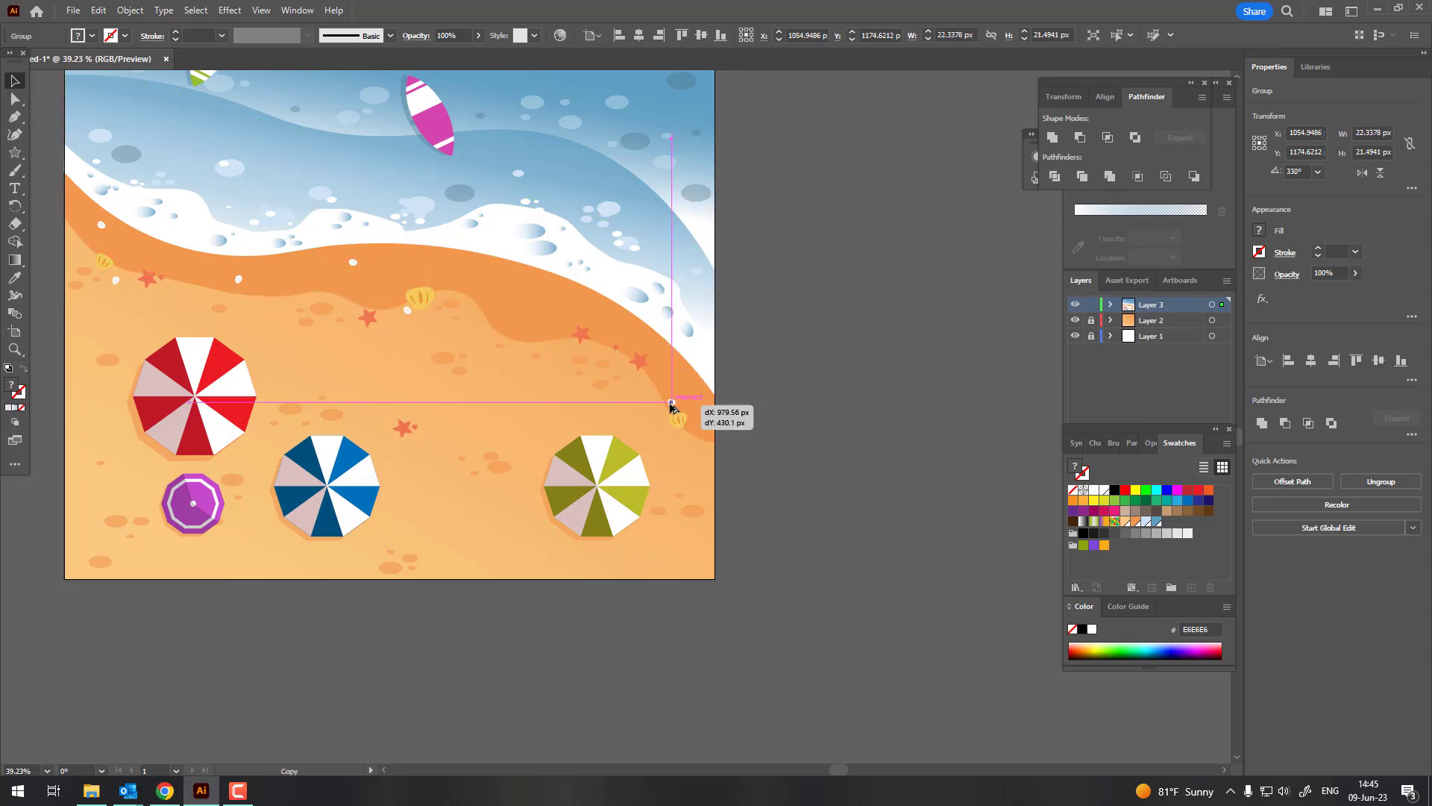
pyautogui.moveTo(368, 317)
pyautogui.mouseDown()
pyautogui.moveTo(580, 349)
pyautogui.moveTo(554, 303)
pyautogui.mouseUp()
# Deselect the shell copy and zoom so the whole beach artboard fills the window.
pyautogui.scroll(-3, 230, 176)
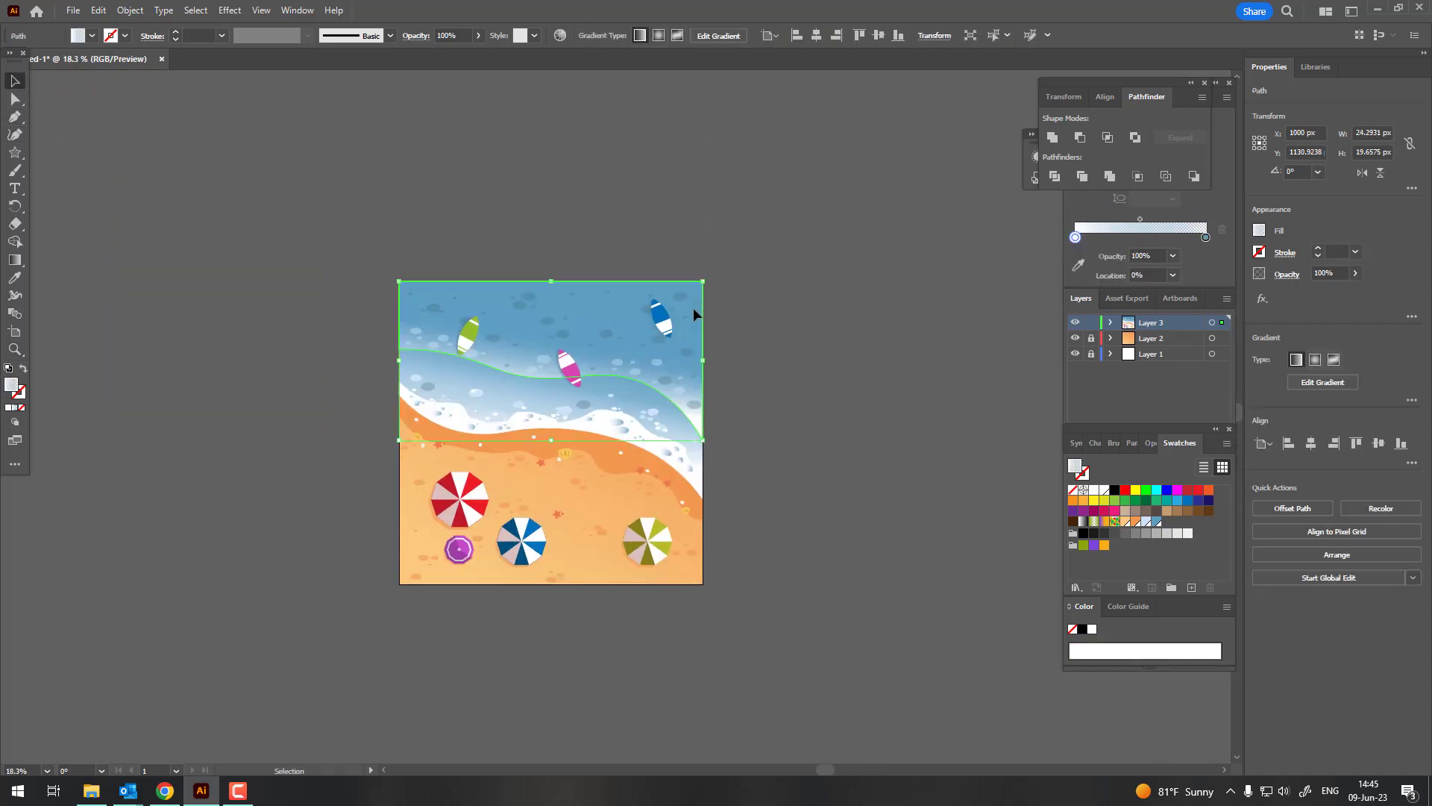
pyautogui.click(863, 502)
pyautogui.press('z')
pyautogui.moveTo(593, 445); pyautogui.dragTo(698, 411)
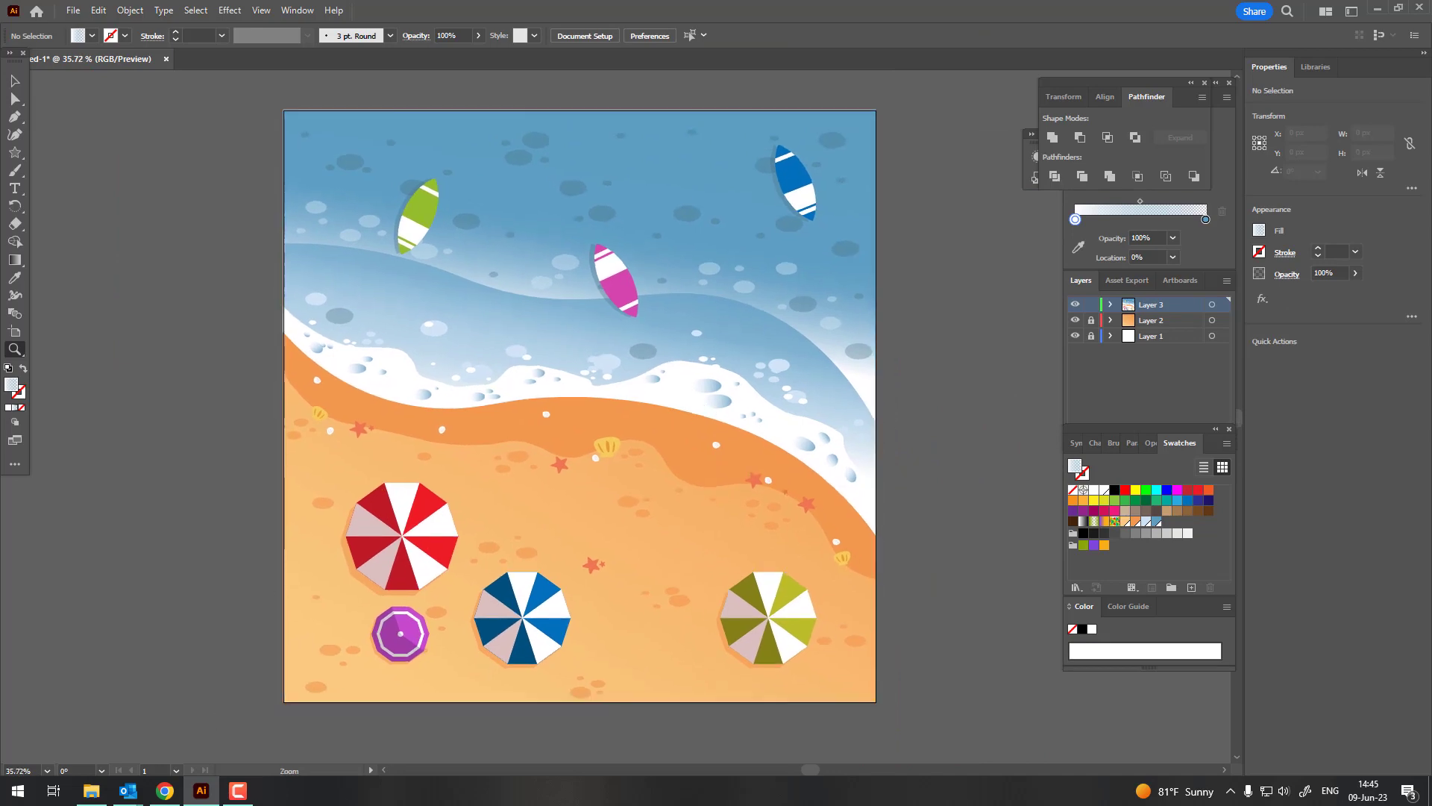